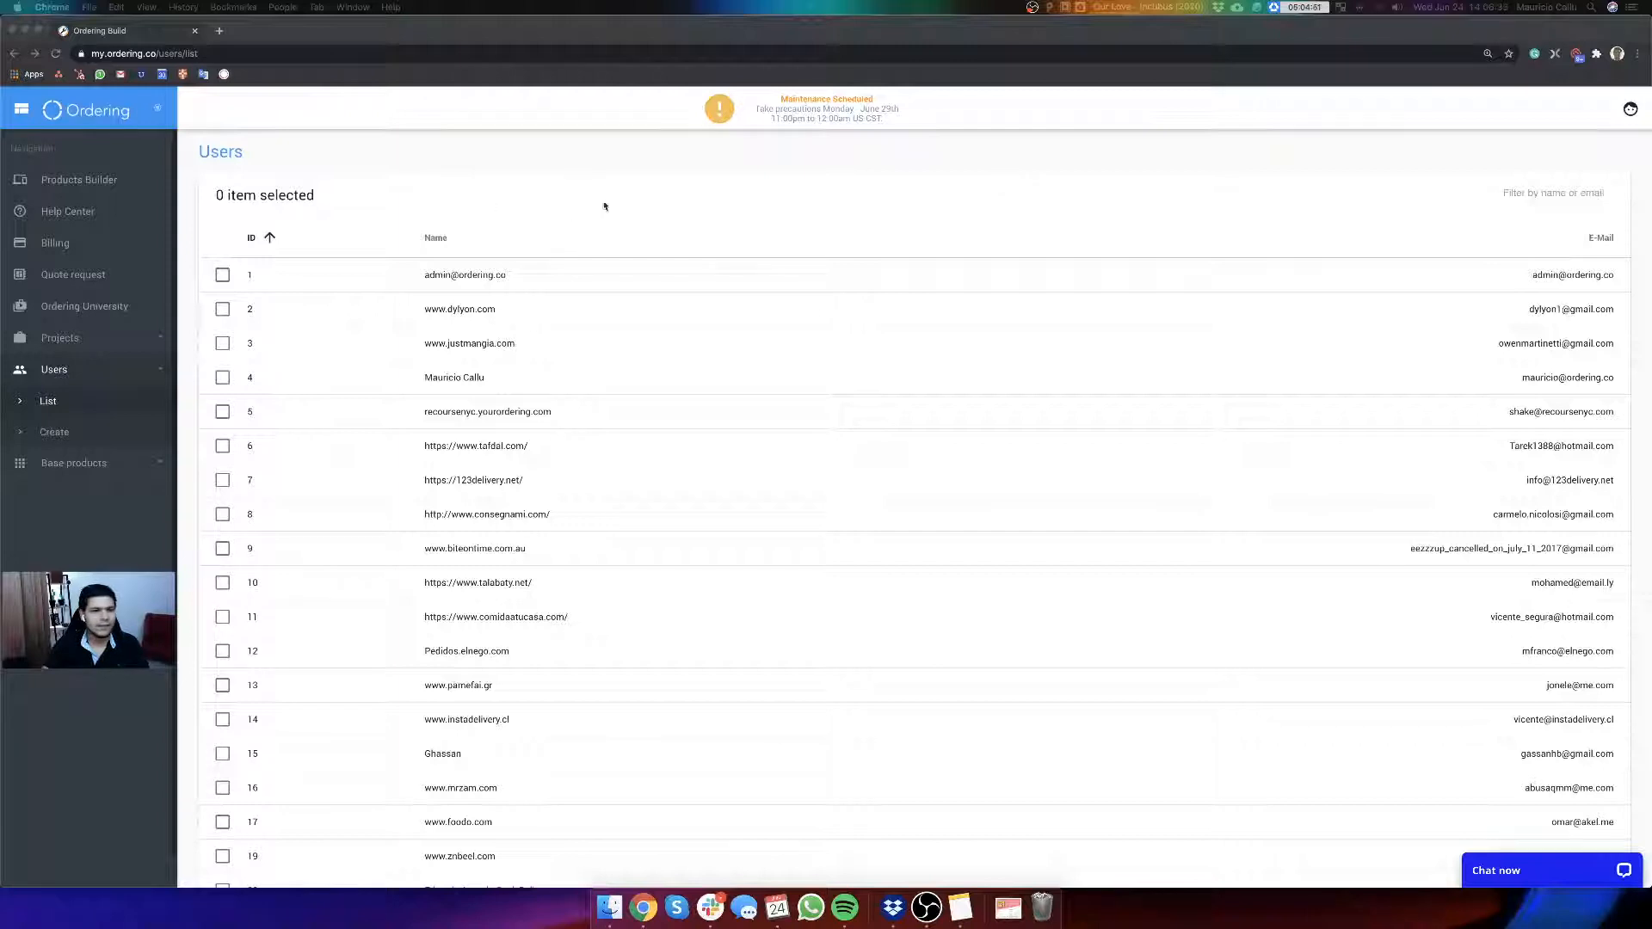
Step: Open the Delivery App v4 product for editing from the Products Builder list
click(82, 182)
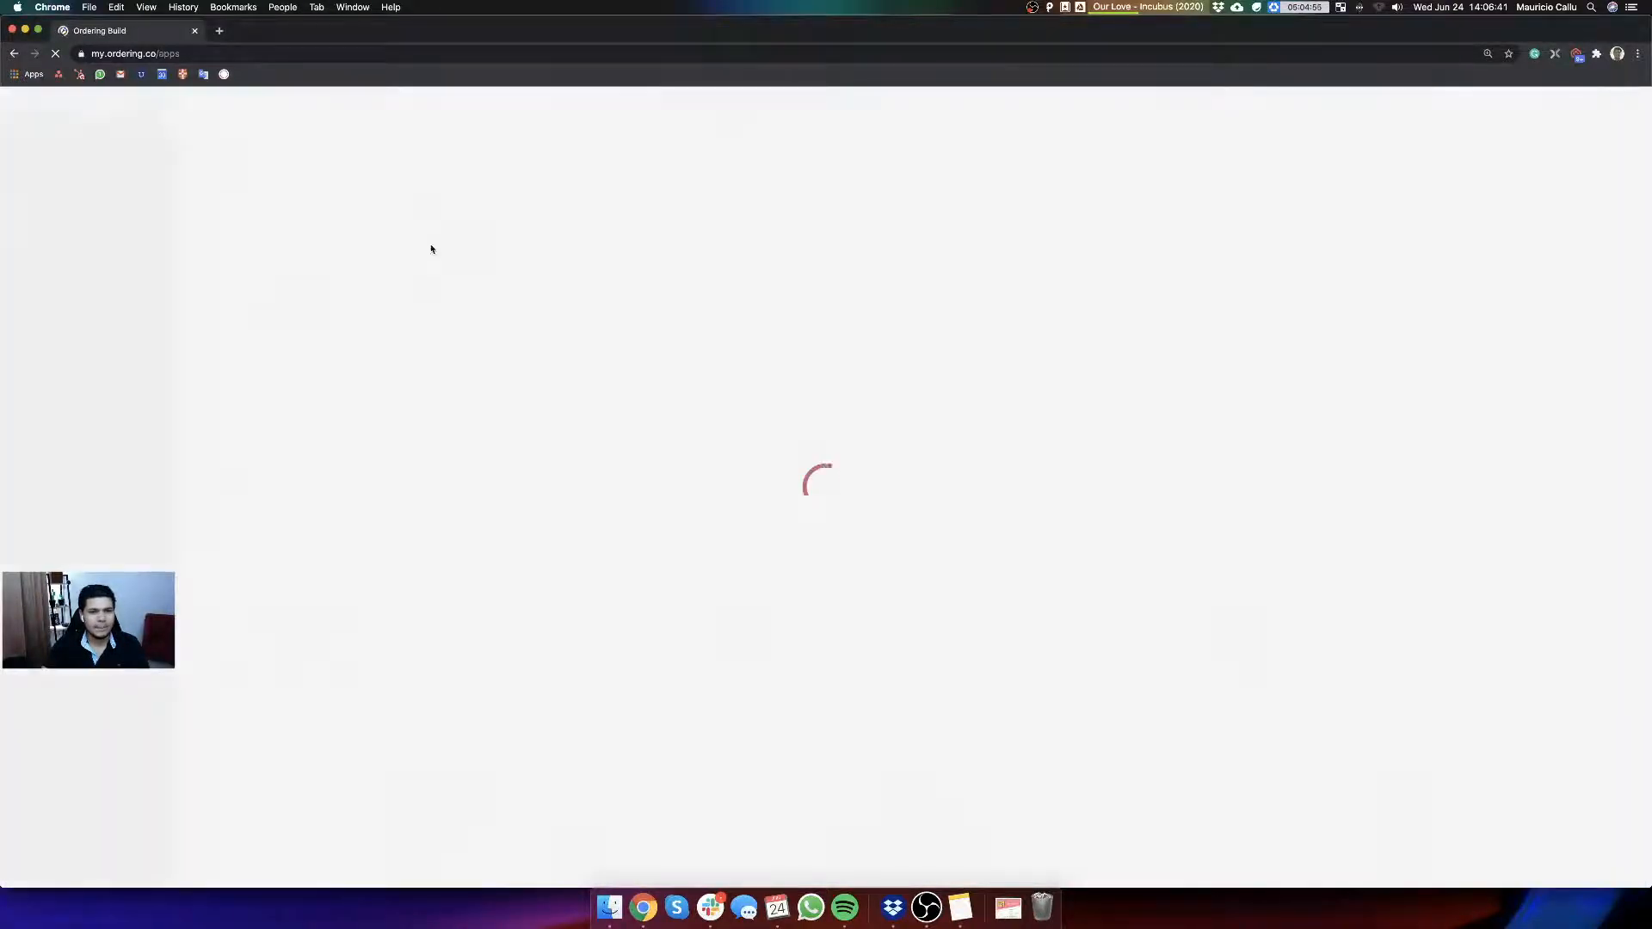
scroll(1126, 537, down, 20)
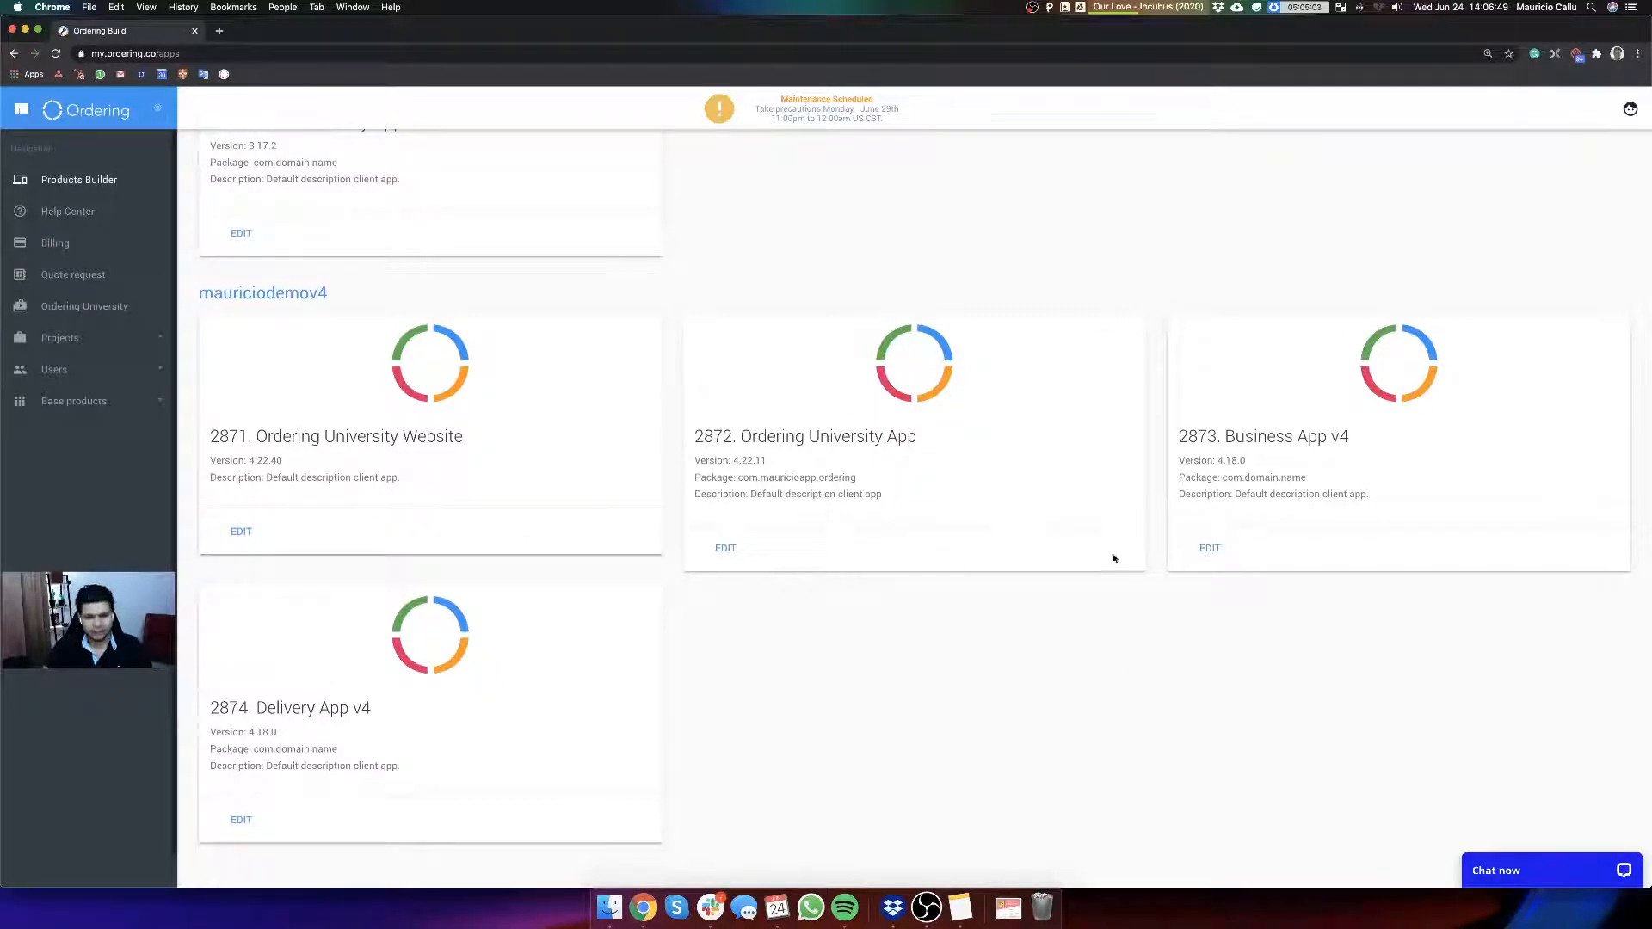
click(246, 822)
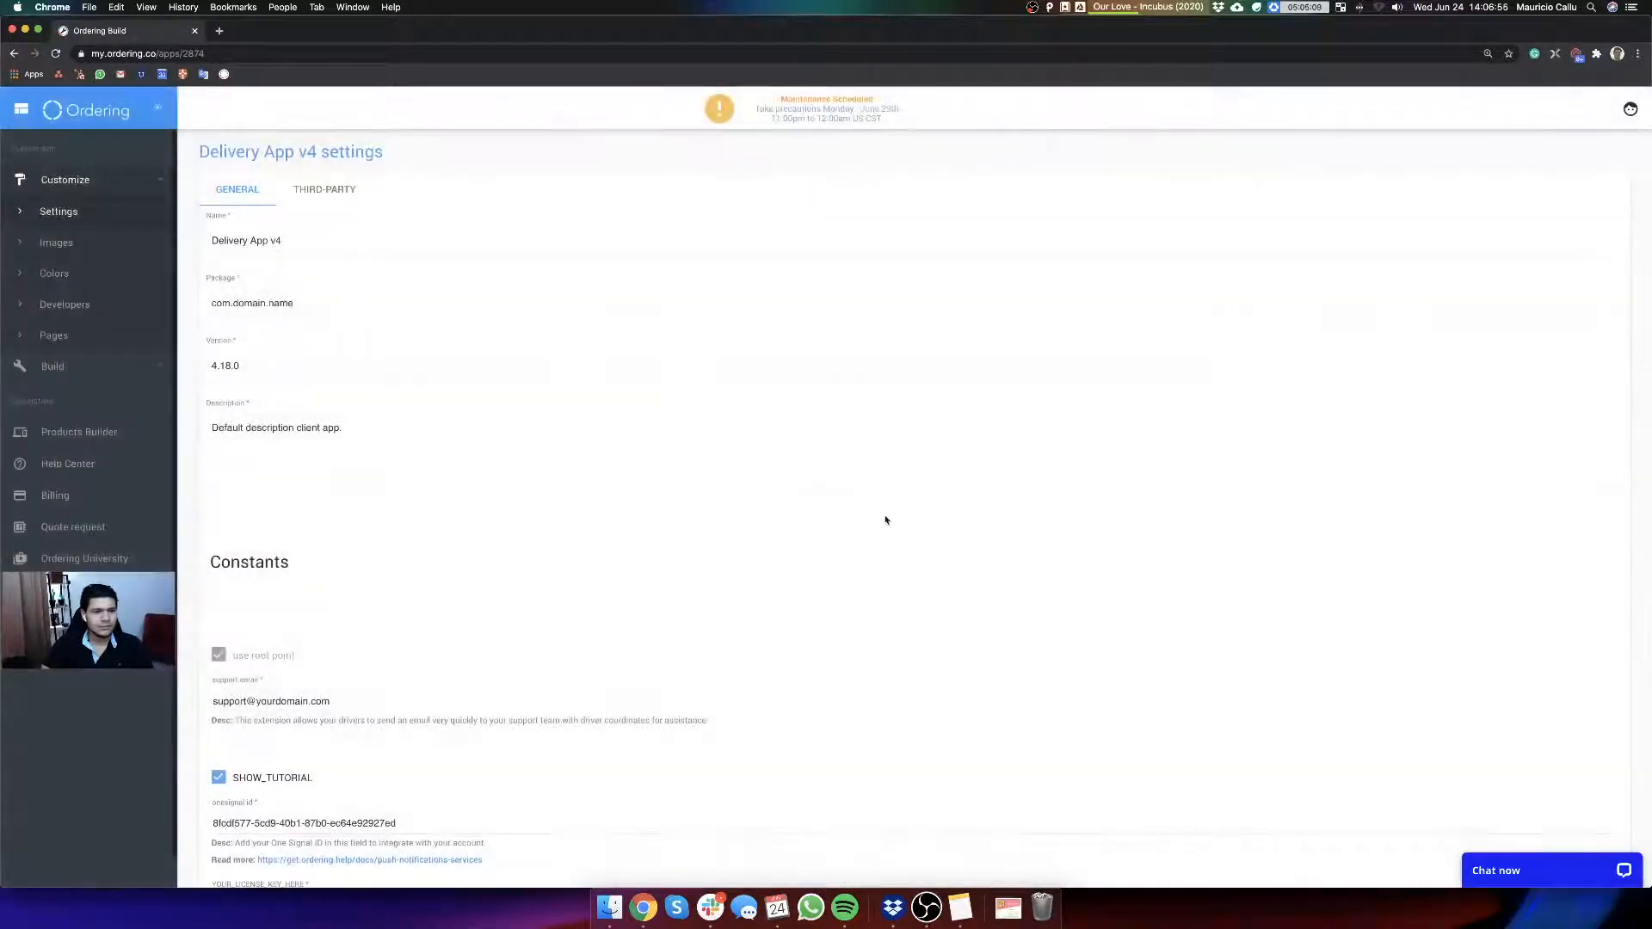
Step: Examine the general settings of Delivery App v4 at a larger page zoom and highlight the package name
scroll(861, 512, down, 2)
key(super+equal)
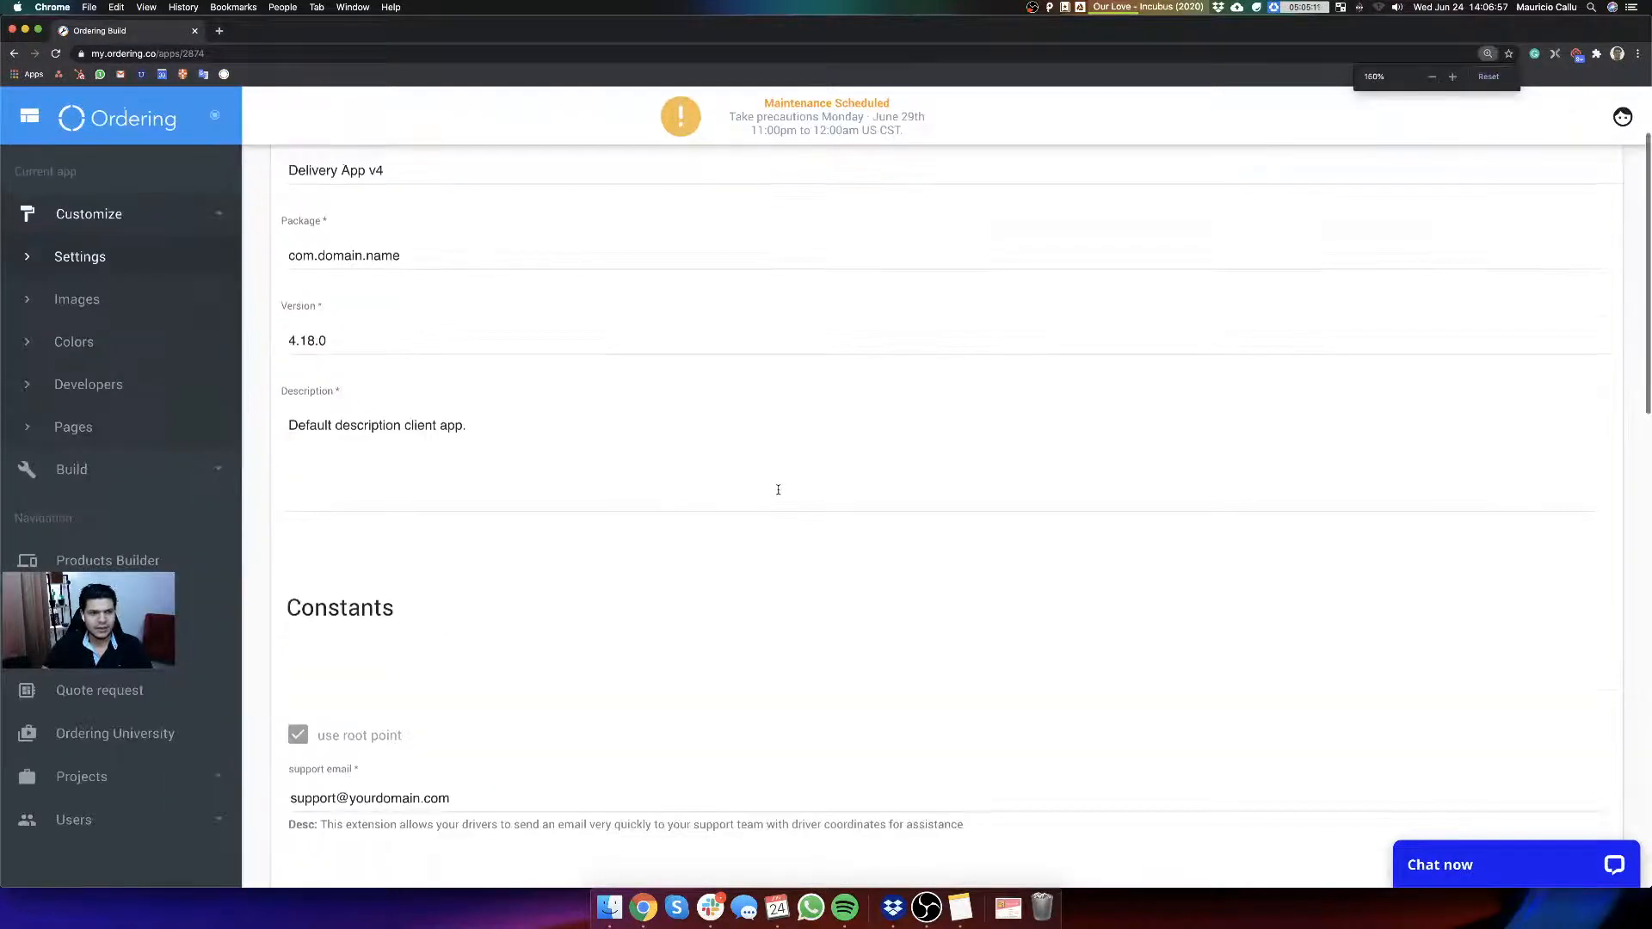
scroll(774, 495, up, 3)
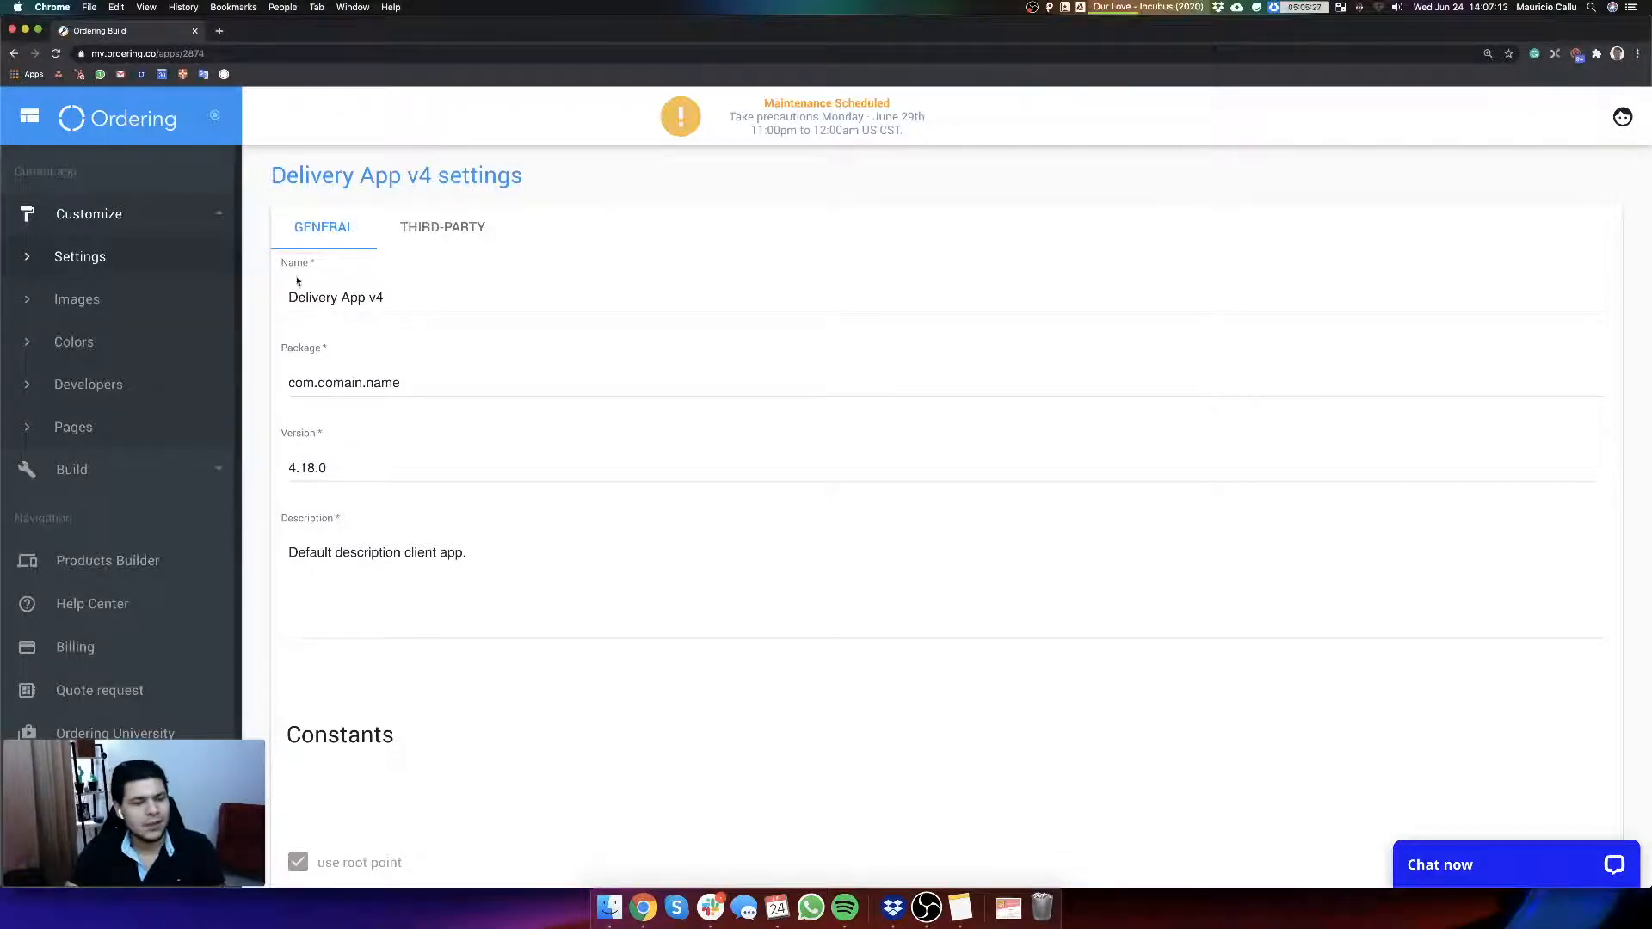
scroll(258, 332, down, 2)
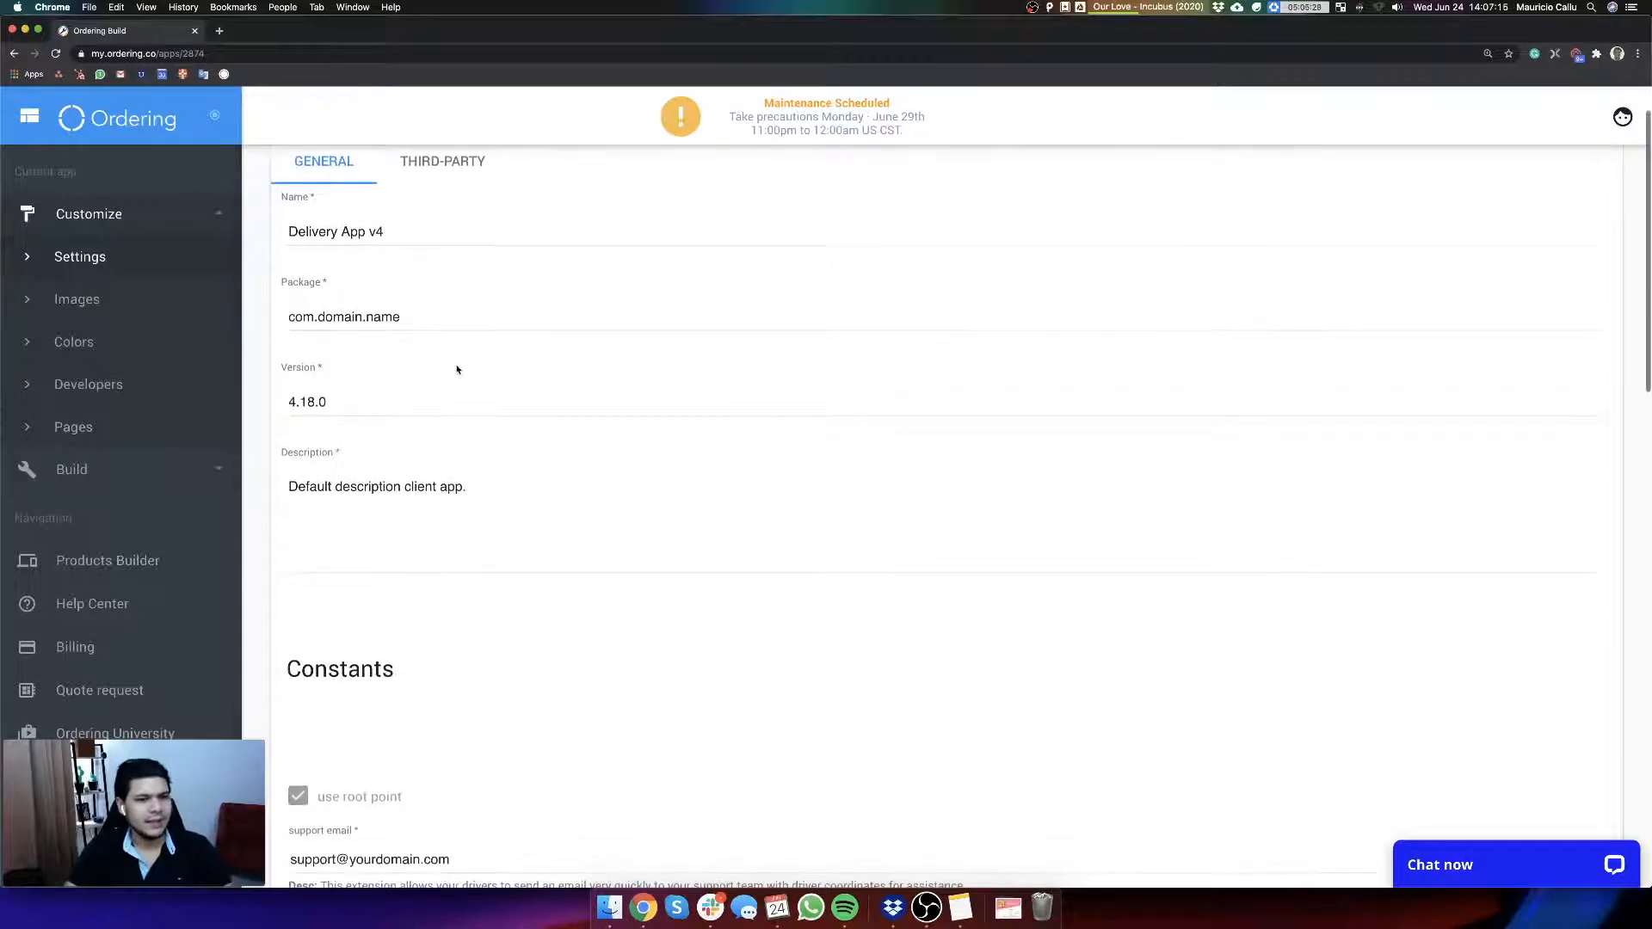
scroll(482, 404, up, 2)
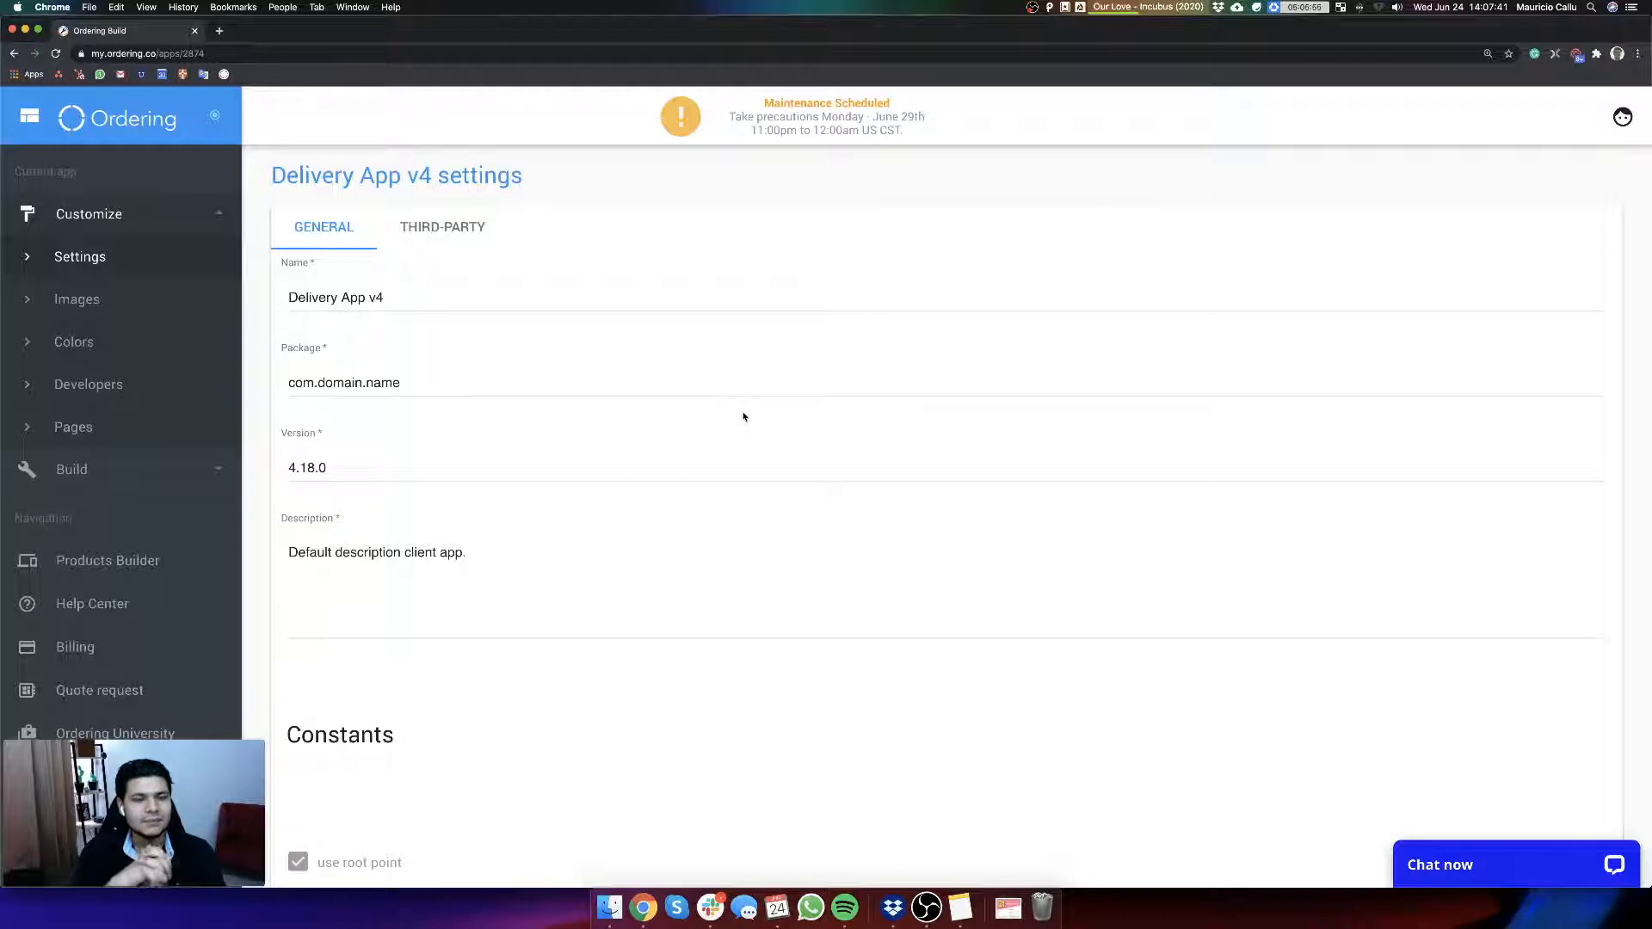
triple_click(410, 378)
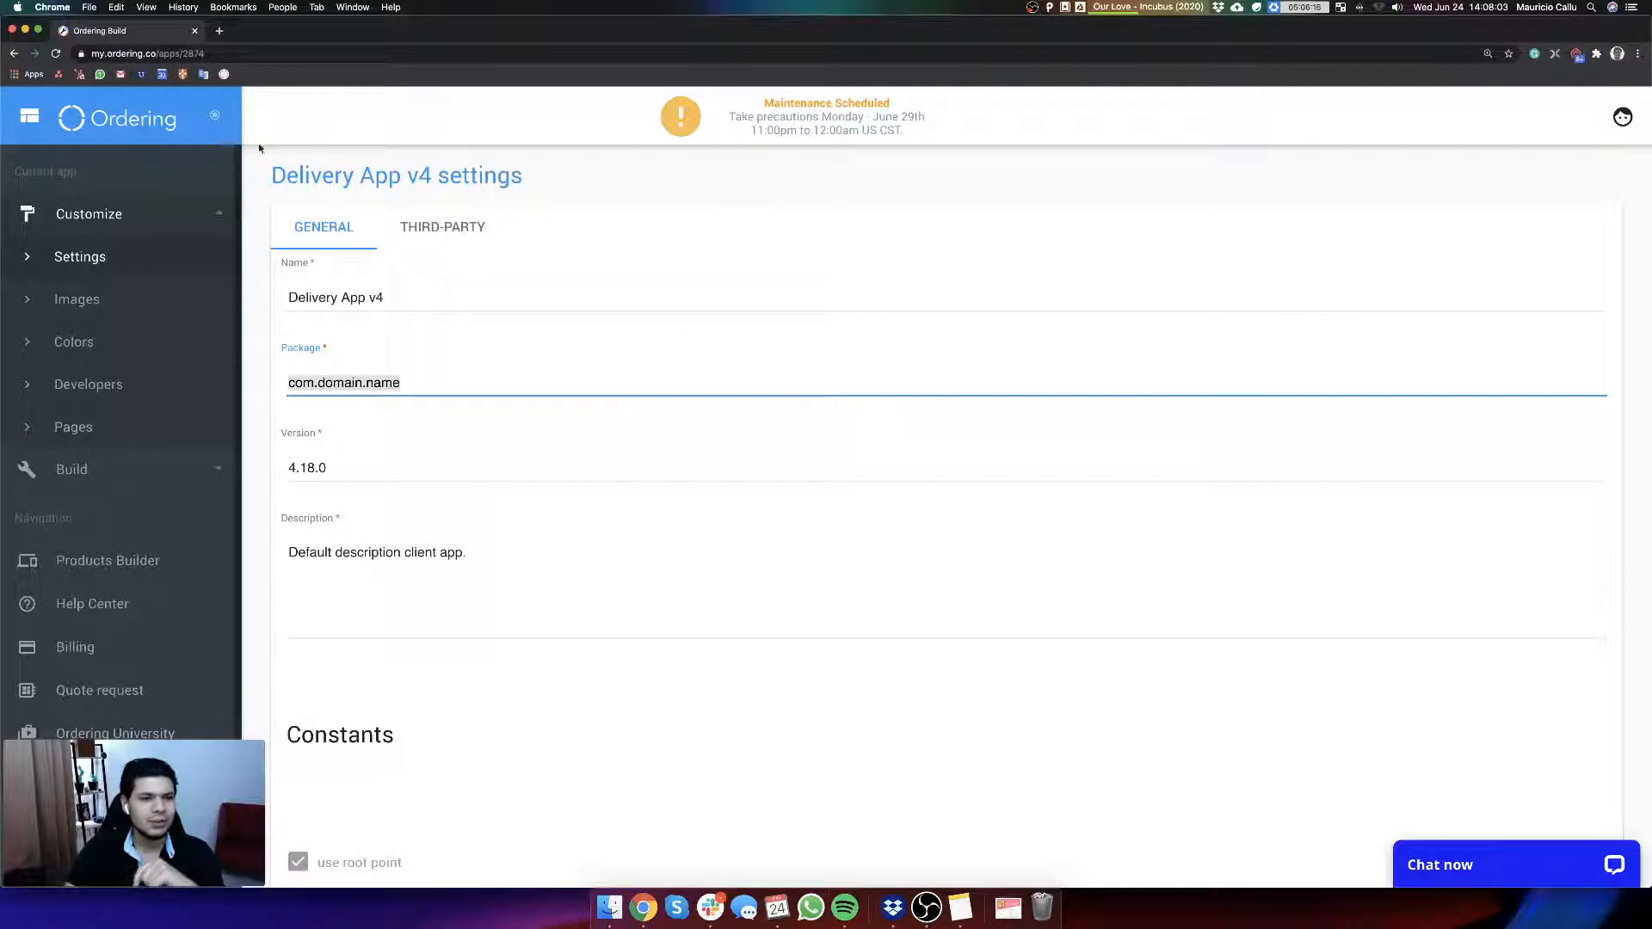
Step: Open the Build apps page of Delivery App v4 and view the Android and iOS build options
click(105, 475)
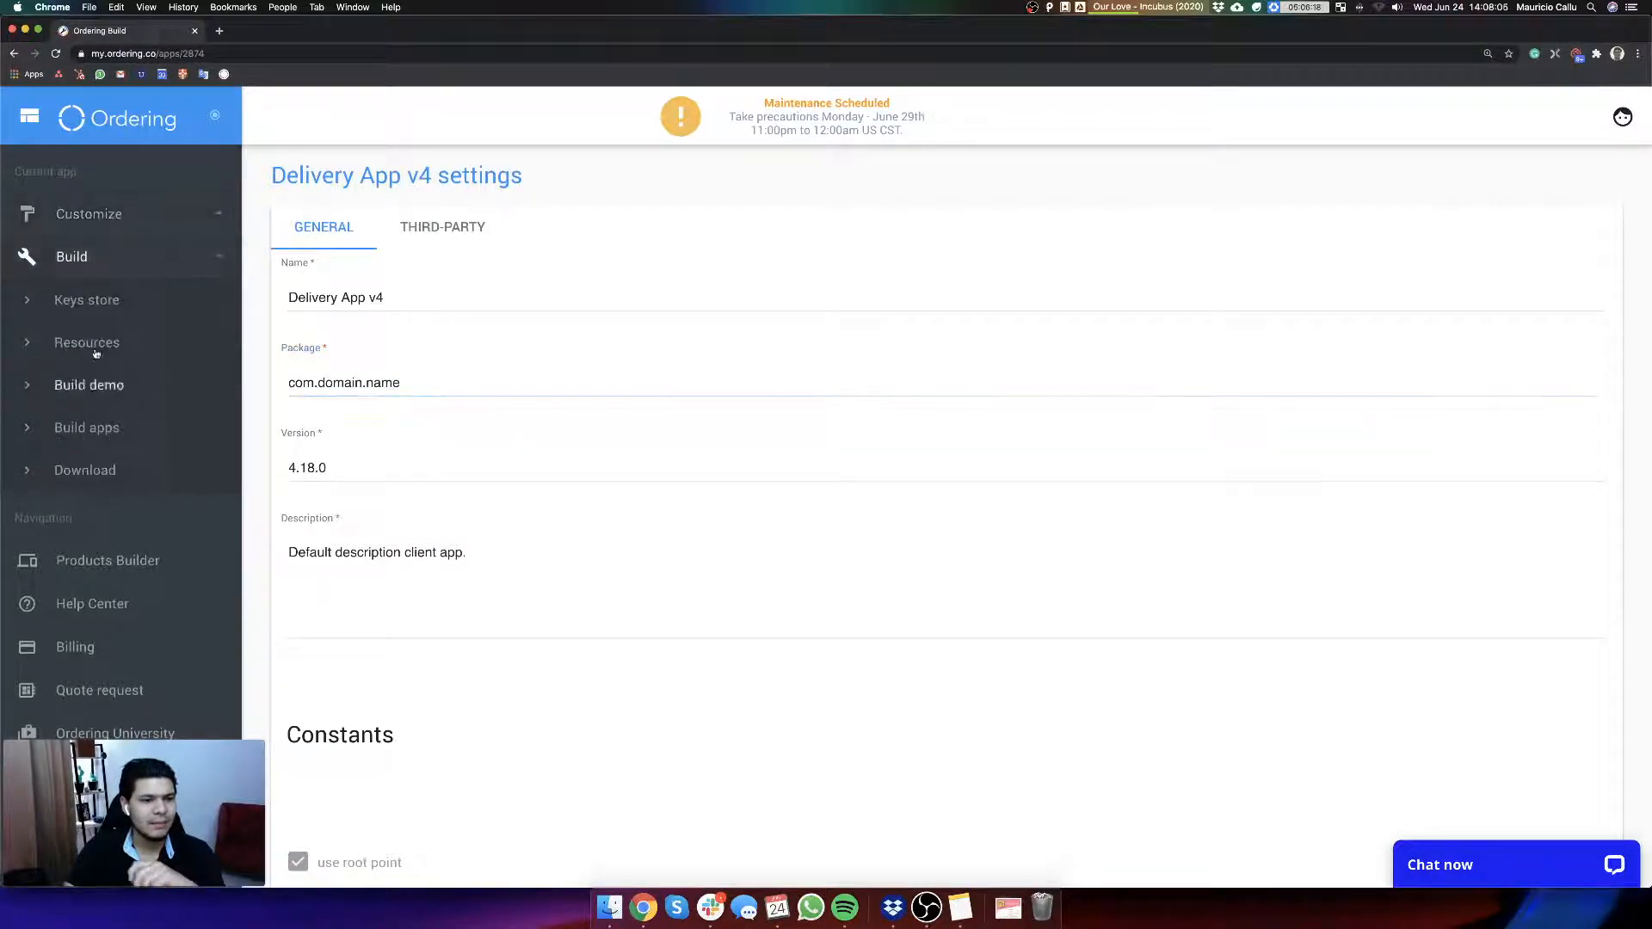
click(120, 431)
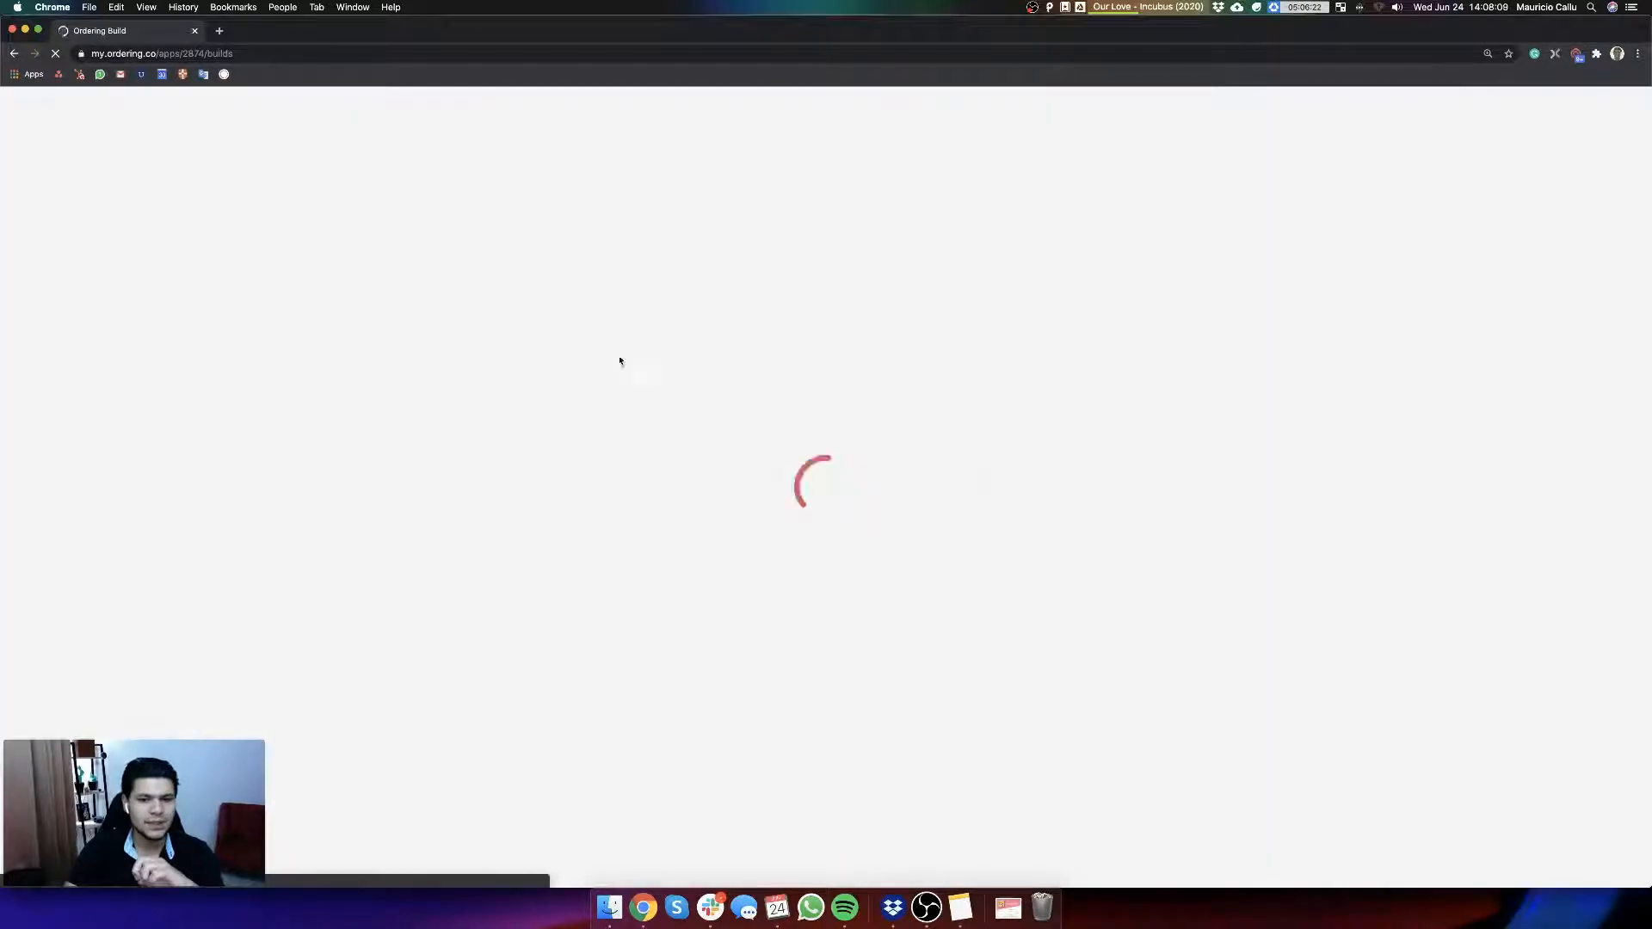
scroll(787, 648, down, 3)
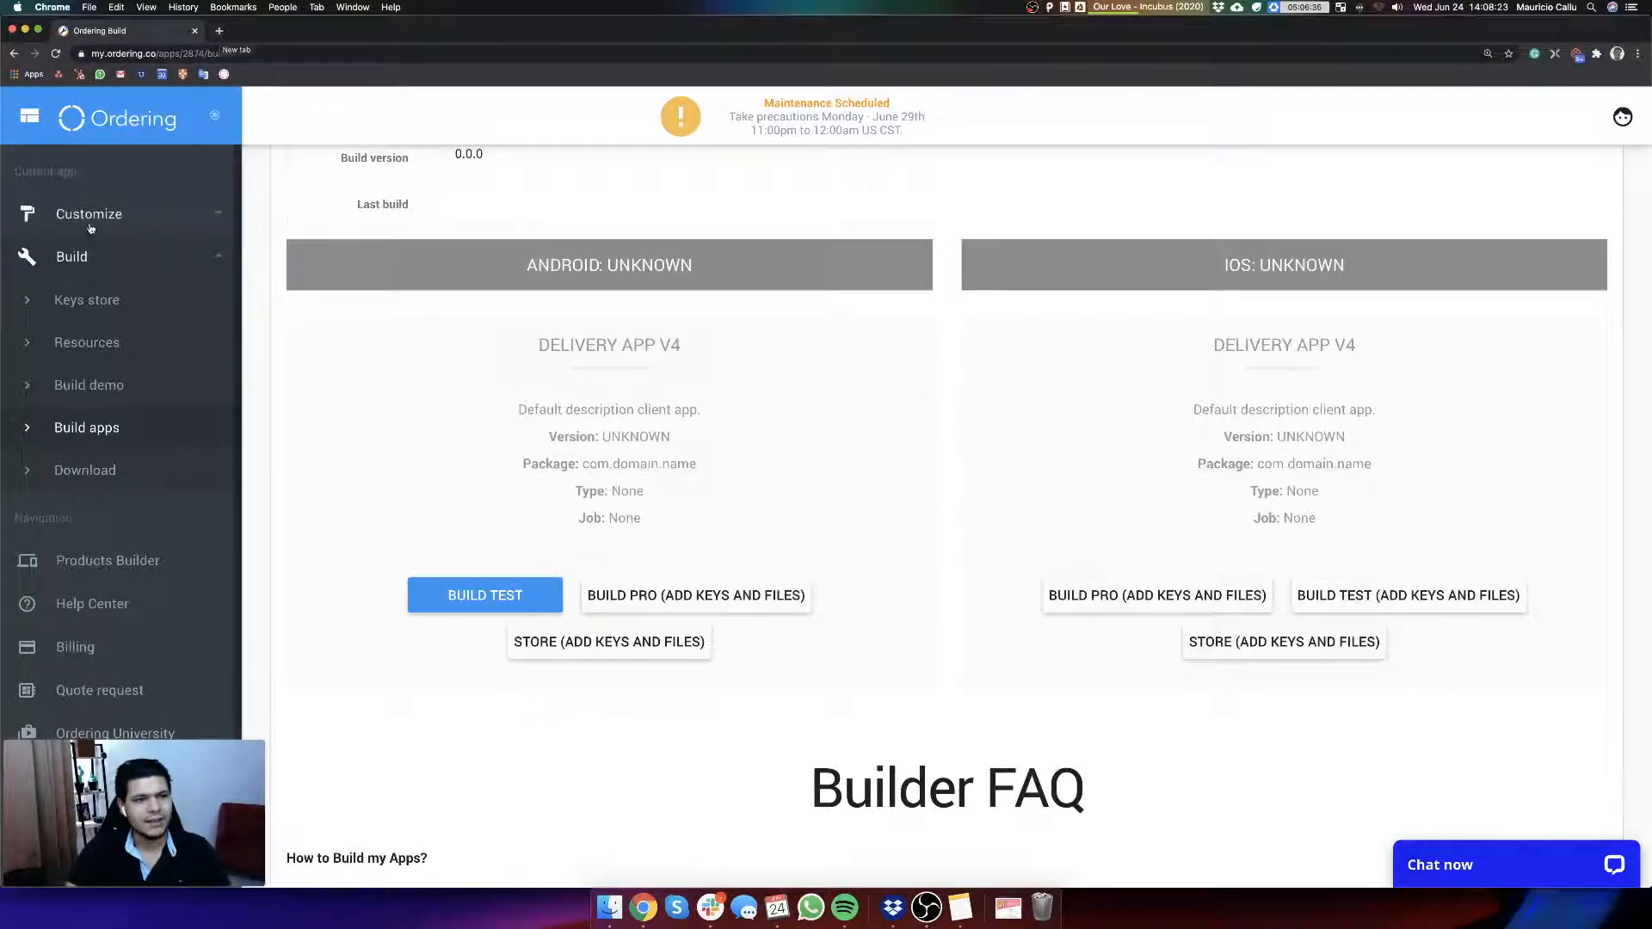
Step: Open developer.apple.com in a new browser tab
click(220, 33)
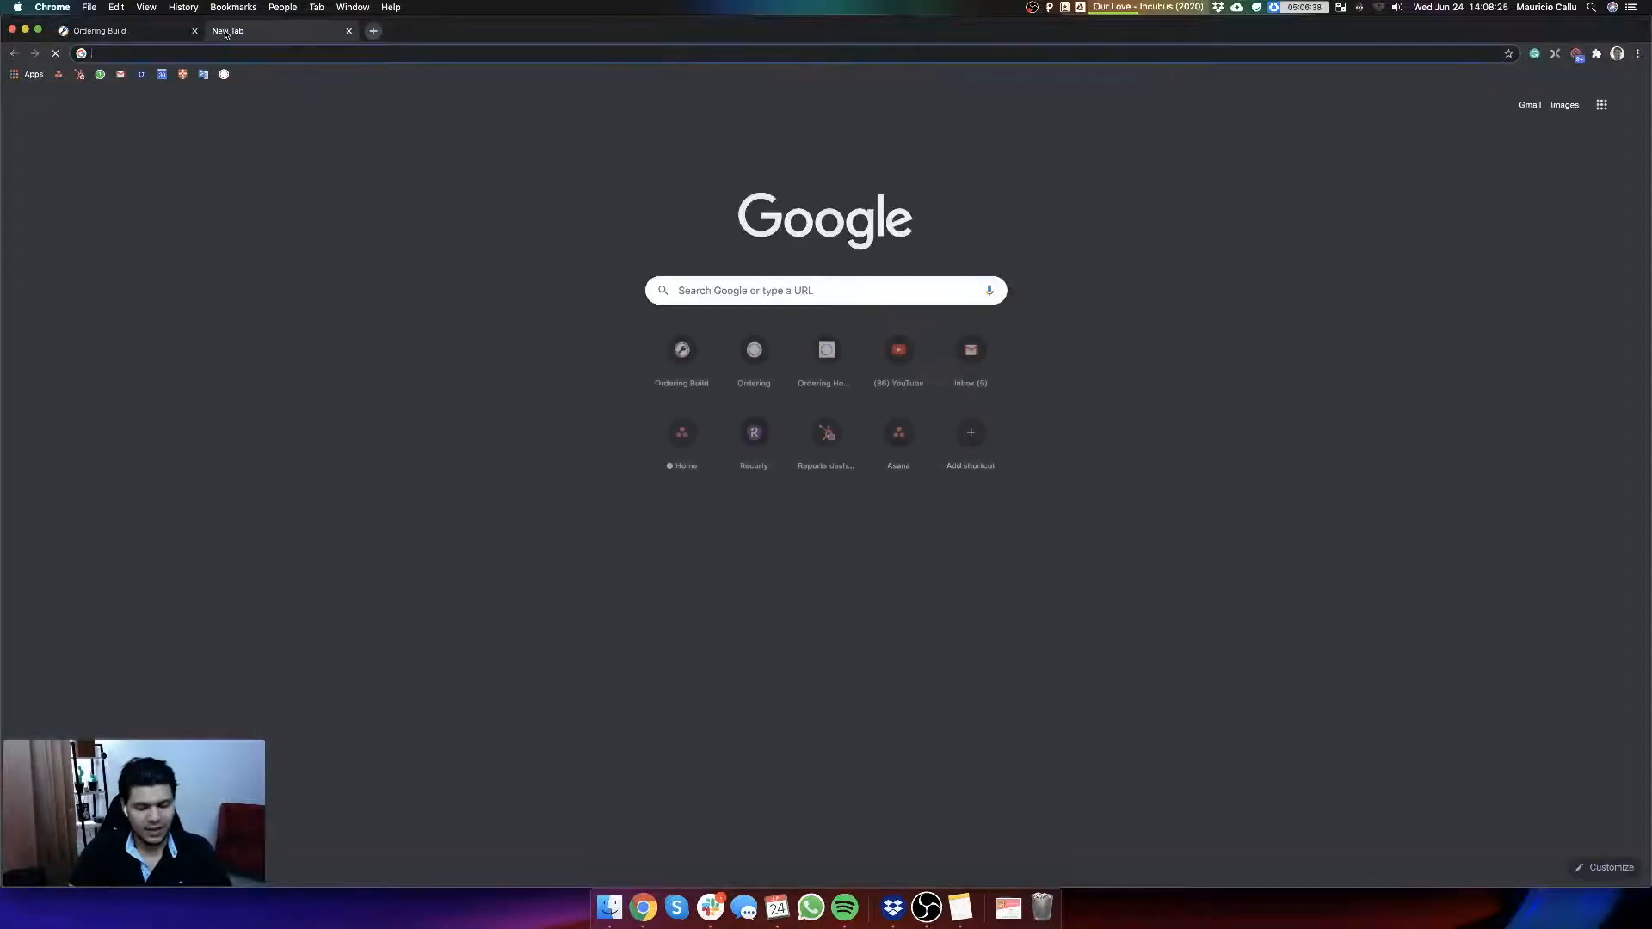
text(my)
key(super+a)
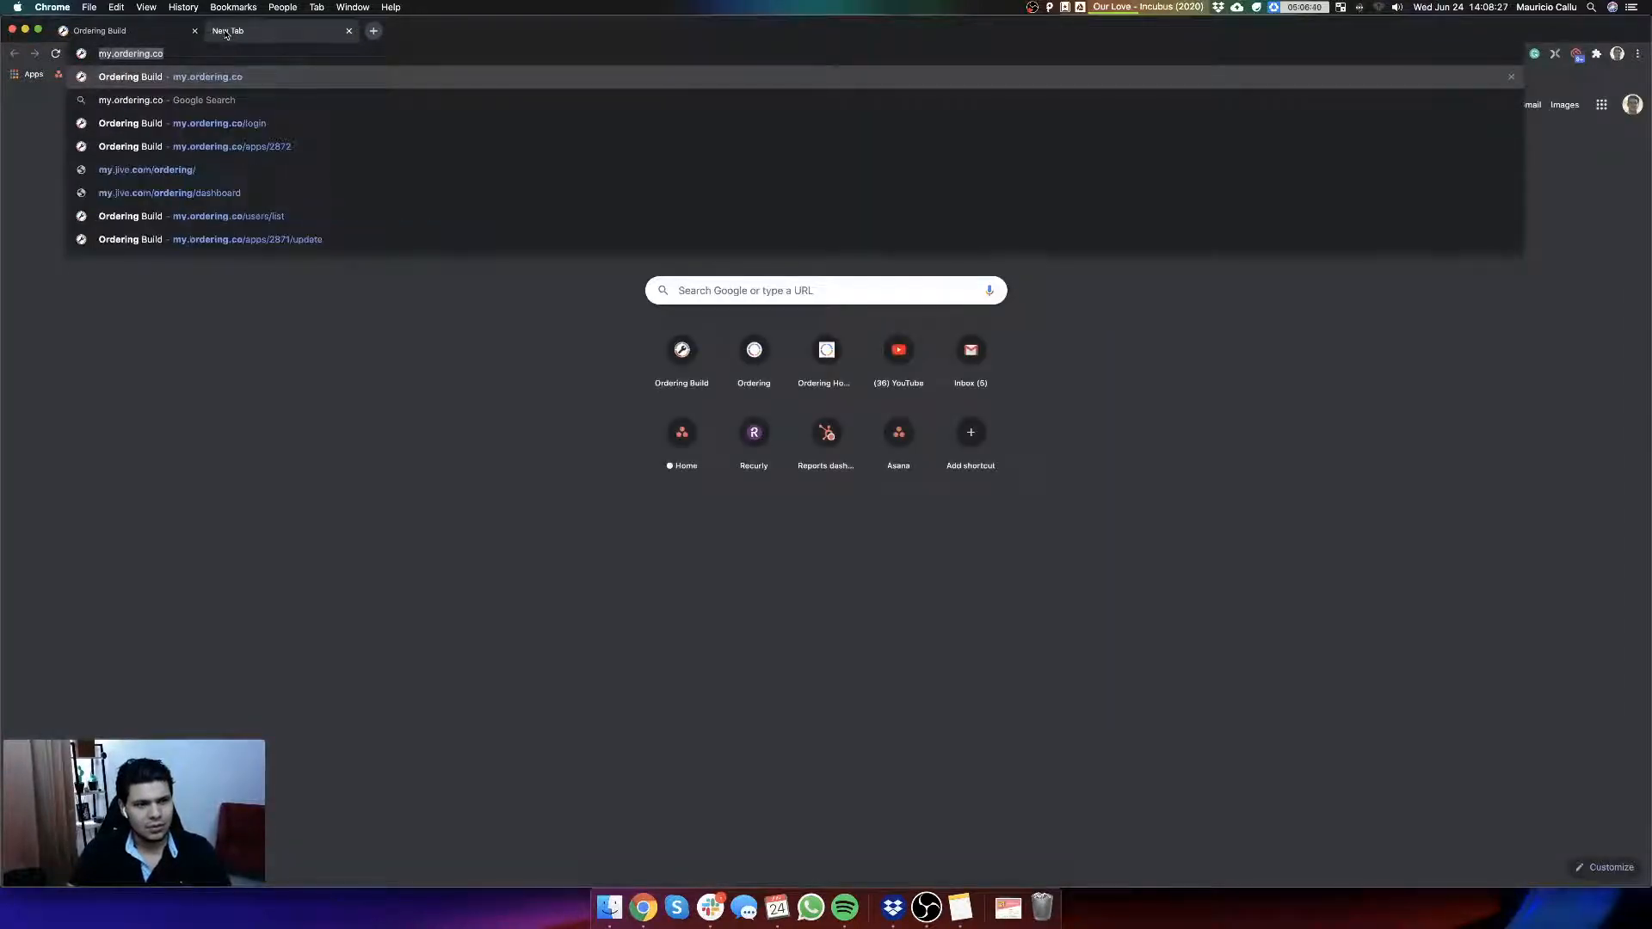
text(developer.apple.com)
key(Return)
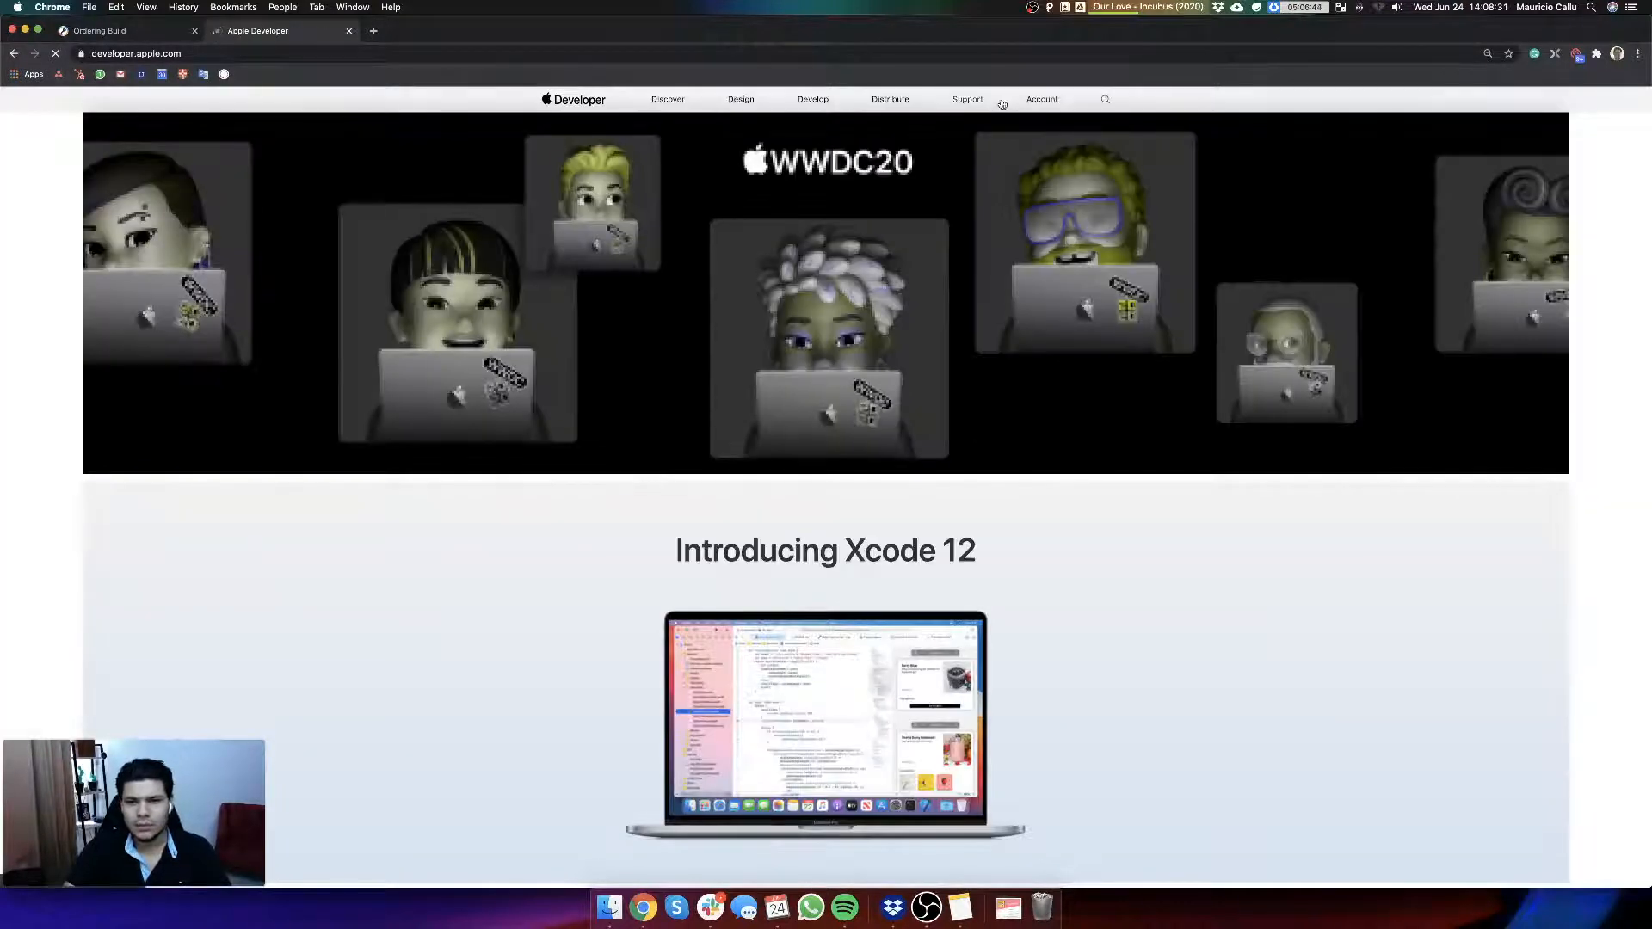
Step: Go to the developer account's Certificates, Identifiers & Profiles and show the list of identifiers
click(1048, 101)
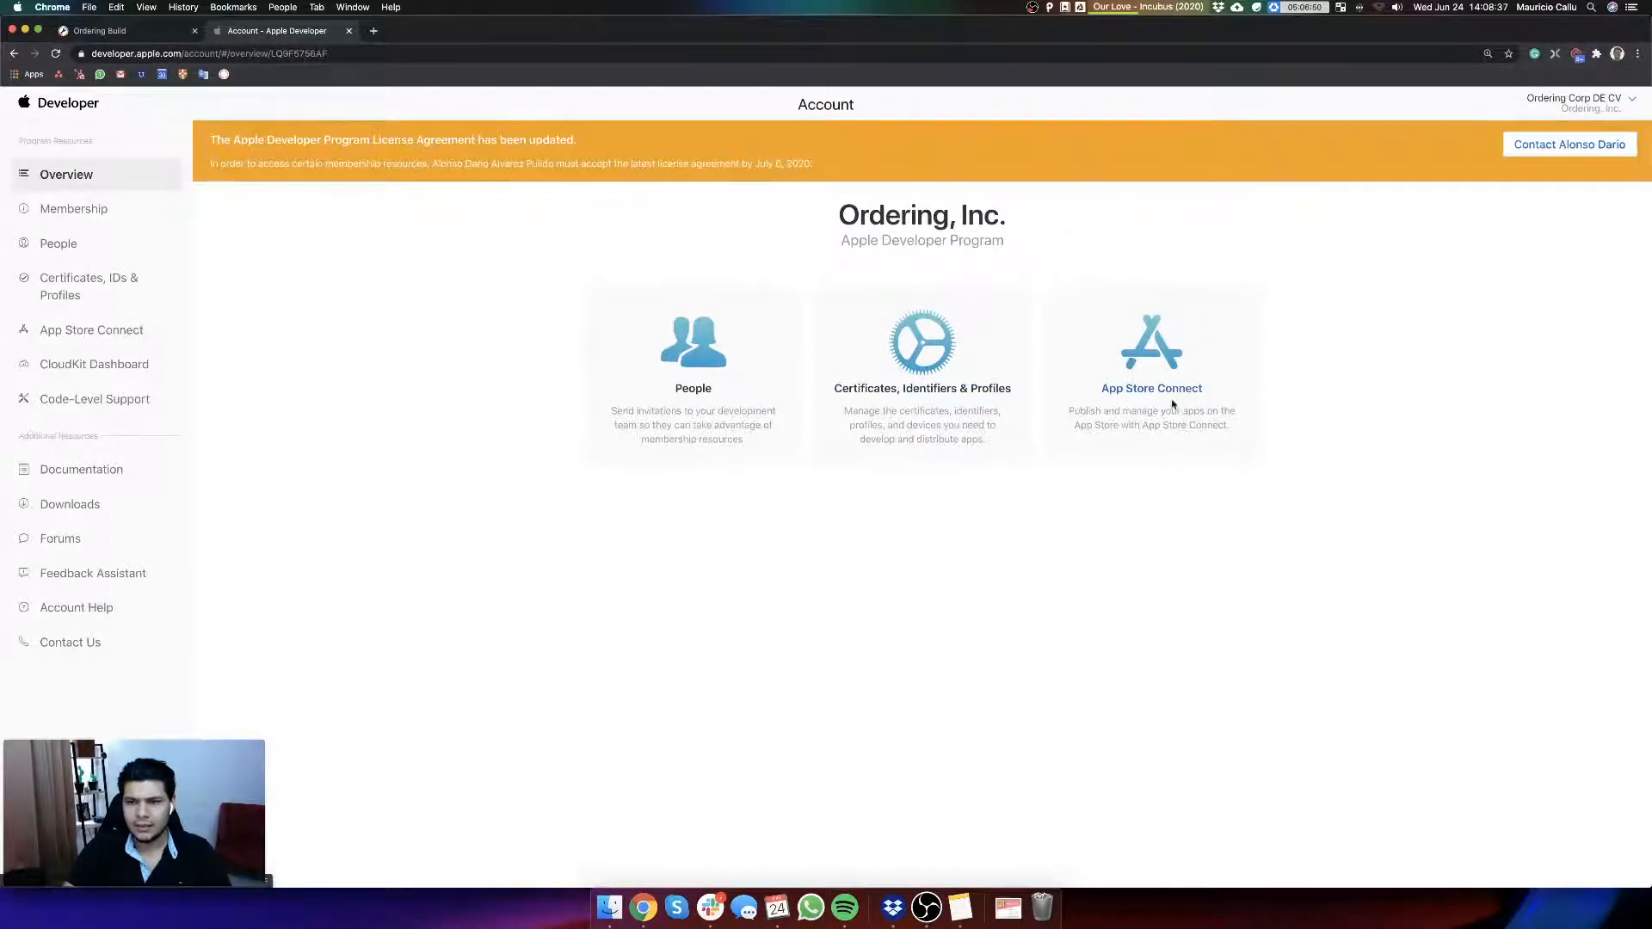
click(923, 389)
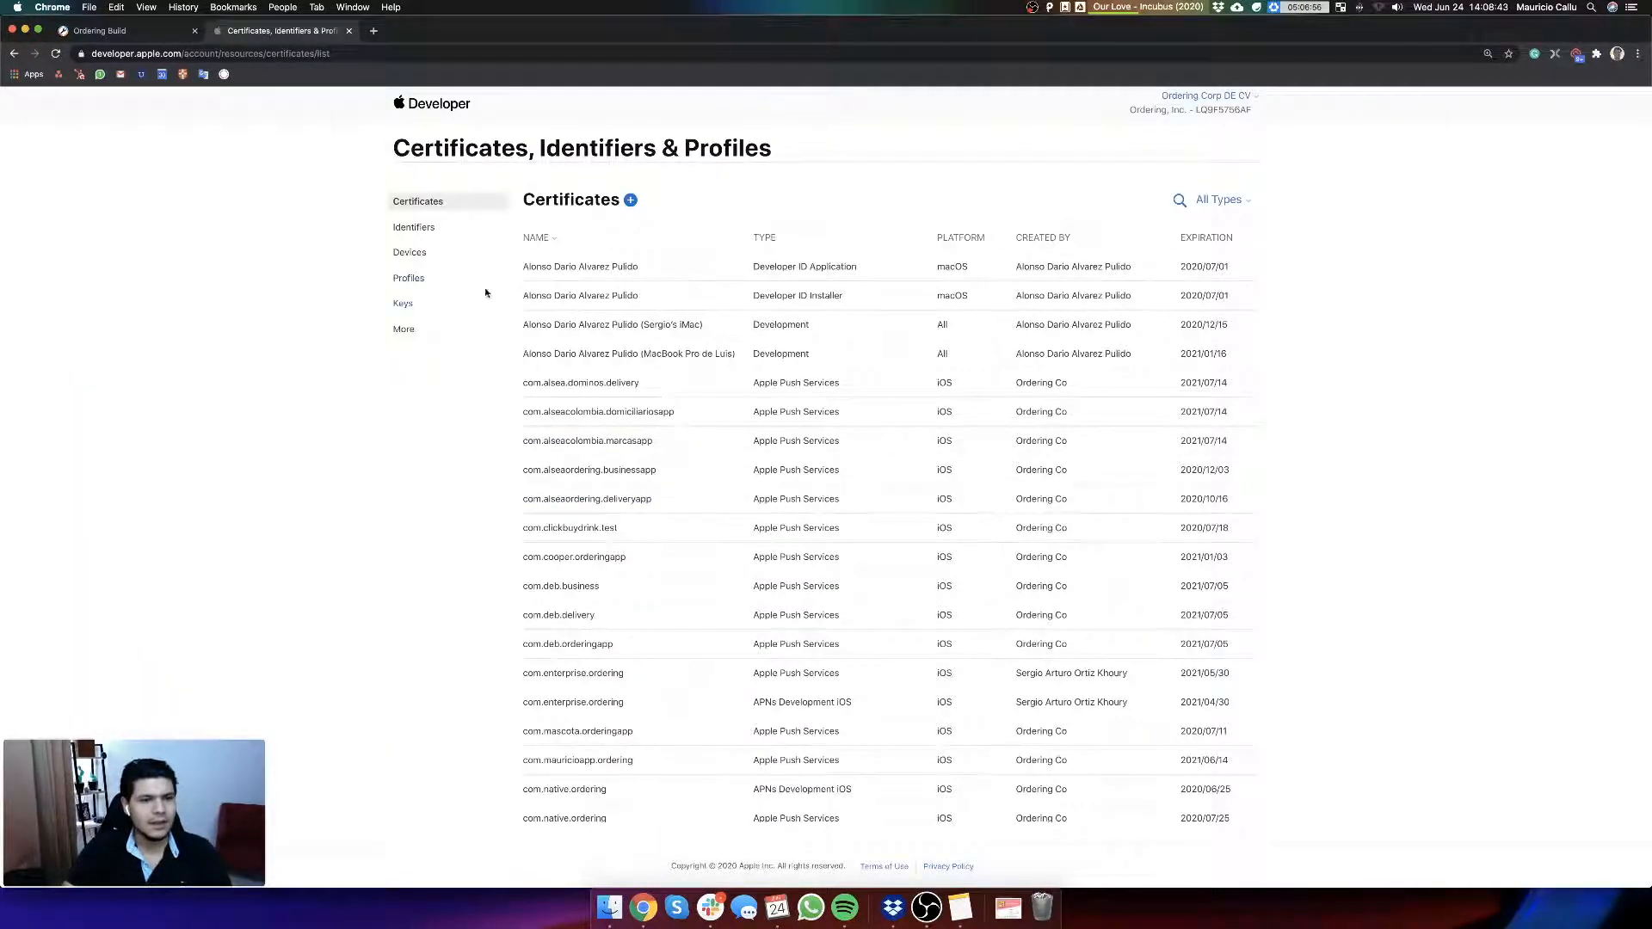
click(416, 227)
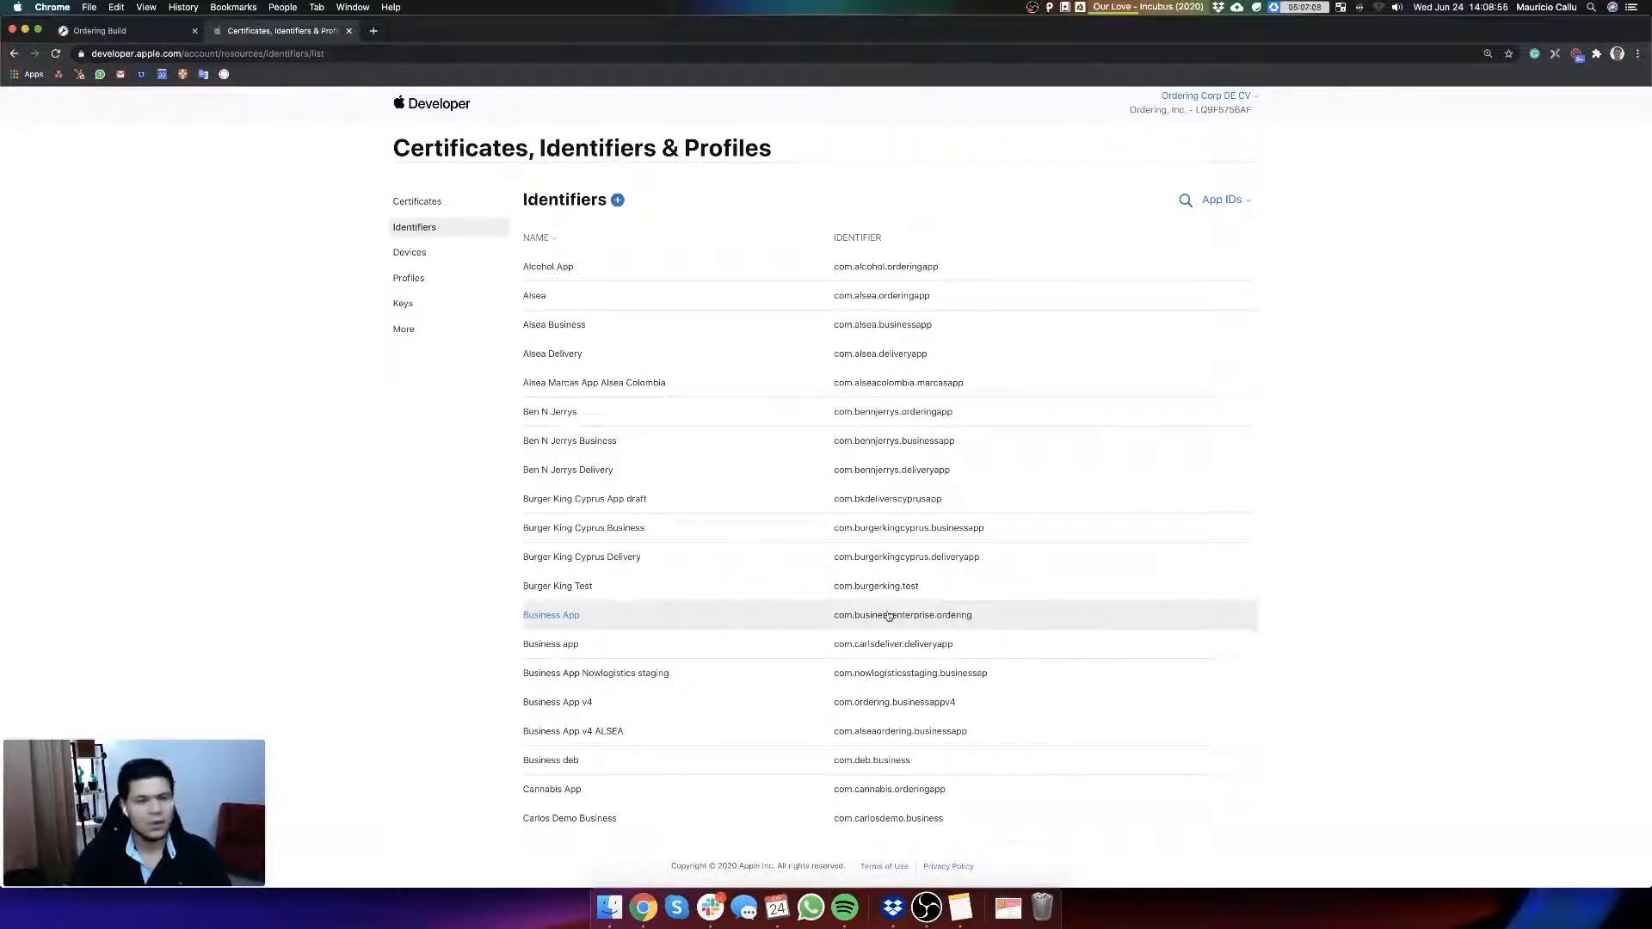
Step: Look through the identifiers and search the page for com.delivery
scroll(889, 617, down, 10)
scroll(889, 625, down, 10)
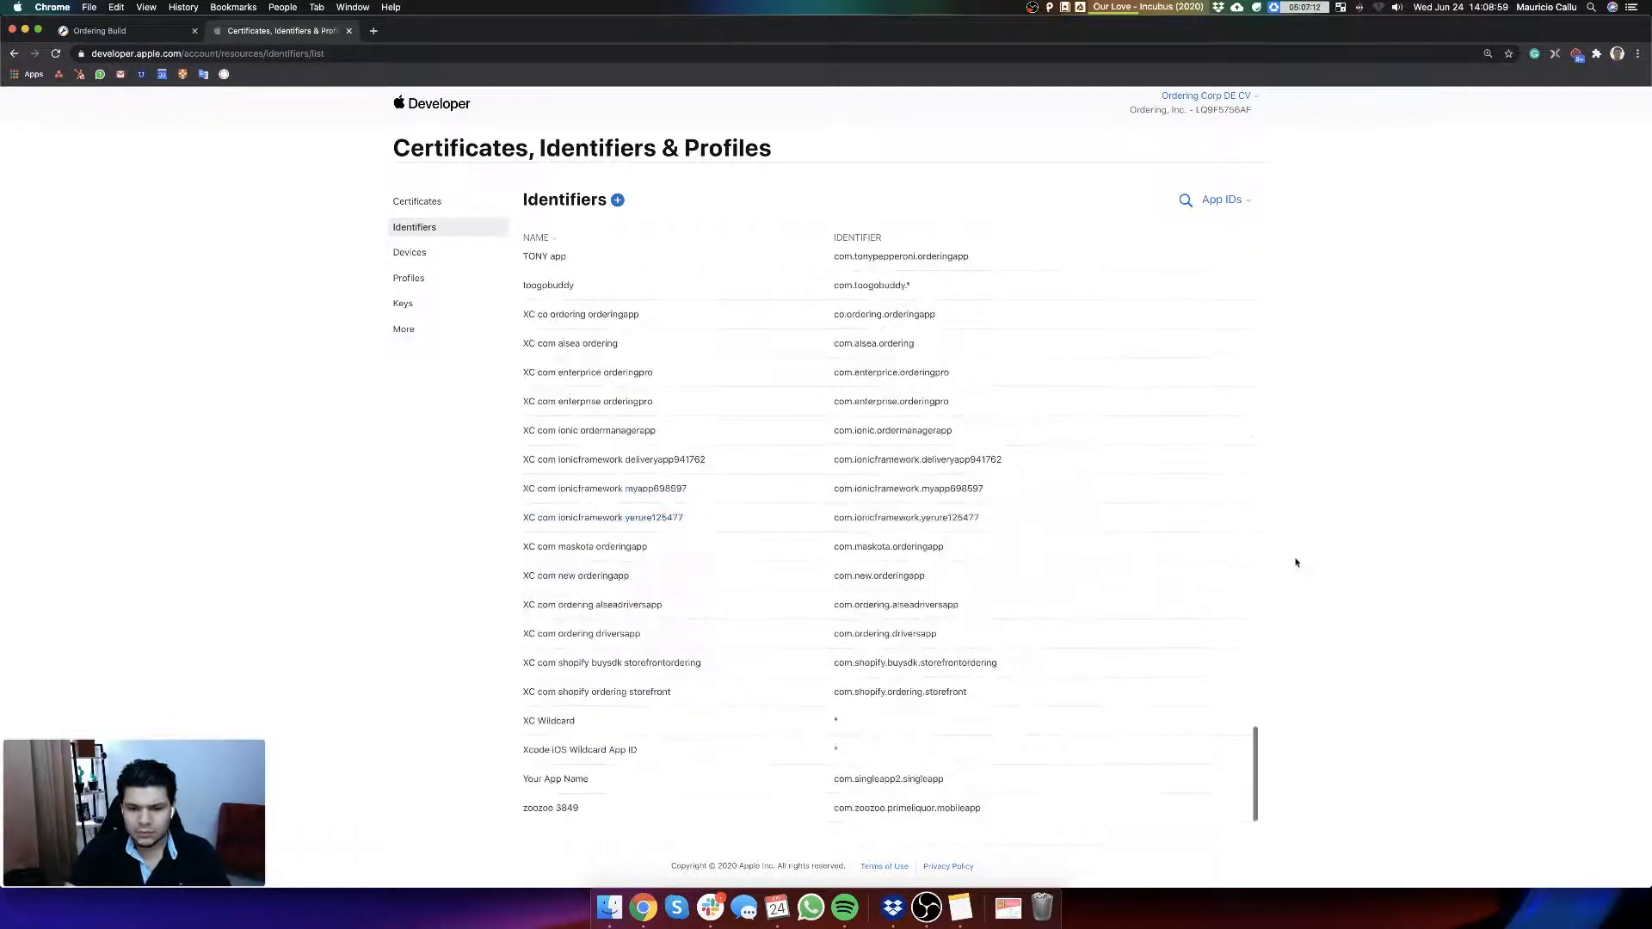
key(super+f)
text(com)
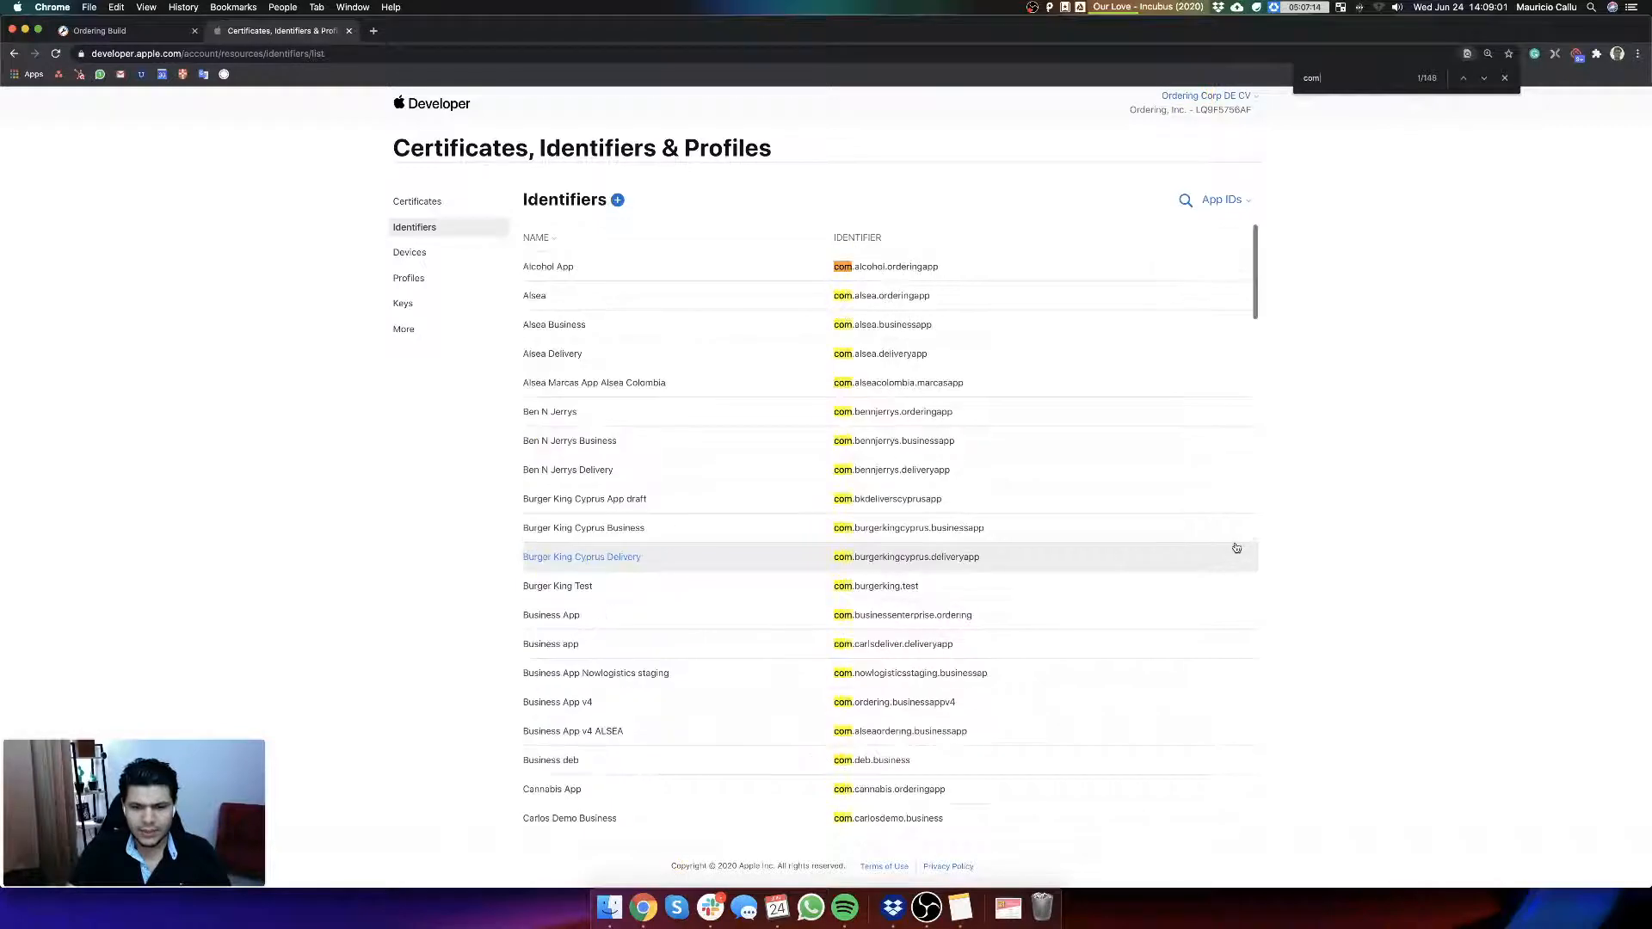
text( del)
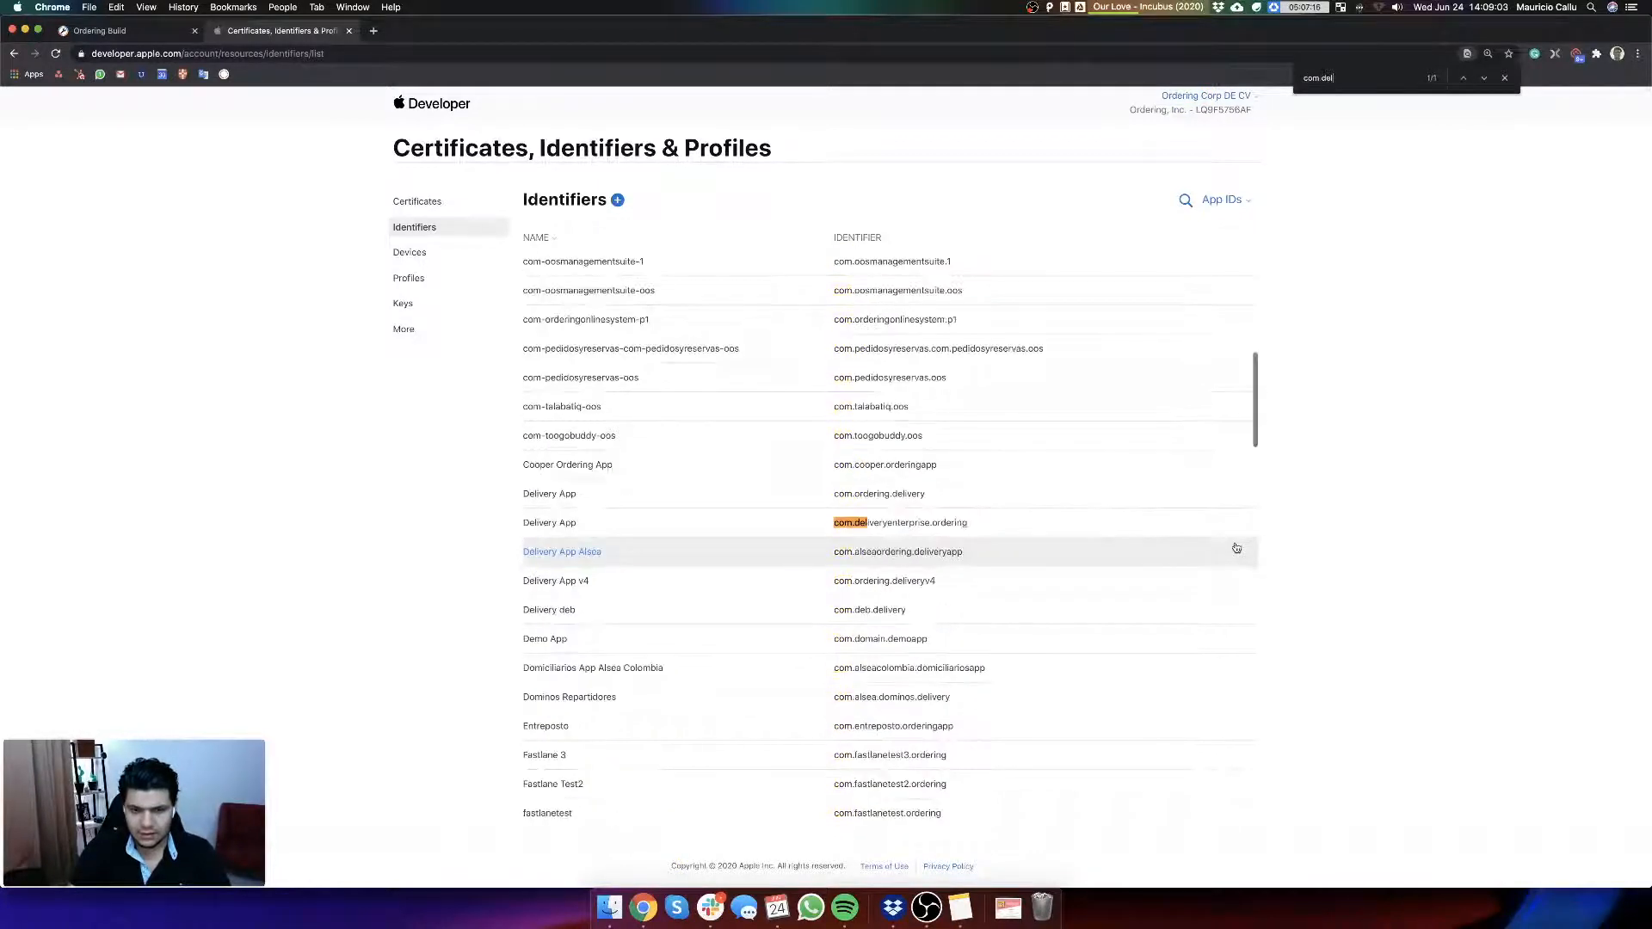
text(ivery)
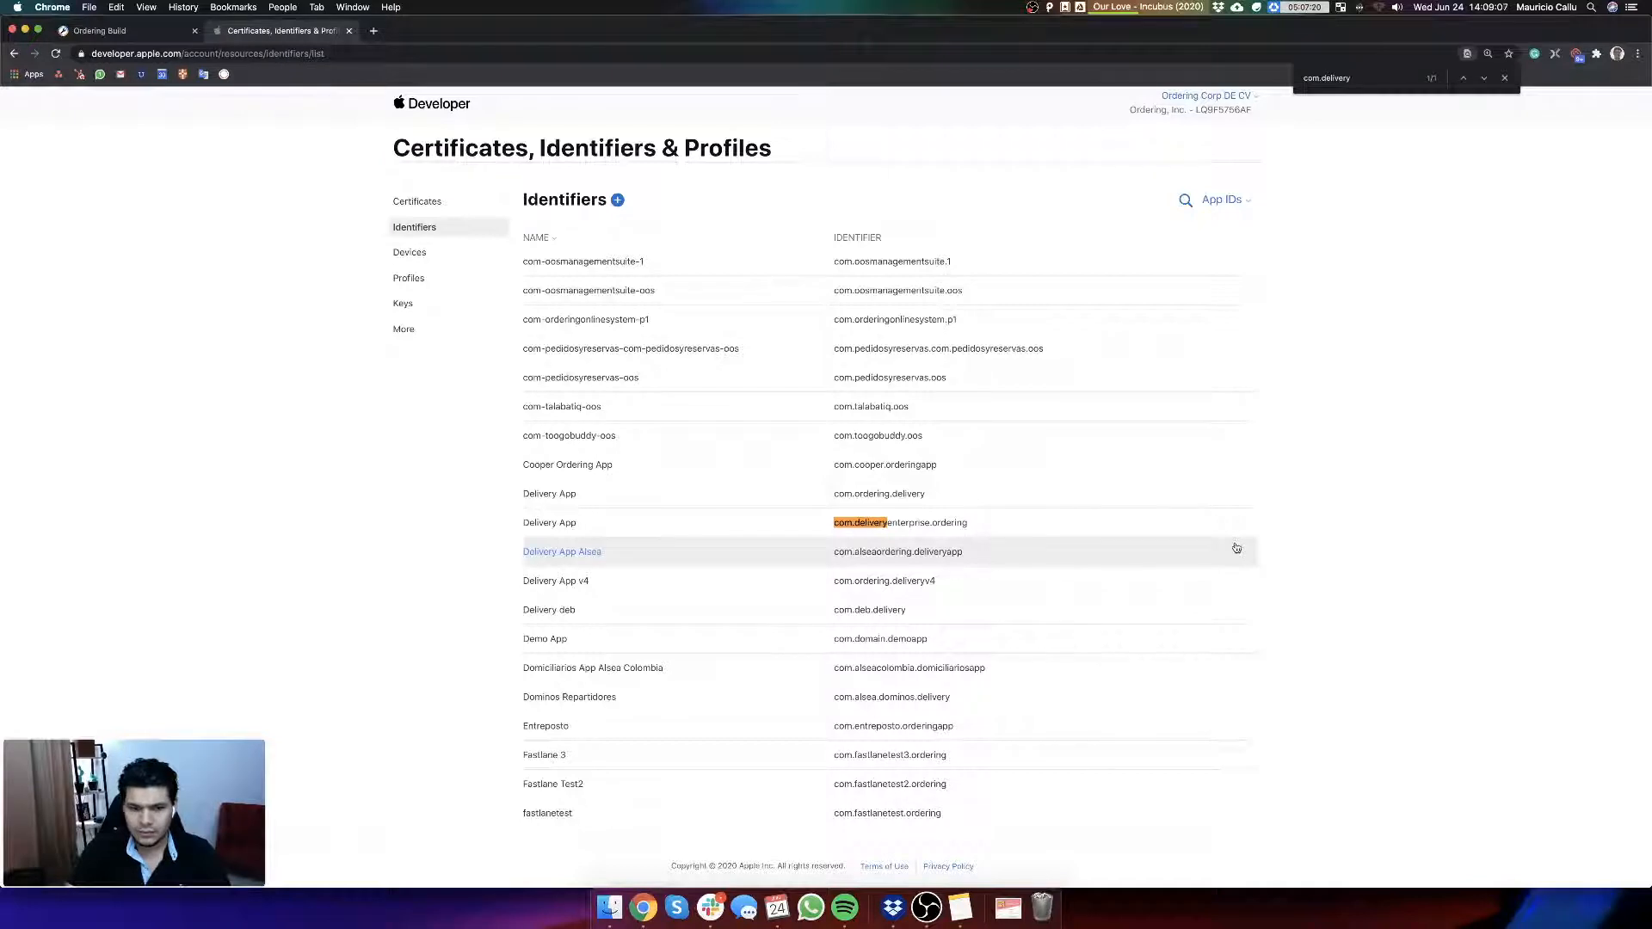
Step: Search the identifiers for com.ordering instead and open the Delivery App v4 identifier com.ordering.deliveryv4
key(BackSpace)
key(BackSpace)
key(BackSpace)
key(BackSpace)
key(BackSpace)
key(BackSpace)
key(BackSpace)
key(BackSpace)
text(di)
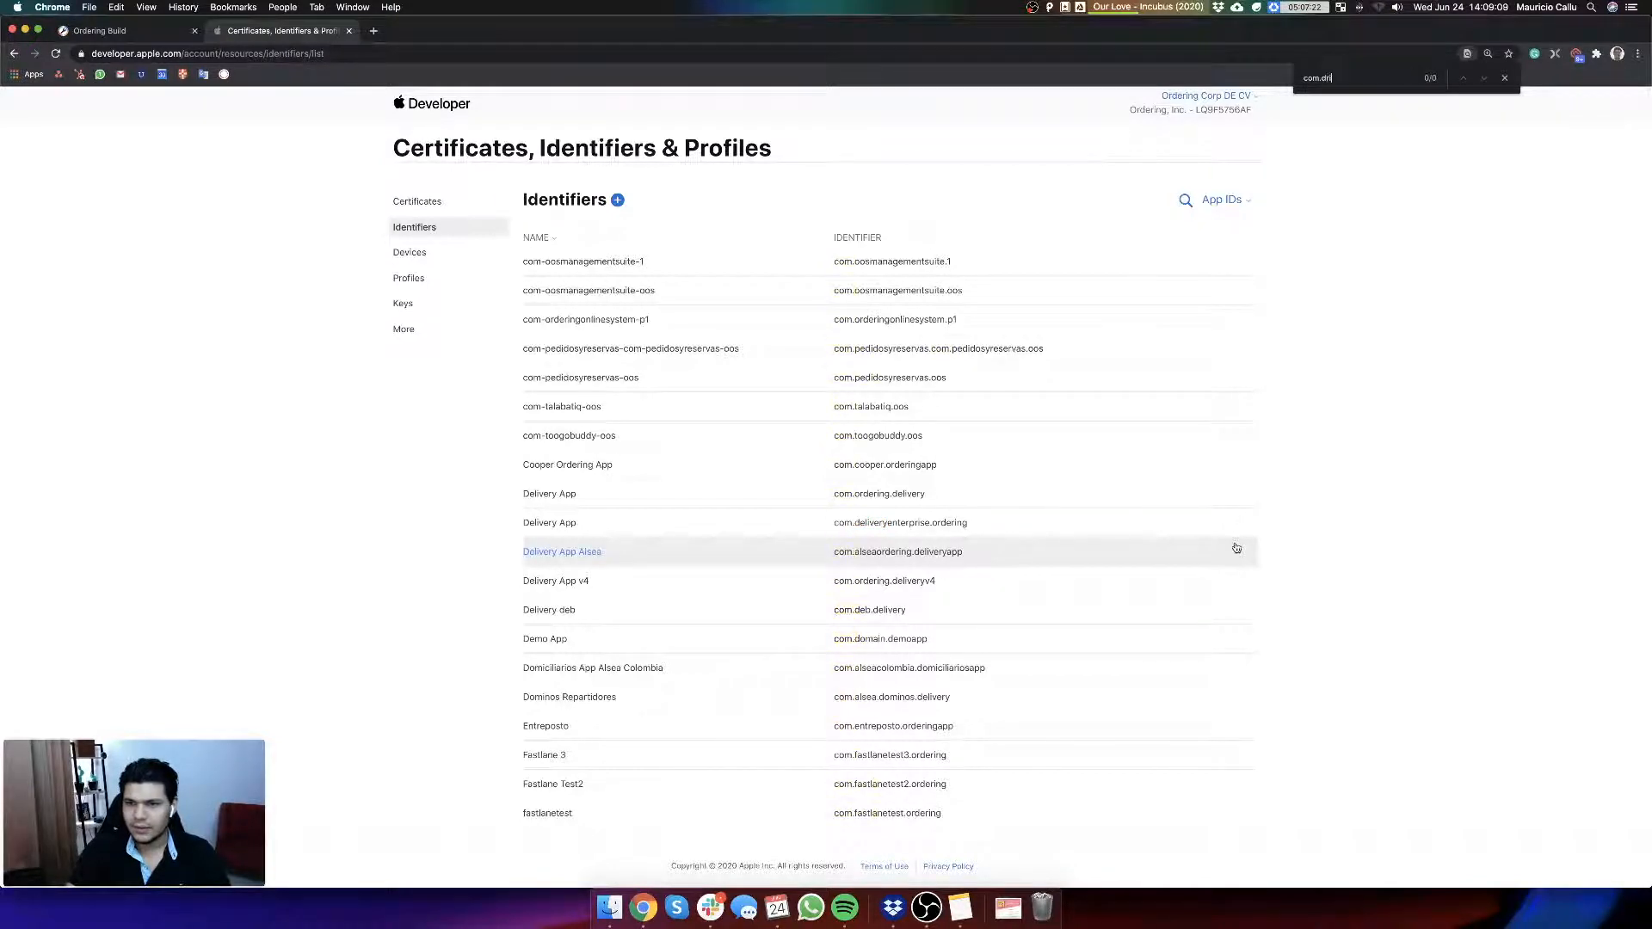
key(BackSpace)
key(BackSpace)
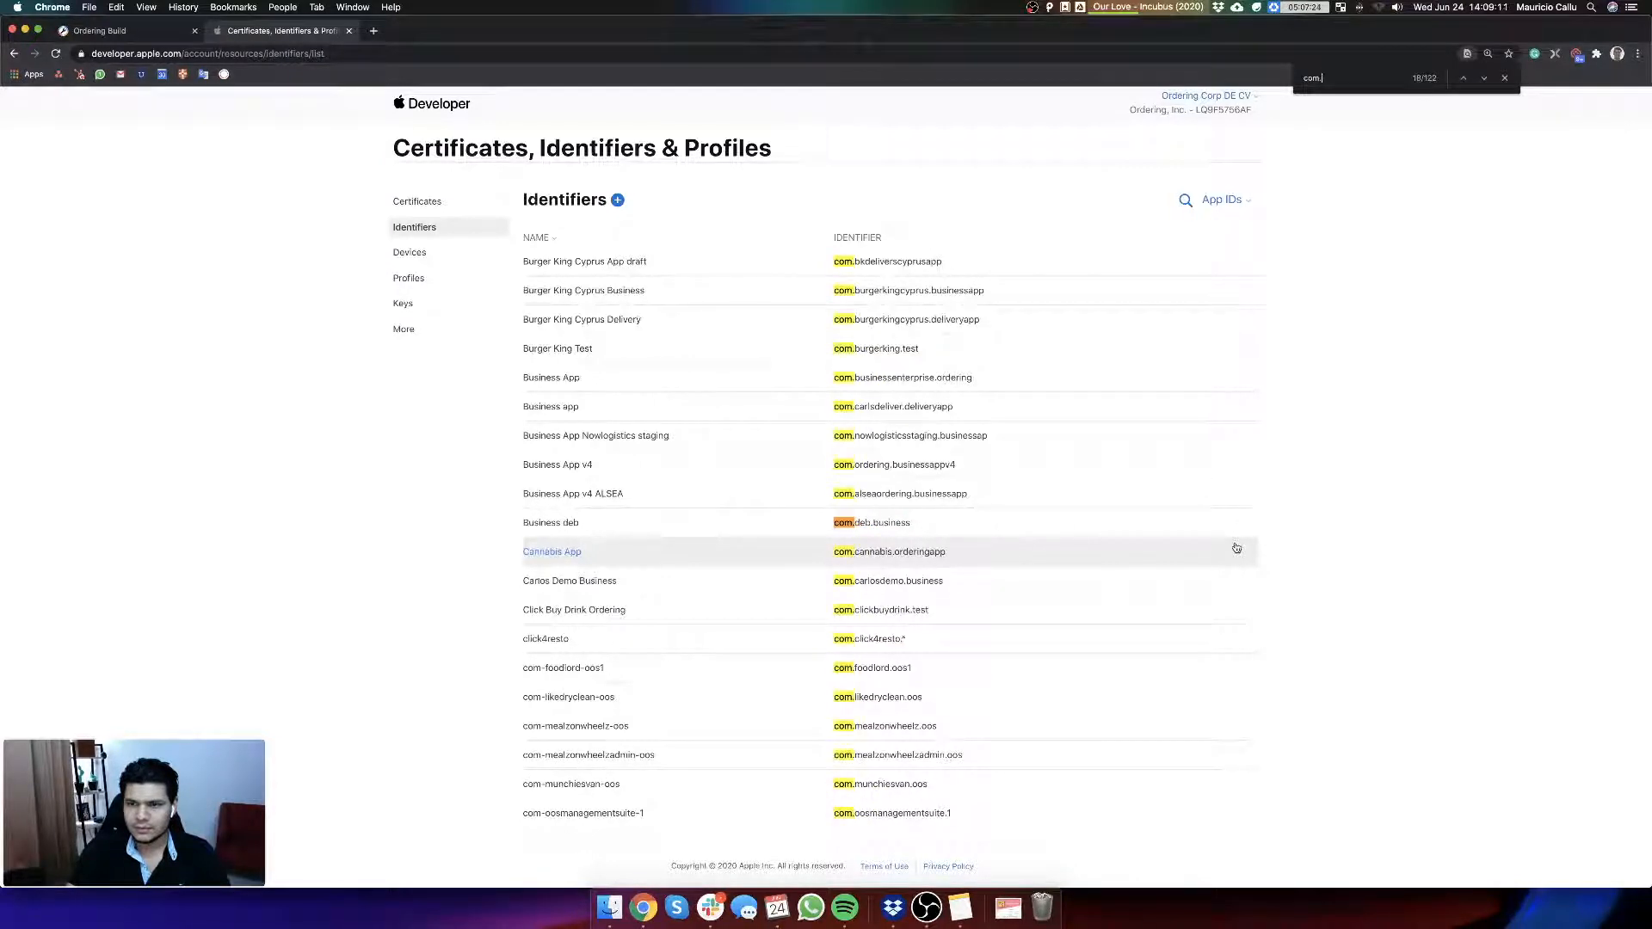
text(ordering)
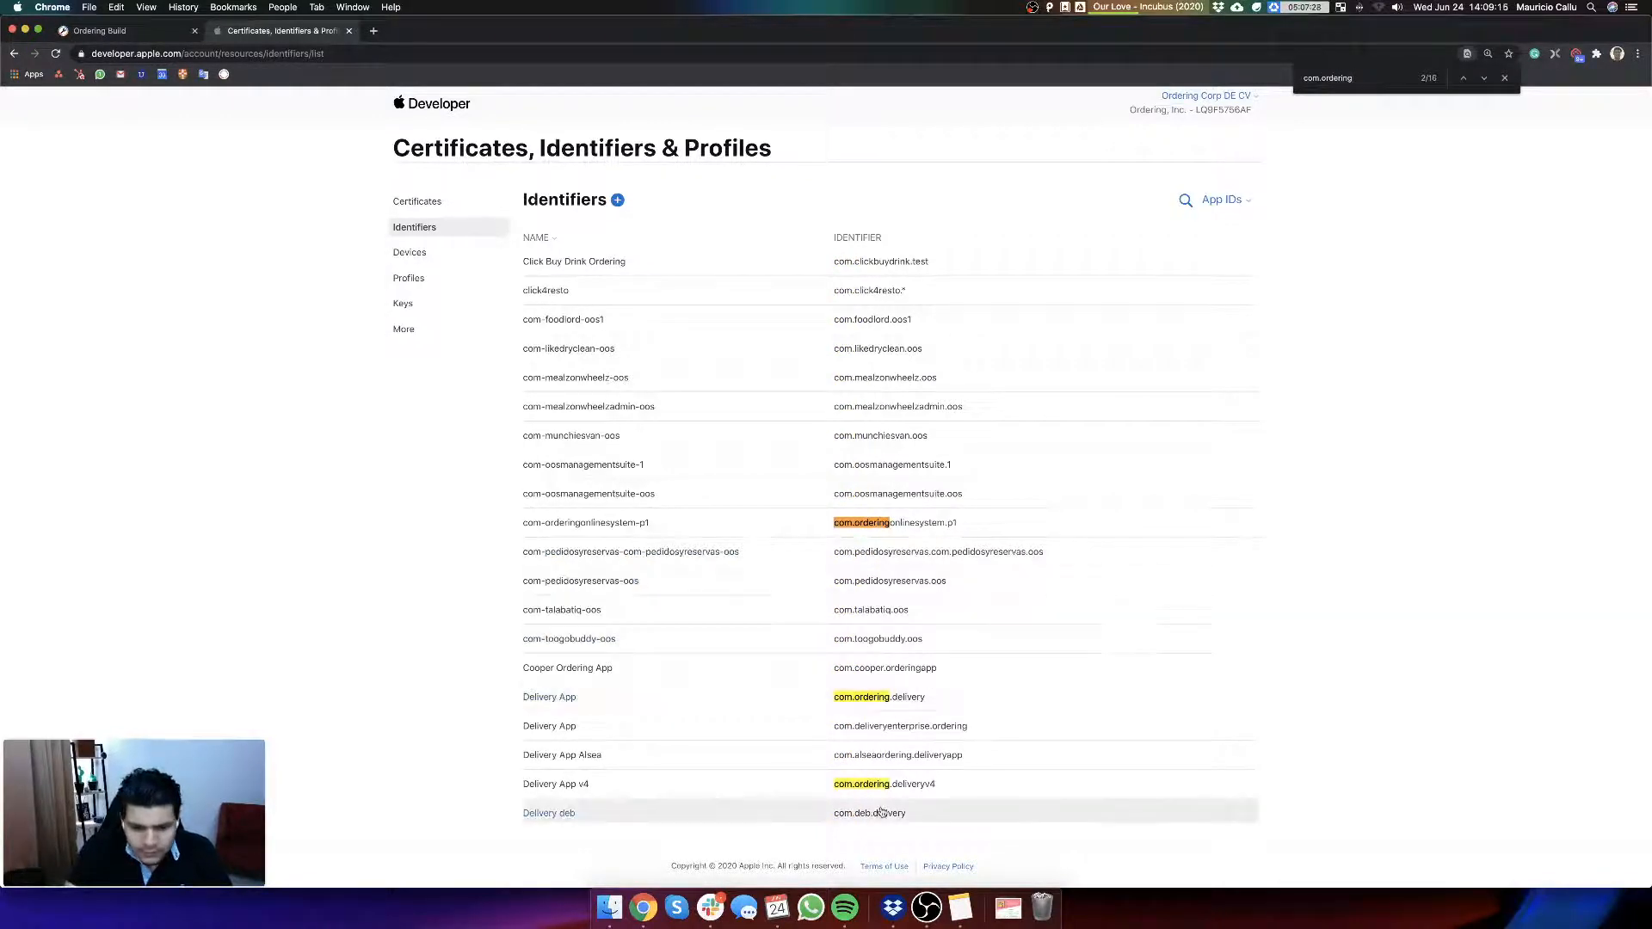
click(833, 787)
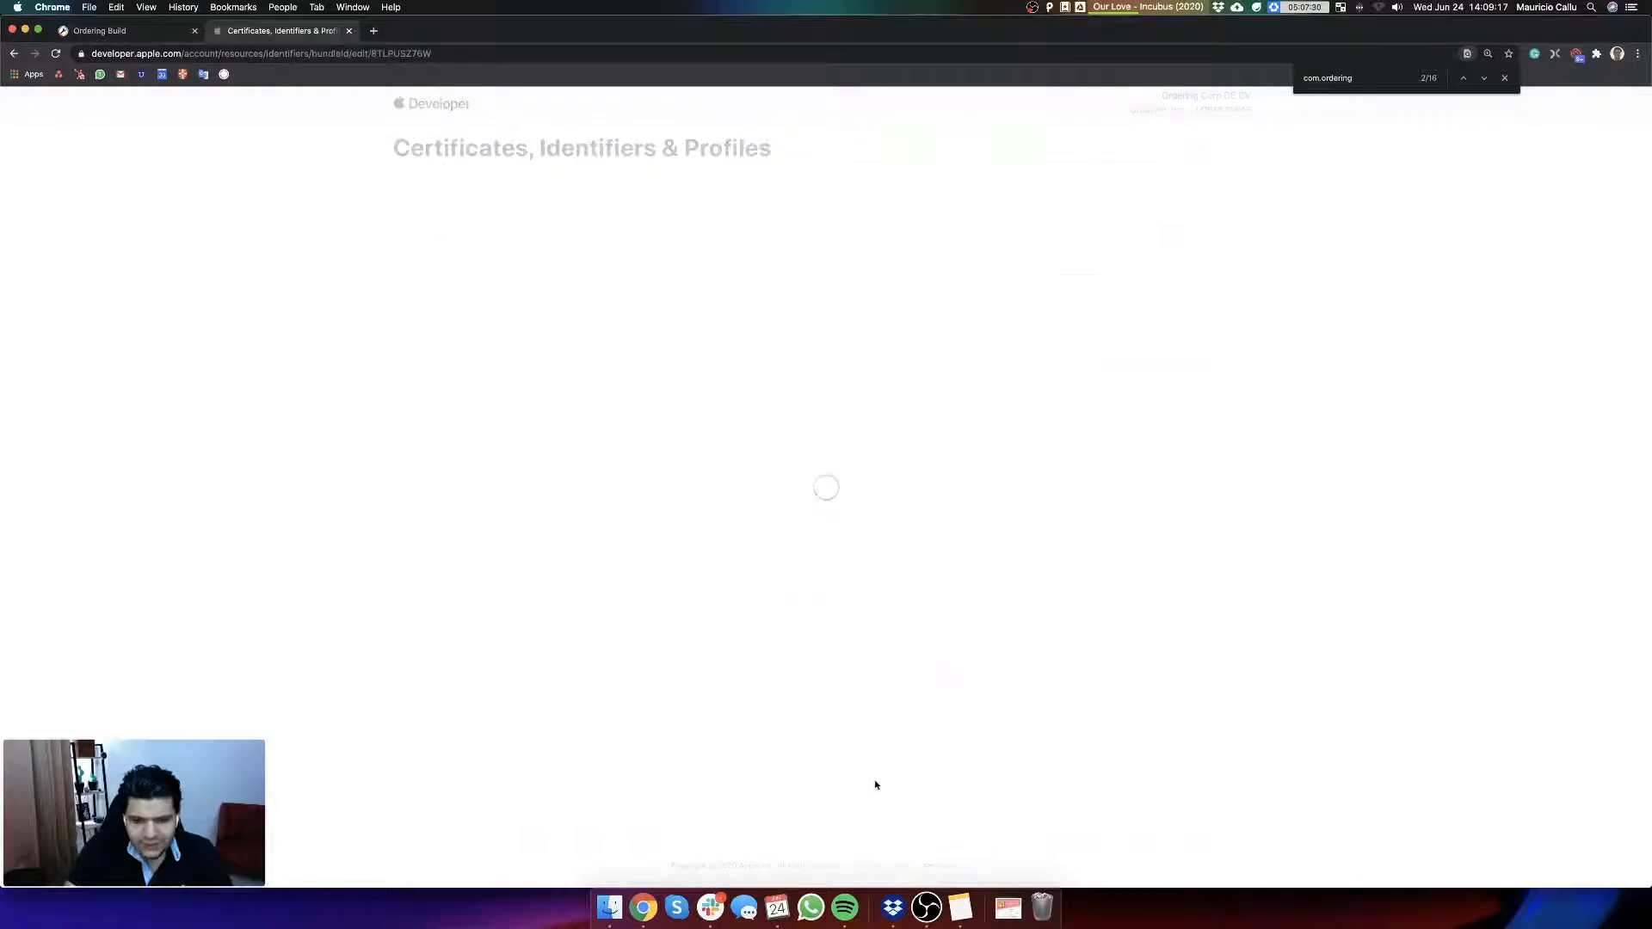
Step: Close the page search and copy the bundle ID com.ordering.deliveryv4 from the App ID configuration
scroll(527, 311, up, 5)
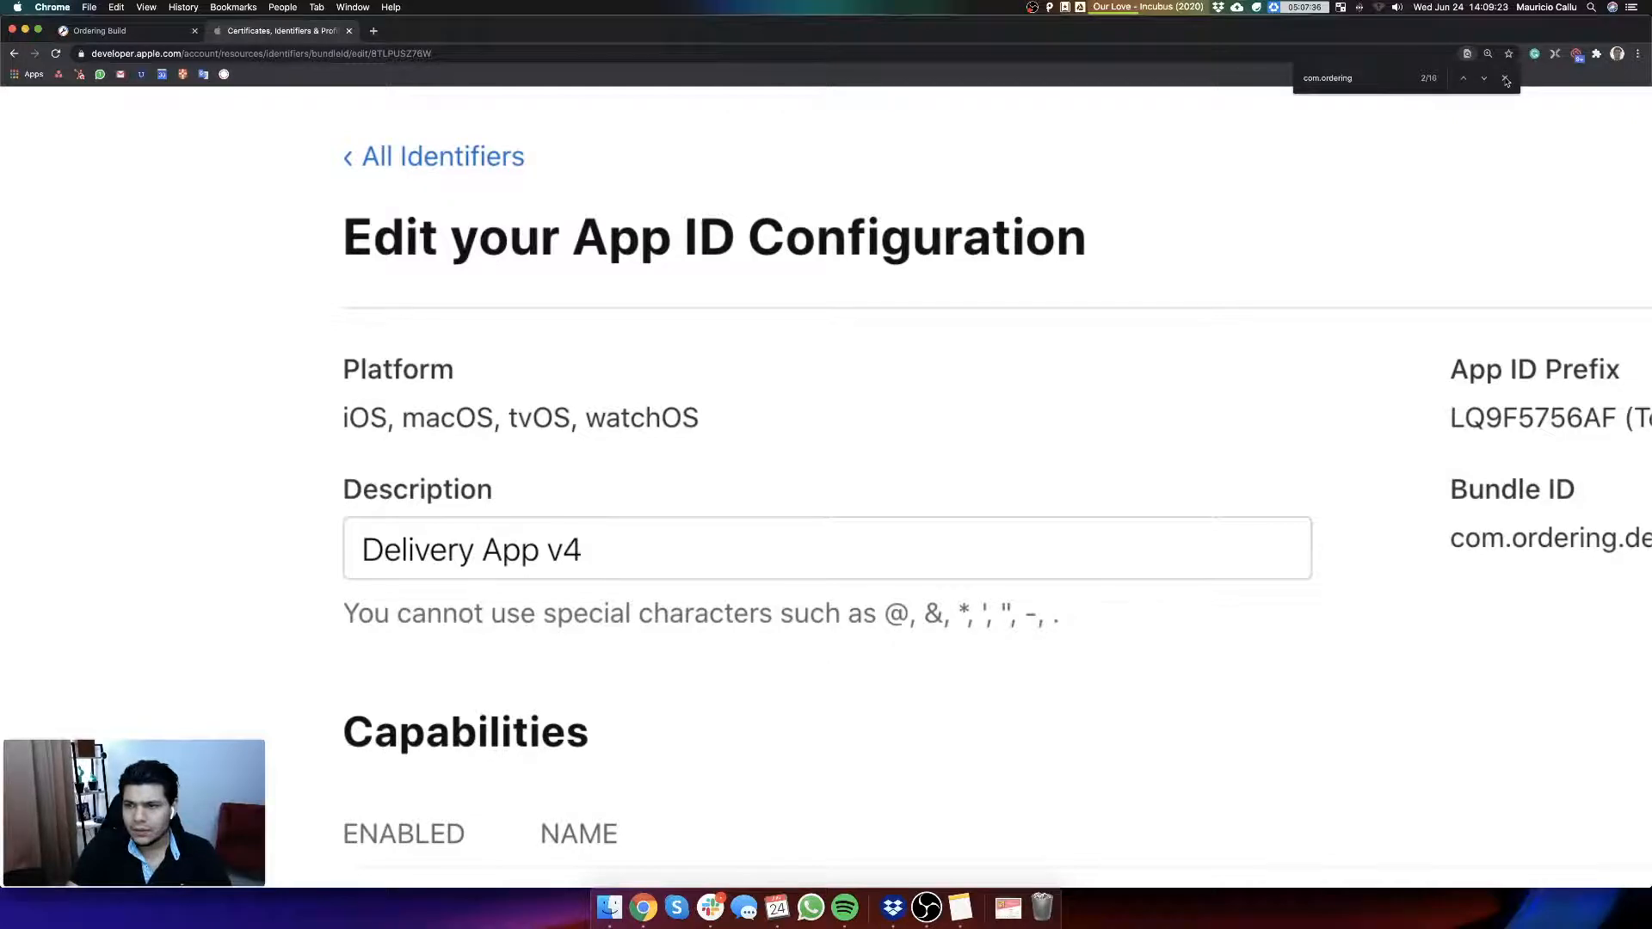
click(1506, 81)
scroll(1291, 572, down, 5)
scroll(922, 426, up, 5)
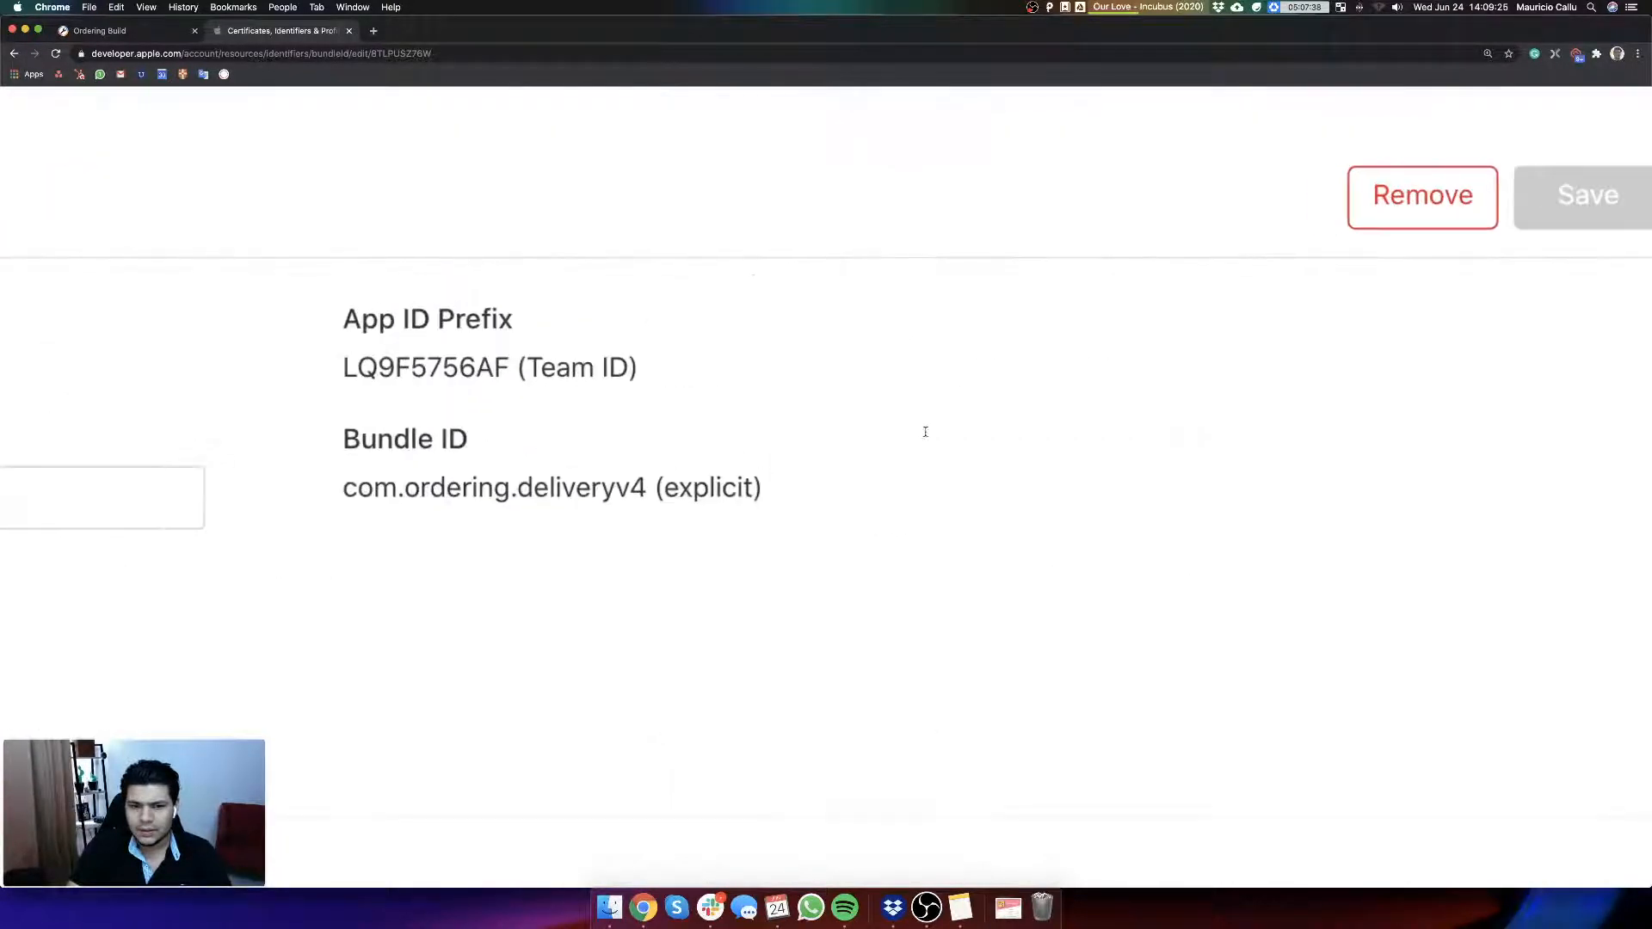
drag(344, 489, 645, 492)
key(super+c)
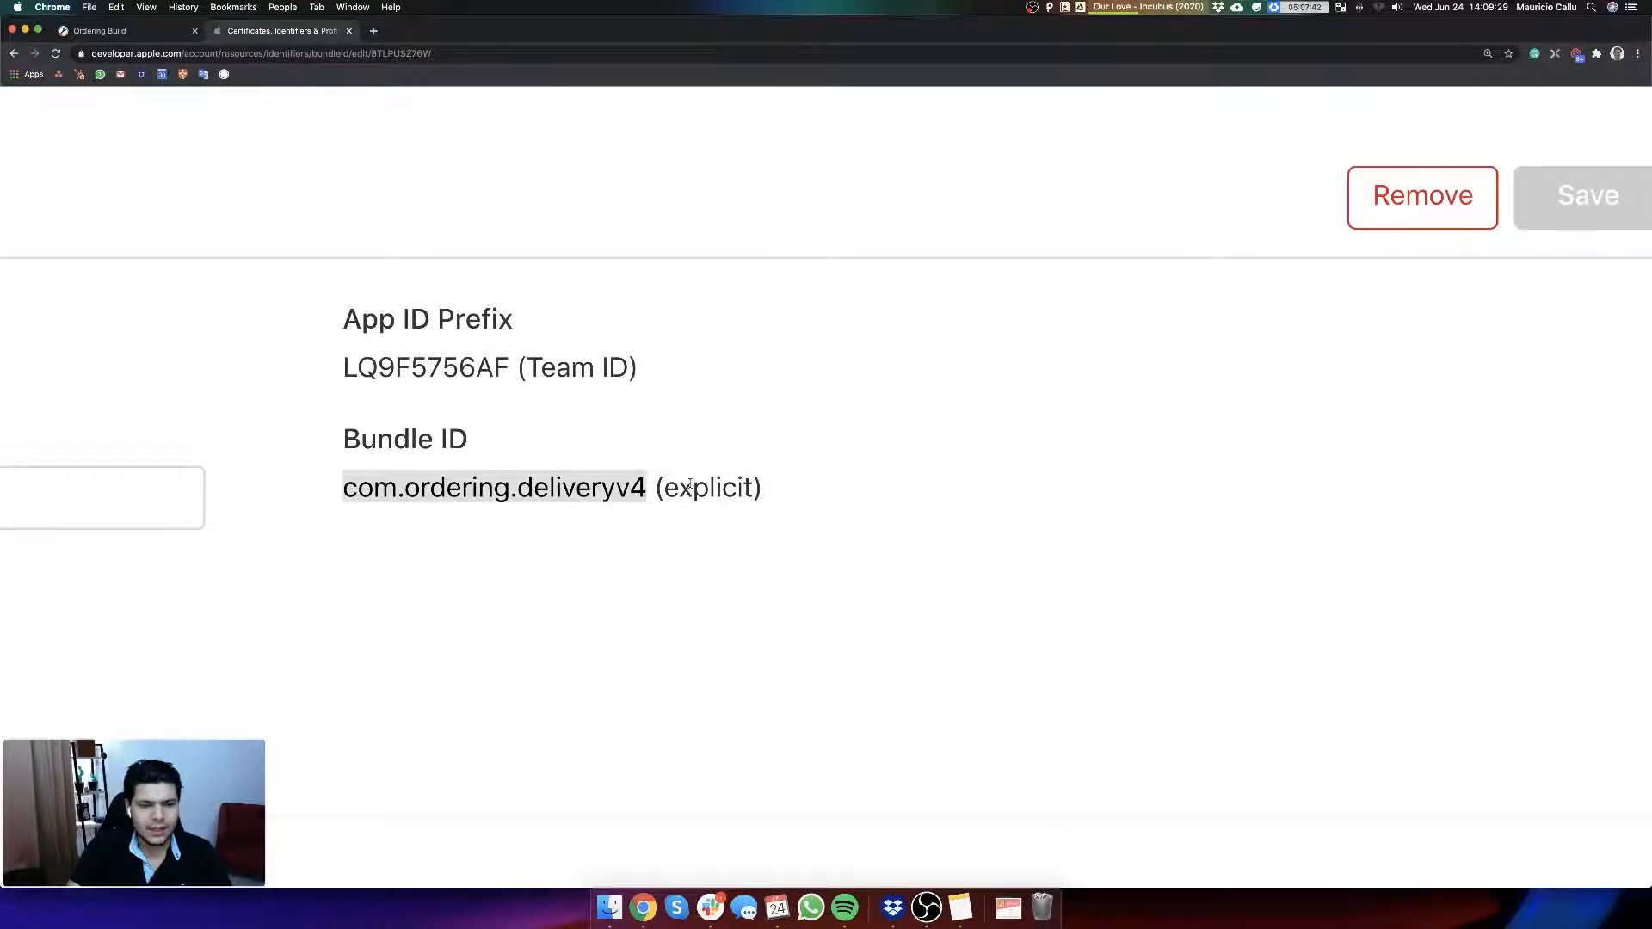
scroll(690, 484, down, 5)
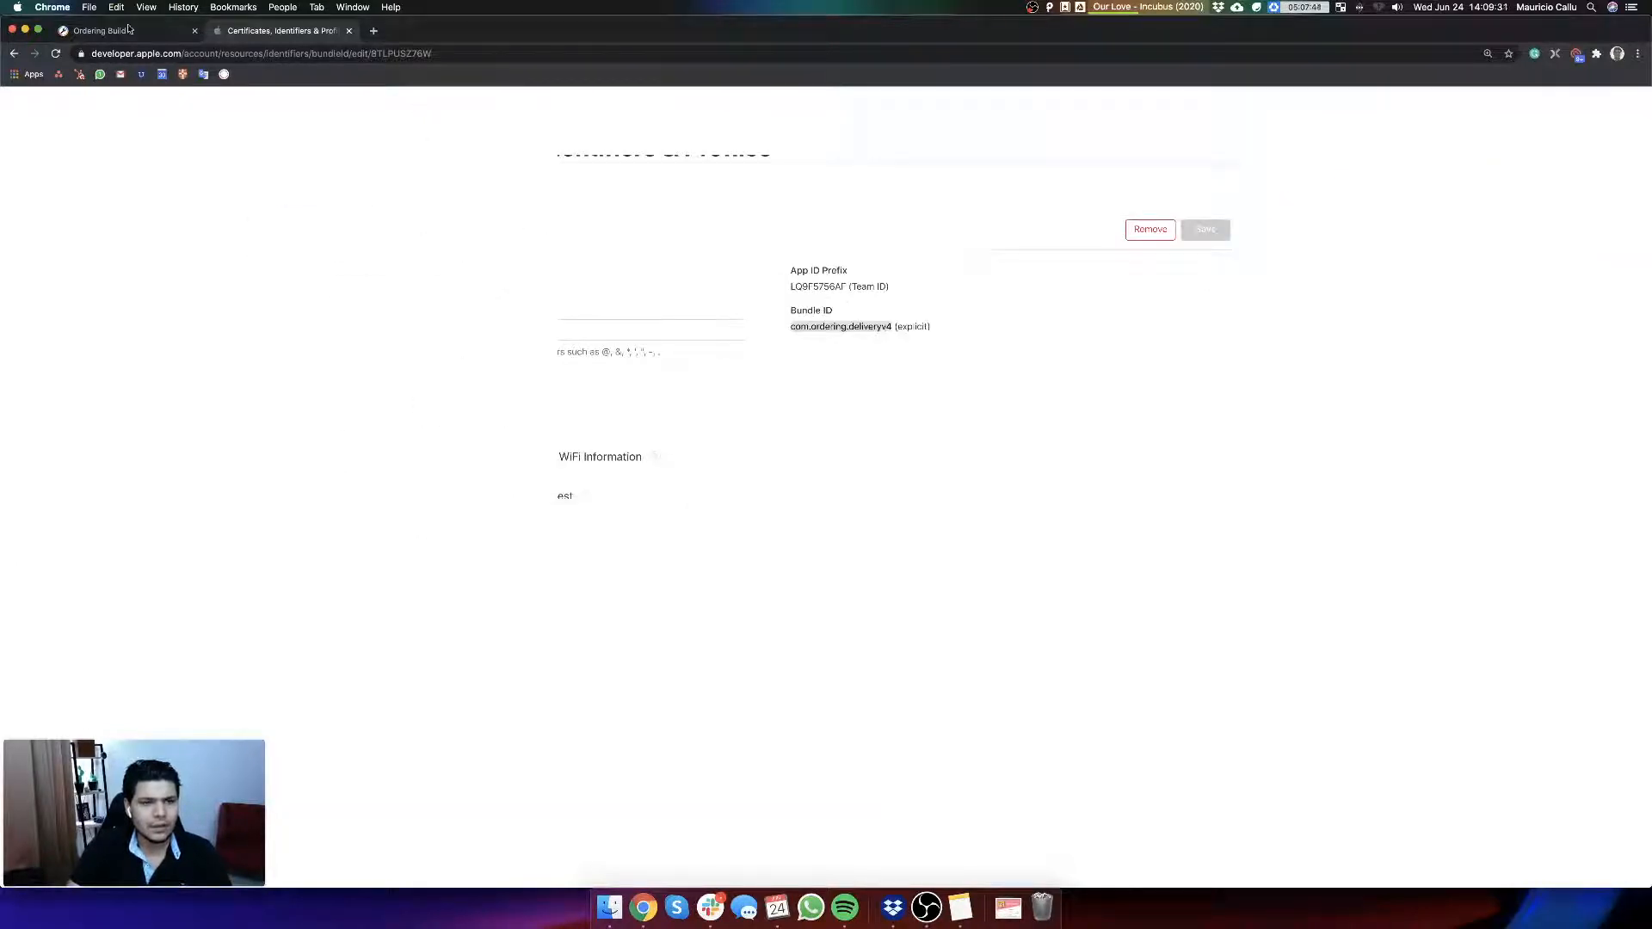
Step: Return to all identifiers and start registering a new App ID of type App
click(462, 199)
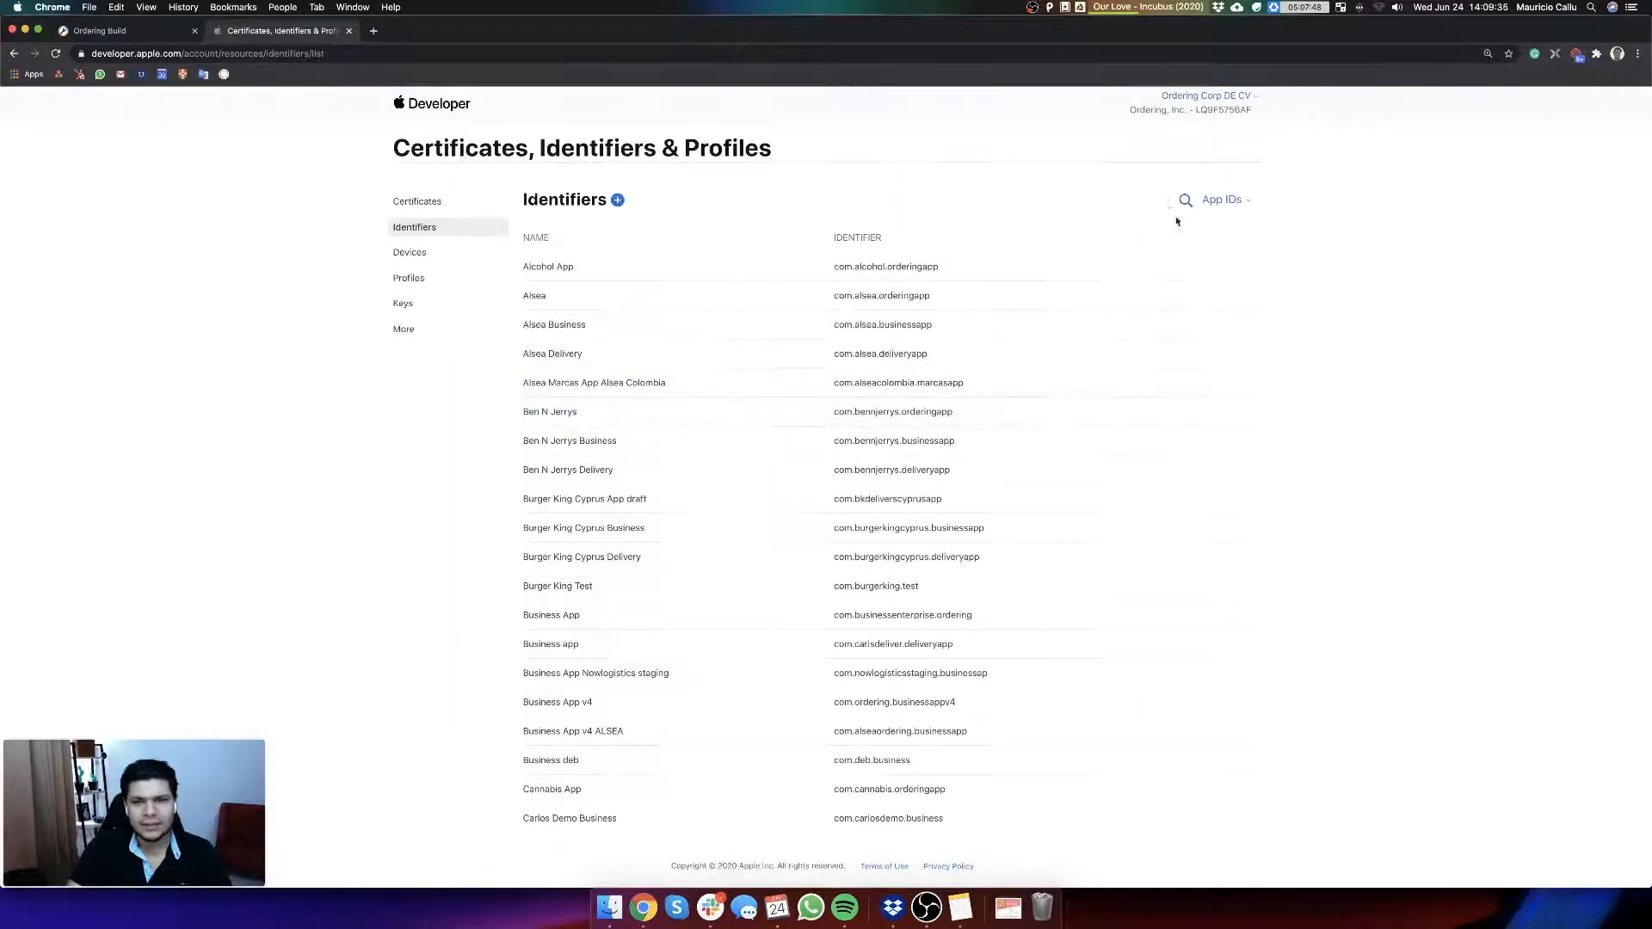
click(617, 200)
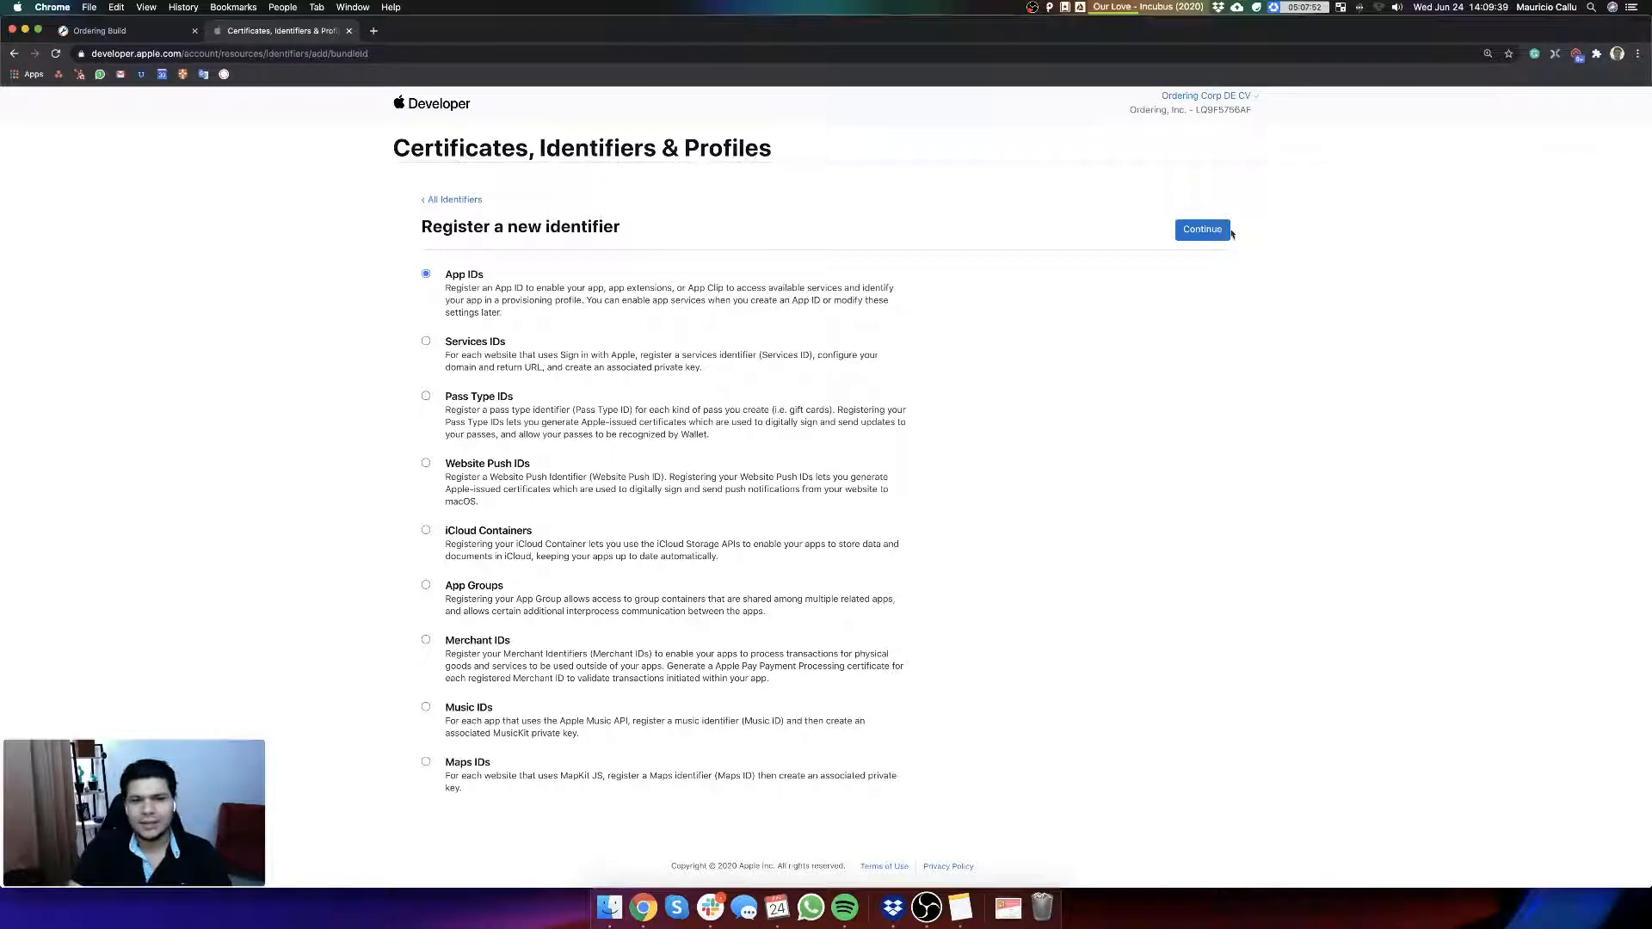
click(1202, 229)
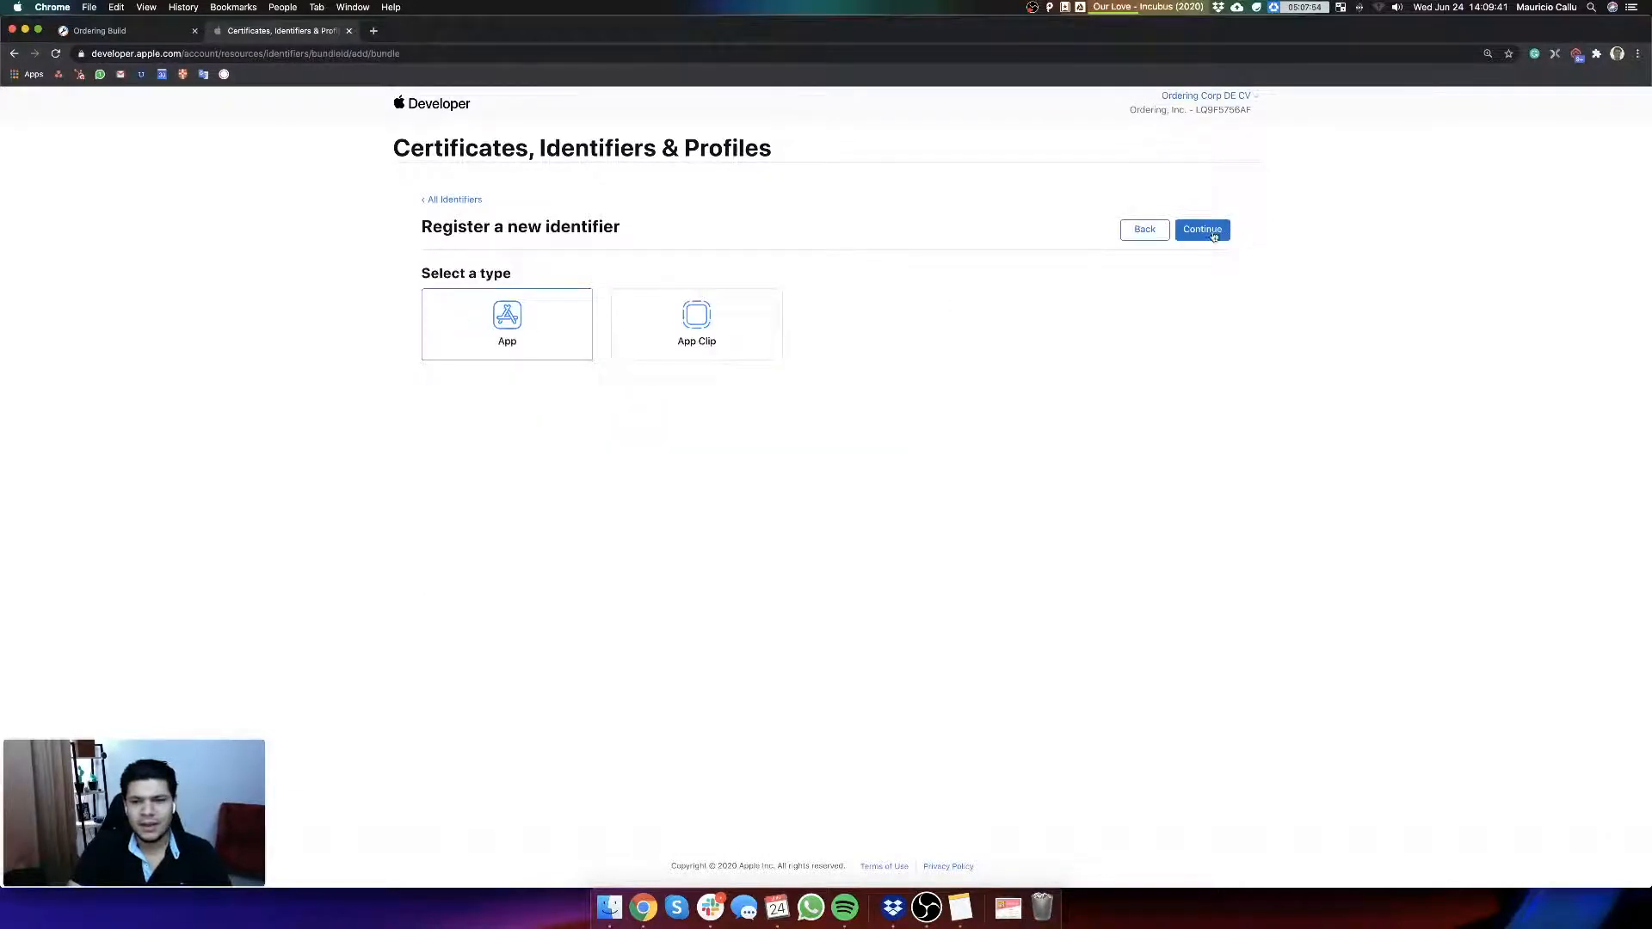
click(1205, 230)
Step: Give the App ID the description "delivery apptest" and explicit bundle ID com.ordering.deliveryv4, proceed to confirmation and review the capabilities
click(588, 341)
click(856, 338)
key(super+v)
click(498, 329)
text(deliv)
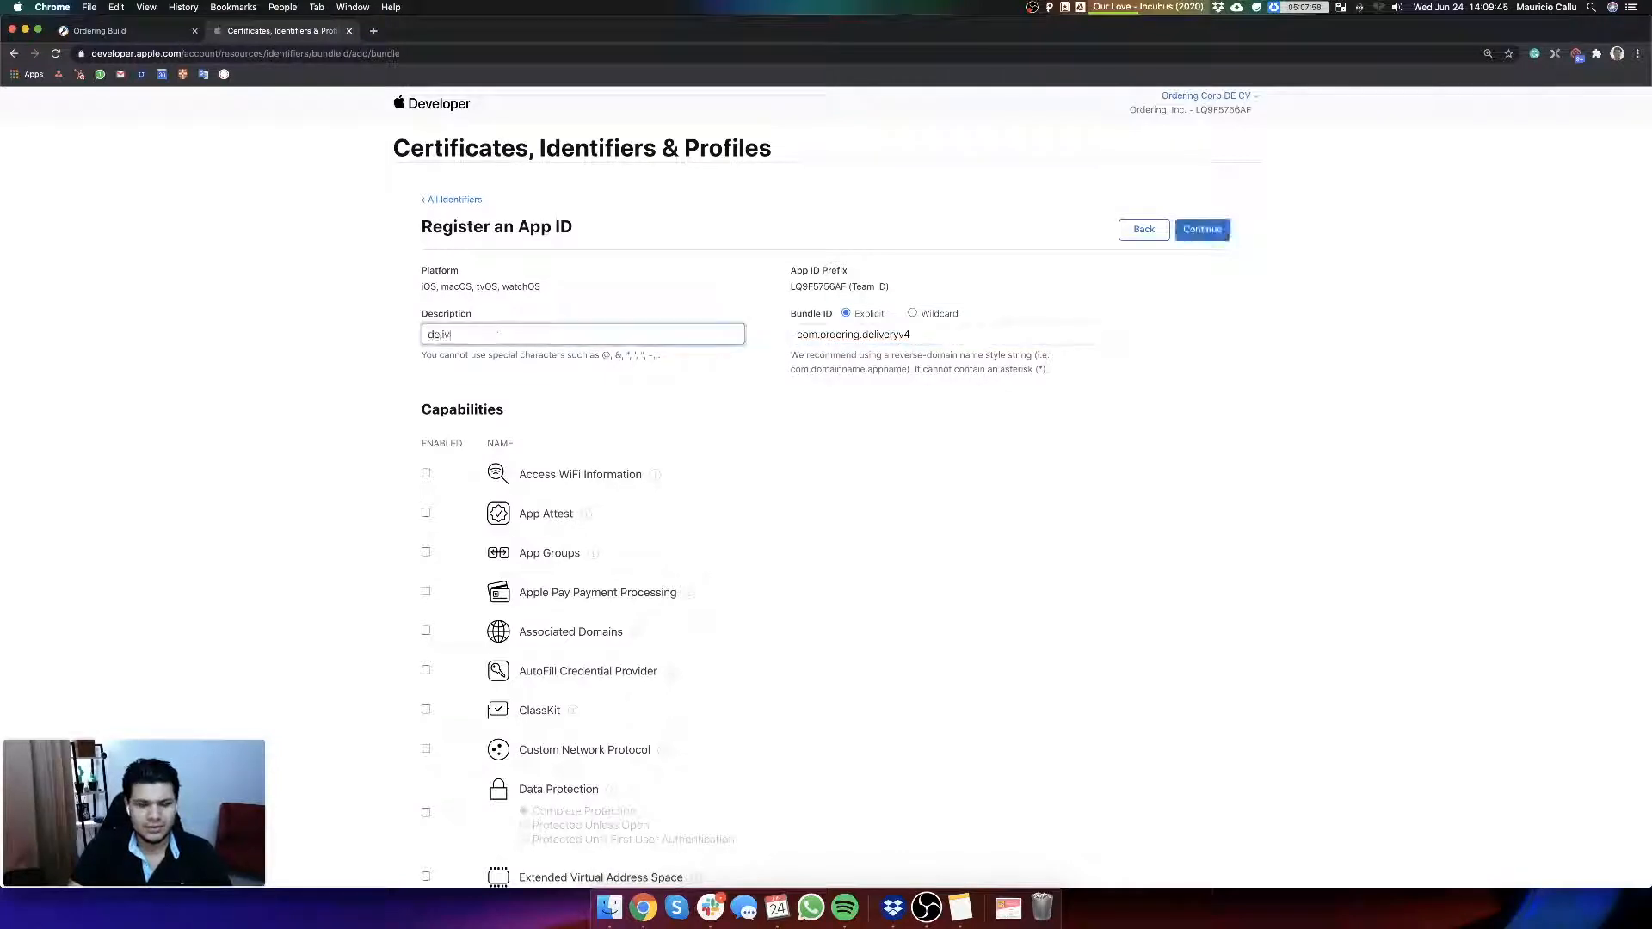
text(ery apptest)
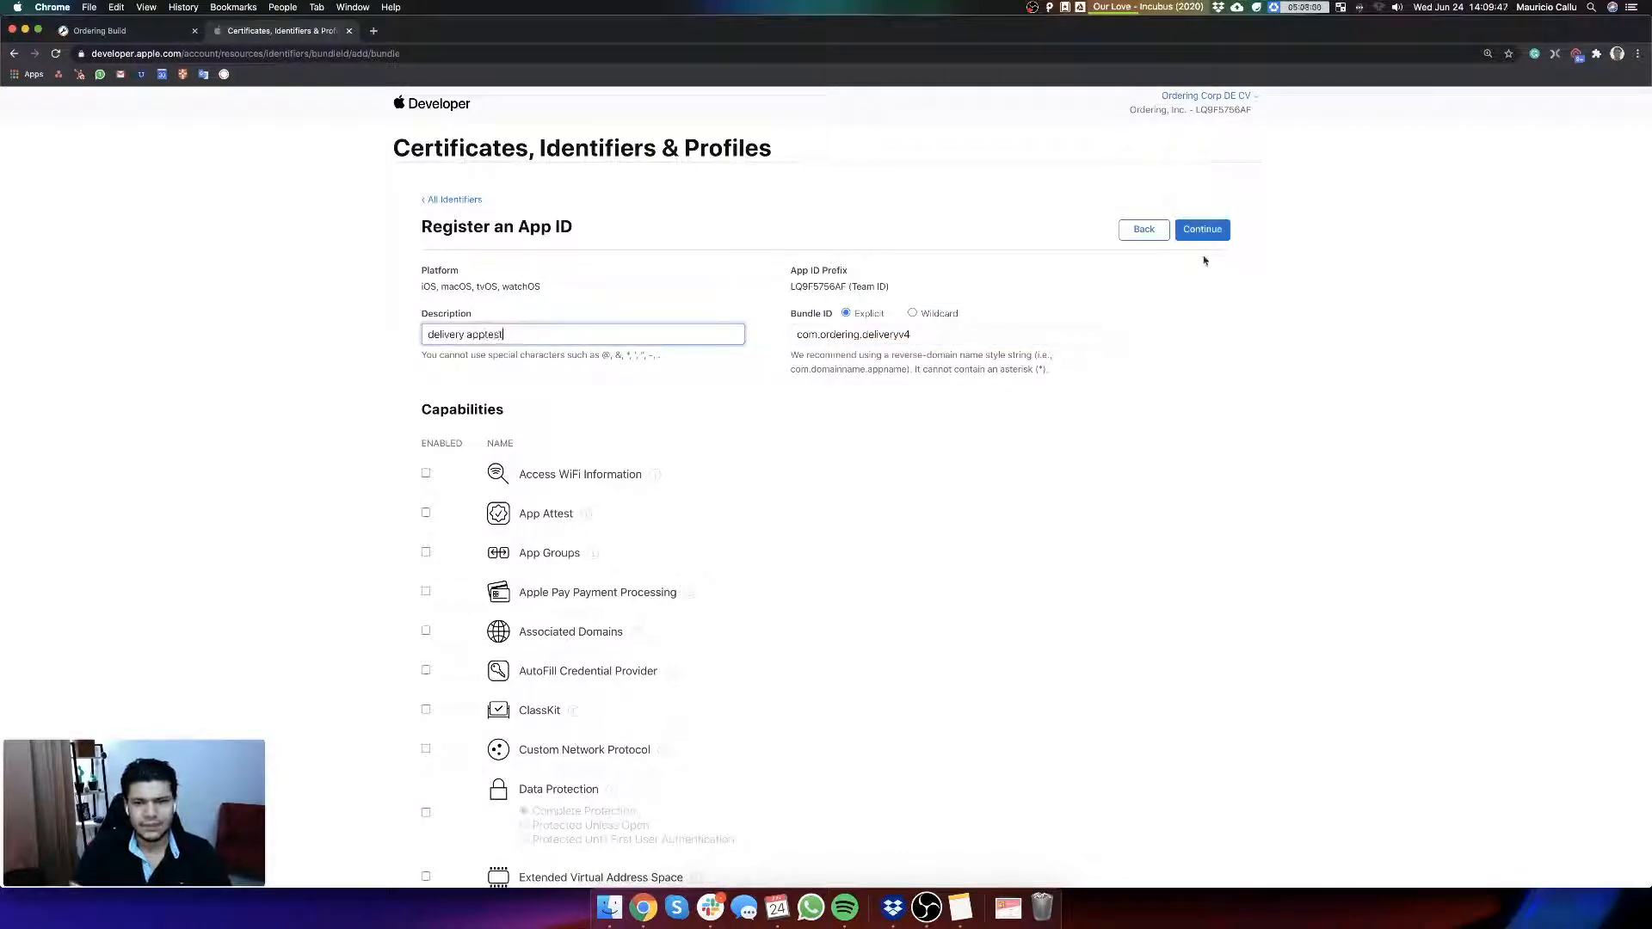
key(Return)
scroll(801, 377, down, 12)
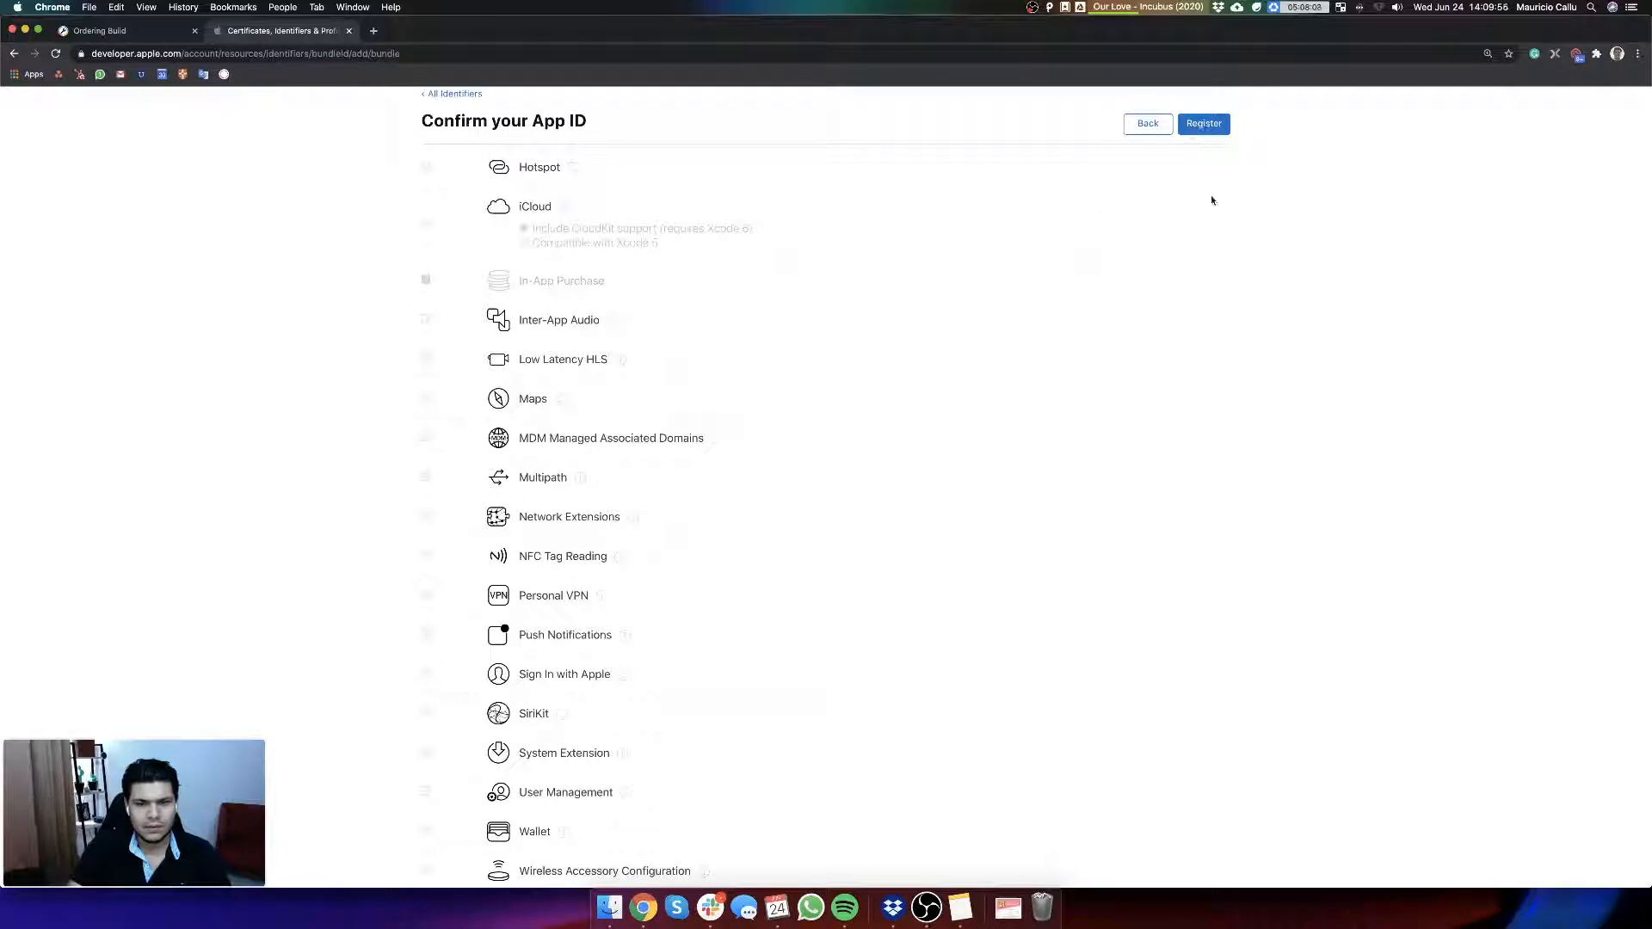
Step: Try to register the App ID com.ordering.deliveryv4, check the identifier named in the alert and dismiss it
click(1204, 123)
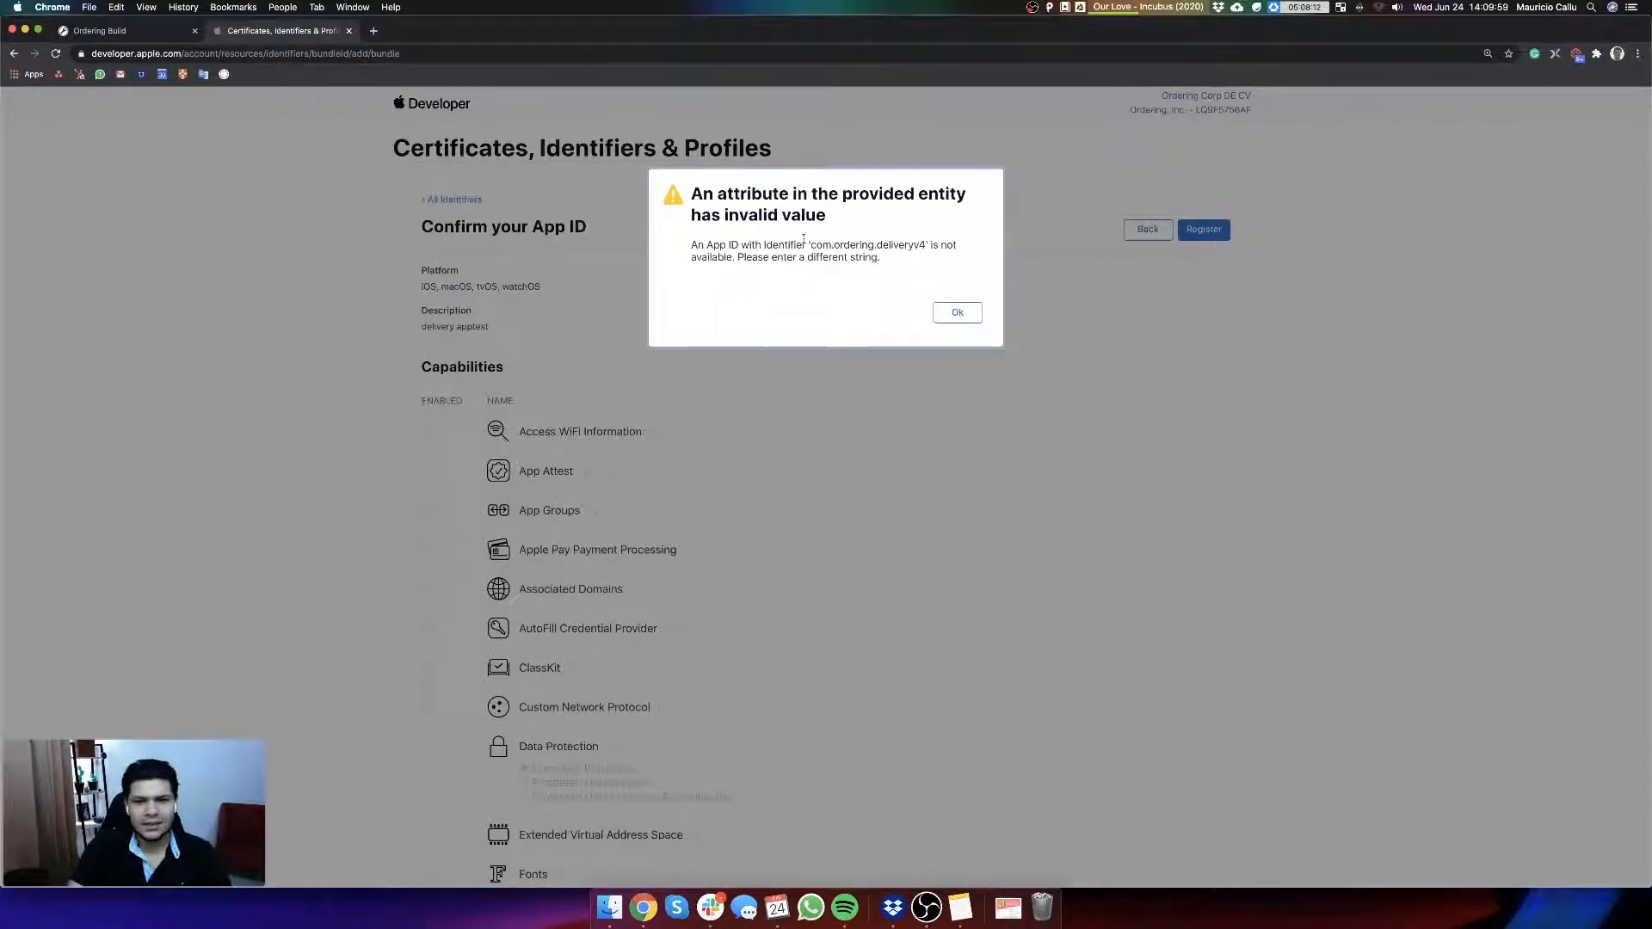
drag(809, 245, 926, 246)
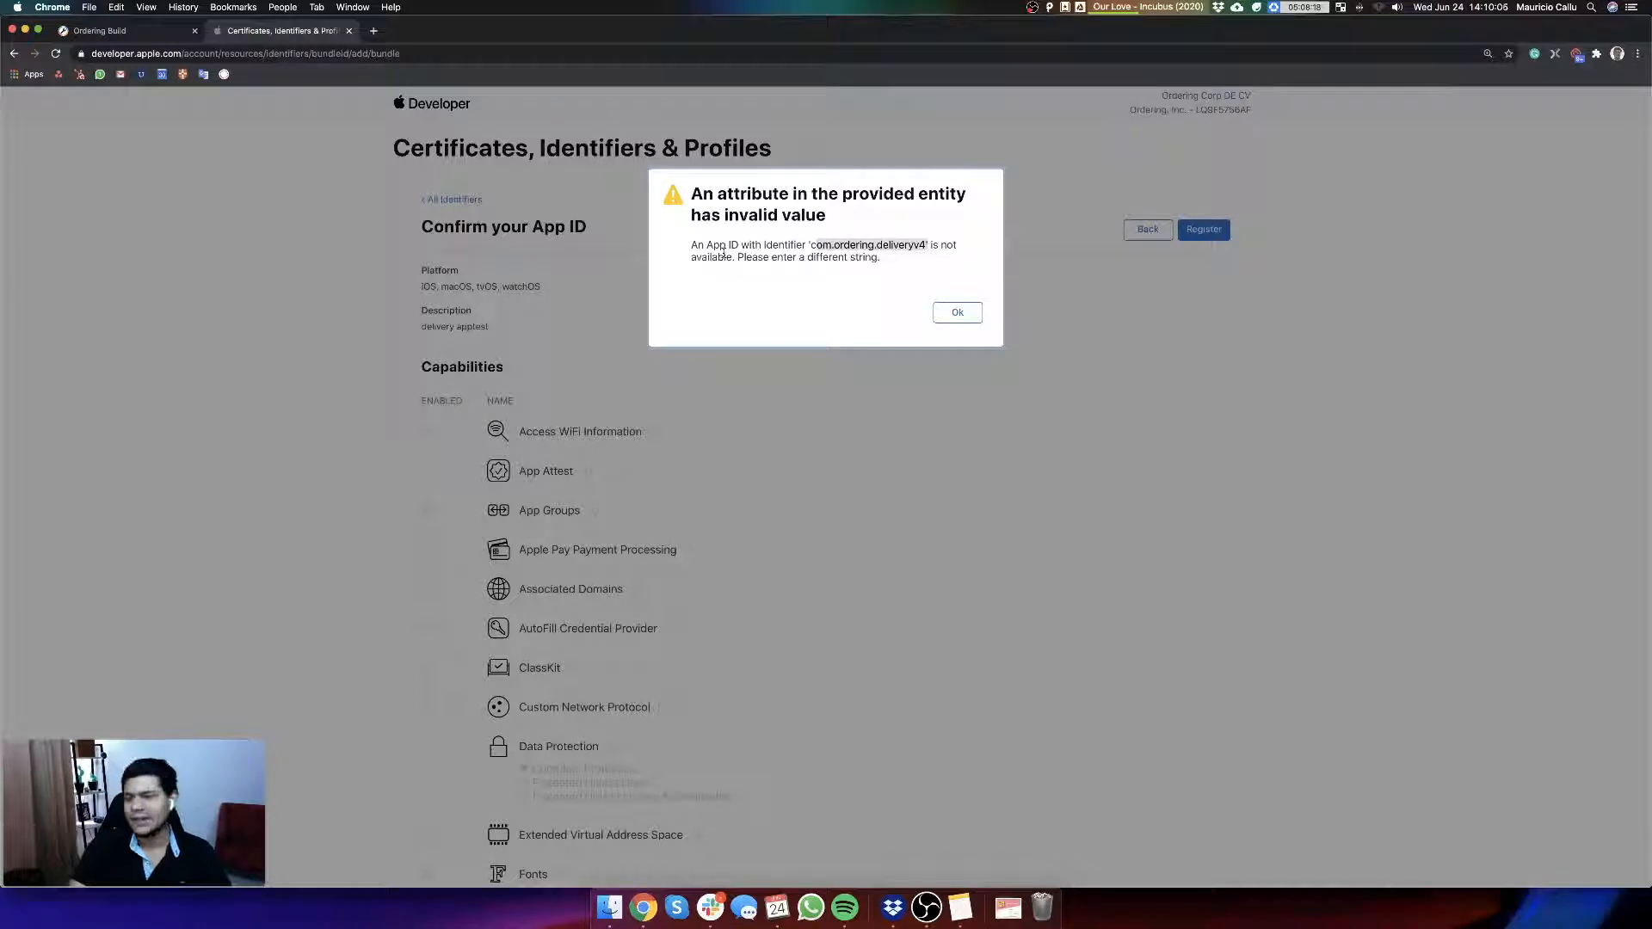
drag(810, 246, 927, 243)
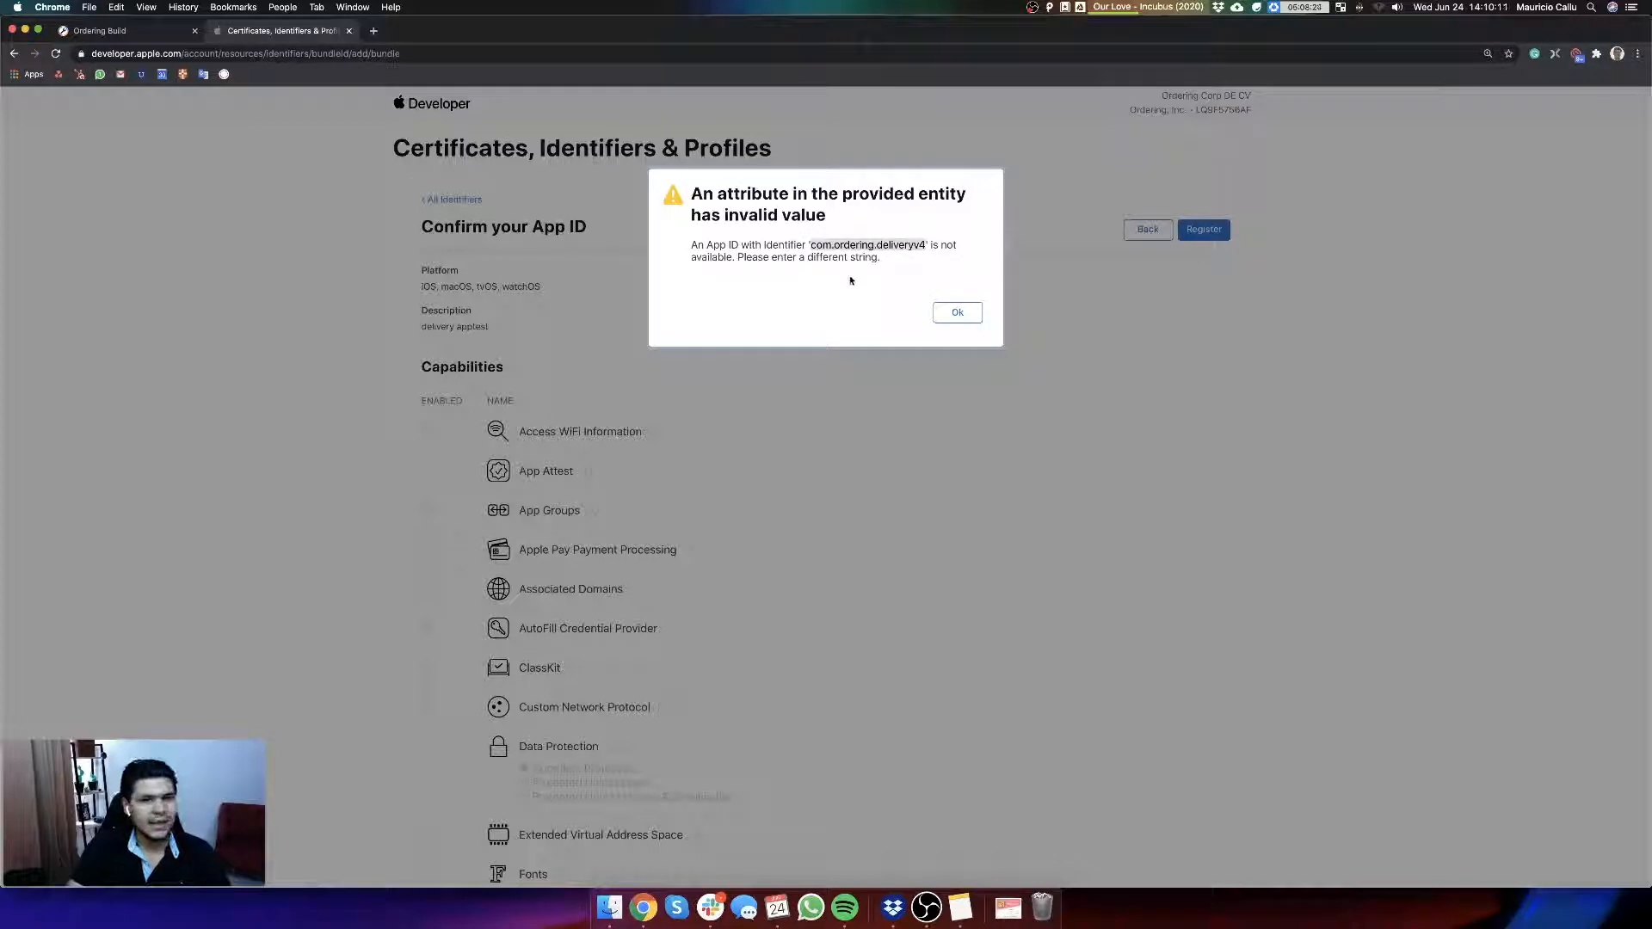
click(954, 315)
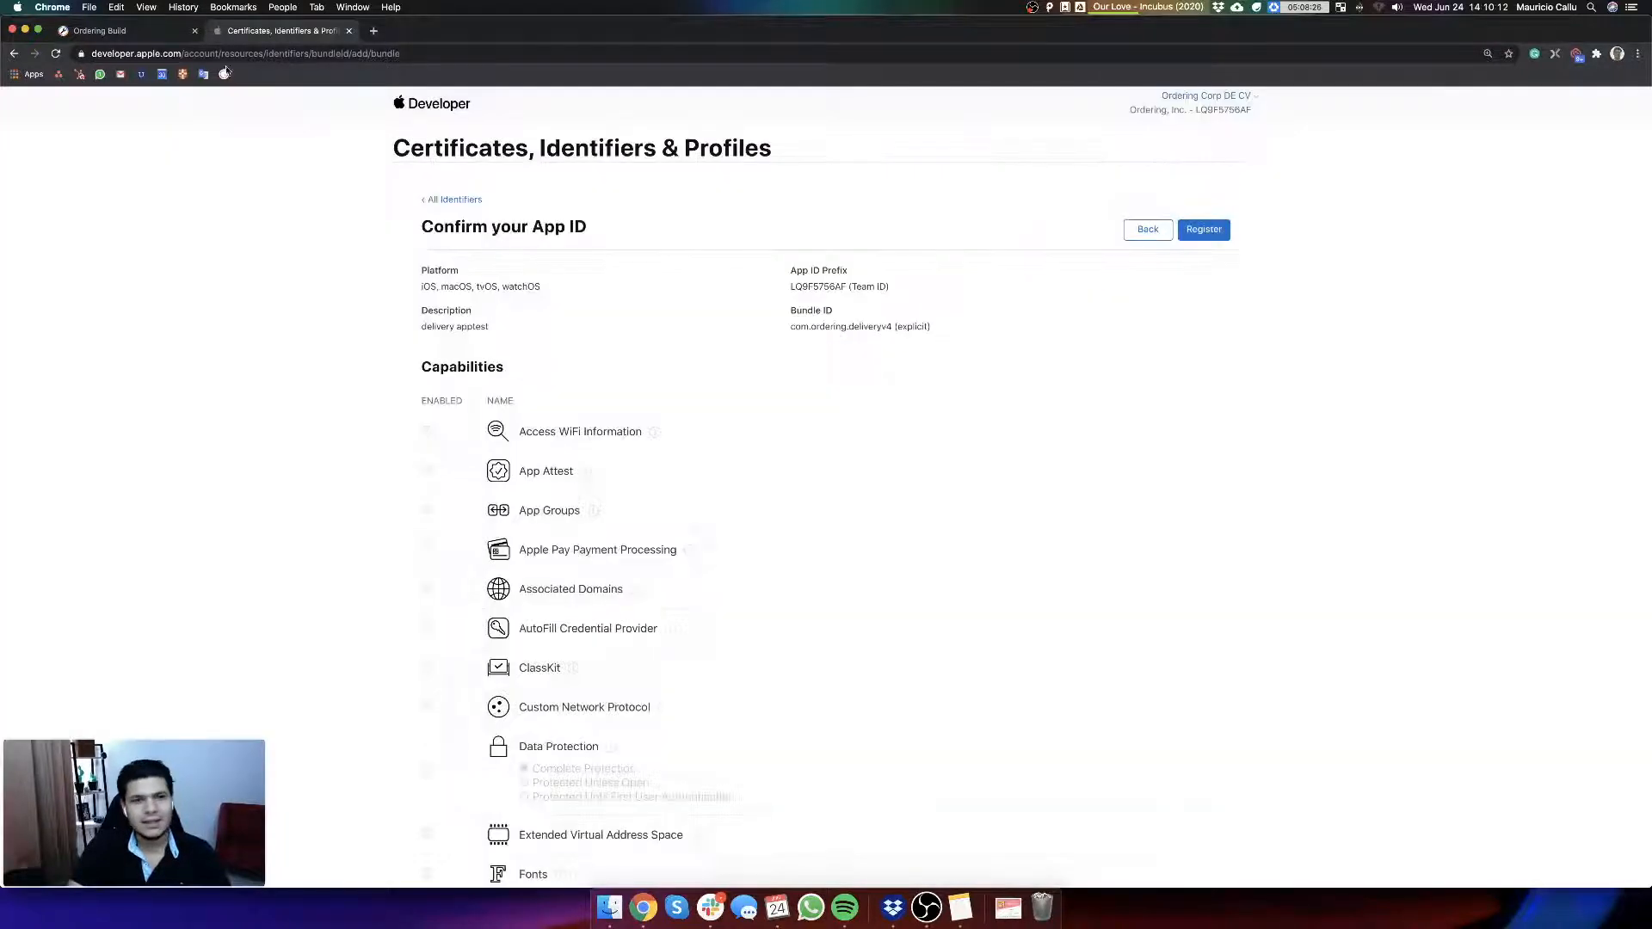
Step: Switch to Ordering Build, open the Delivery App v4 settings and select the package name
click(130, 30)
click(89, 213)
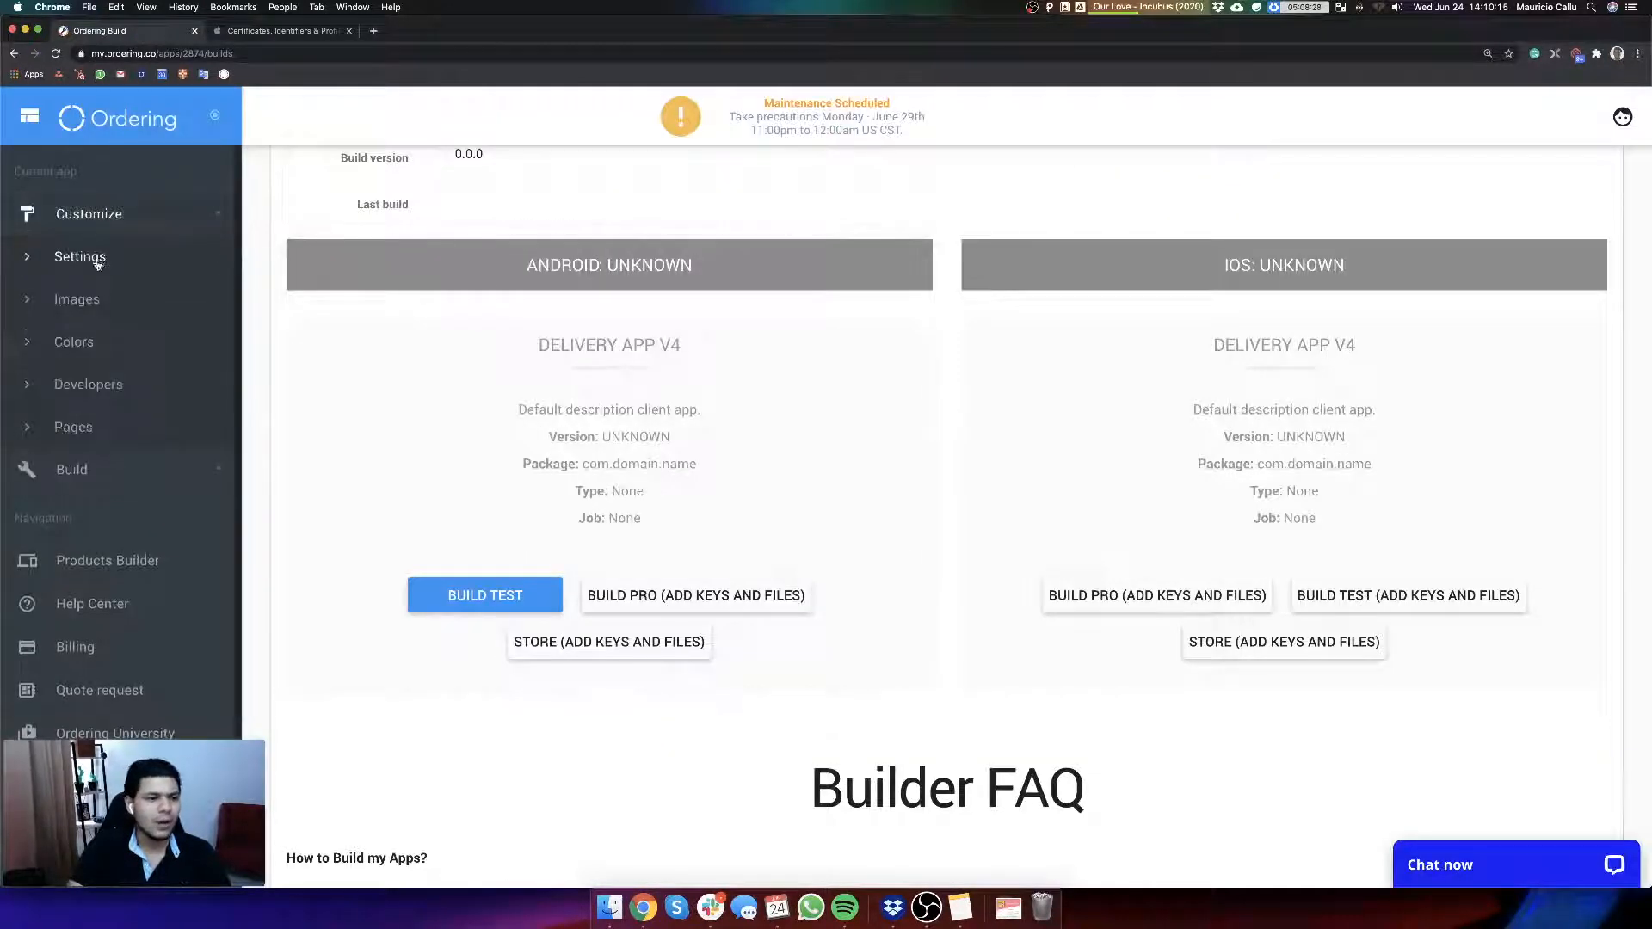
click(97, 258)
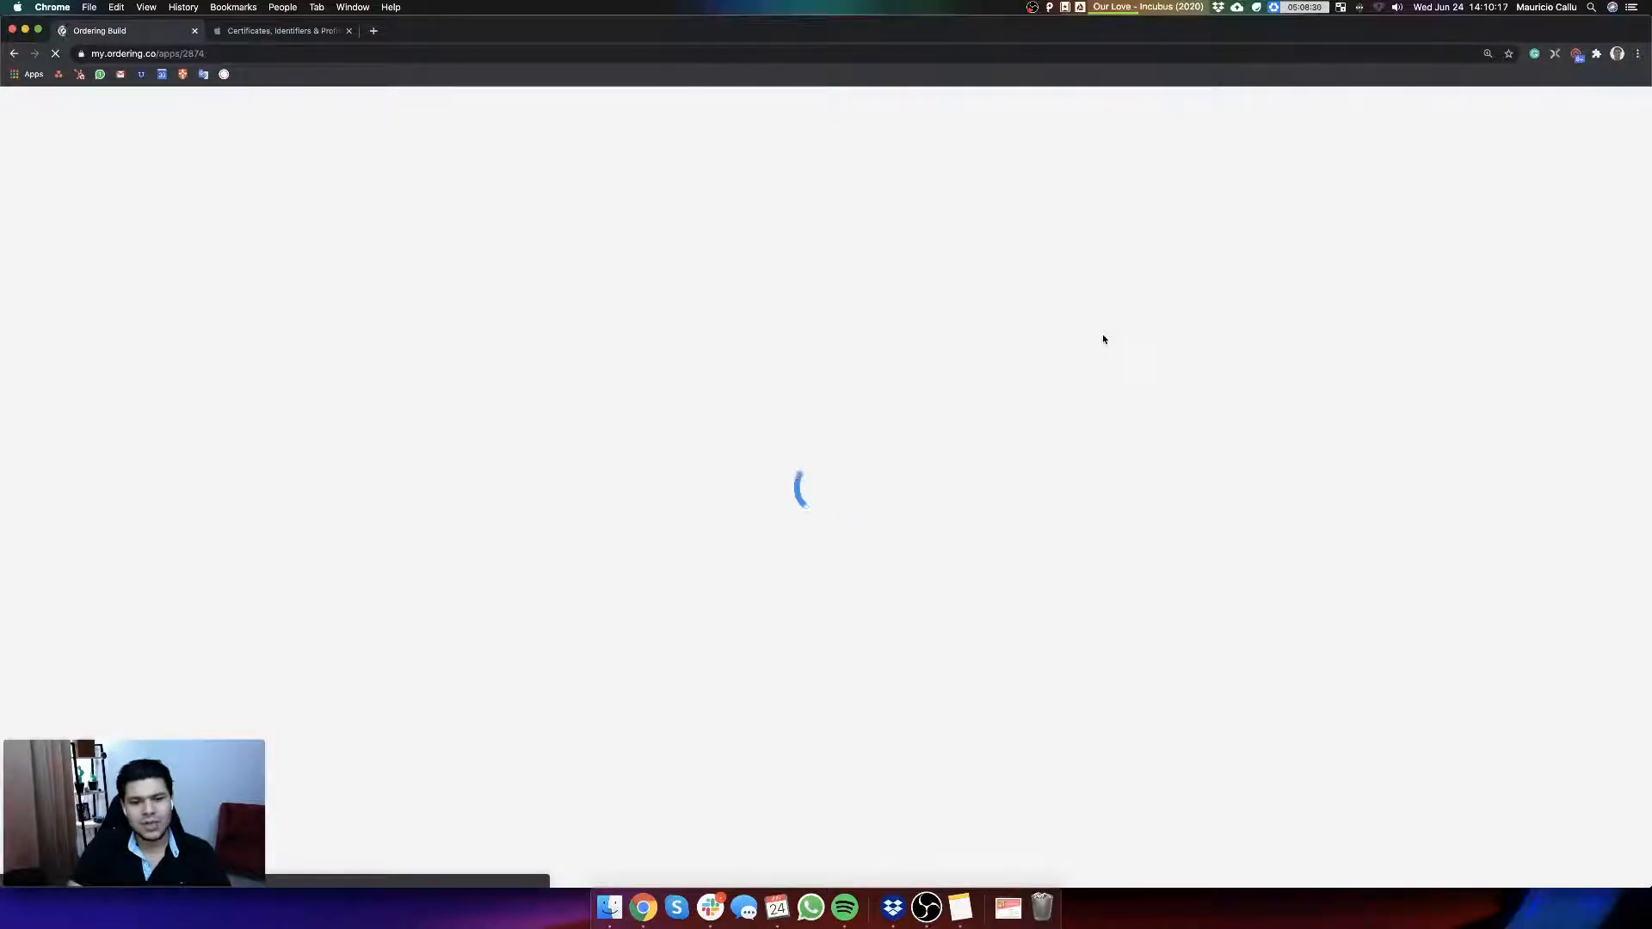
triple_click(457, 386)
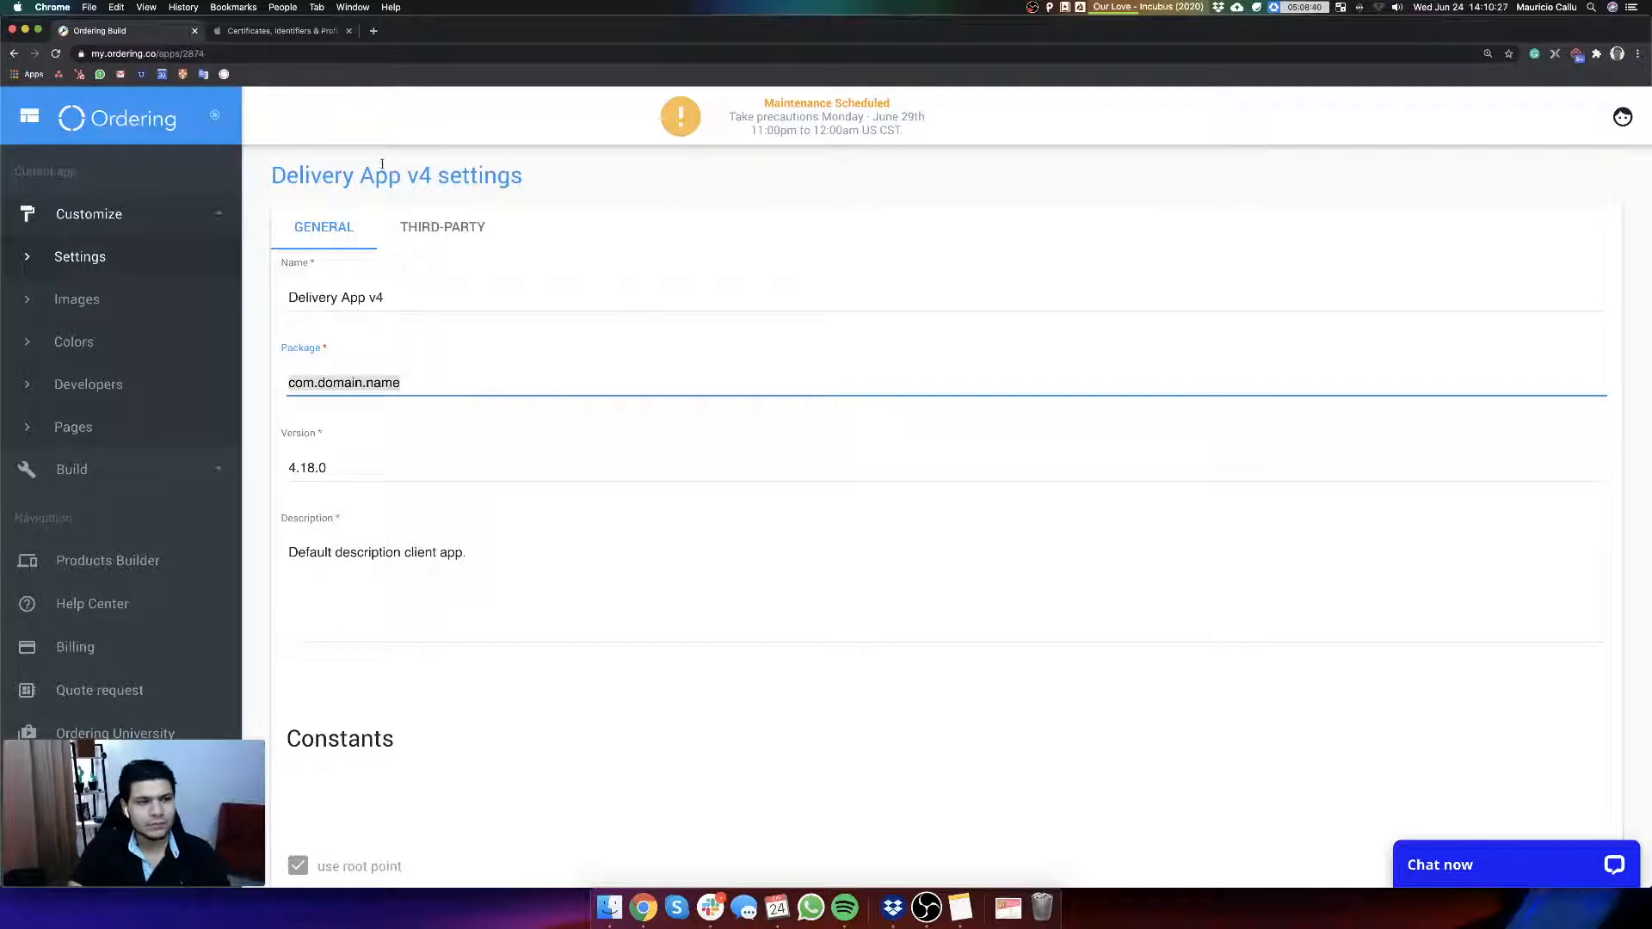
Step: Open support.ordering.co in a new tab and find the License Key For Delivery App article under Ordering Products
click(377, 33)
text(support.ordering.co)
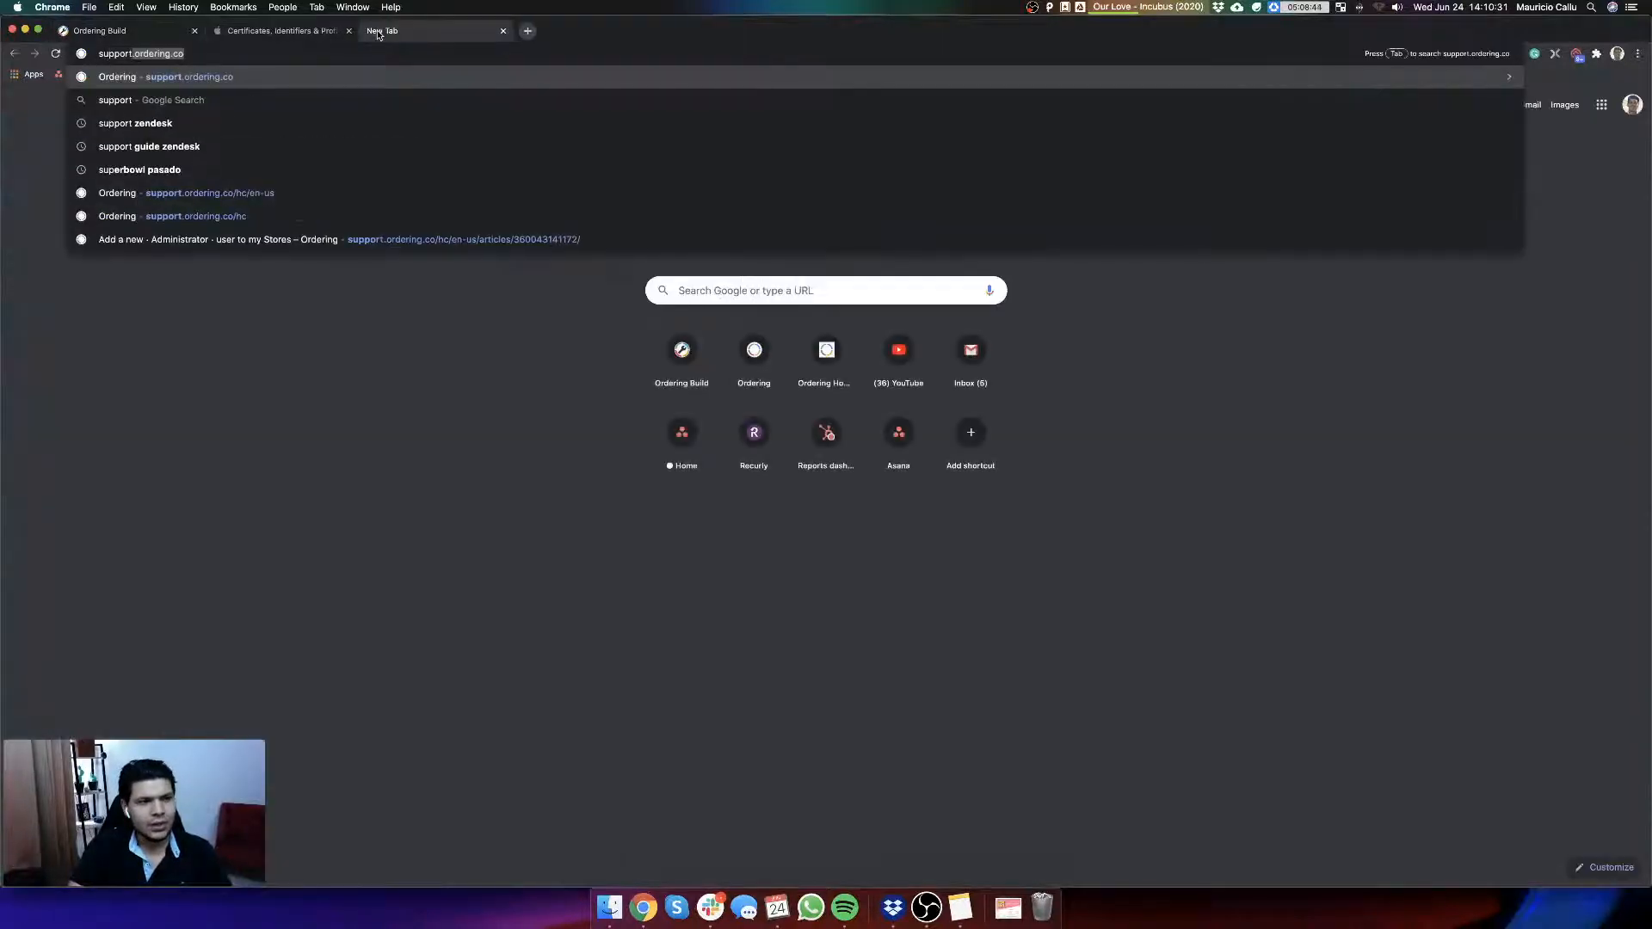
key(Return)
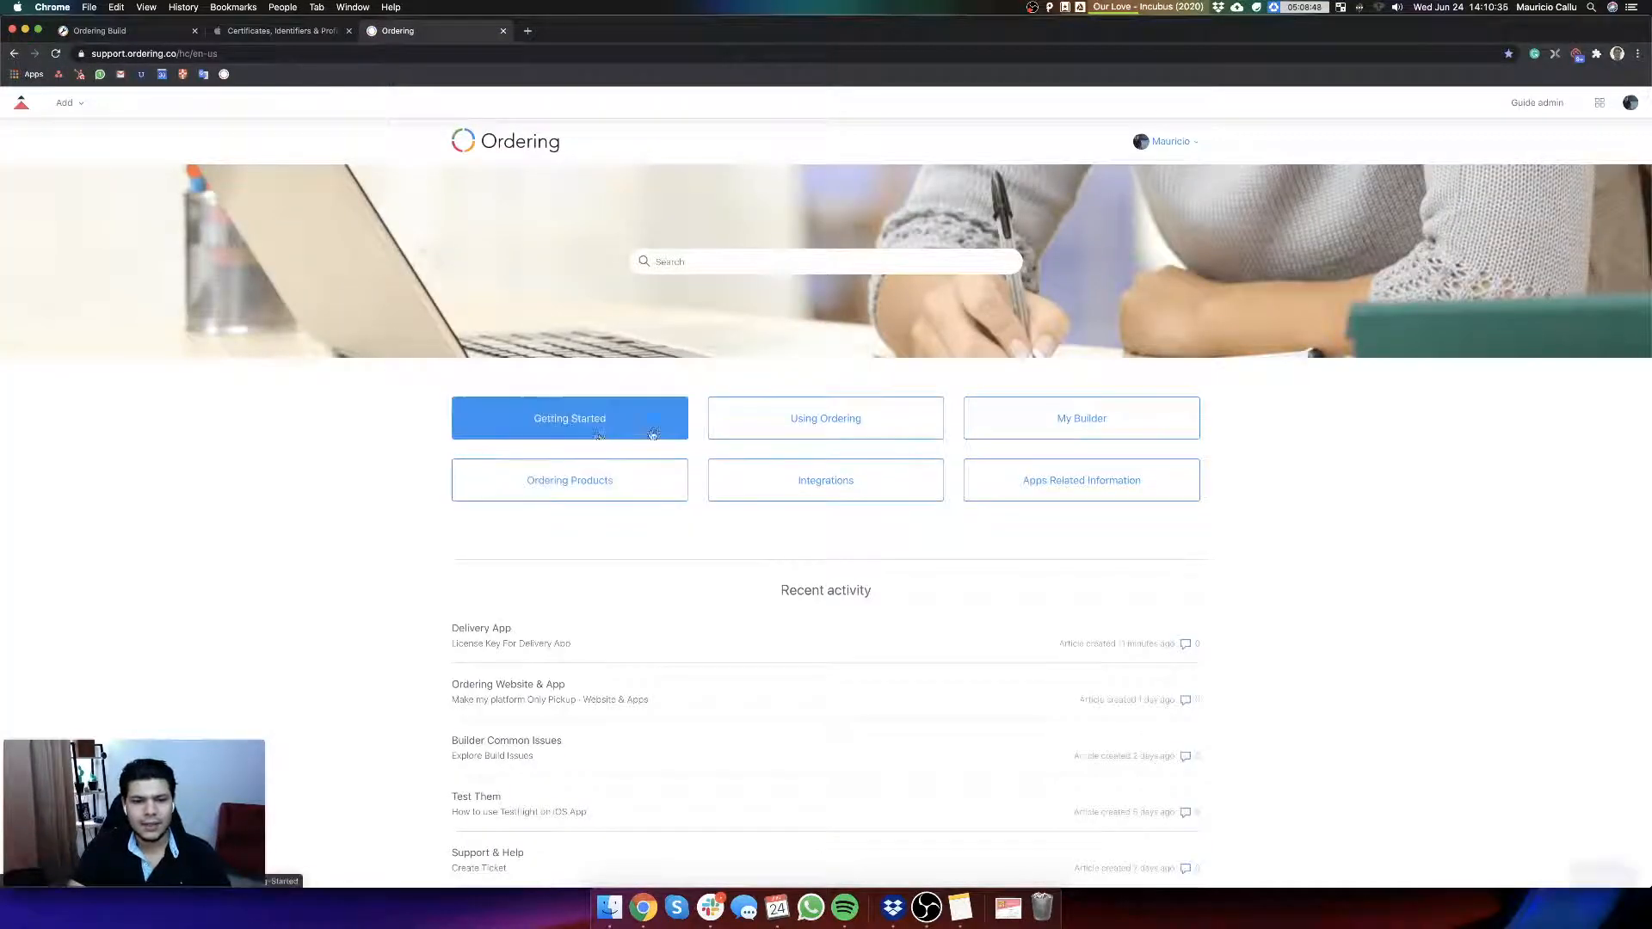
click(813, 433)
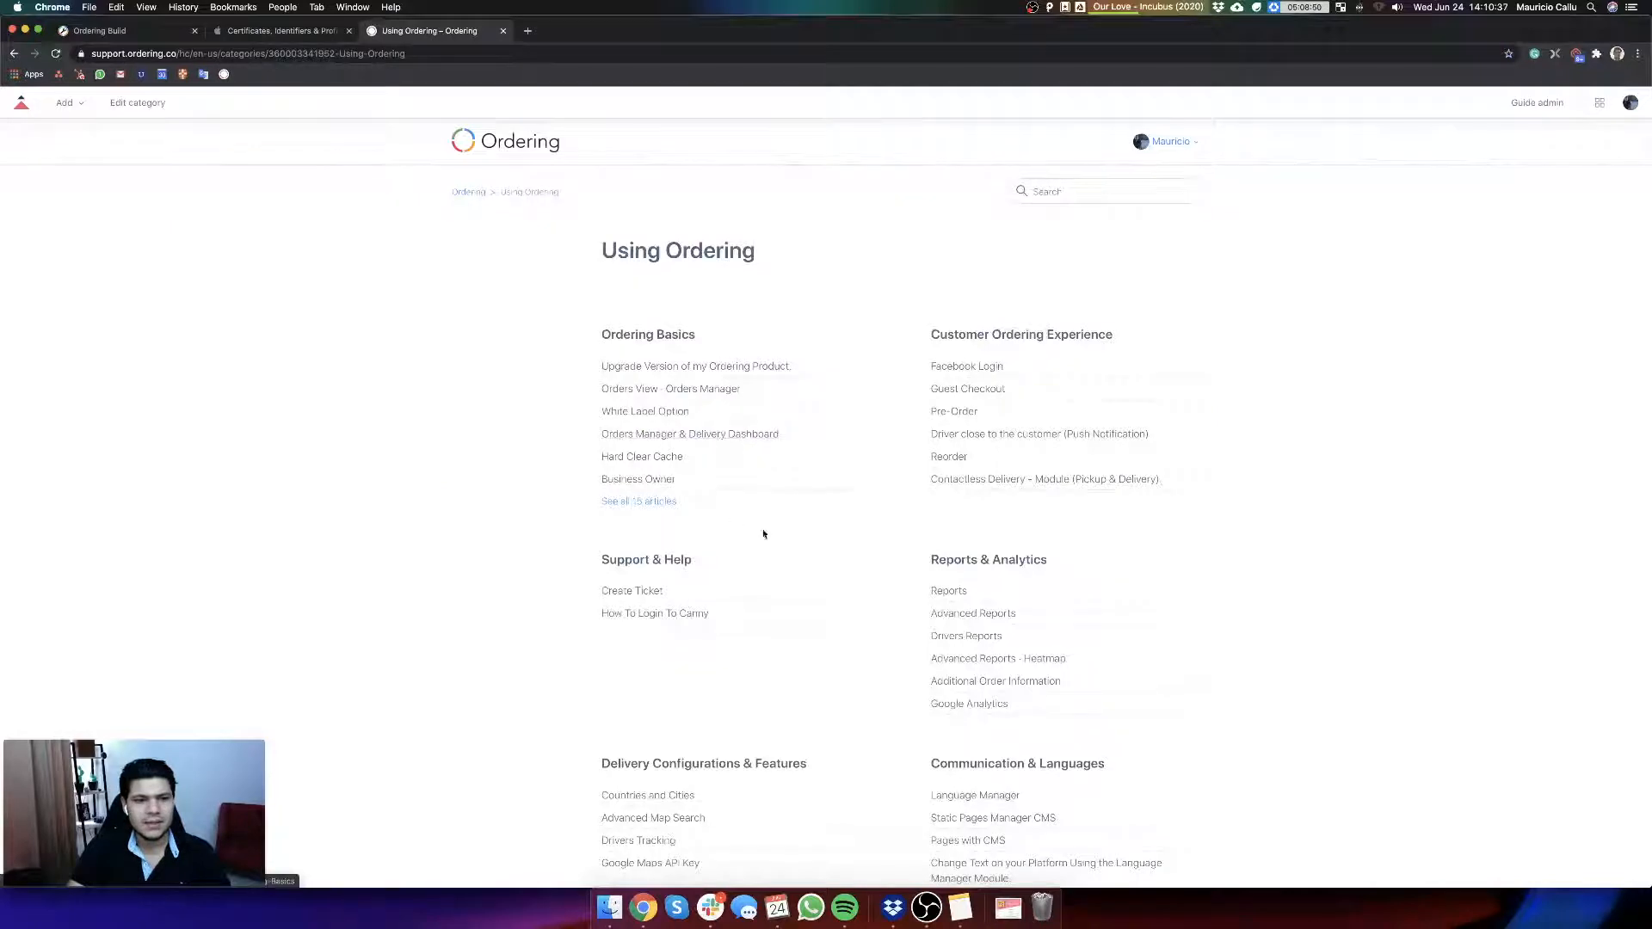
click(468, 192)
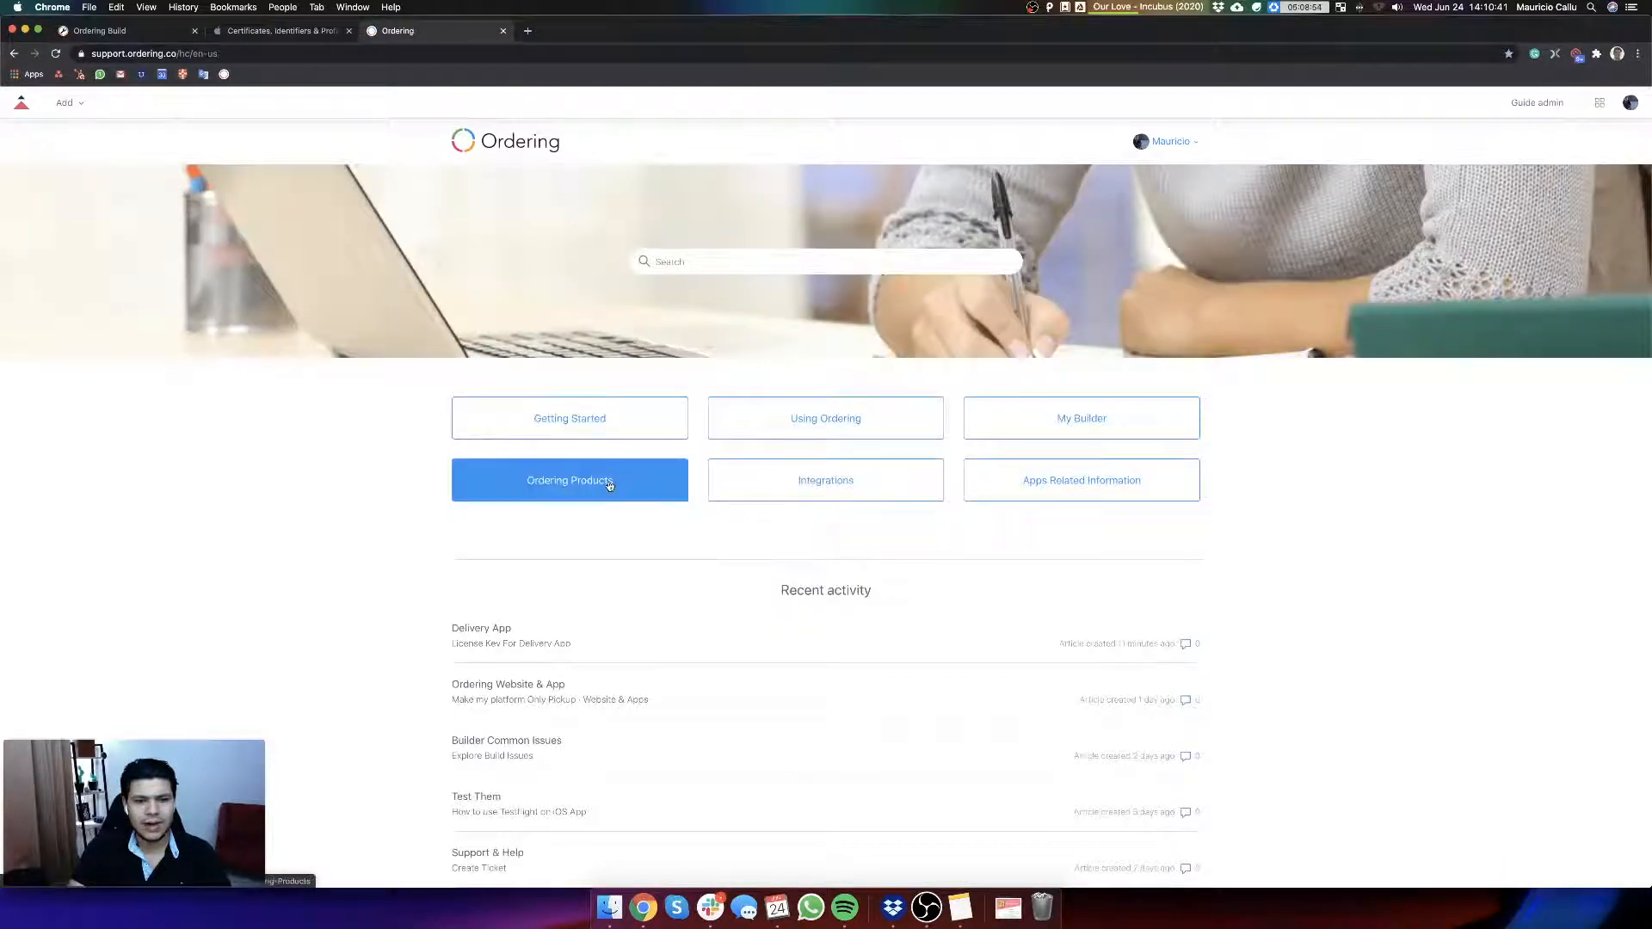
click(609, 486)
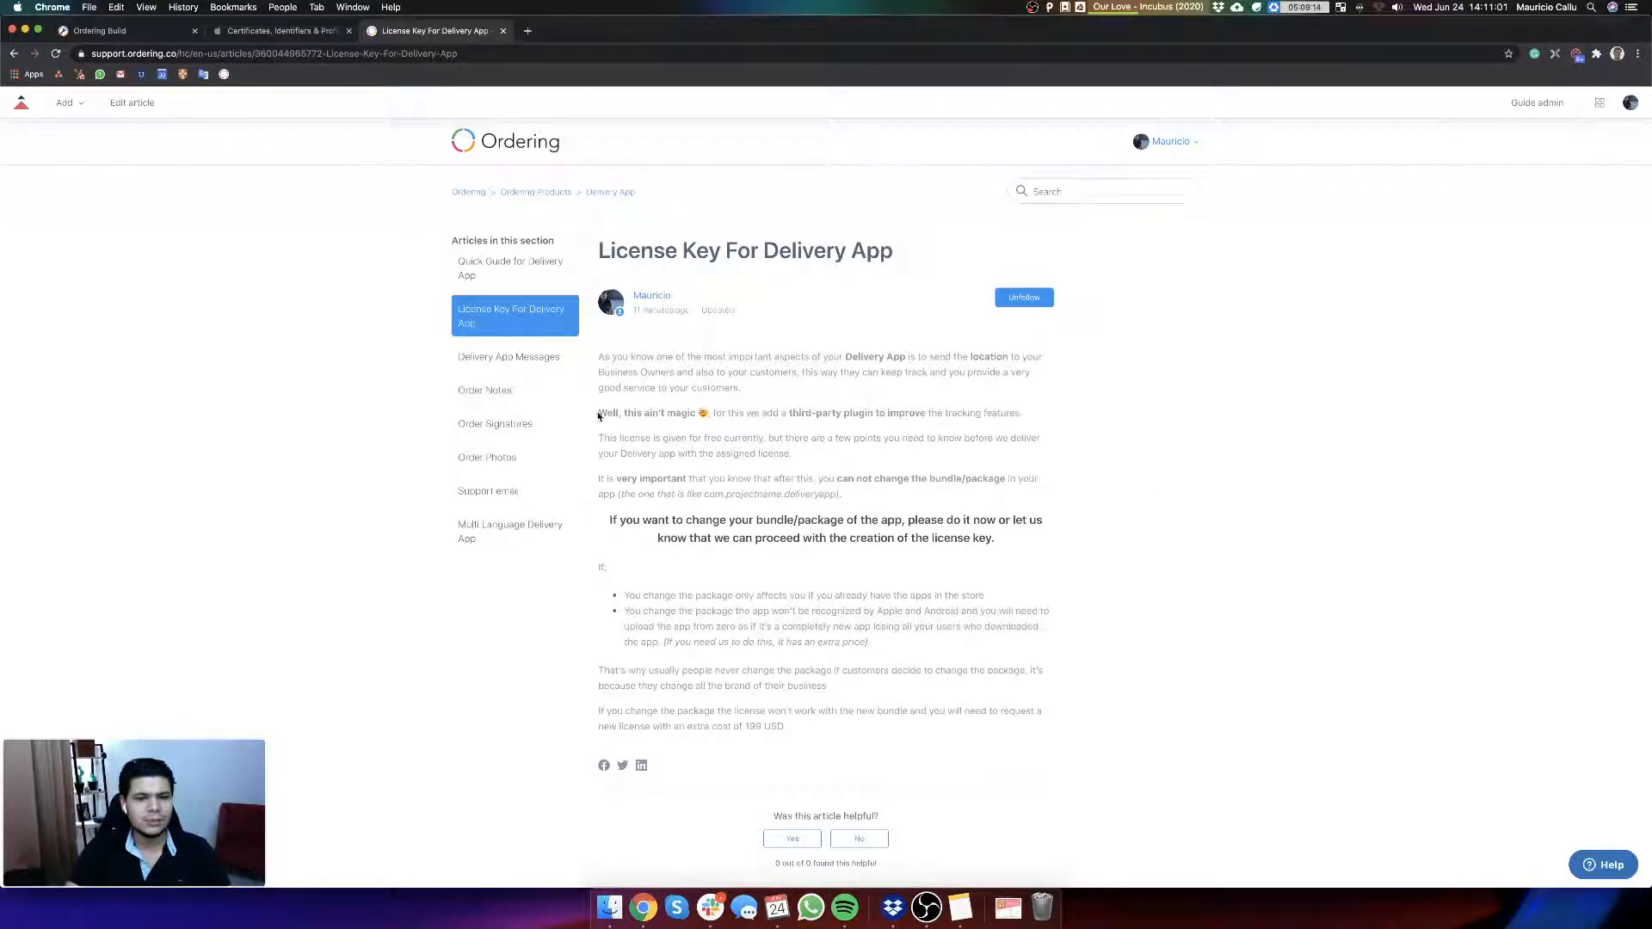
Step: Read the License Key For Delivery App article, enlarging the text and highlighting the example package name com.projectname.deliveryapp
drag(598, 416, 702, 413)
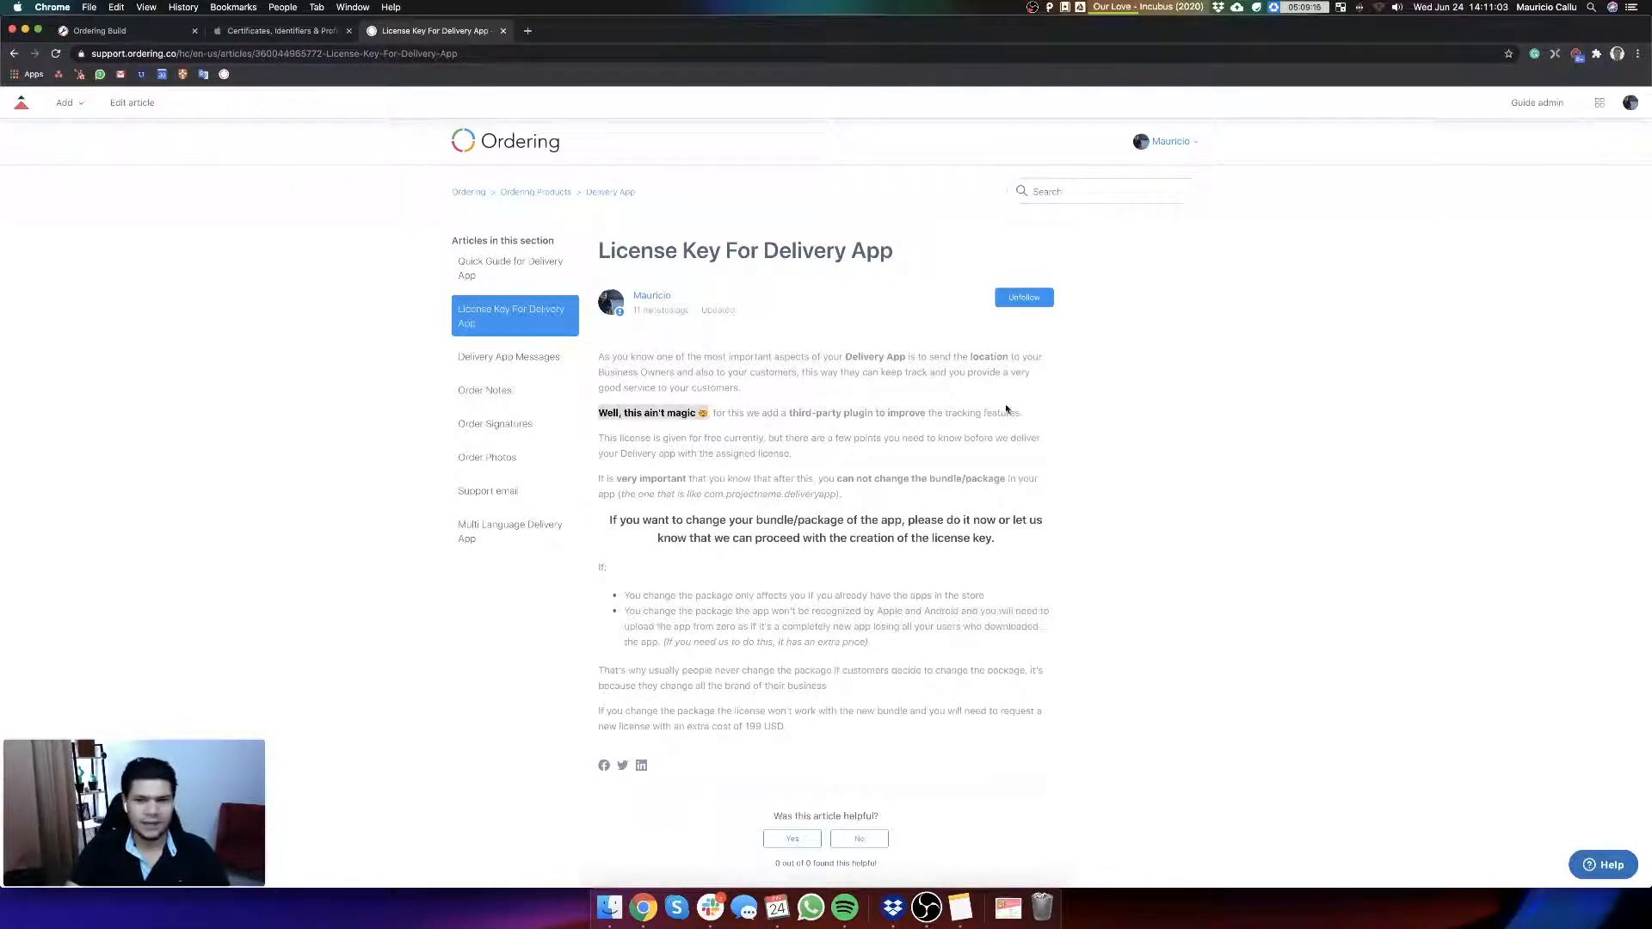
click(1066, 539)
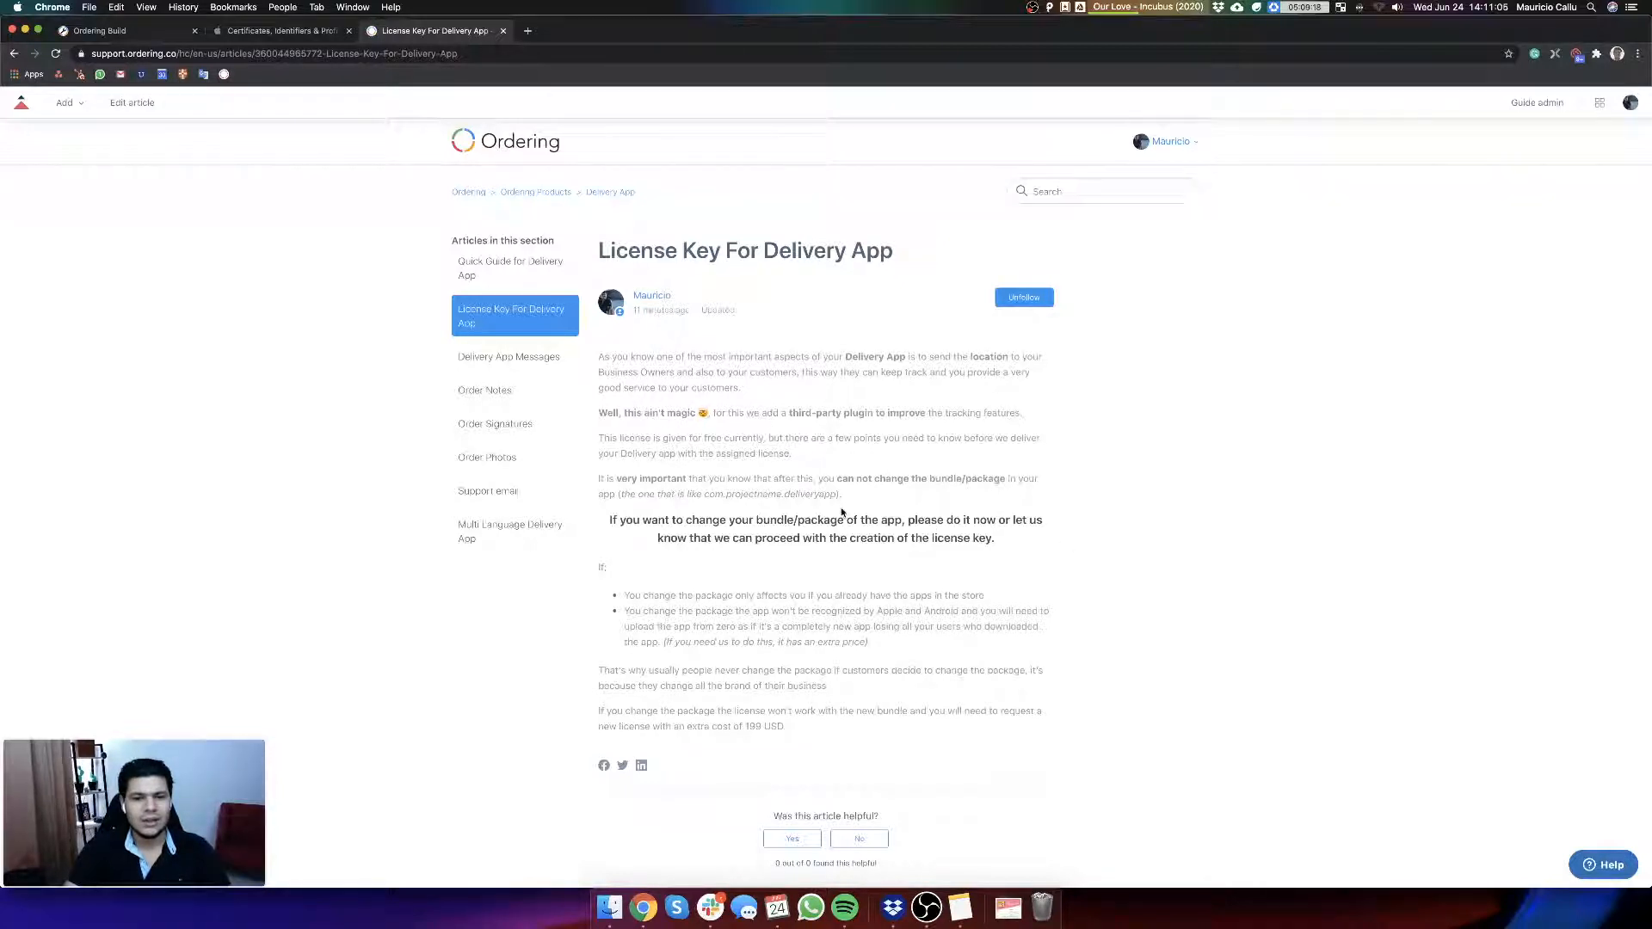
drag(836, 494, 703, 494)
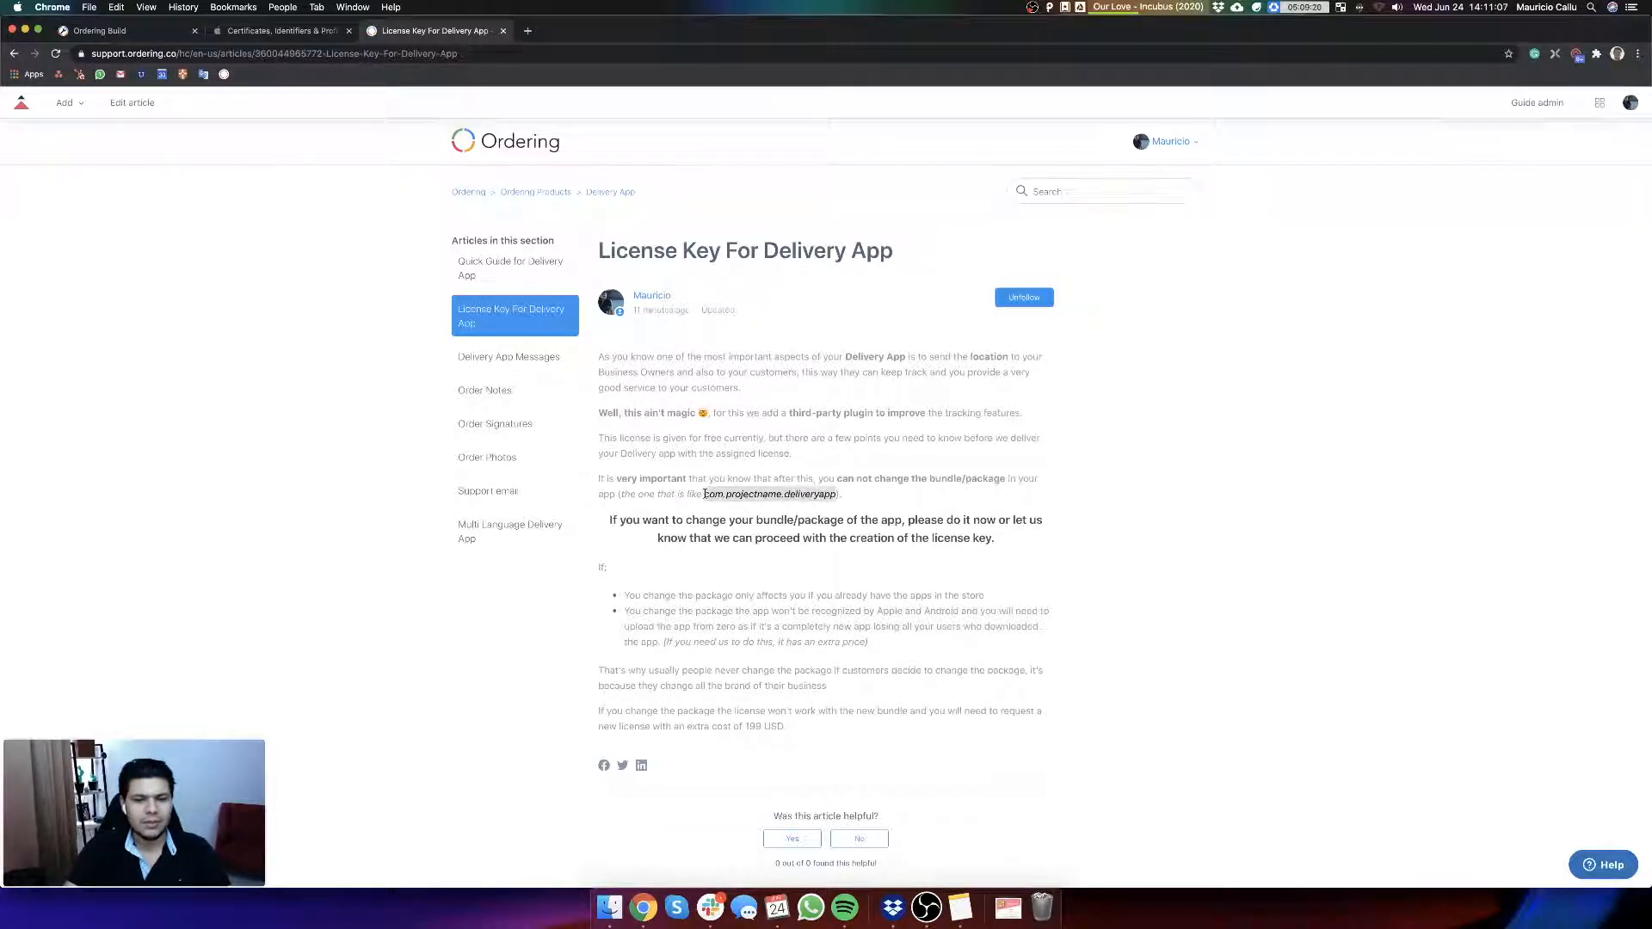
key(super+equal)
key(super+equal)
key(super+equal)
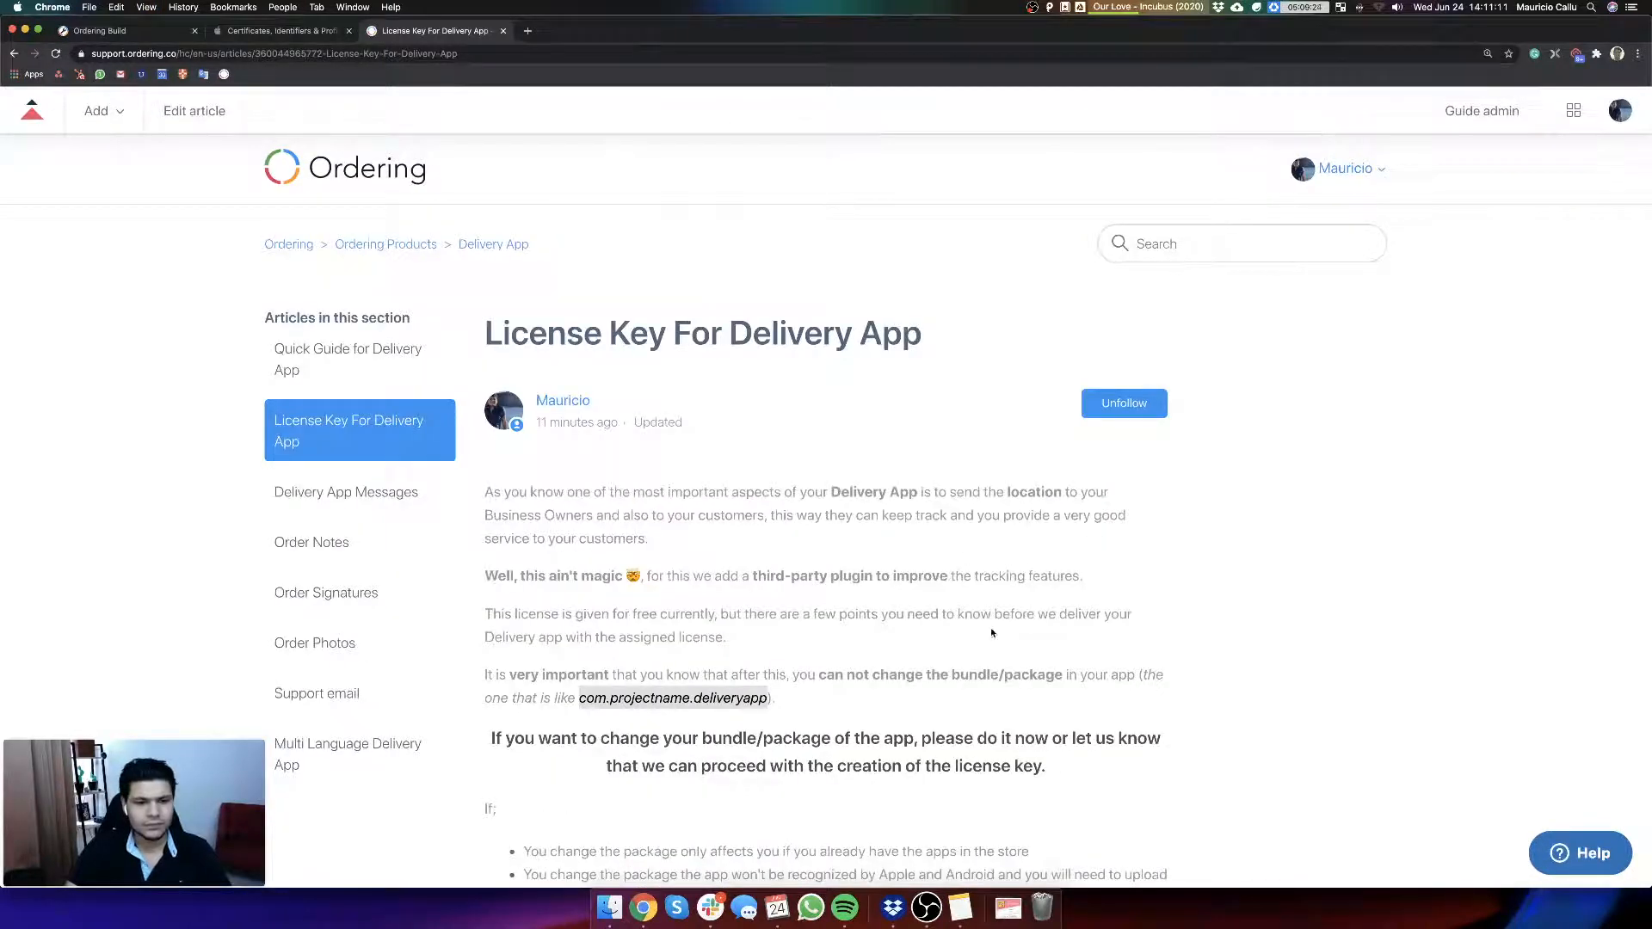
scroll(989, 627, down, 3)
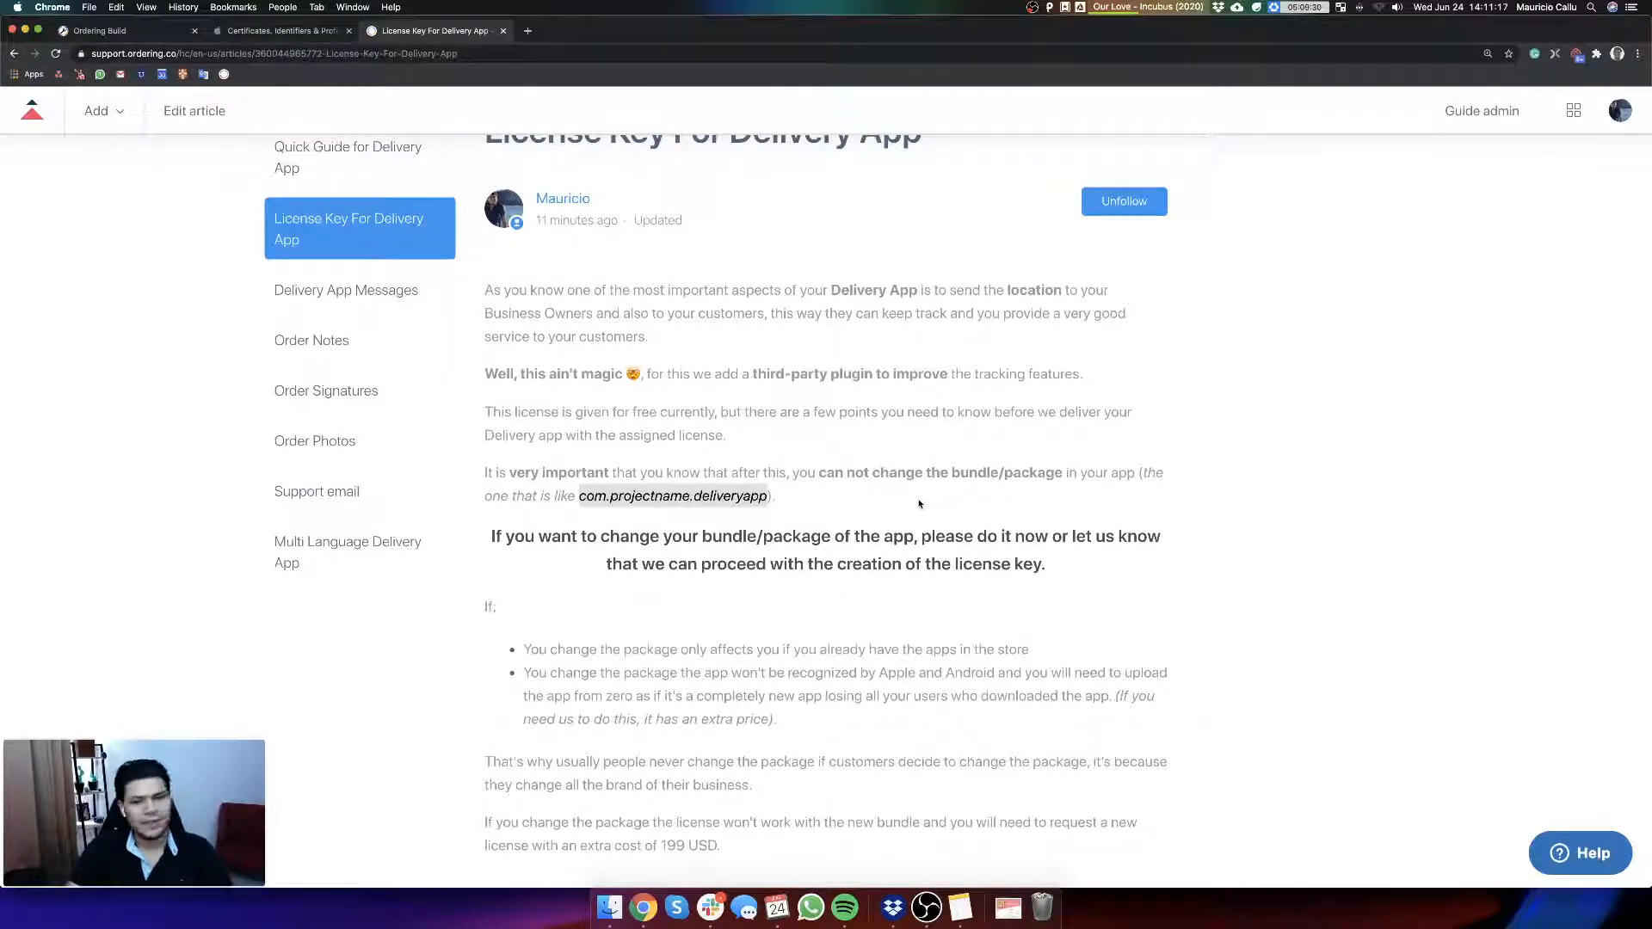
scroll(925, 508, down, 1)
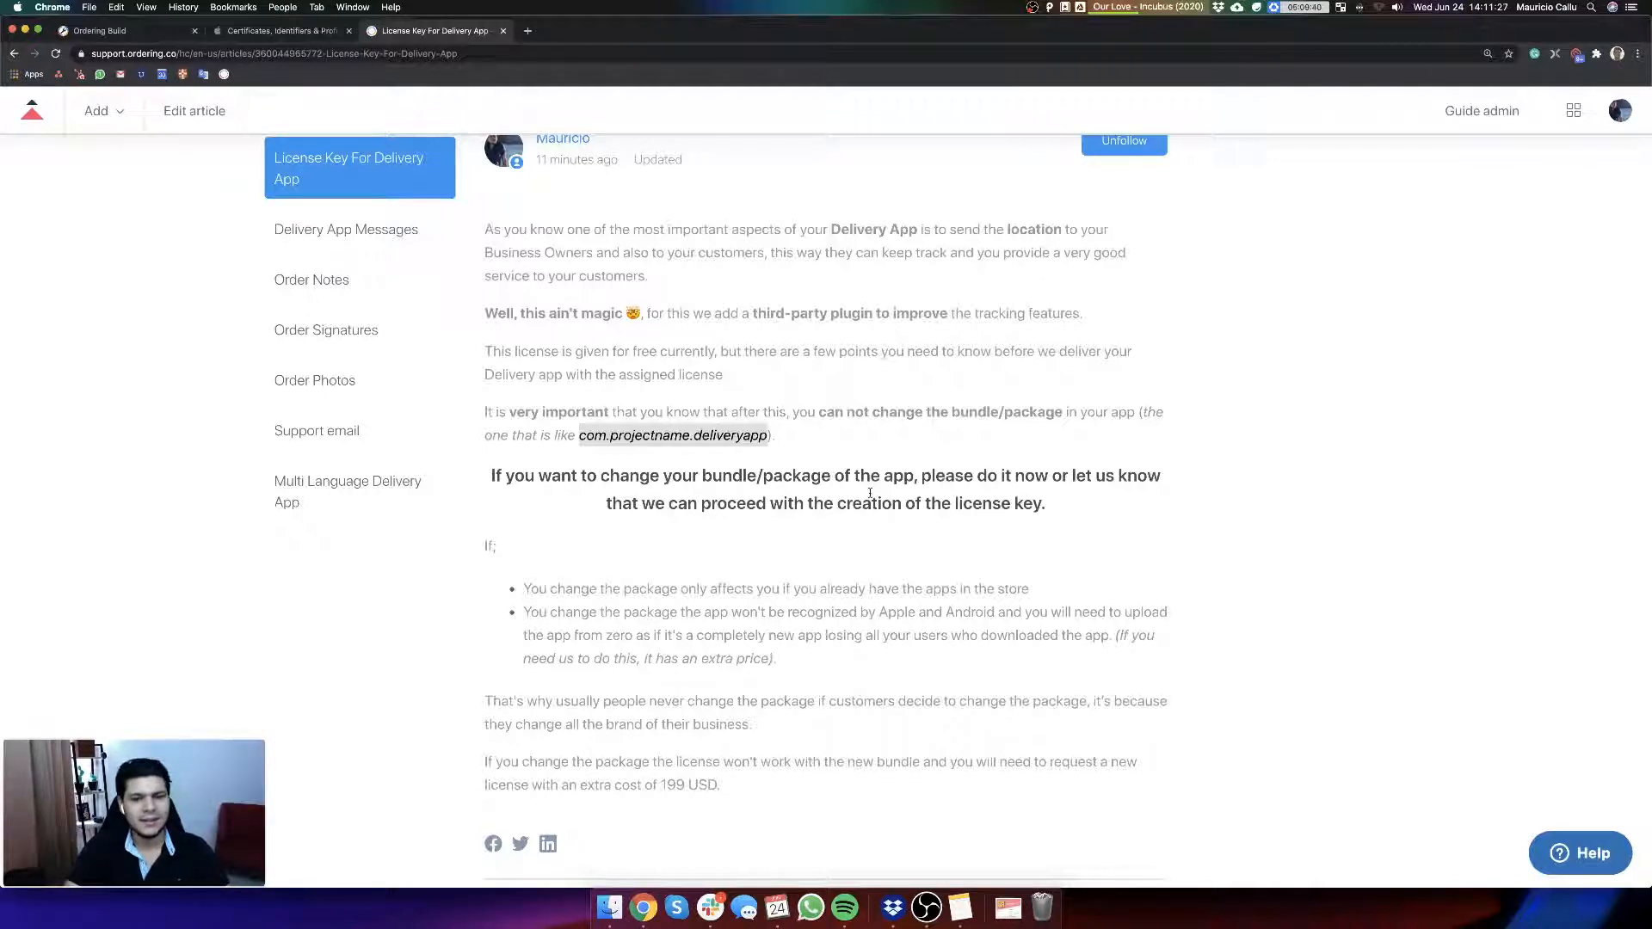
scroll(871, 568, down, 1)
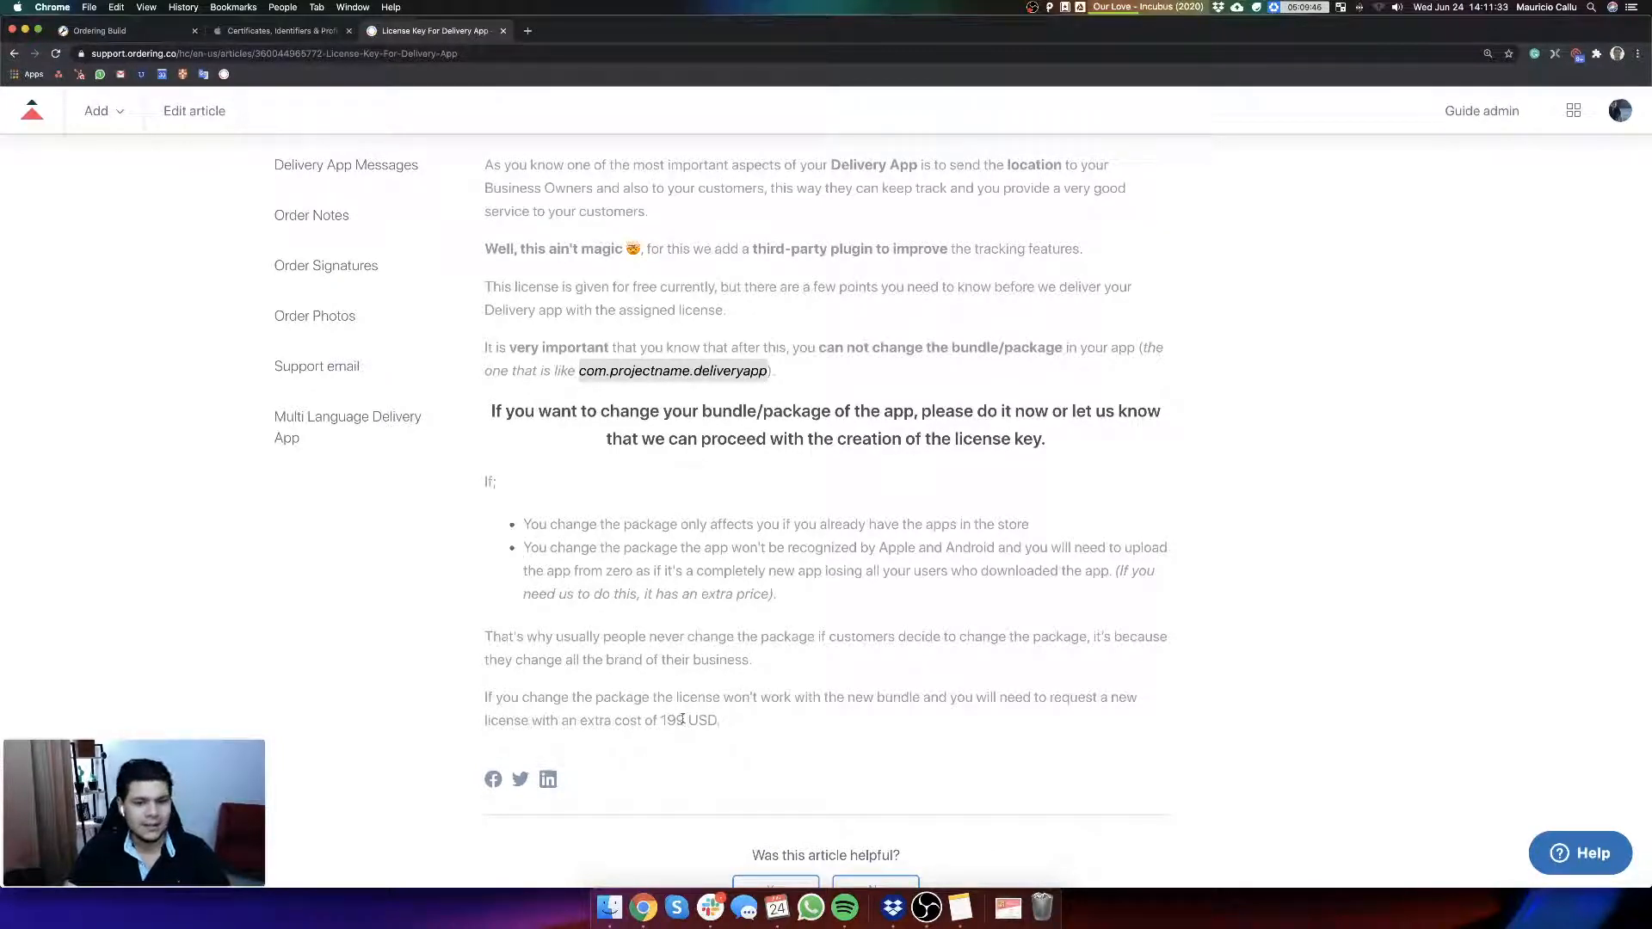
Step: Return to the Delivery App v4 settings, check the package field and select the license key placeholder under Constants
click(121, 30)
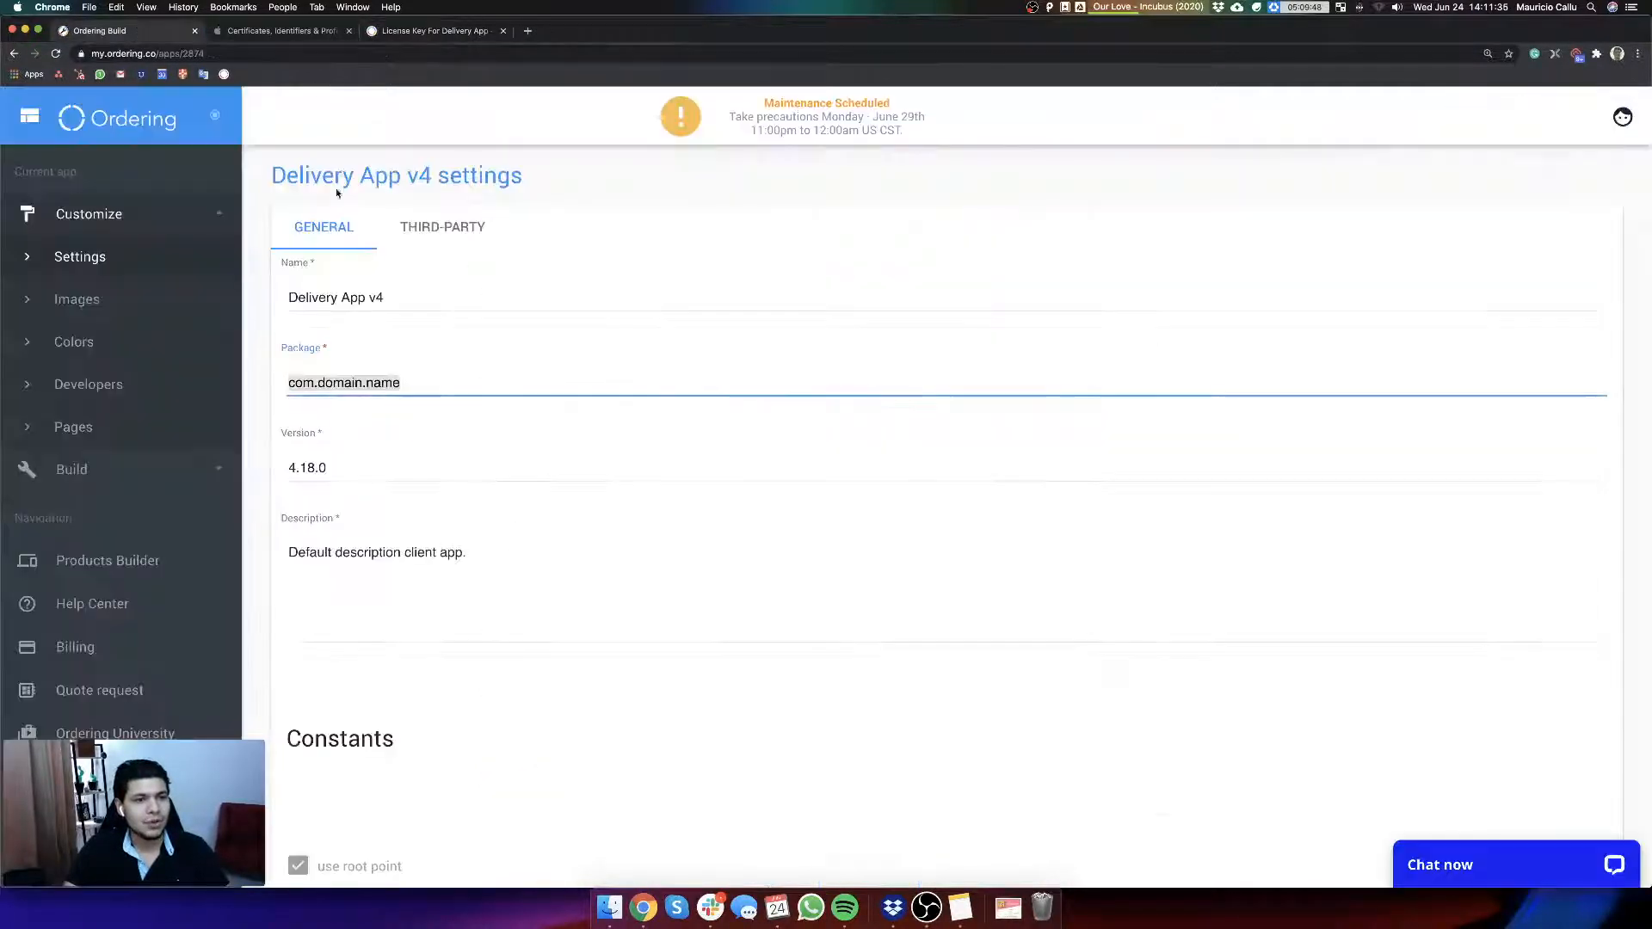
click(410, 385)
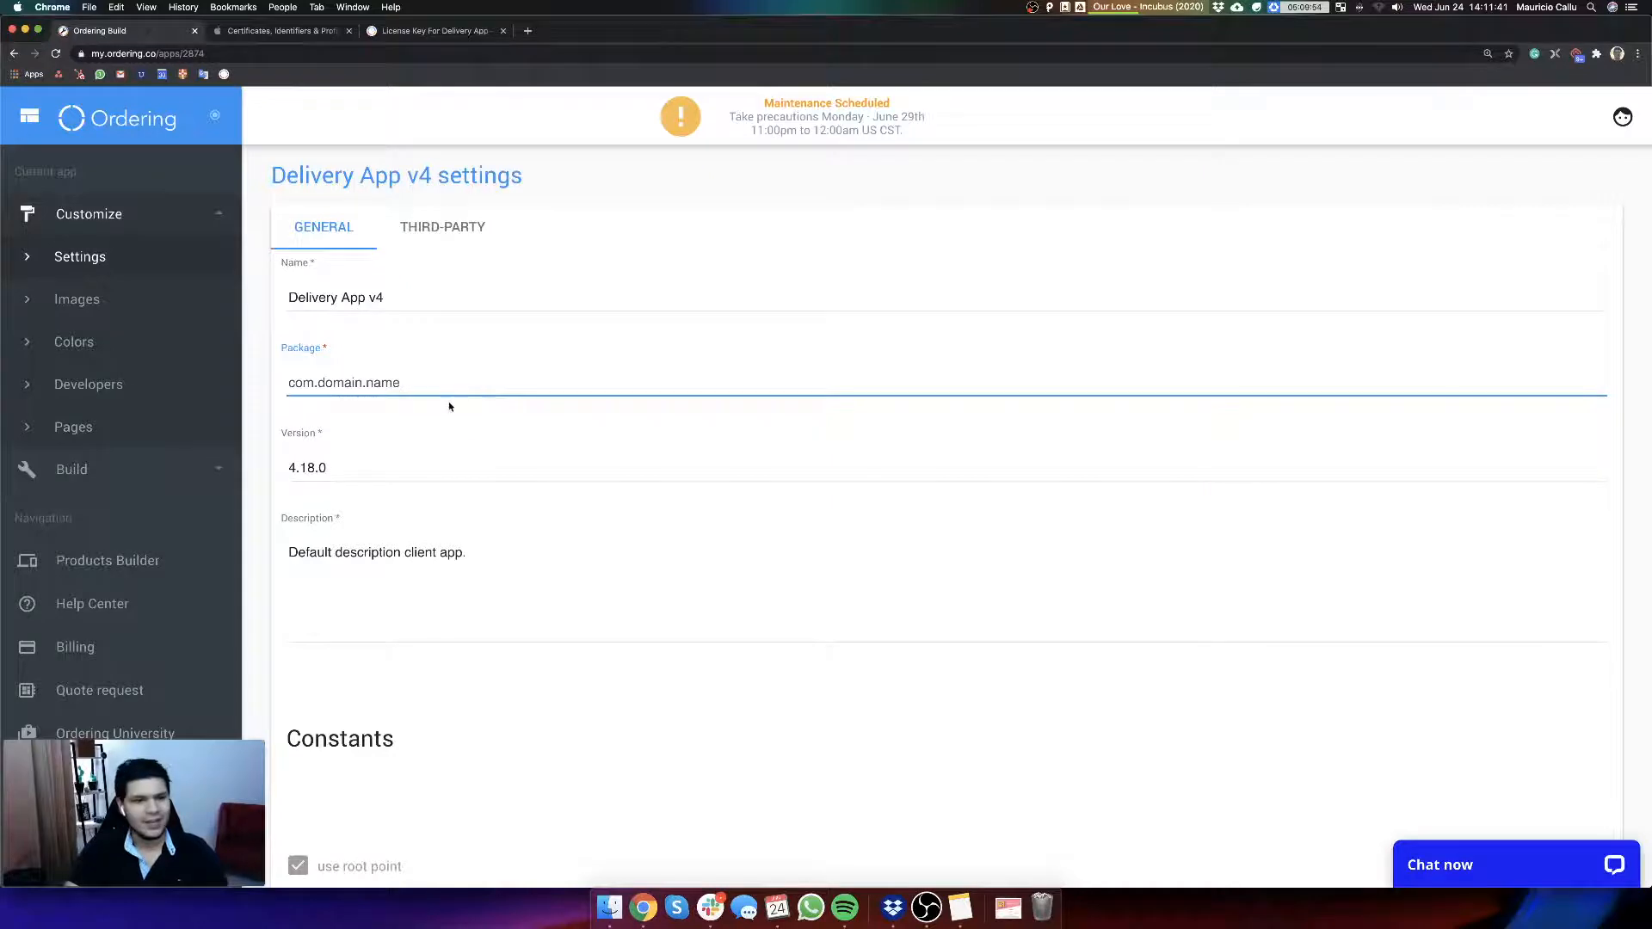
scroll(638, 421, down, 3)
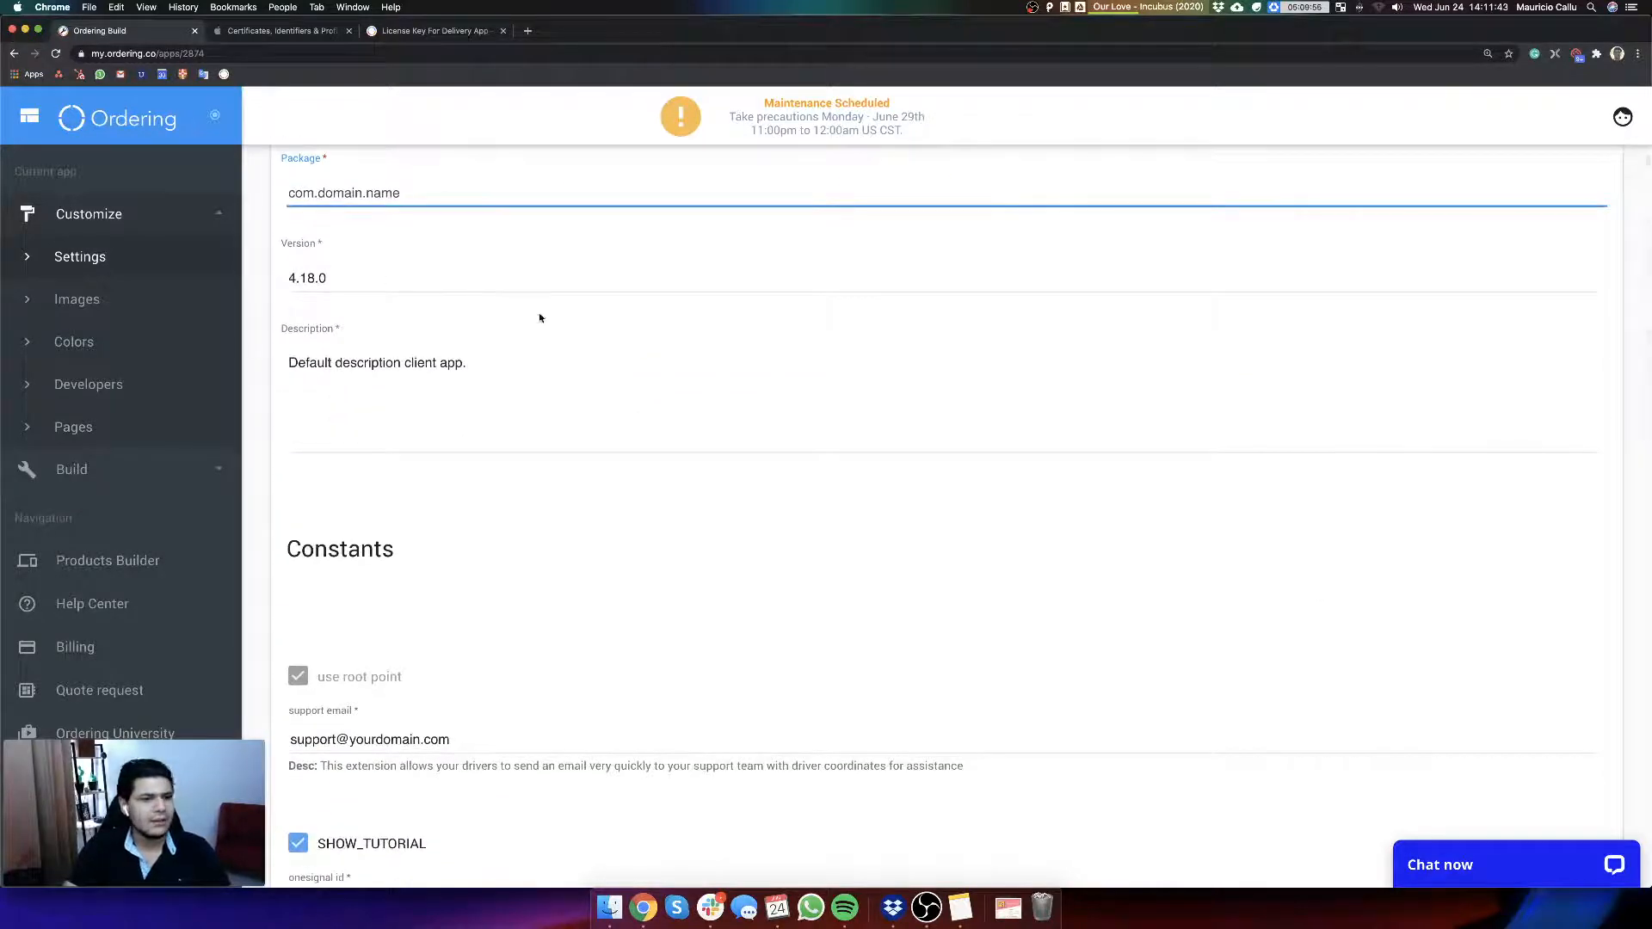
scroll(737, 447, down, 1)
scroll(724, 502, down, 5)
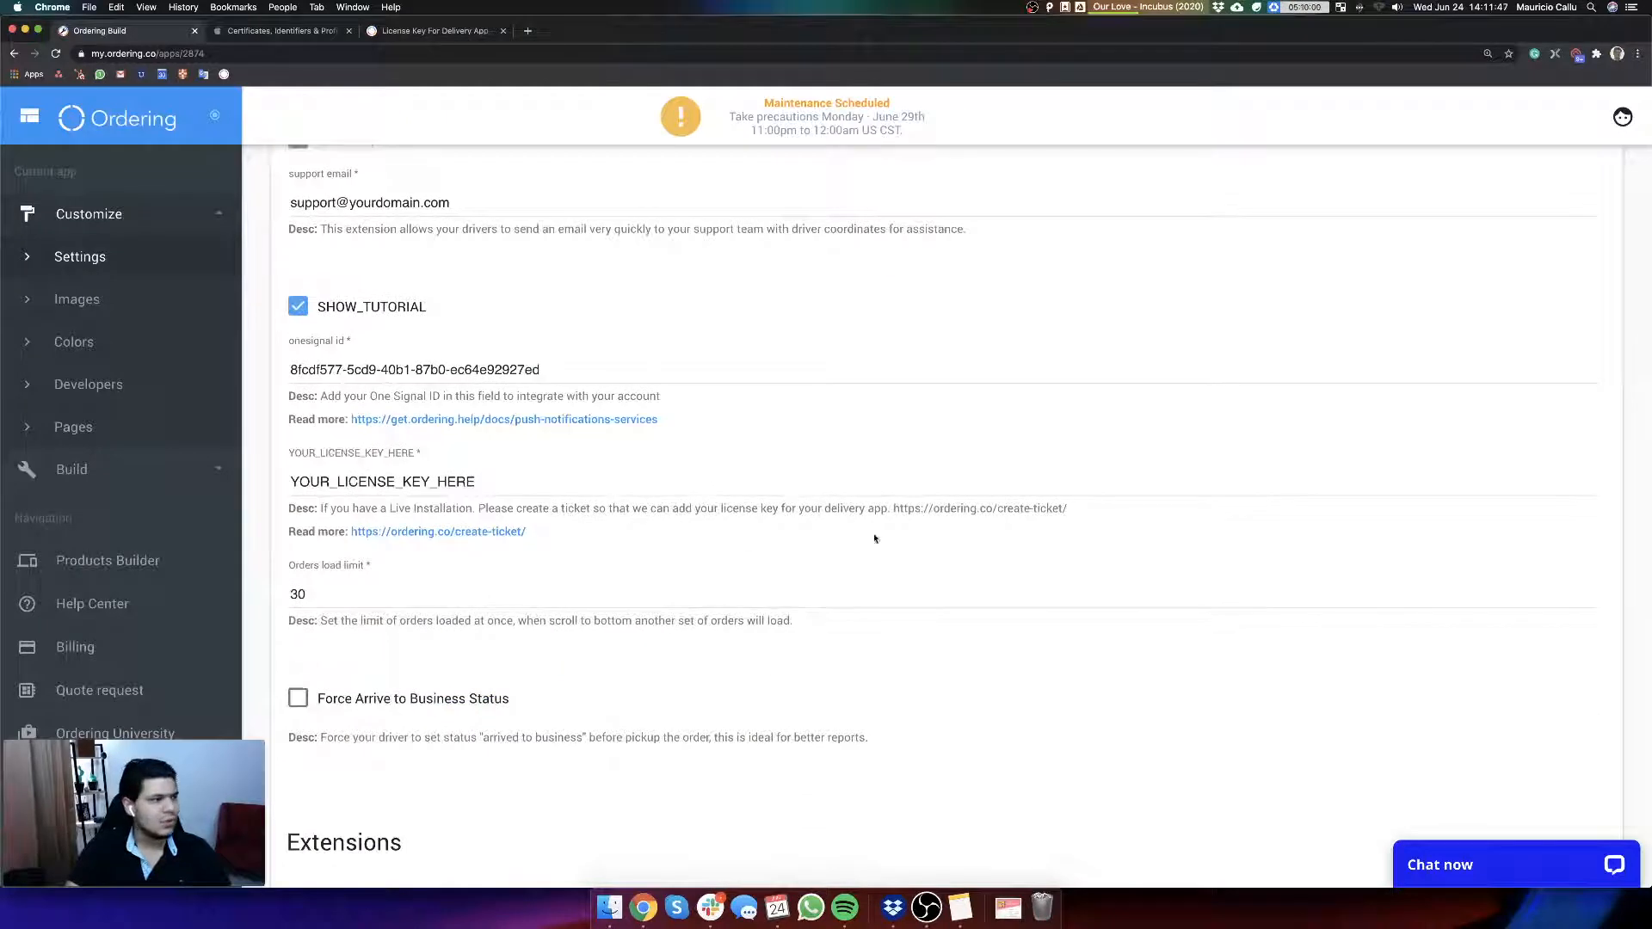
scroll(874, 560, up, 2)
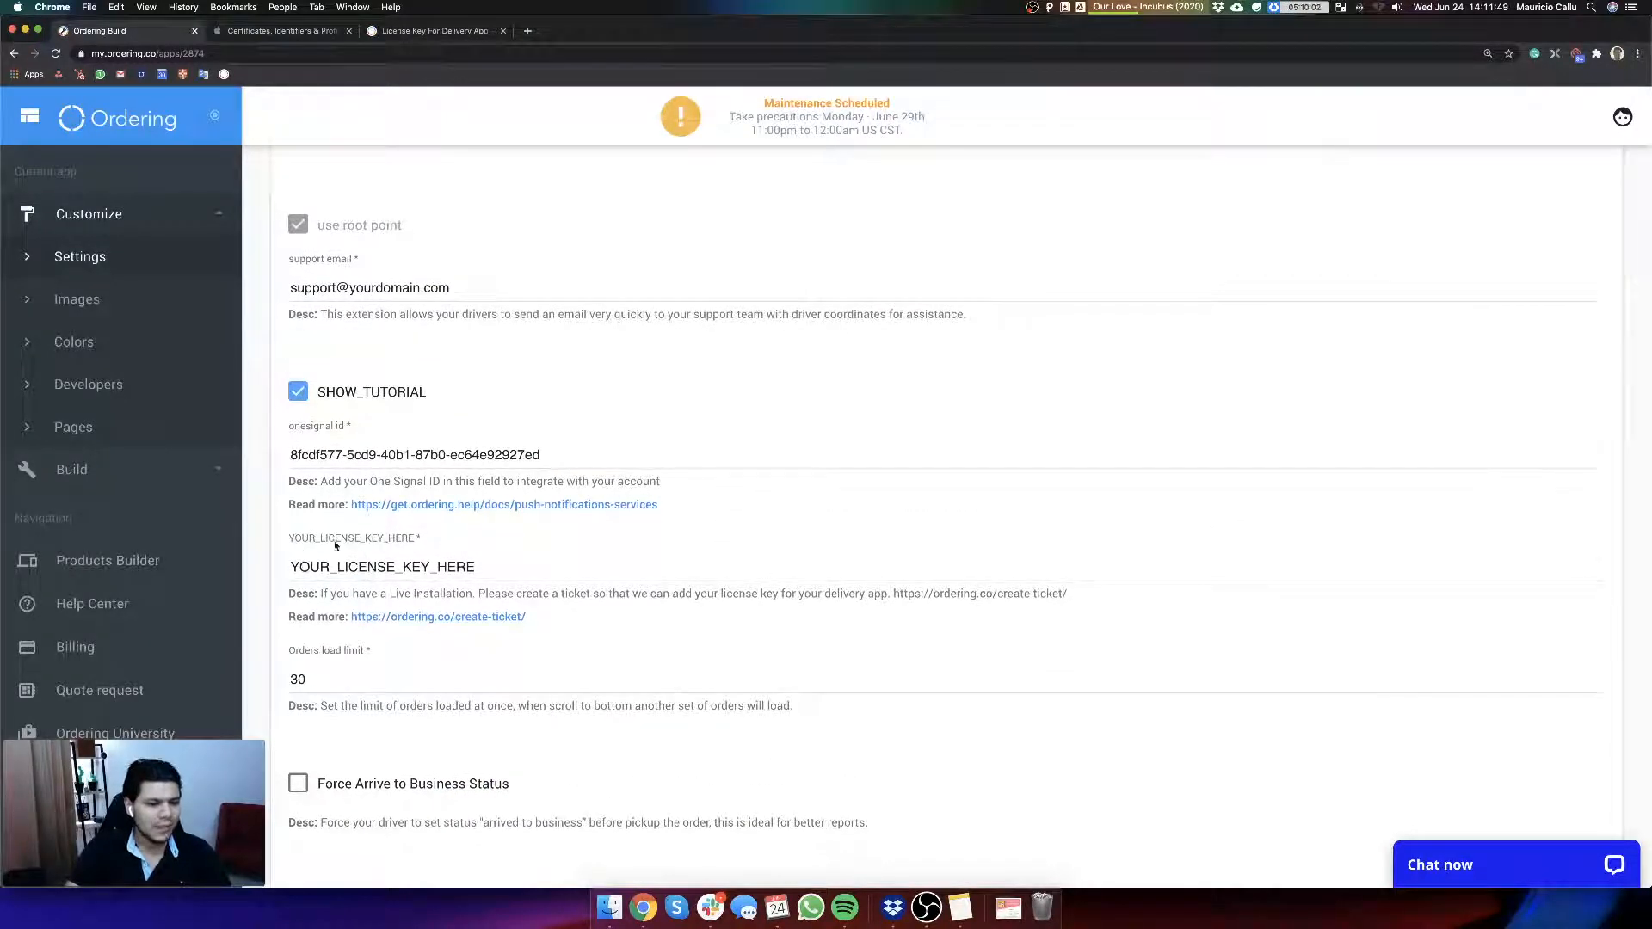
drag(324, 559, 523, 569)
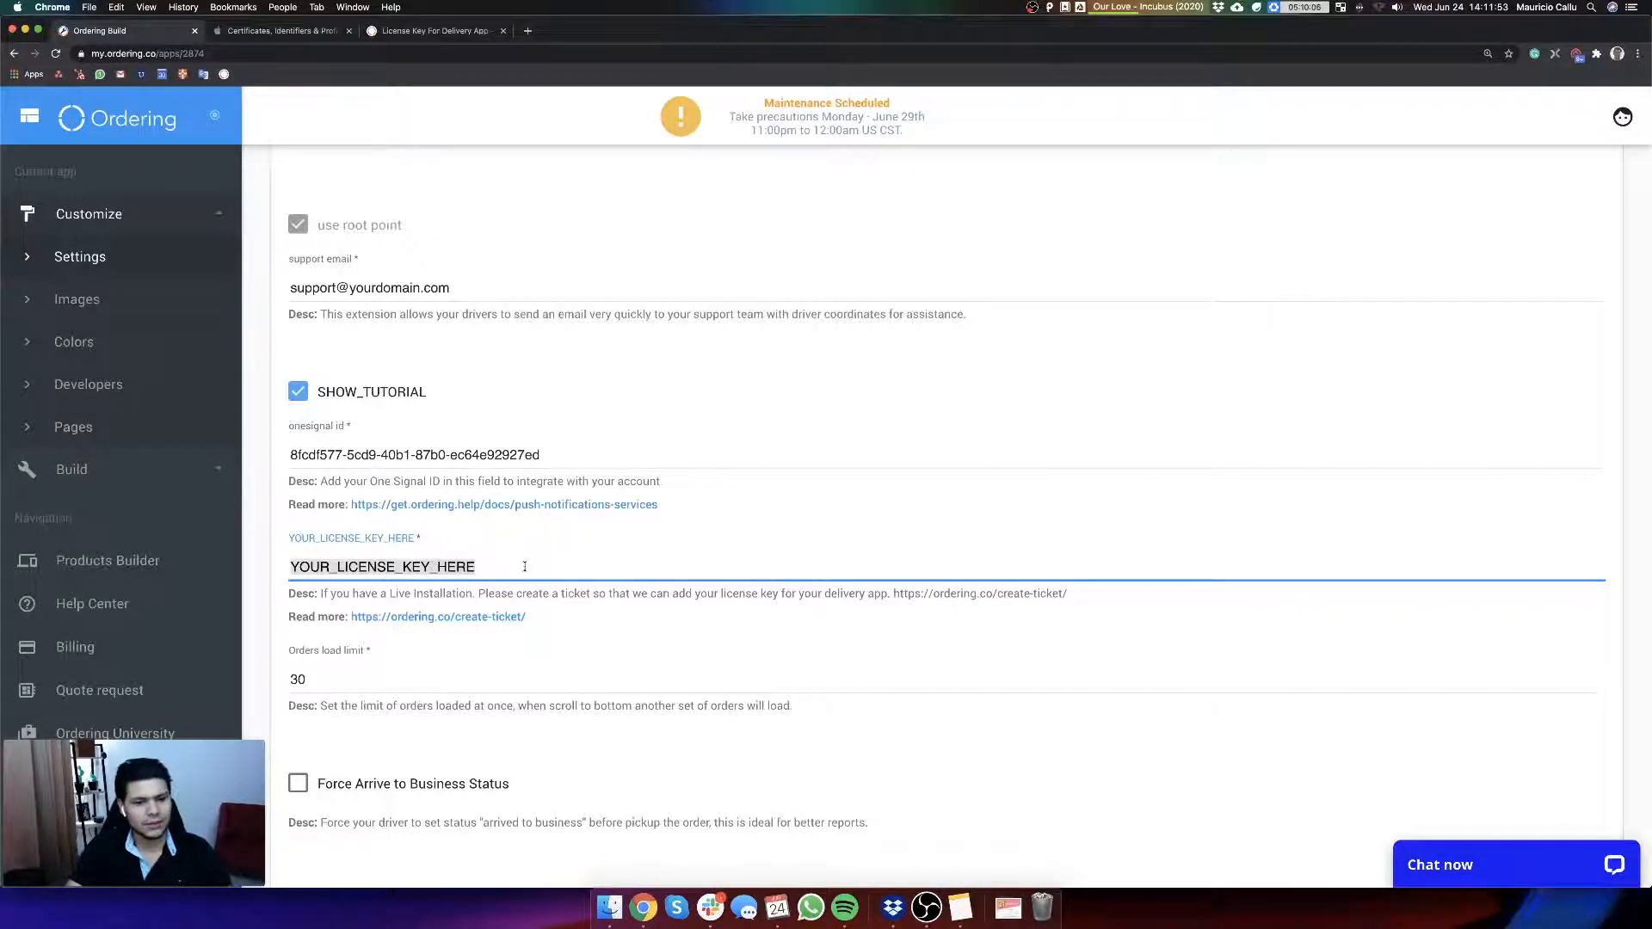
Step: Examine the license key instructions and ticket link alongside the package and other constants in the Delivery App v4 settings
scroll(533, 568, up, 8)
scroll(551, 581, down, 6)
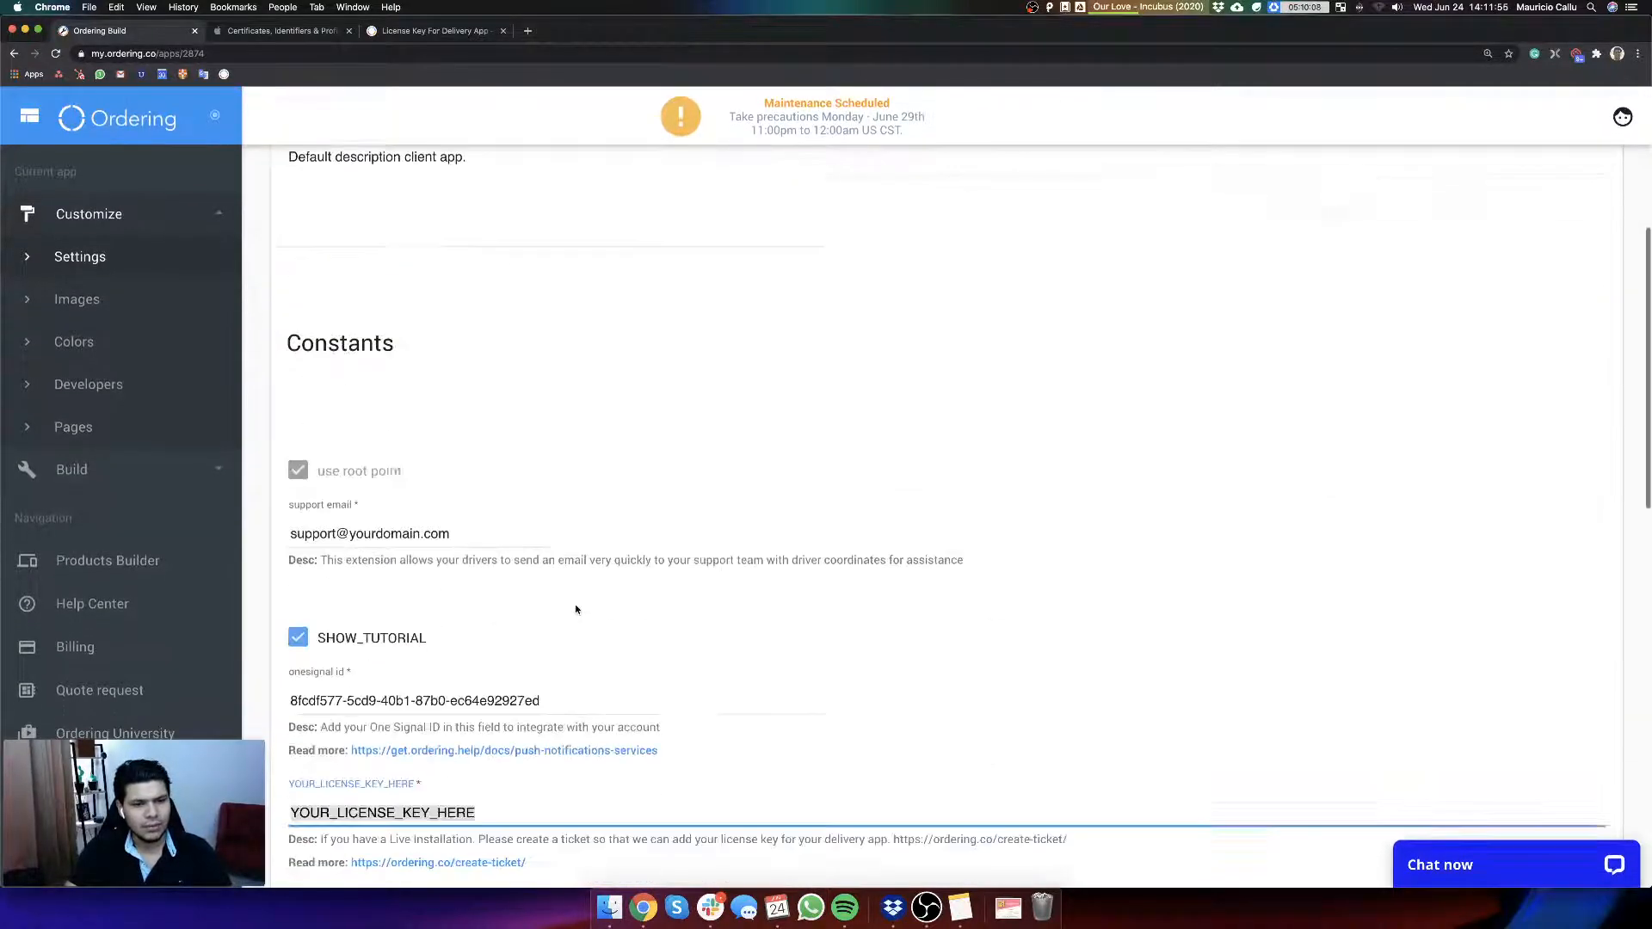
scroll(448, 761, down, 1)
scroll(448, 761, down, 1)
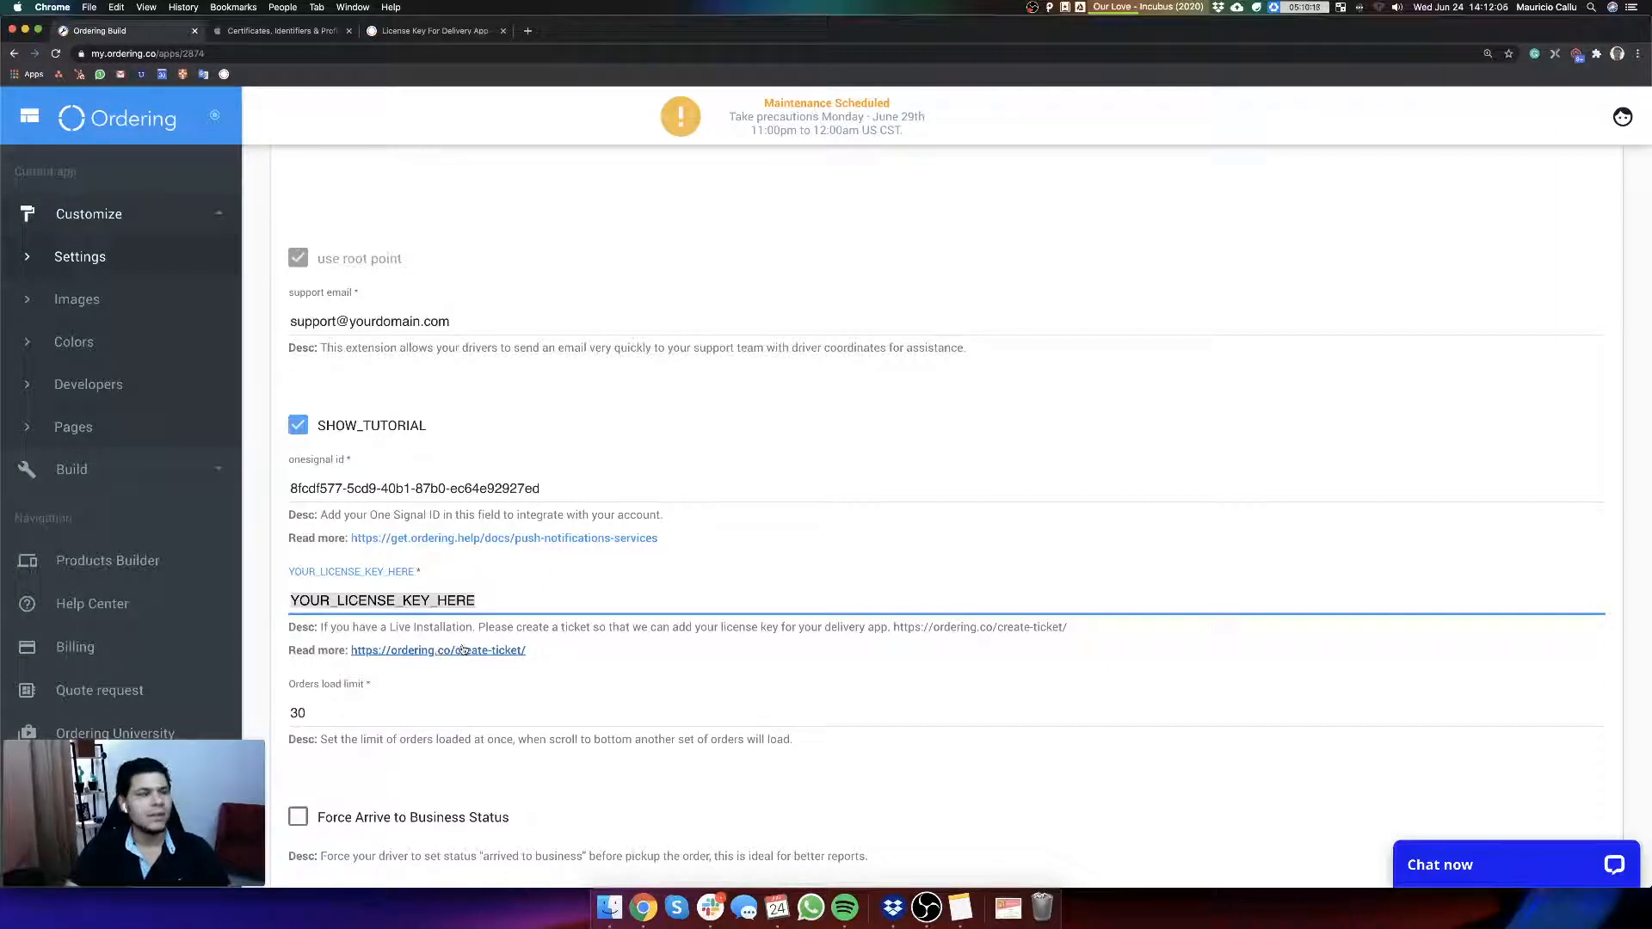
scroll(387, 516, up, 7)
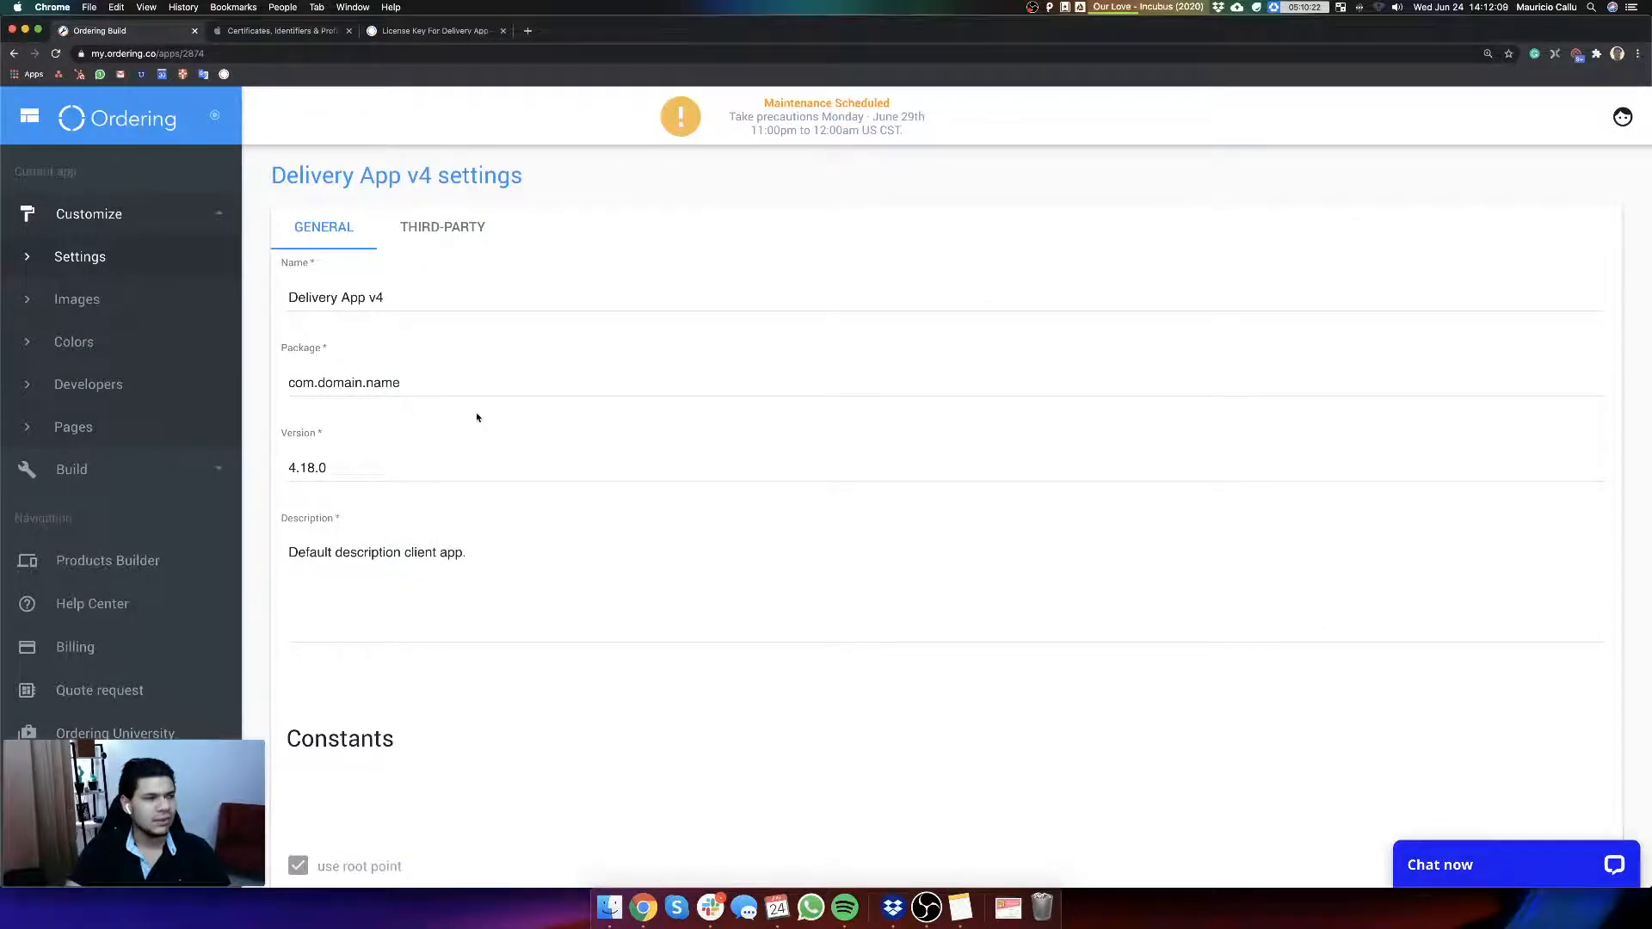
scroll(779, 627, down, 7)
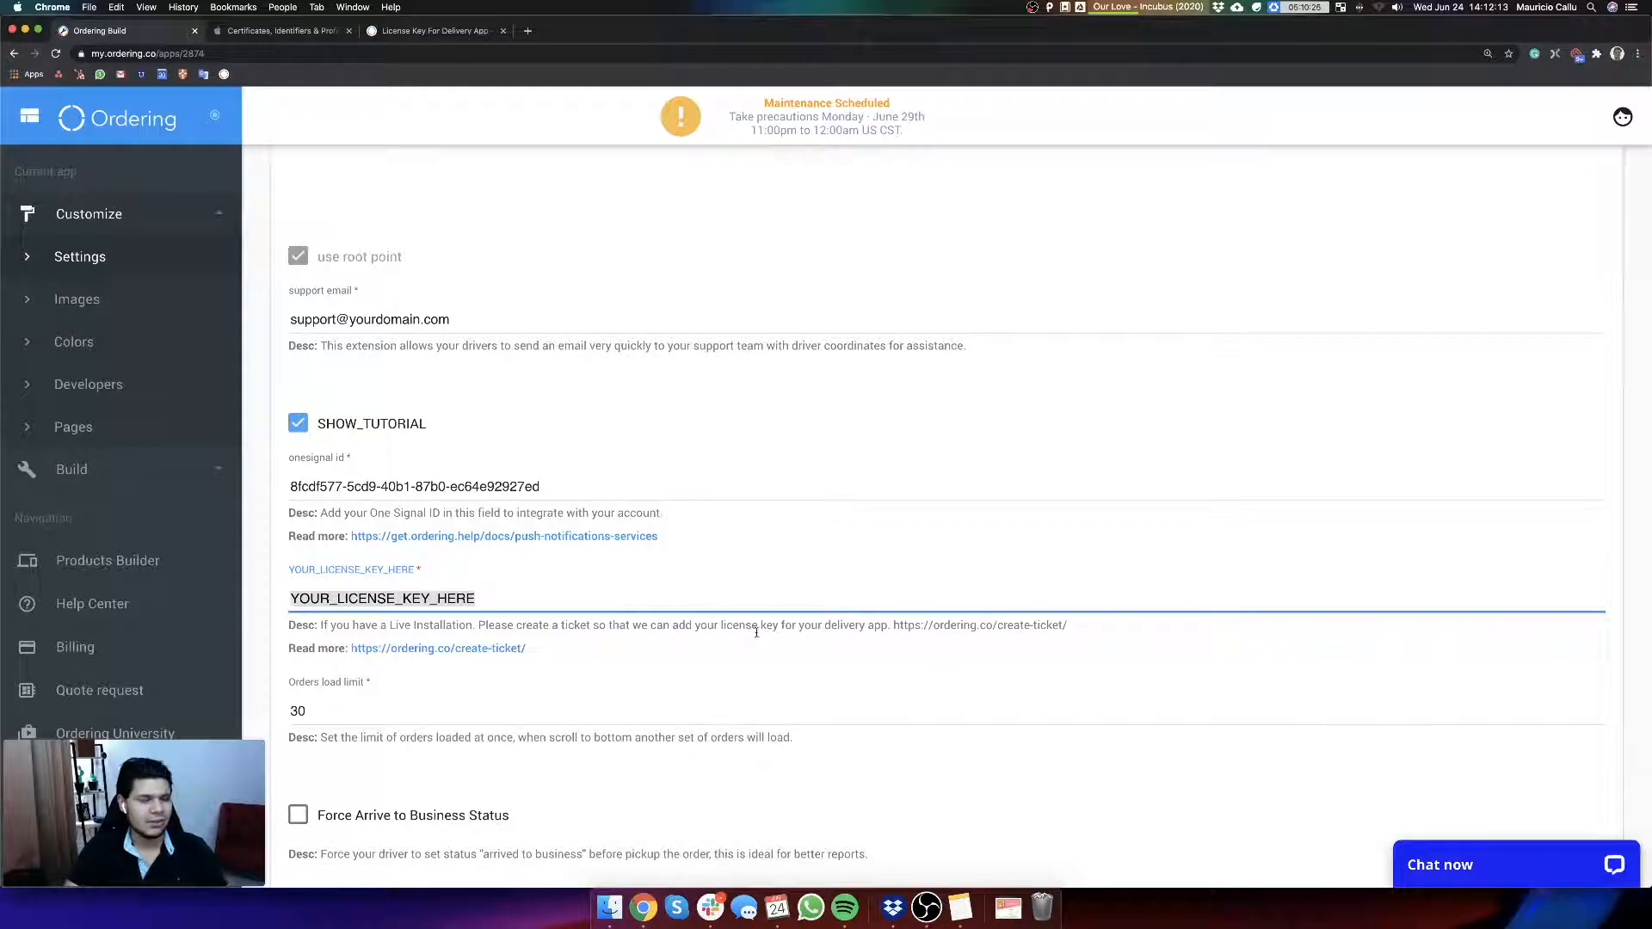
scroll(565, 605, down, 1)
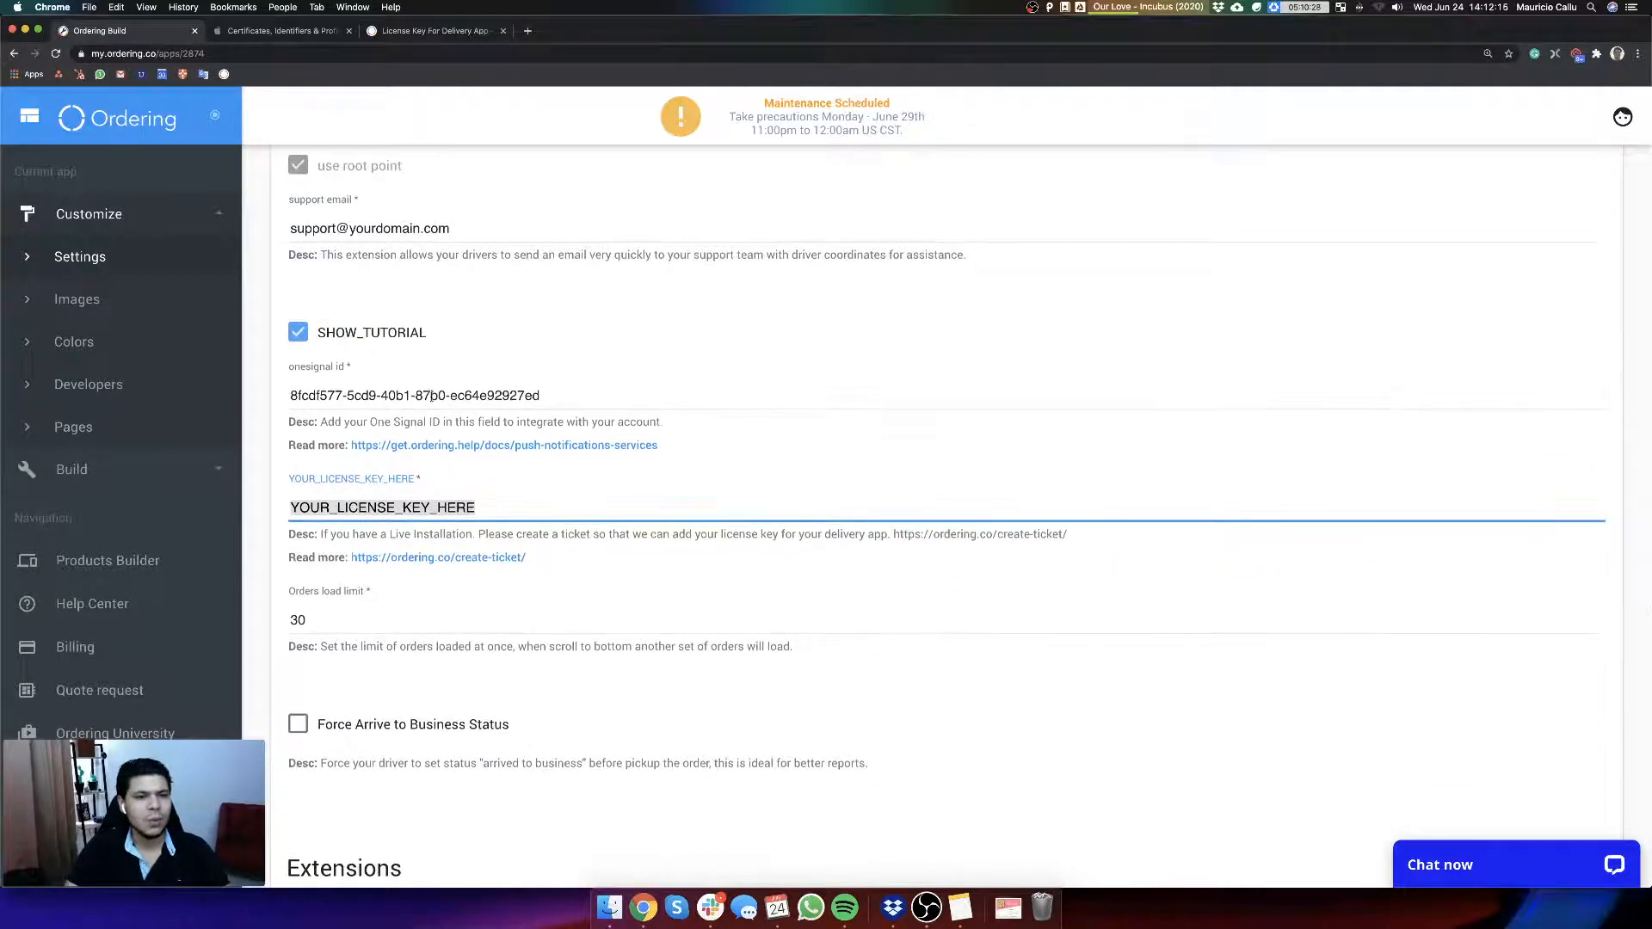
scroll(488, 394, down, 1)
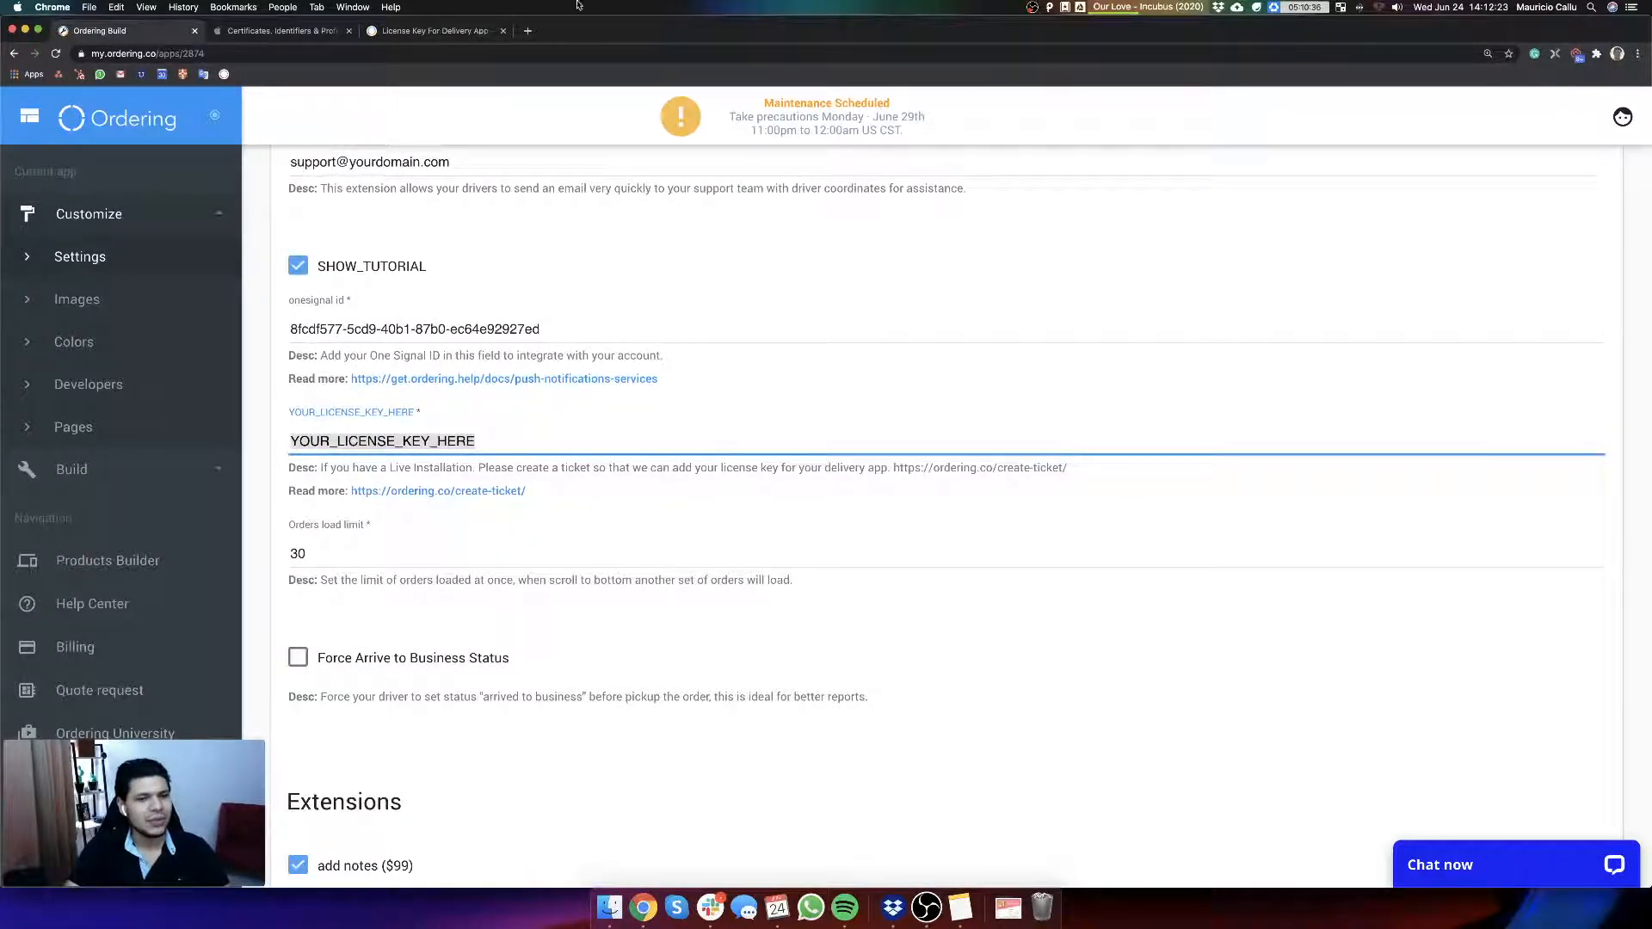
Step: Open orderinguniversityweb.ordering.co in a new tab, place it beside the Ordering Build tab and open the login page
click(527, 32)
text(ordering.co)
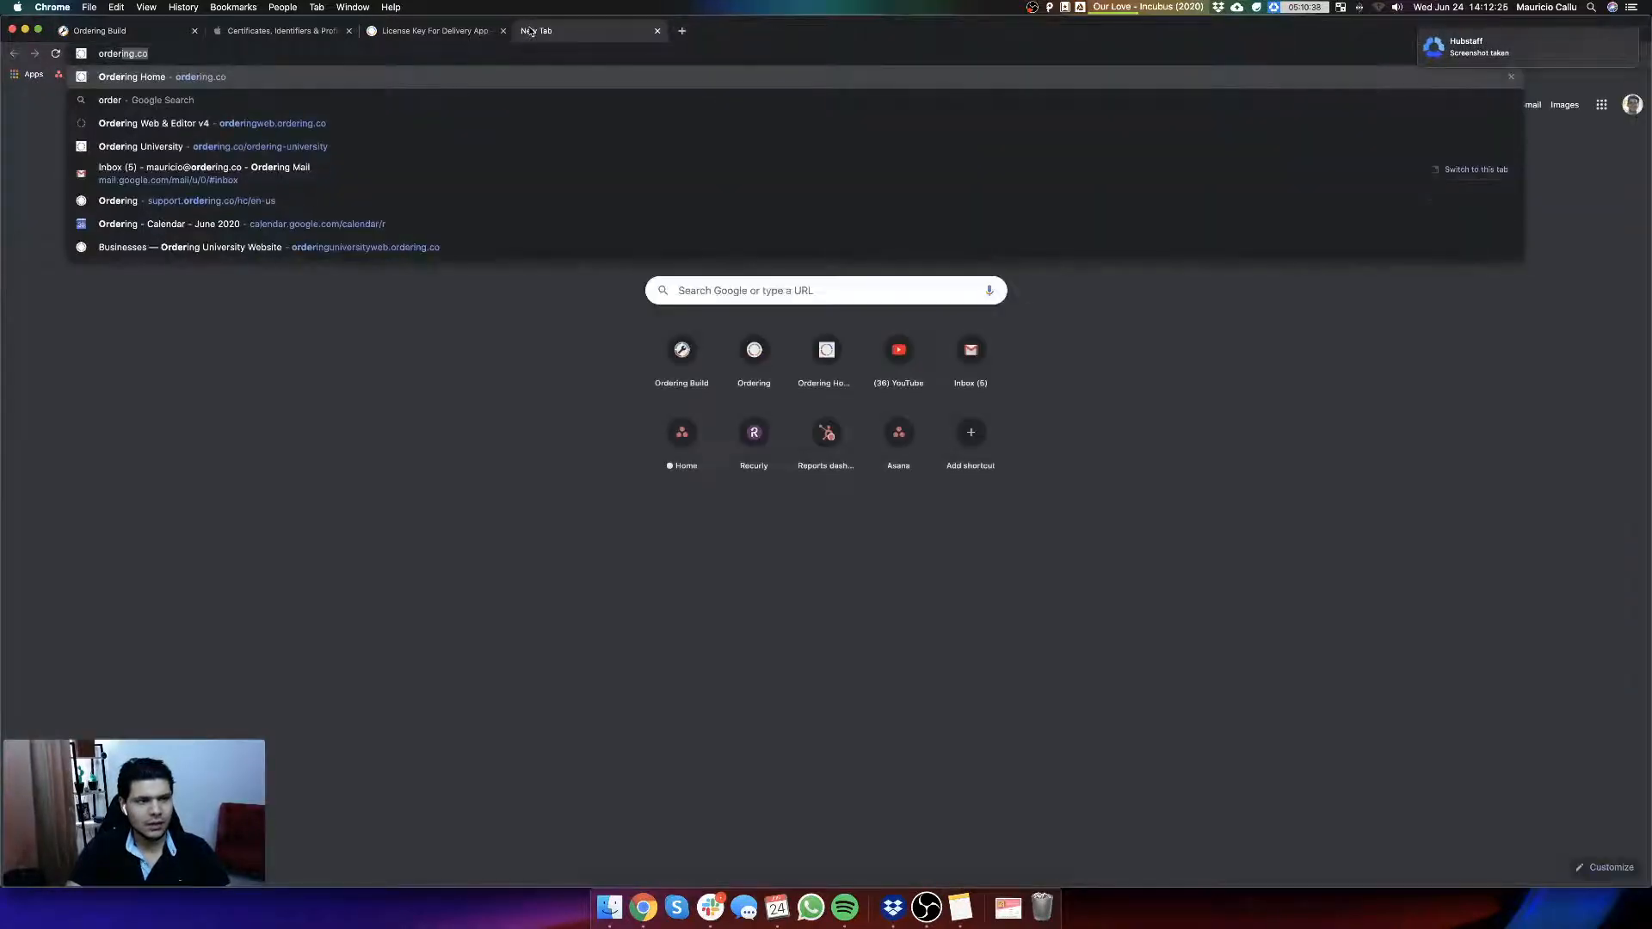
text(orderinguniversityweb.)
key(Return)
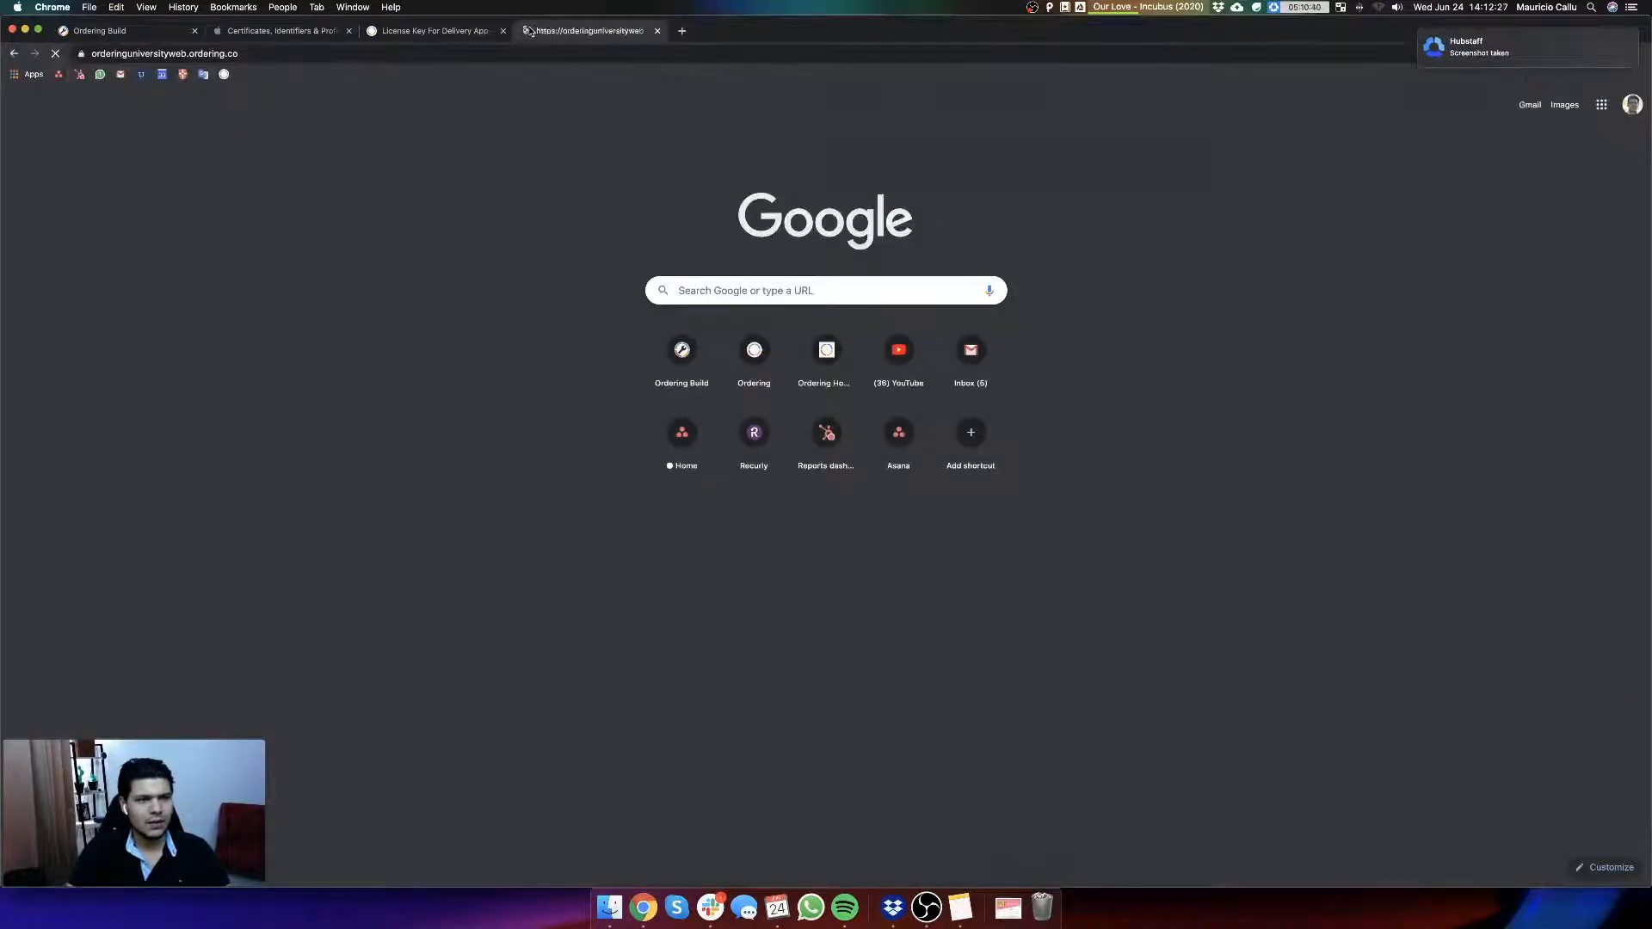
drag(584, 31, 275, 31)
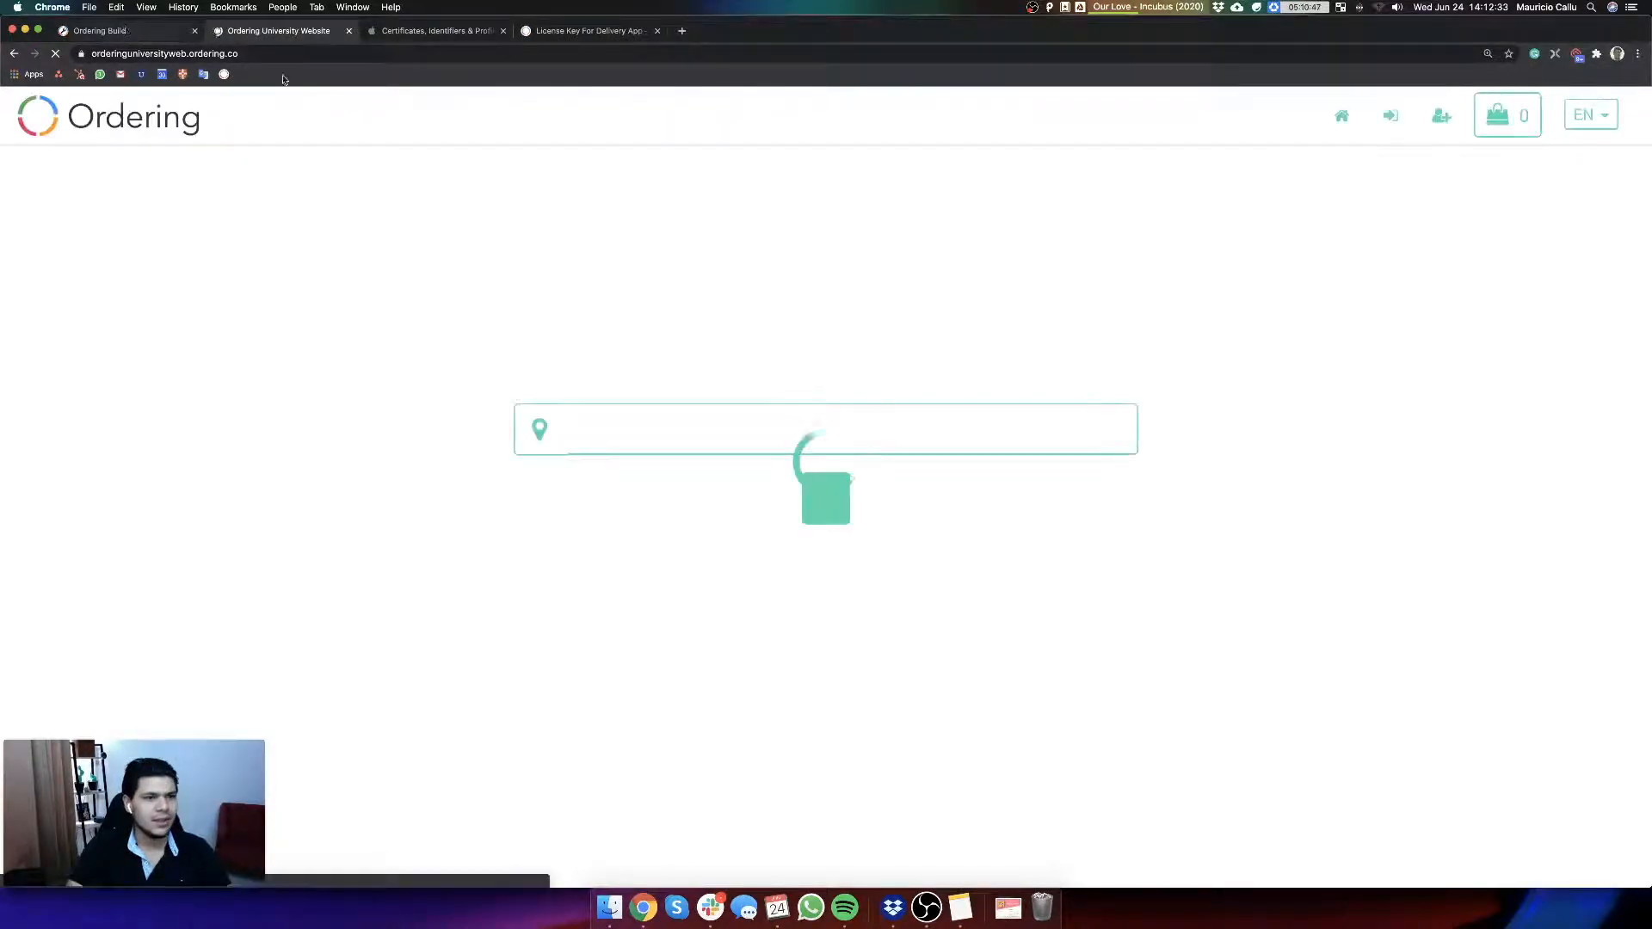
click(1282, 118)
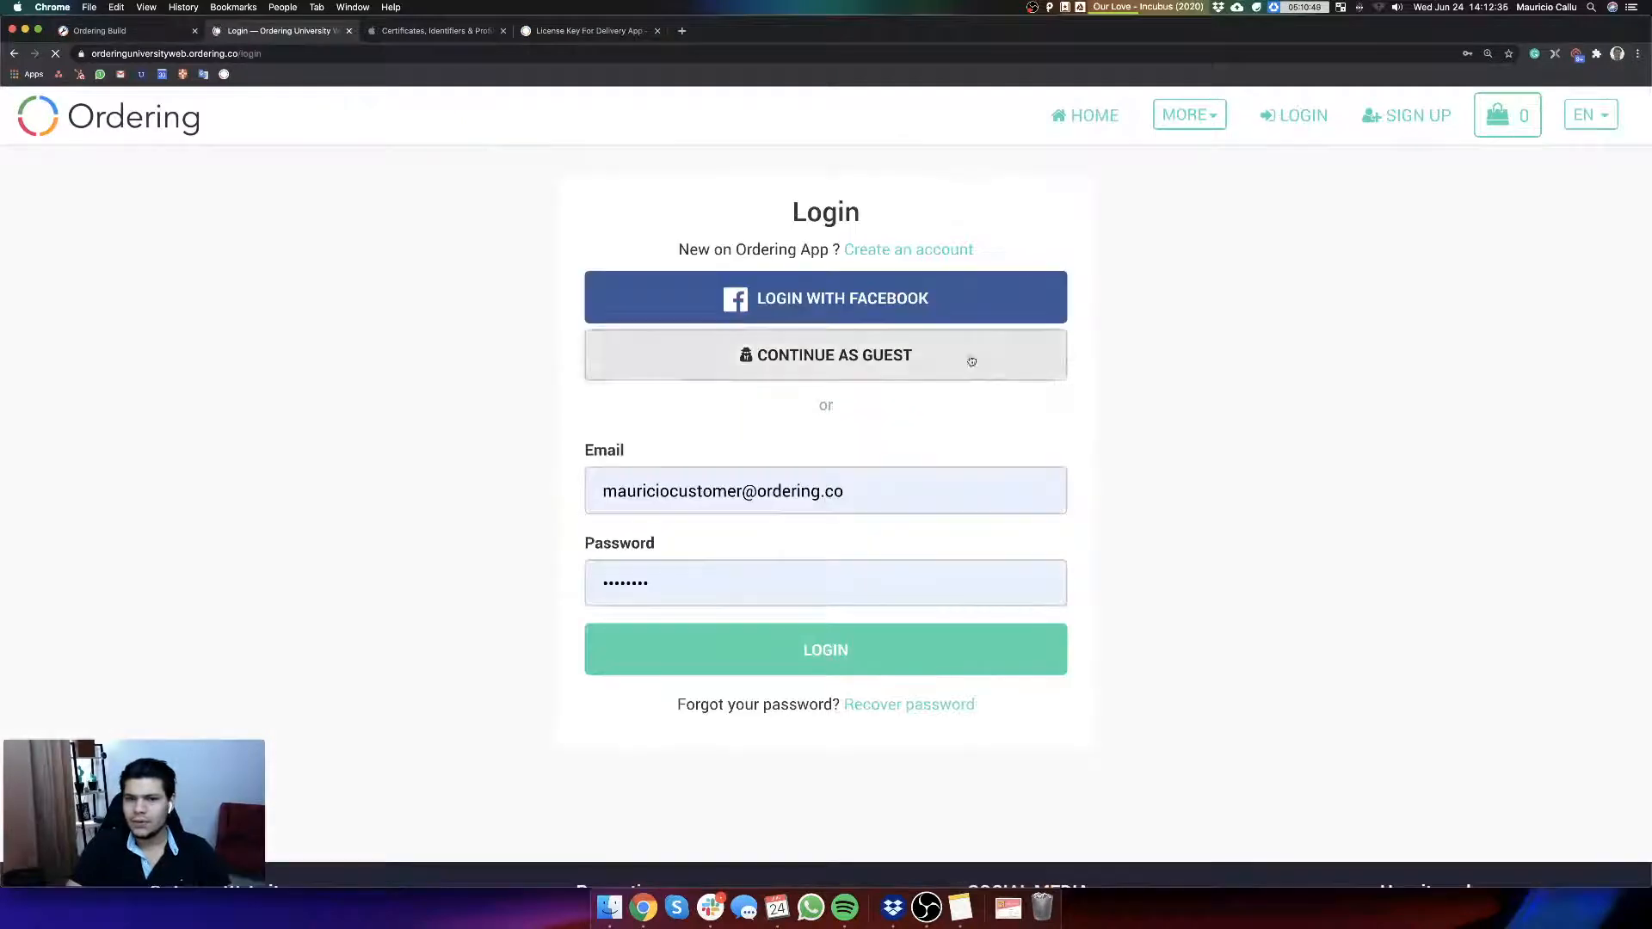
Step: Log in to the Ordering University website with the administrator's email and password, dismissing the browser's password warning
triple_click(874, 490)
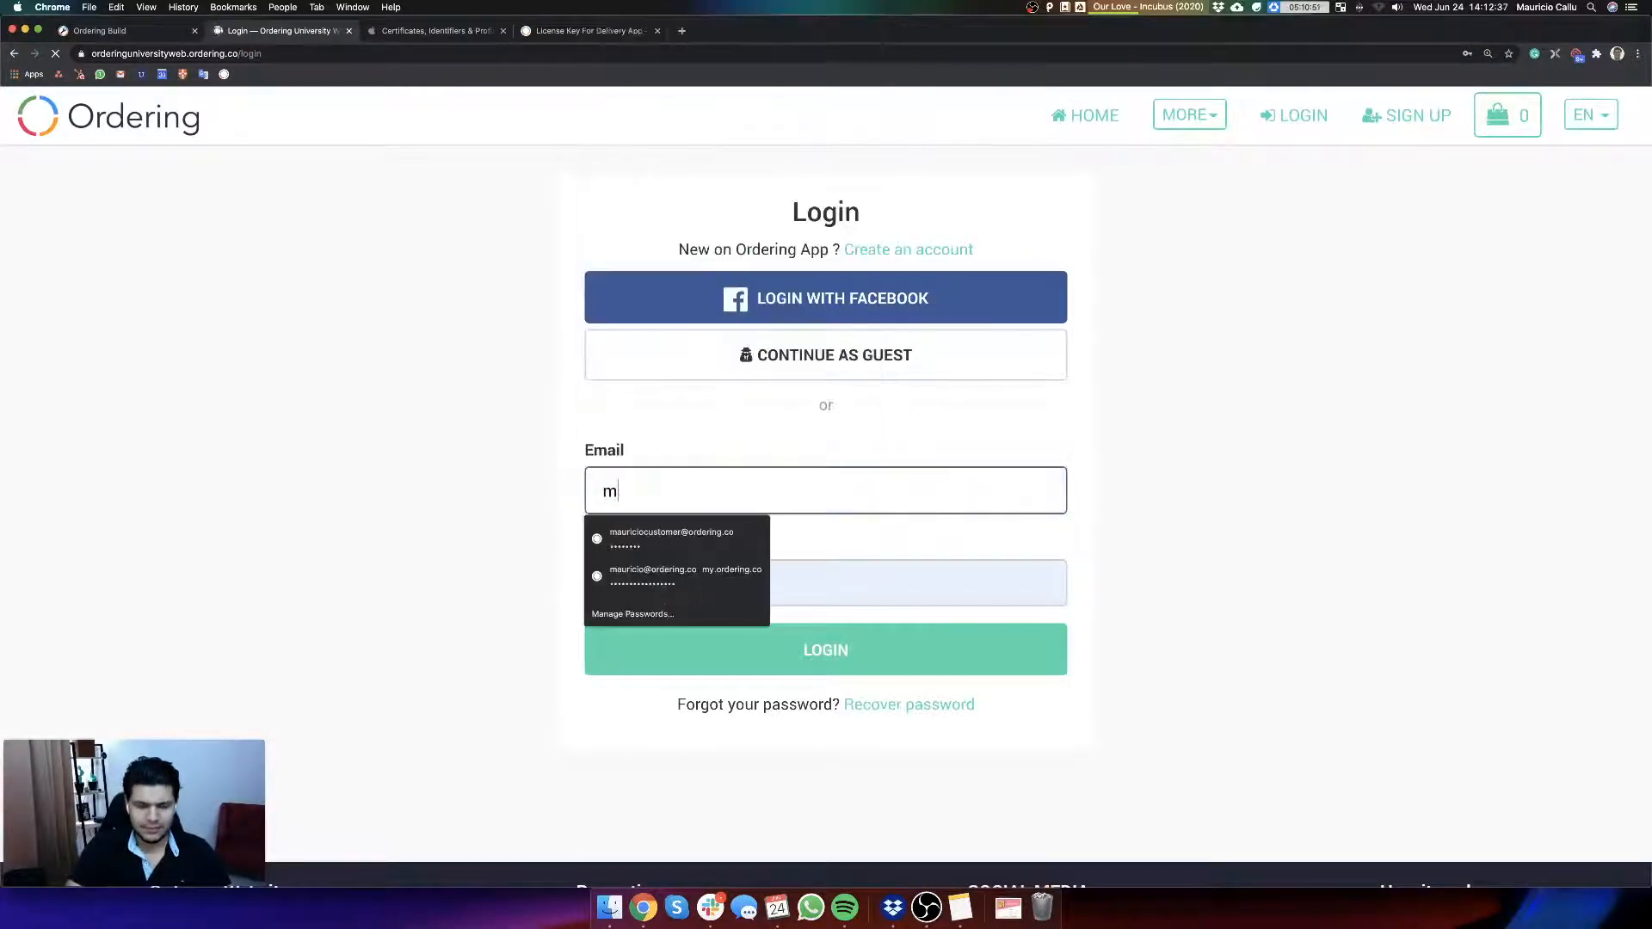
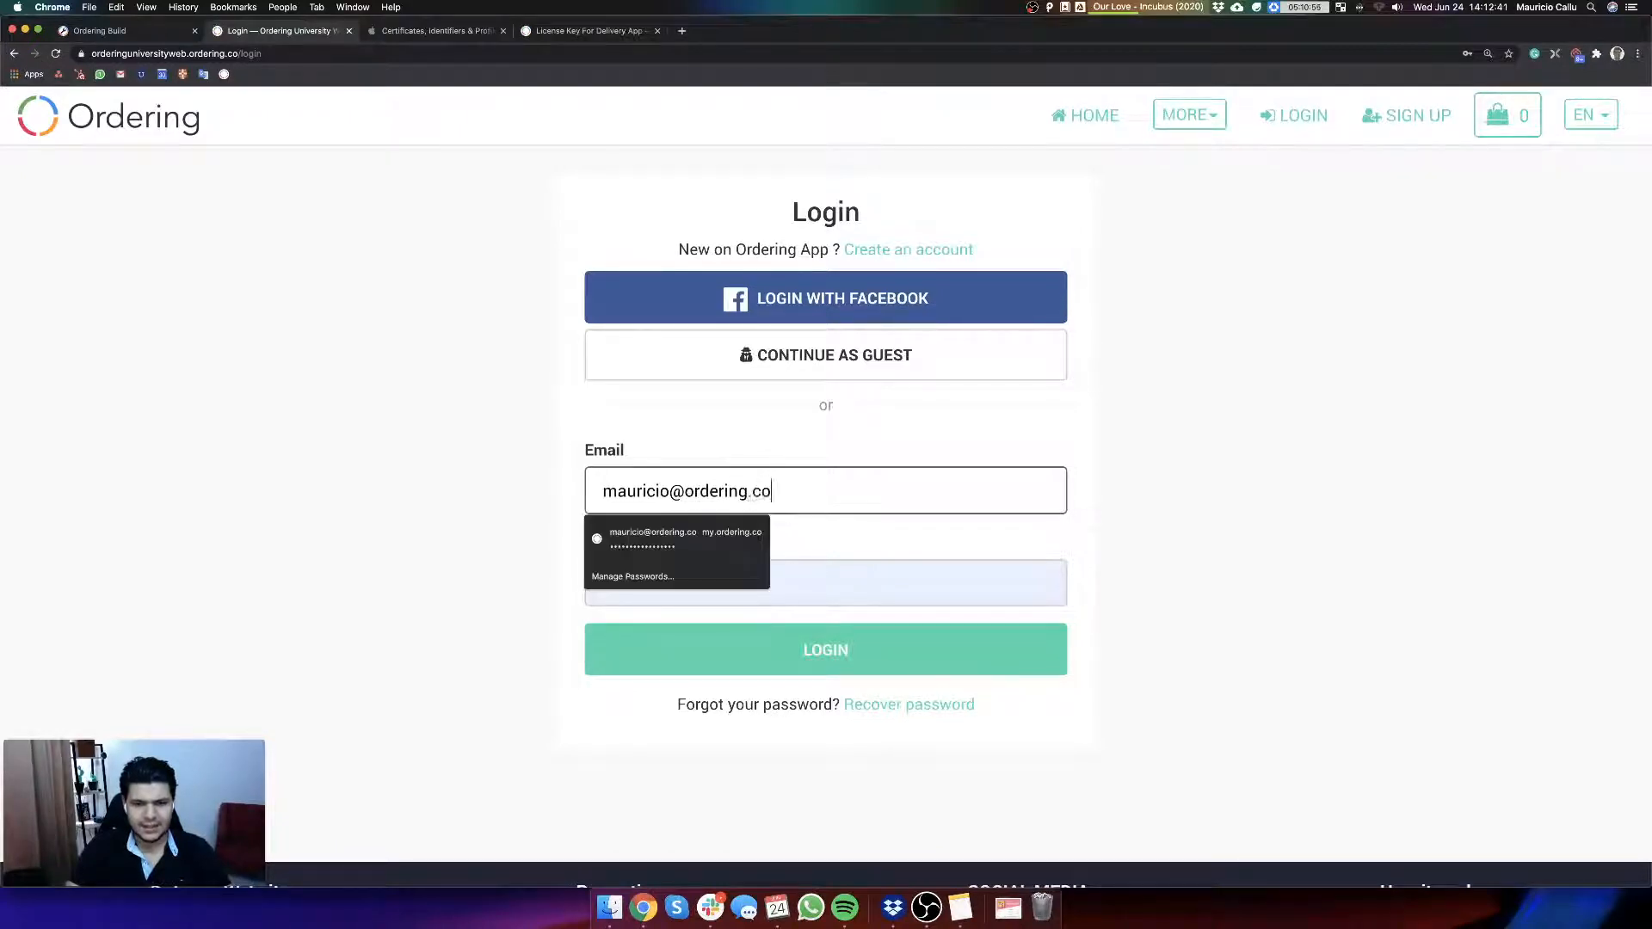
key(Tab)
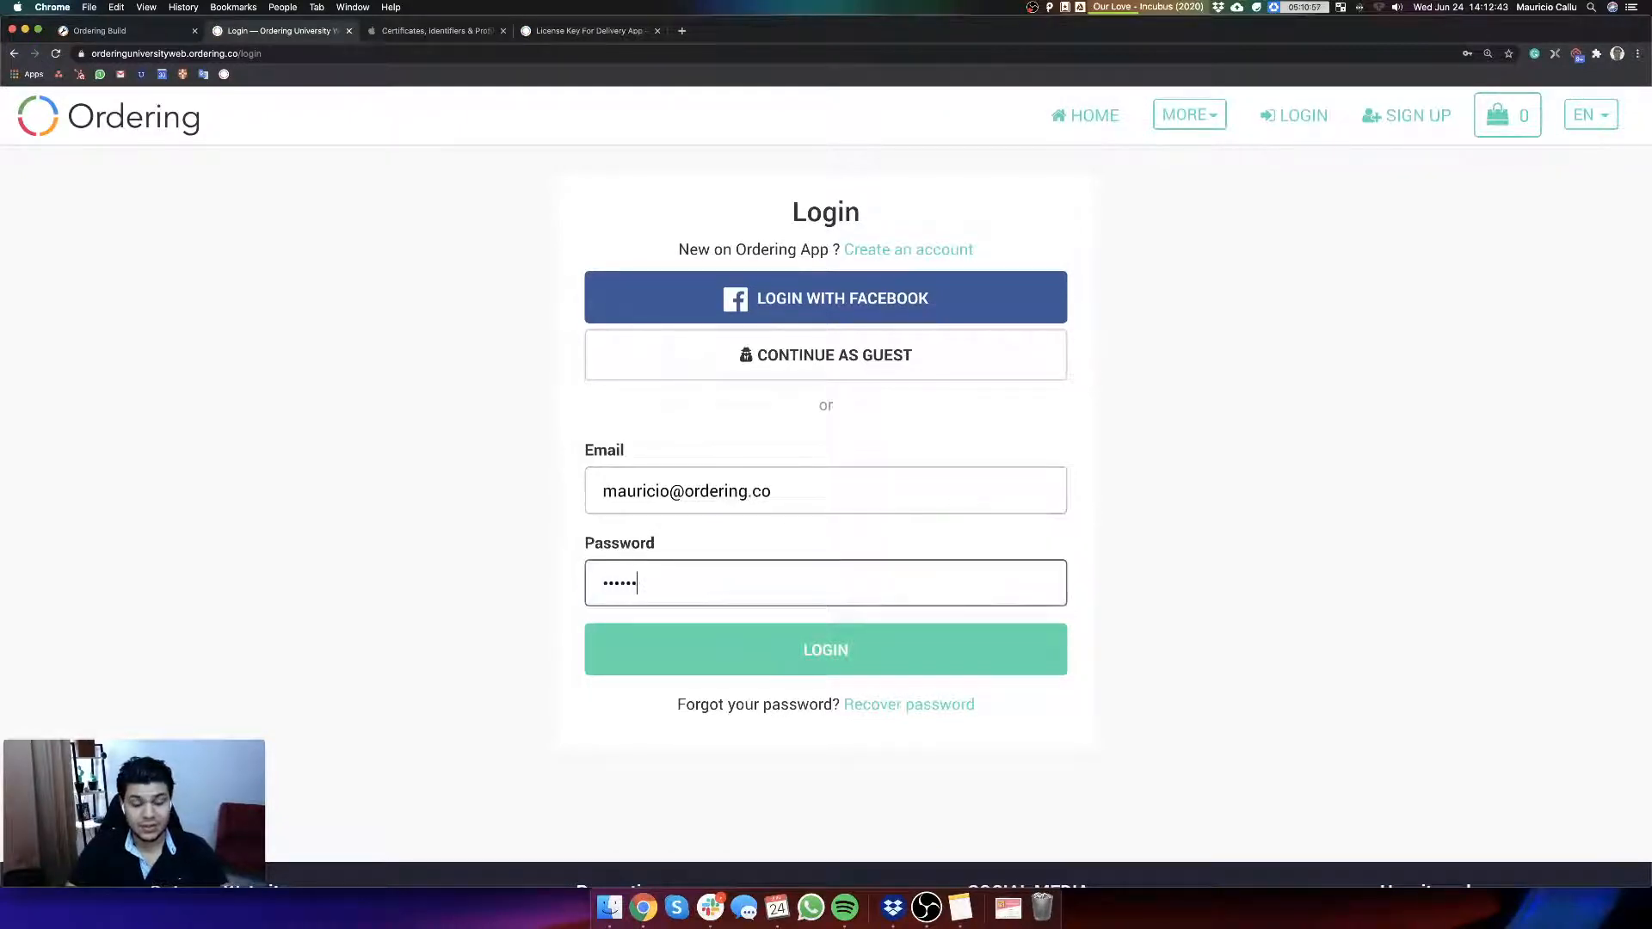
key(Return)
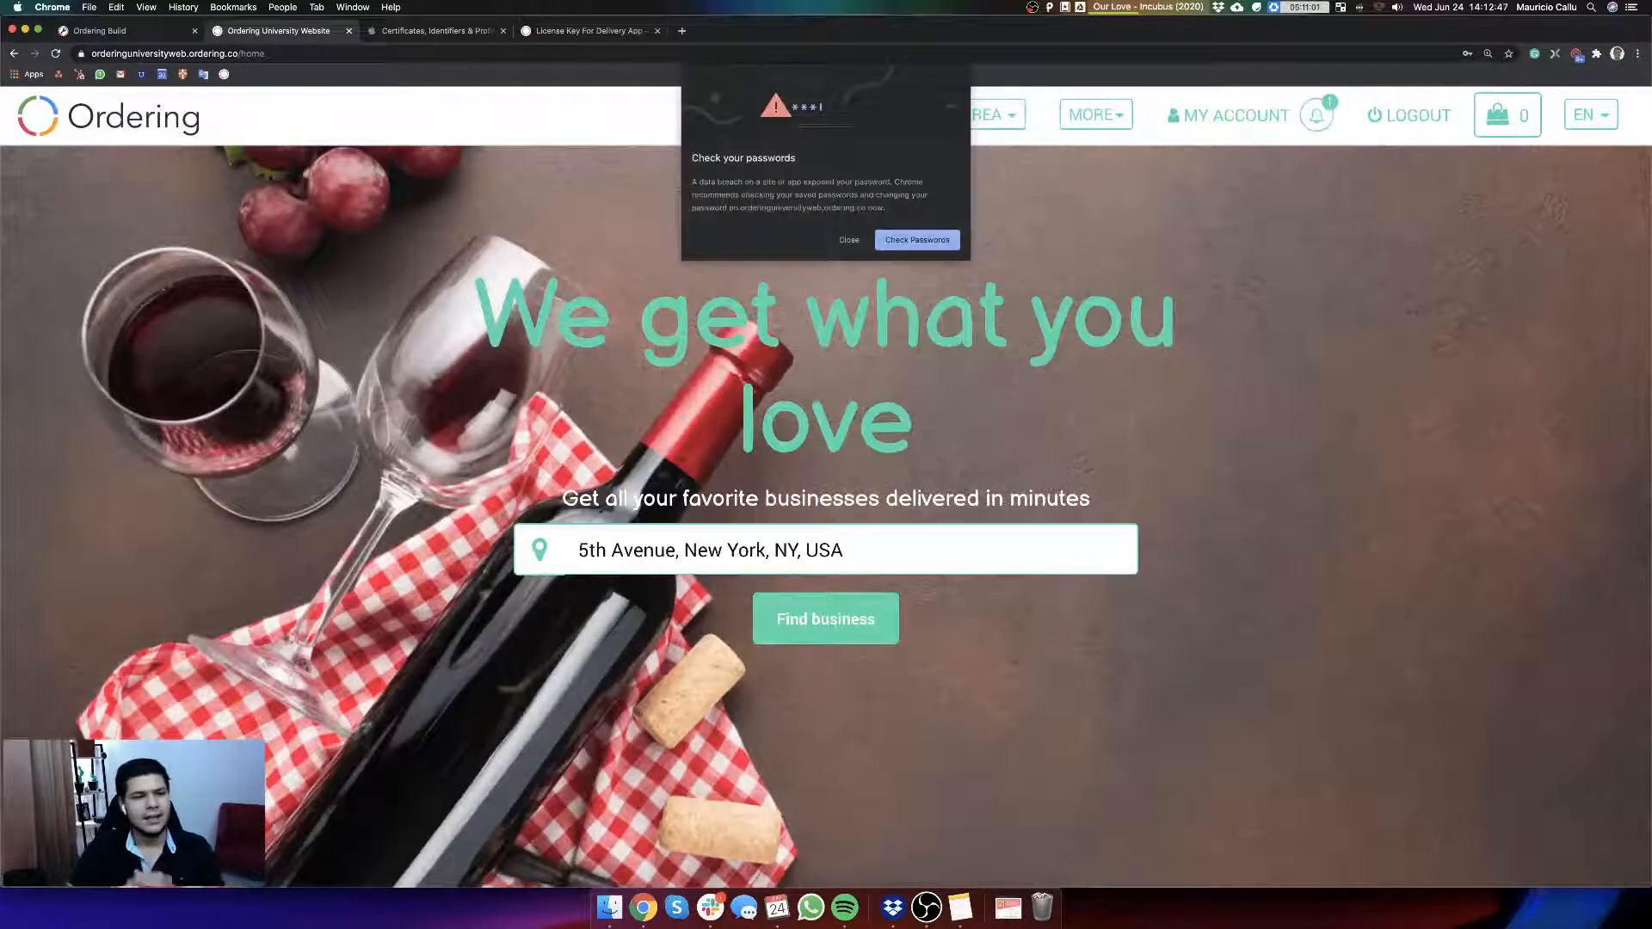
click(847, 245)
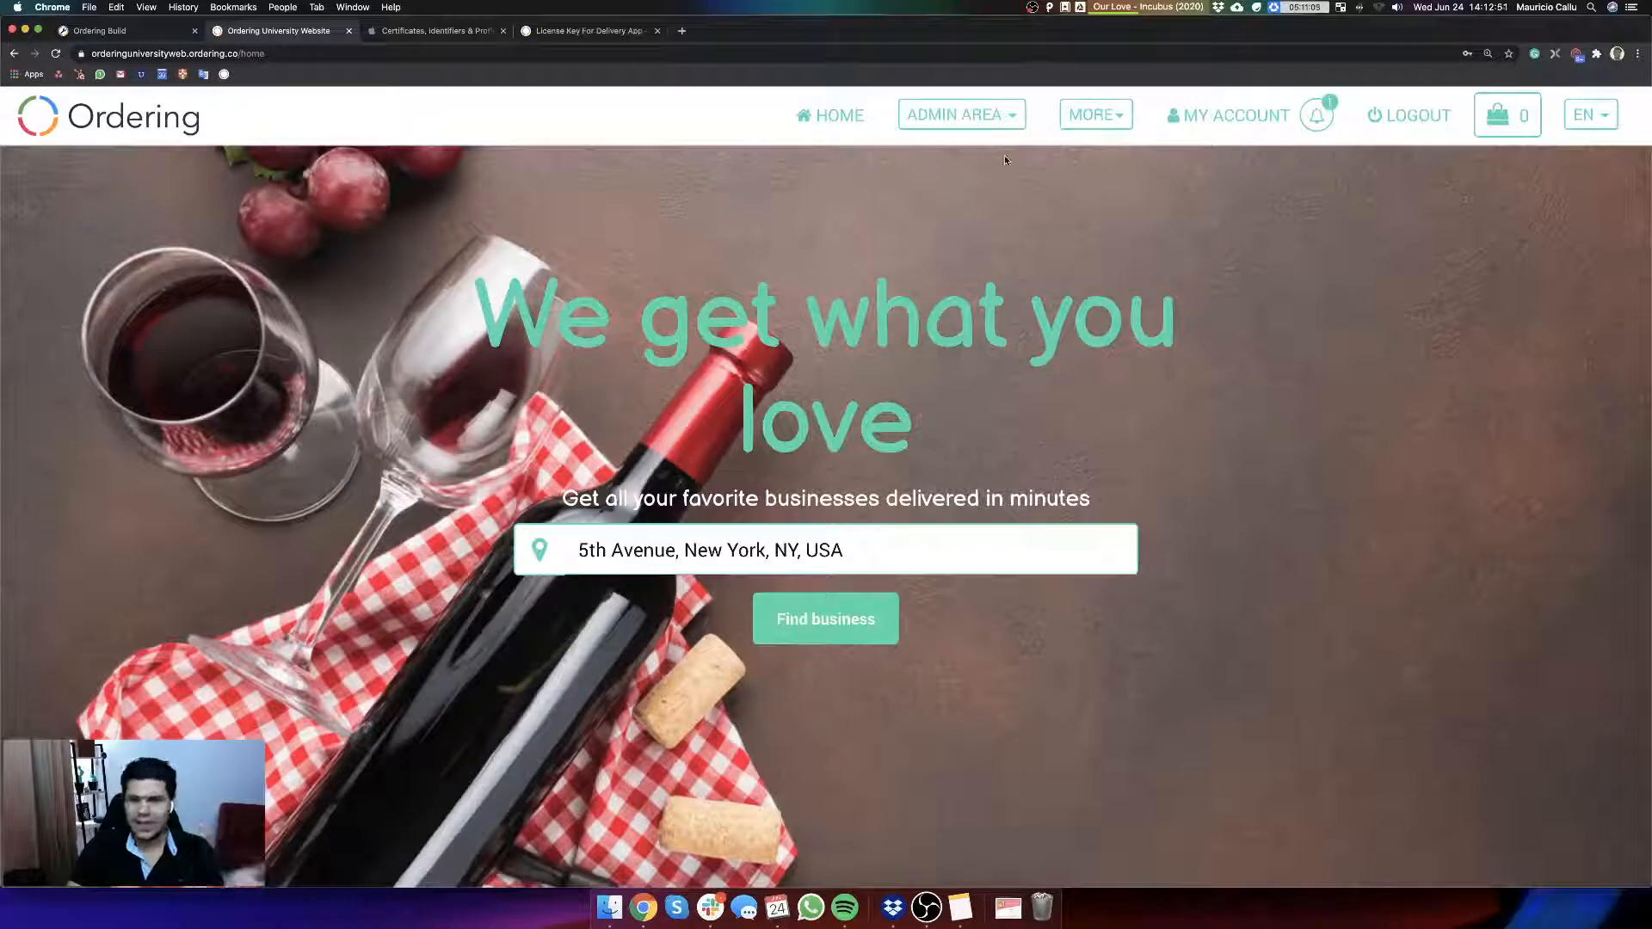
Step: Open the website's admin Settings page and look over the available configuration cards
click(1000, 120)
click(899, 418)
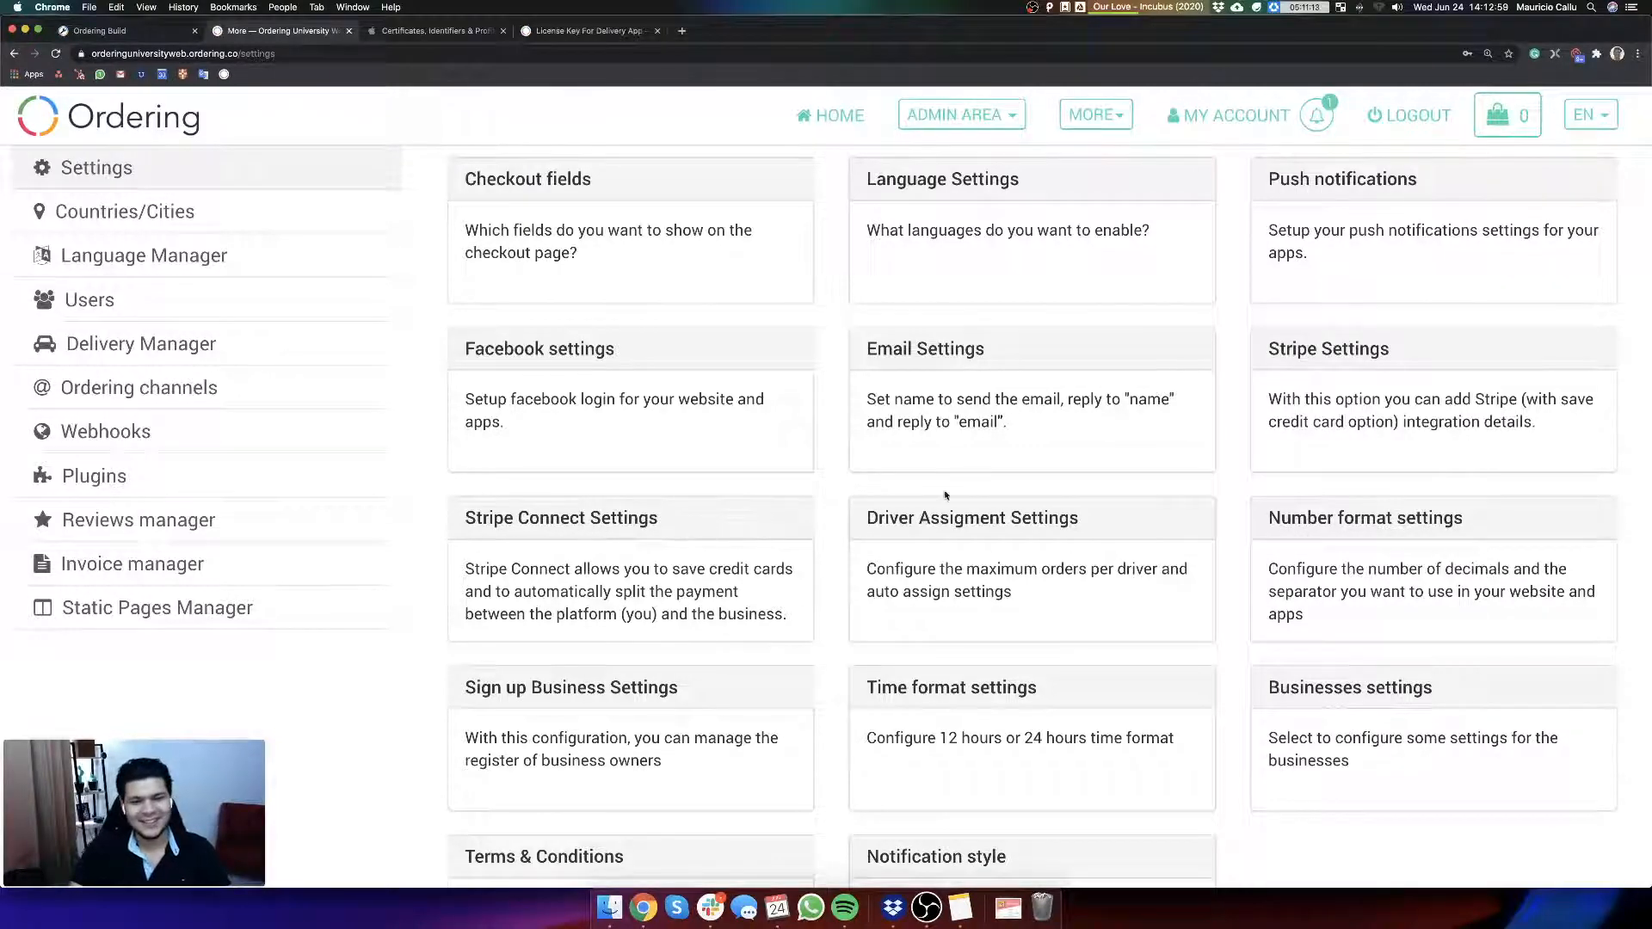
scroll(971, 576, down, 3)
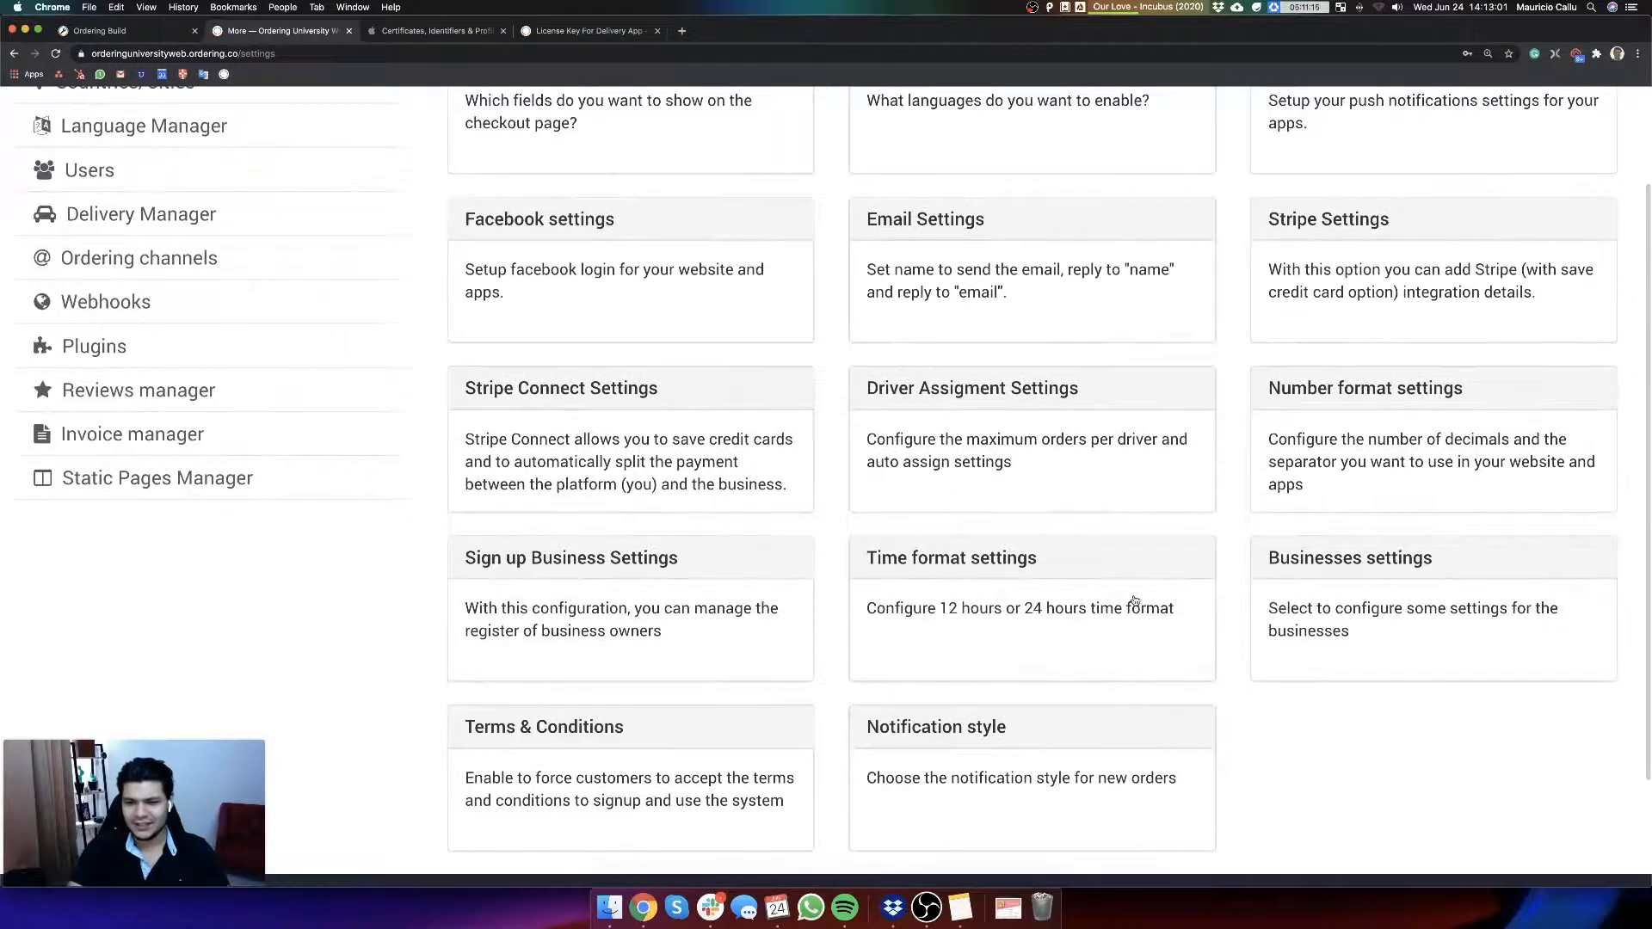
scroll(971, 576, up, 3)
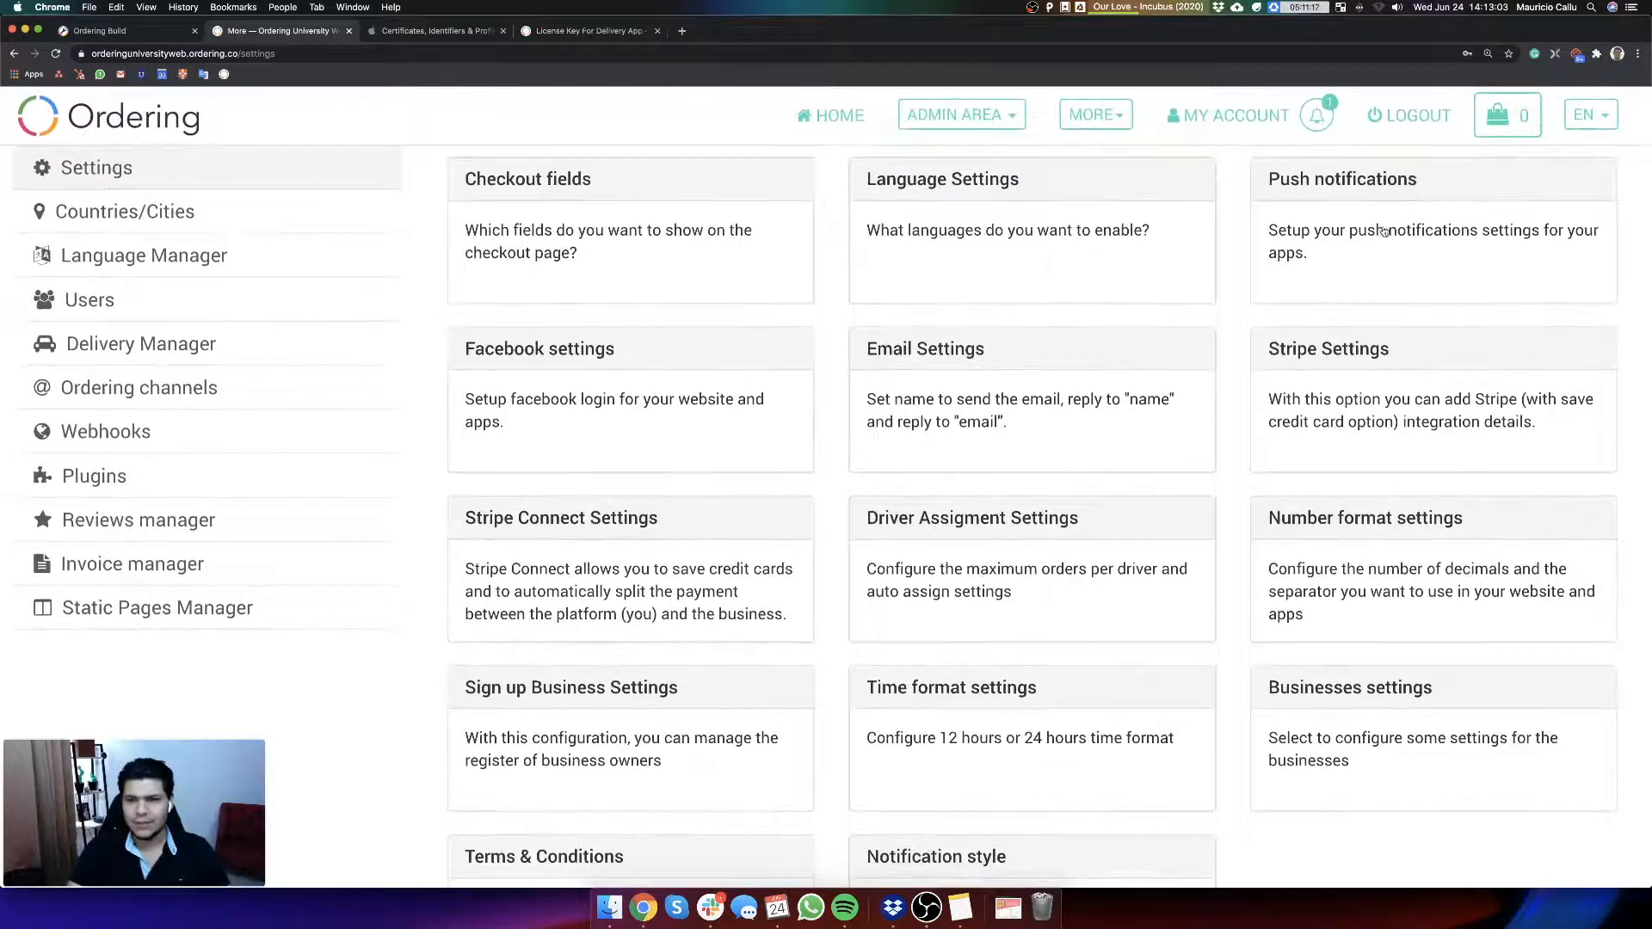
Step: Open the Push notifications settings, check the Driver section and select the empty DeliveryApp ID field under General
click(1384, 231)
click(800, 409)
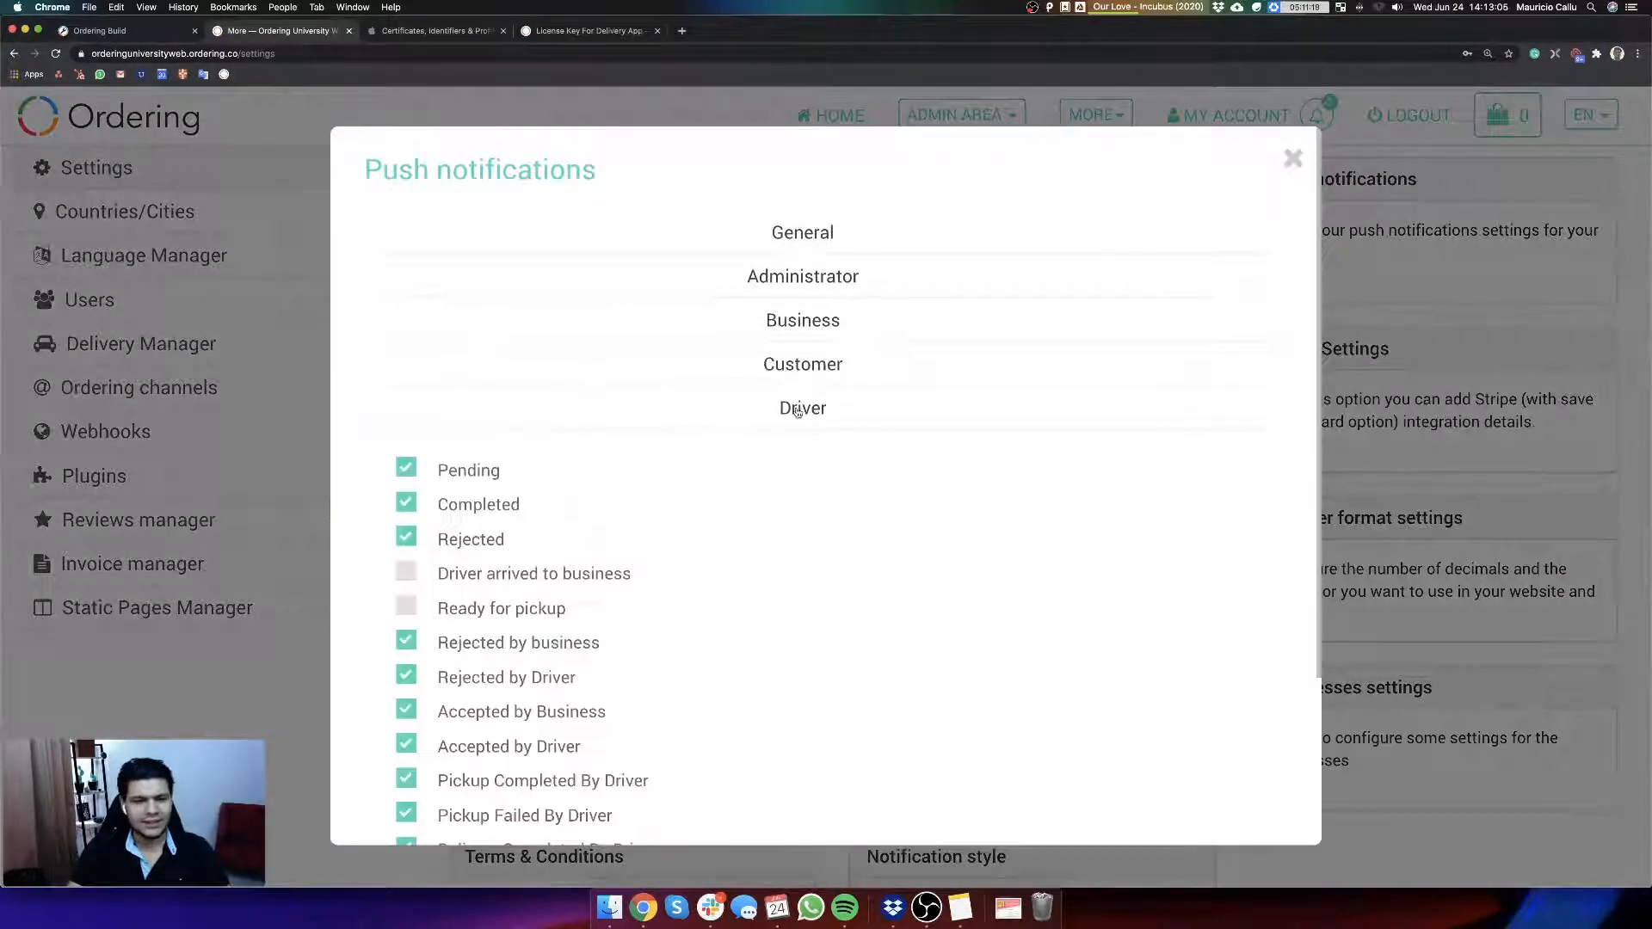
click(798, 243)
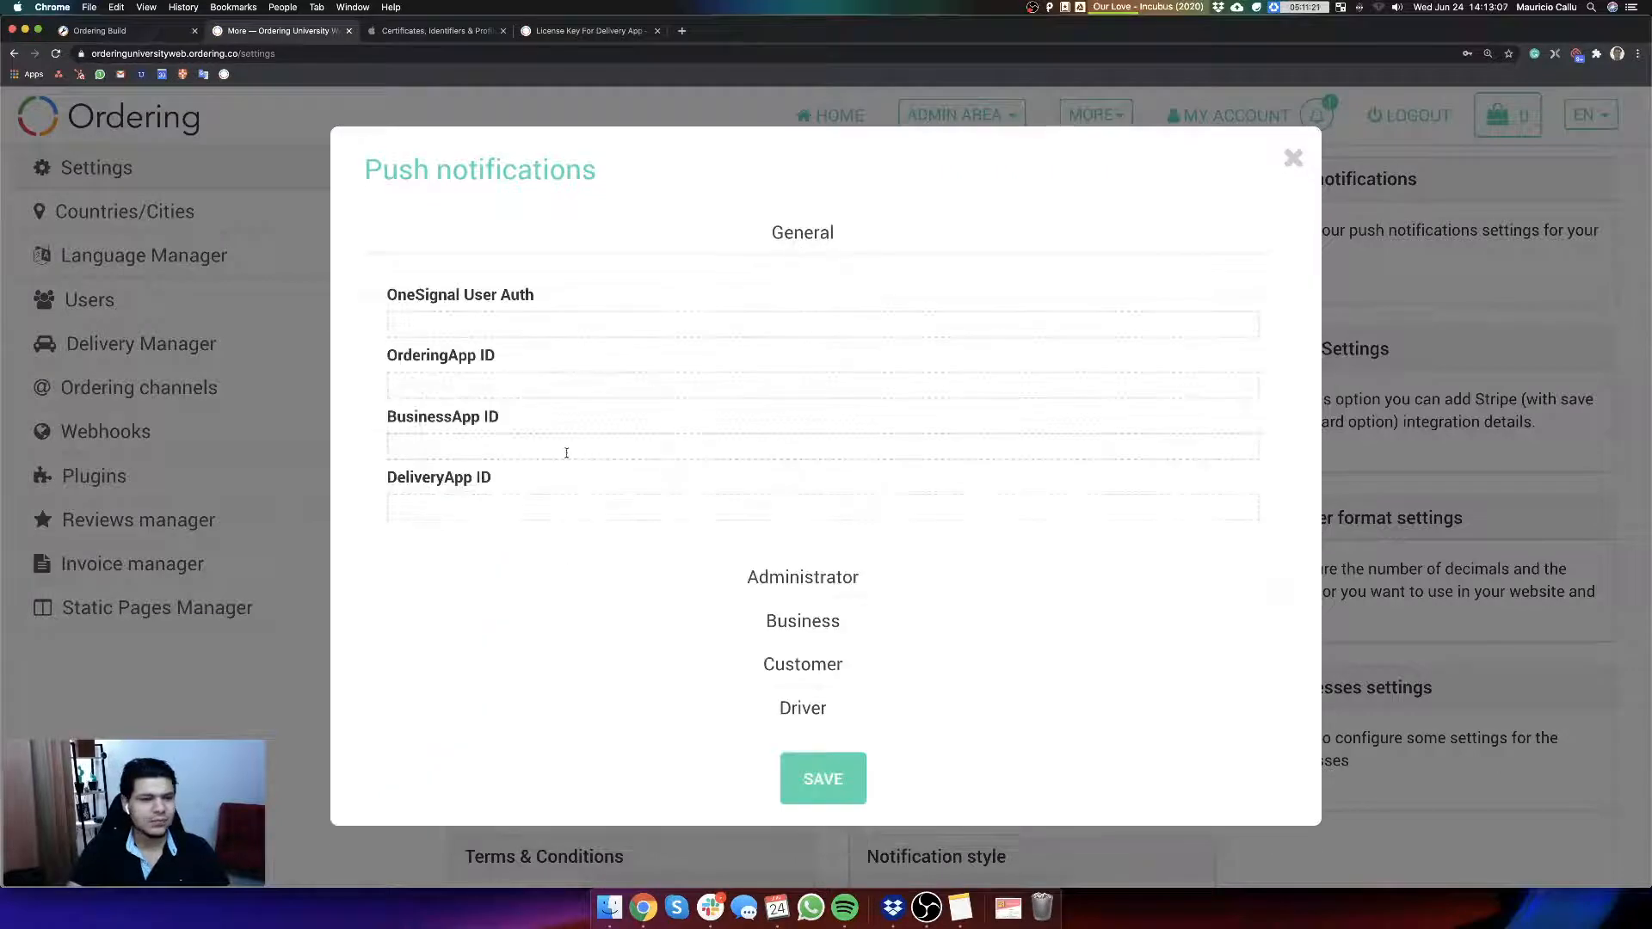
click(490, 507)
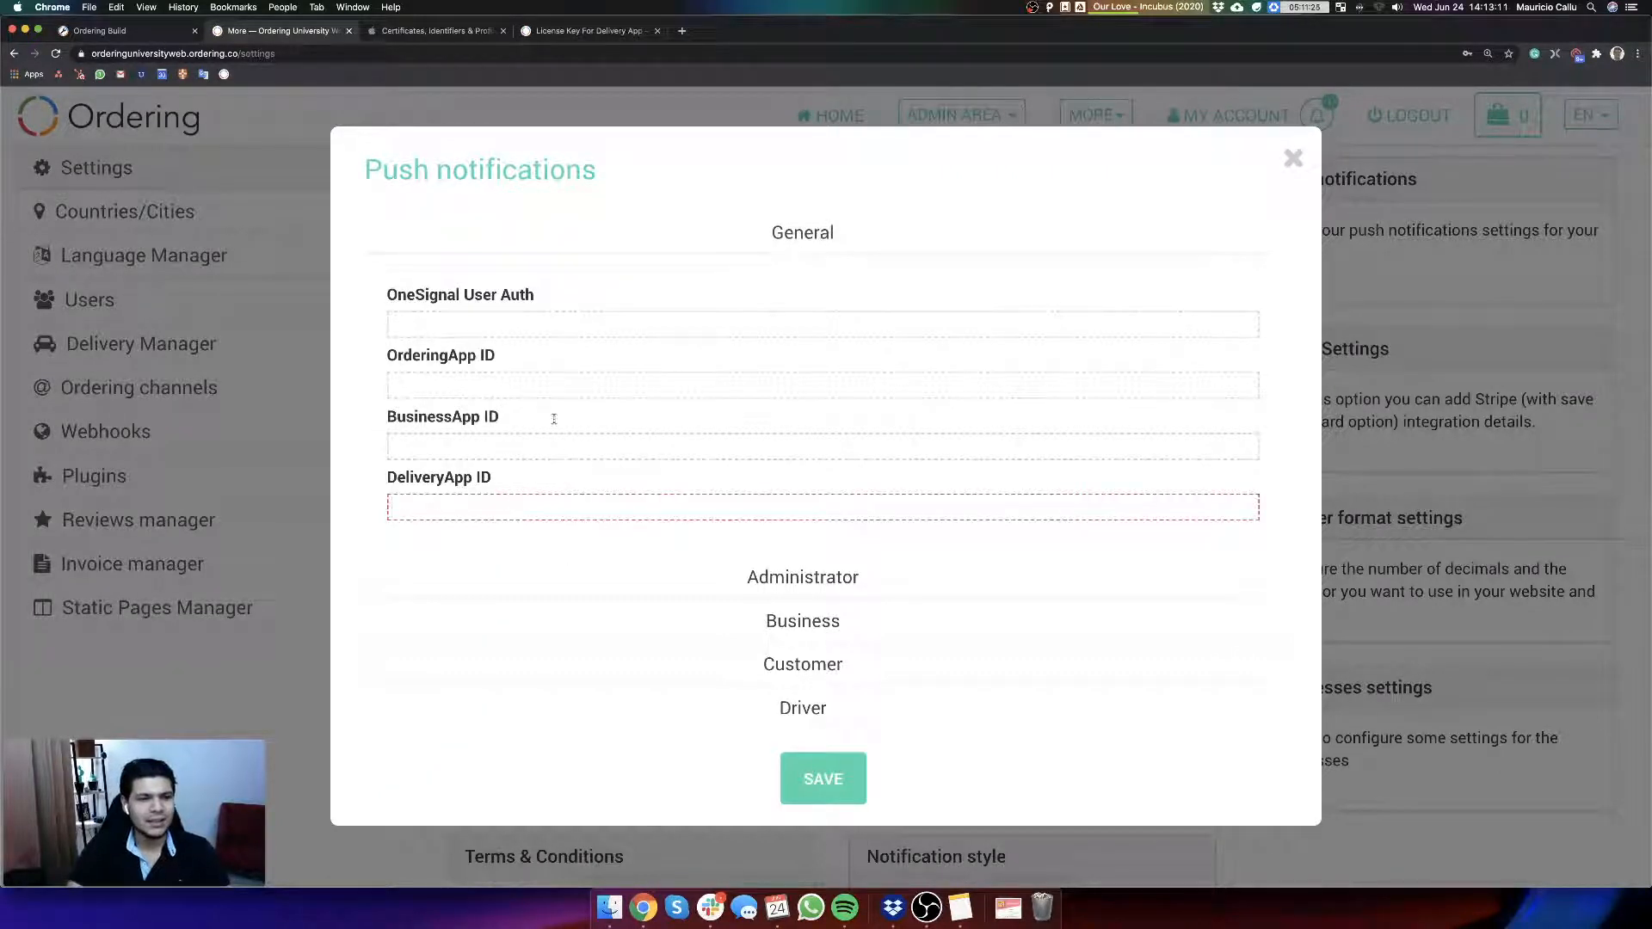
Step: Return to the Delivery App v4 settings in Ordering Build and place the cursor in the Orders load limit field
click(126, 32)
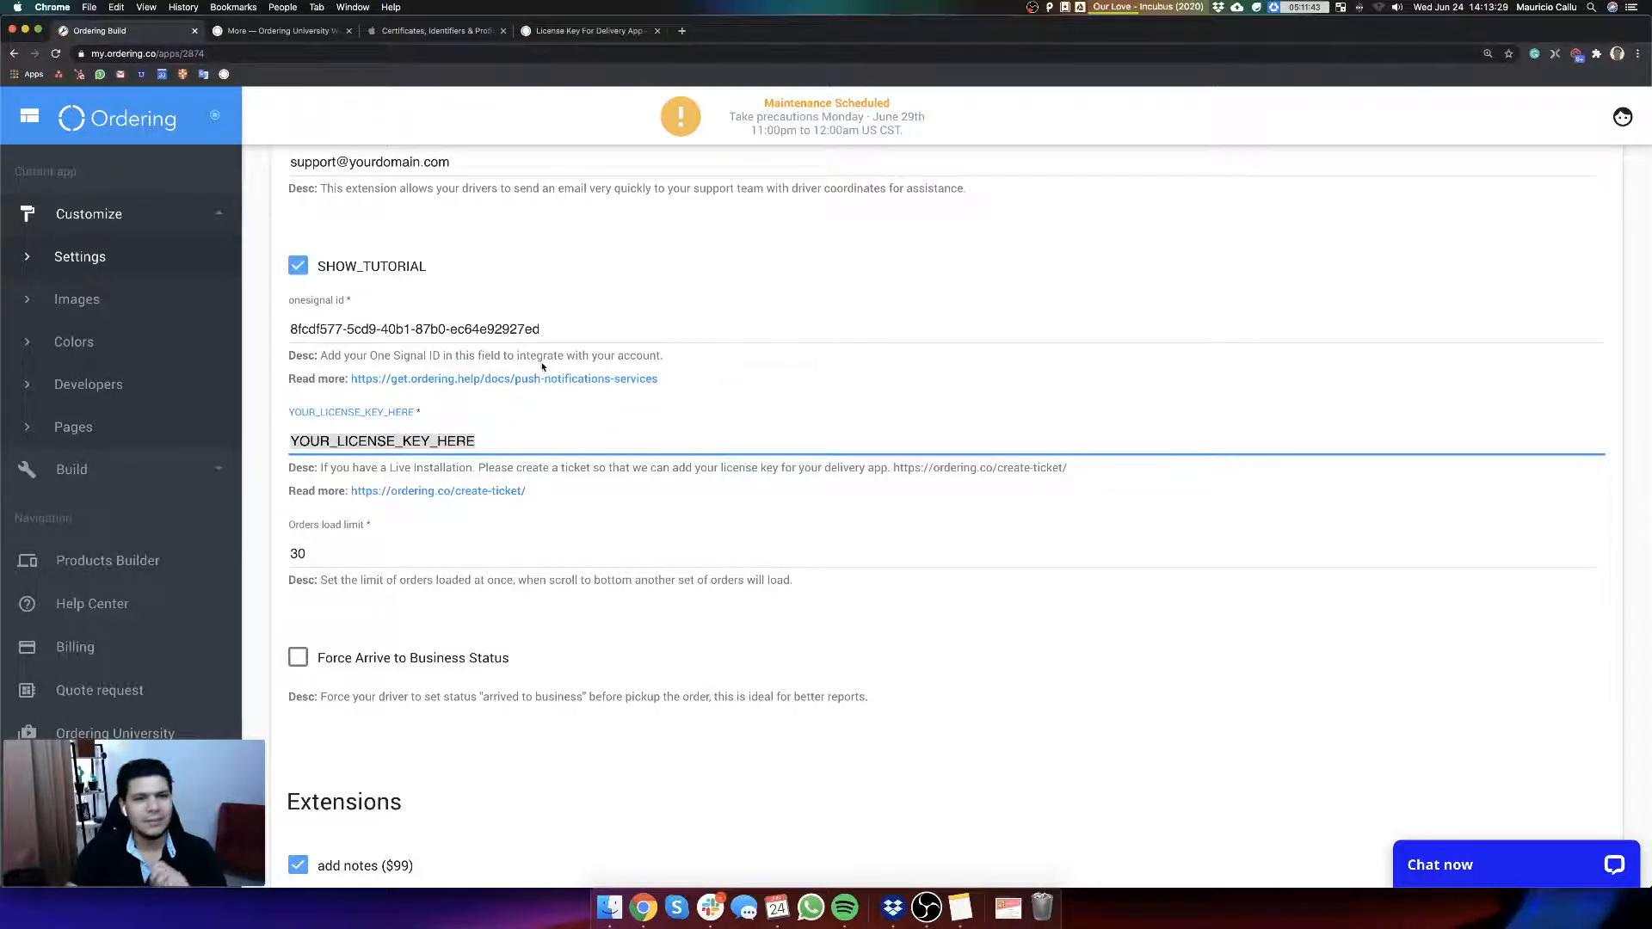
scroll(684, 465, down, 3)
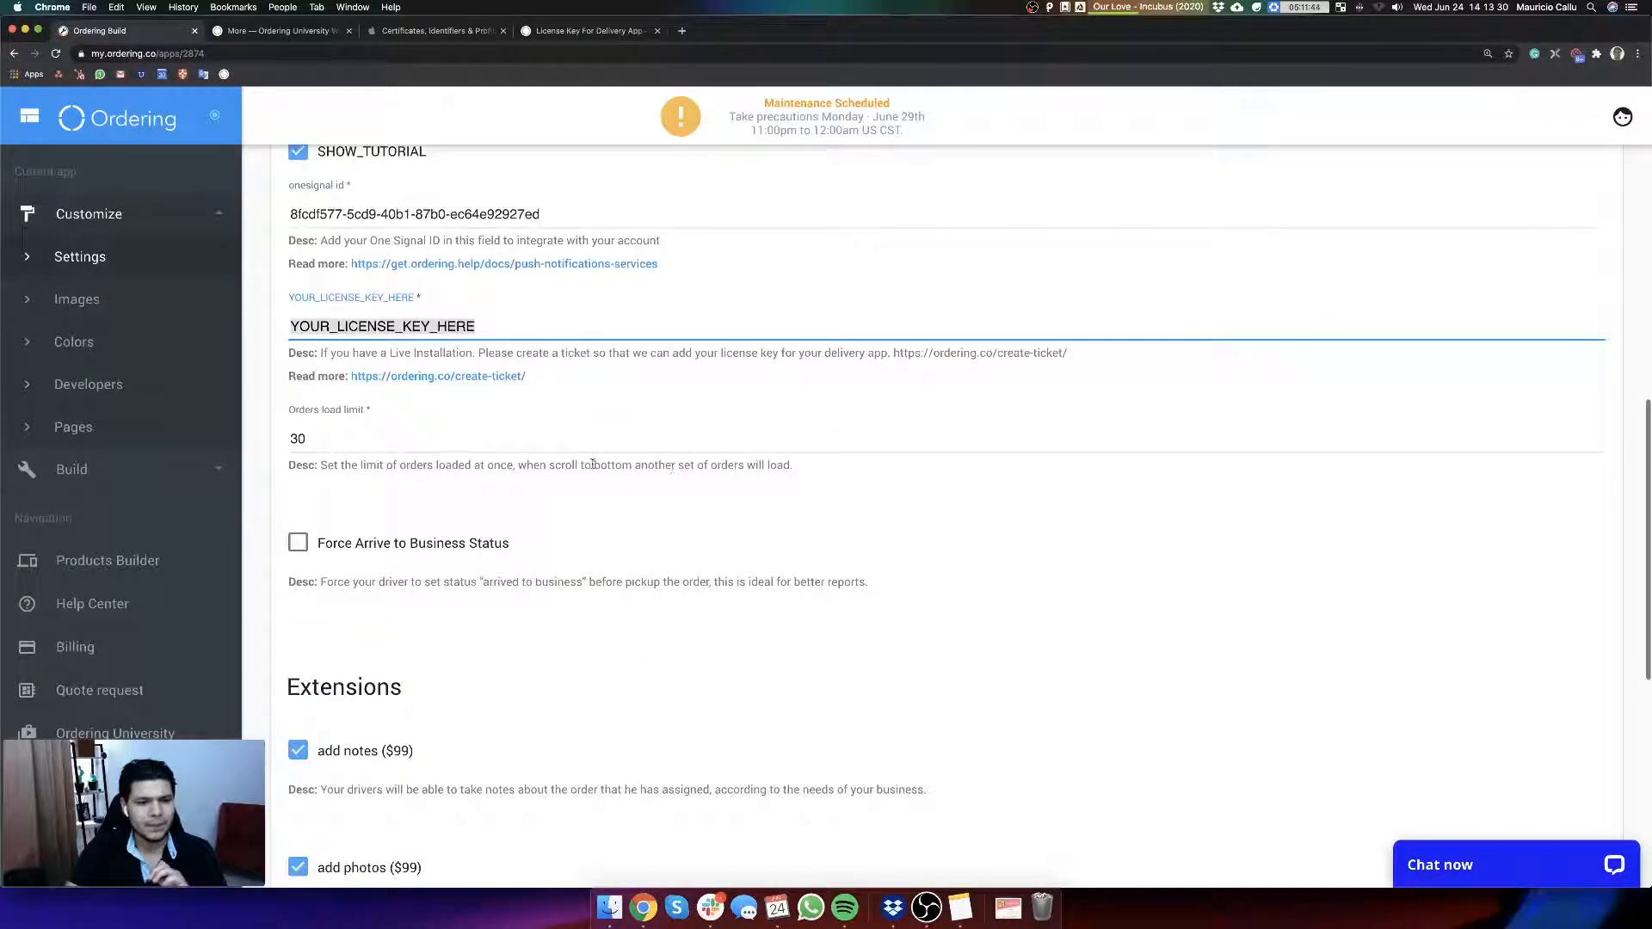
click(318, 439)
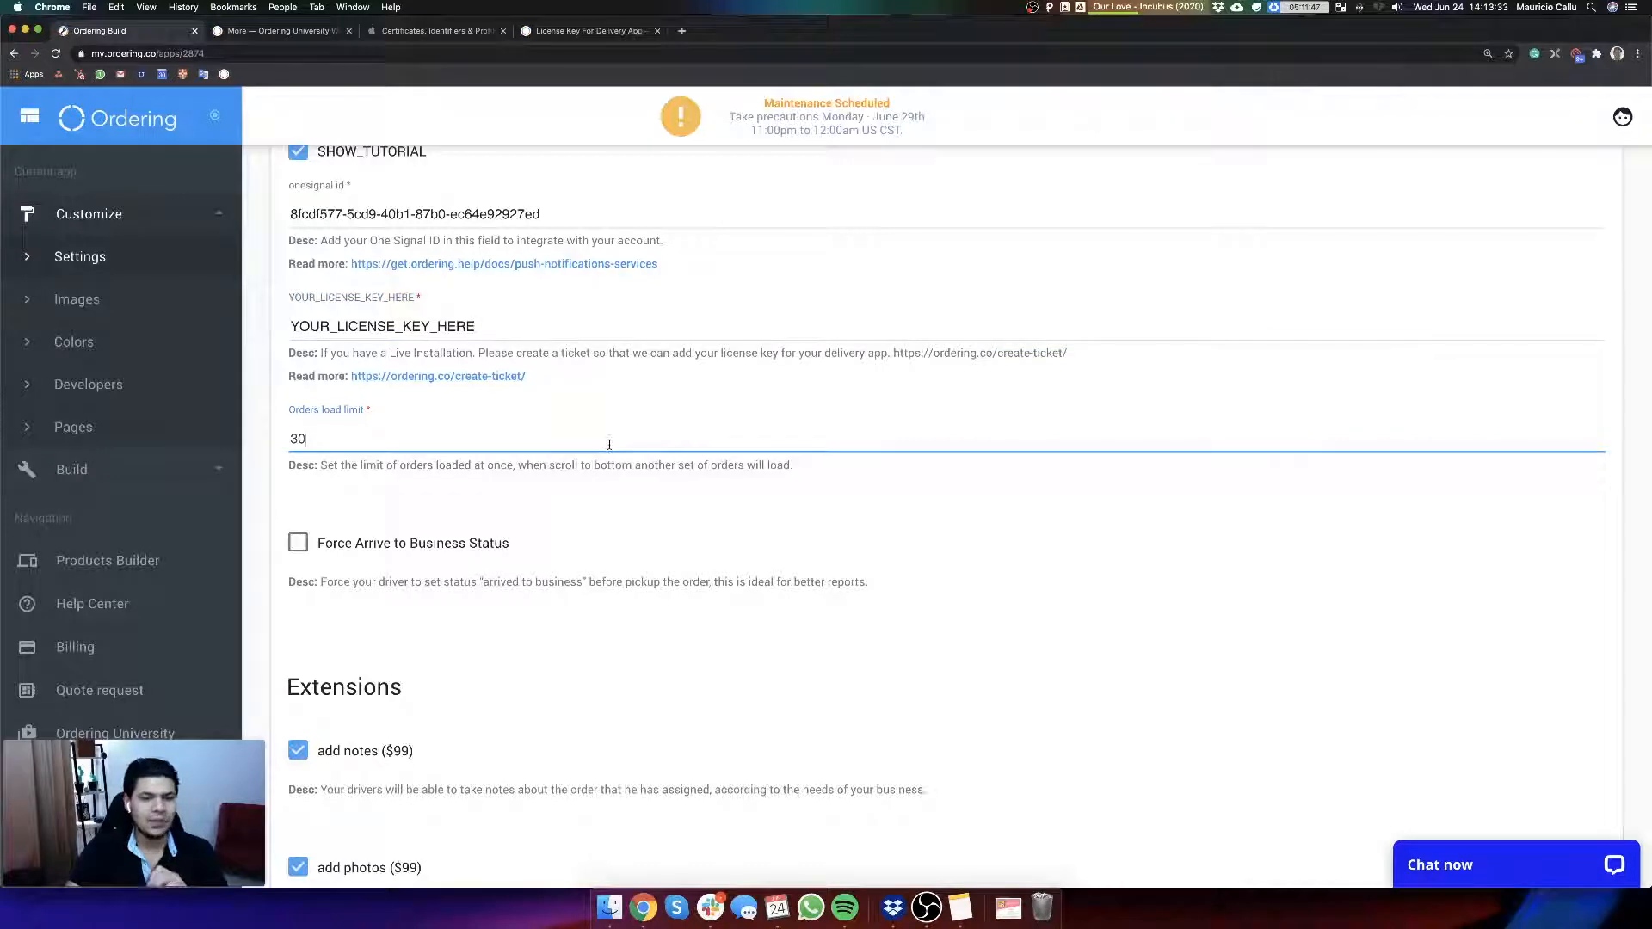
Step: Open the Delivery App demo at deliveryapp.ordering.co in a new browser tab
click(682, 31)
text(delivery)
key(BackSpace)
key(BackSpace)
key(BackSpace)
key(BackSpace)
key(BackSpace)
key(BackSpace)
key(BackSpace)
key(BackSpace)
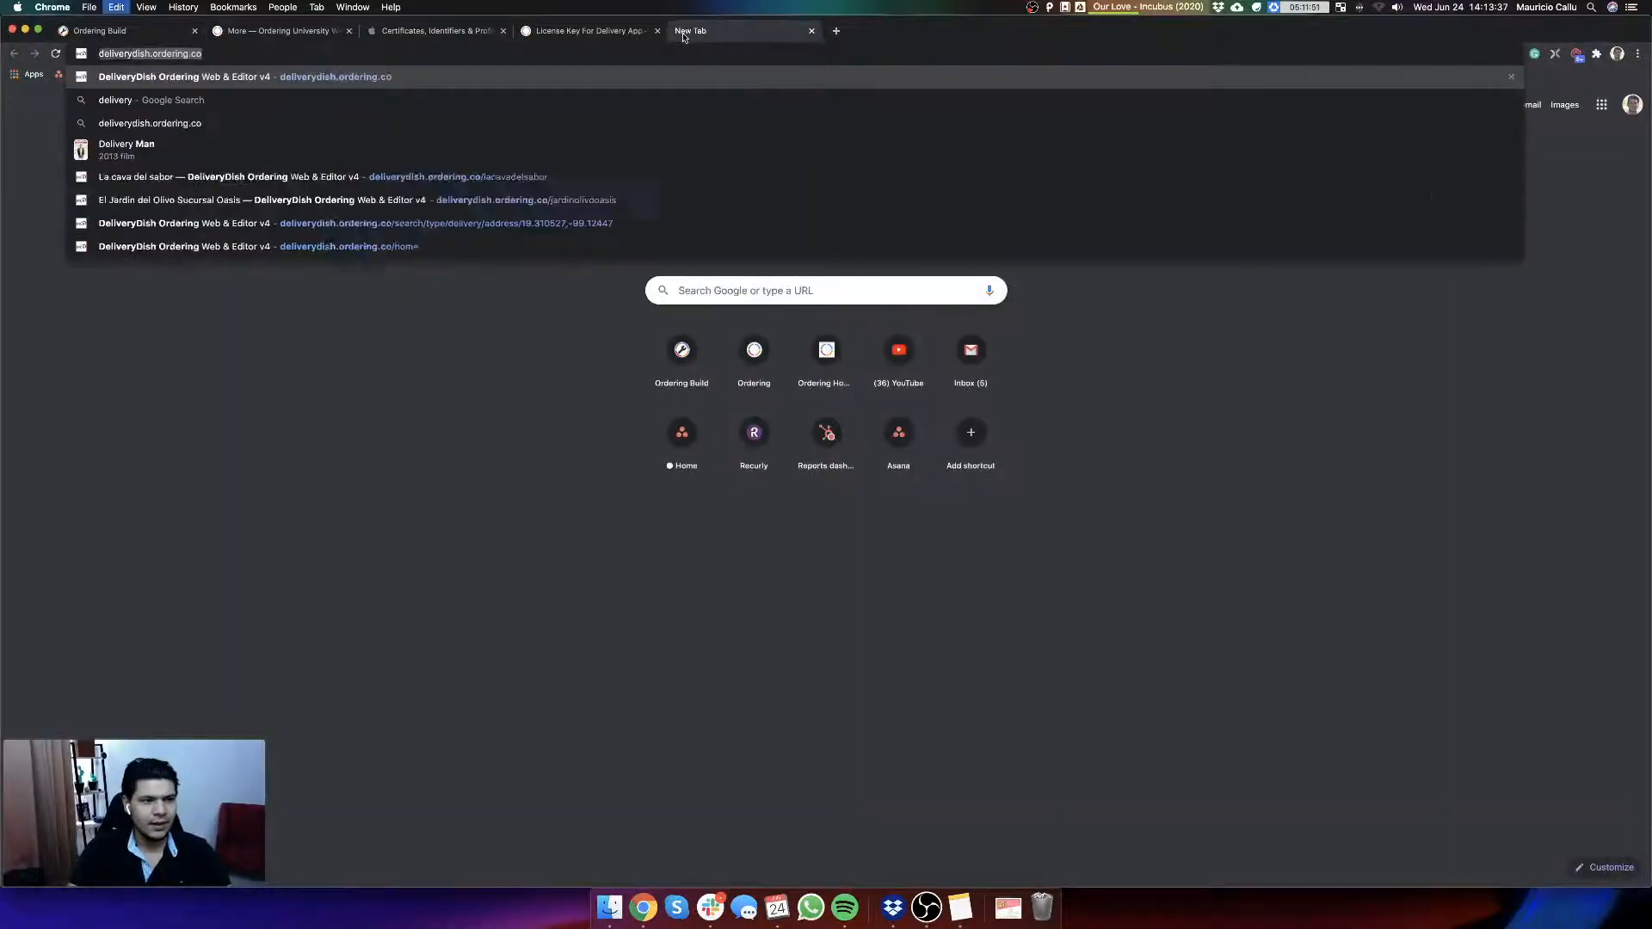
text(river,)
key(BackSpace)
key(BackSpace)
key(BackSpace)
key(BackSpace)
key(BackSpace)
key(BackSpace)
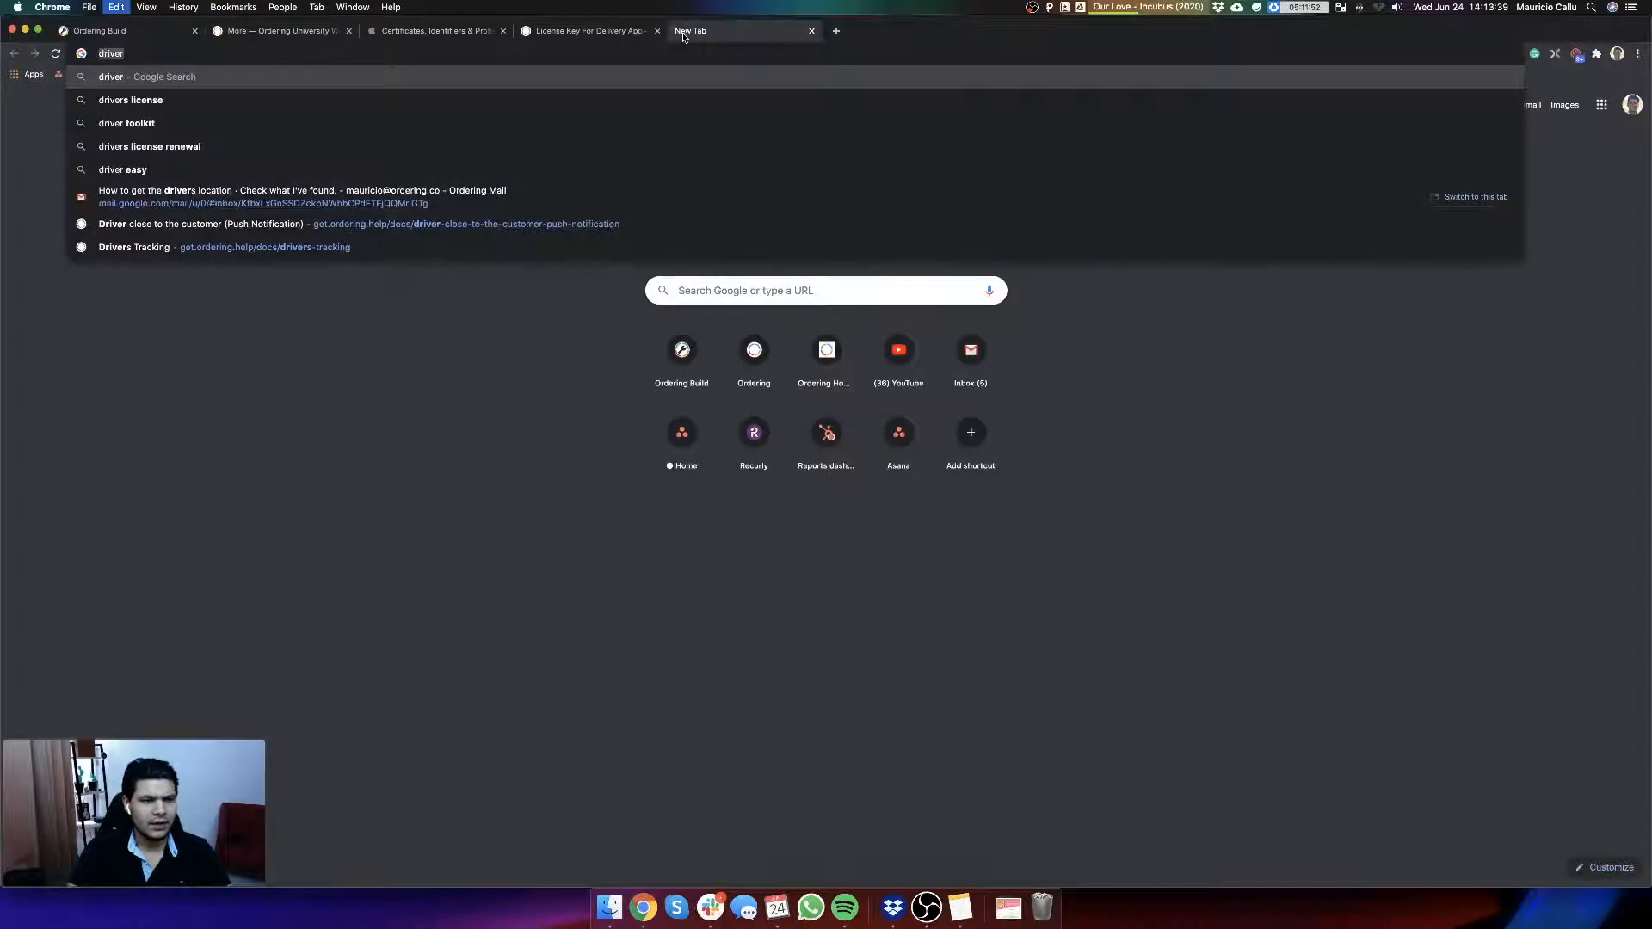
text(eliveryapp)
key(Return)
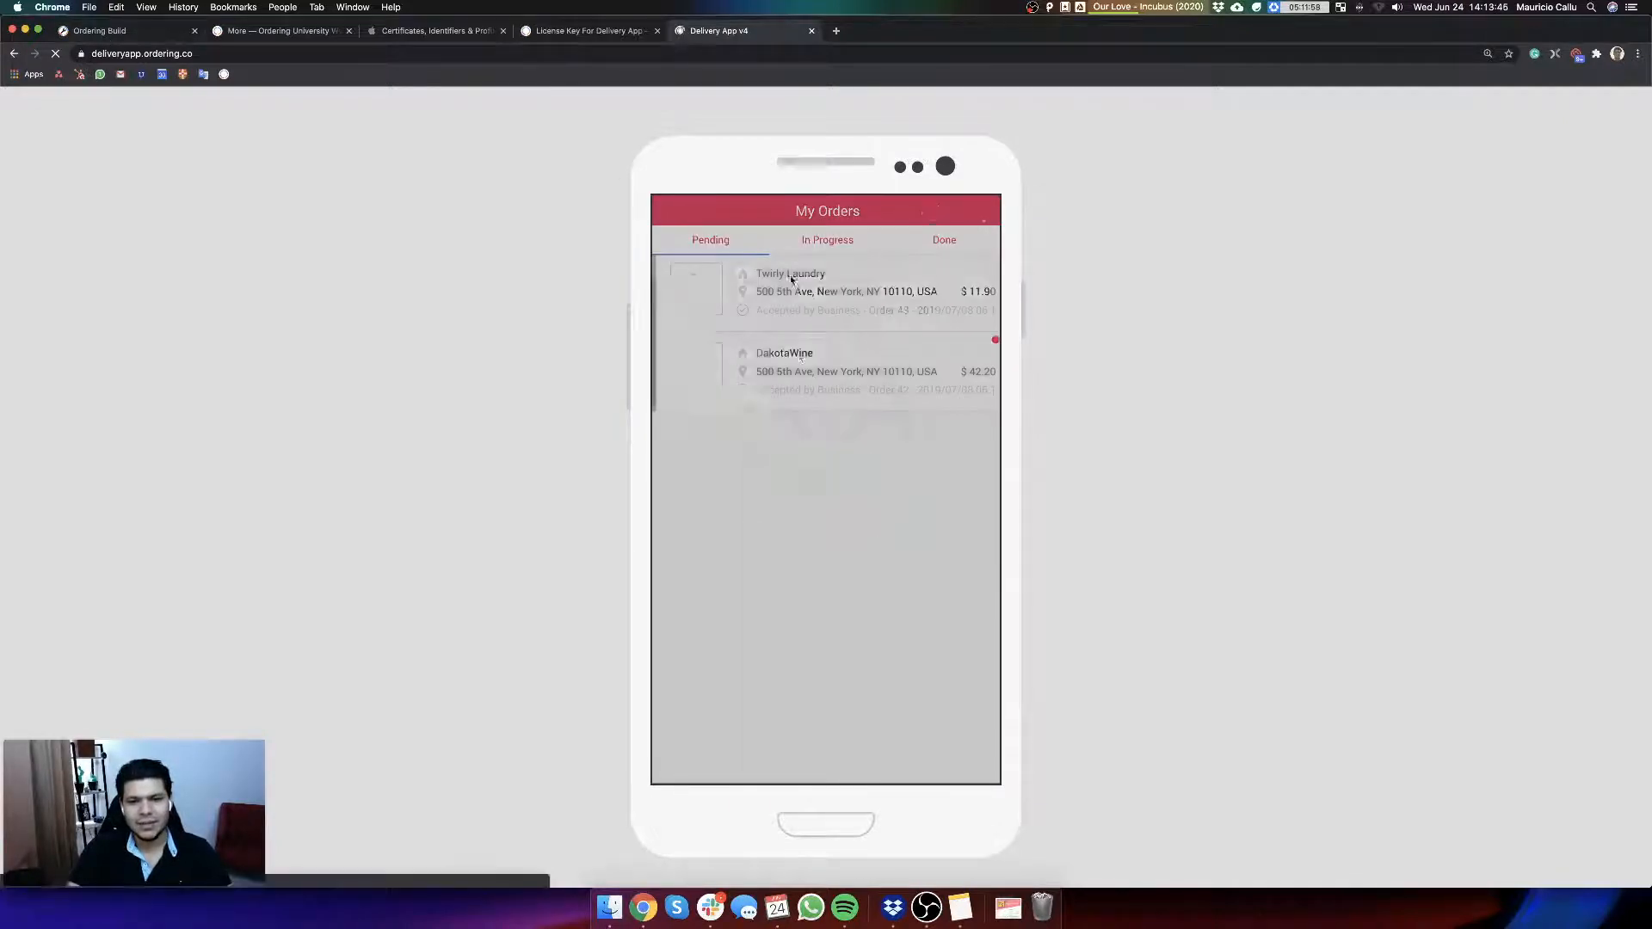
Step: Compare the demo's My Orders list with the Orders load limit and Force Arrive to Business Status settings in Ordering Build
click(140, 31)
click(719, 31)
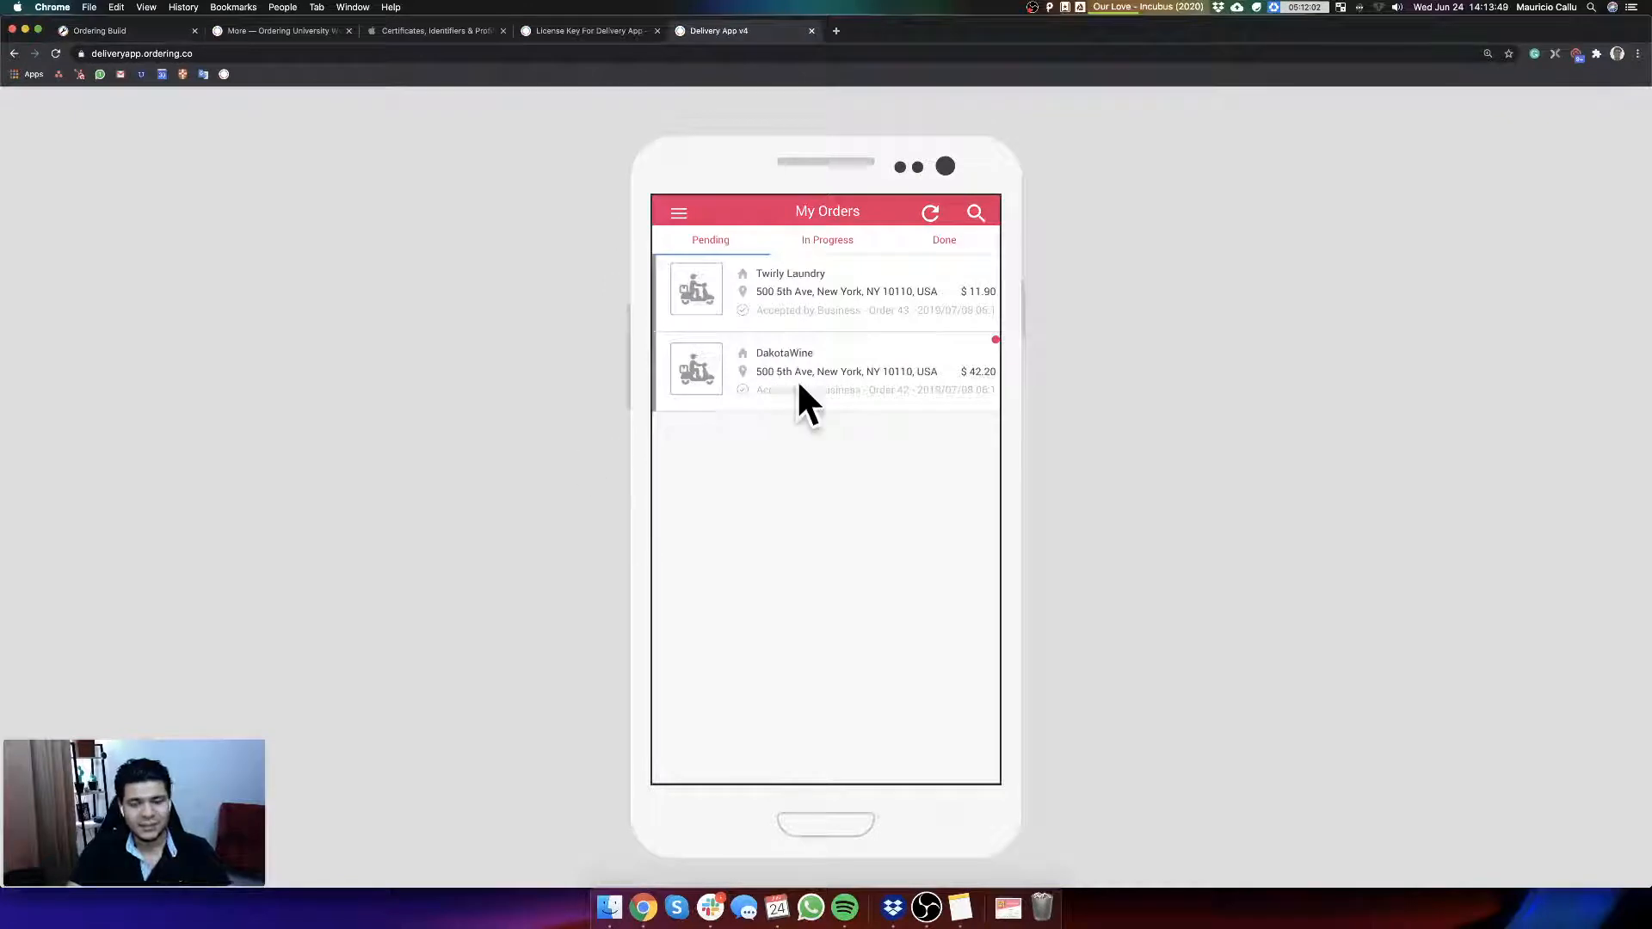
click(103, 34)
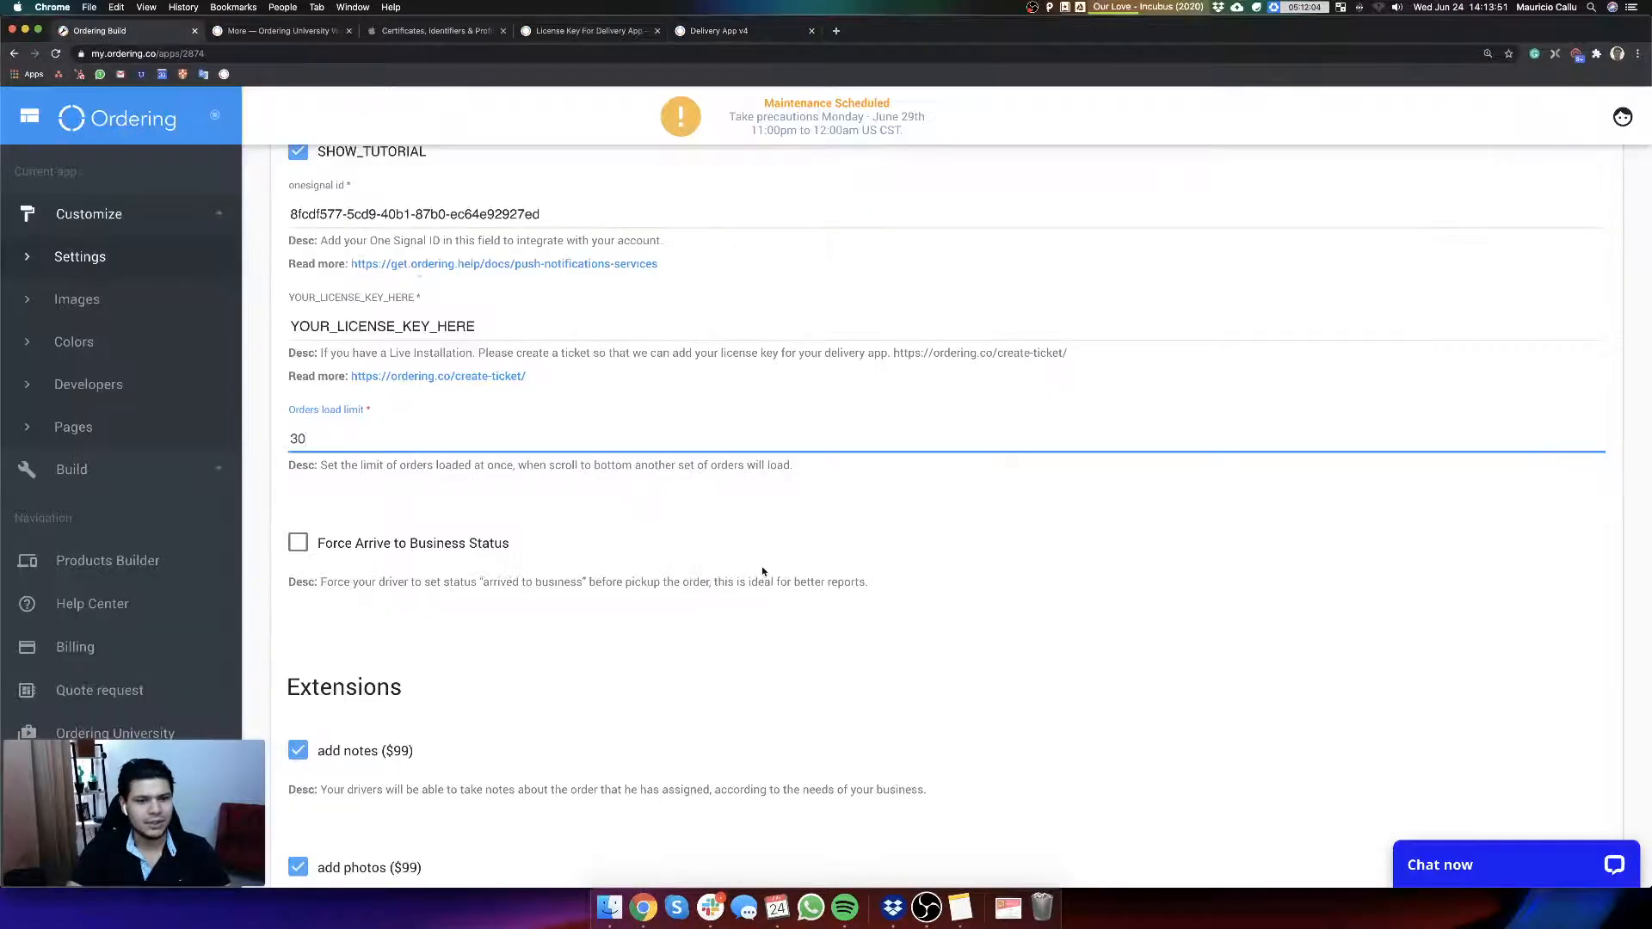
scroll(771, 573, down, 3)
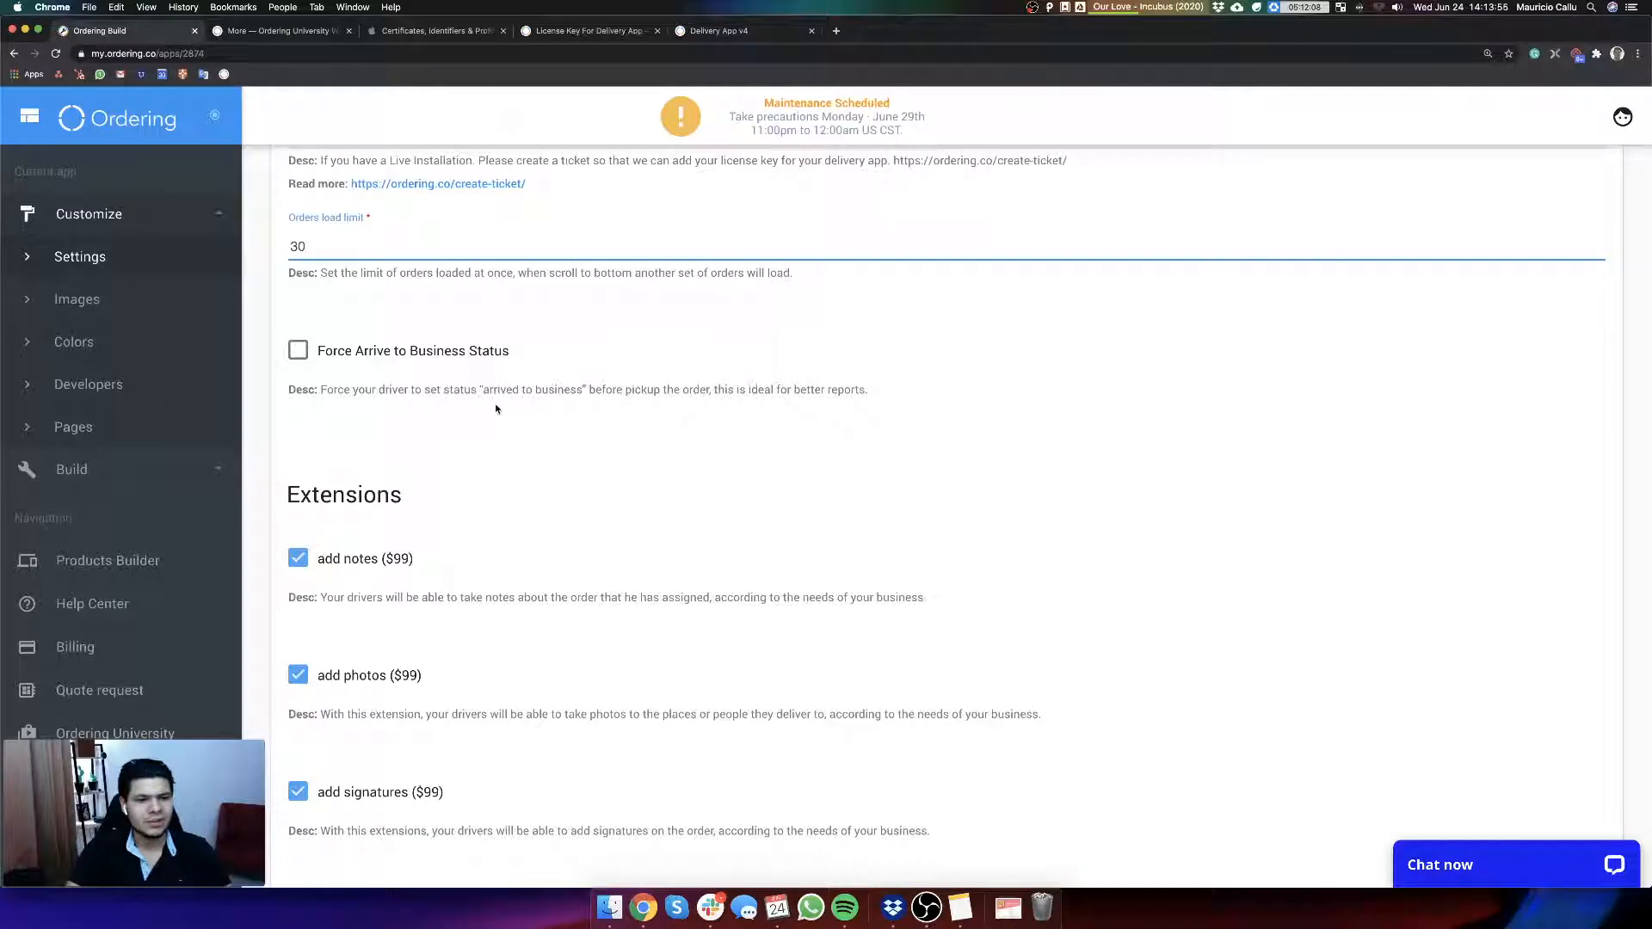
Step: Open the pending Twirly Laundry order in the Delivery App demo, accept it and locate the Arrived to Business option
click(709, 26)
click(815, 297)
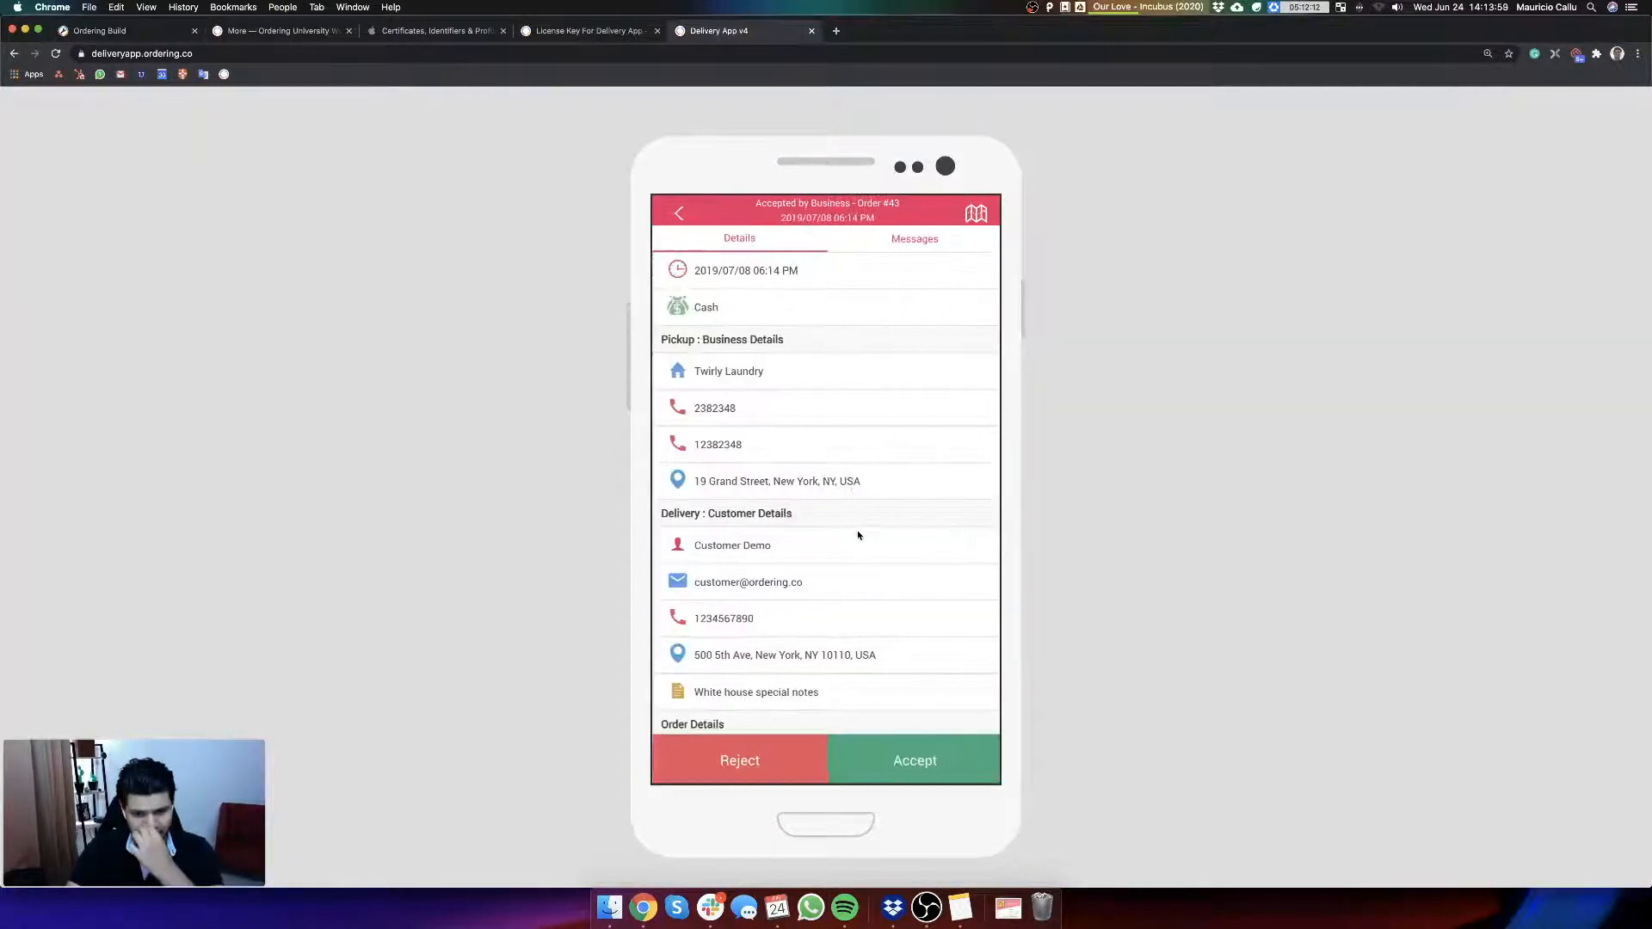
scroll(852, 490, down, 3)
click(915, 759)
click(827, 640)
click(827, 681)
click(827, 602)
click(847, 529)
scroll(854, 632, down, 3)
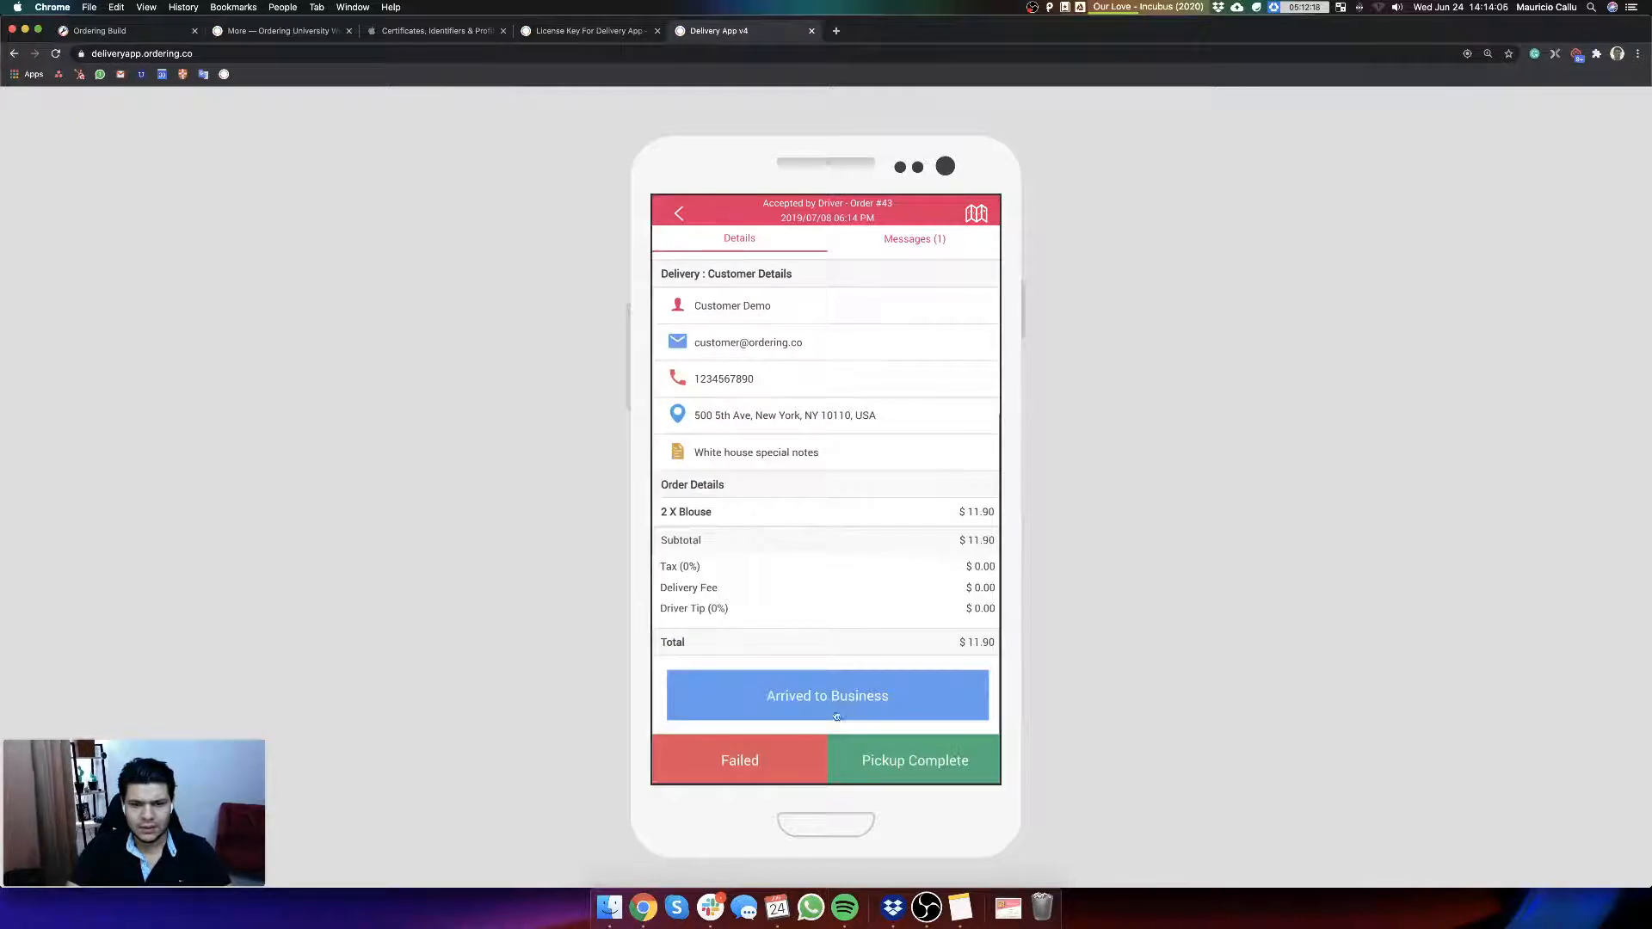
Step: Review the Extensions list in the Delivery App v4 settings and return to the accepted order in the demo
click(135, 37)
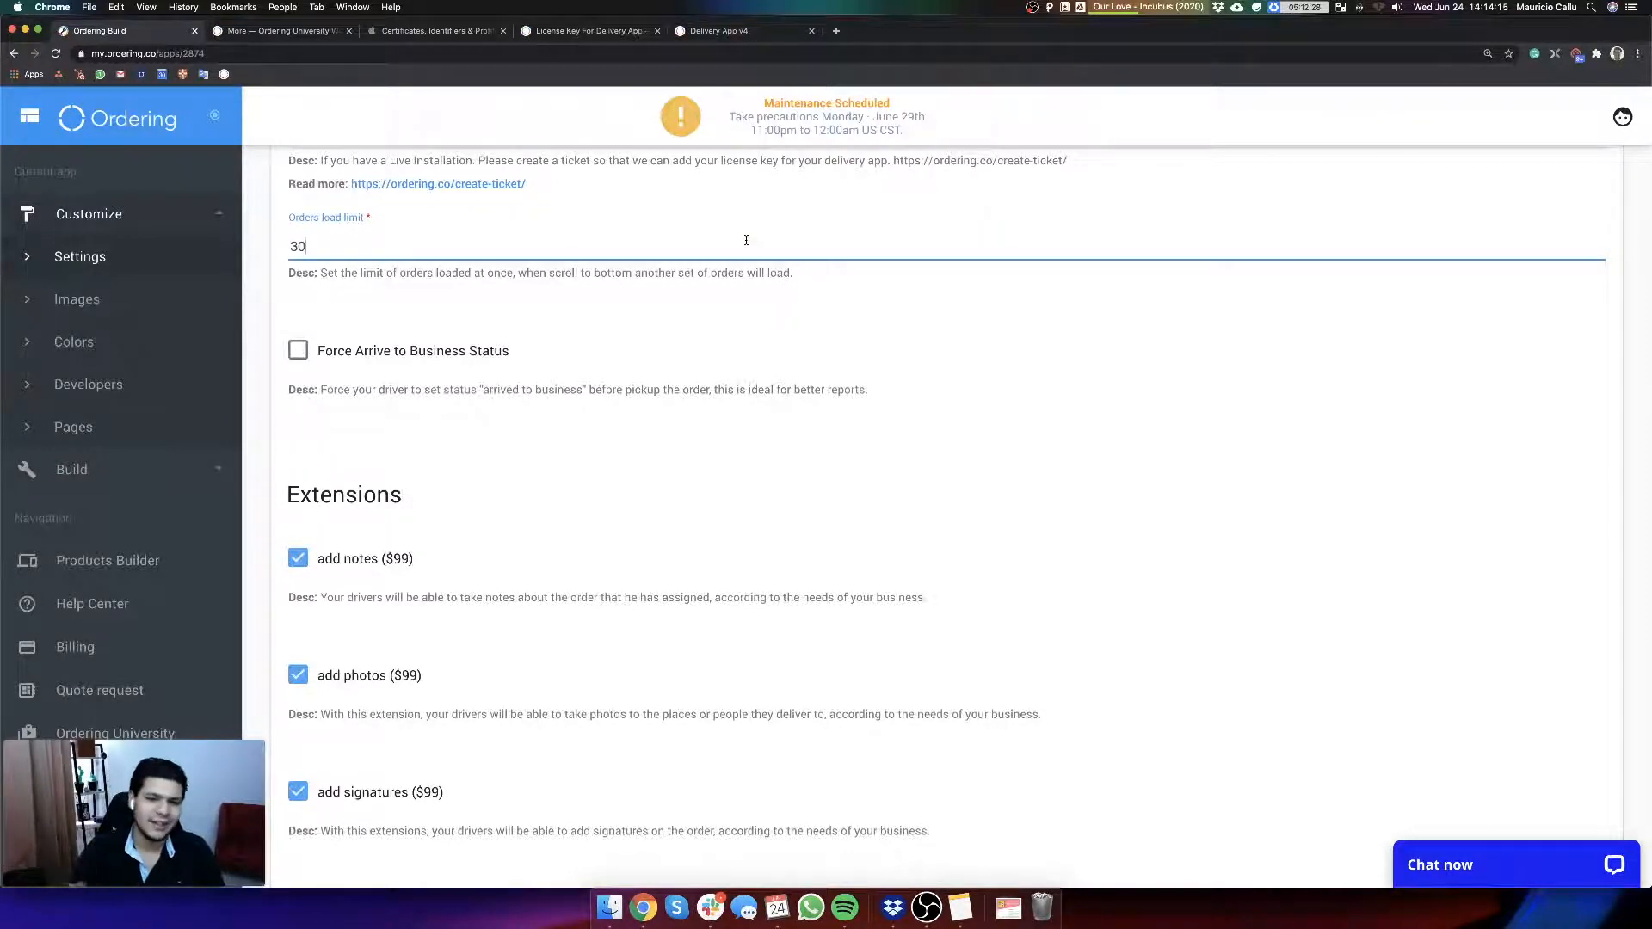
scroll(767, 383, down, 5)
scroll(767, 382, up, 2)
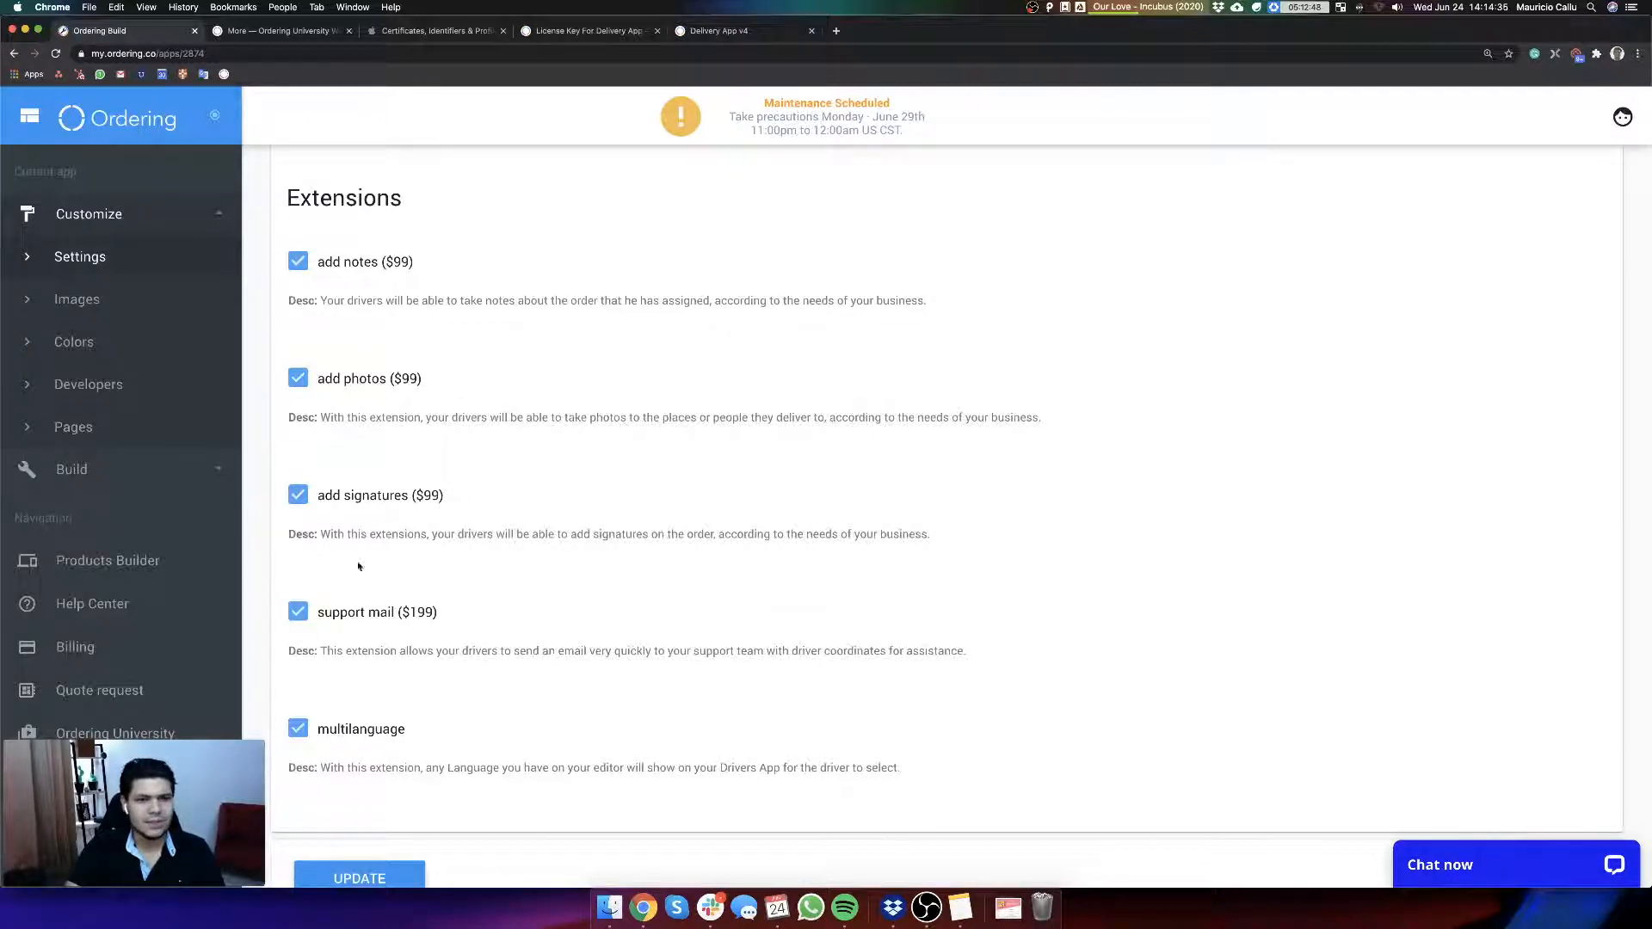
click(721, 30)
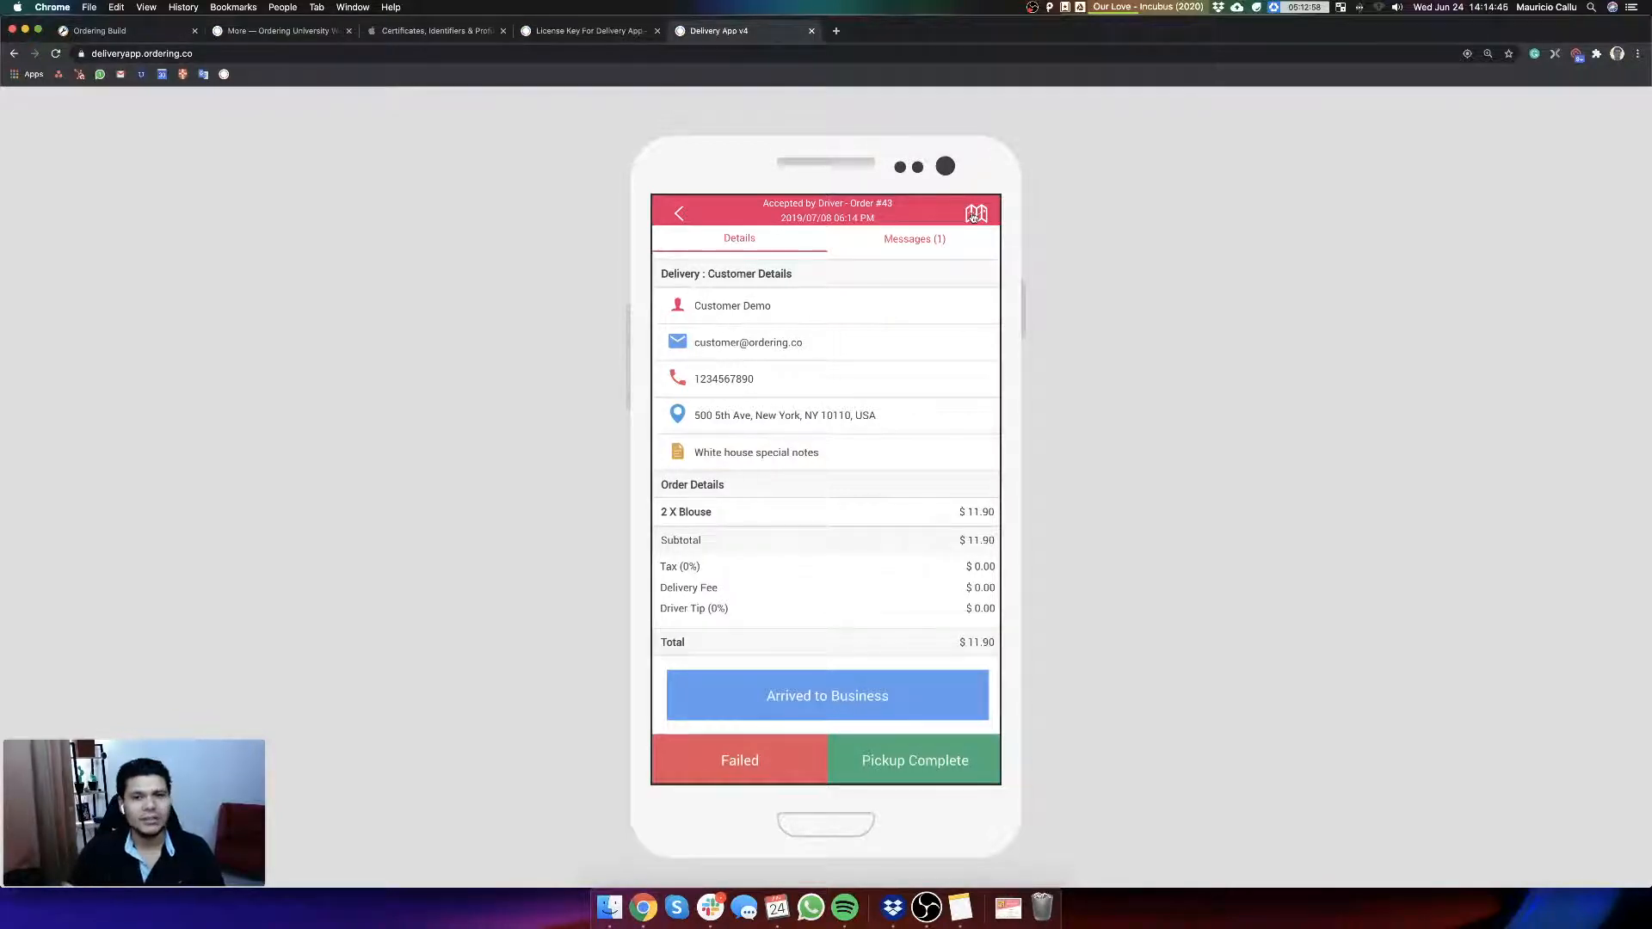
Step: Open ordering.co/pricing in a new browser tab and enlarge the page
click(836, 31)
text(orde)
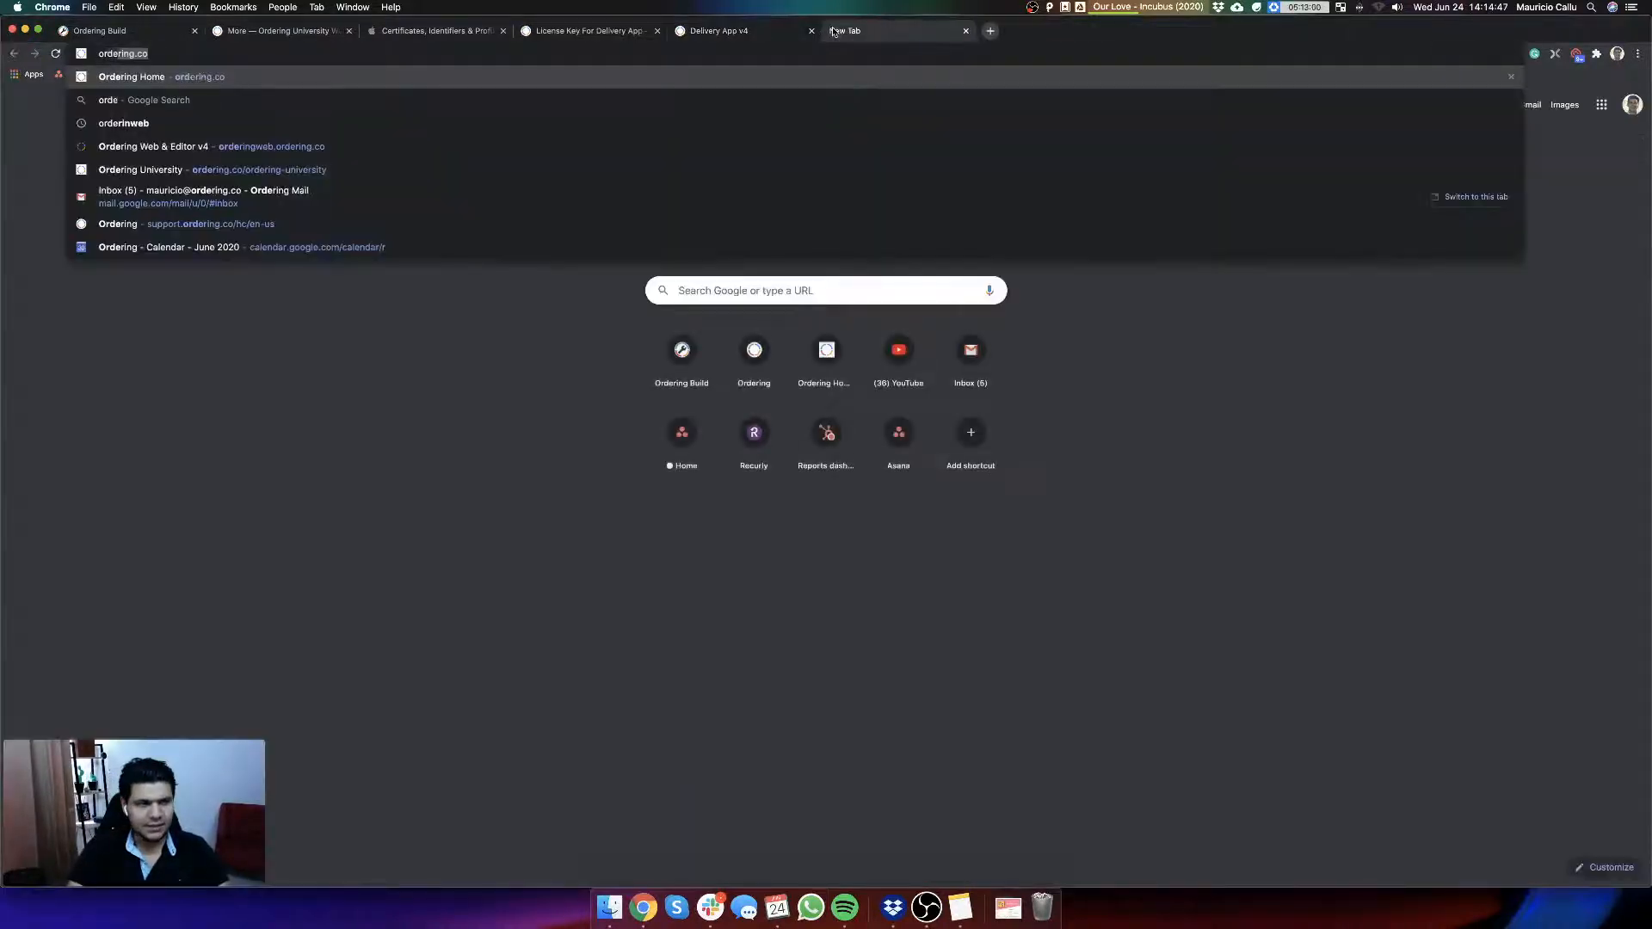
text(ring.co/pricing)
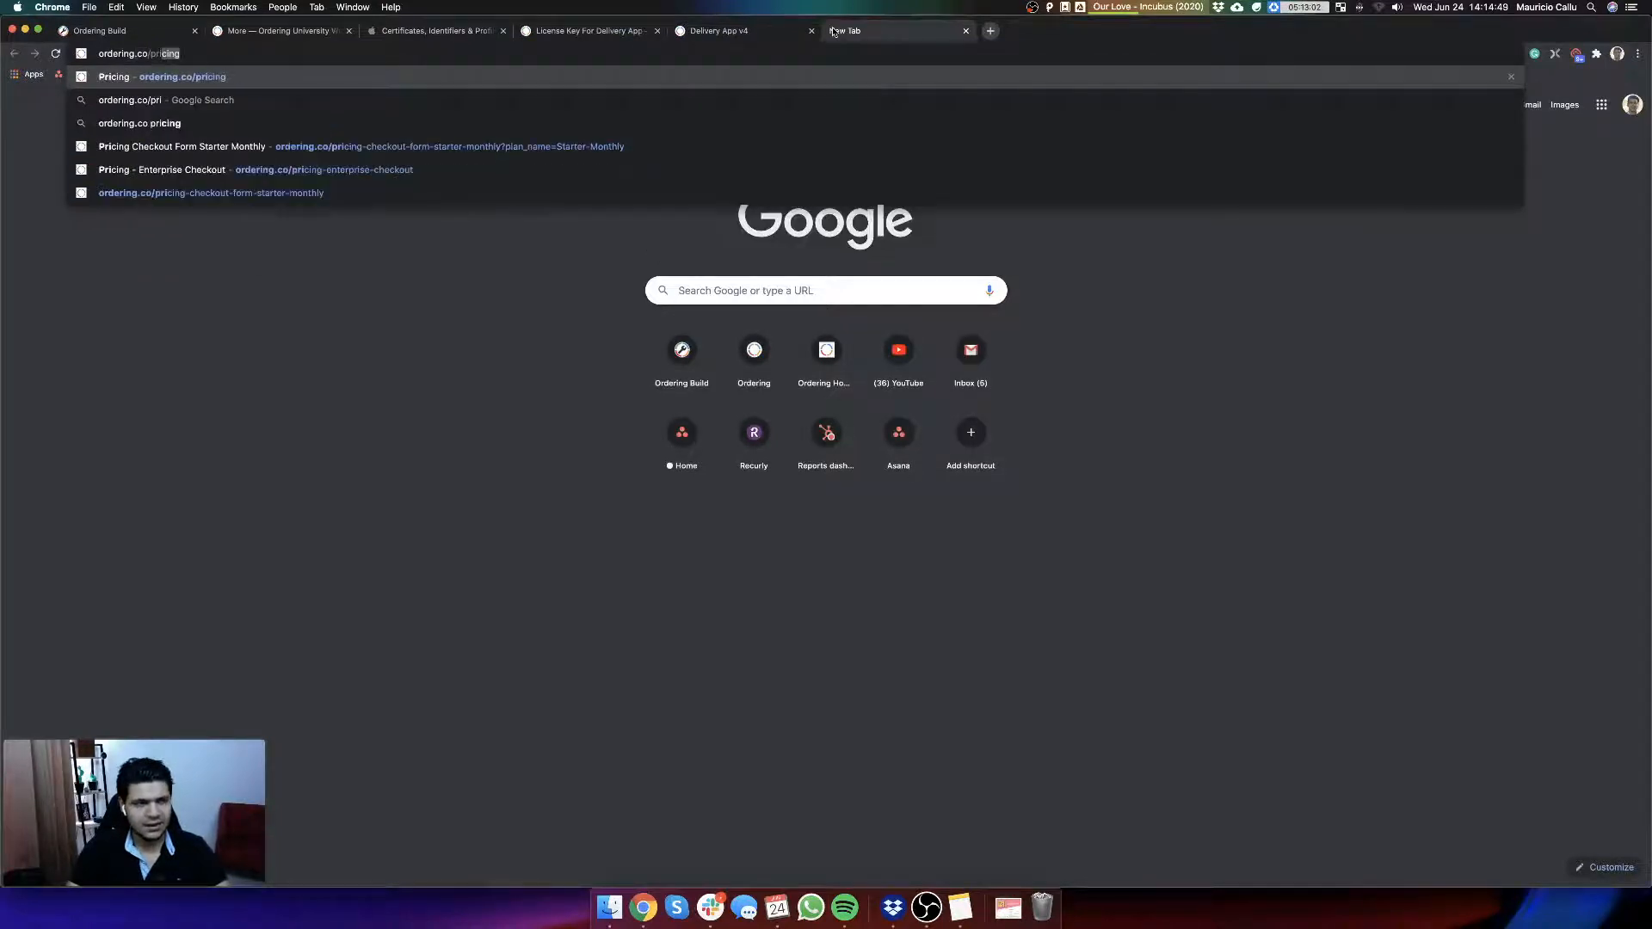
key(Return)
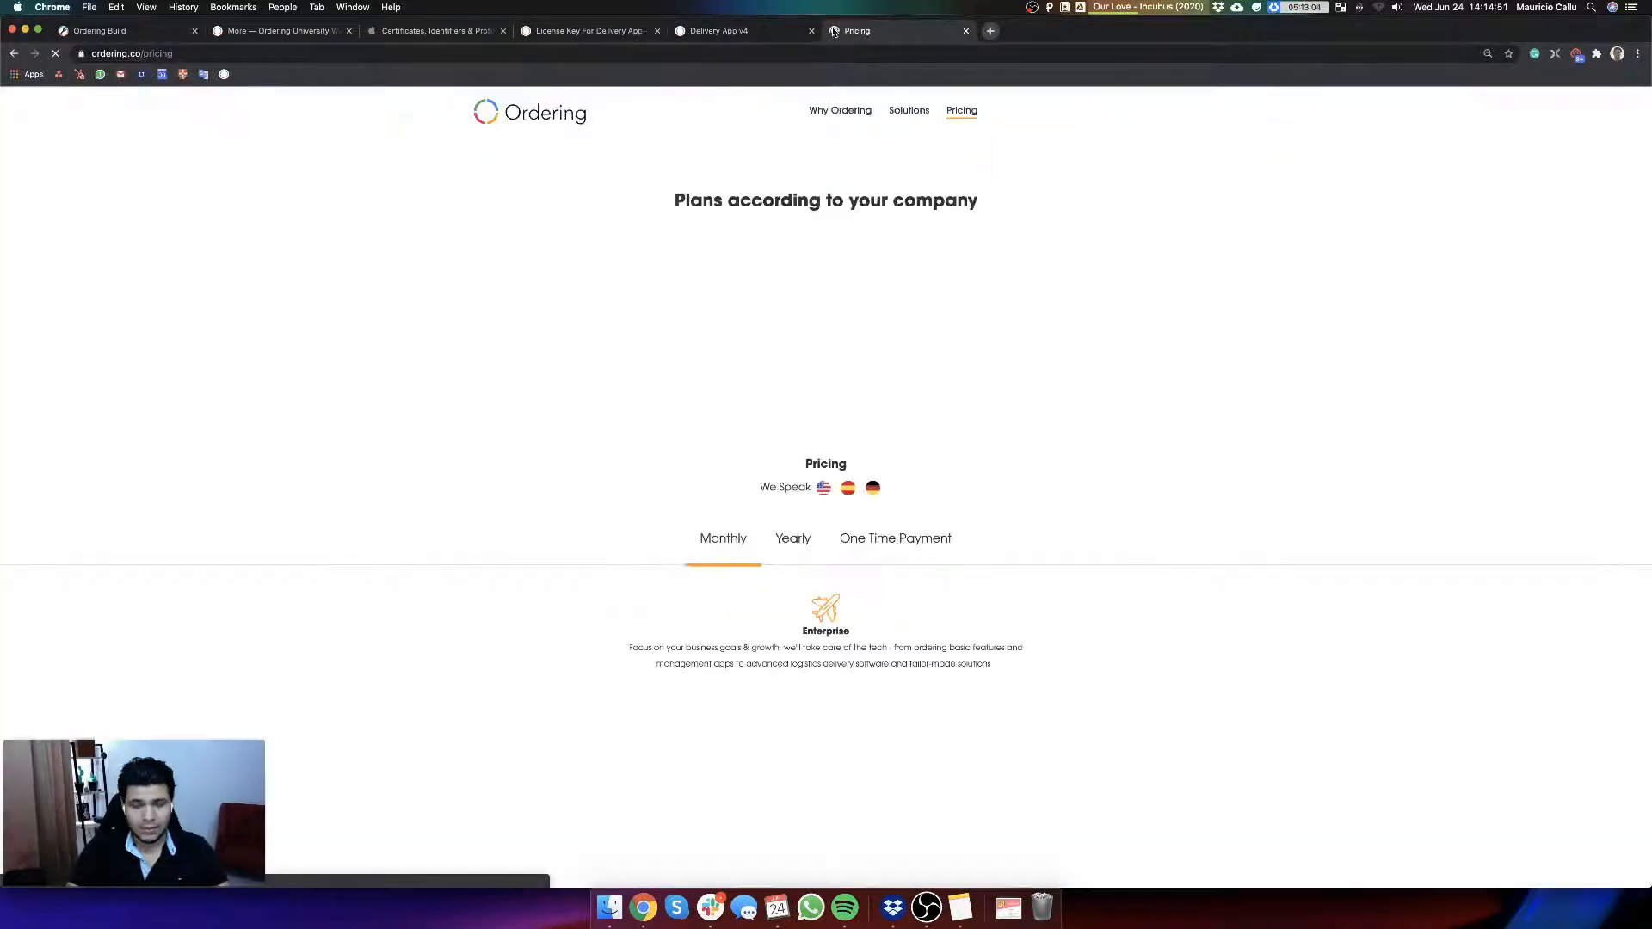
key(super+equal)
key(super+equal)
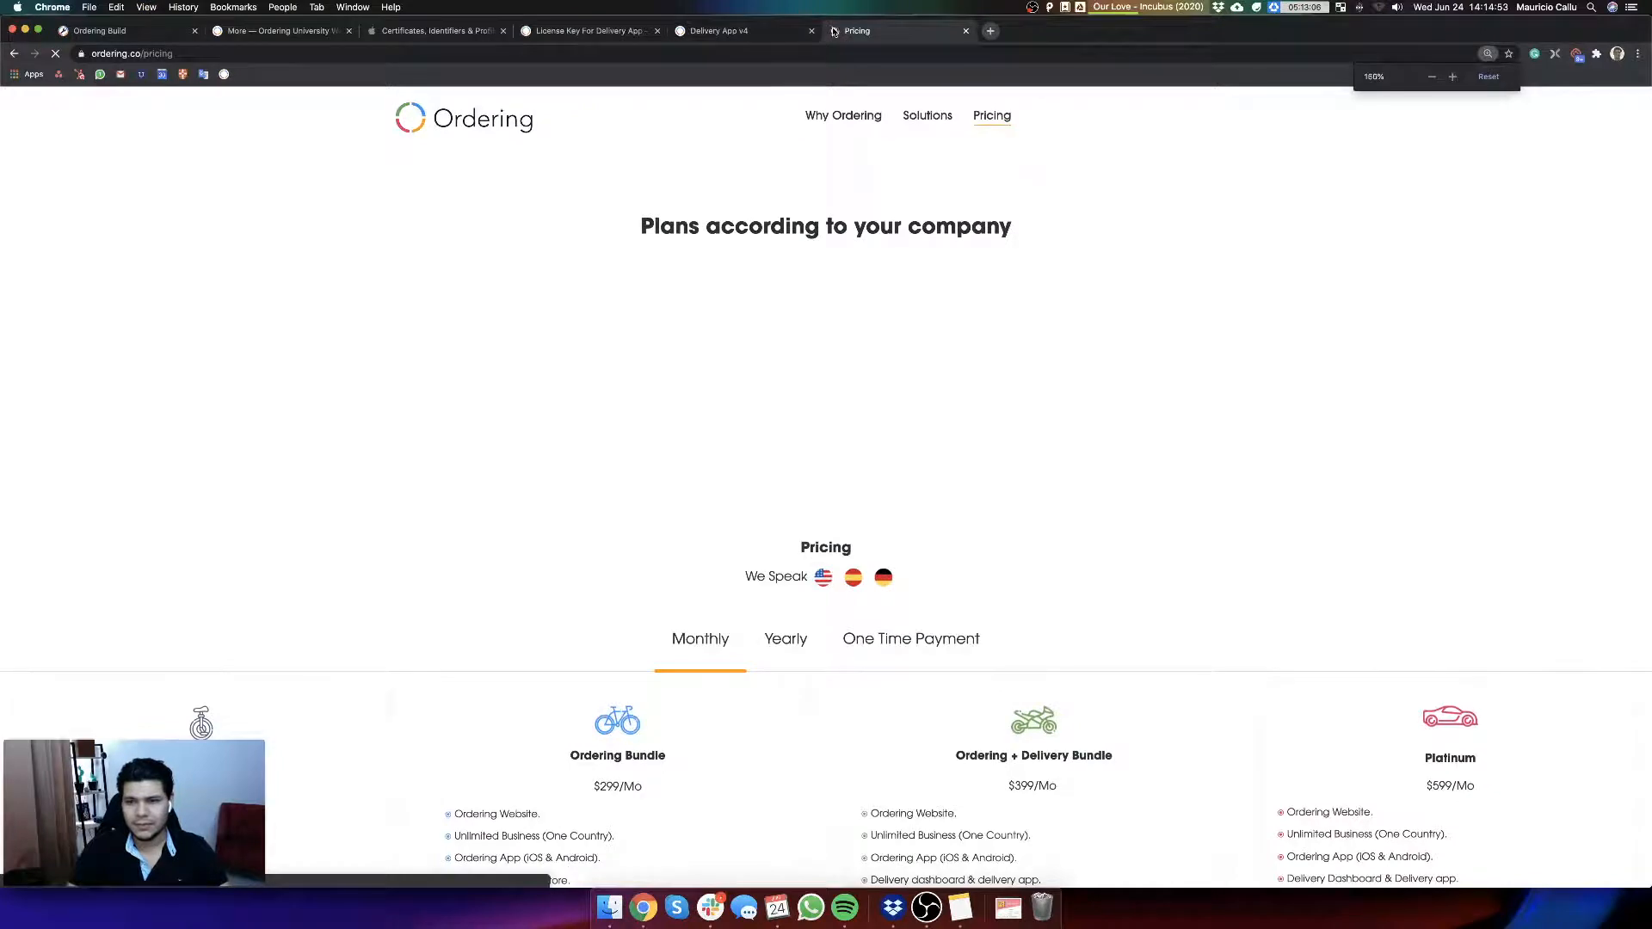
Step: Compare the monthly plans on the pricing page and the products included in each, closing the Ordering University promotion
scroll(1007, 373, down, 10)
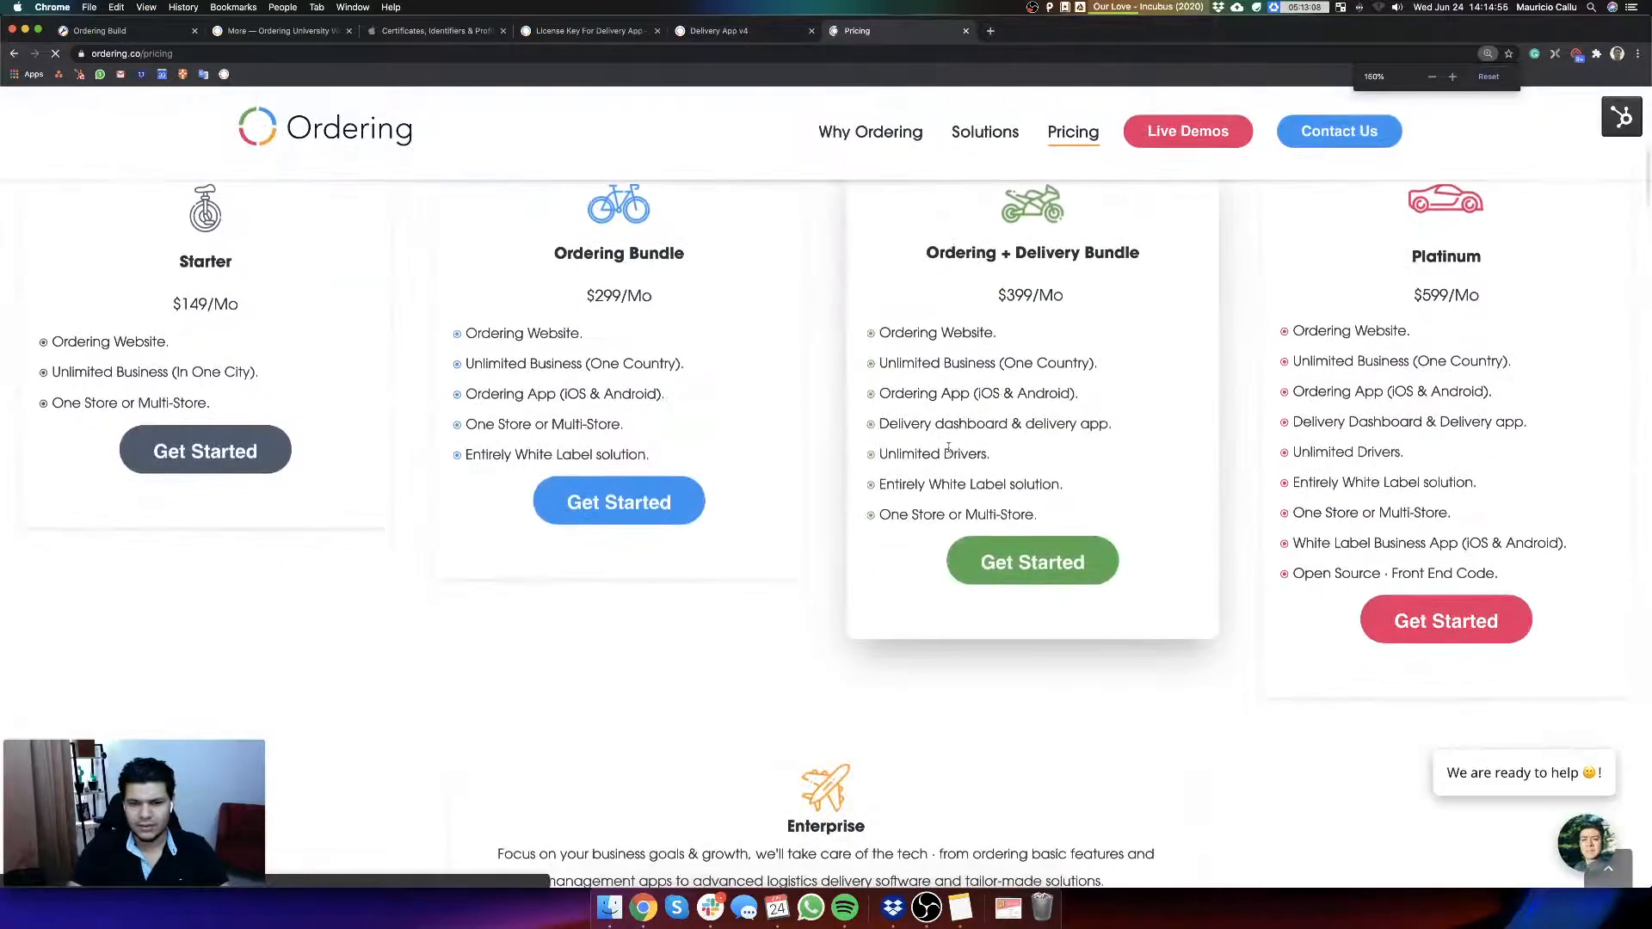
scroll(949, 447, down, 5)
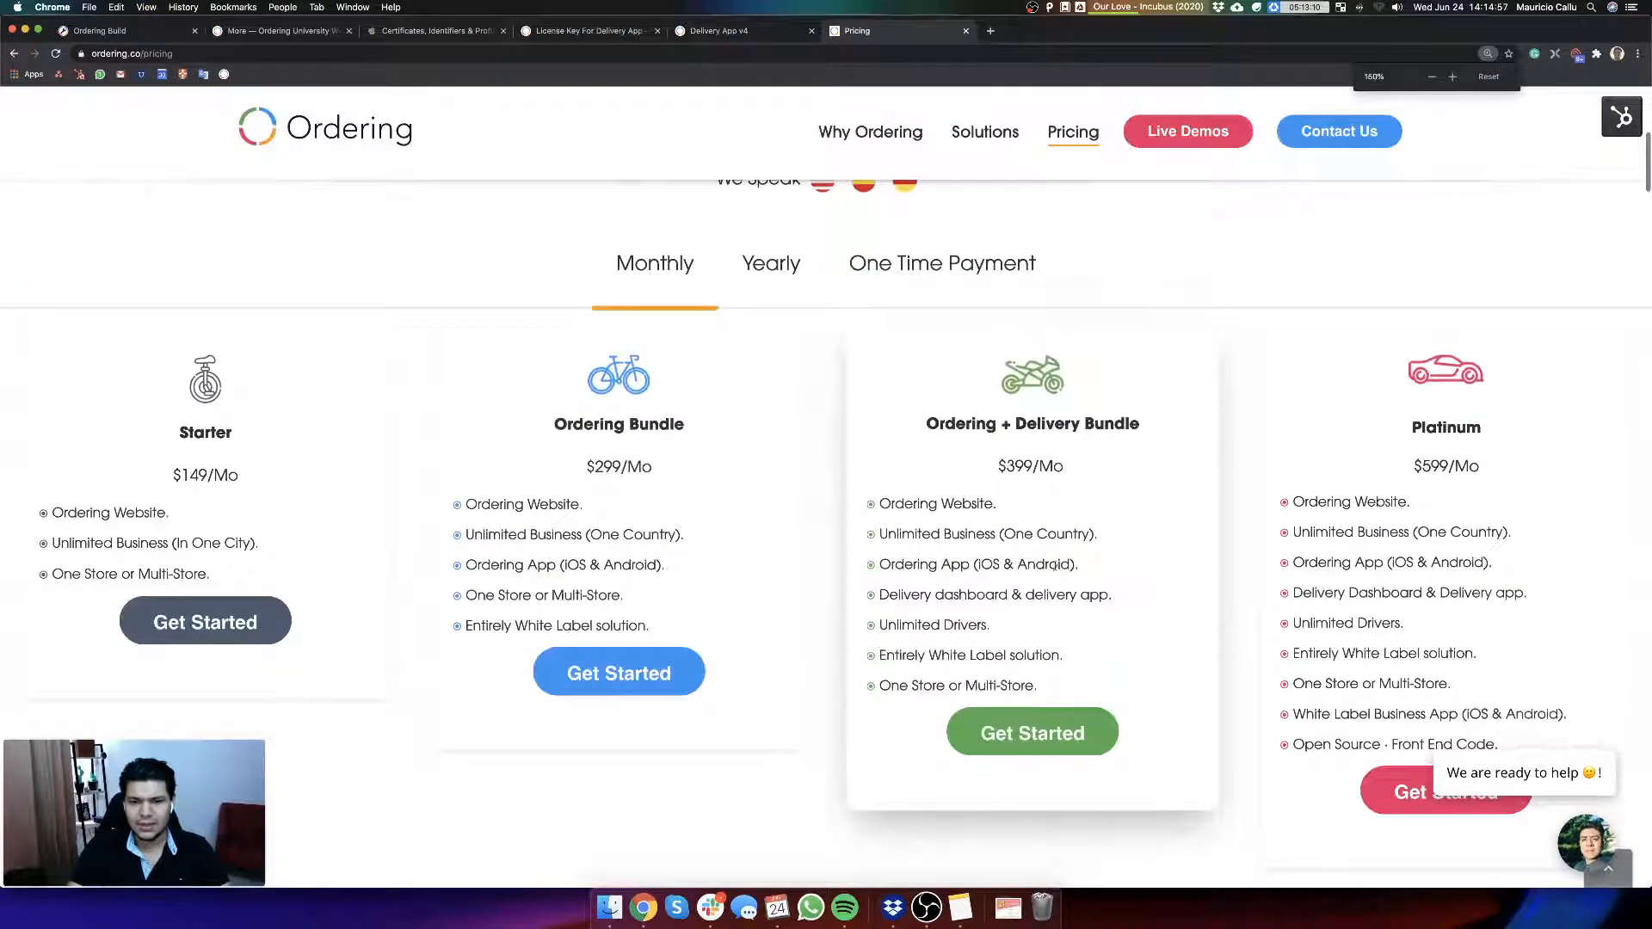
scroll(921, 558, up, 7)
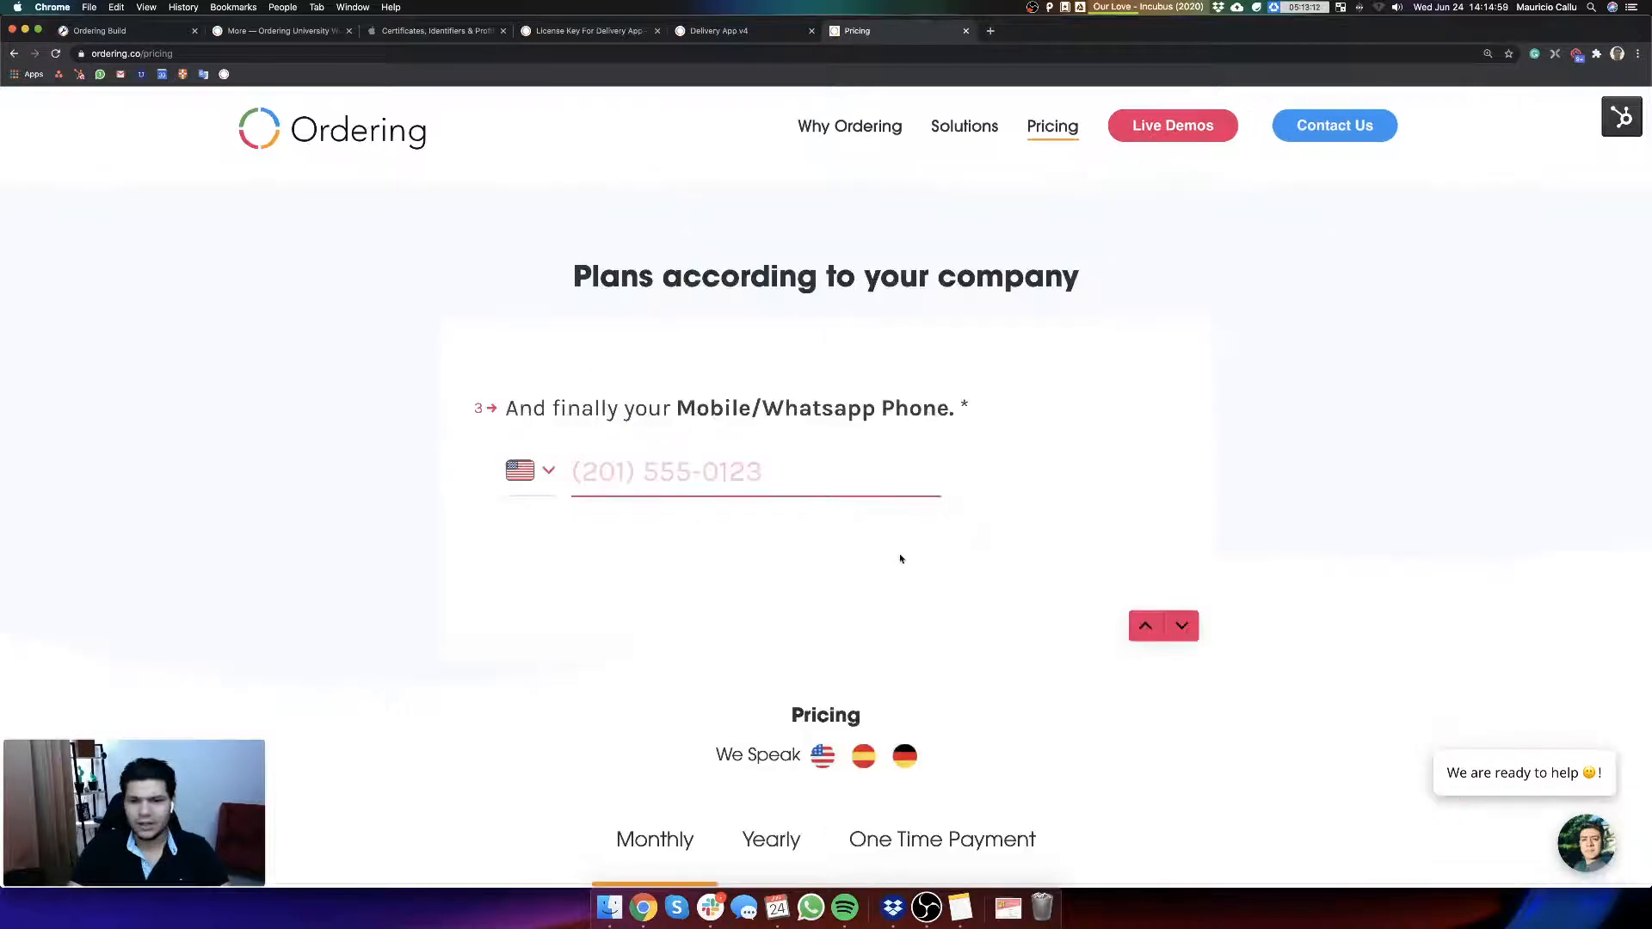
scroll(912, 603, down, 10)
scroll(935, 701, down, 8)
scroll(924, 721, down, 5)
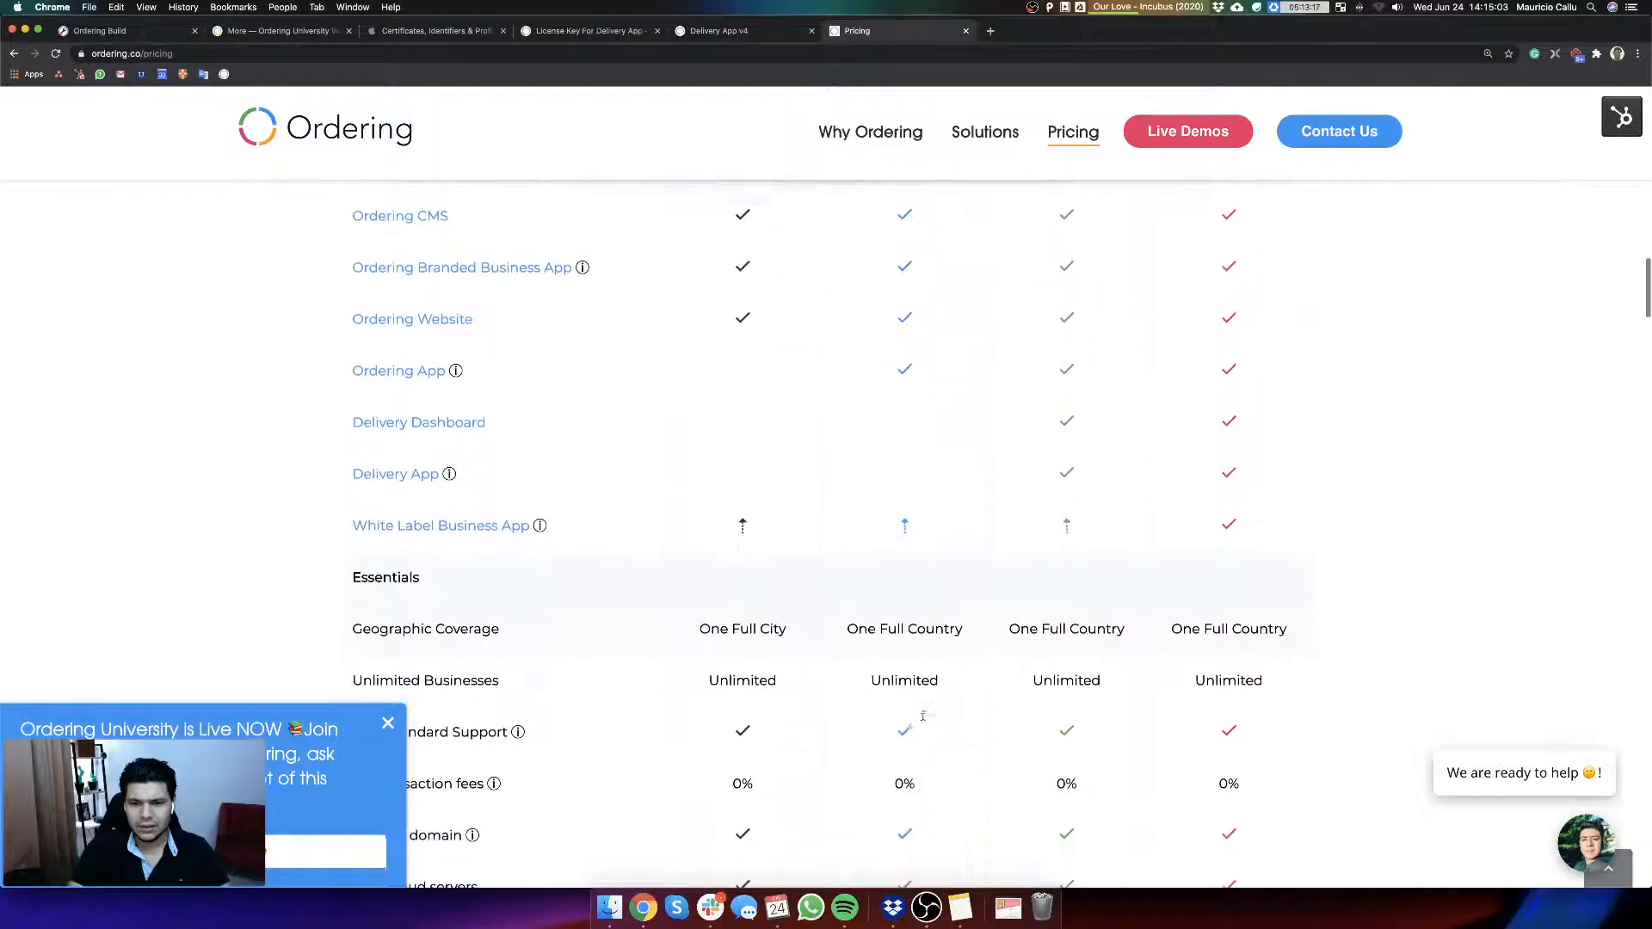
click(385, 728)
scroll(968, 468, down, 3)
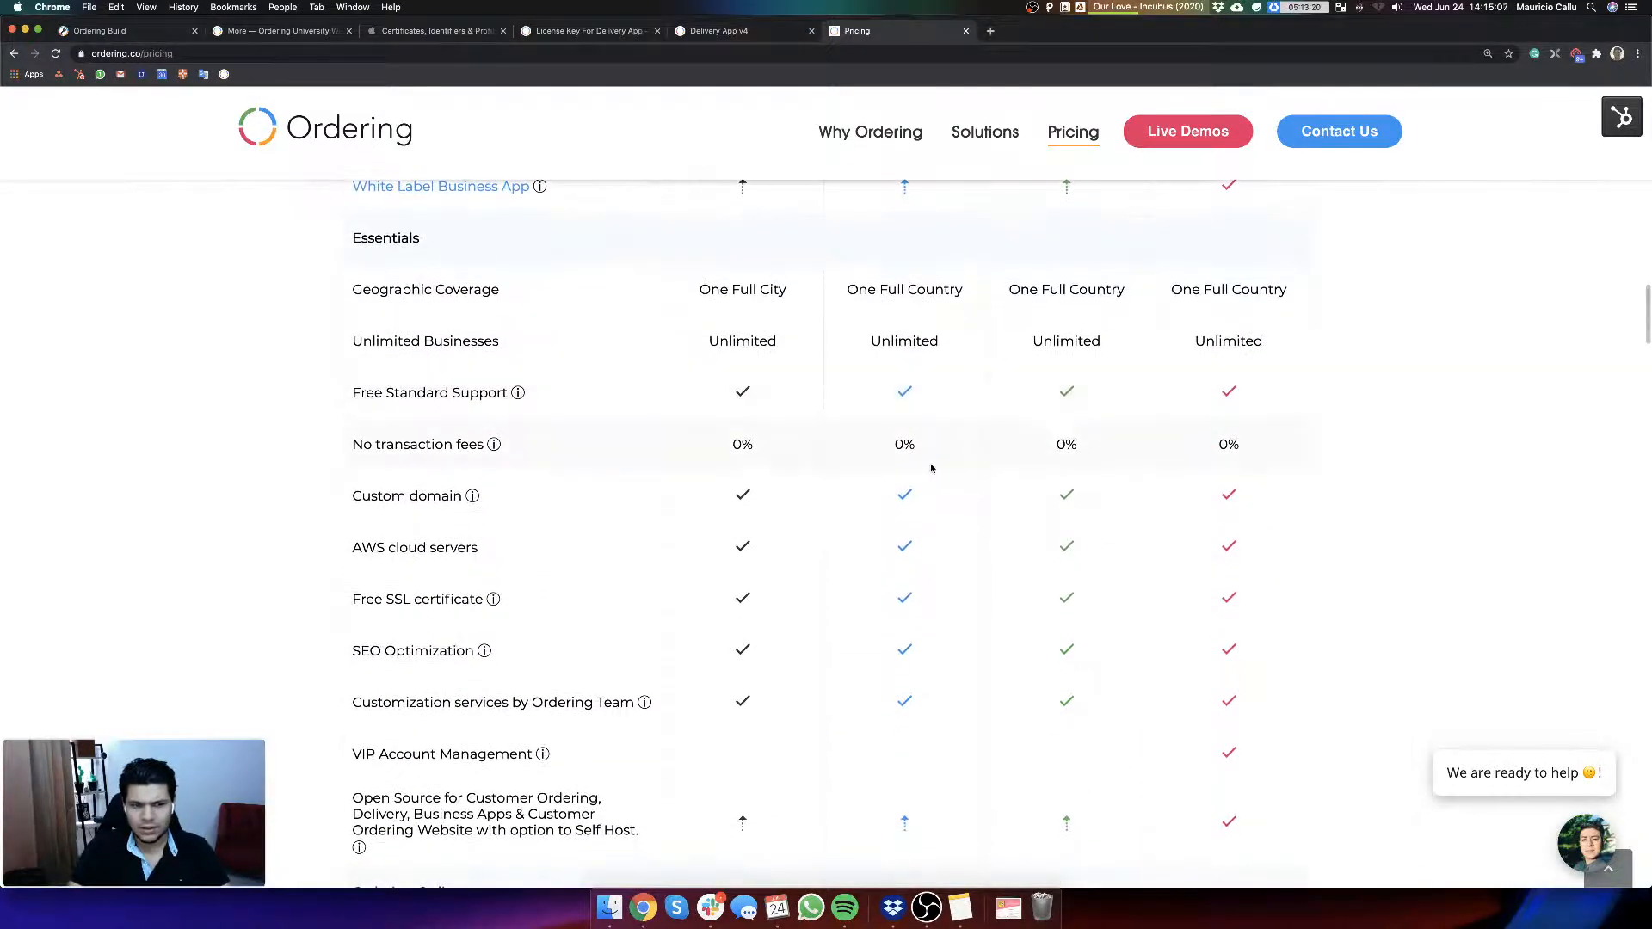
scroll(930, 469, up, 5)
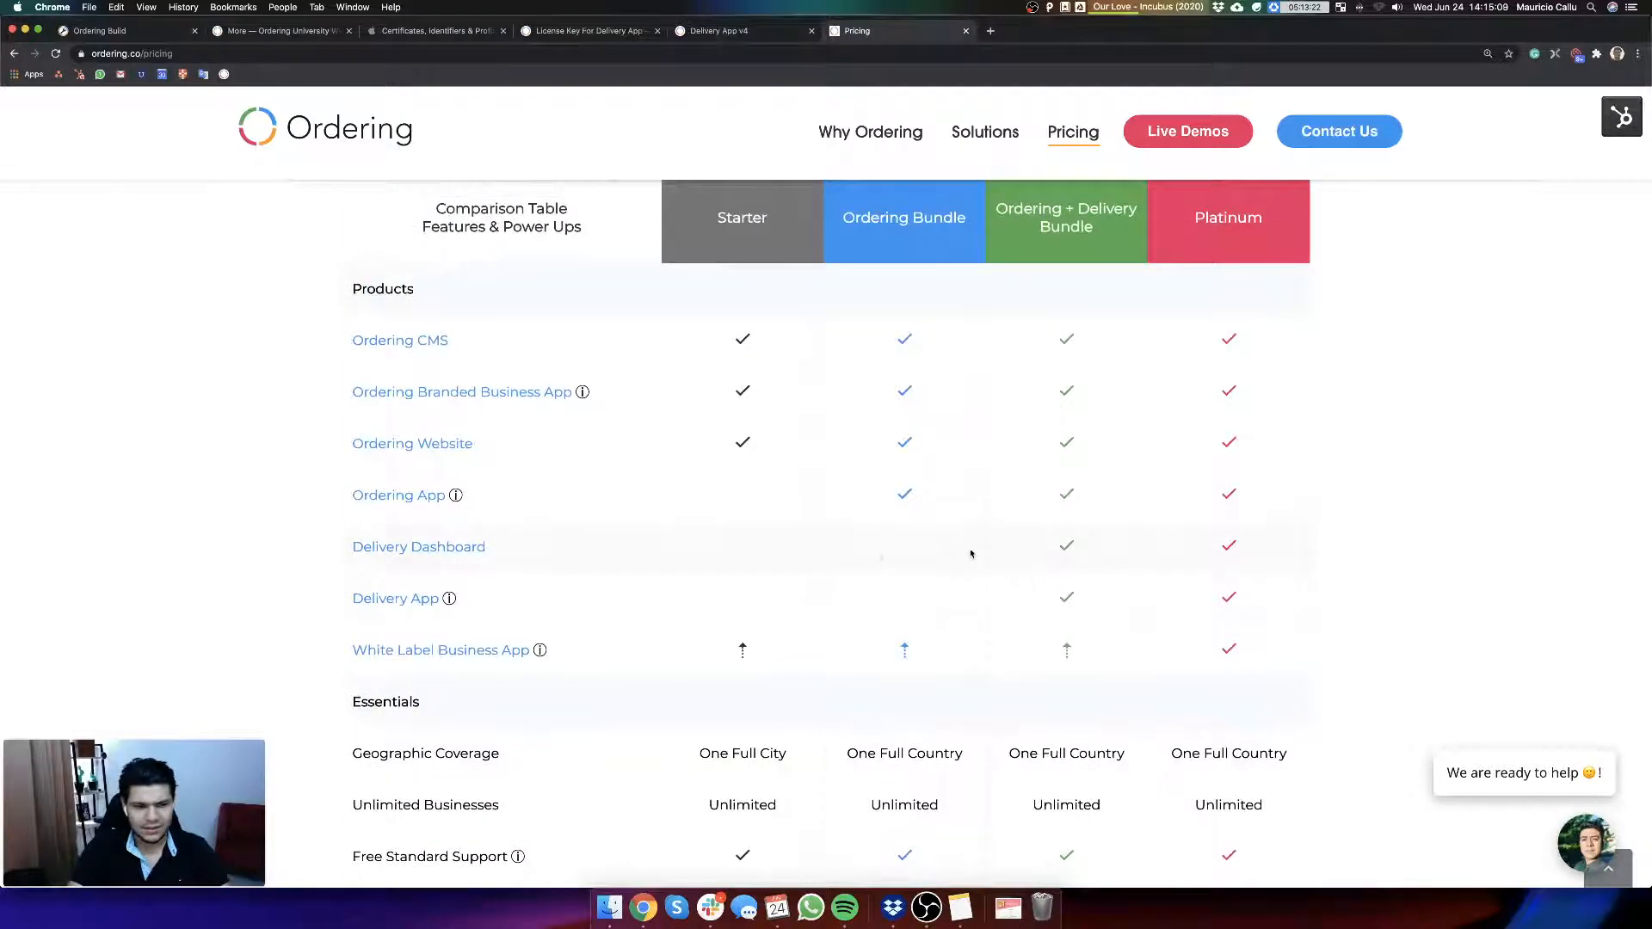
Step: Check which plans include the Ordering Online and Delivery features in the comparison table, dismissing the live lesson announcement
scroll(1012, 594, down, 8)
scroll(1002, 609, down, 4)
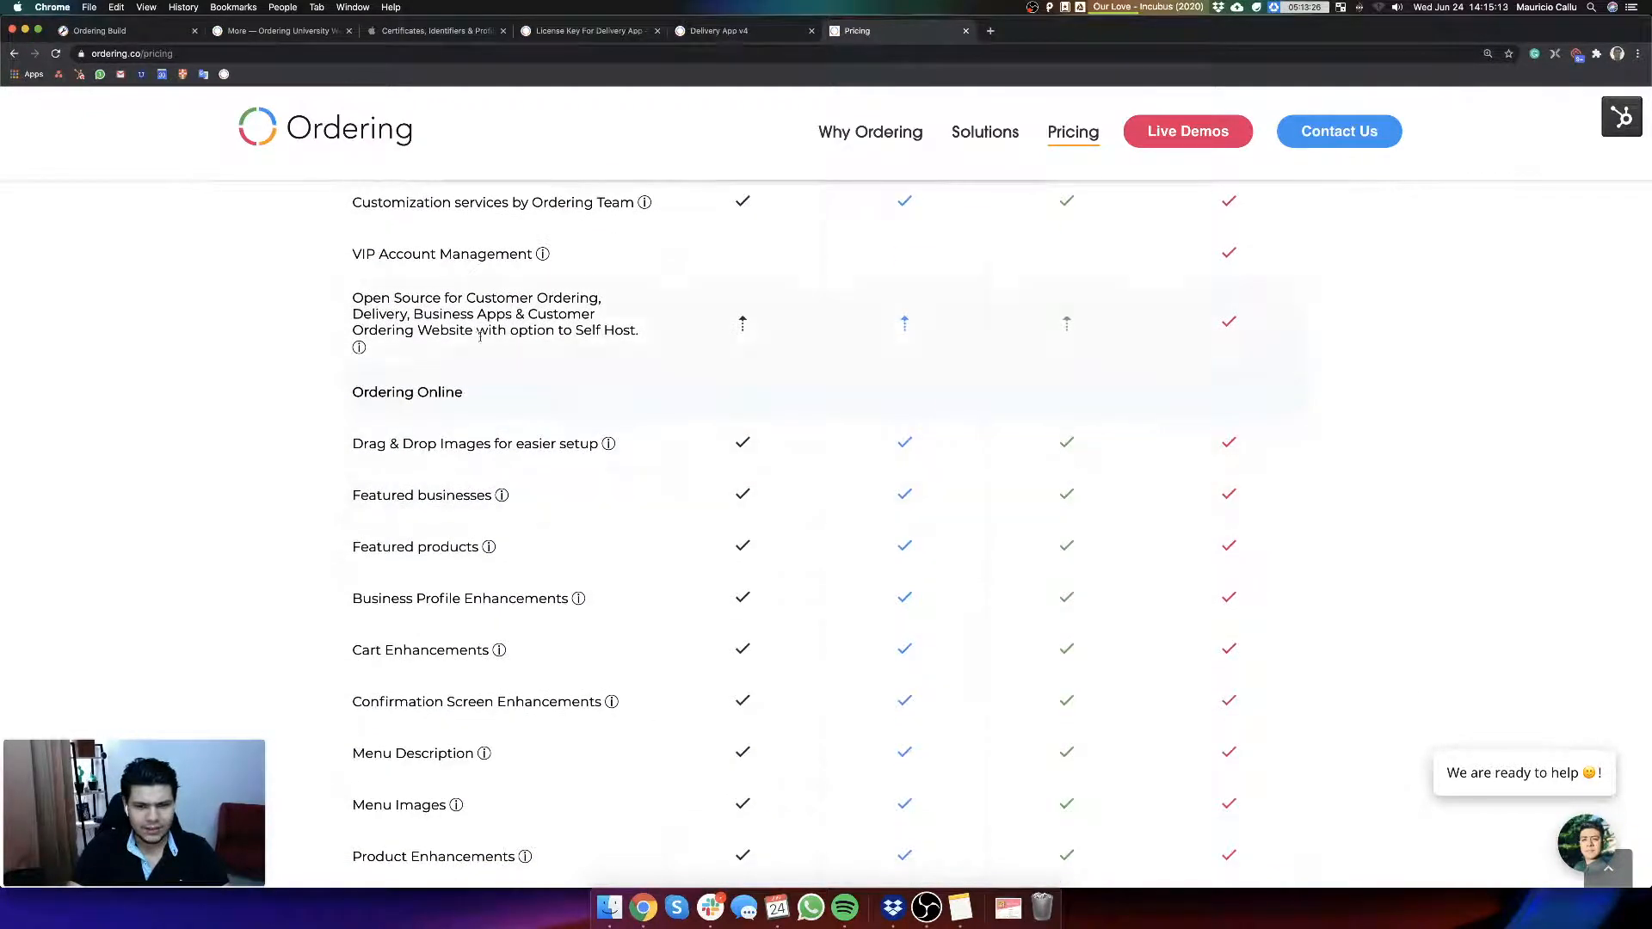
scroll(1033, 378, down, 10)
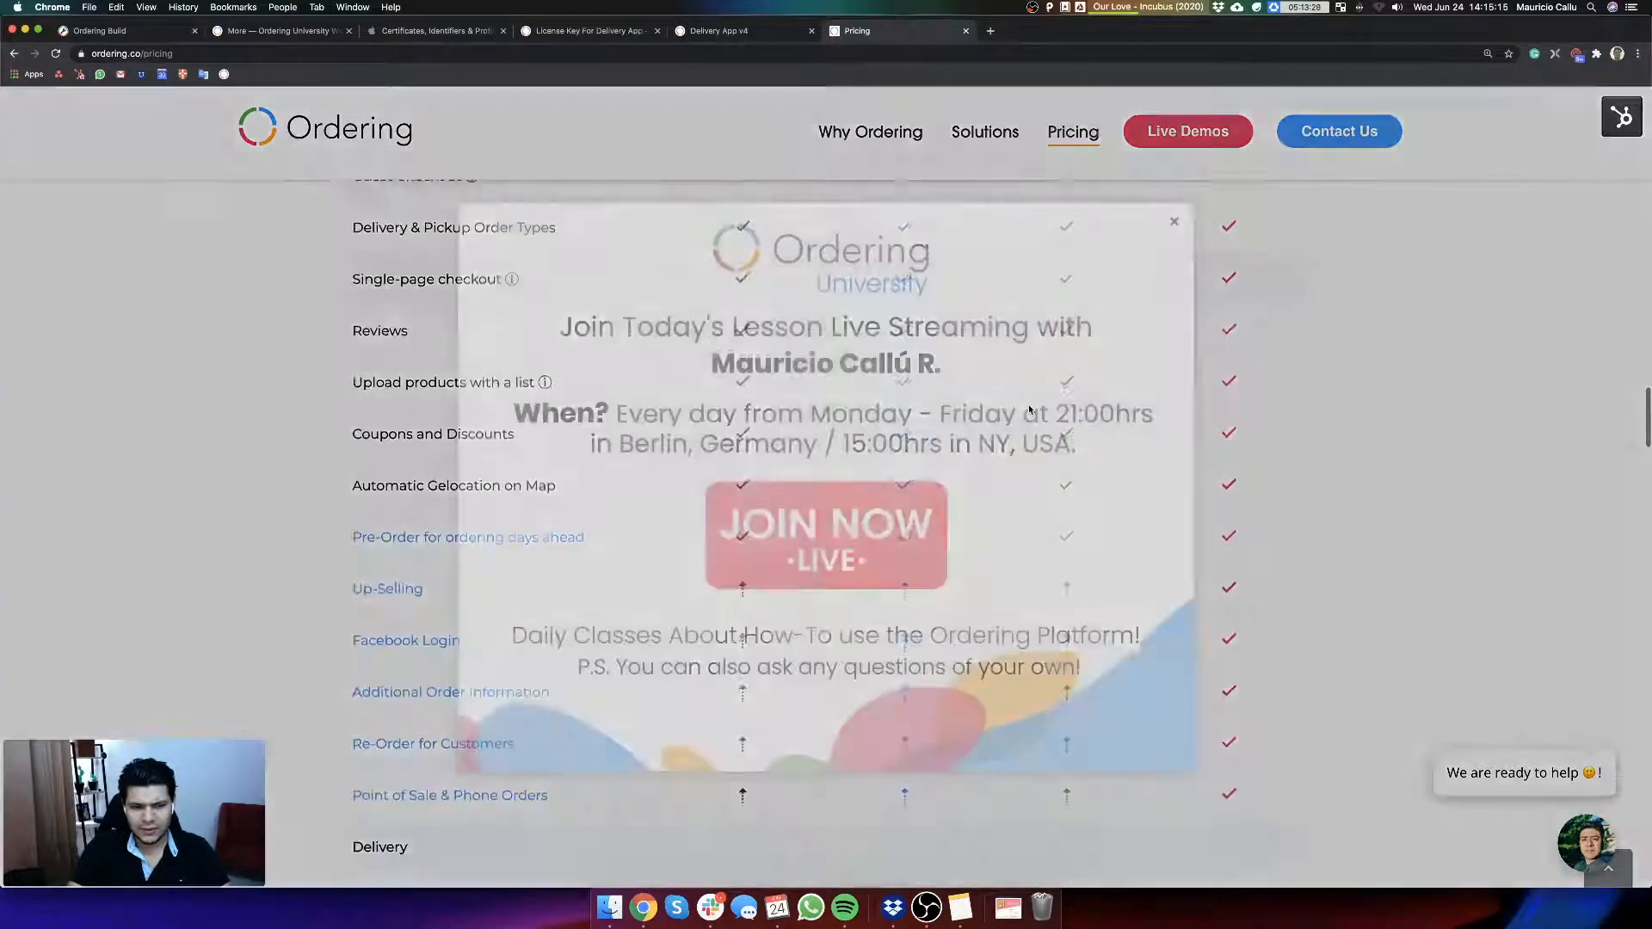
scroll(1029, 411, down, 2)
click(1176, 222)
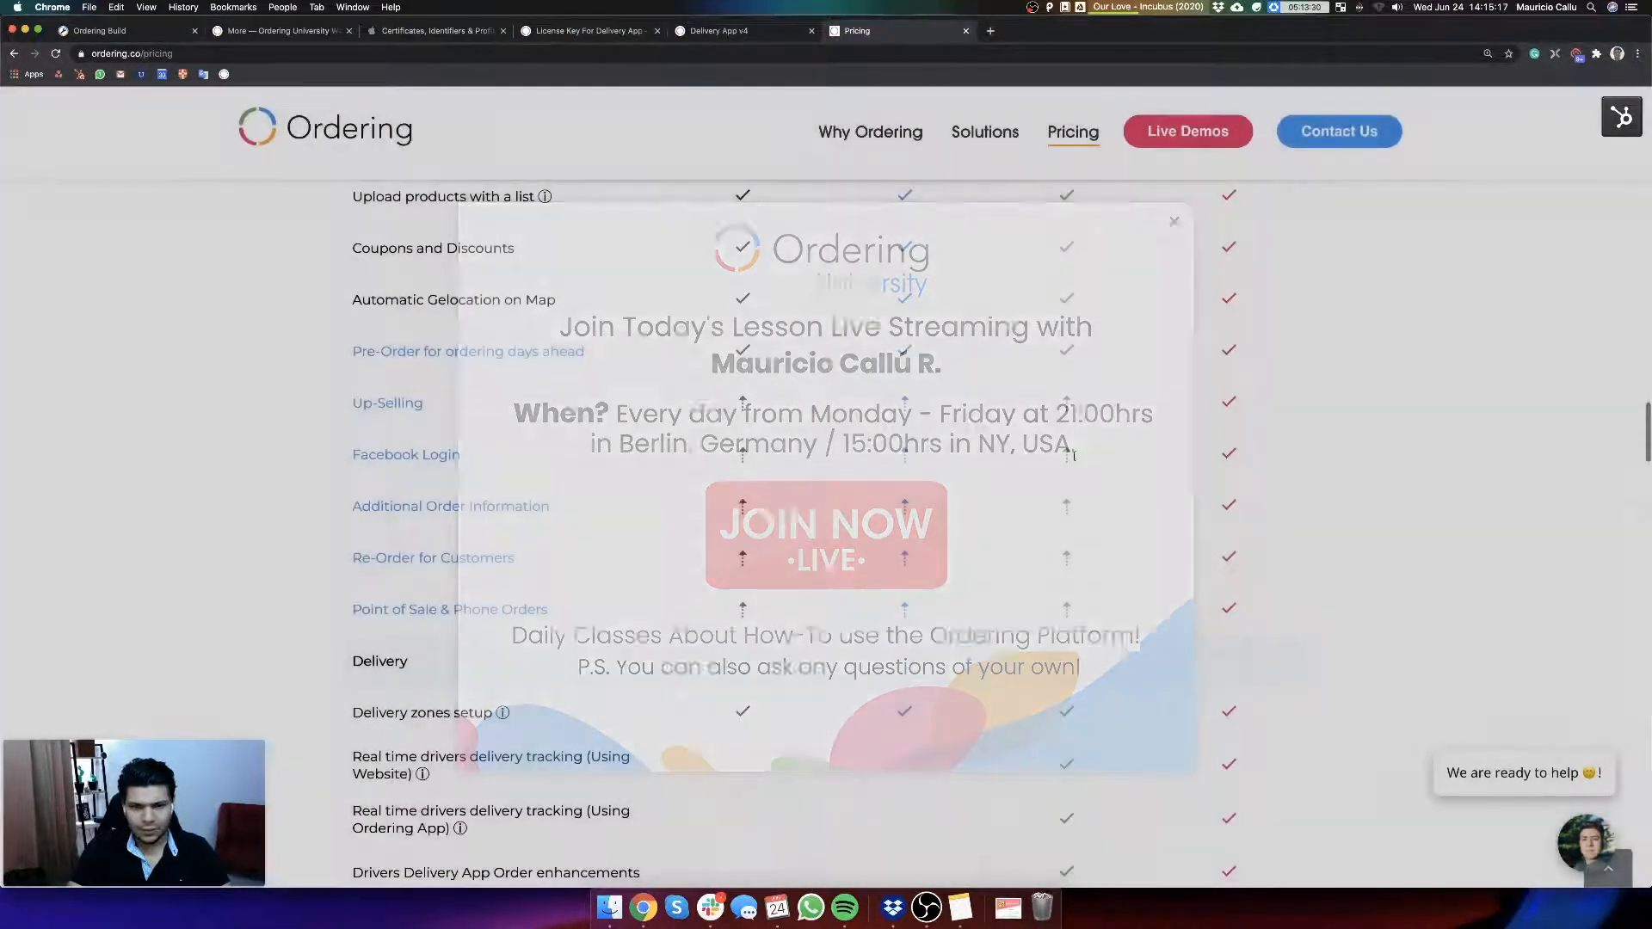
scroll(1004, 581, down, 2)
scroll(1004, 579, up, 2)
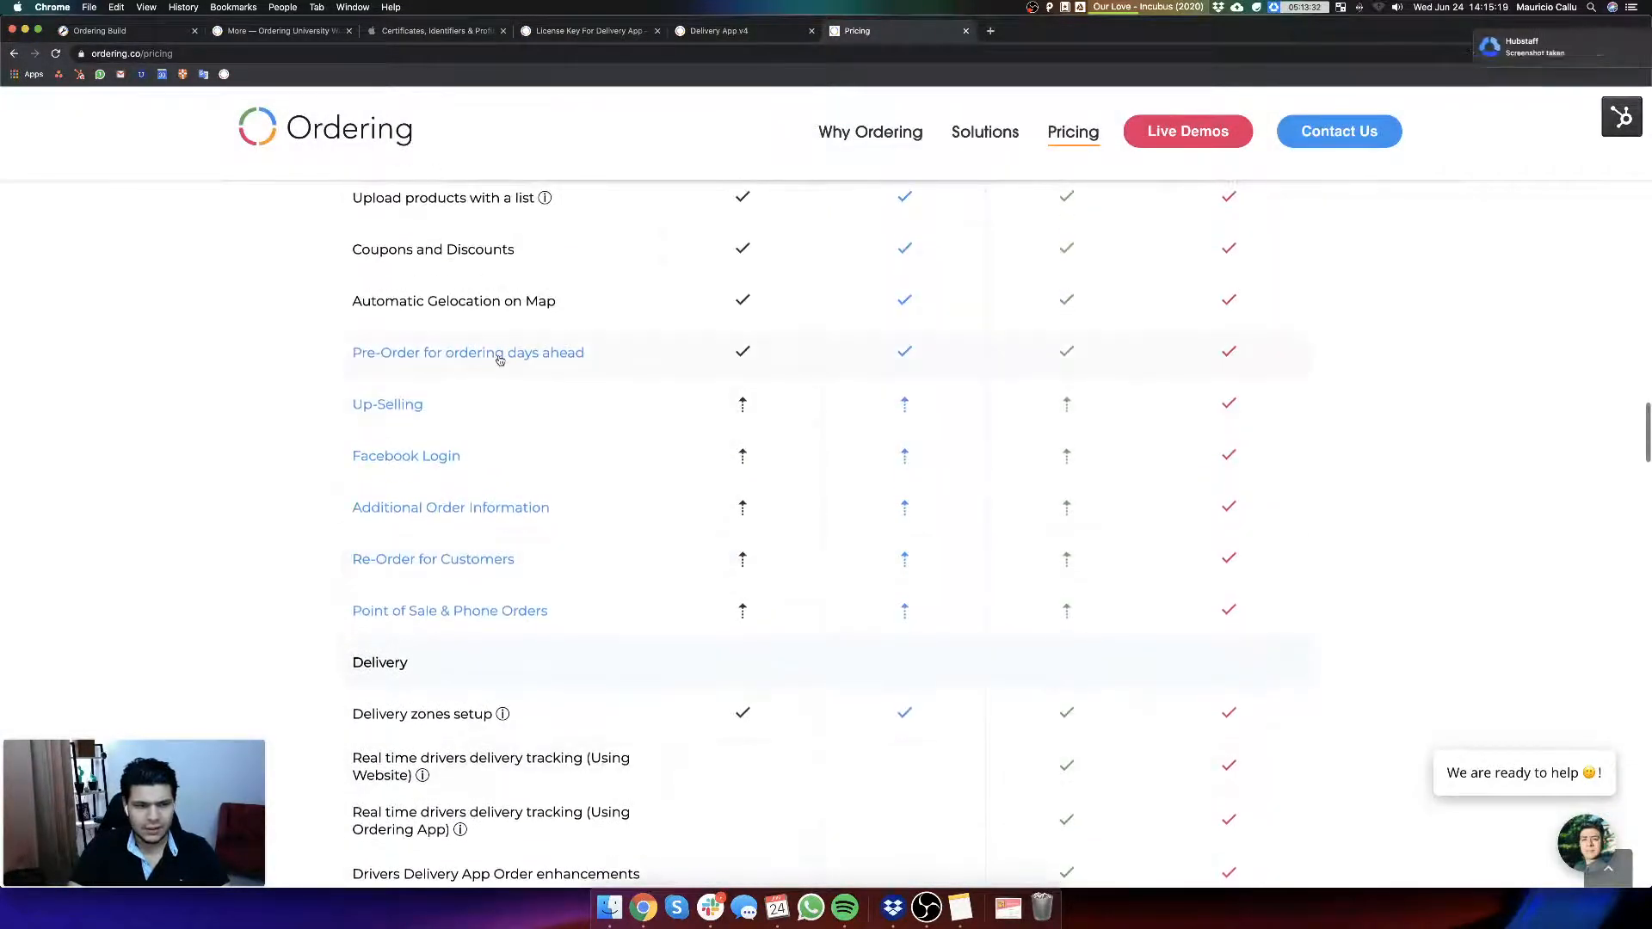
scroll(970, 712, down, 5)
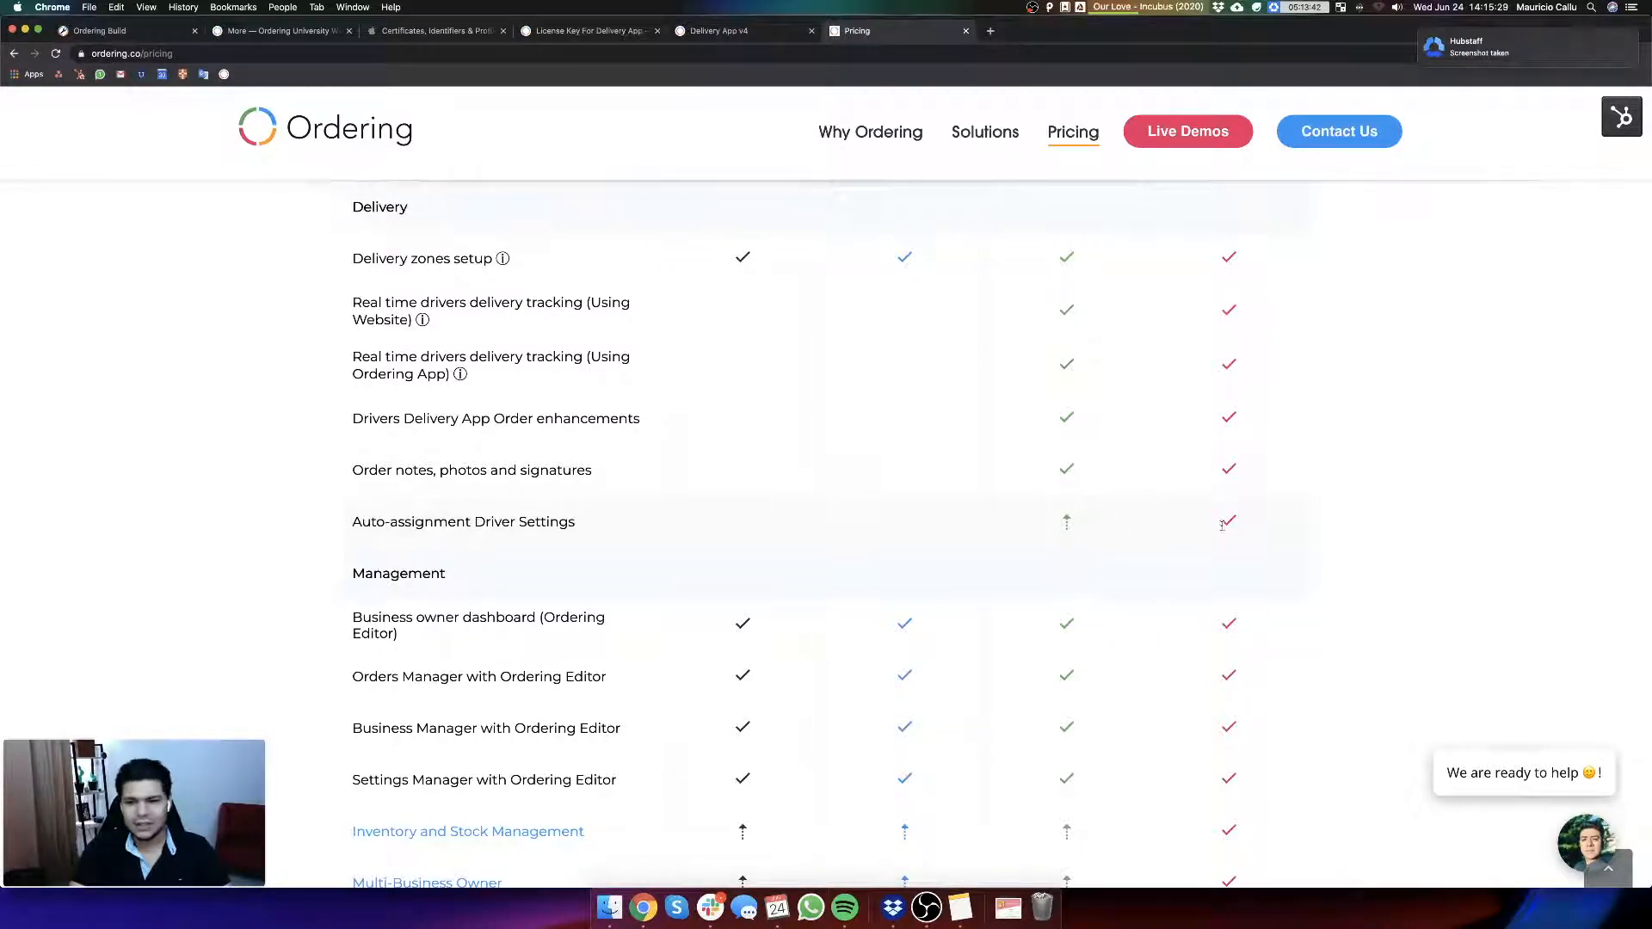
scroll(1111, 510, down, 3)
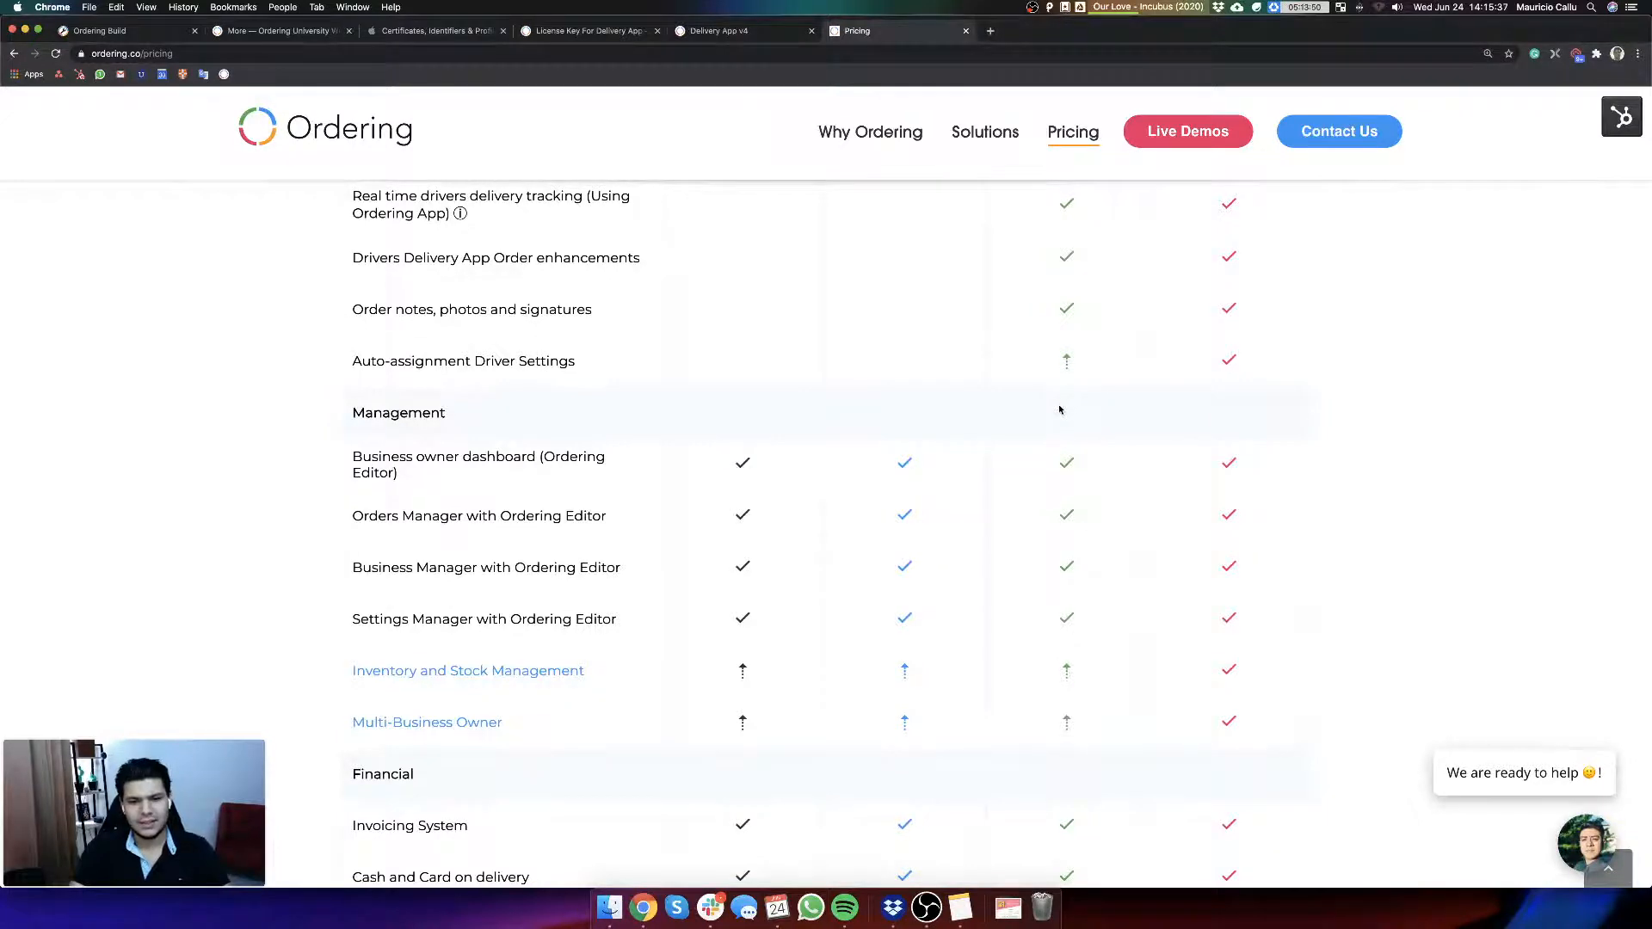
Step: Review the remaining comparison rows through Communication and Service & Support, including Orders Messages · Timeline, and close the pricing page
scroll(1060, 409, down, 10)
scroll(1058, 462, down, 7)
scroll(1082, 461, up, 2)
scroll(1047, 476, down, 2)
scroll(1046, 475, down, 5)
scroll(1063, 476, down, 13)
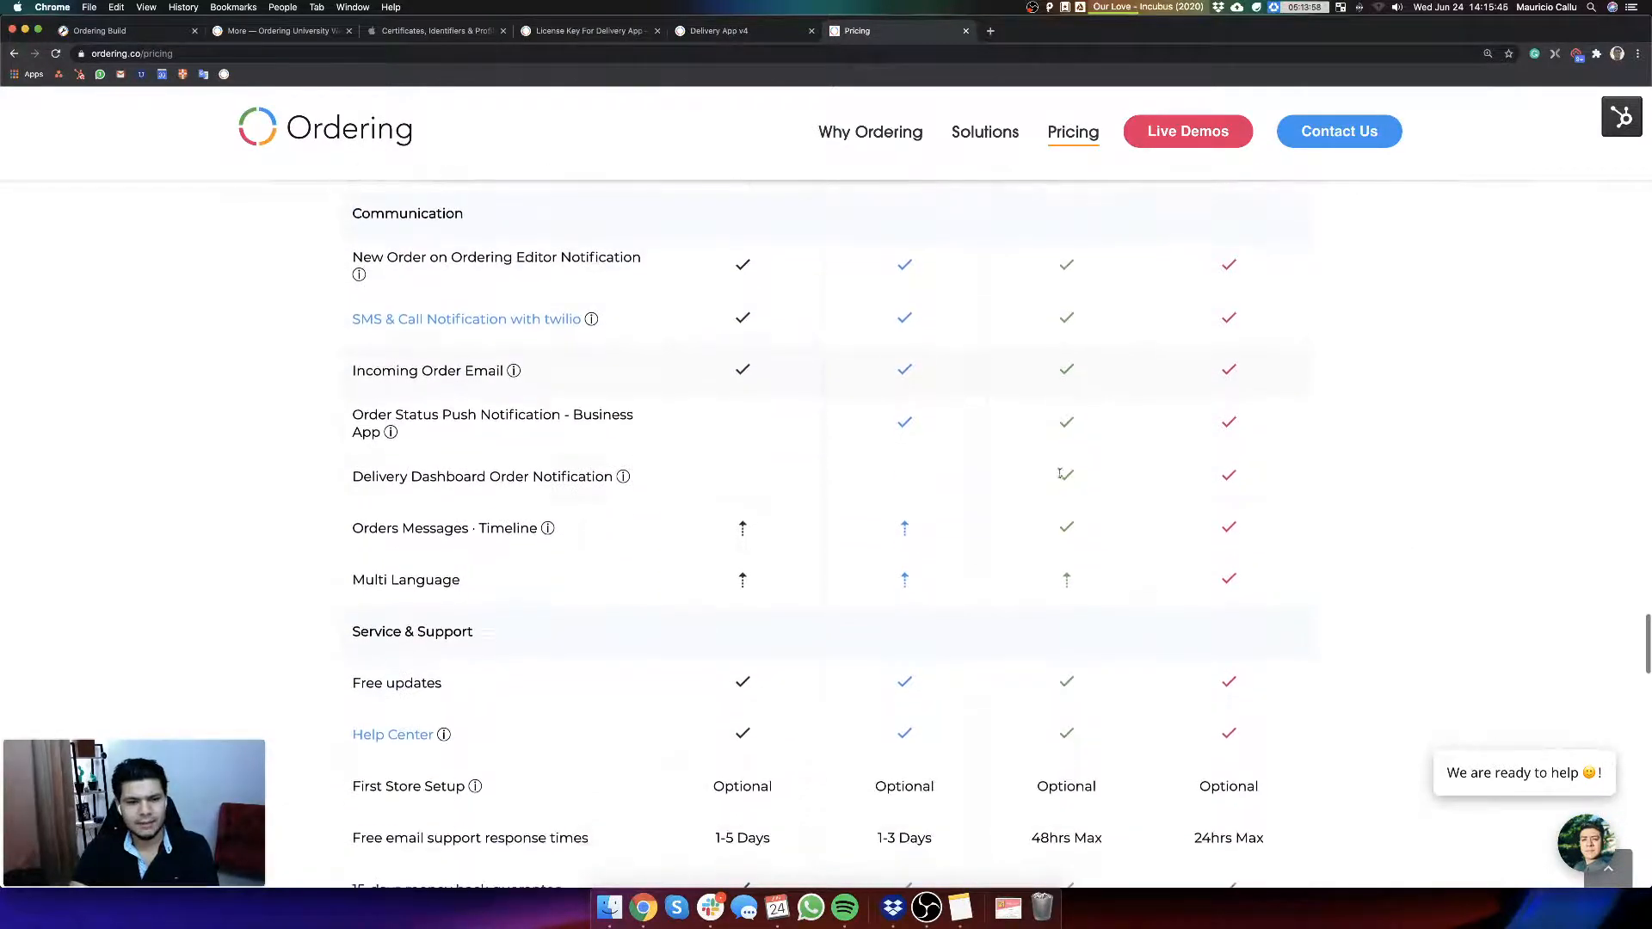
scroll(1060, 474, down, 7)
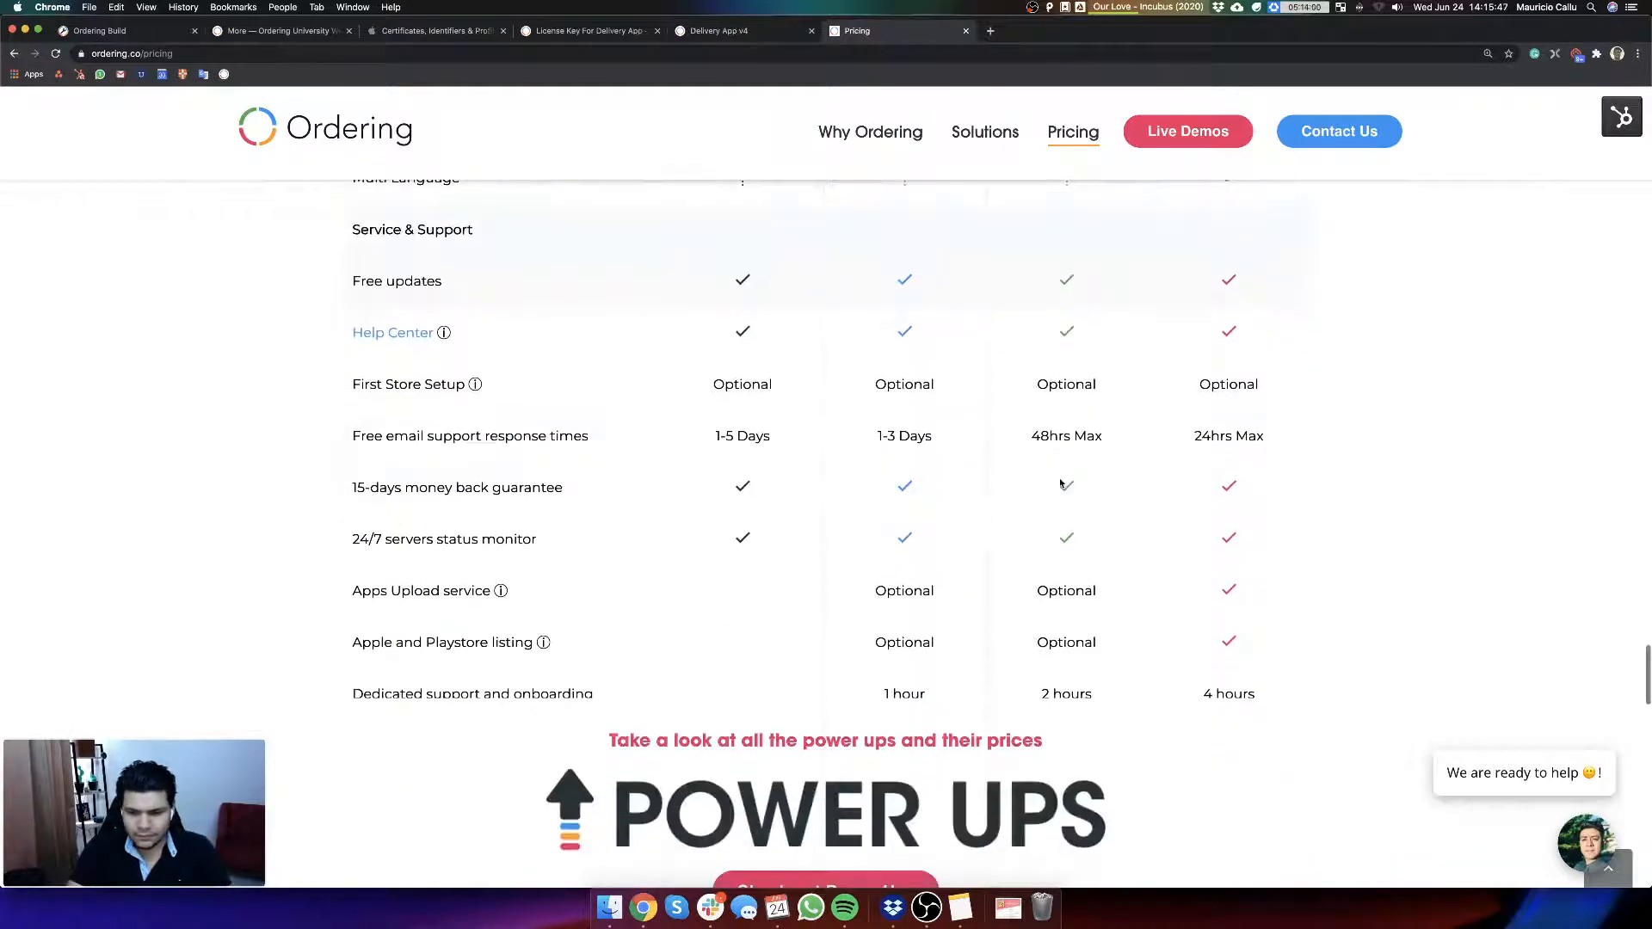
scroll(1061, 484, up, 5)
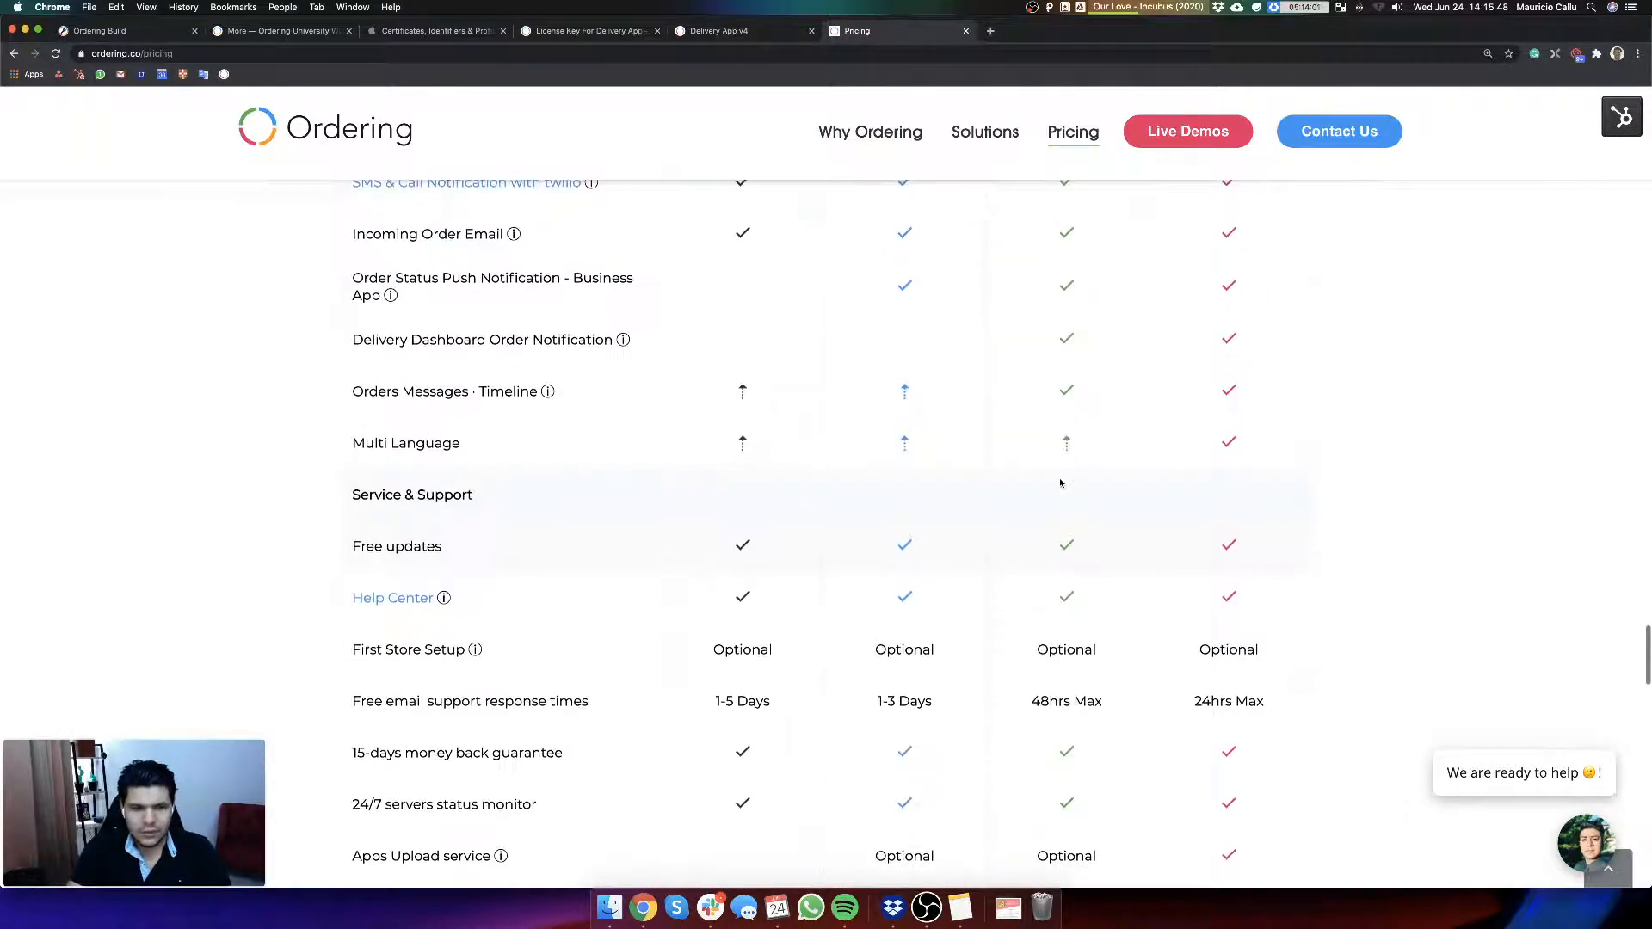
click(966, 31)
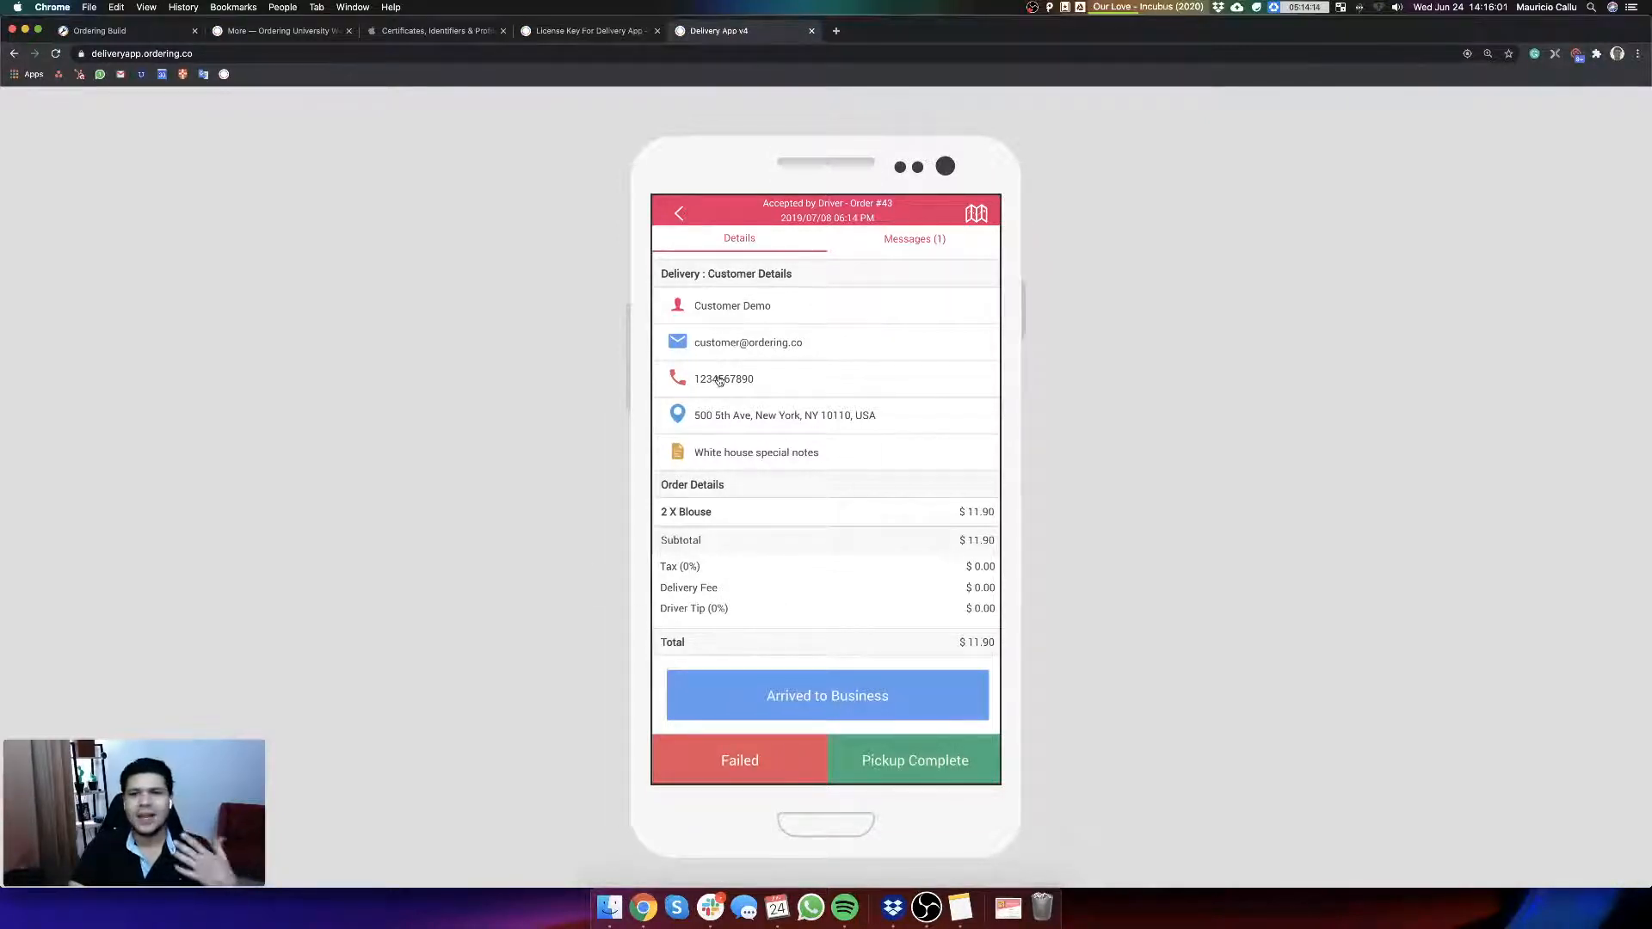
Step: Send the message "This is text from the driver." to the business, administrator and customer from the accepted order
click(915, 238)
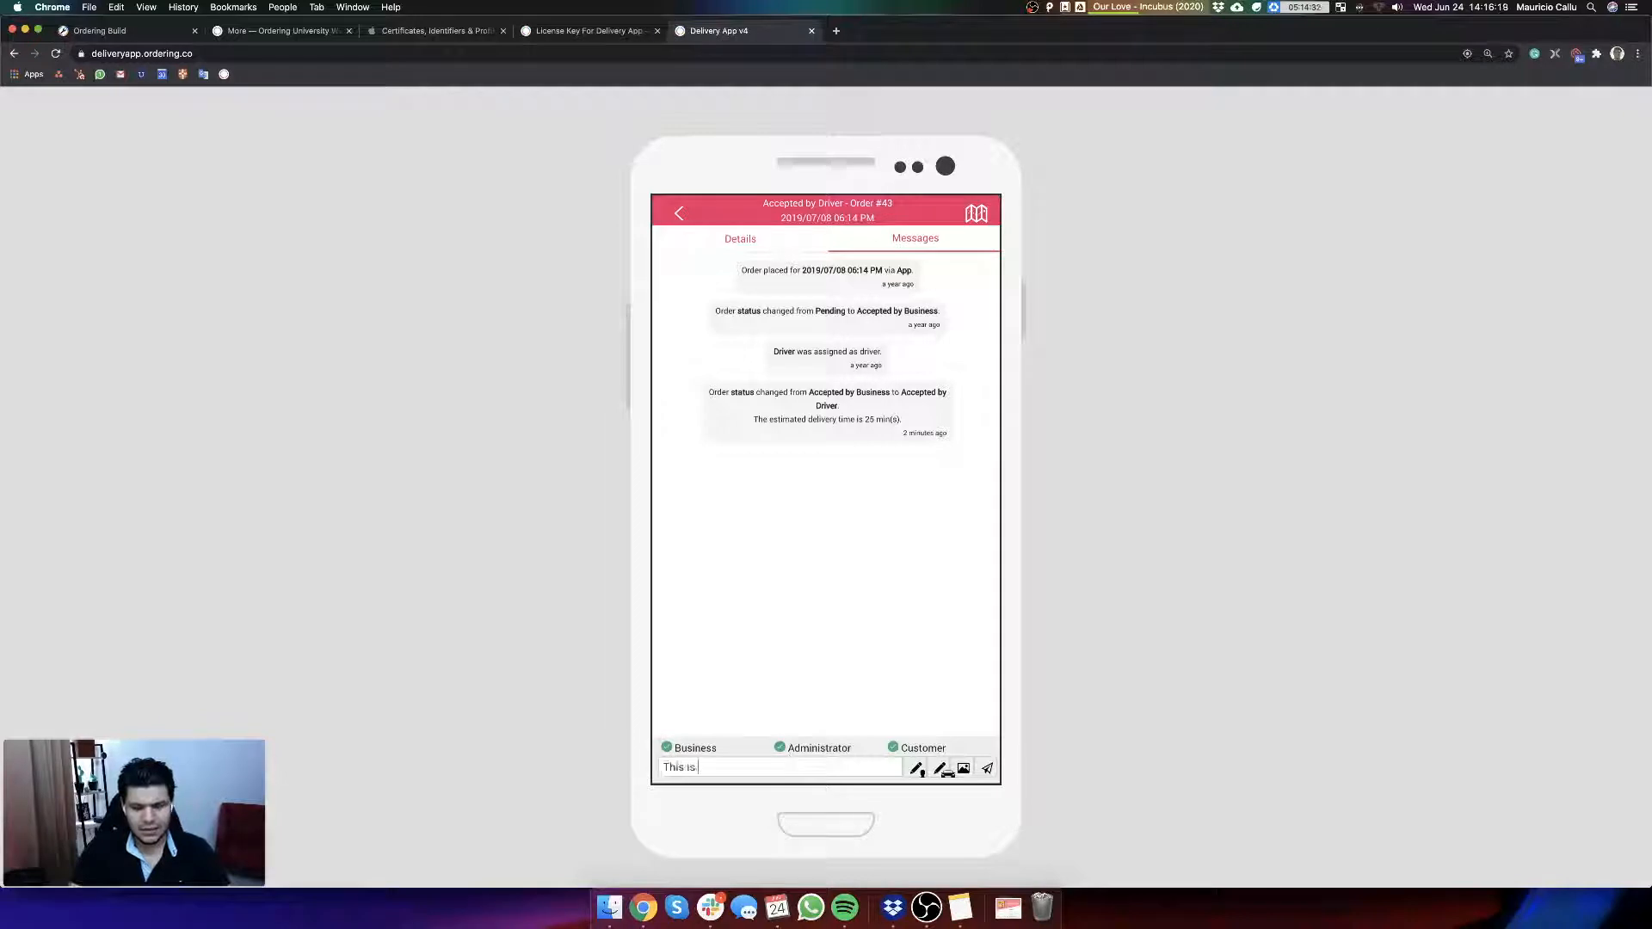
text(the driver.)
key(Return)
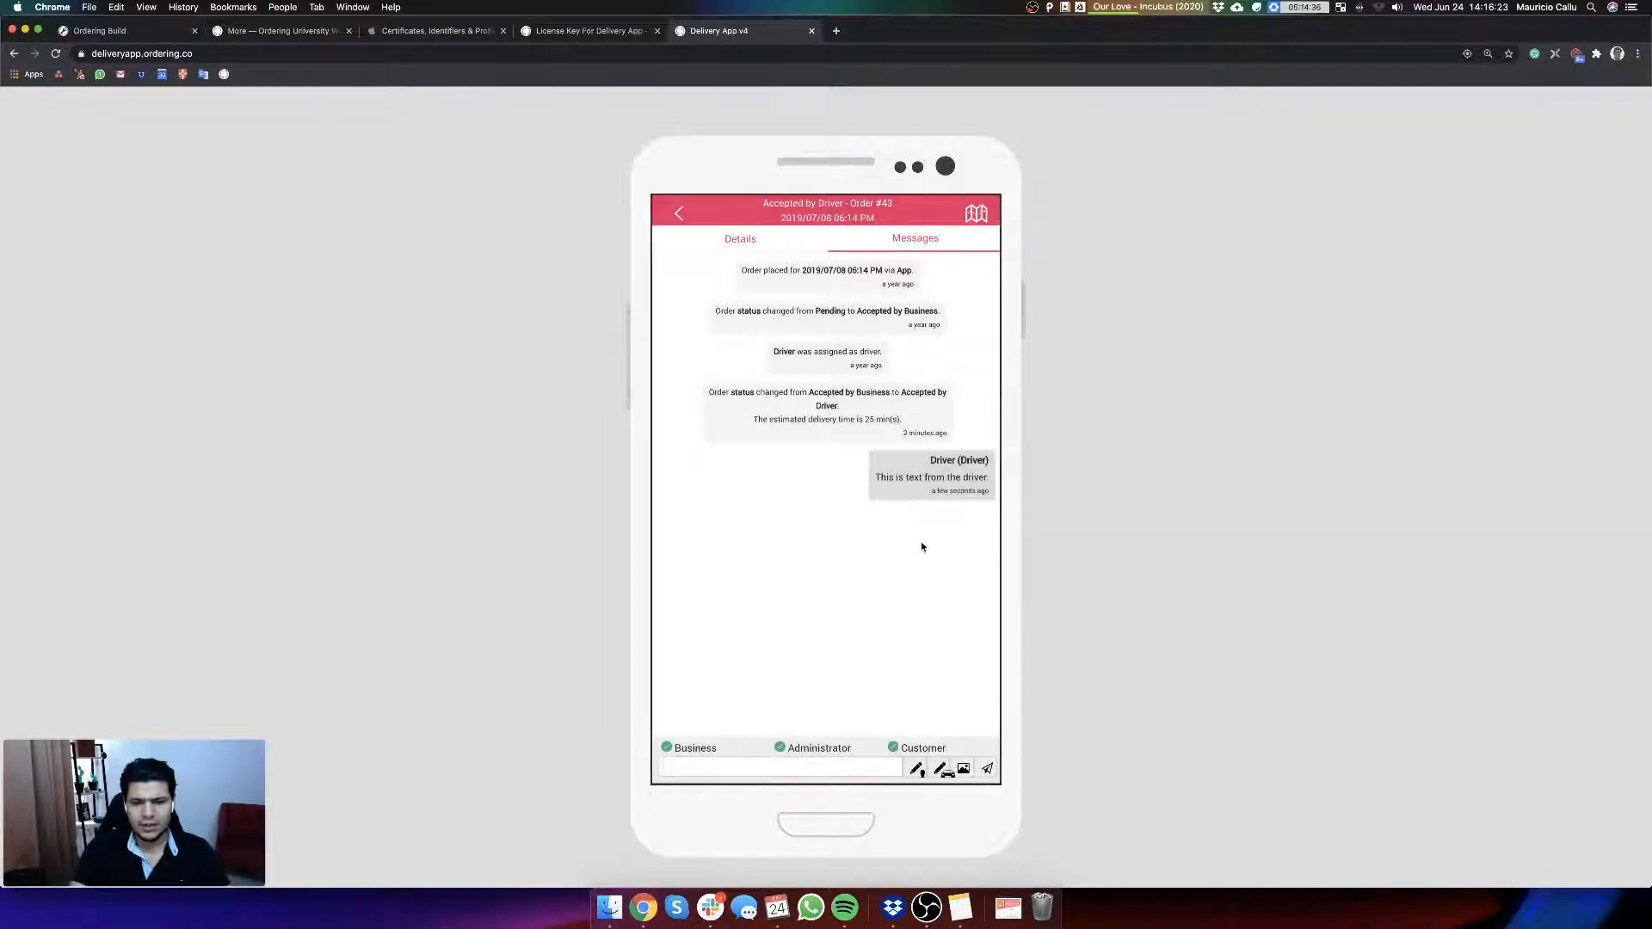
Step: Open orderingweb.ordering.co in a new browser tab, check the order in the Delivery App demo and open the website's orders manager
click(838, 33)
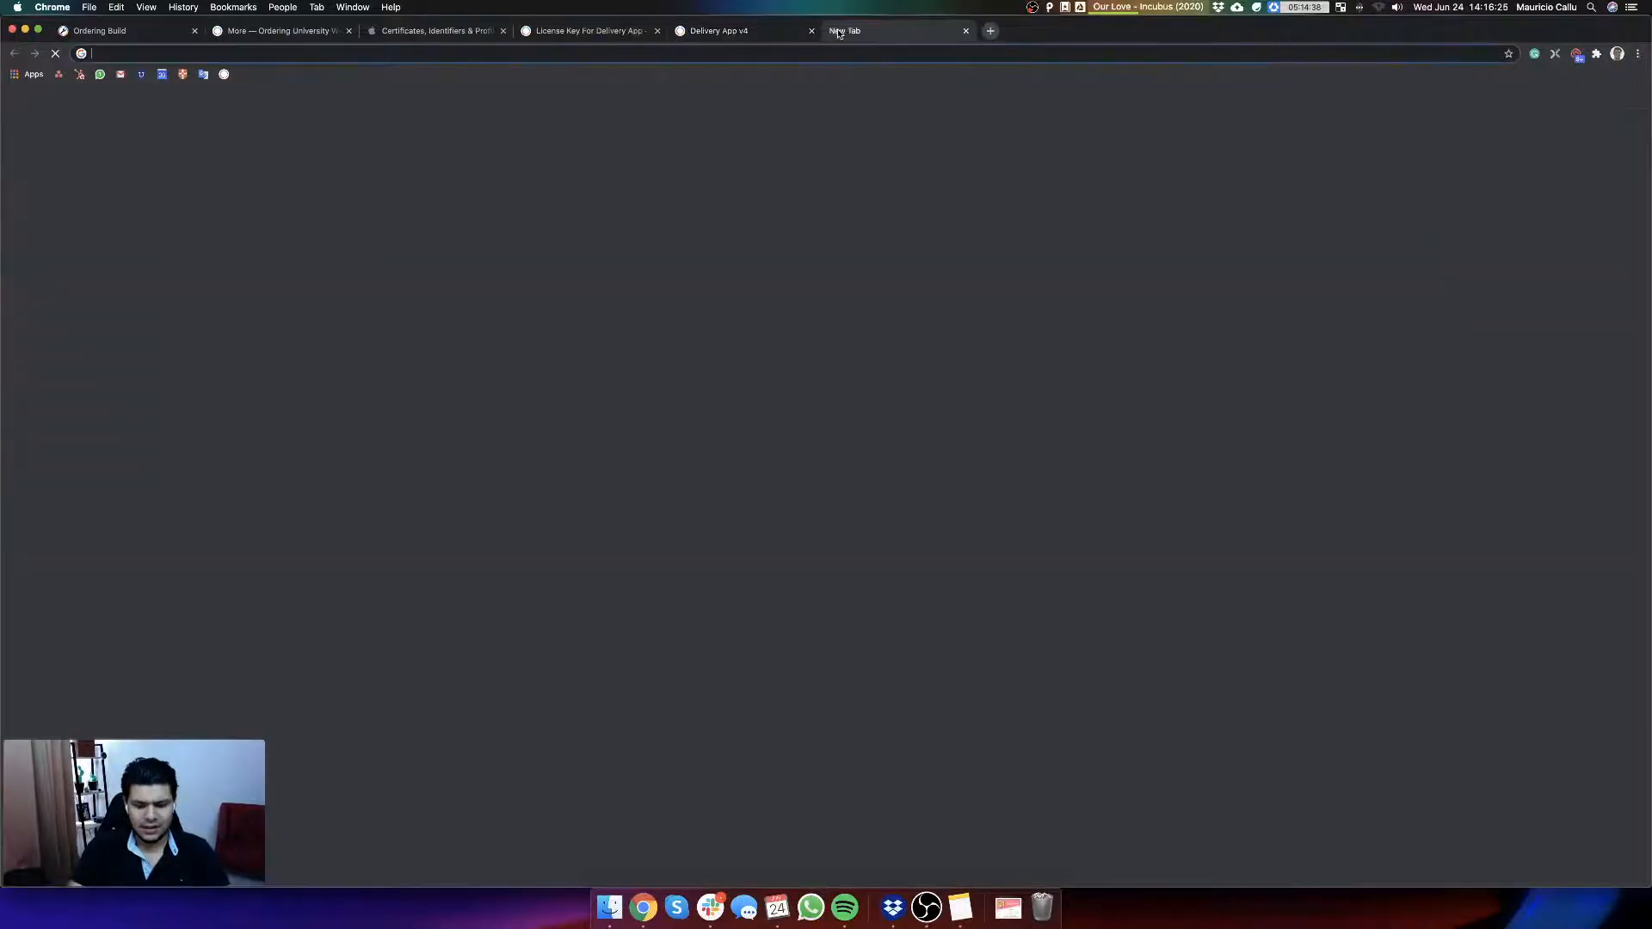
text(orderingweb)
key(Return)
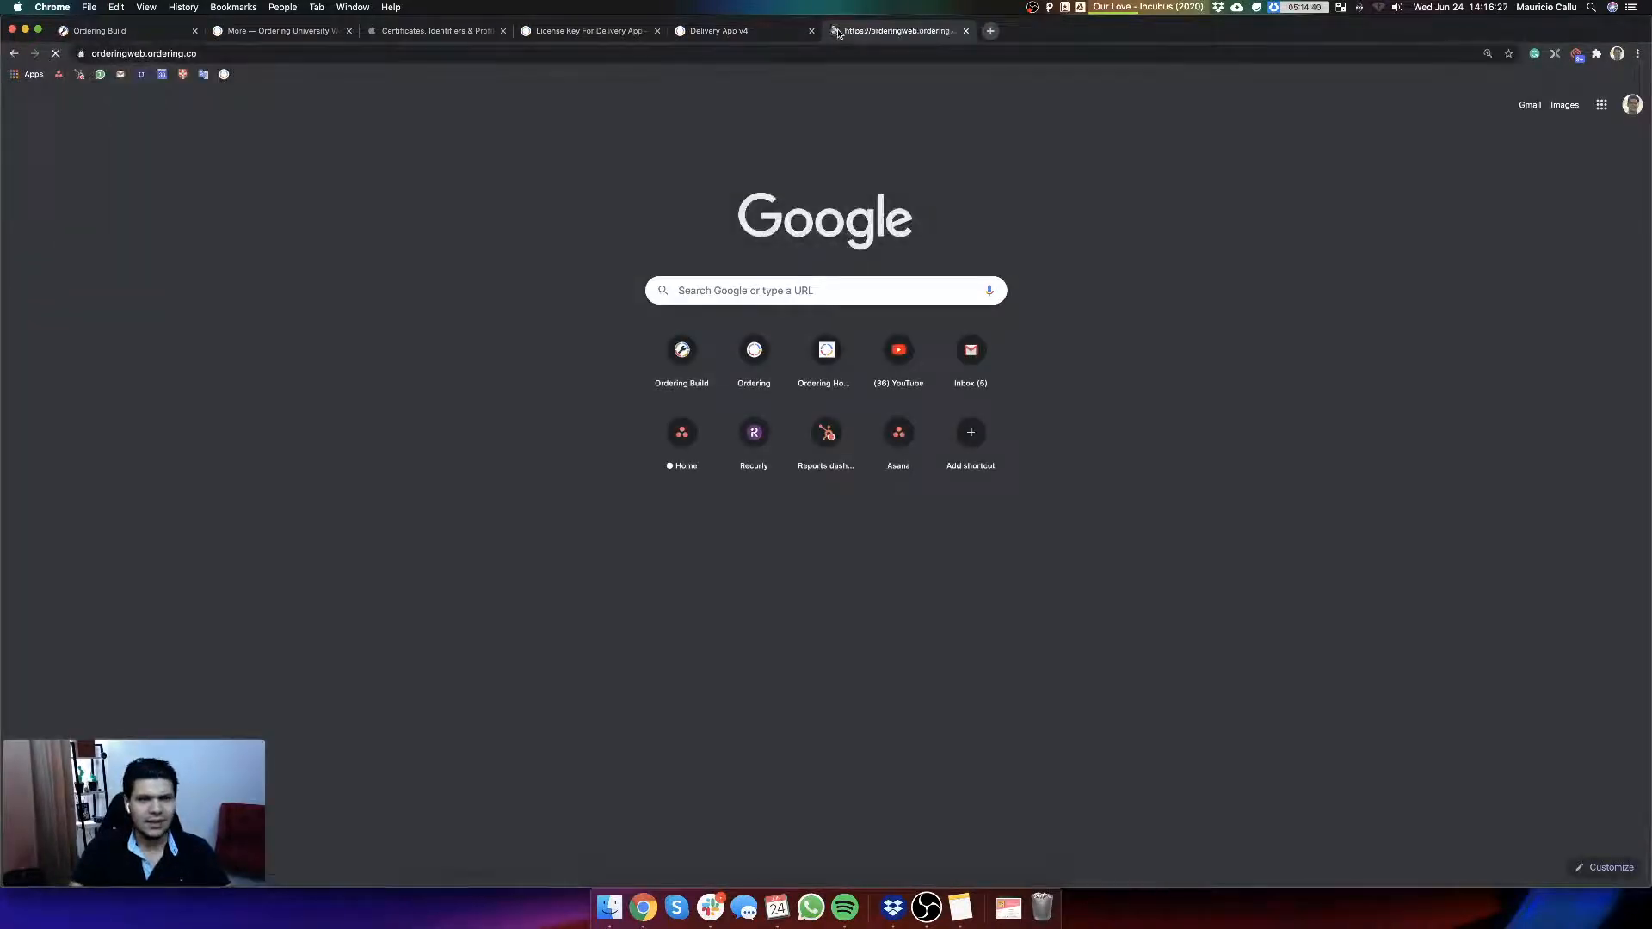
click(725, 32)
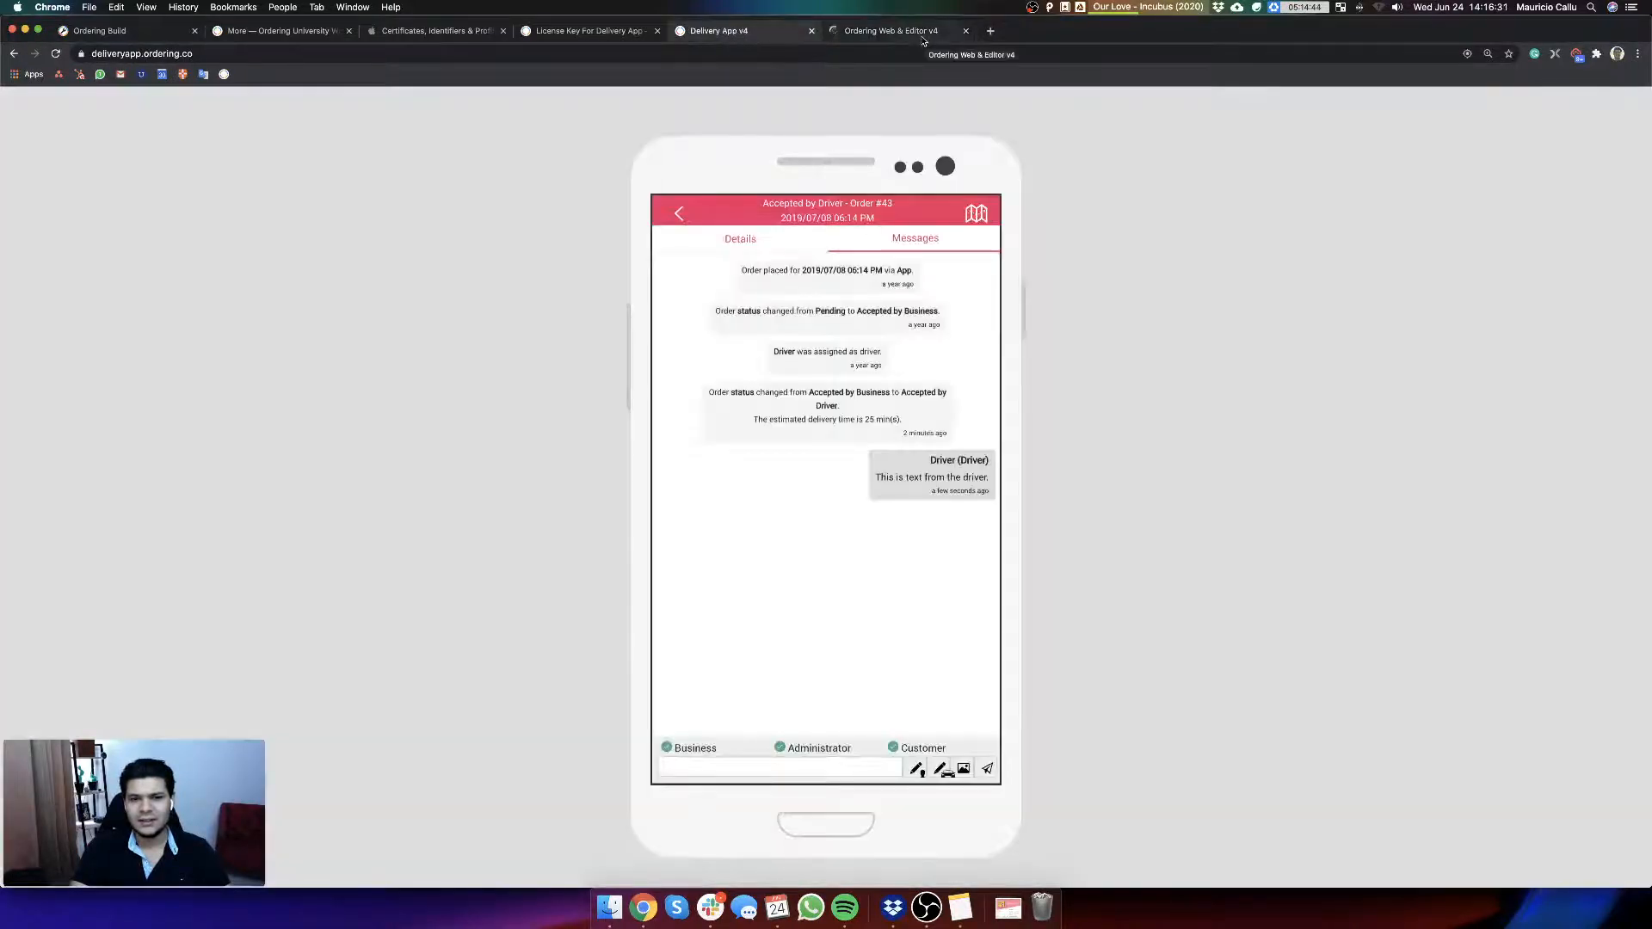
click(921, 32)
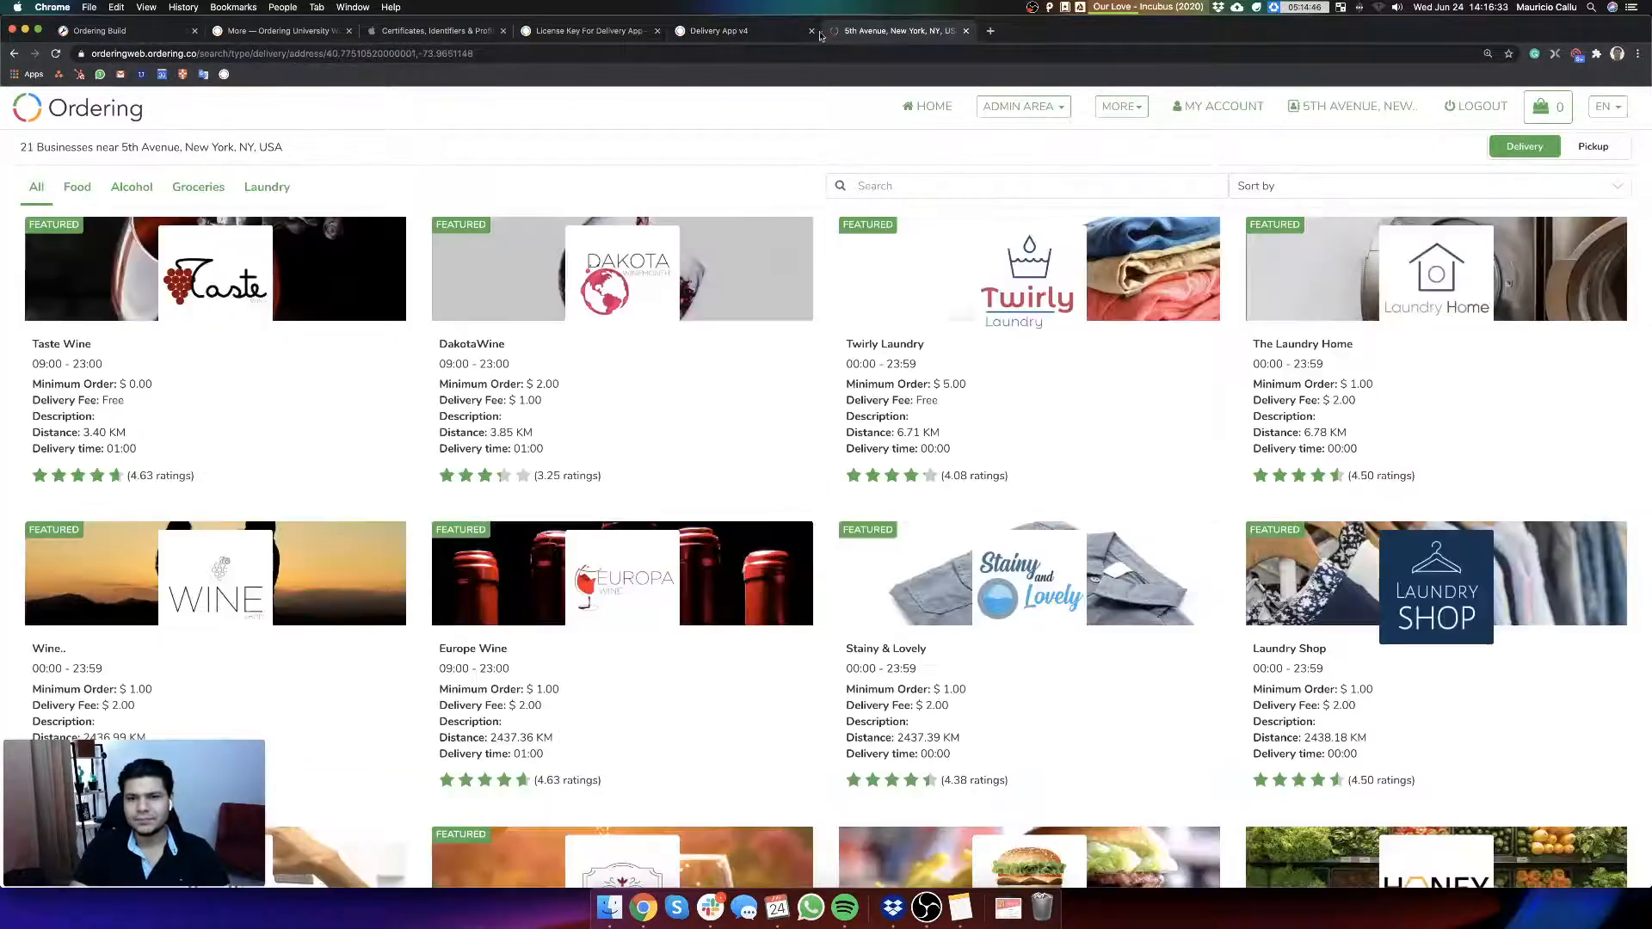
click(787, 34)
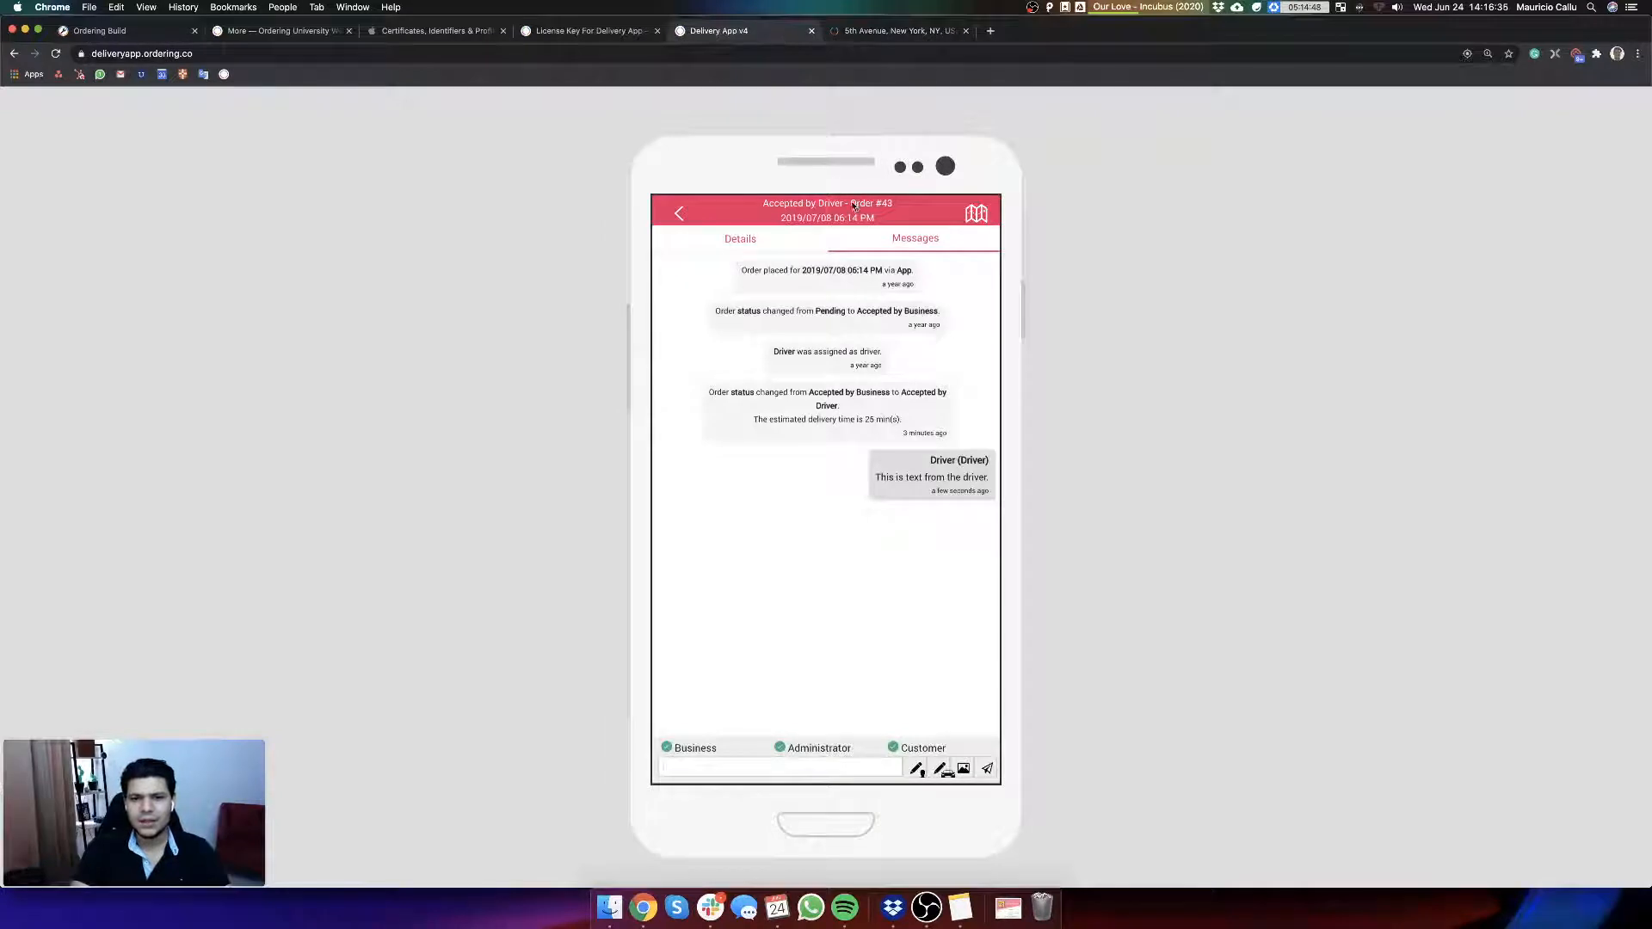
click(1026, 109)
click(1047, 184)
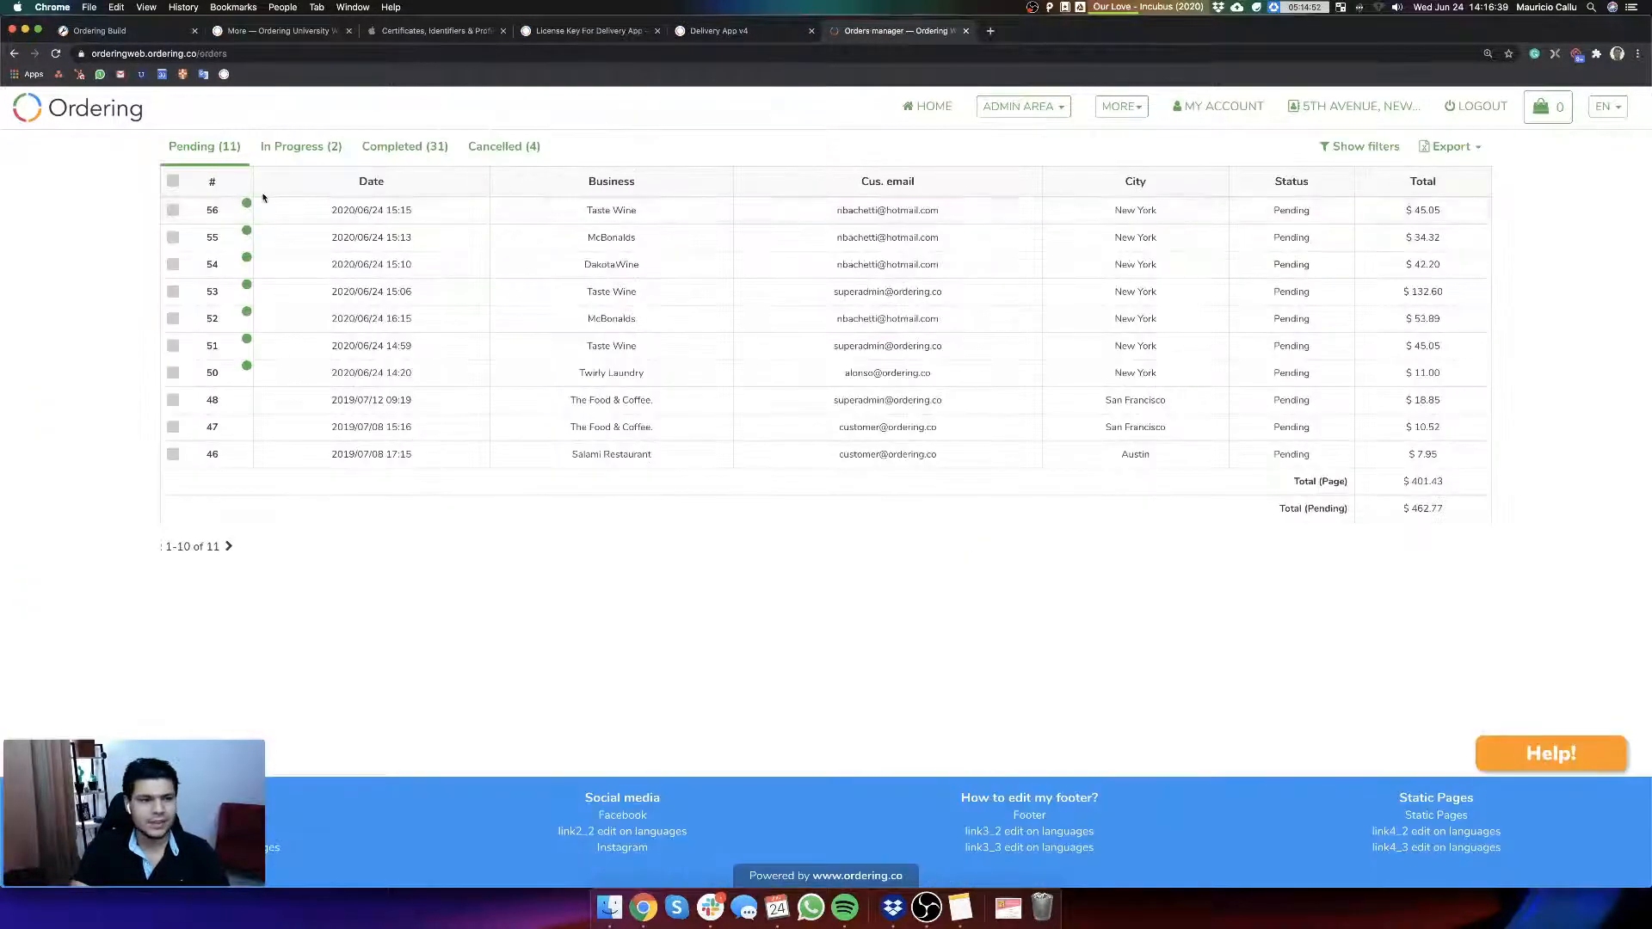
Step: Open the messages of the in-progress Twirly Laundry order accepted by the driver
click(298, 150)
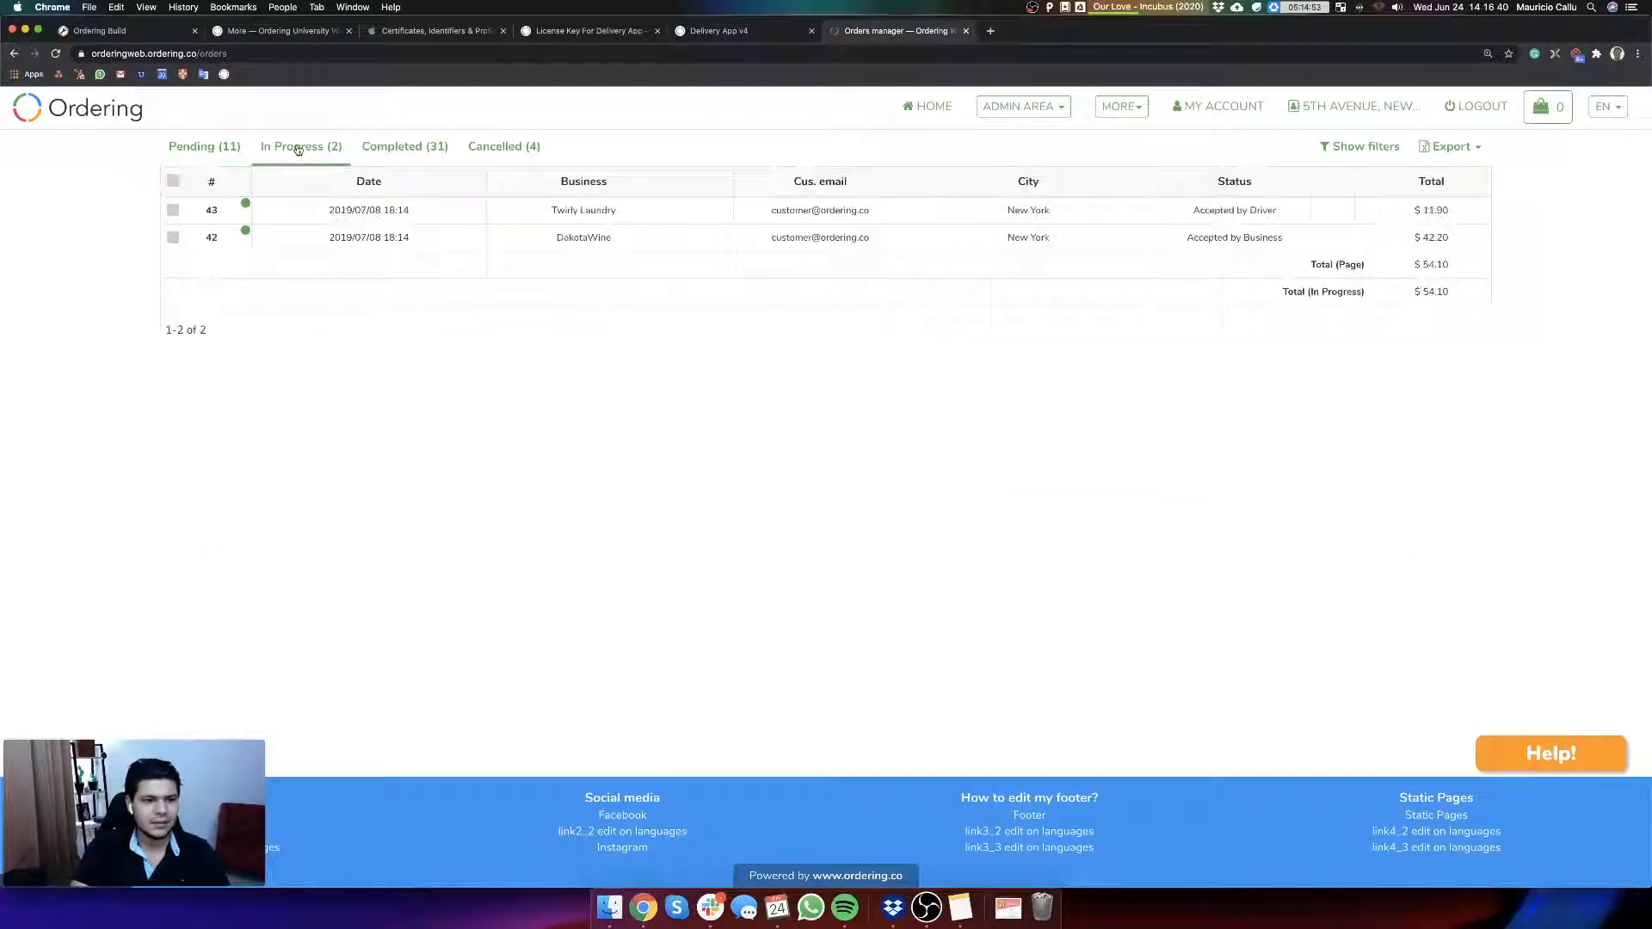
click(348, 209)
click(1008, 200)
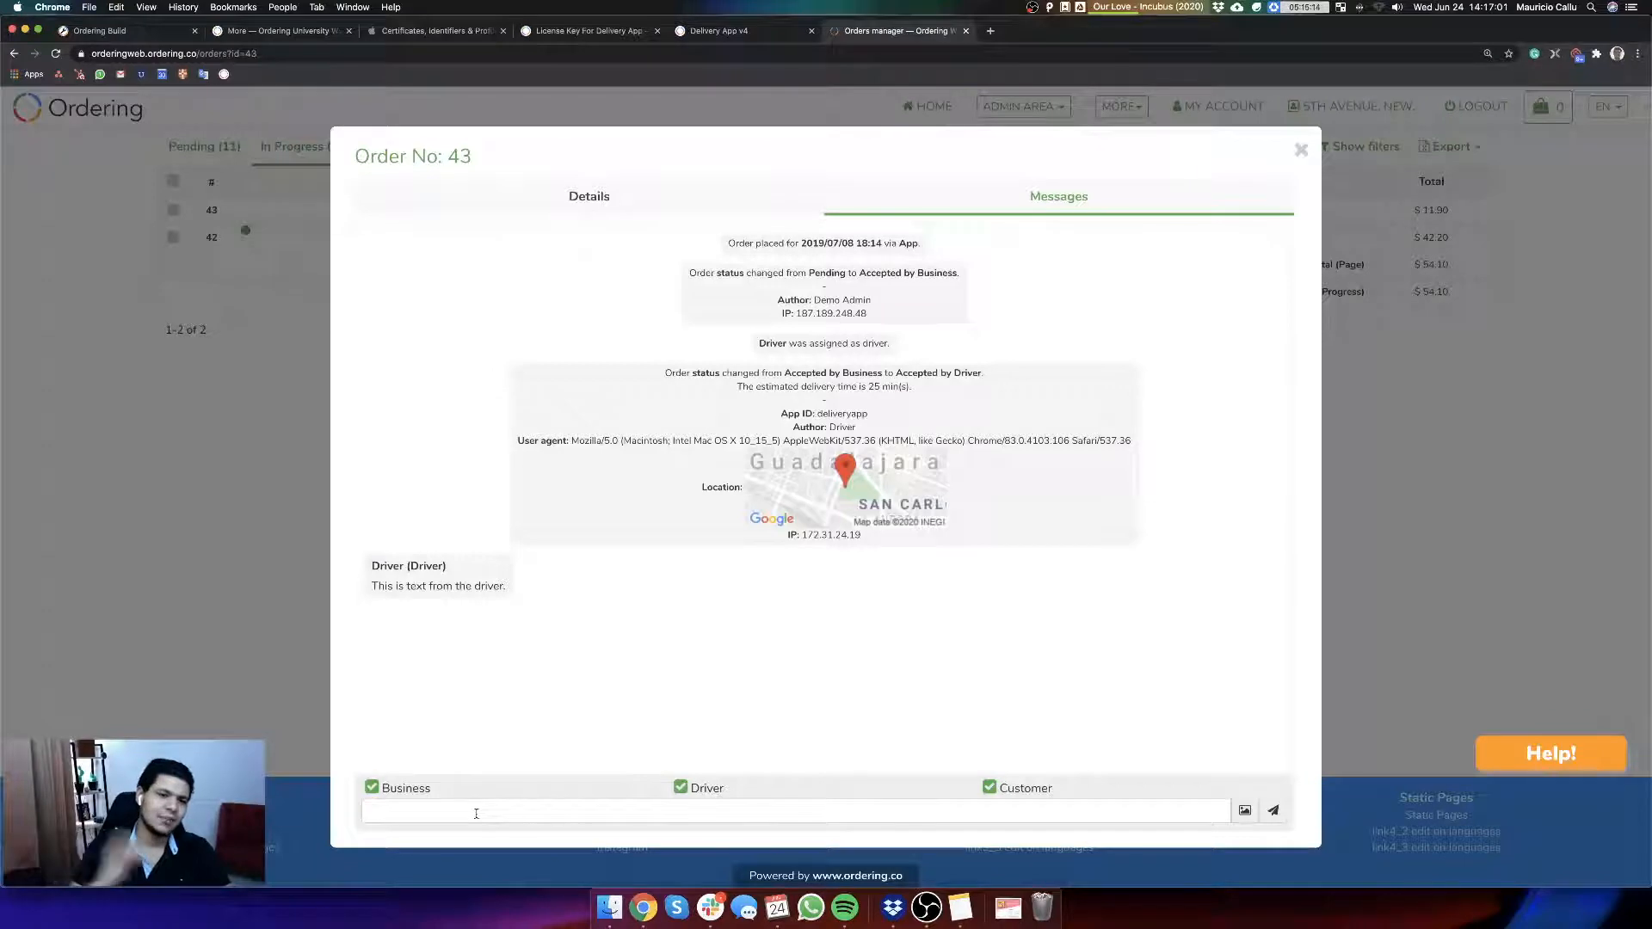
Step: Send "This is a text from the superadmin to the Driver Only" with the driver as the only recipient
text(his is a text from the superadmin to the)
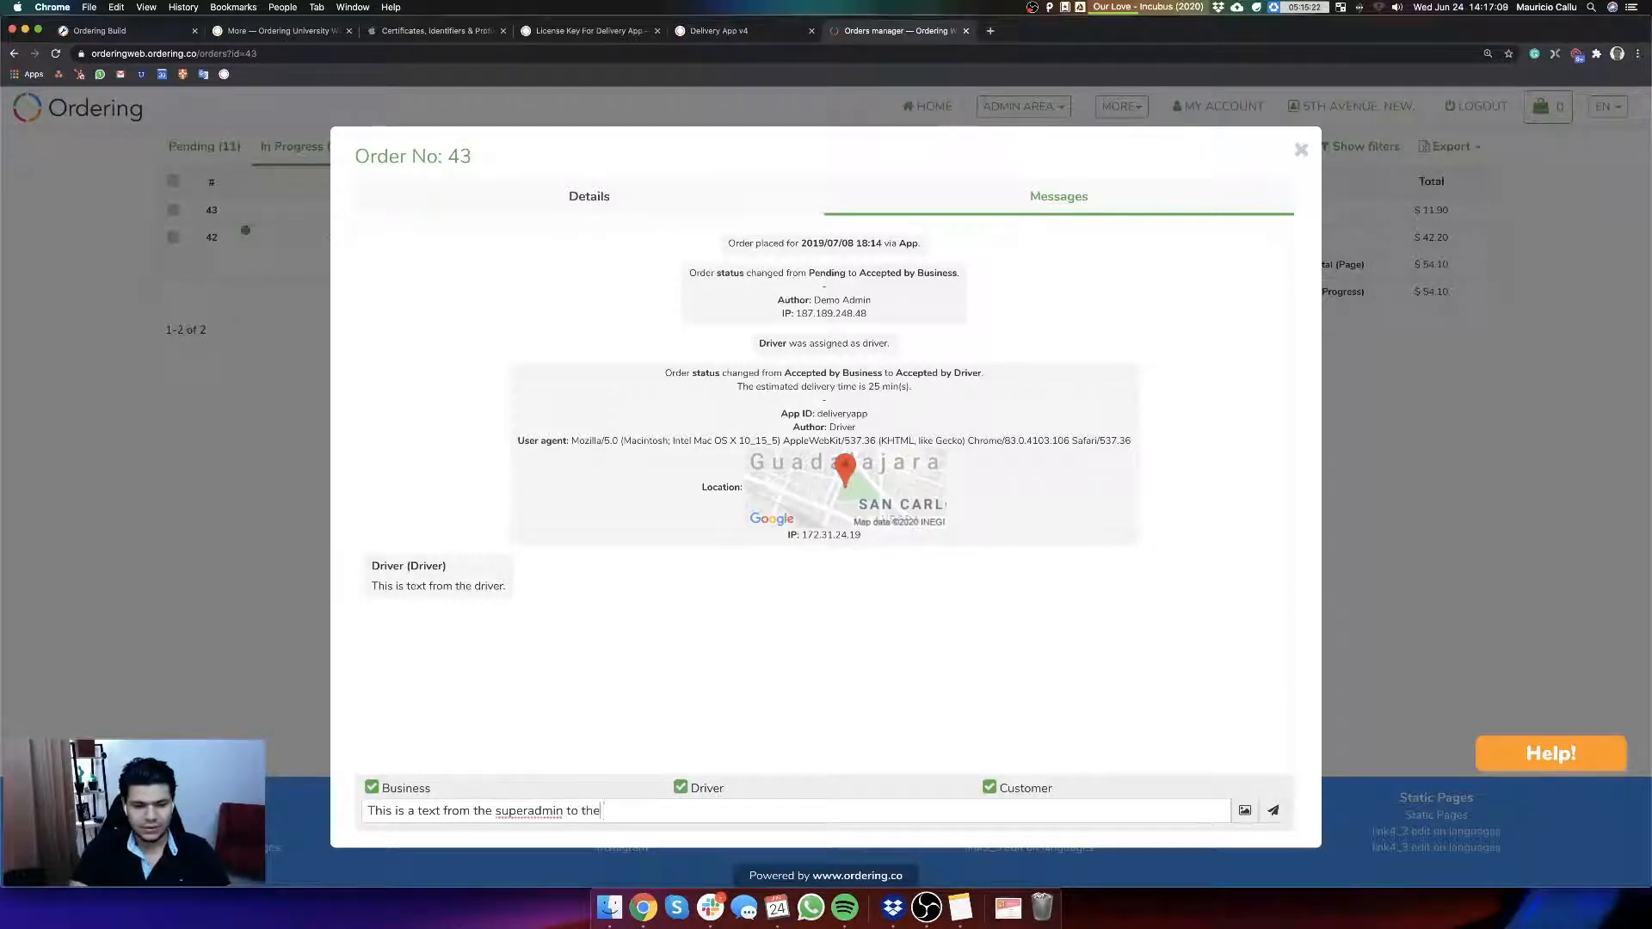
text( Driver Onyl)
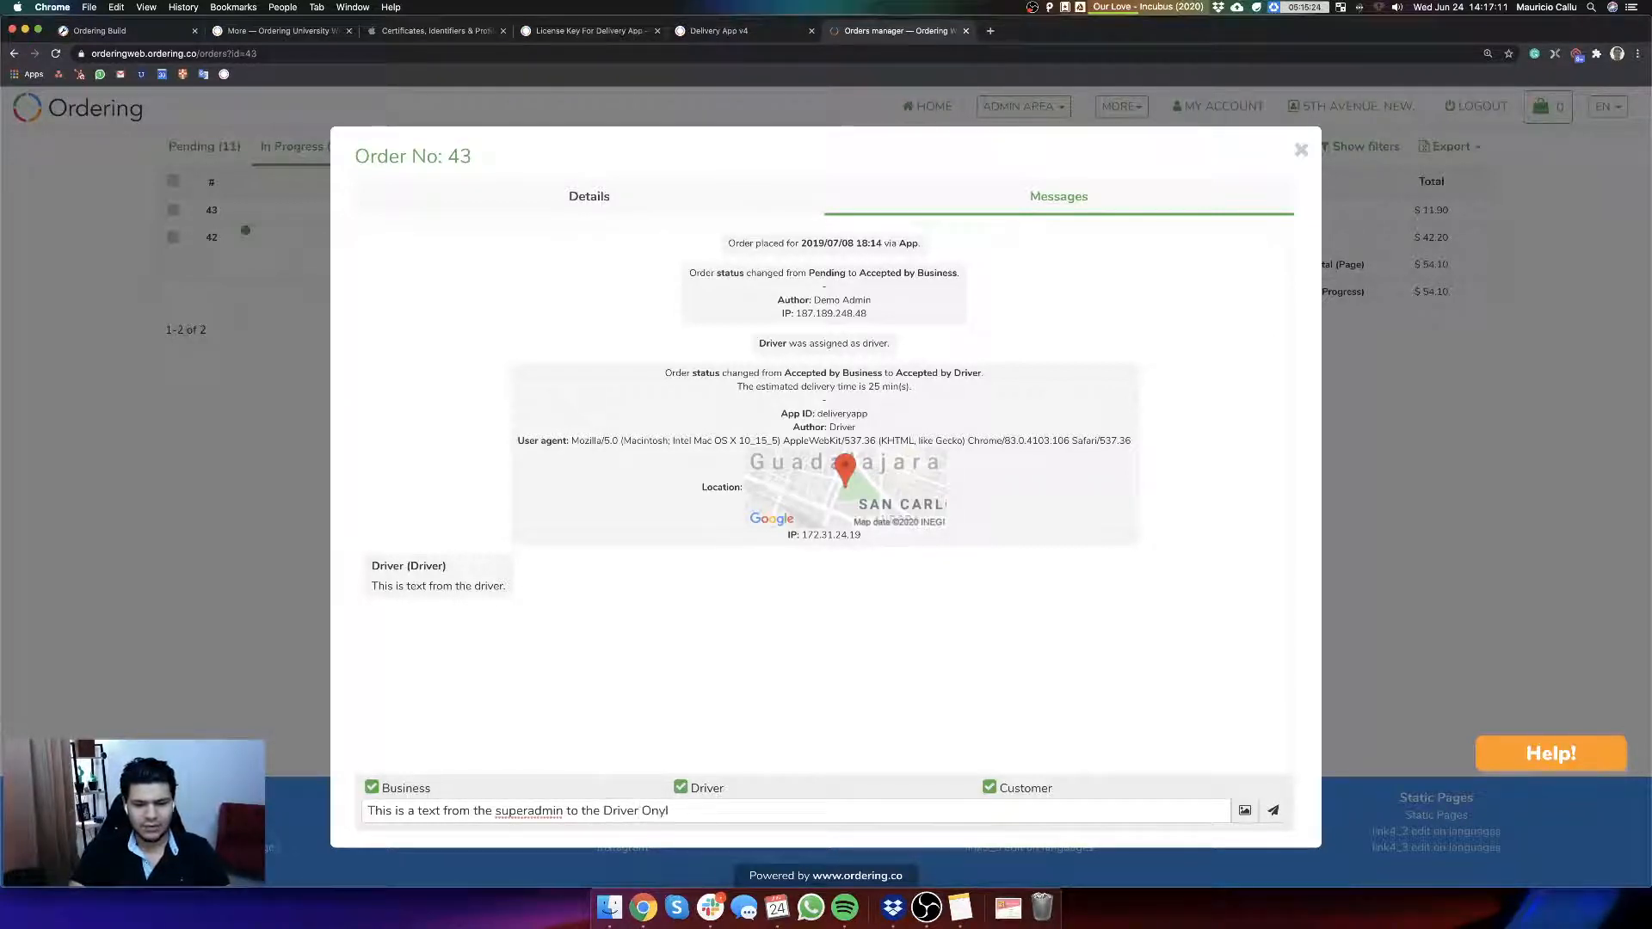
click(372, 788)
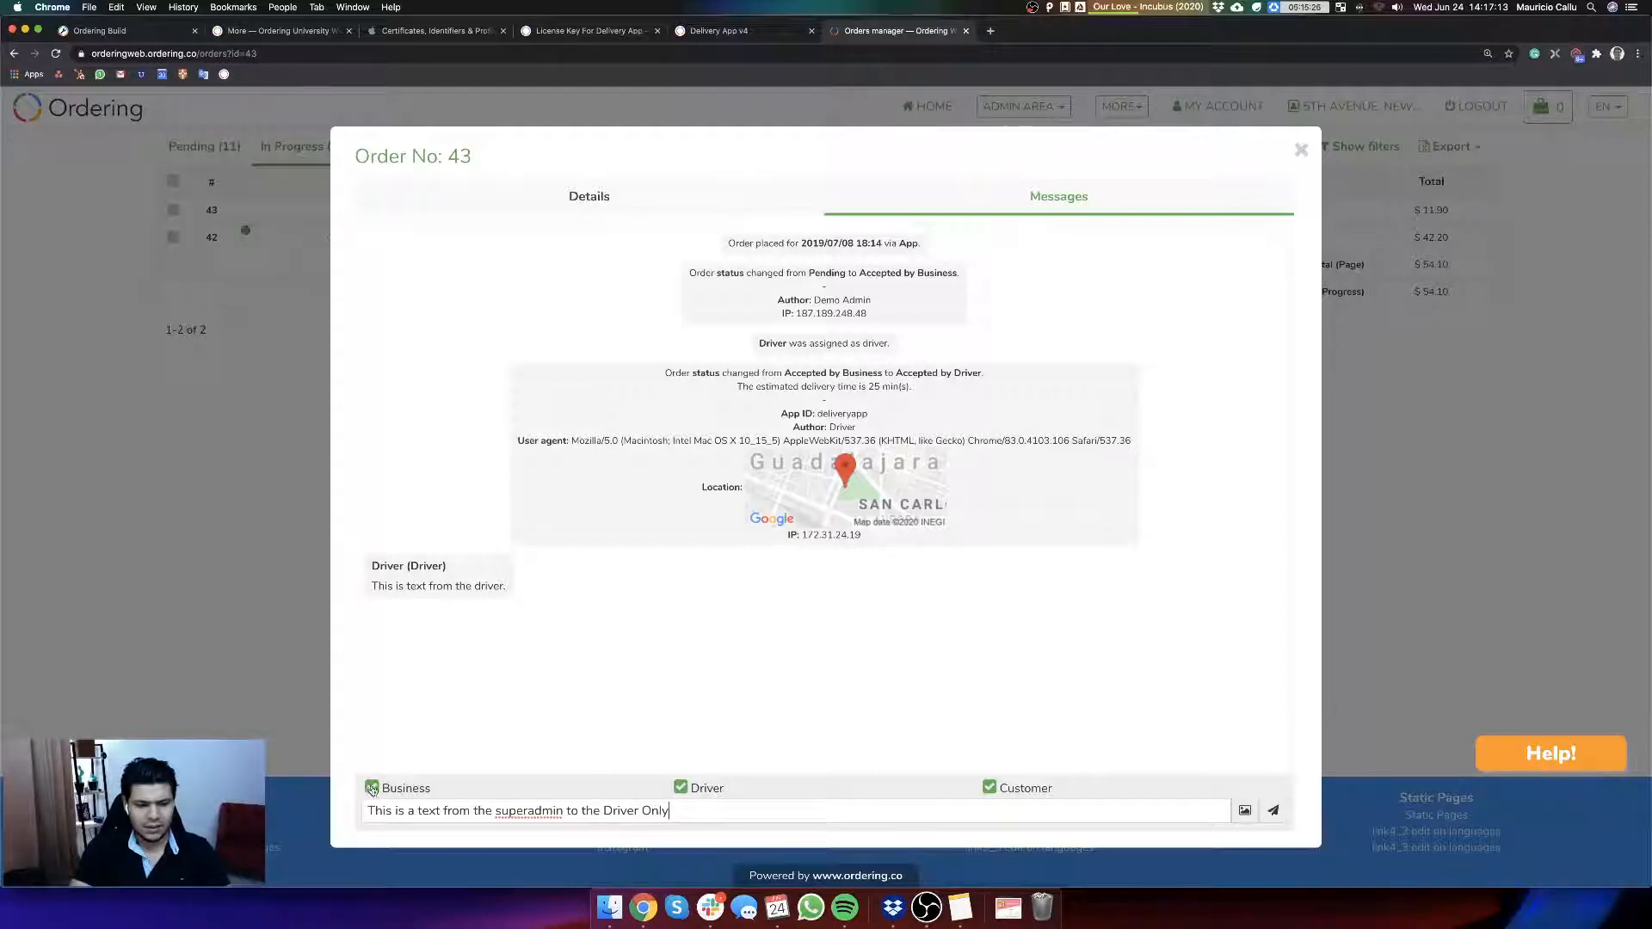
click(989, 787)
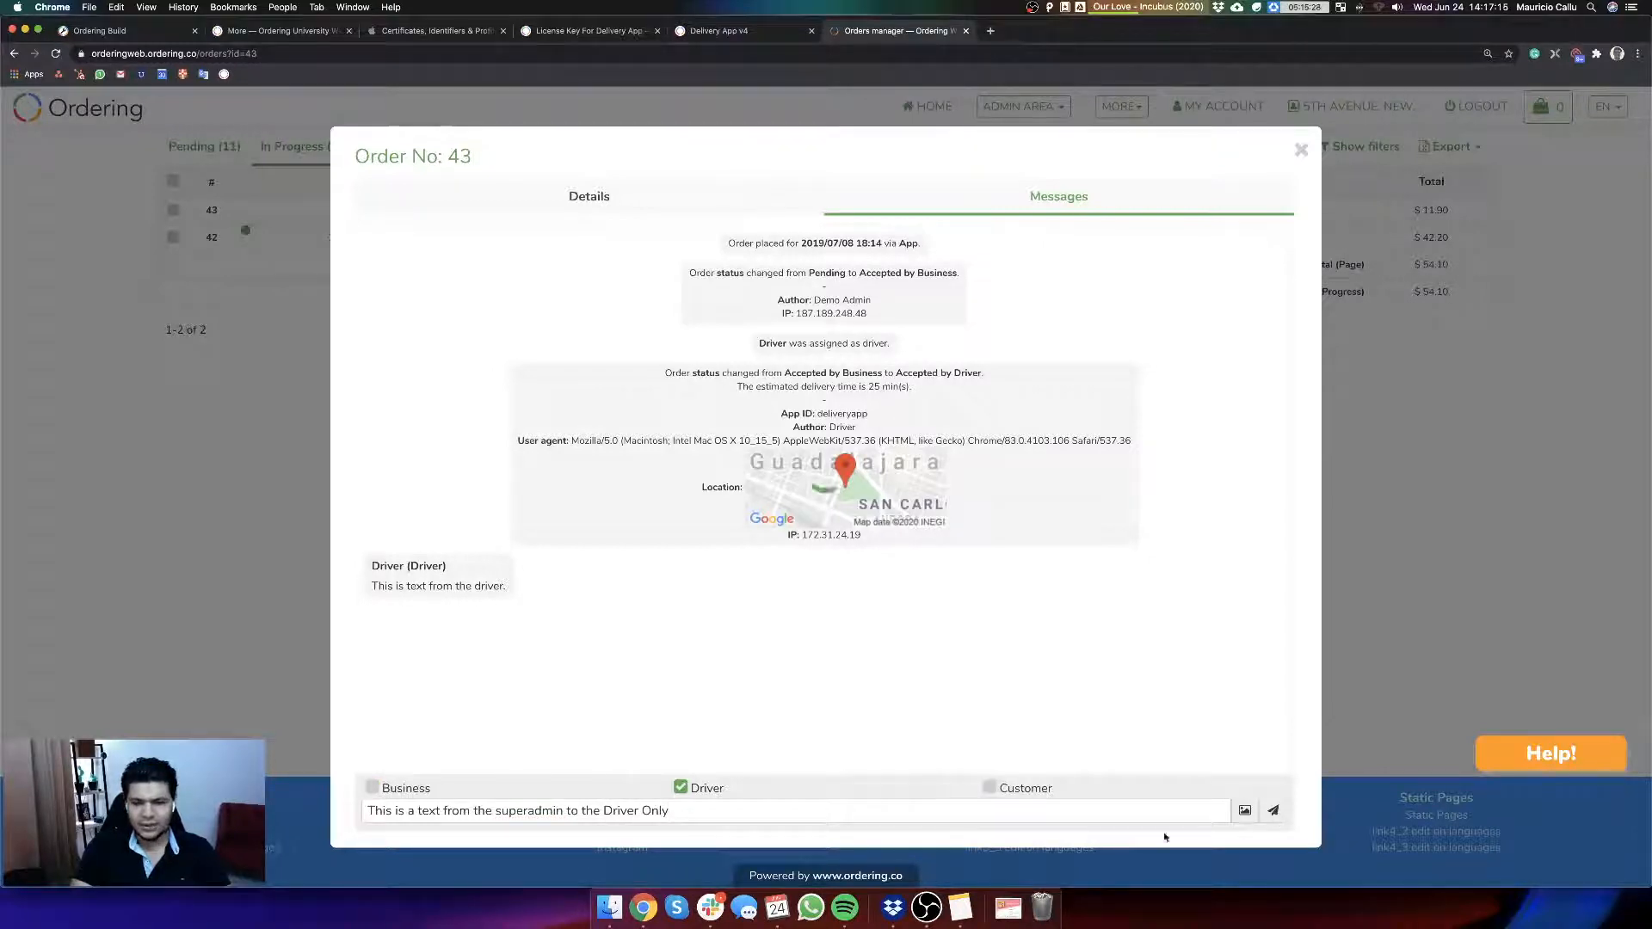
click(1273, 810)
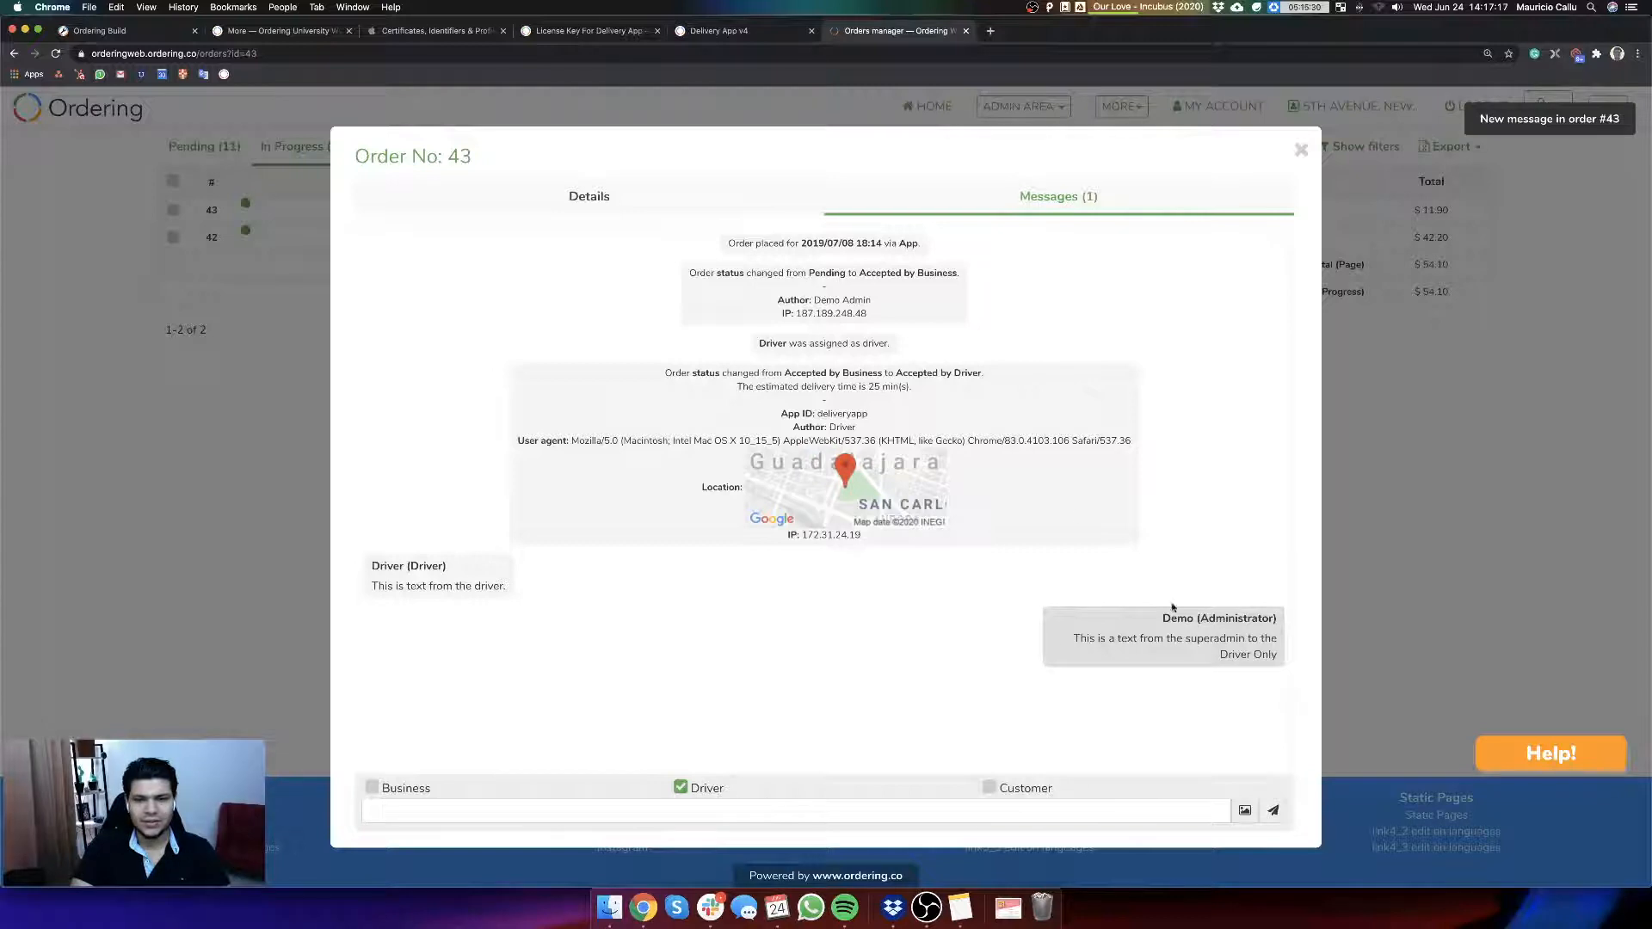
Step: Return to the Delivery App demo and send "This is only for the customer" with the customer as the only recipient
click(725, 33)
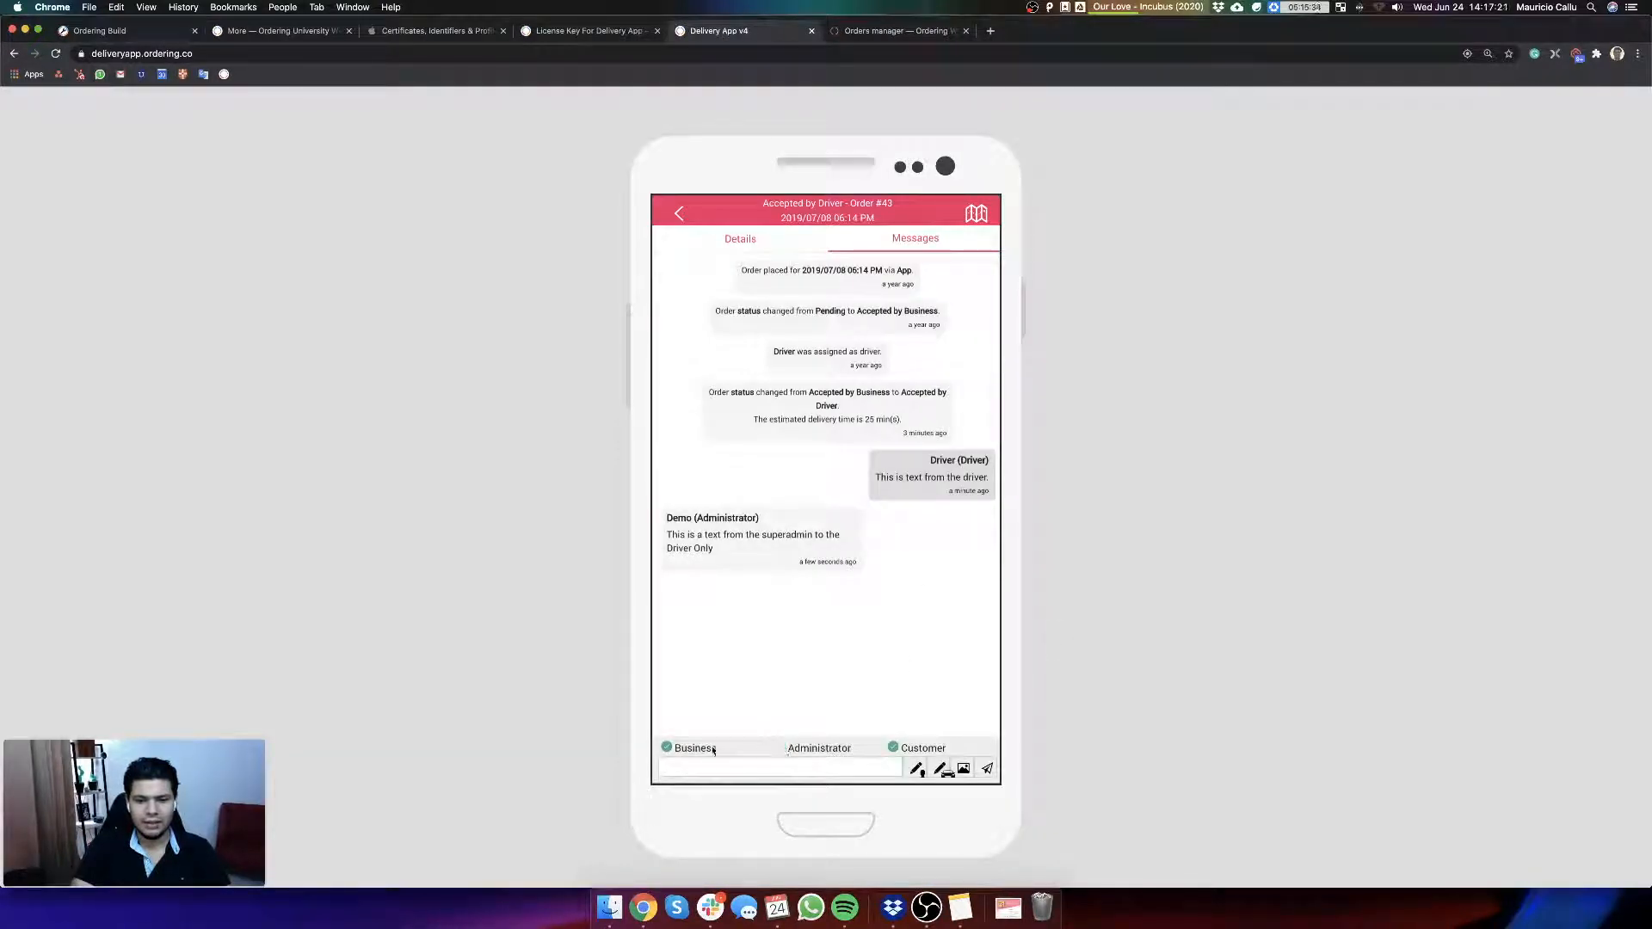
text(This is only the)
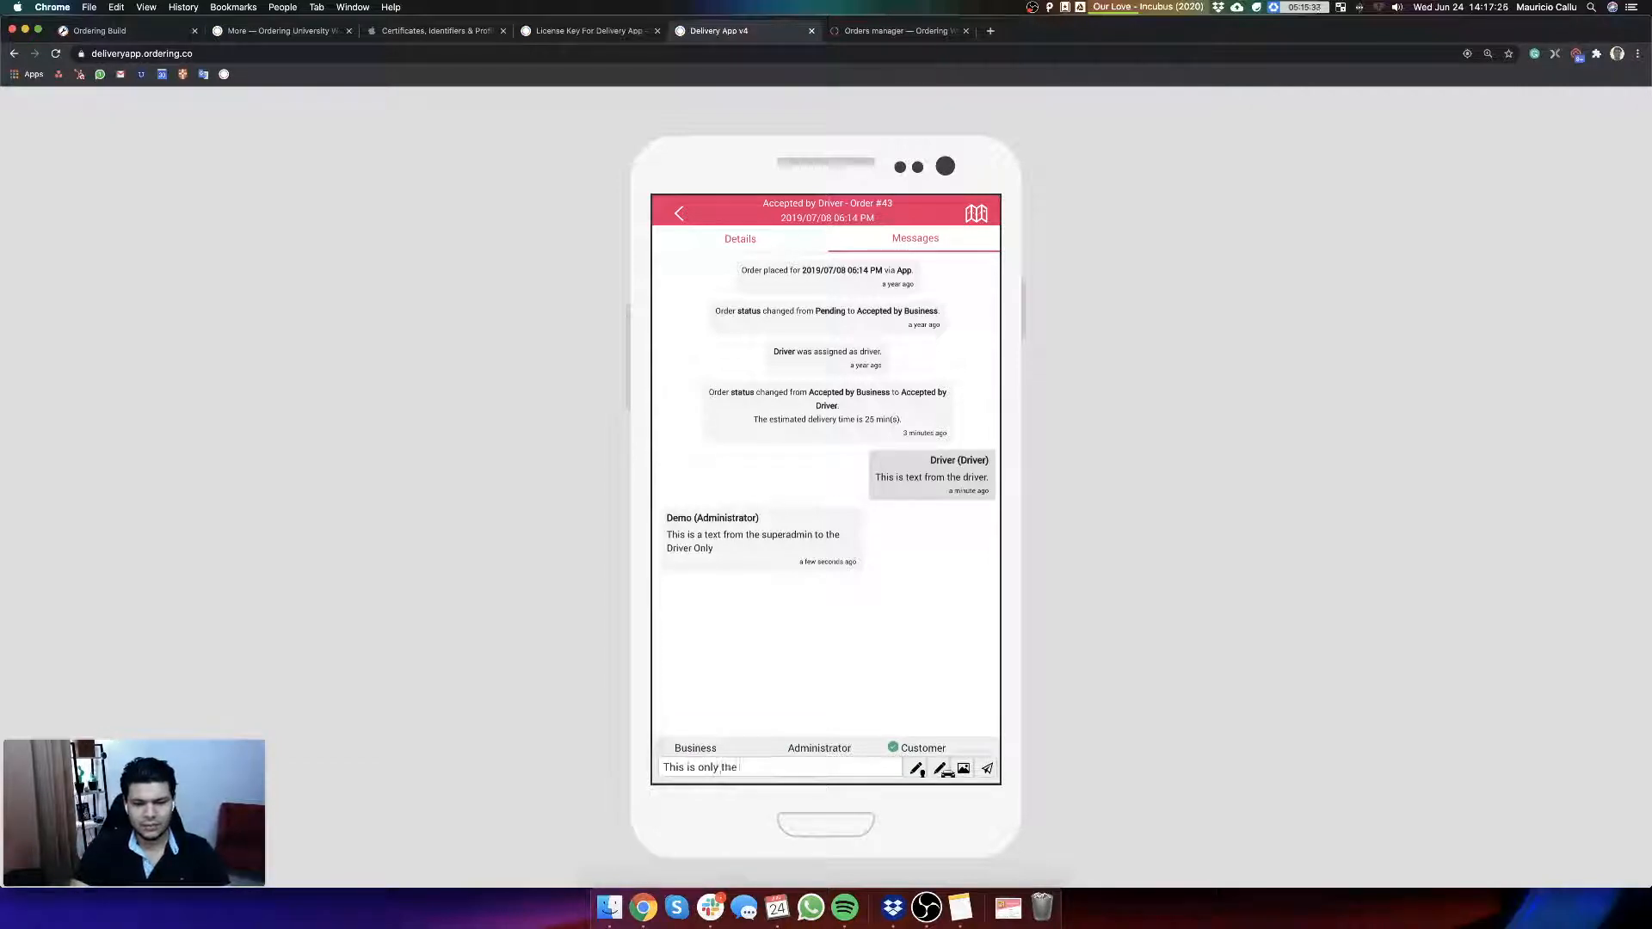
key(BackSpace)
key(BackSpace)
key(BackSpace)
key(BackSpace)
text(for the custo)
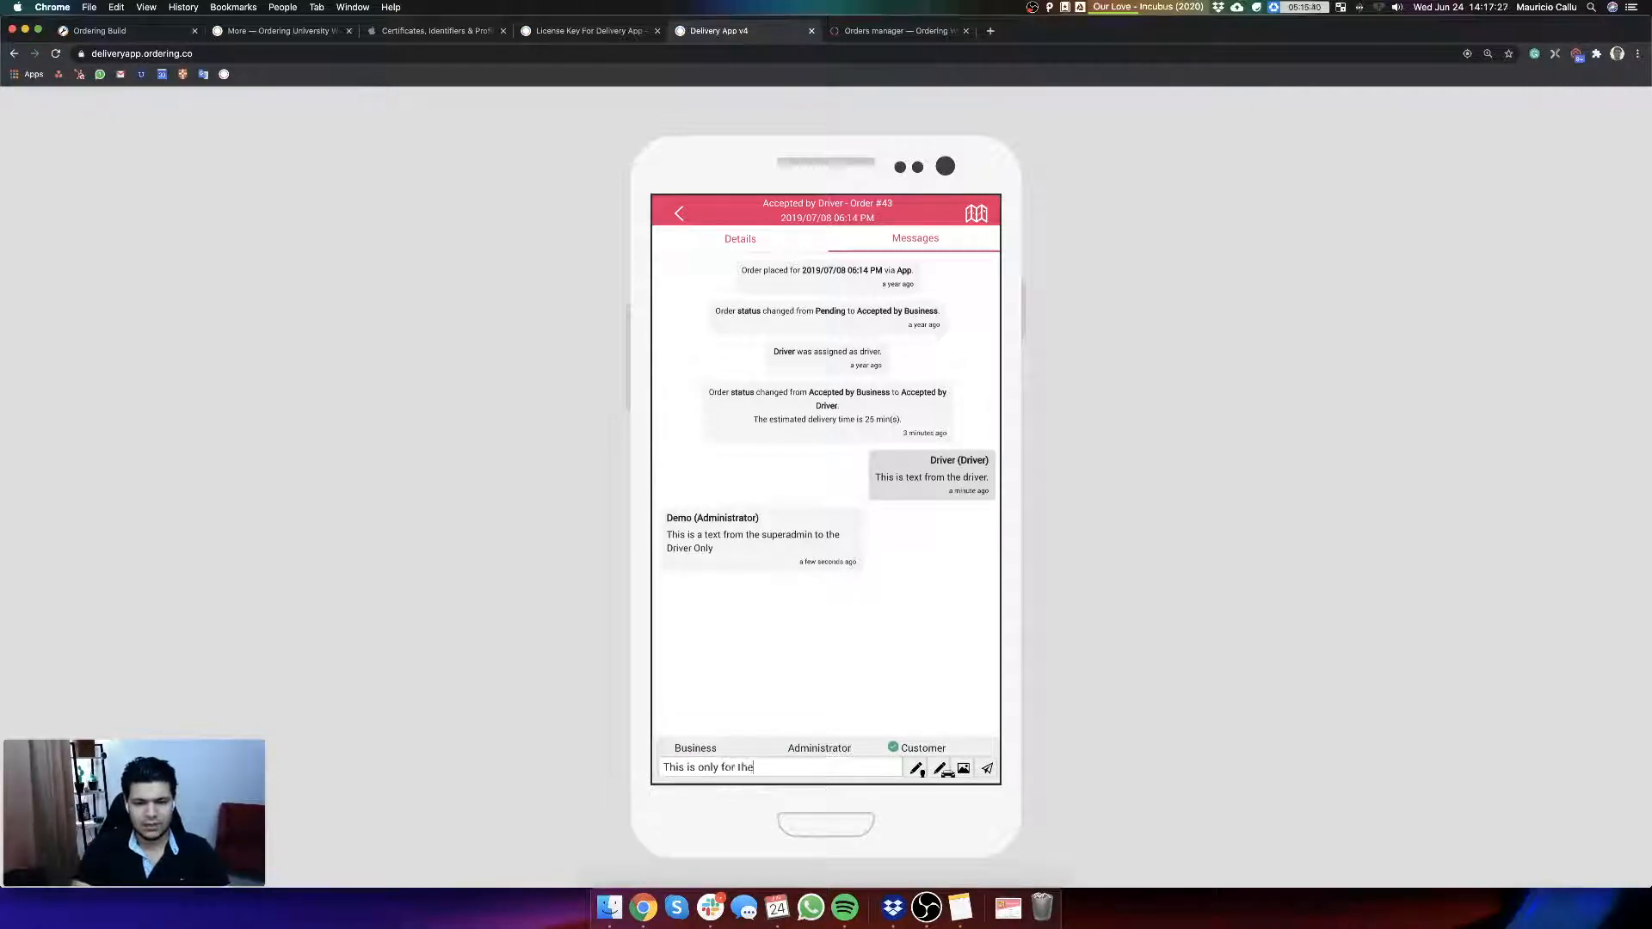
text(mer)
key(Return)
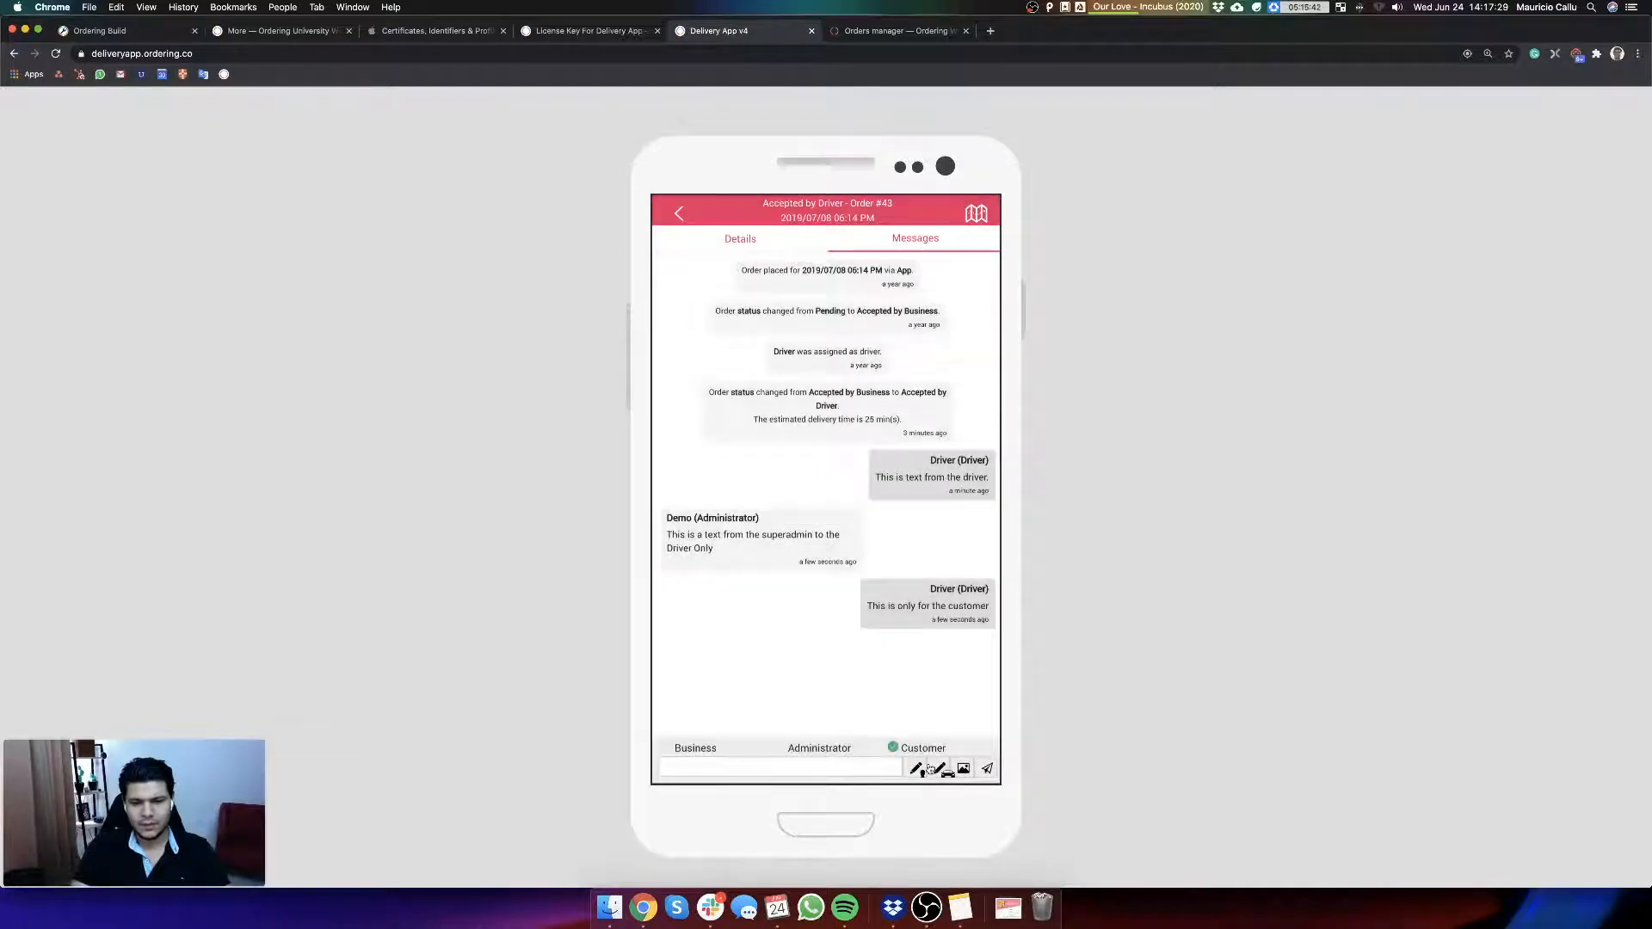
Step: Draw a customer signature in the order's messages and send it to the customer, then dismiss the image file chooser without attaching a photo
click(918, 768)
mouse_move(740, 642)
mouse_down()
mouse_move(981, 646)
mouse_move(805, 693)
mouse_up()
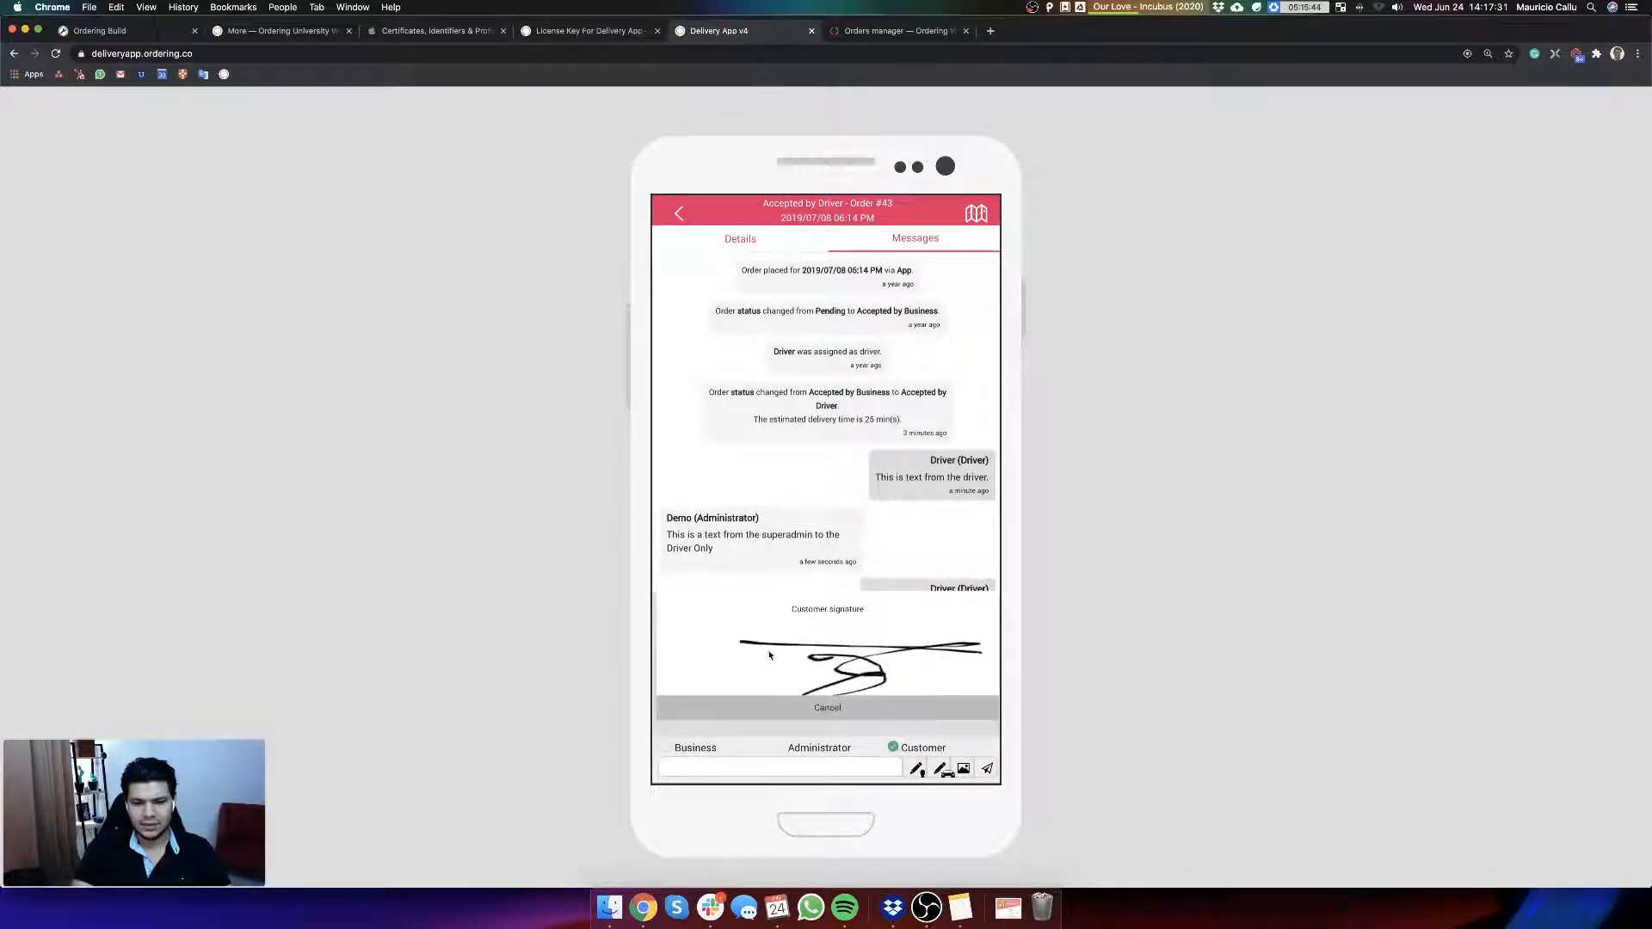
click(986, 769)
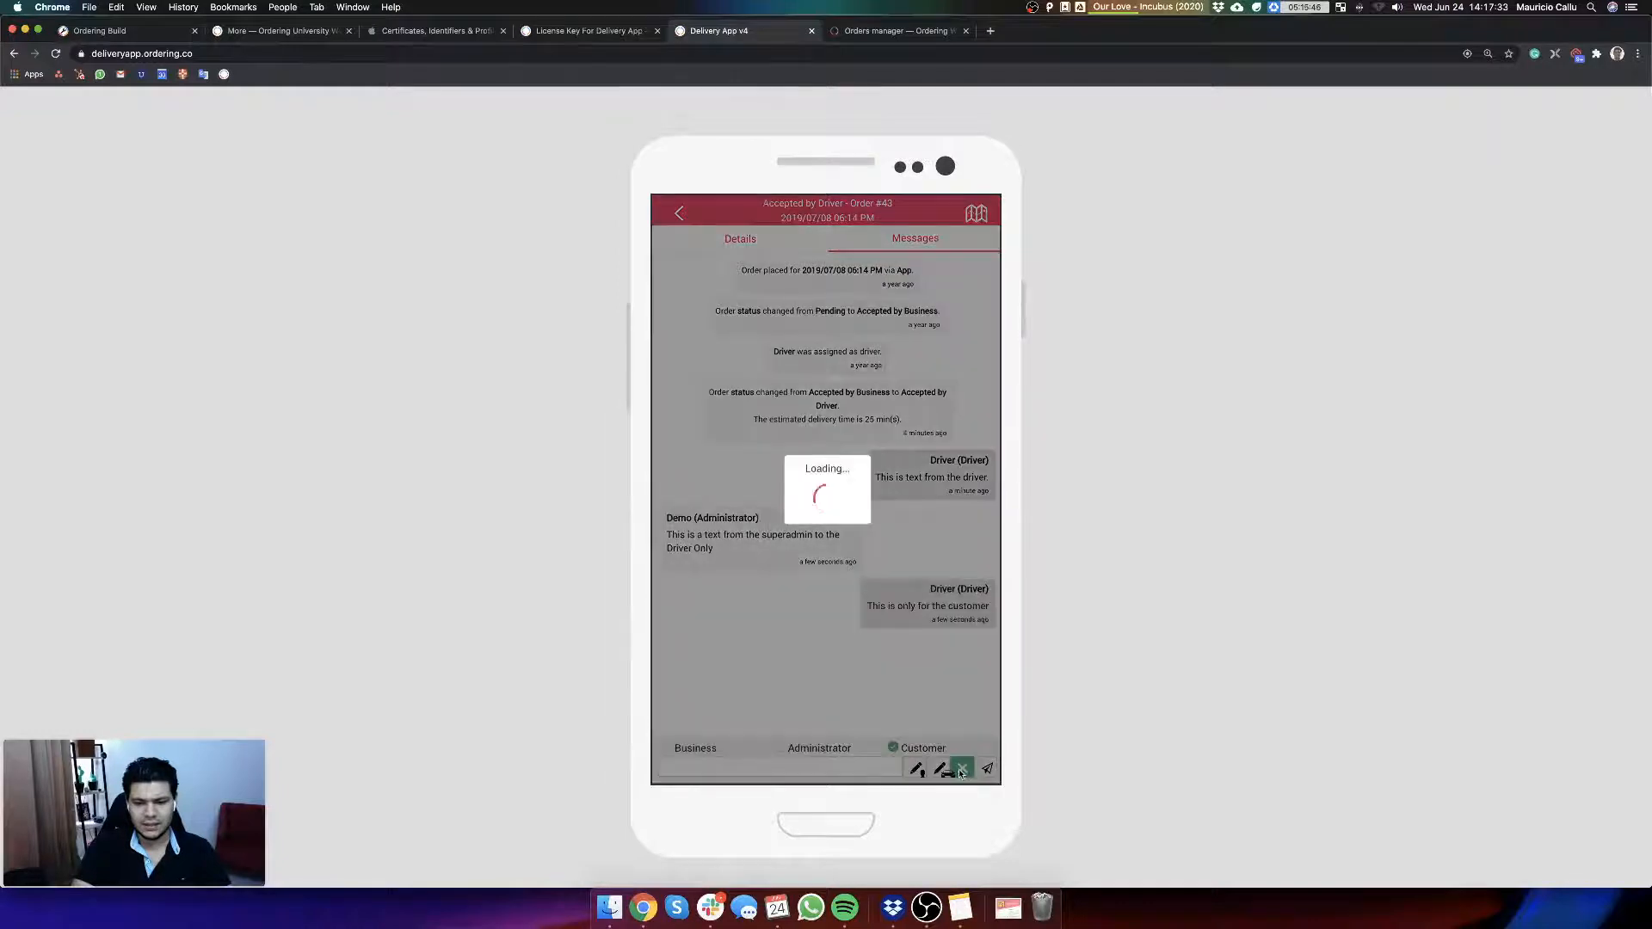
click(964, 768)
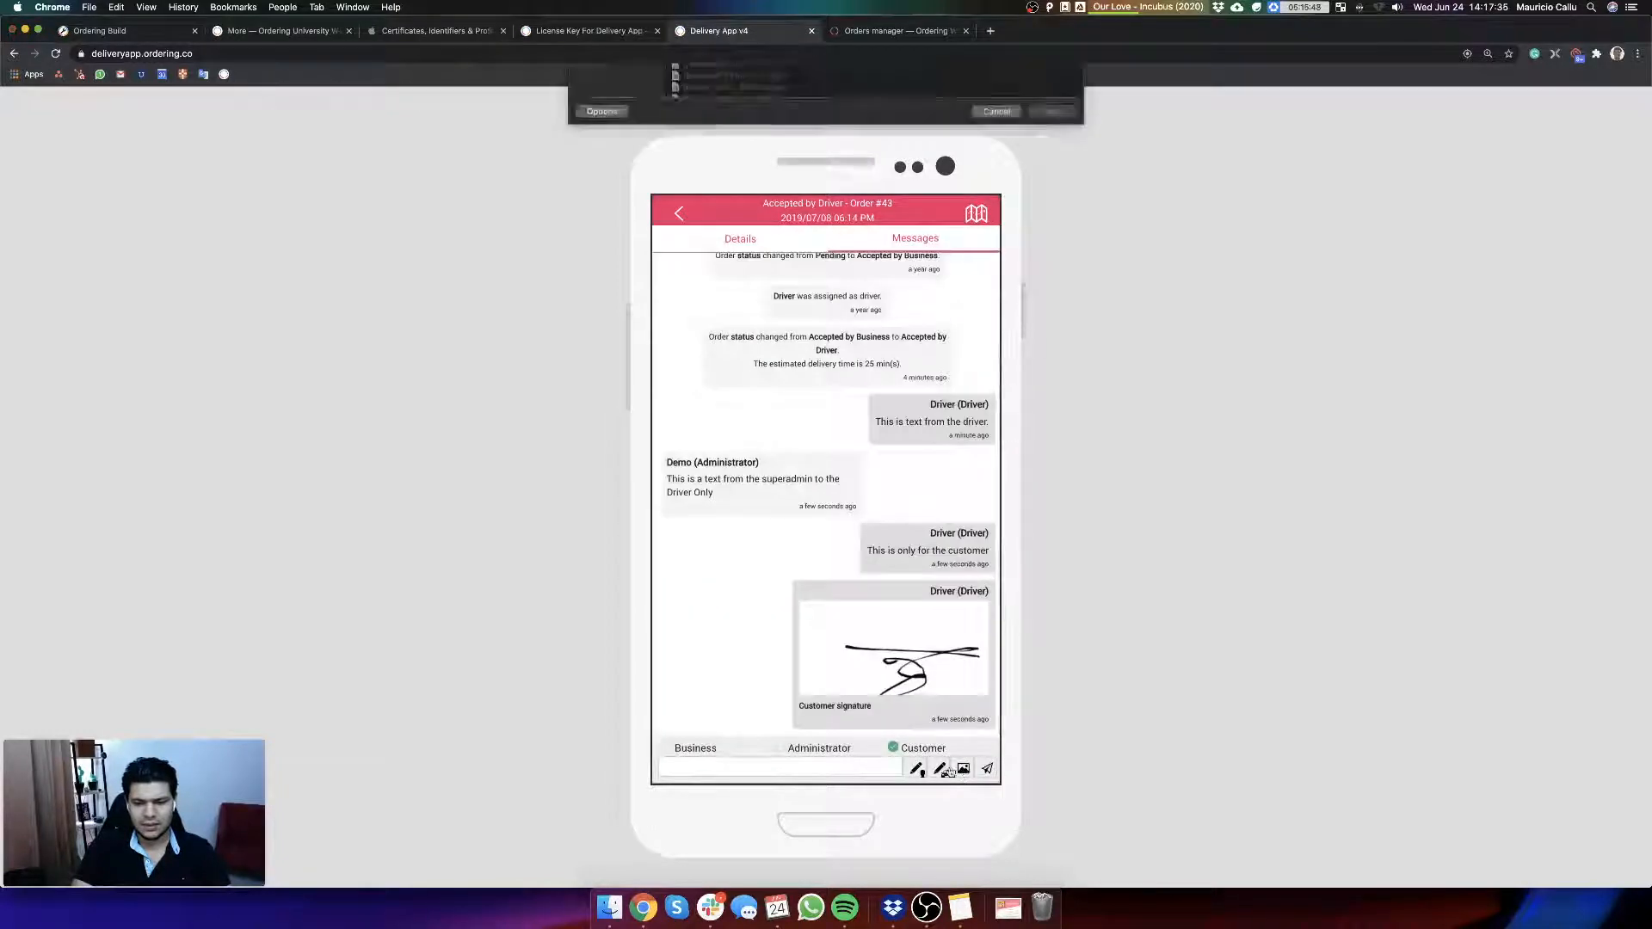
key(Escape)
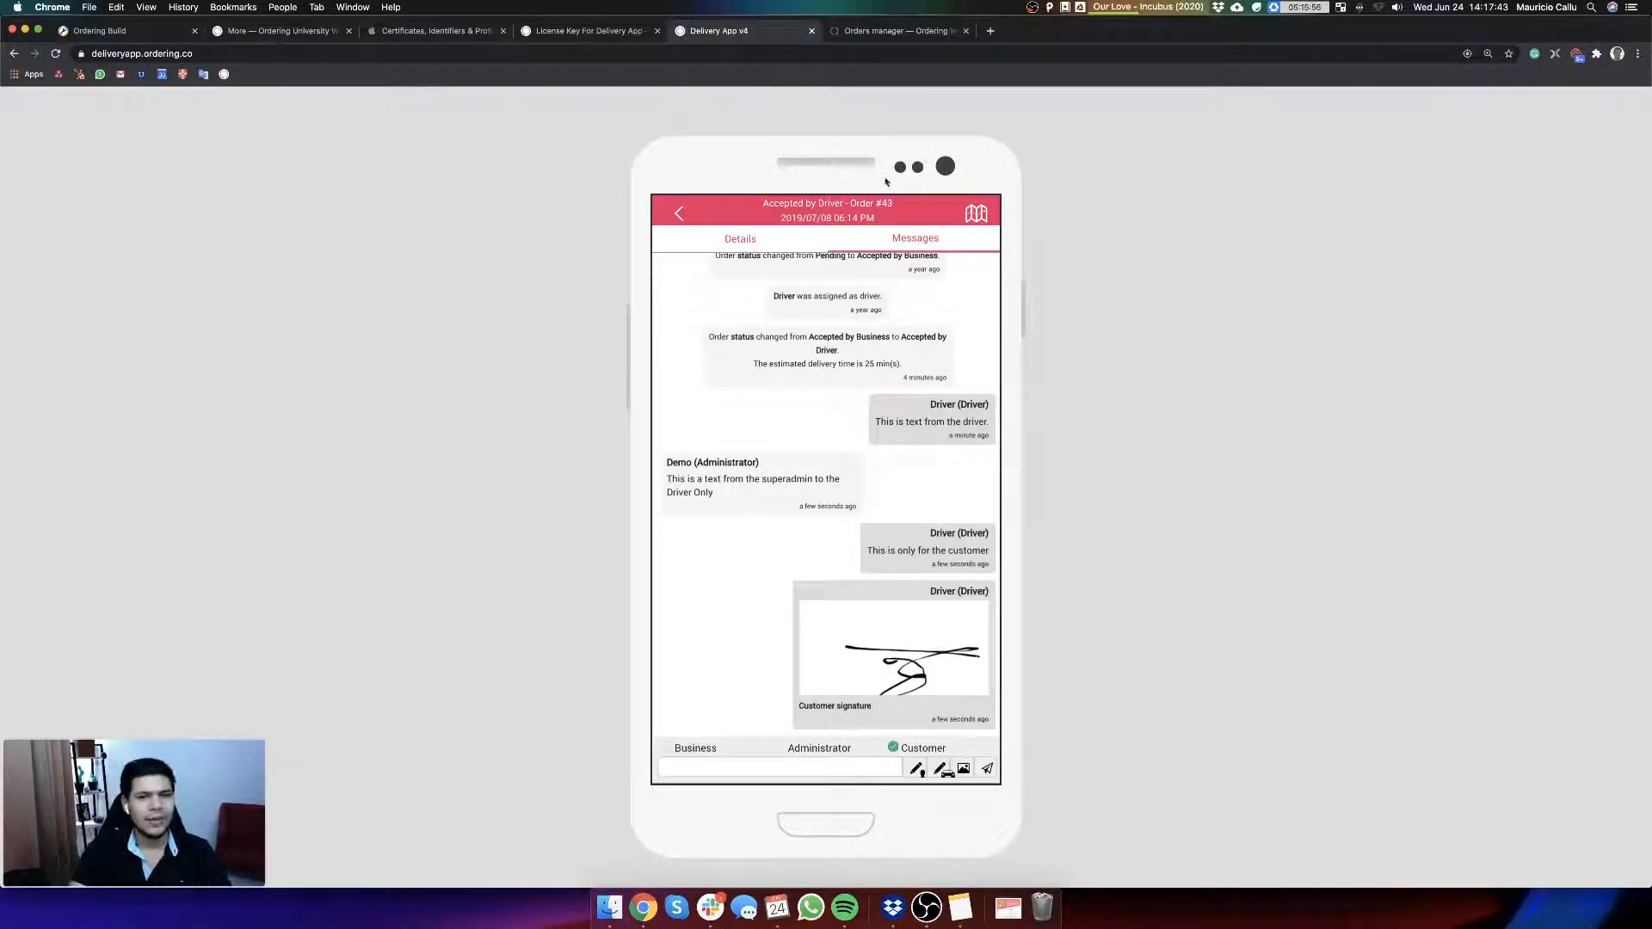
Step: Check the order's messages in the website's orders manager and return to the order's details in the Delivery App demo
click(888, 33)
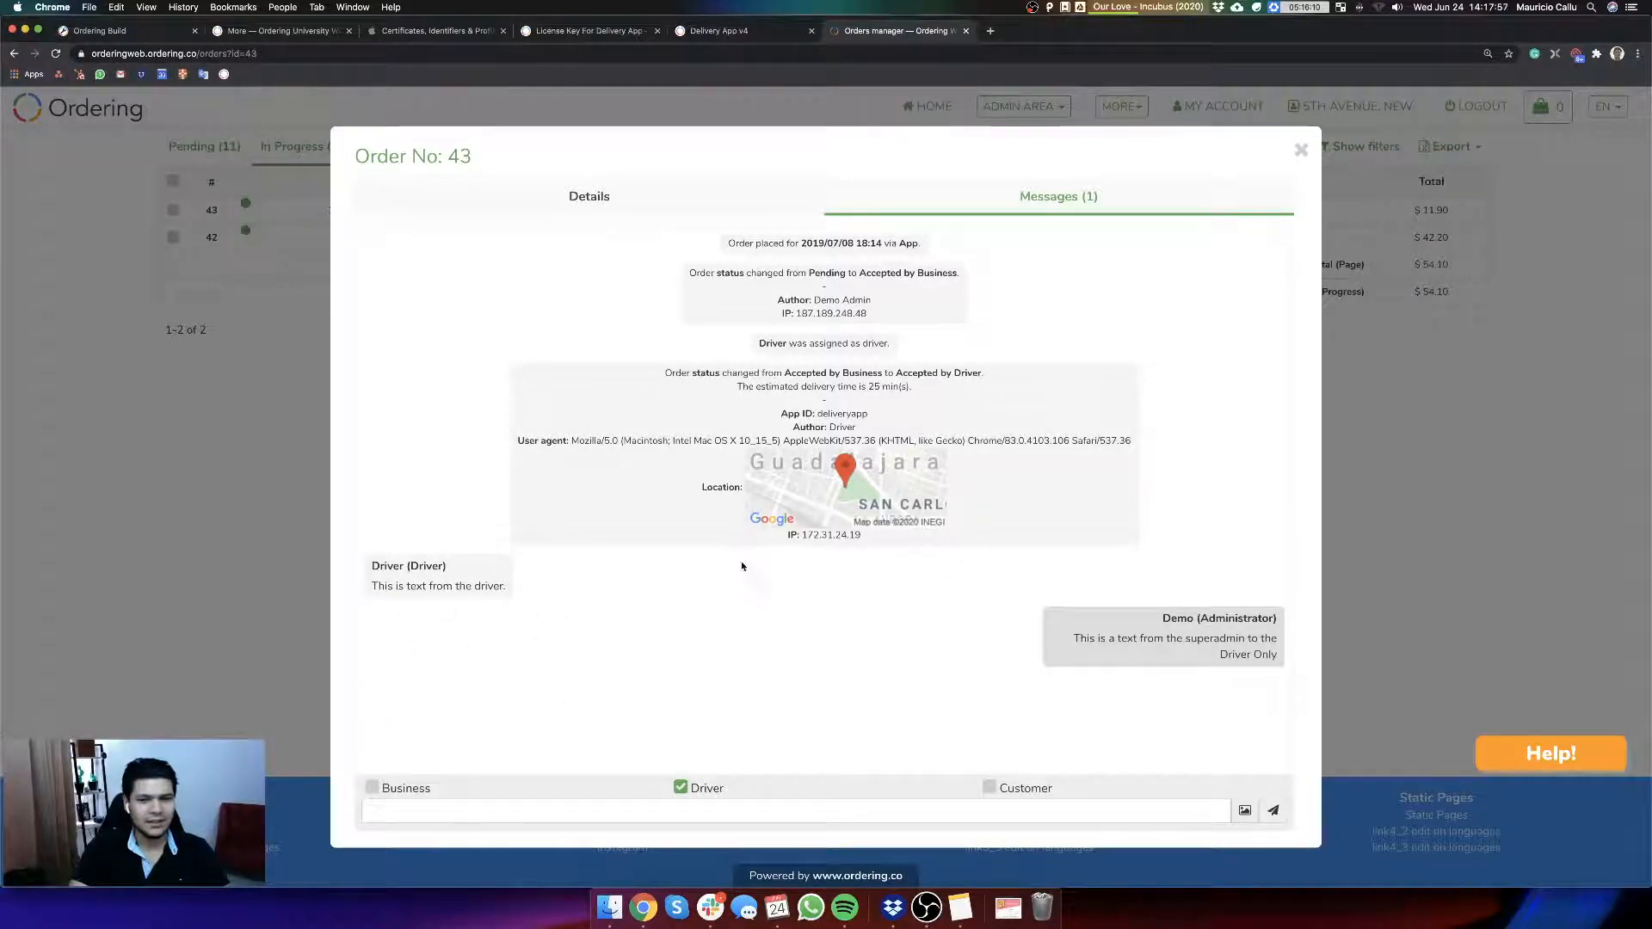
click(747, 31)
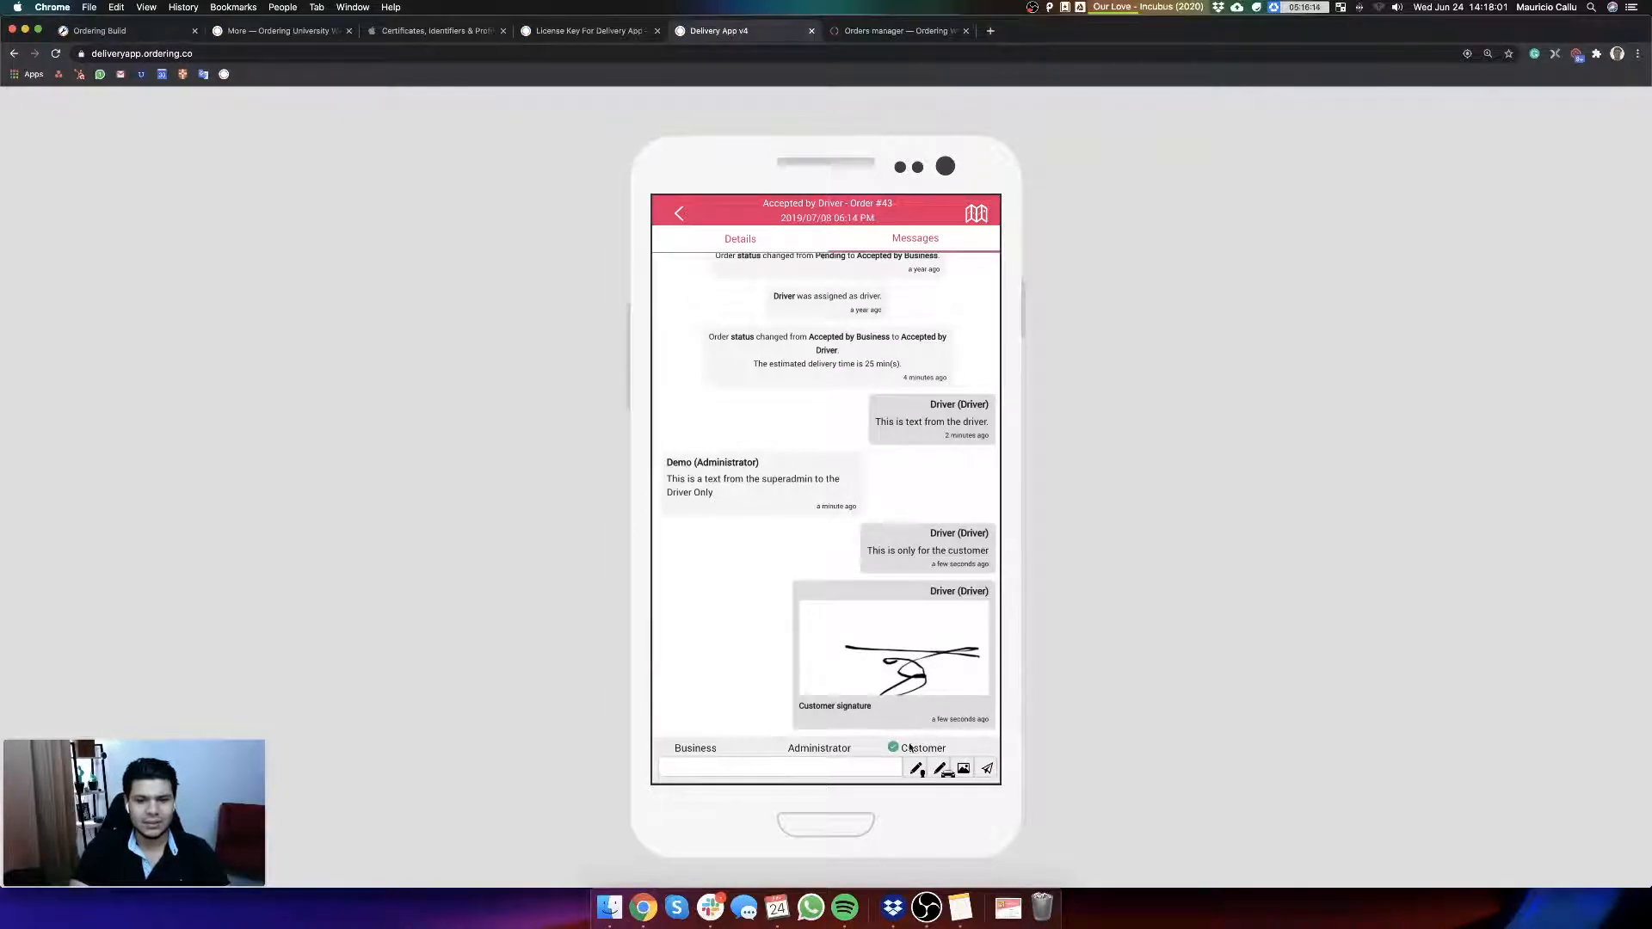
click(769, 249)
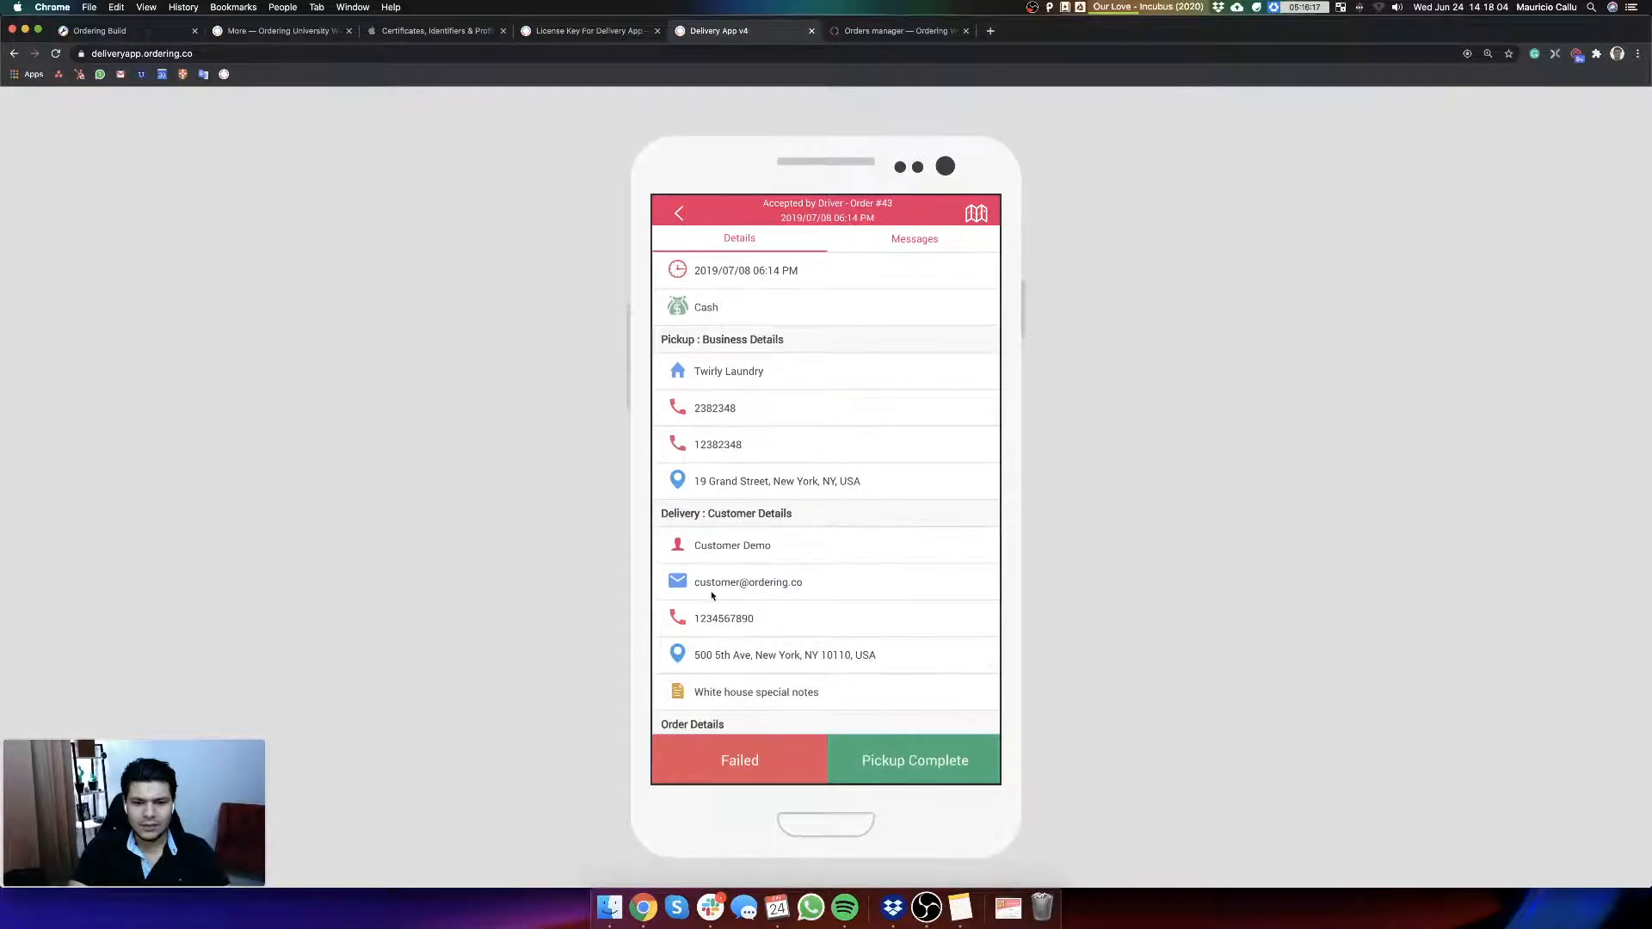
Step: Log out of the superadmin account on the ordering website and log in with the customer account's saved email and password
click(895, 31)
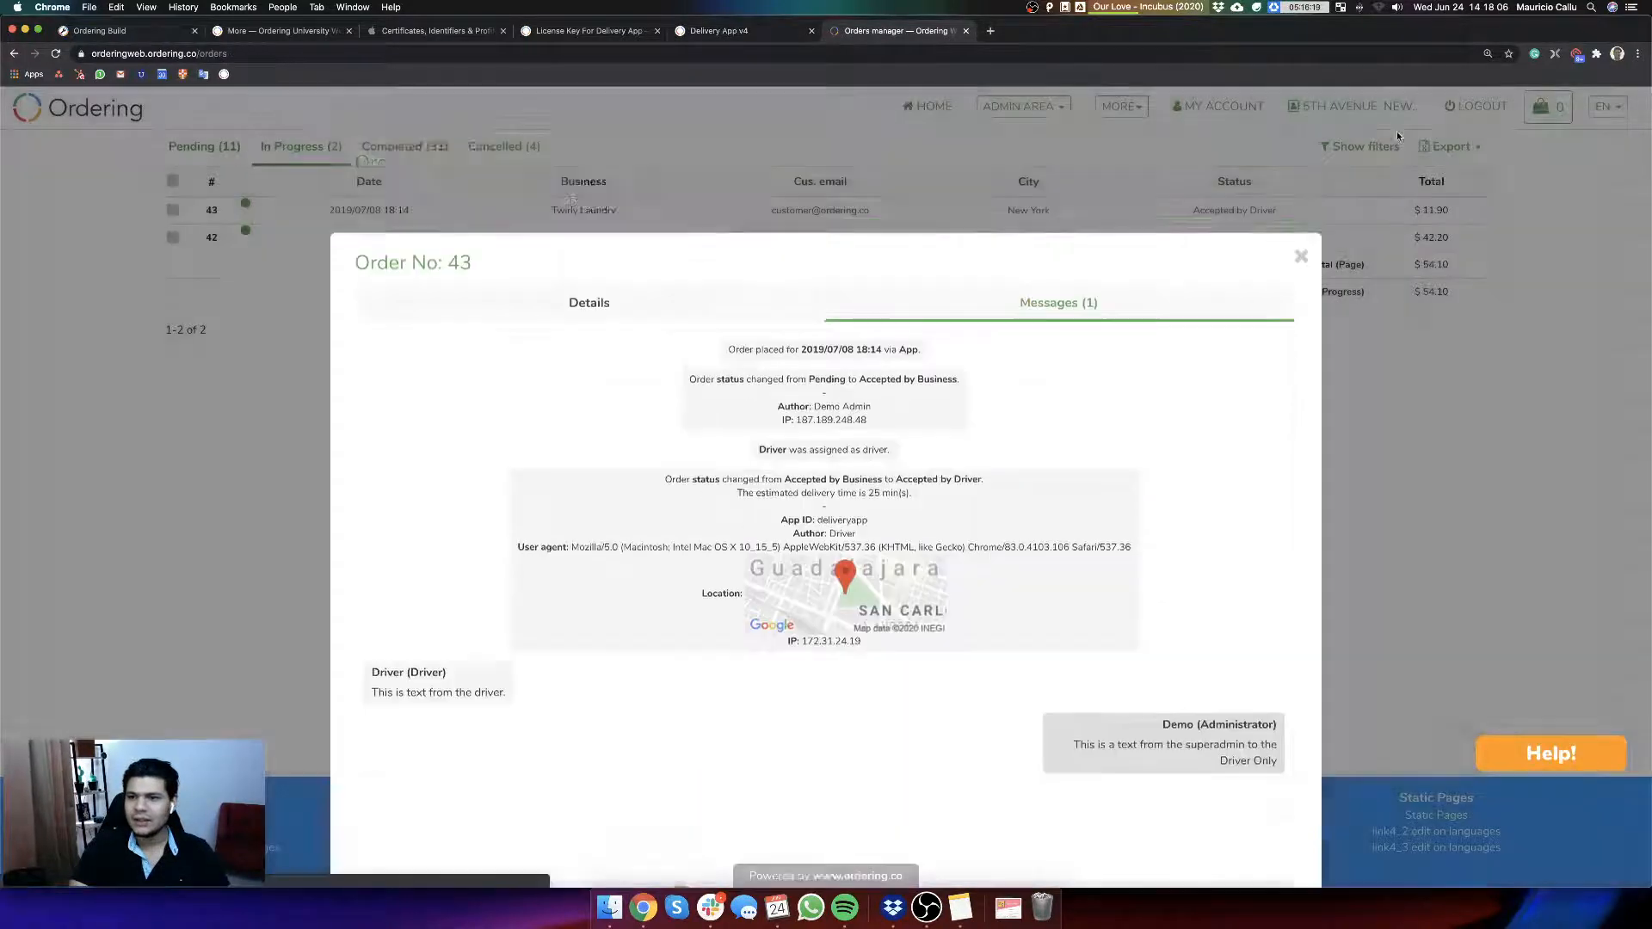
click(1400, 134)
click(1478, 109)
click(1395, 110)
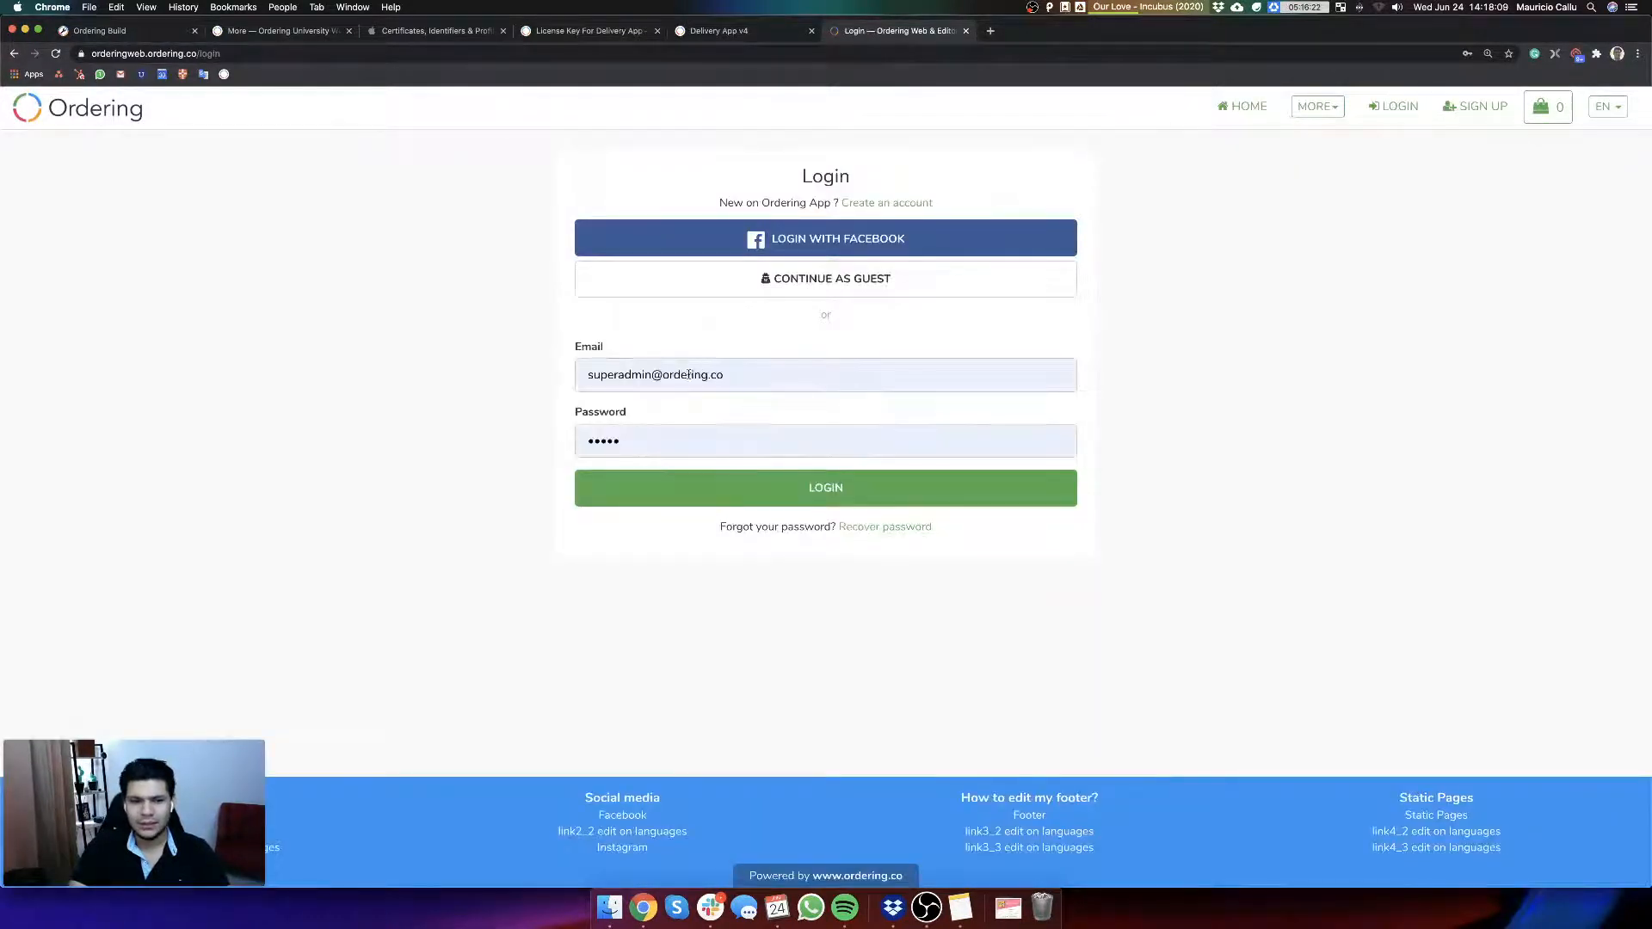
click(840, 375)
text(customer)
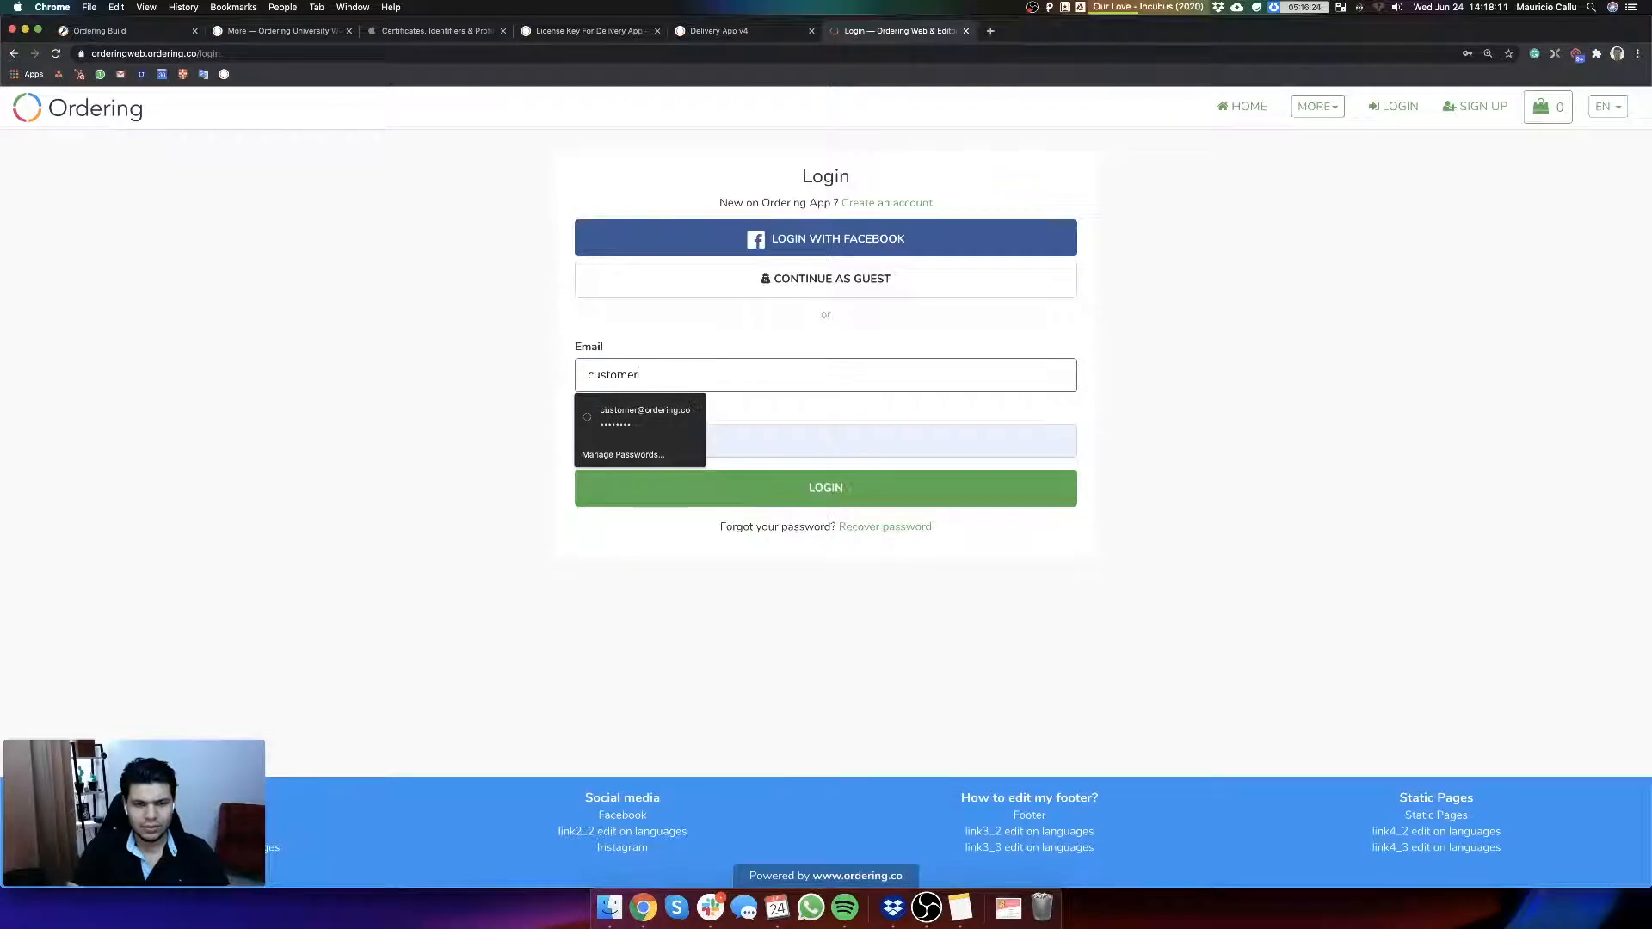
key(Down)
key(Return)
key(Return)
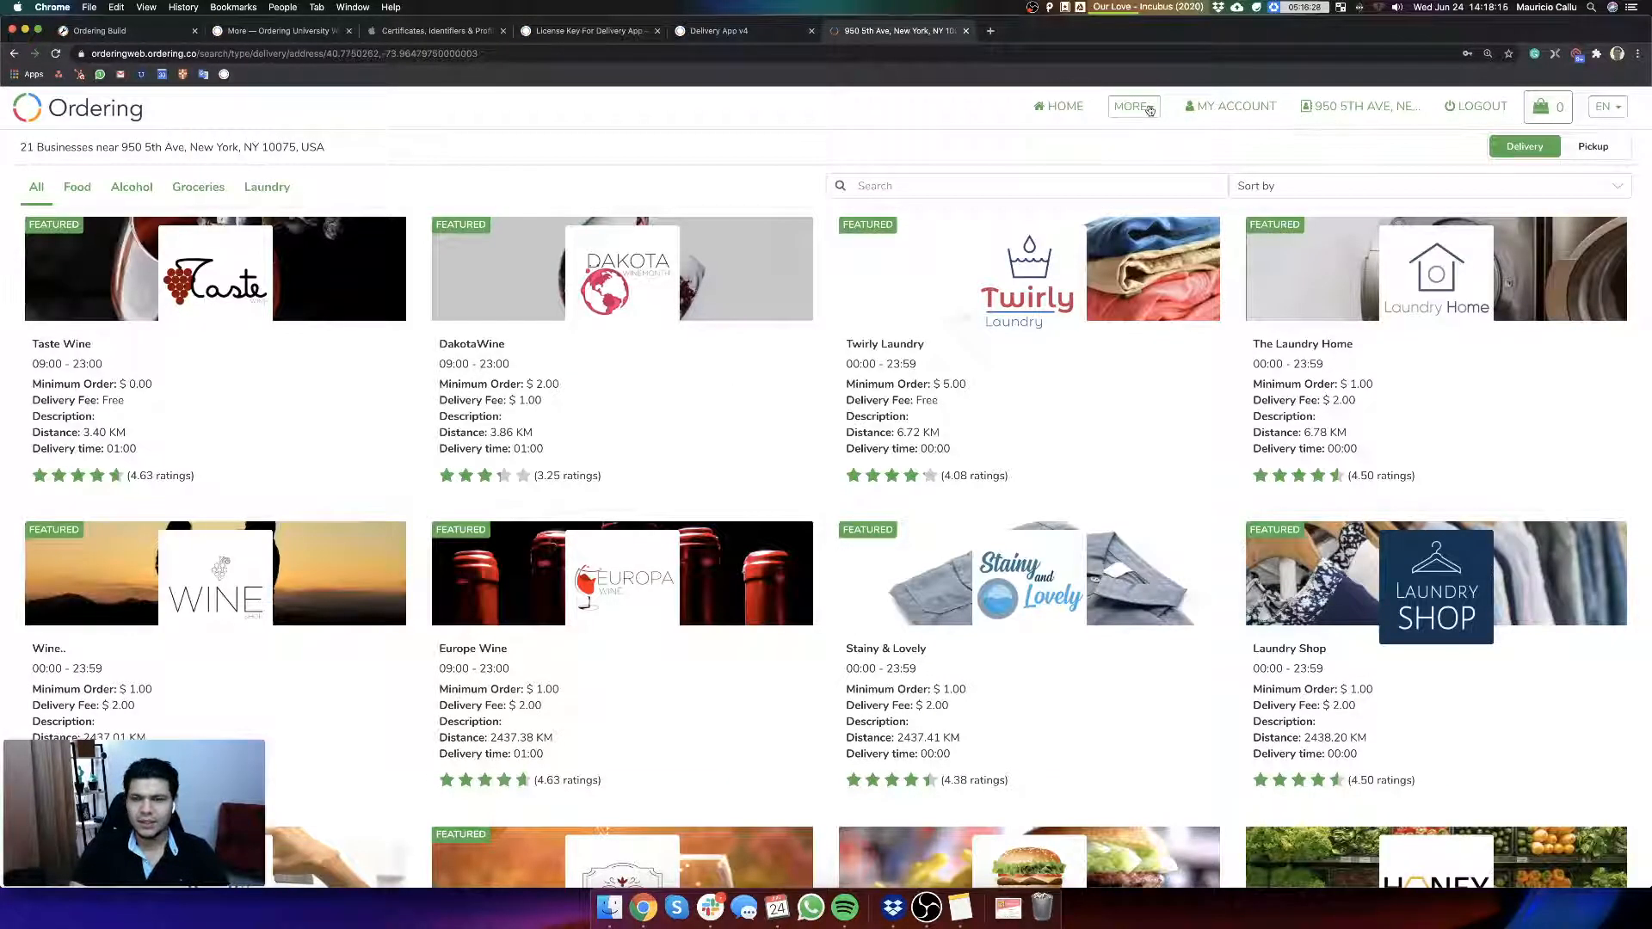
Step: Open the customer's My orders list and review the messages and details of the Twirly Laundry order accepted by the driver
click(1222, 108)
click(1009, 192)
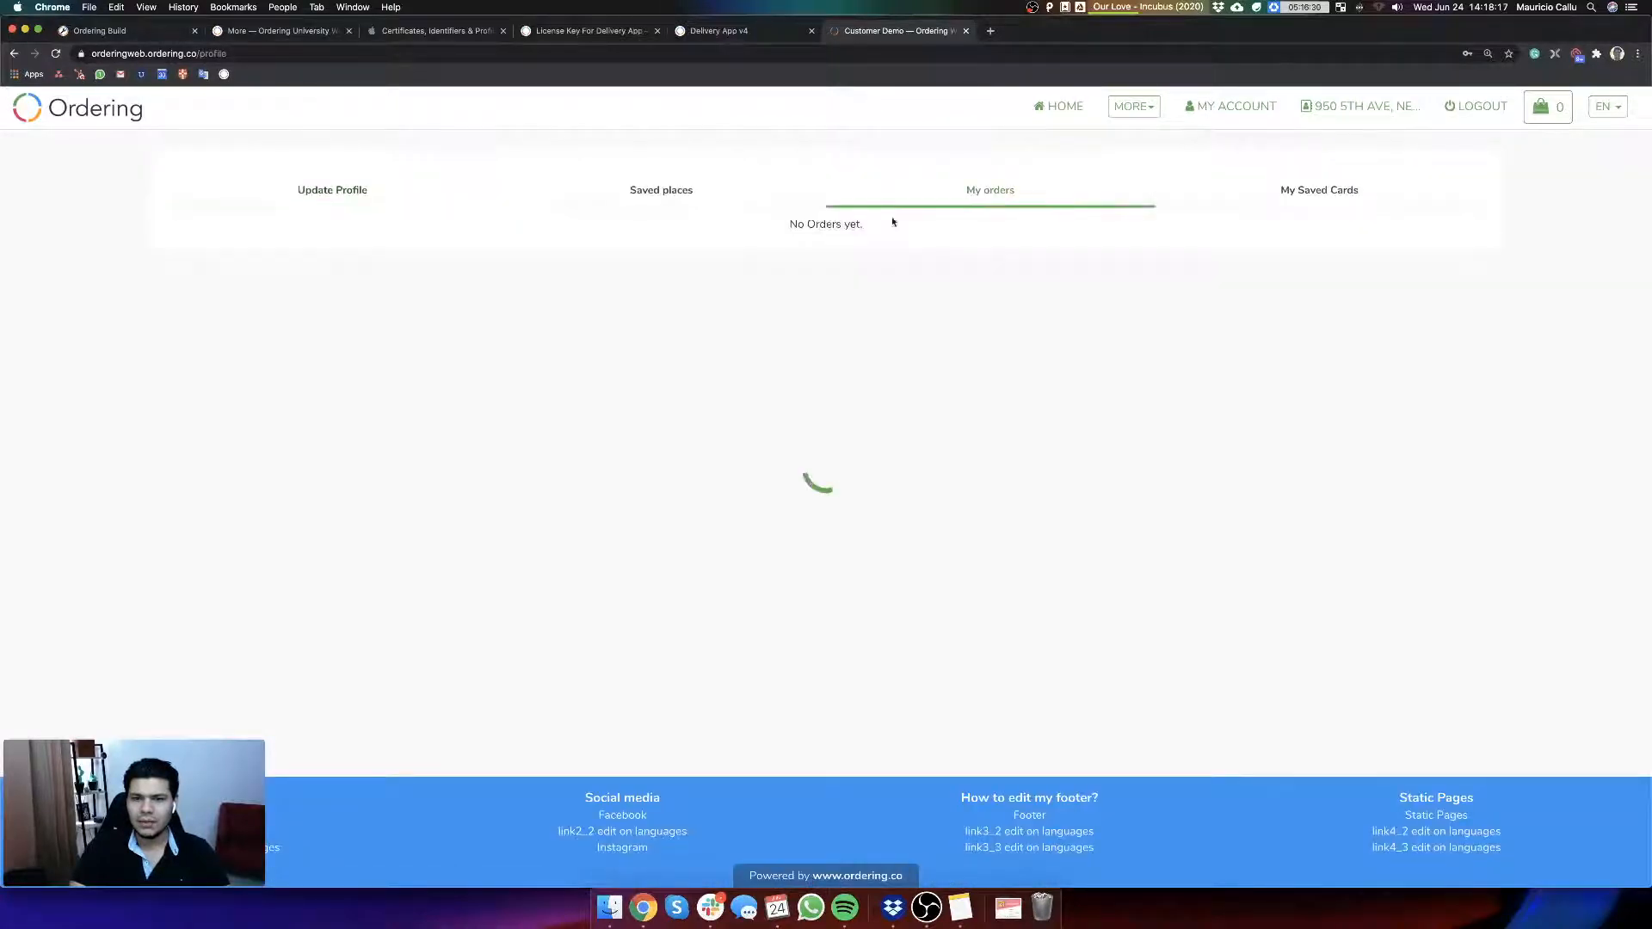
scroll(590, 558, down, 3)
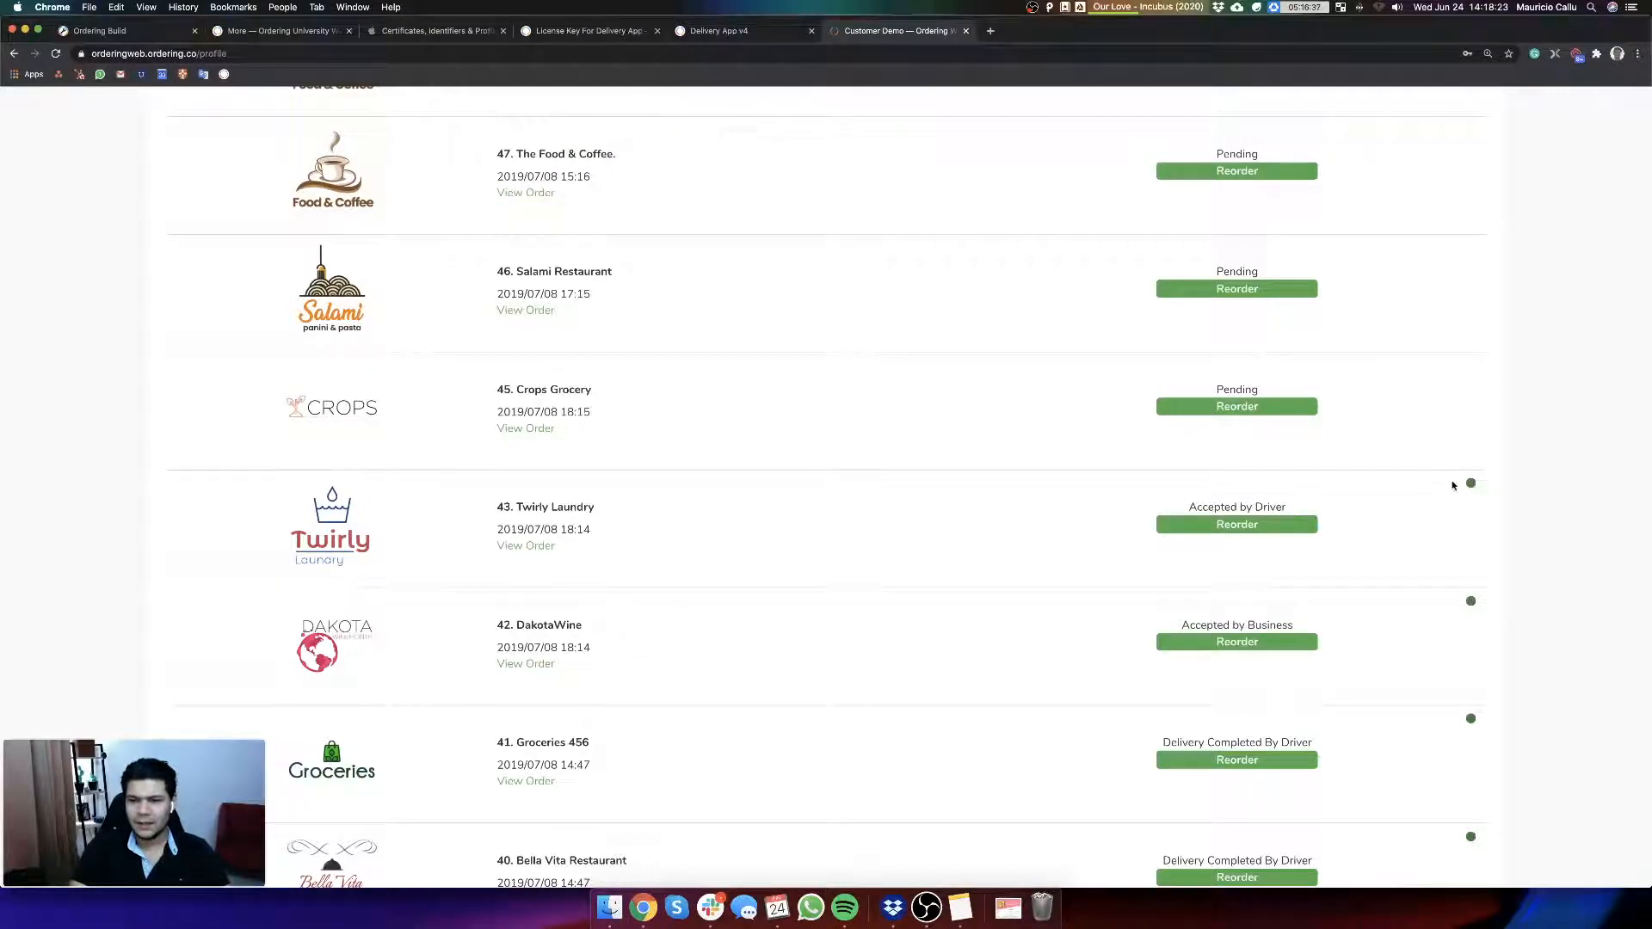
click(525, 546)
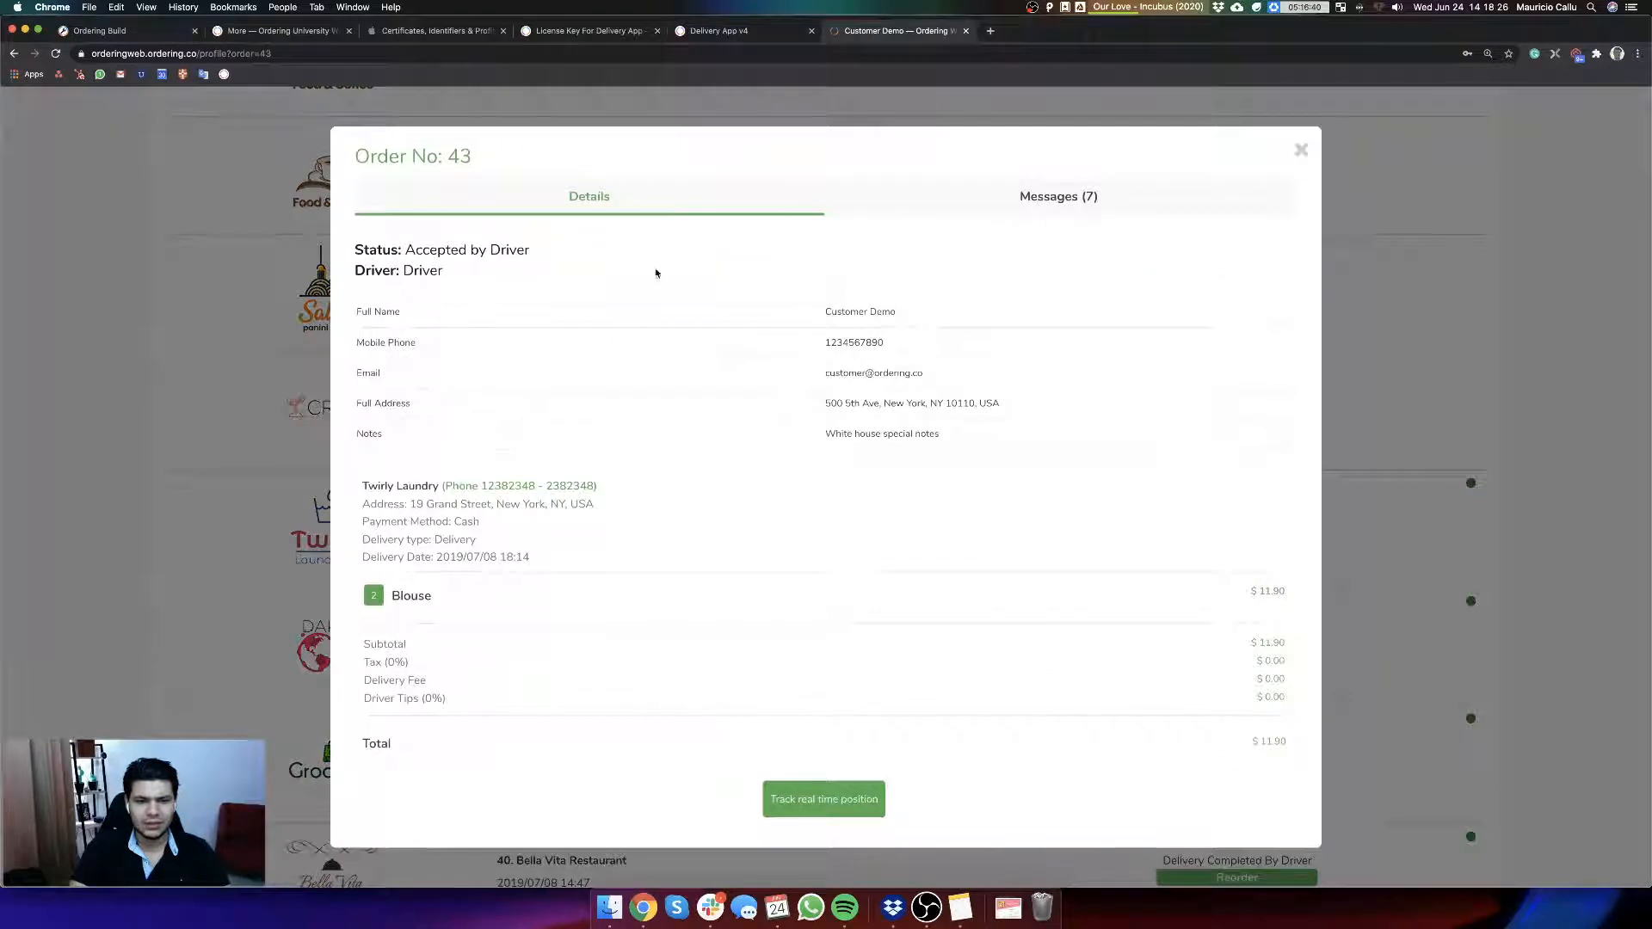
click(1062, 197)
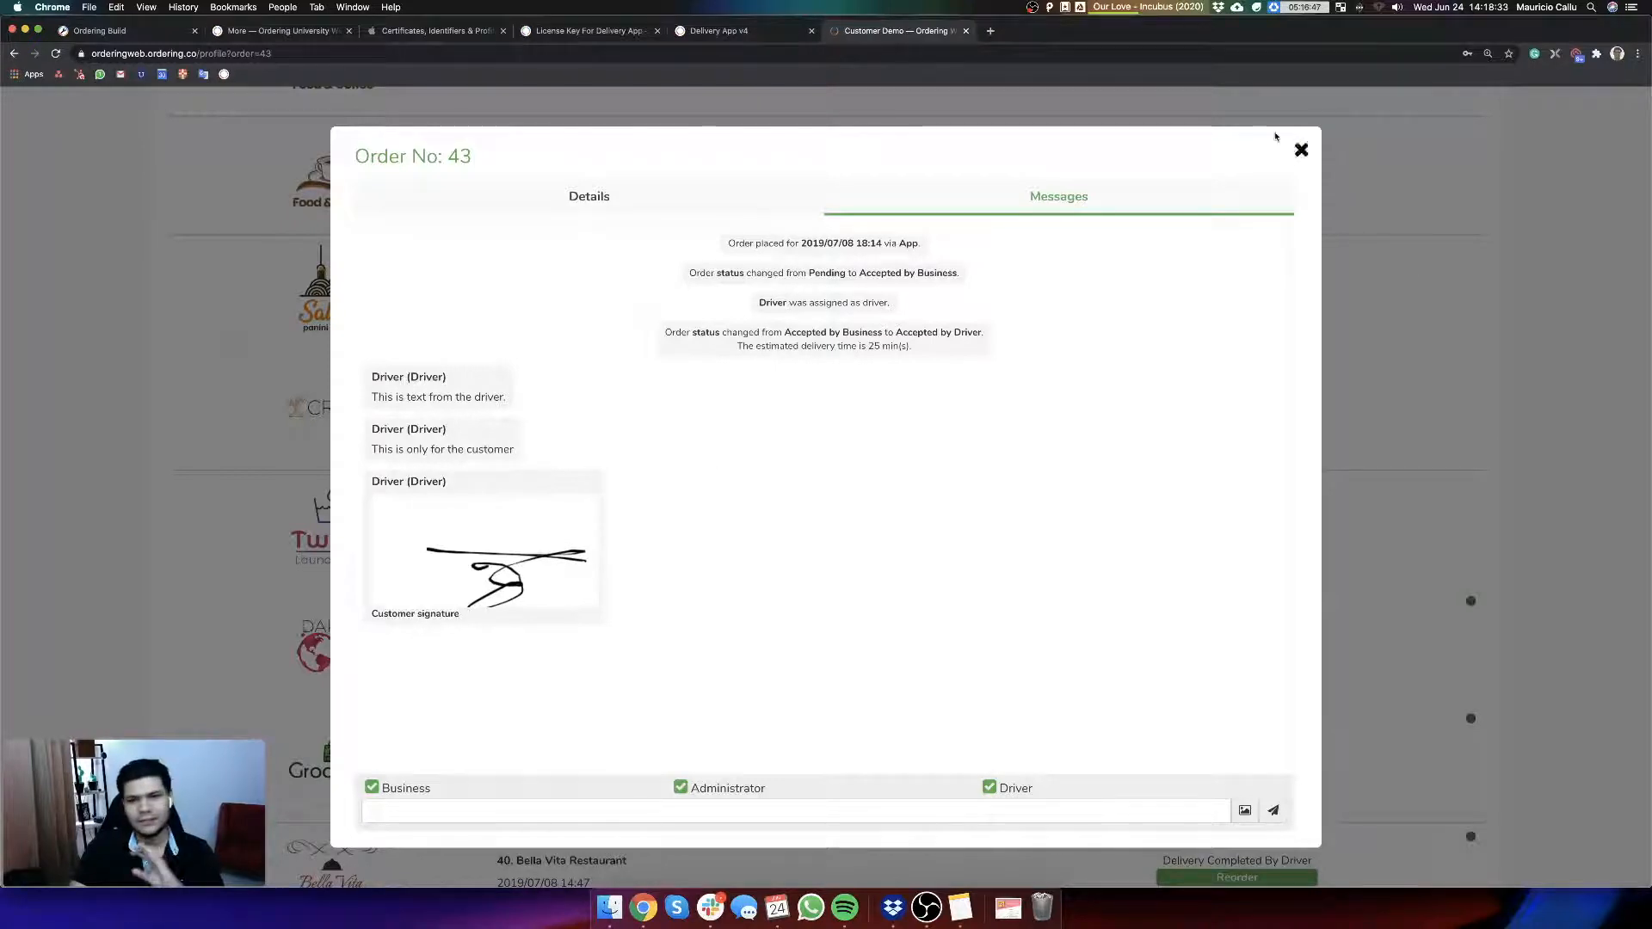
click(564, 196)
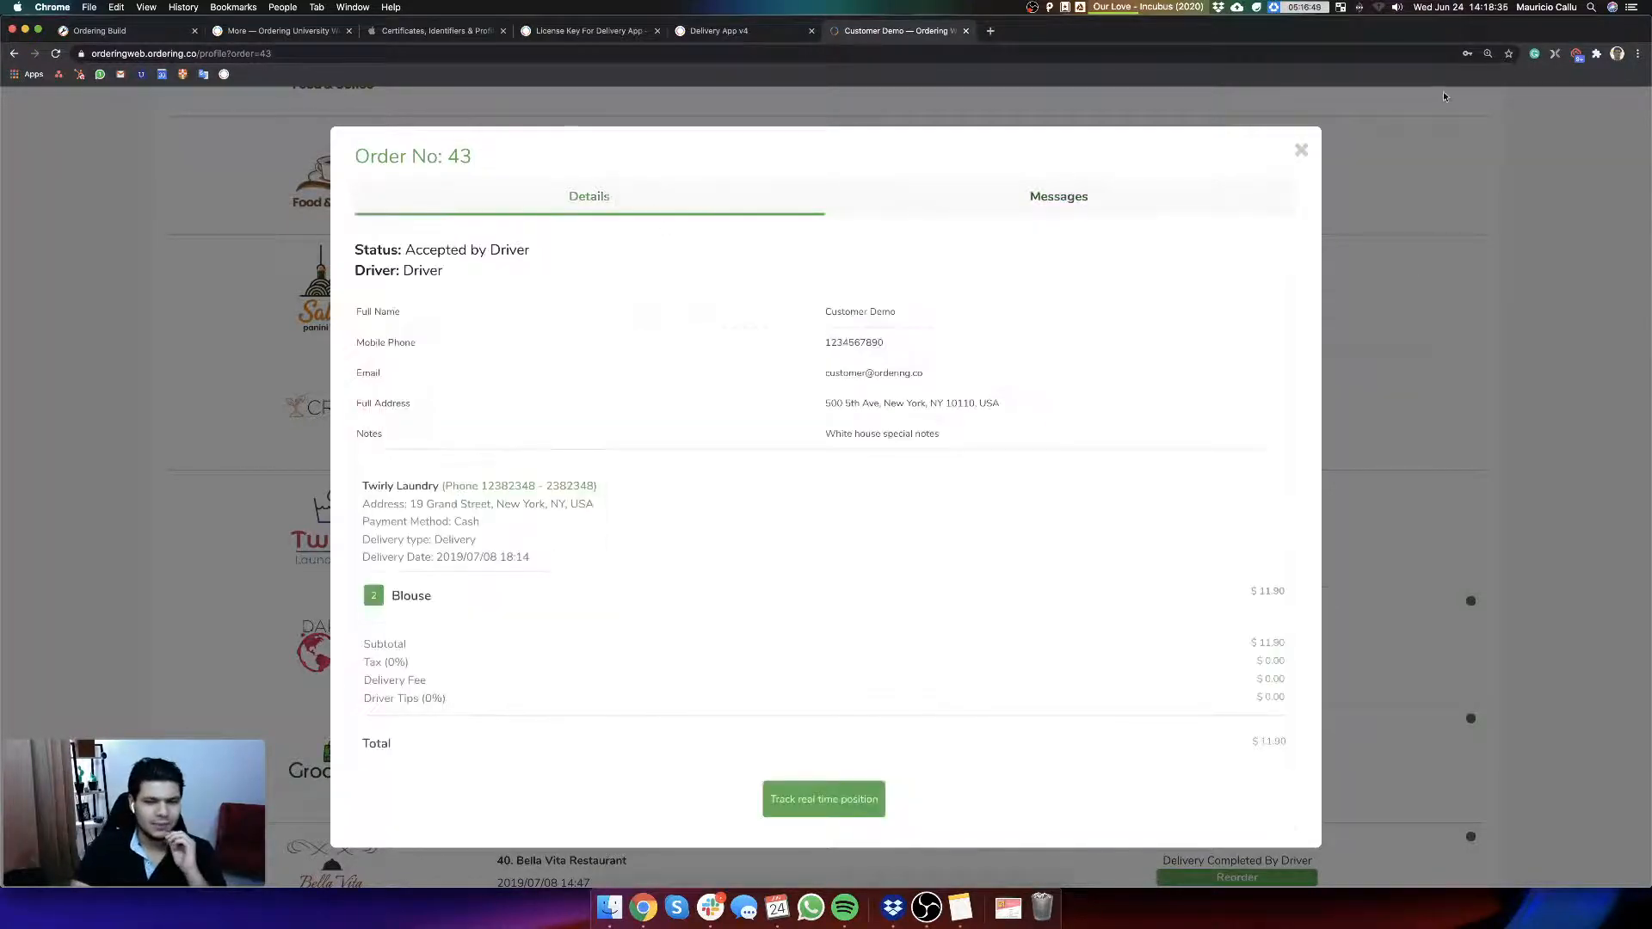
click(1299, 153)
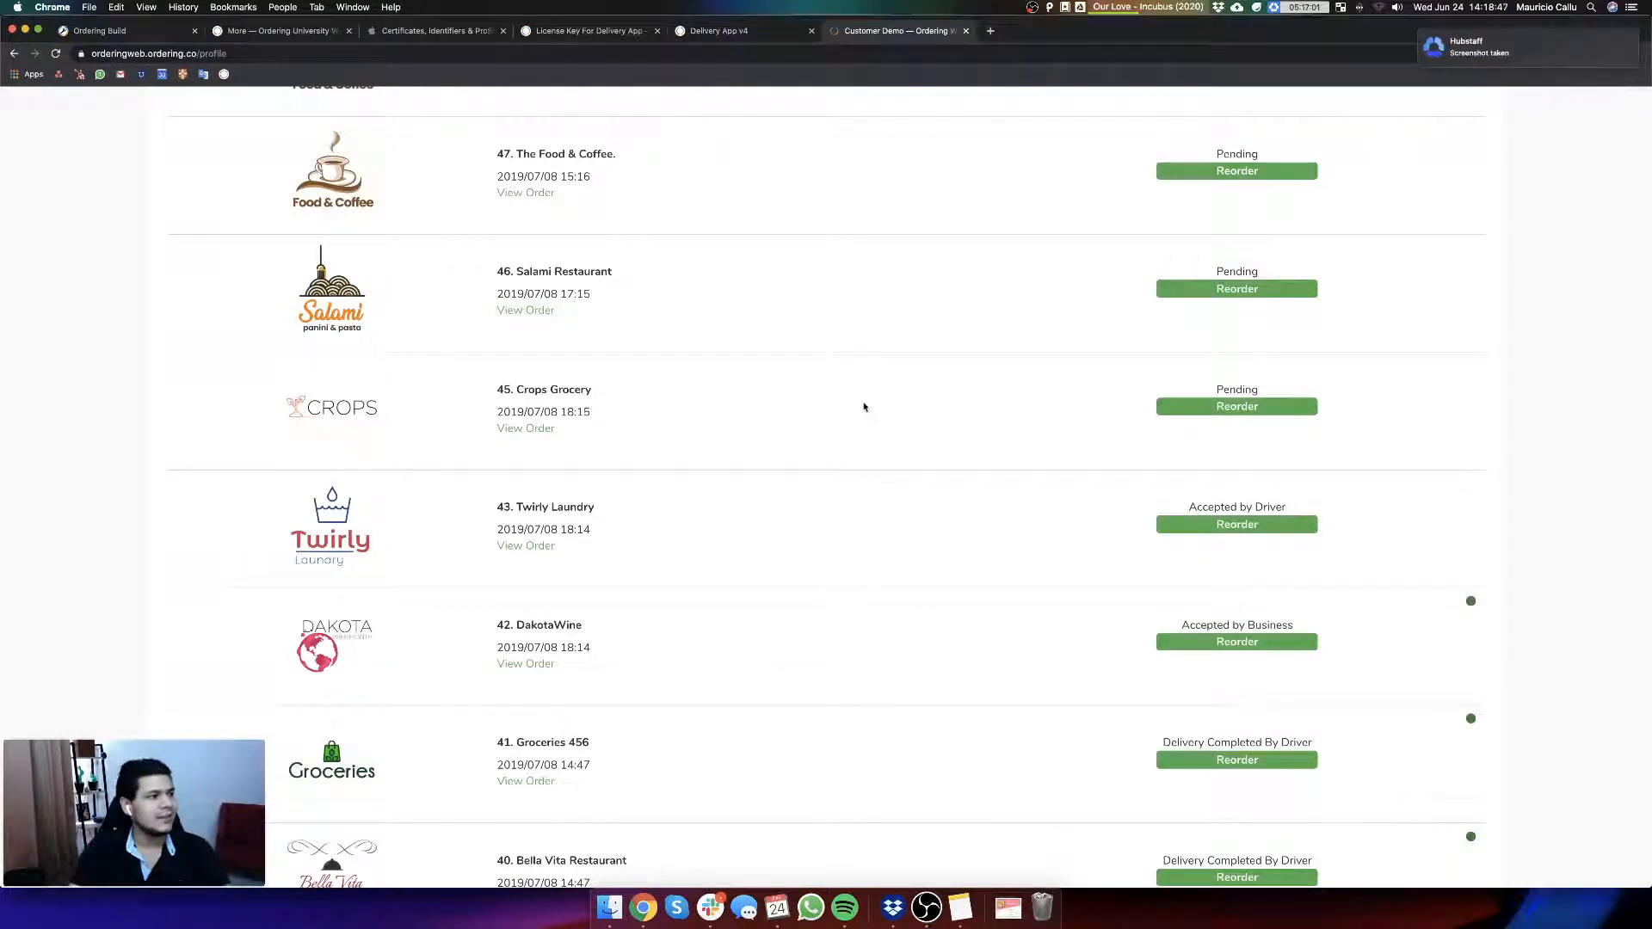
scroll(863, 405, up, 3)
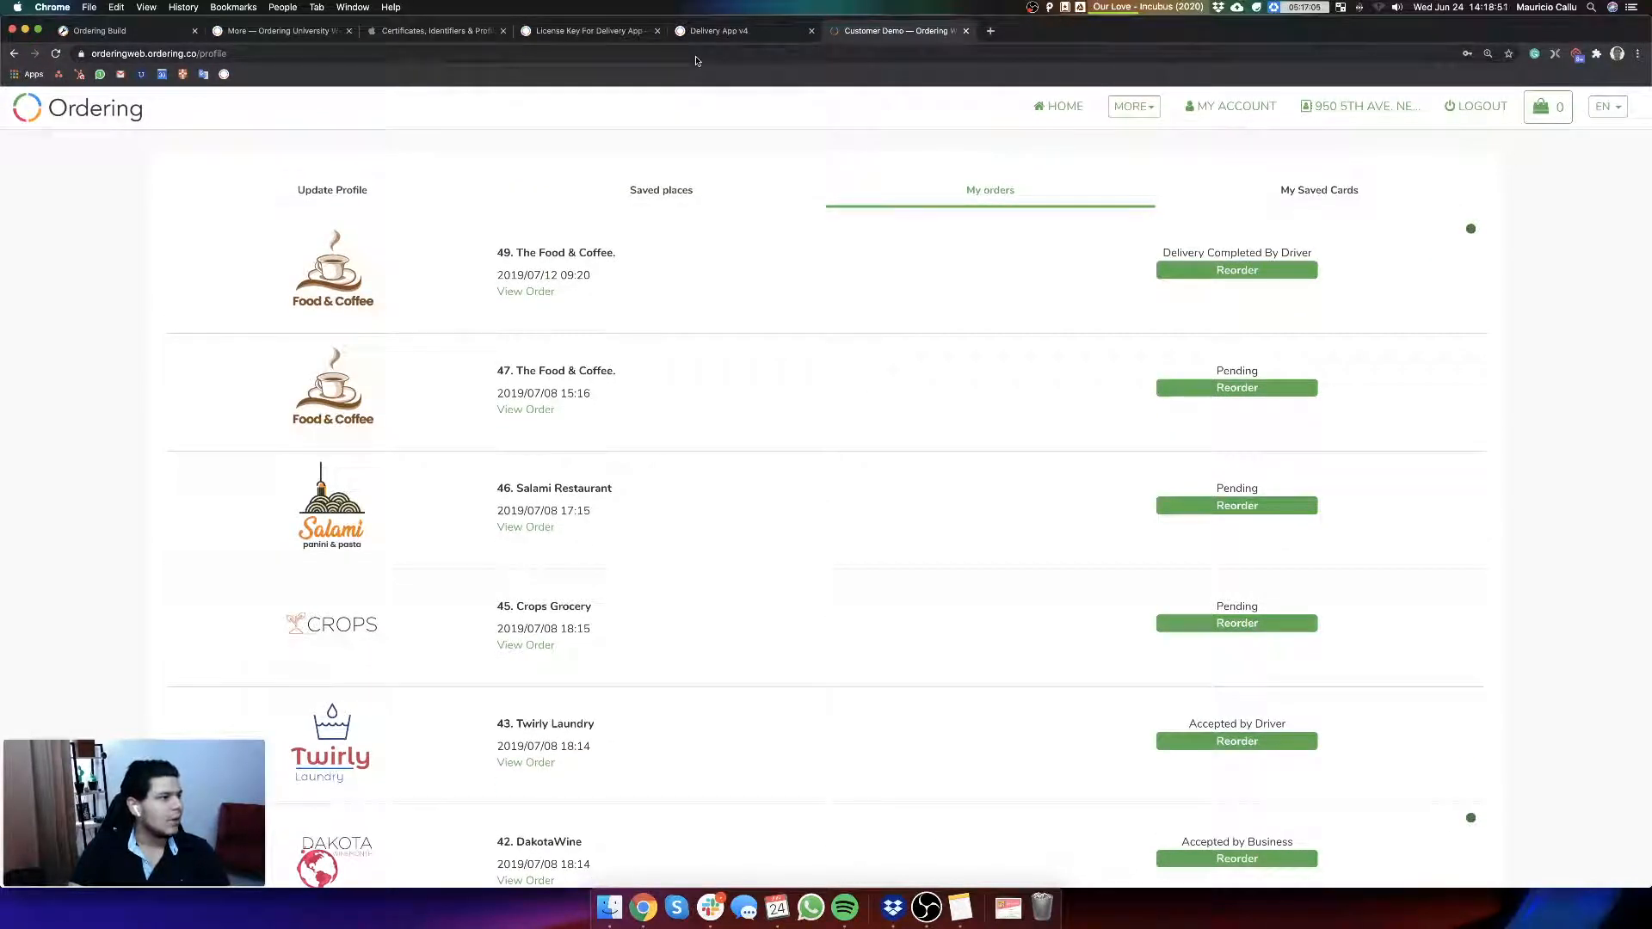
Step: Return to the Ordering Build page and review the extensions list, including the support mail extension
click(734, 32)
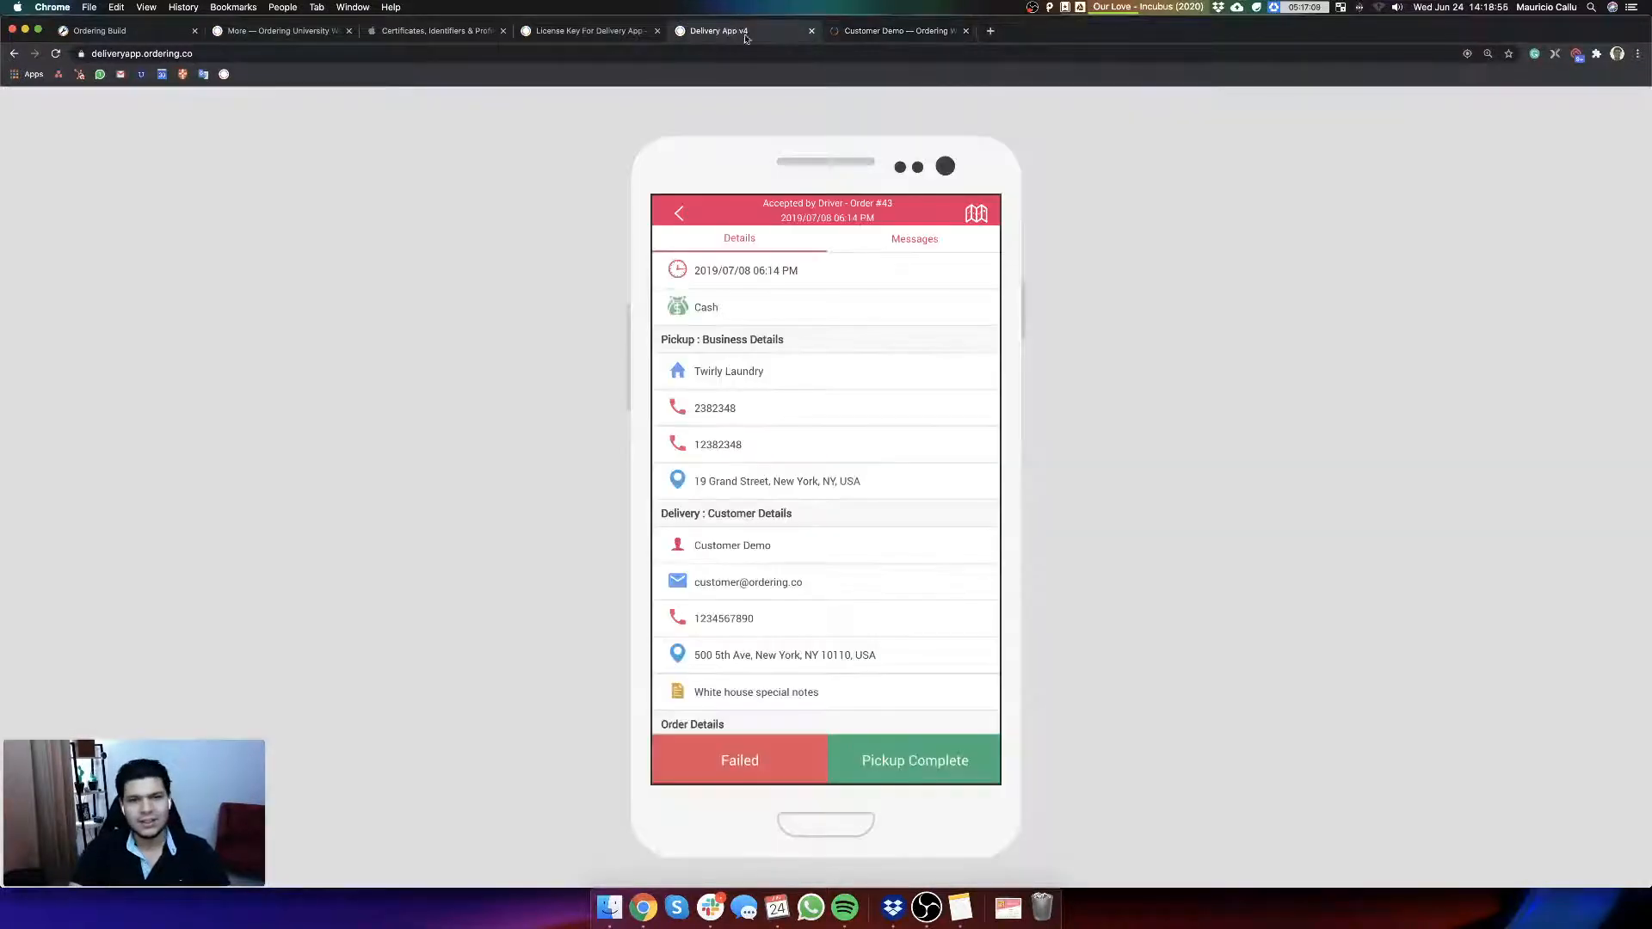
key(ctrl+Tab)
click(751, 33)
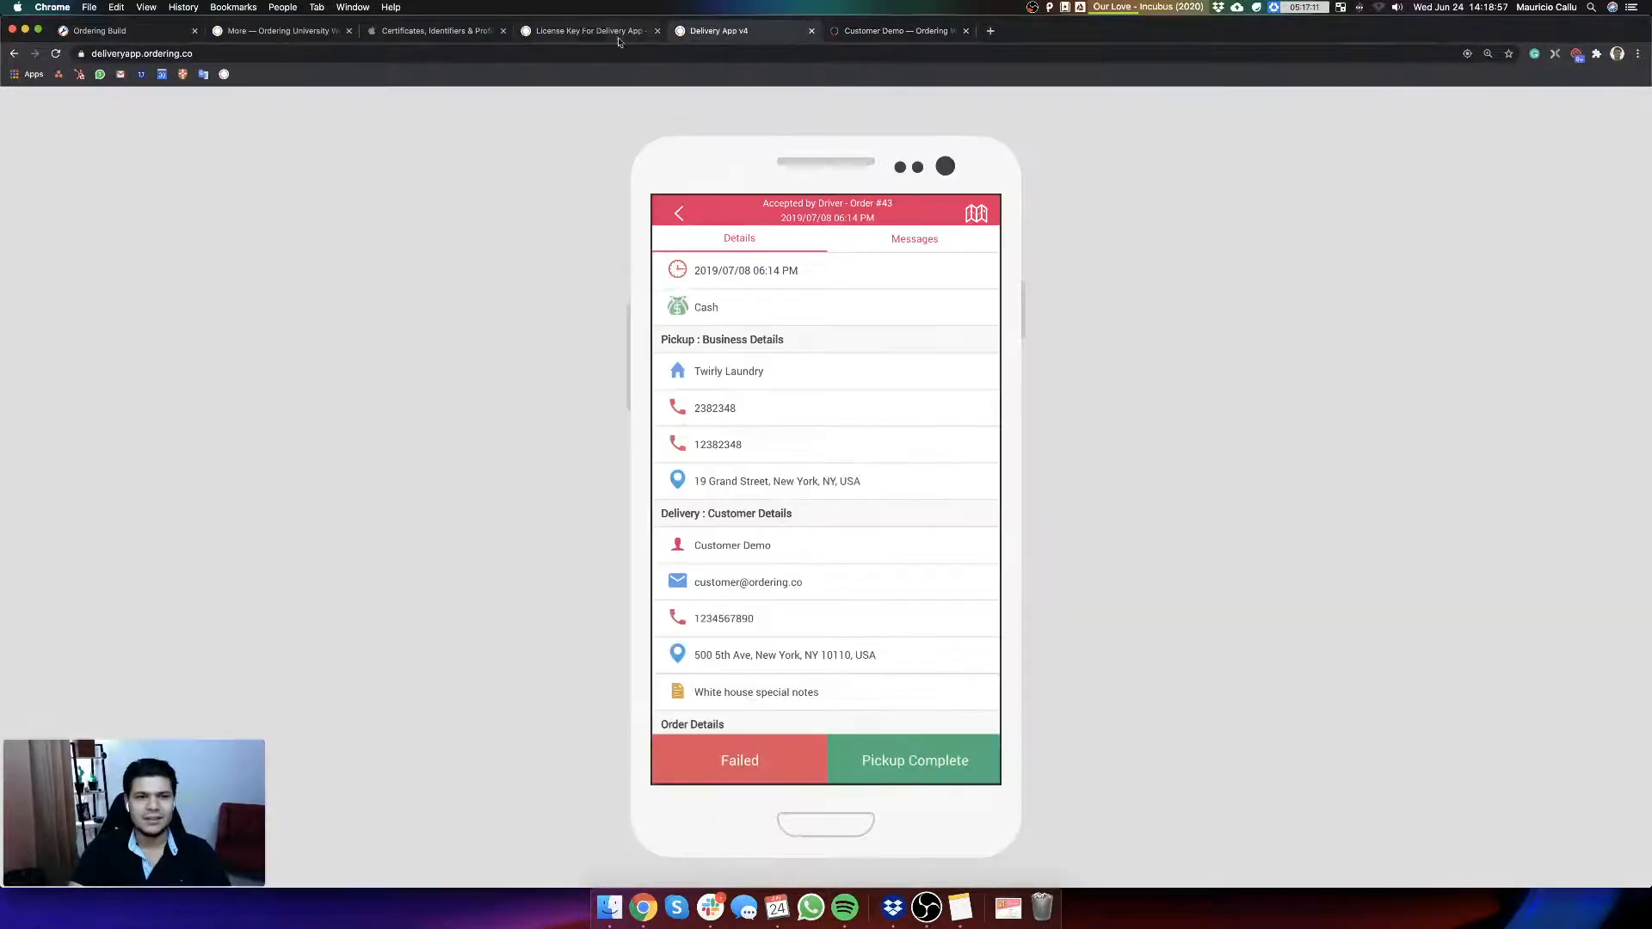
click(592, 33)
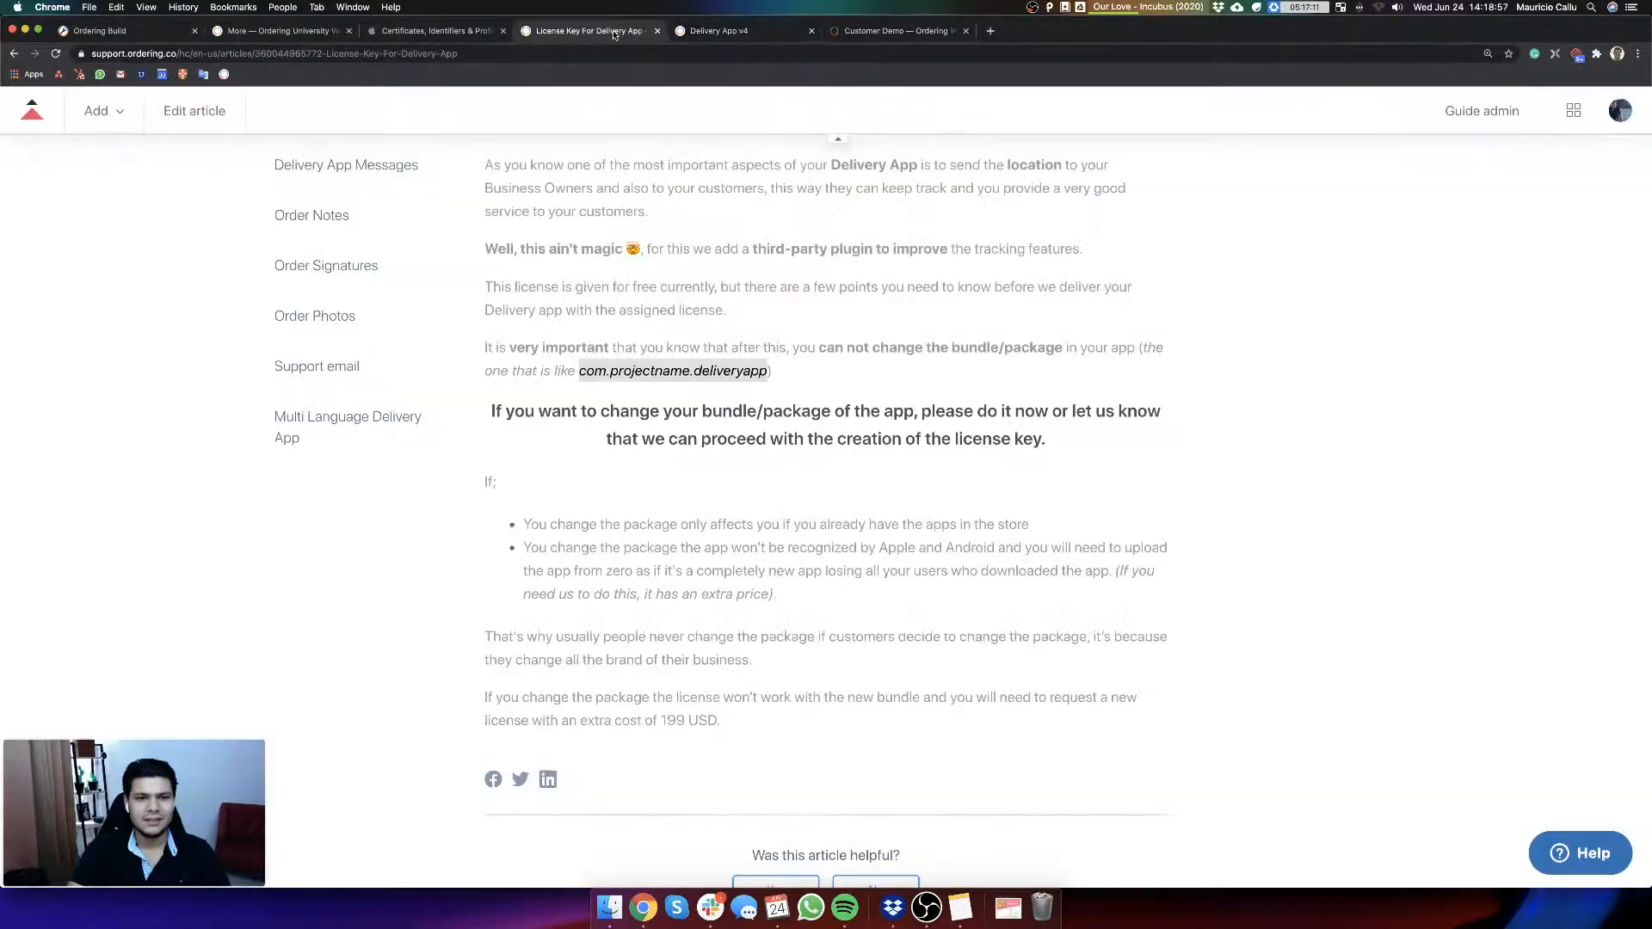
click(413, 30)
click(102, 30)
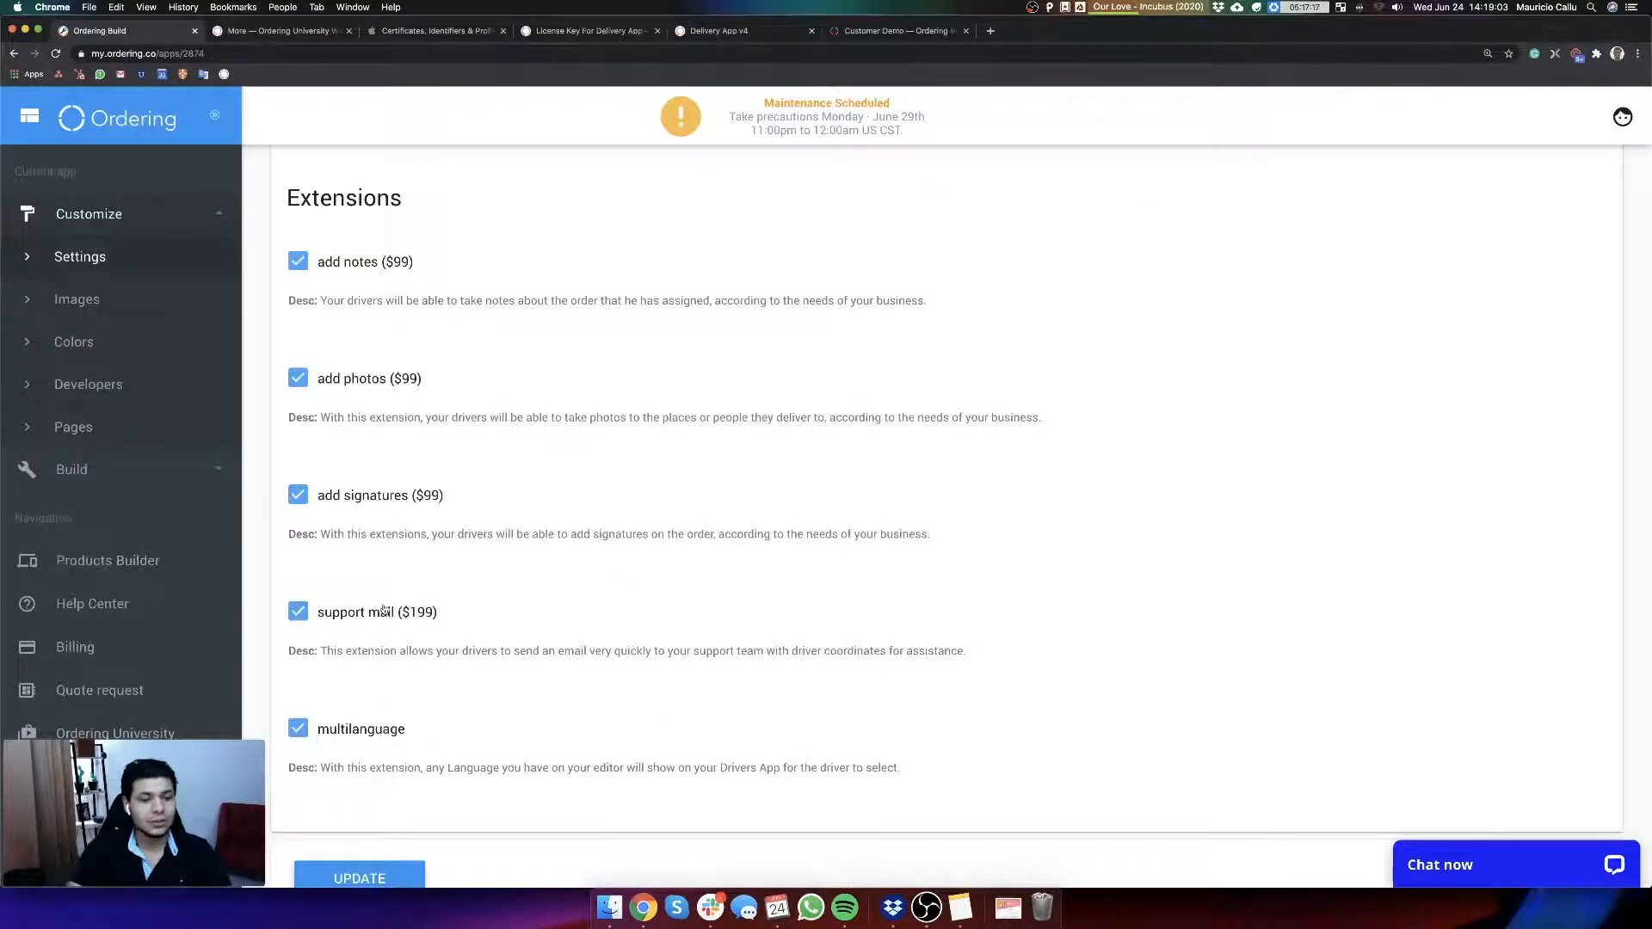
Step: Leave the order in the Delivery App demo and open Support from the driver's side menu
click(790, 32)
click(689, 214)
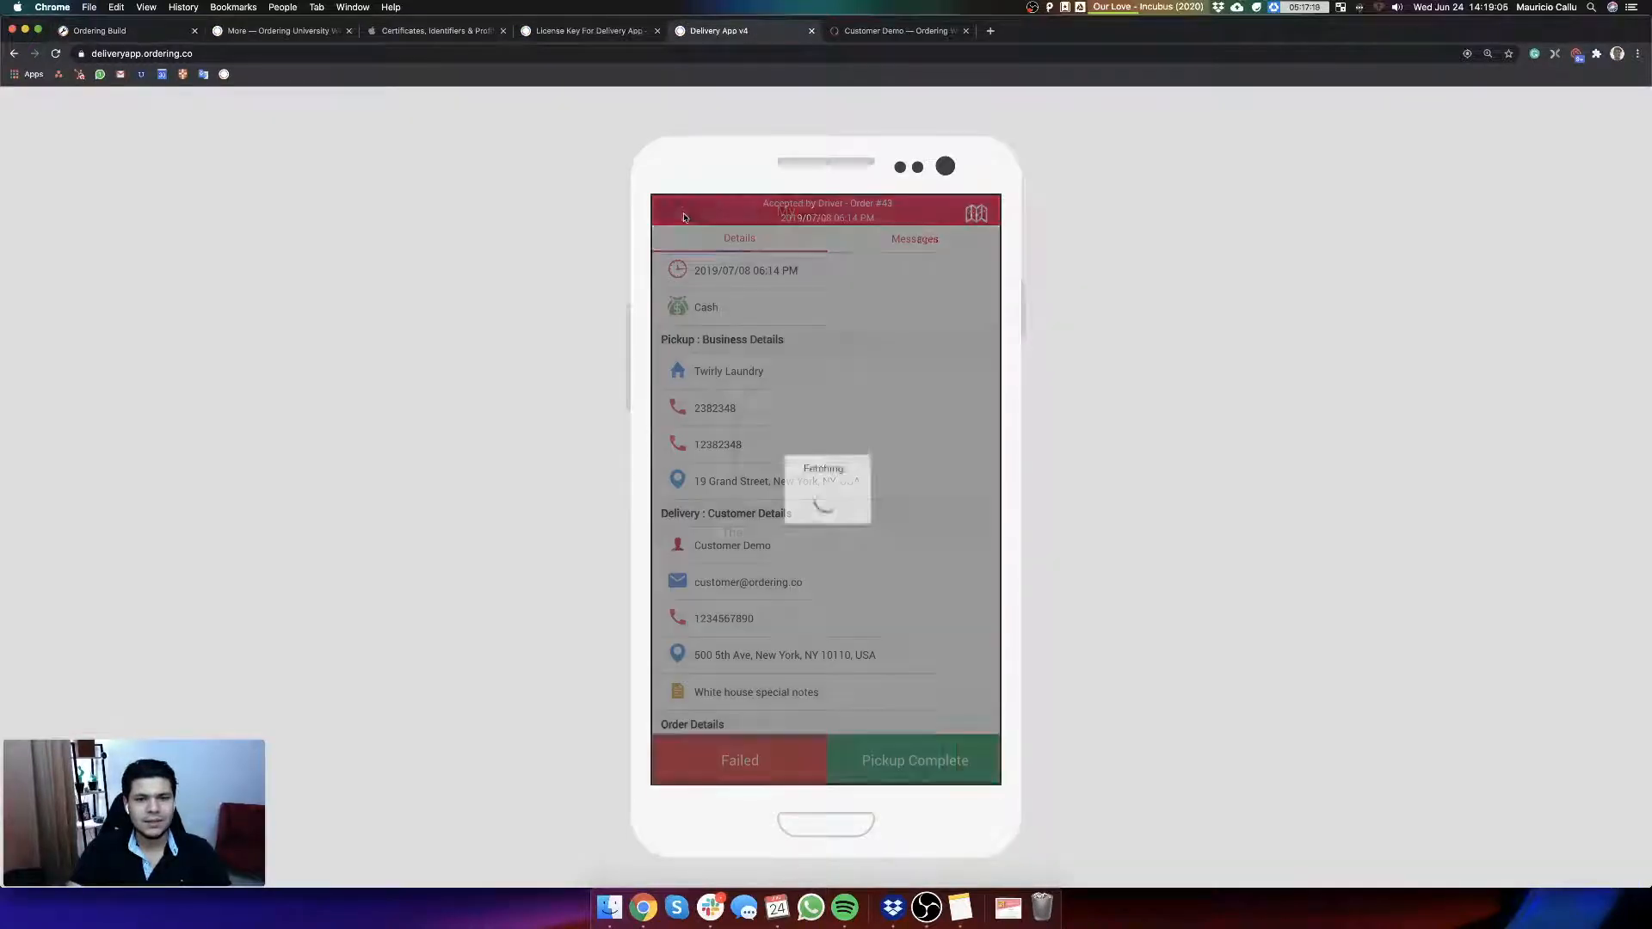
click(688, 214)
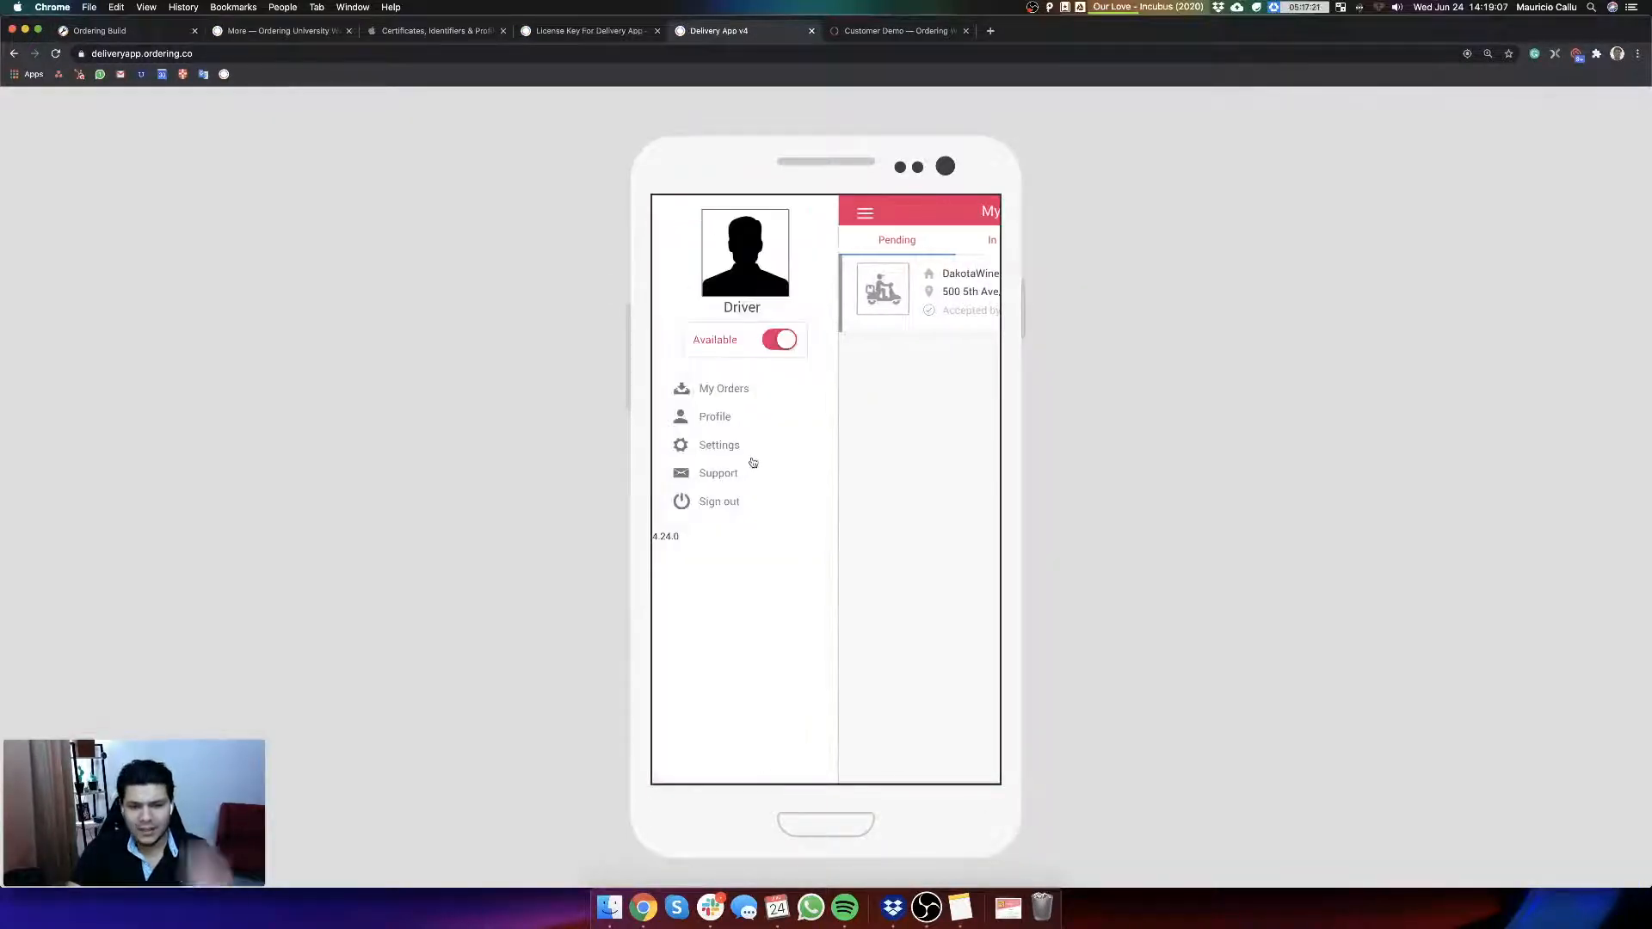
click(715, 473)
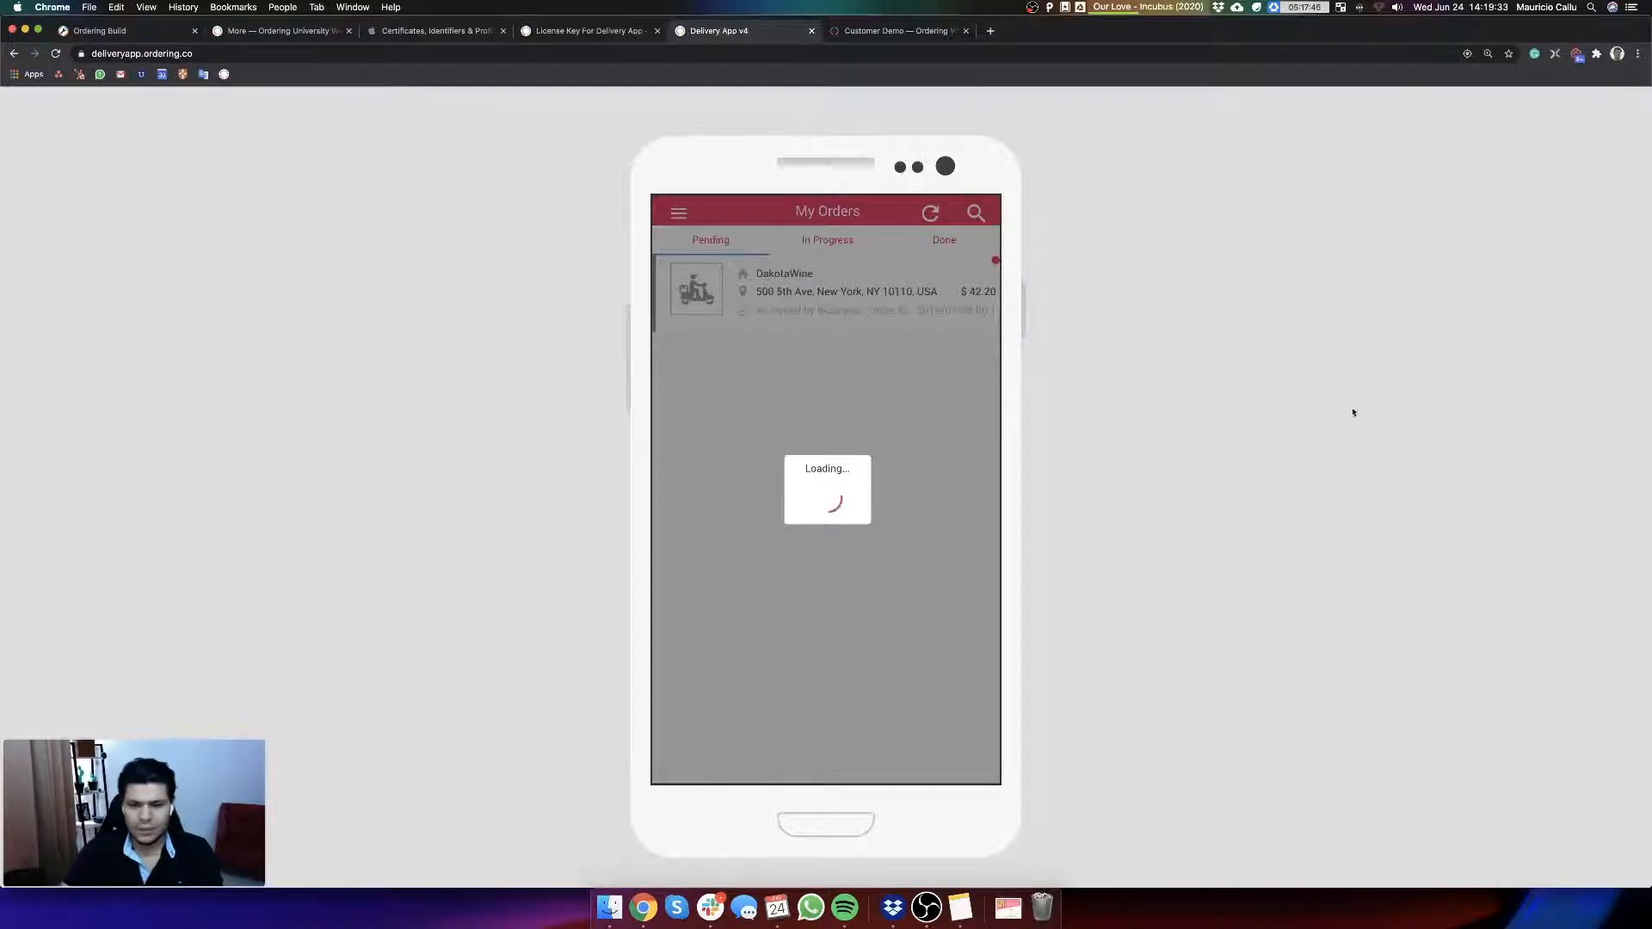
Step: Launch QuickTime Player, open a new movie recording that mirrors the phone, and move its window to the centre of the display
key(super+space)
text(quick)
key(Return)
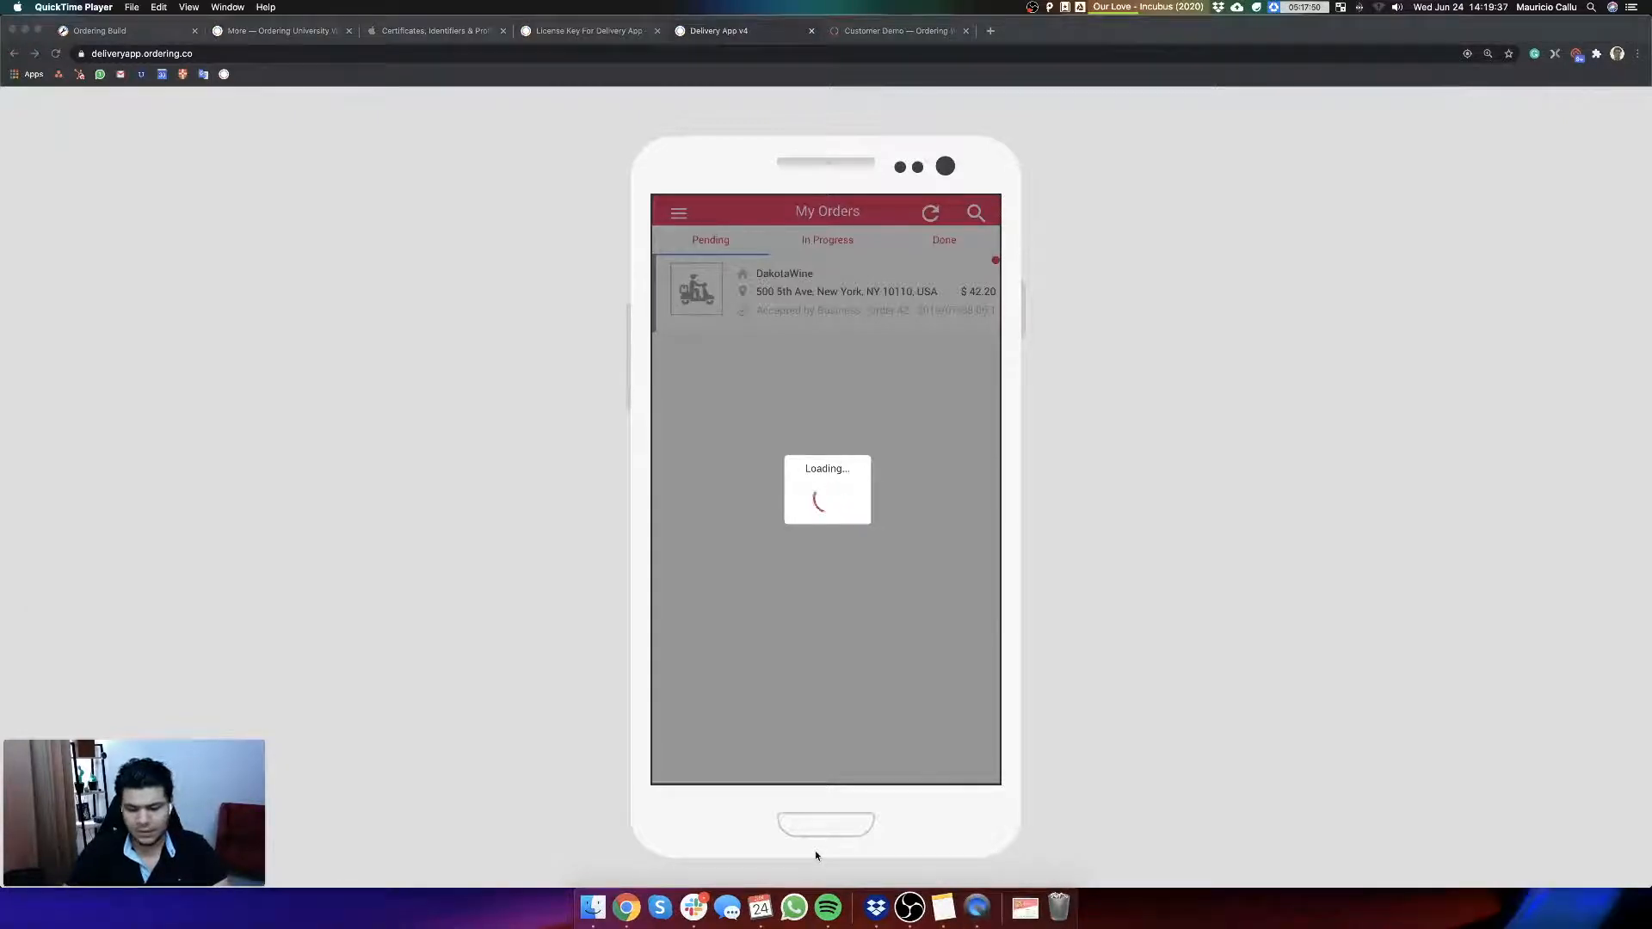
click(139, 7)
click(142, 23)
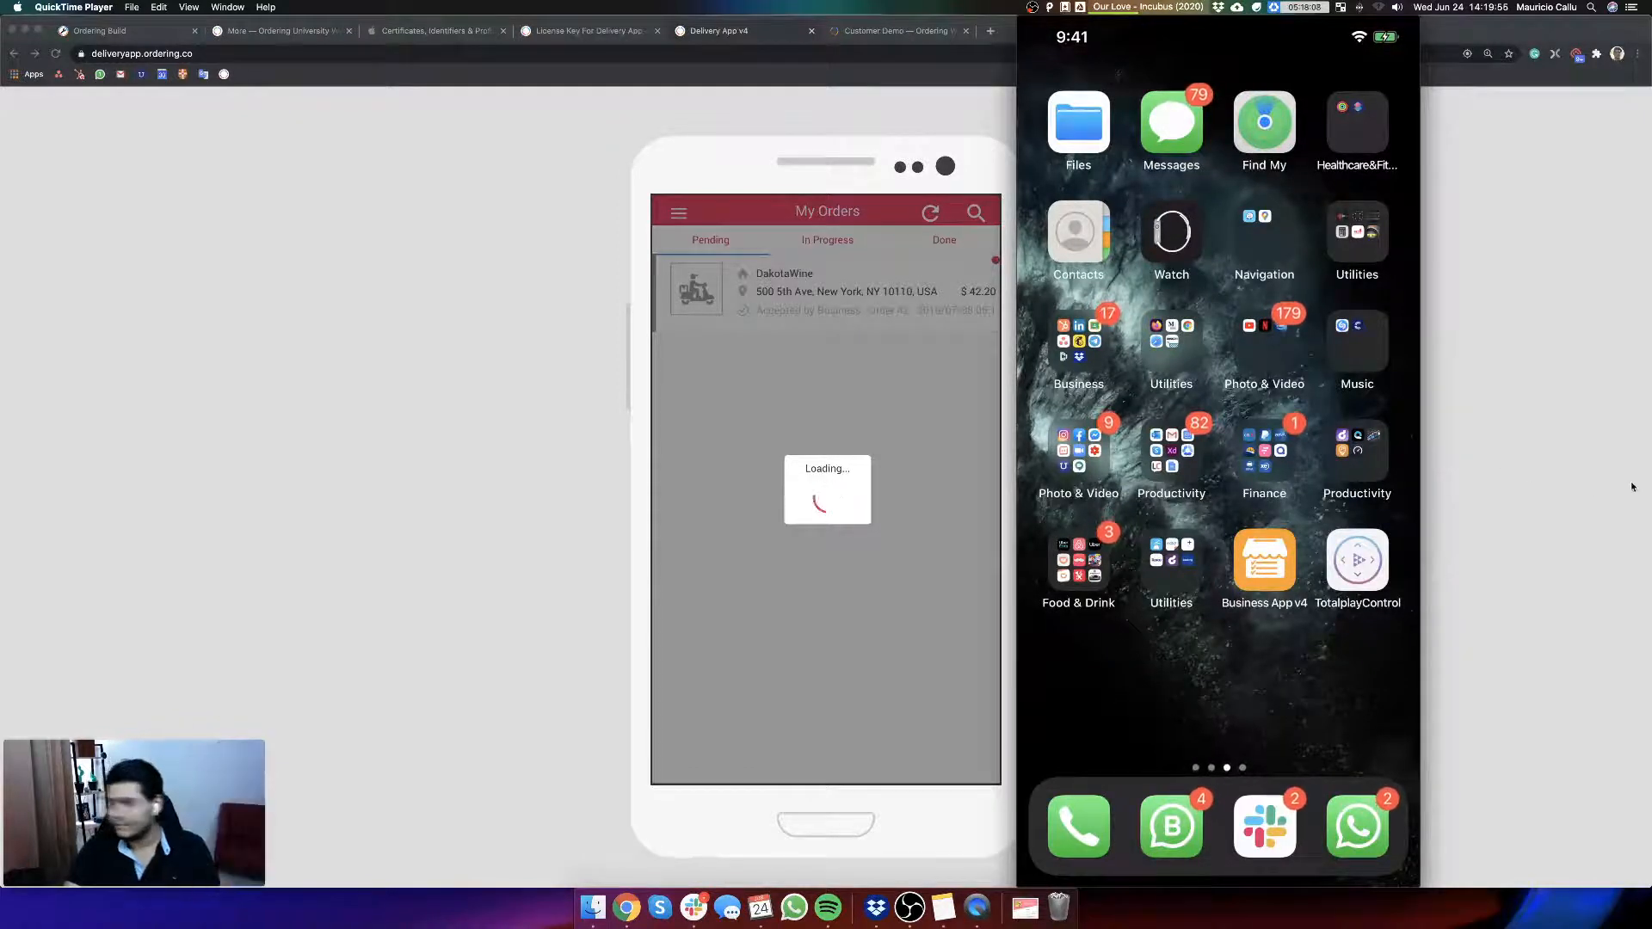
drag(1181, 25, 803, 28)
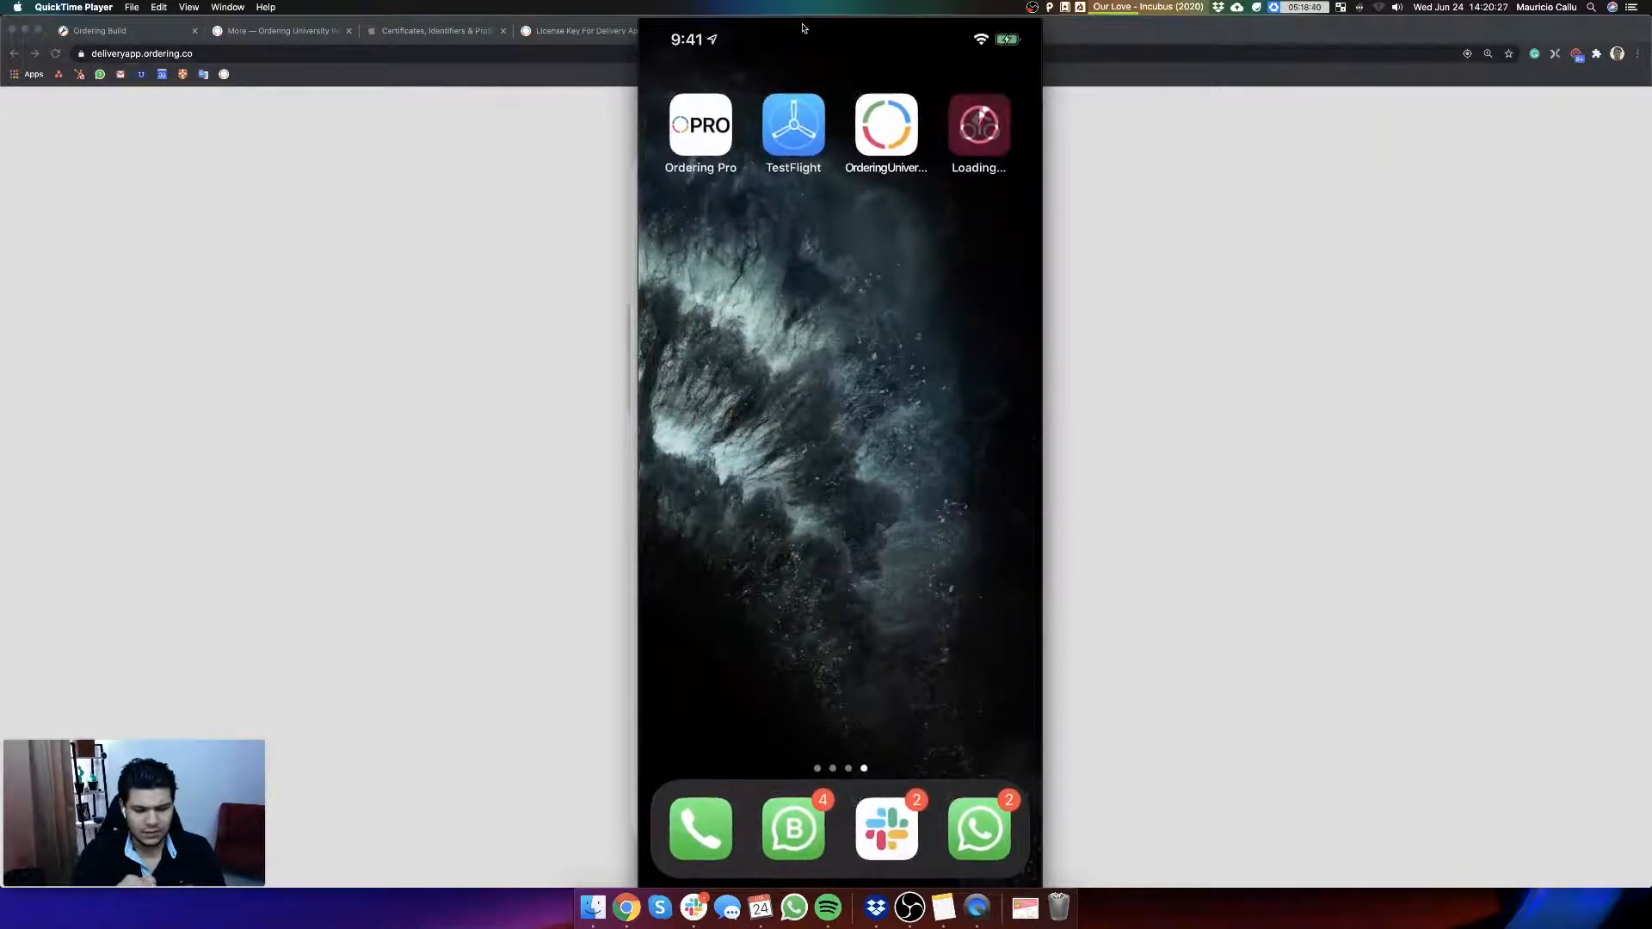
Step: Switch back to Ordering Build in Chrome and open the app's Images customization page
click(168, 102)
click(143, 34)
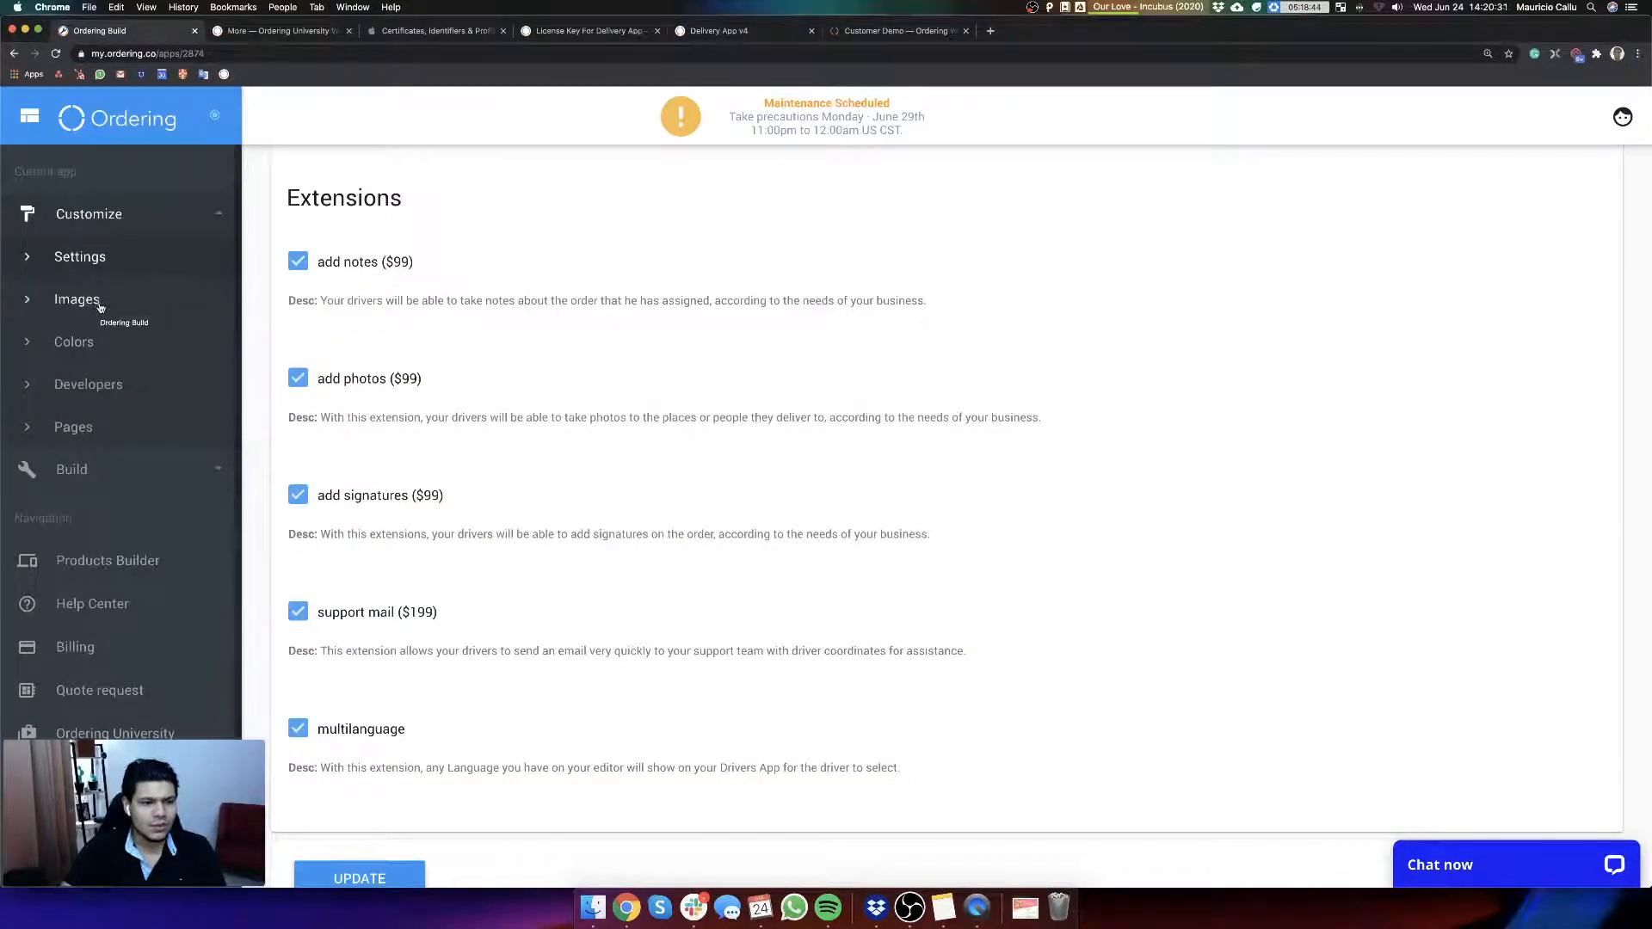
click(100, 307)
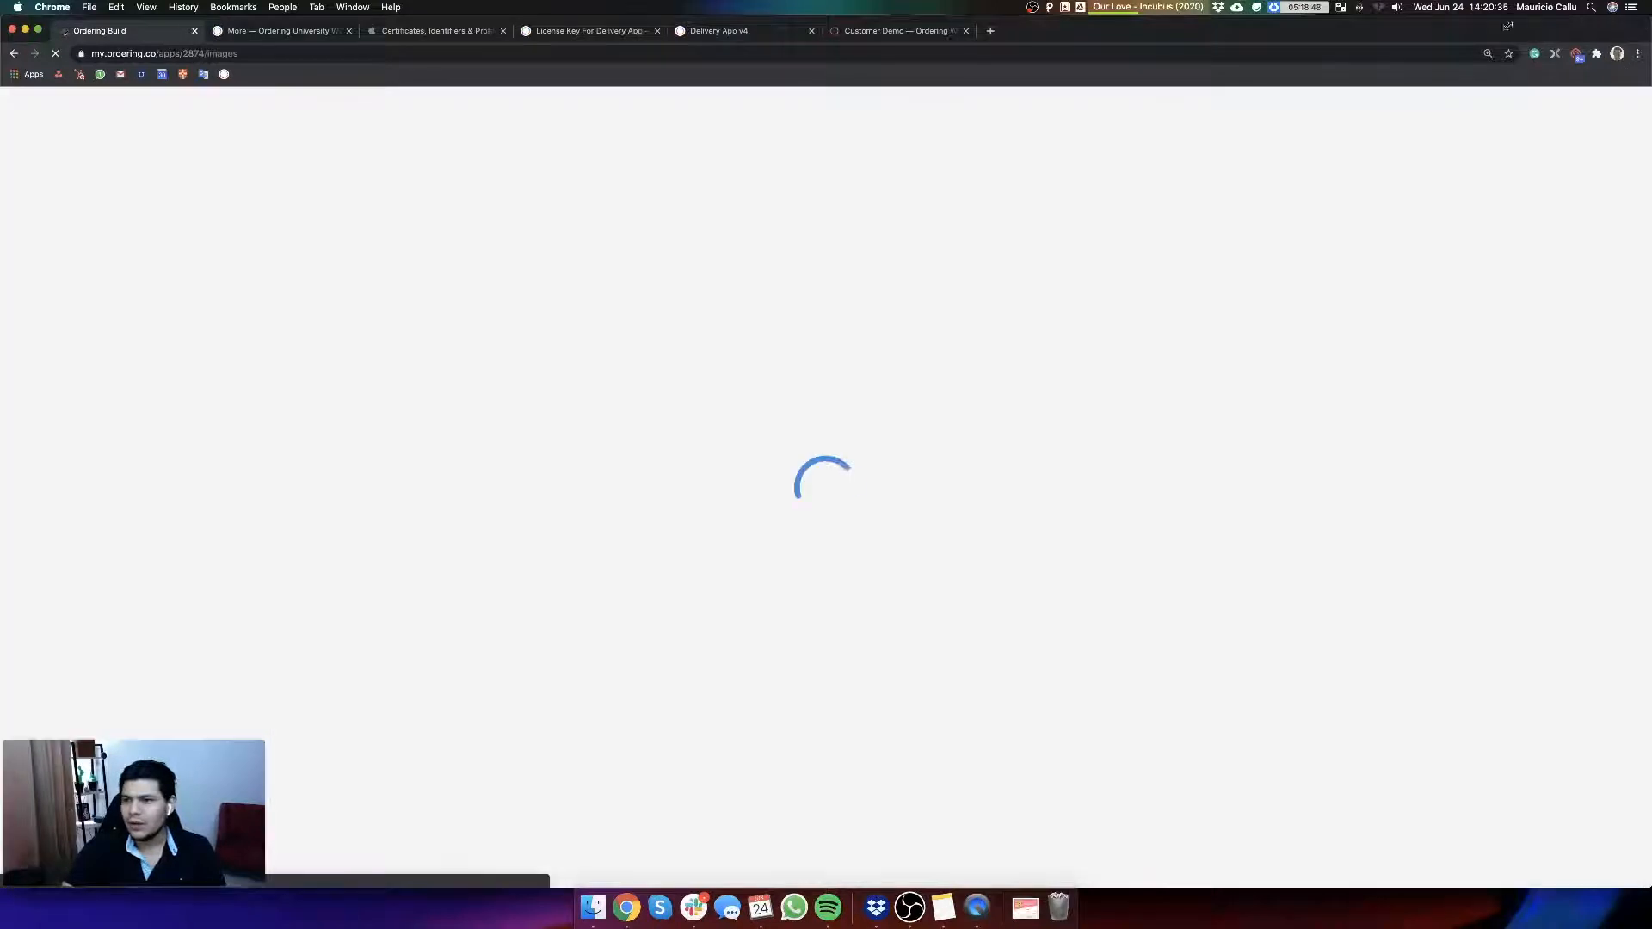
Step: Place the narrowed browser and the phone mirror window side by side and review the editable app images with their sizes and formats
drag(1649, 20, 1205, 28)
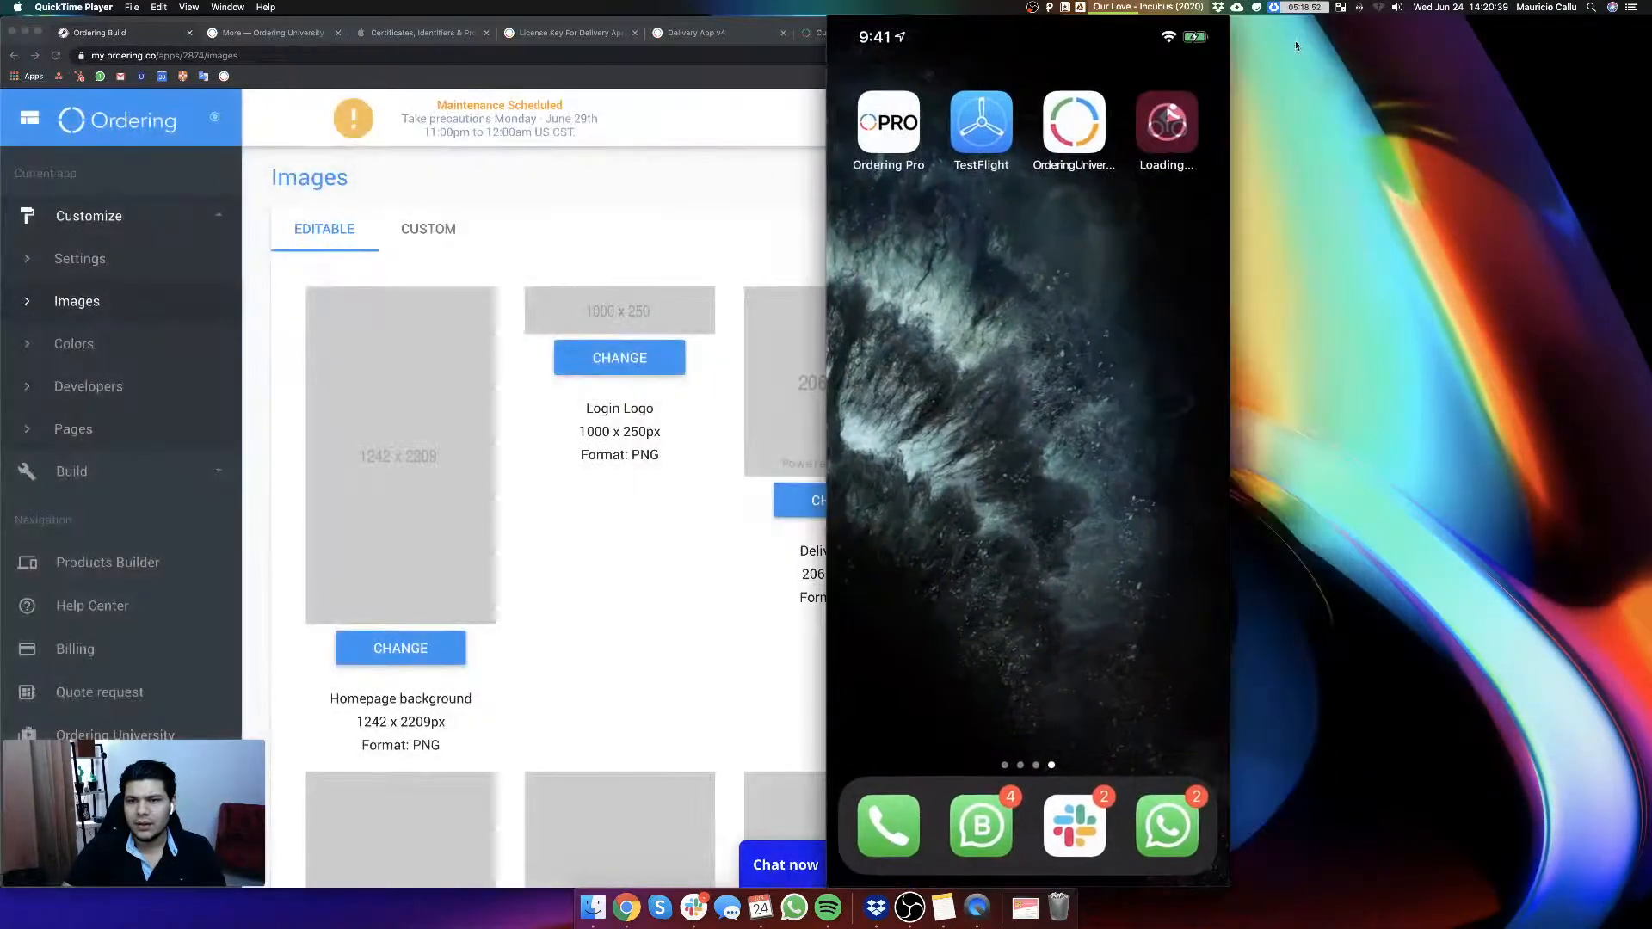
drag(895, 26, 1078, 28)
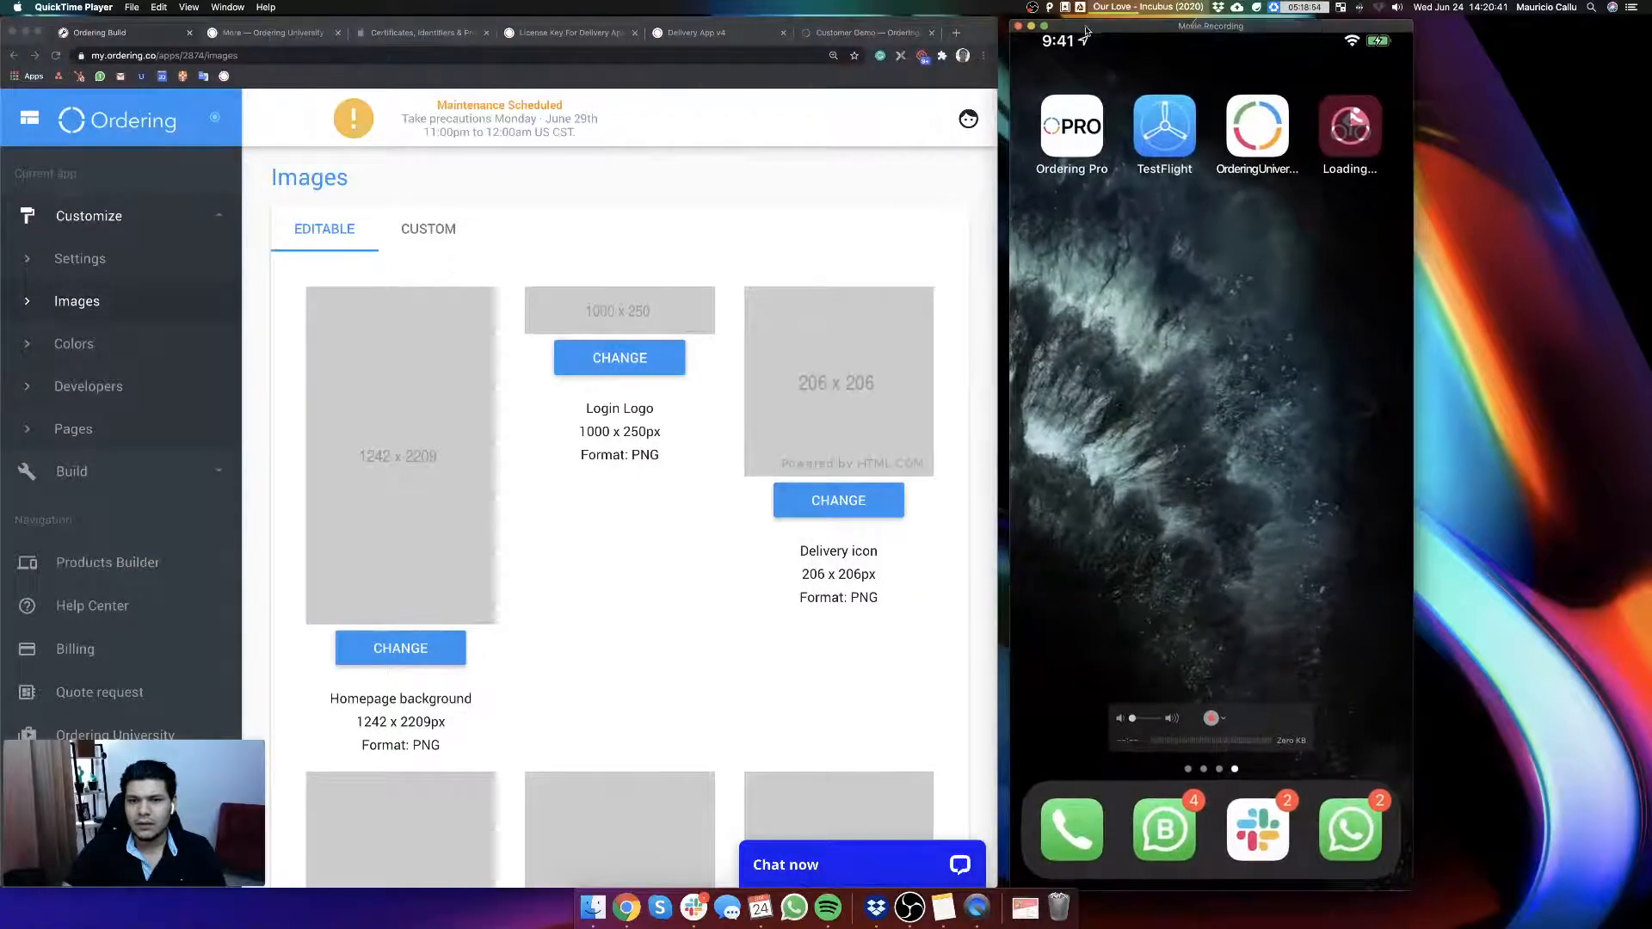
click(631, 653)
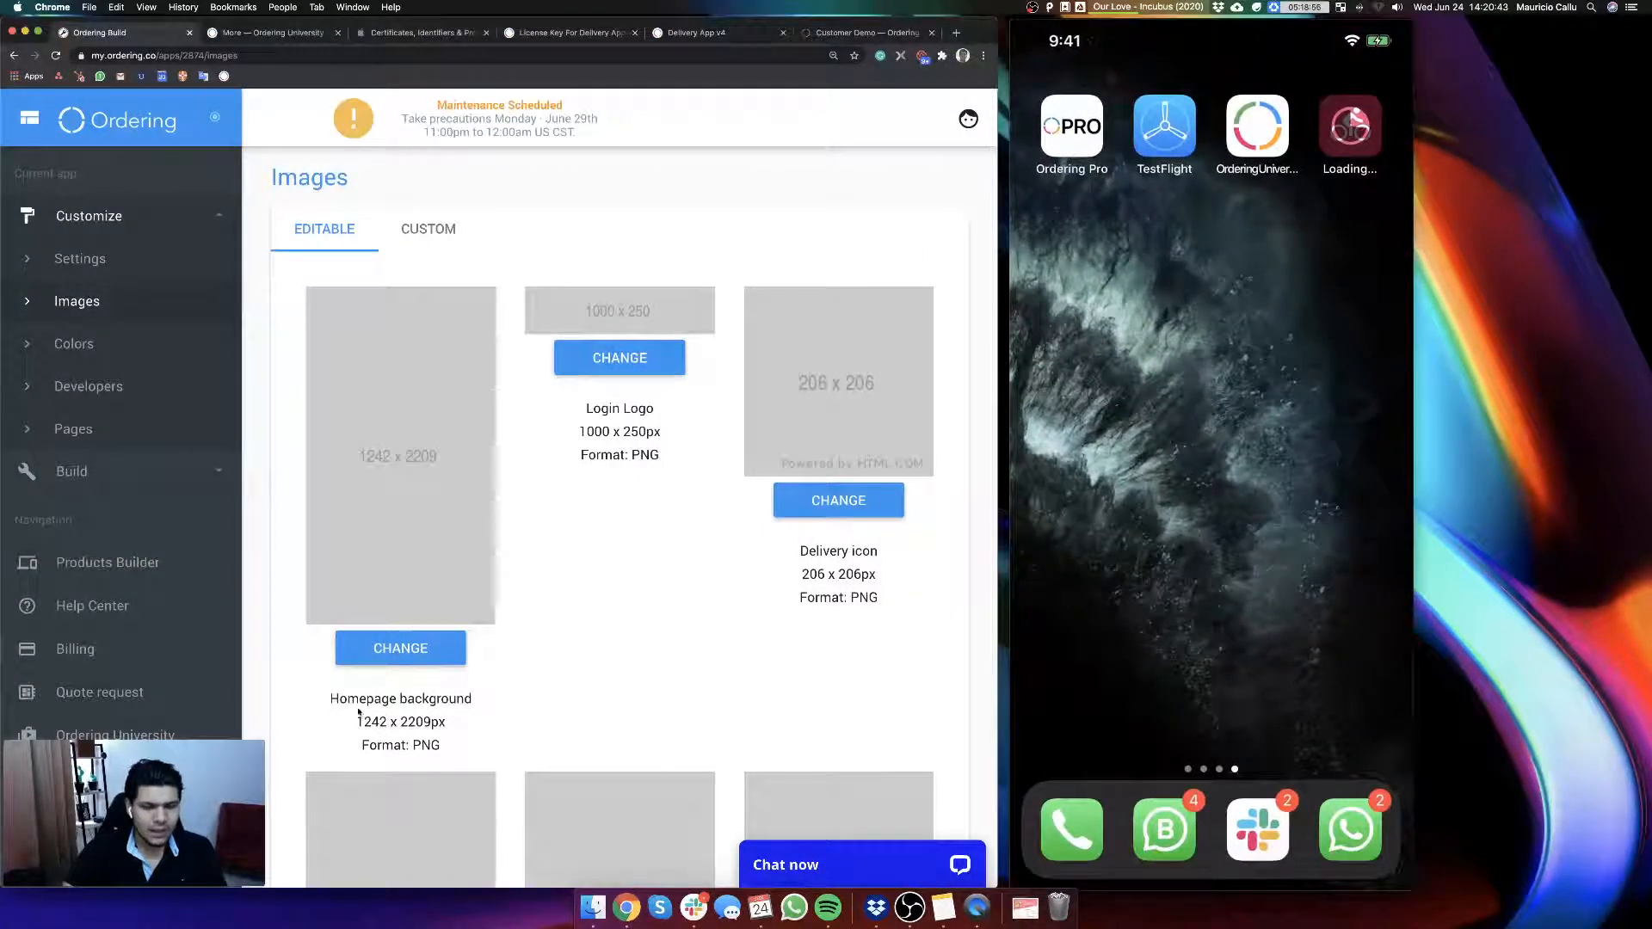
scroll(663, 531, down, 2)
scroll(664, 532, up, 2)
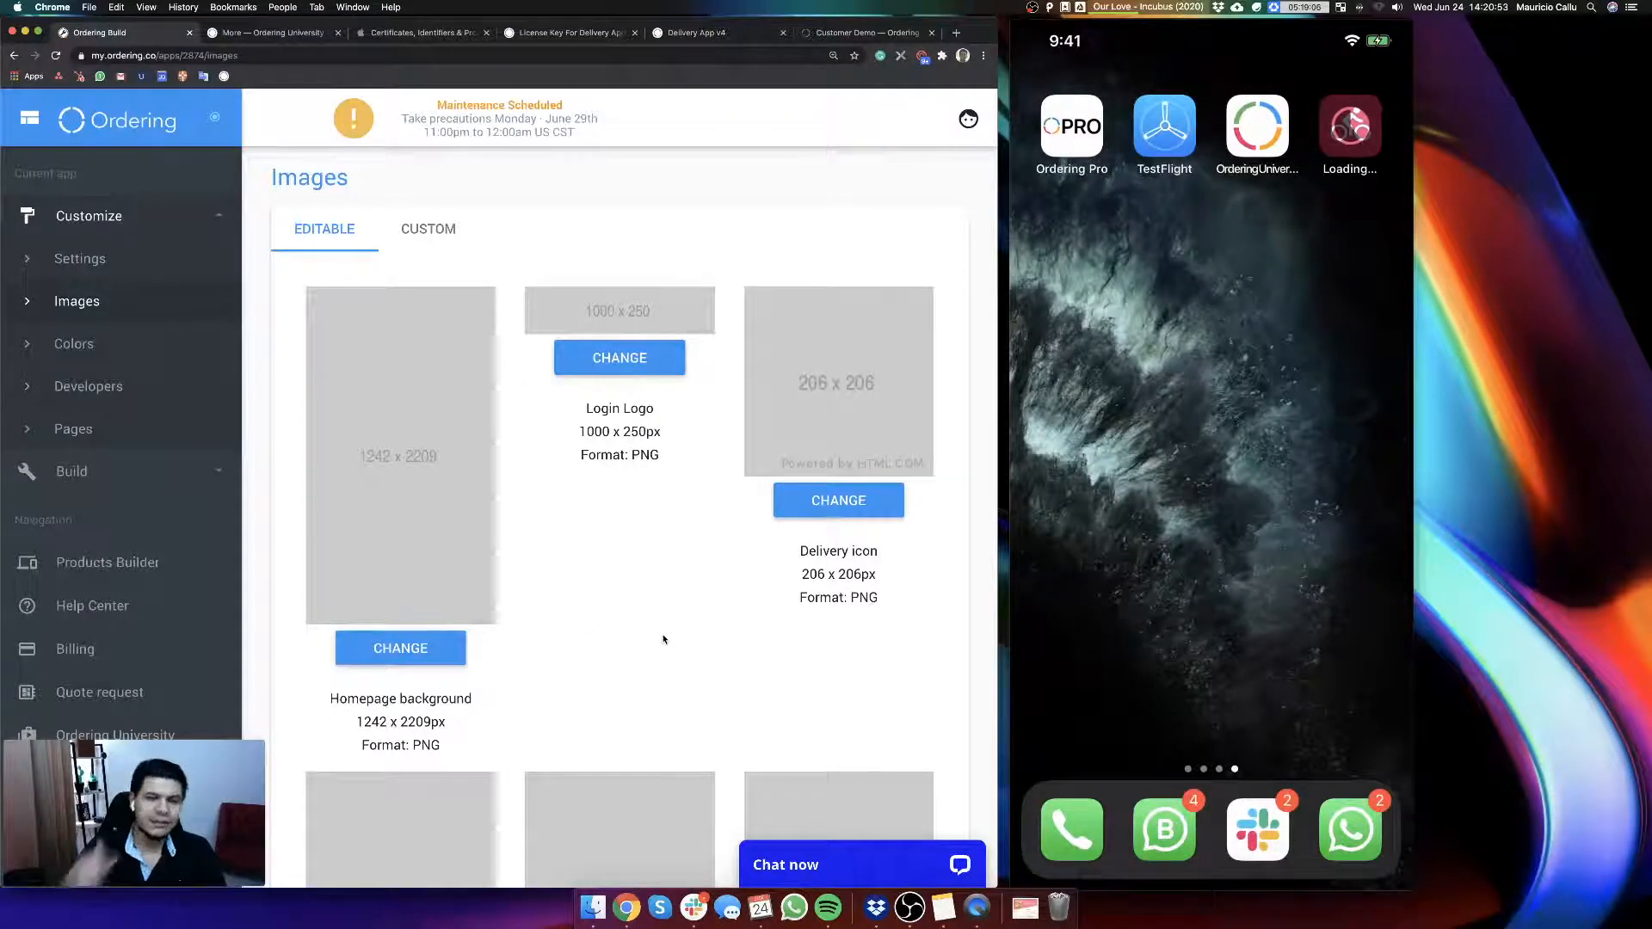
scroll(664, 639, down, 5)
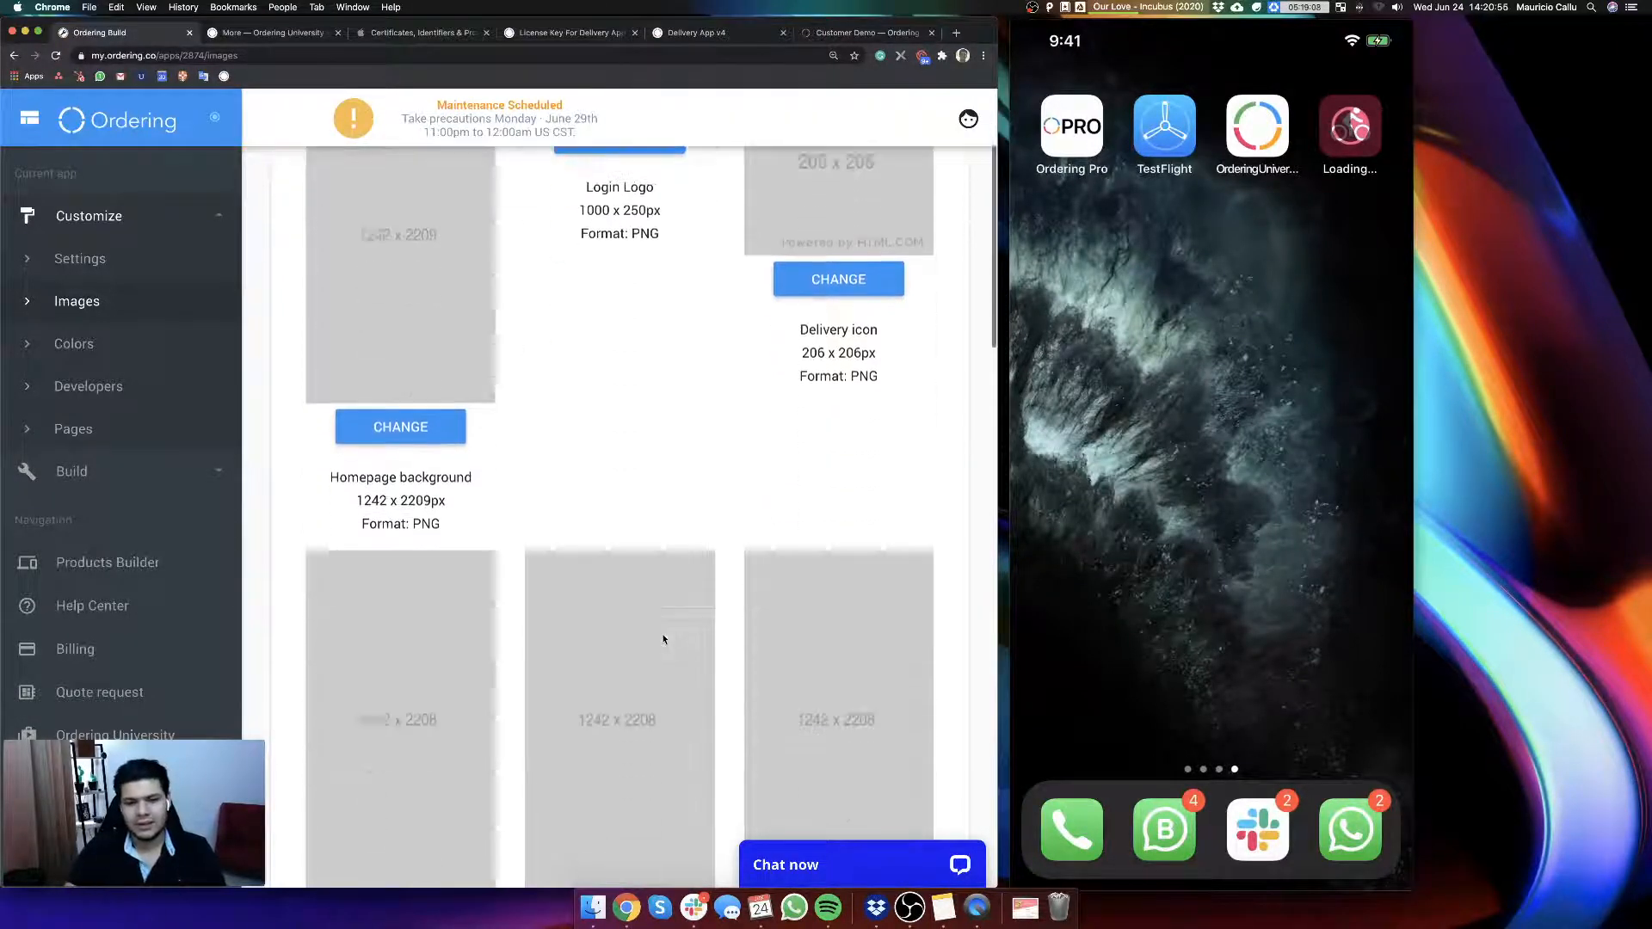
scroll(655, 642, up, 5)
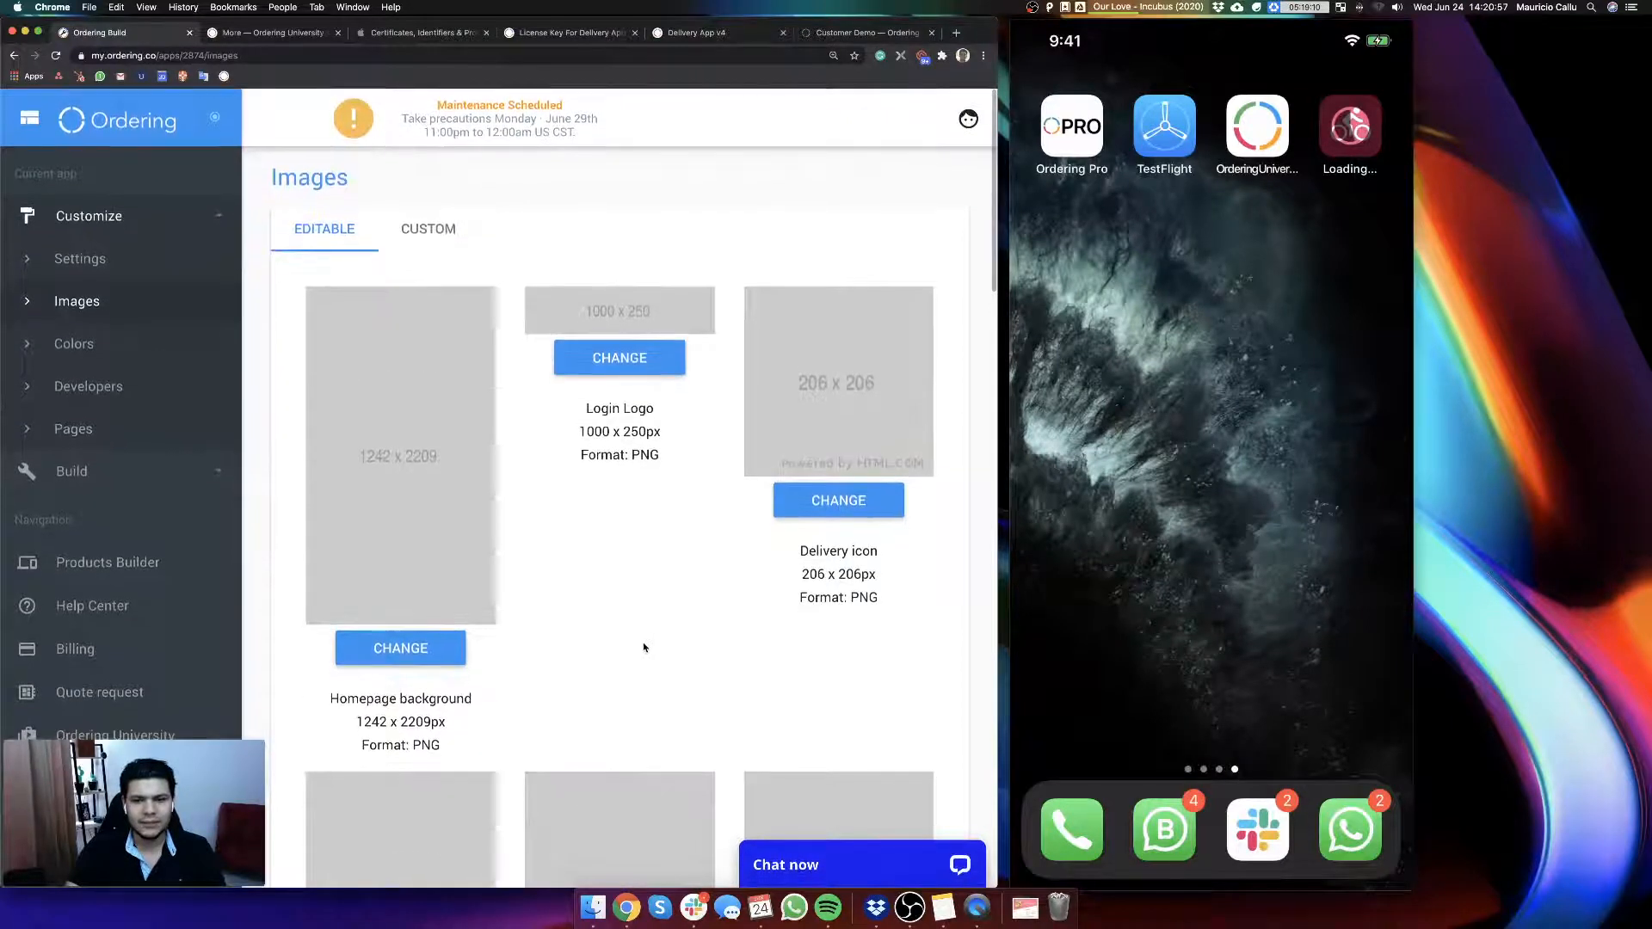
Step: Review the editable image slots, from the homepage background and logos to the tutorial mobile and tablet slides, with their sizes and formats
scroll(653, 642, down, 1)
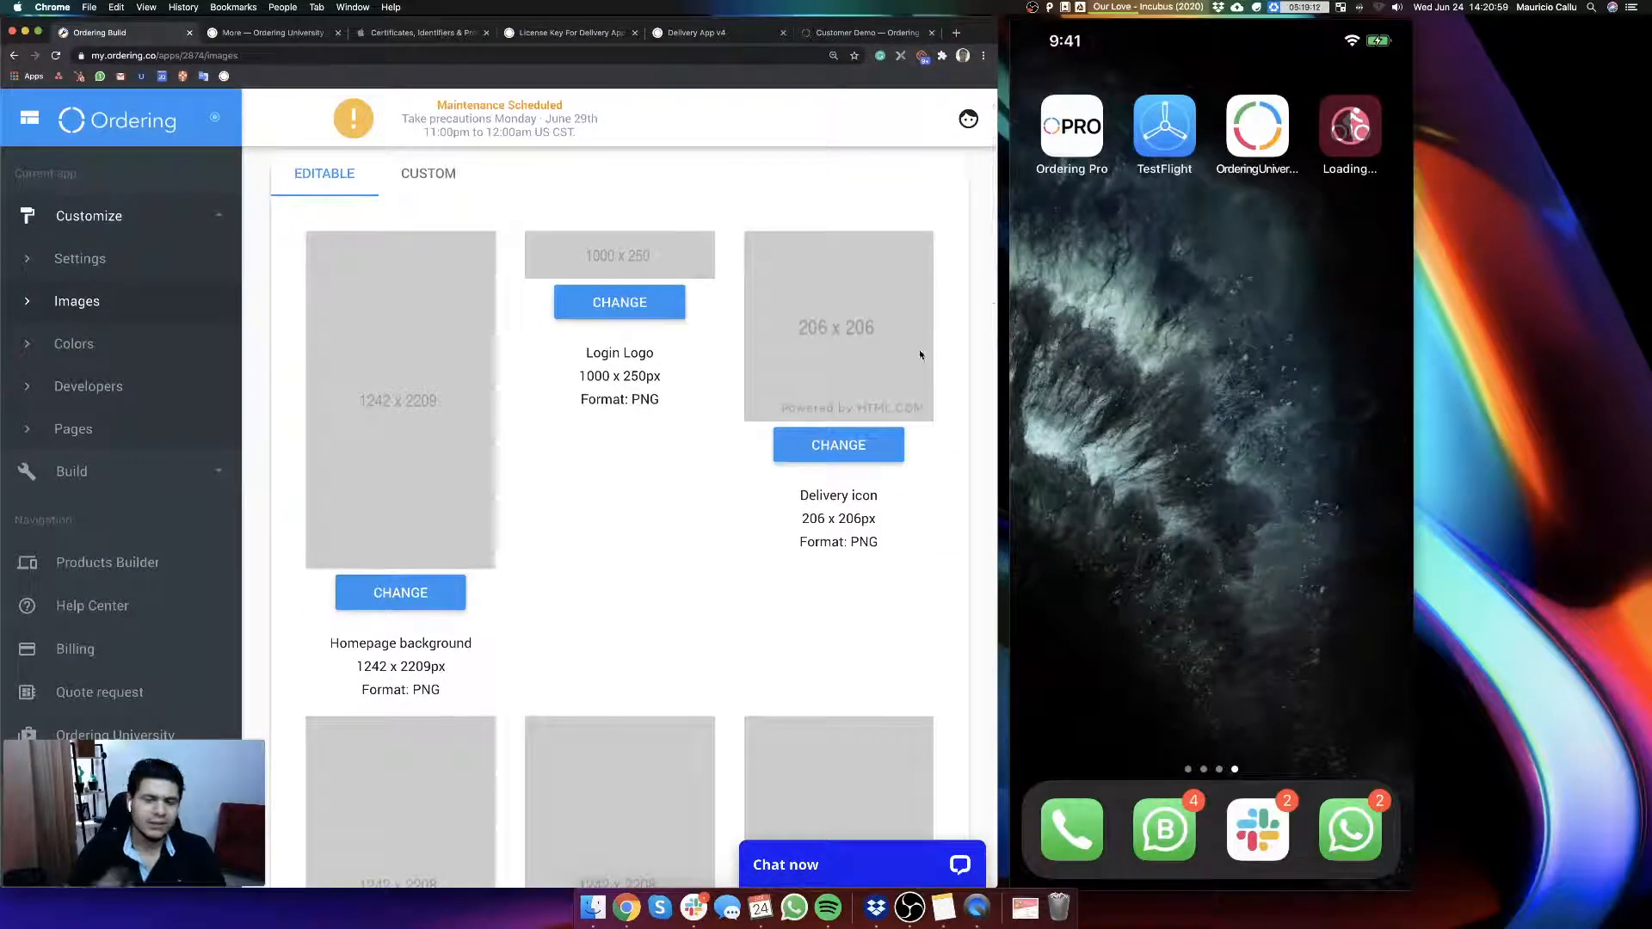
scroll(668, 450, down, 2)
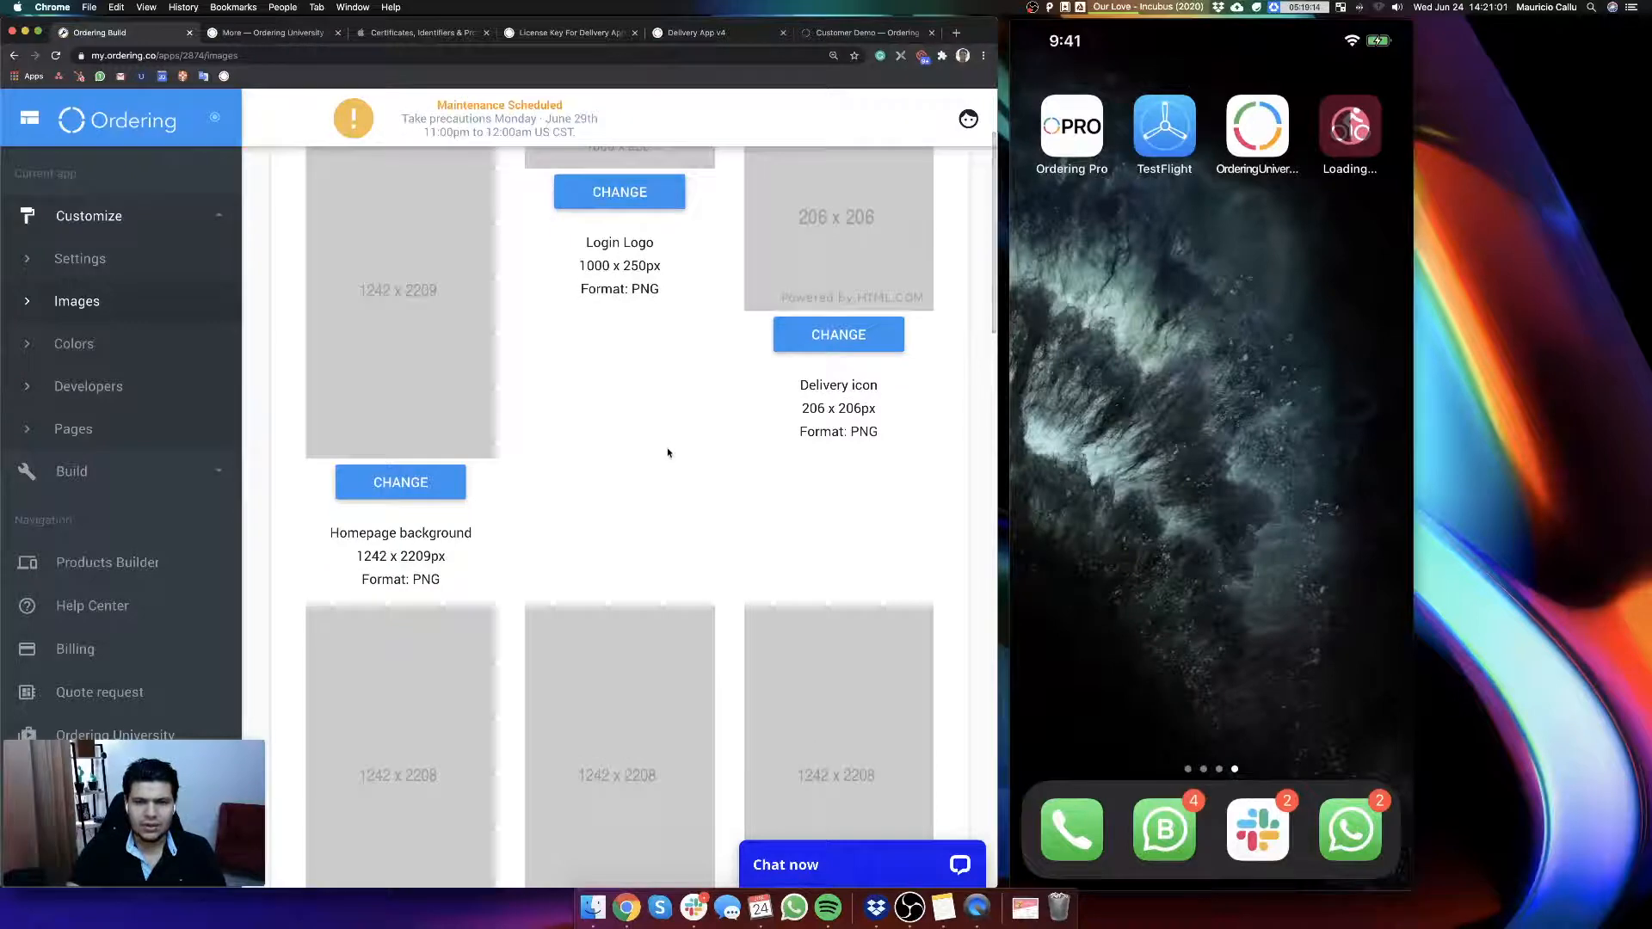
scroll(663, 460, down, 6)
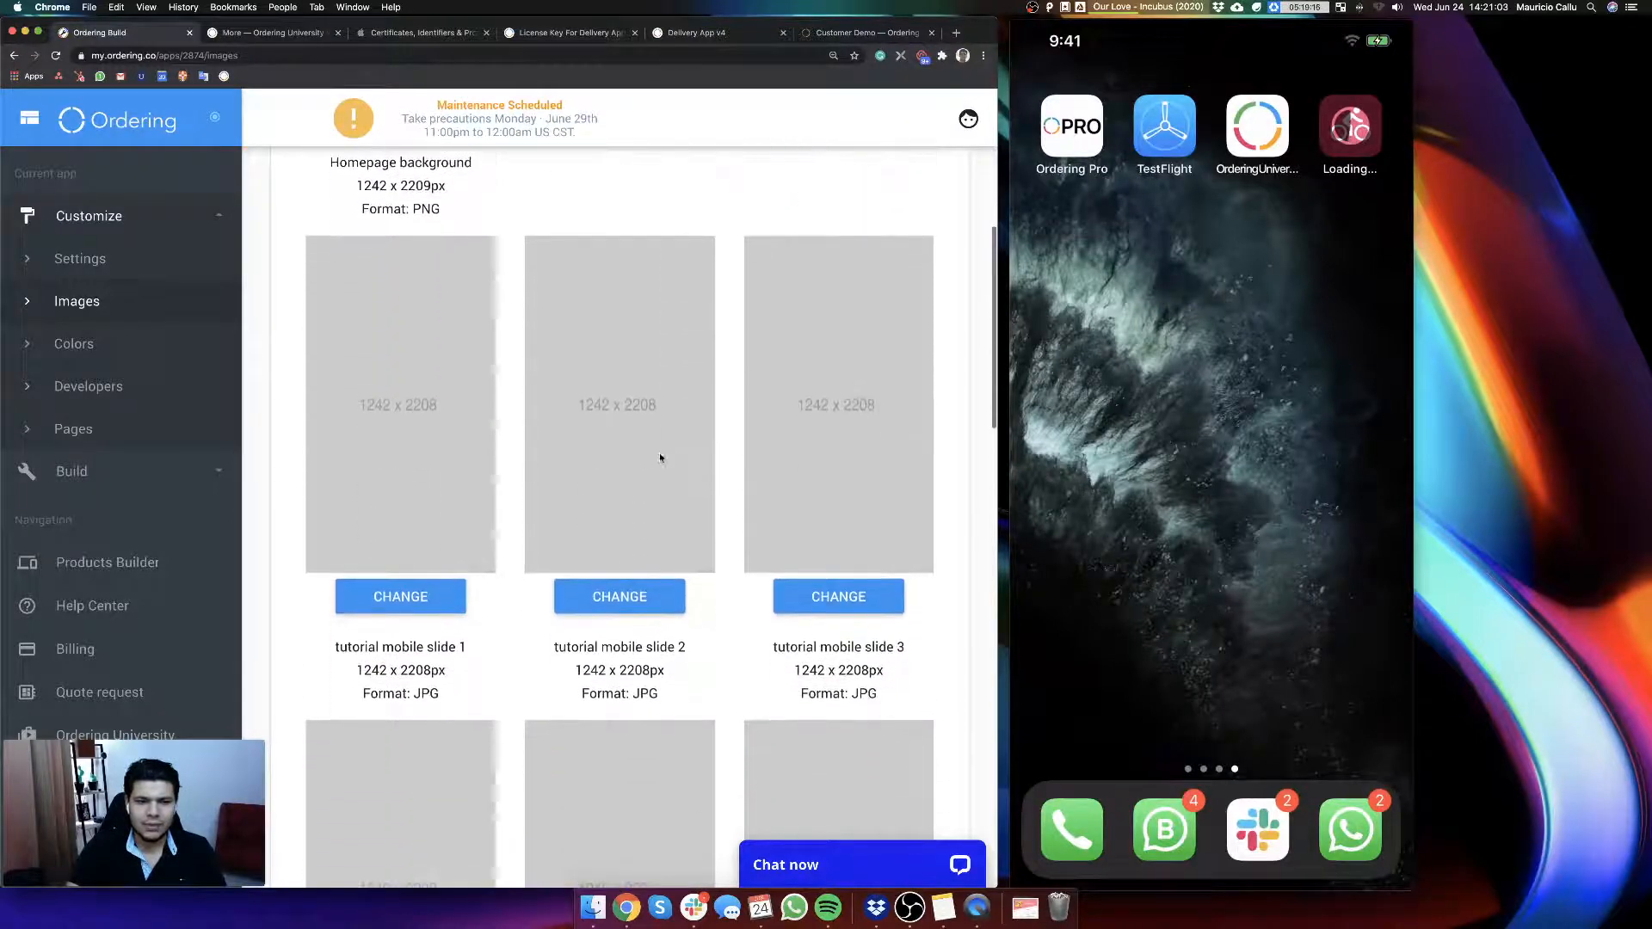
scroll(654, 471, down, 2)
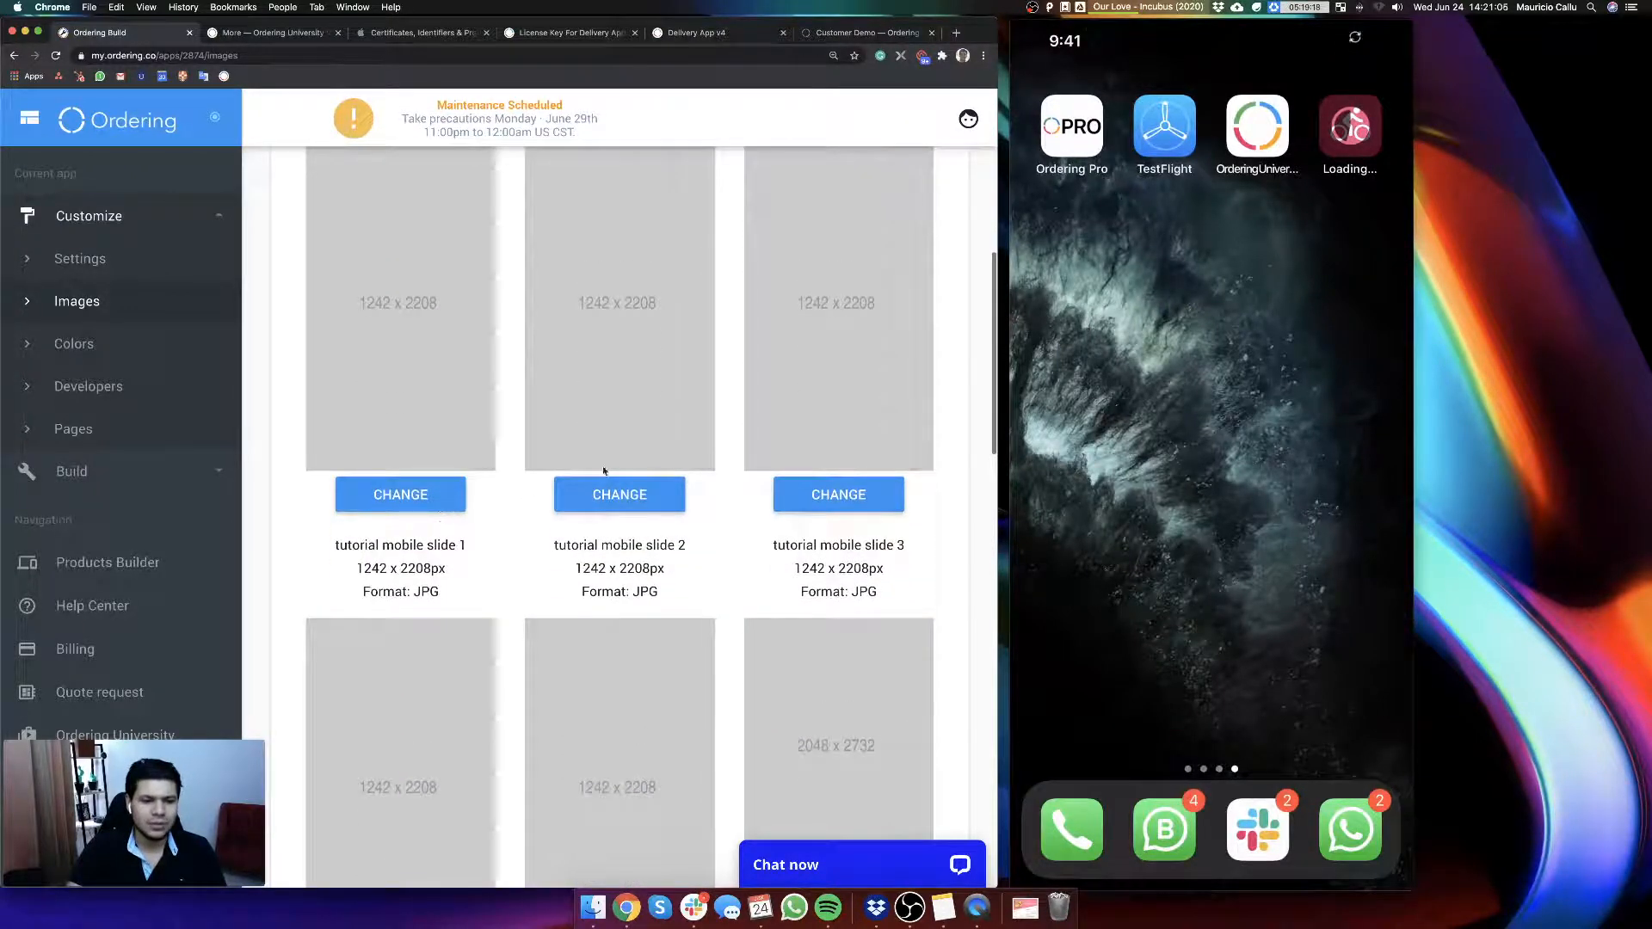
scroll(568, 572, down, 10)
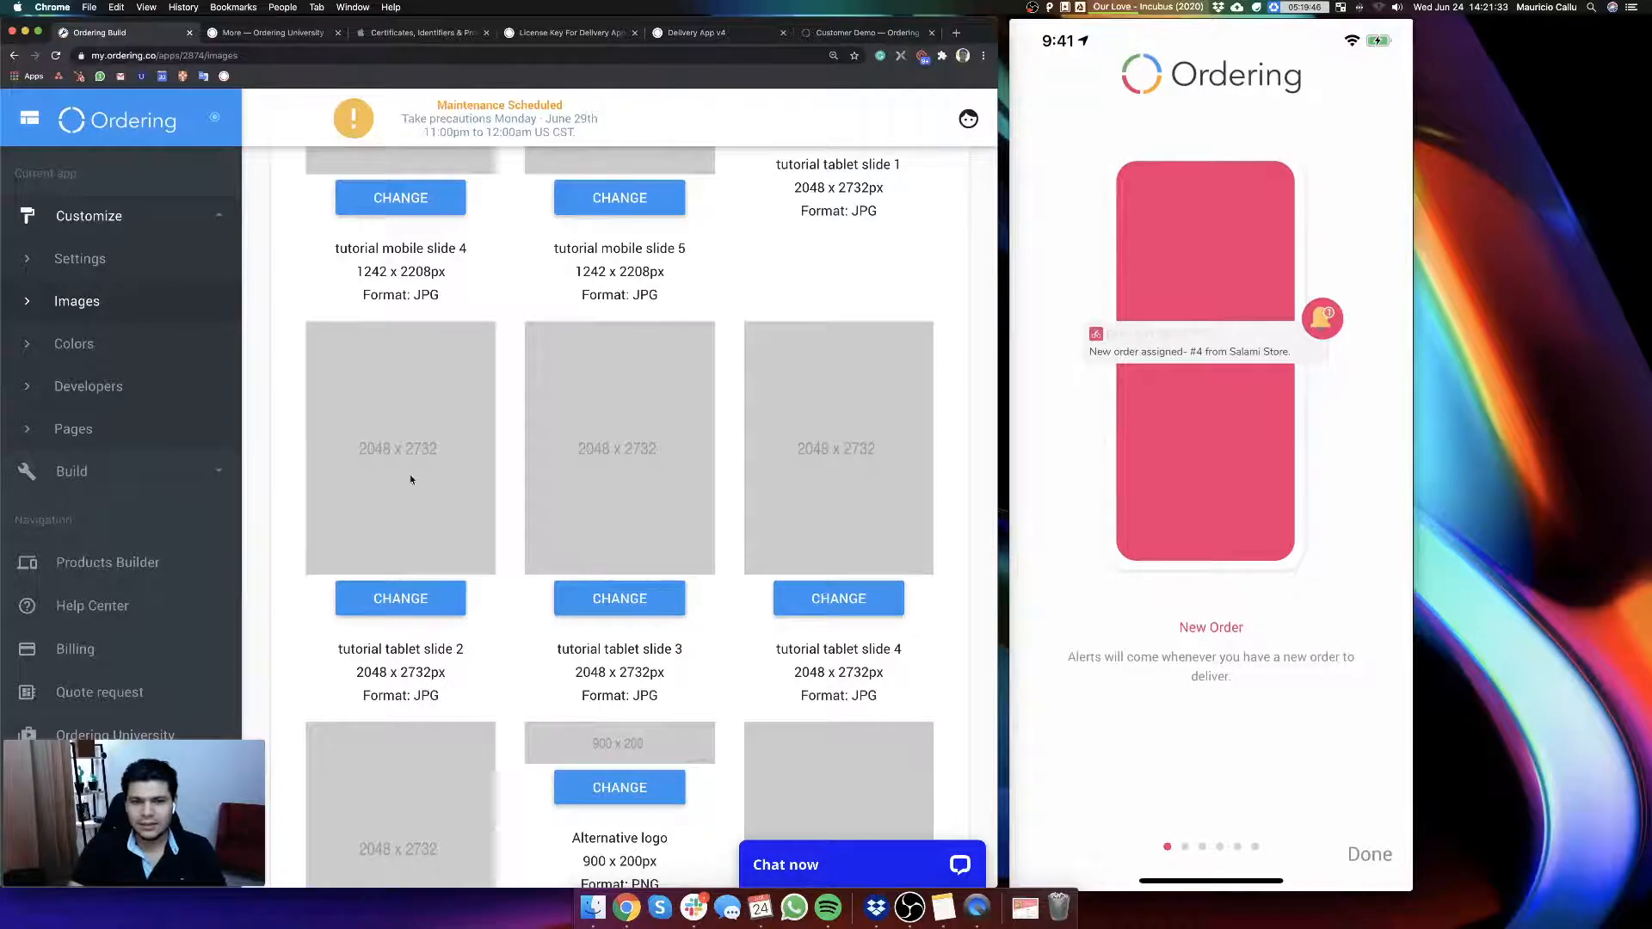
scroll(581, 579, up, 7)
scroll(690, 580, down, 1)
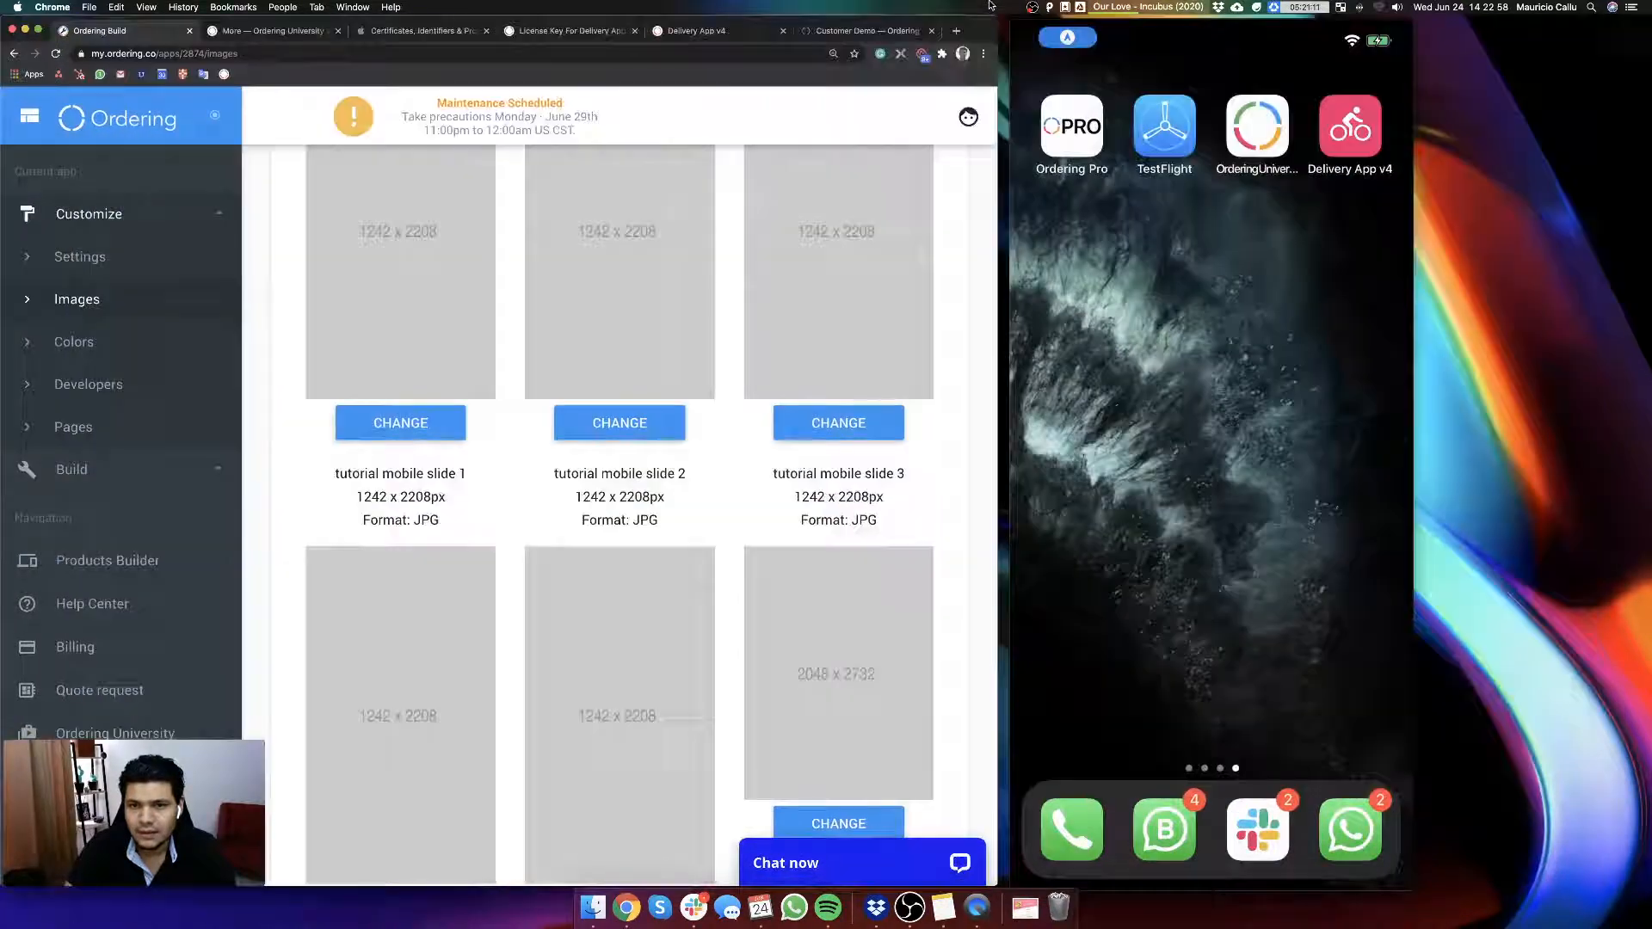
Step: Enlarge the browser window to full width and review the remaining image slots down to tutorial tablet slide 6
double_click(975, 27)
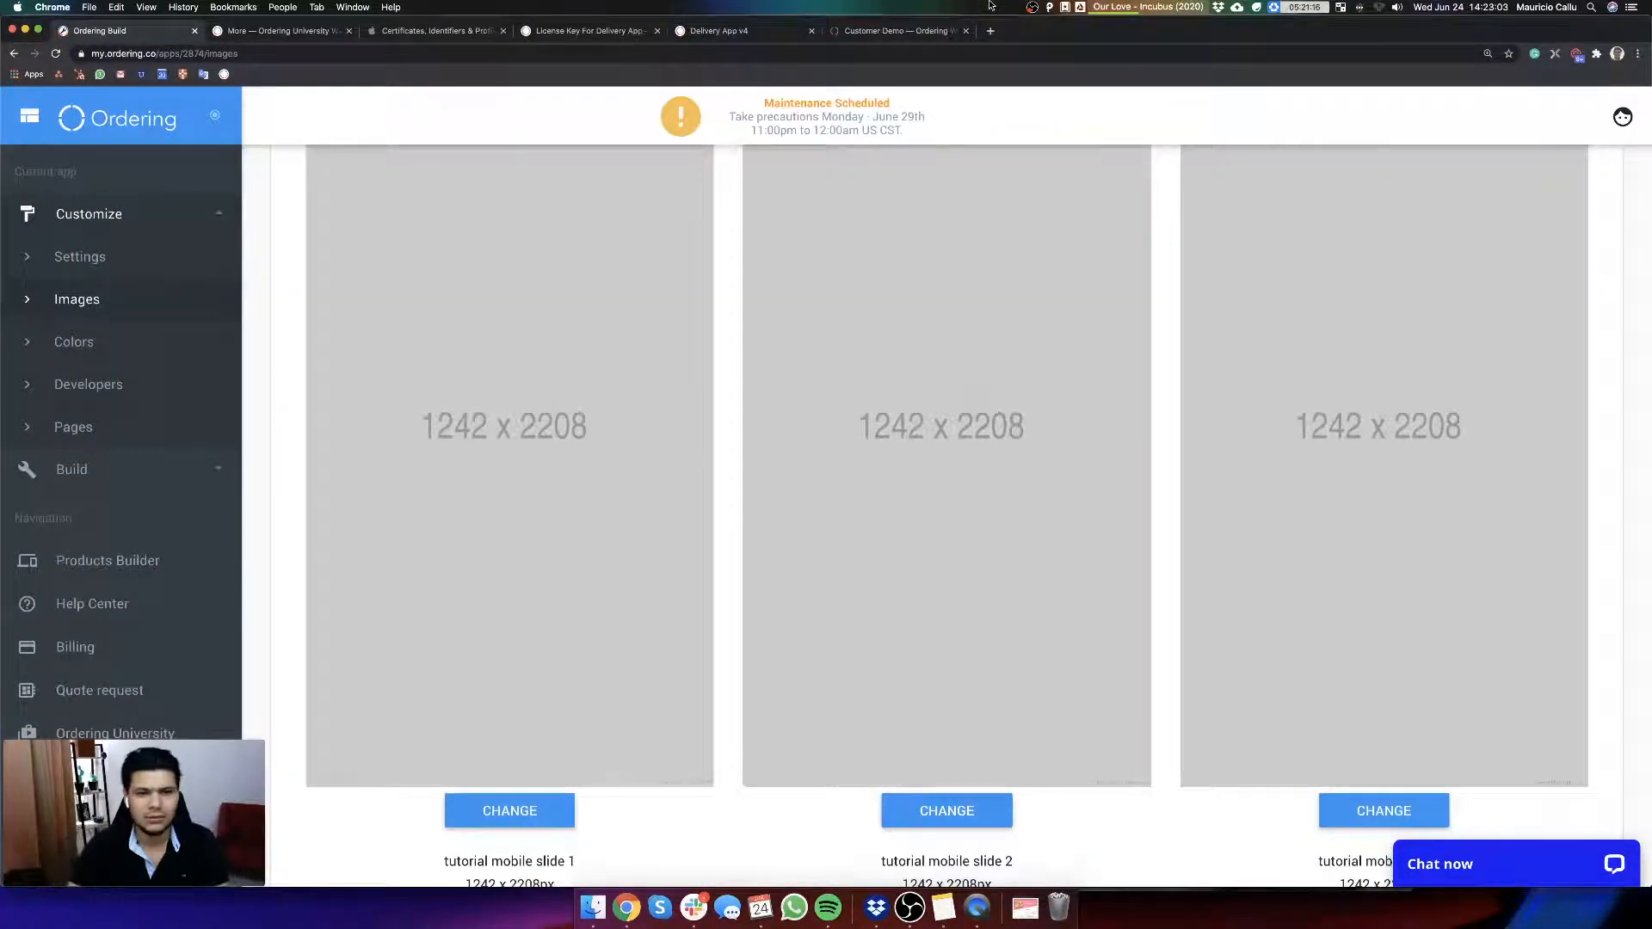
scroll(897, 382, down, 15)
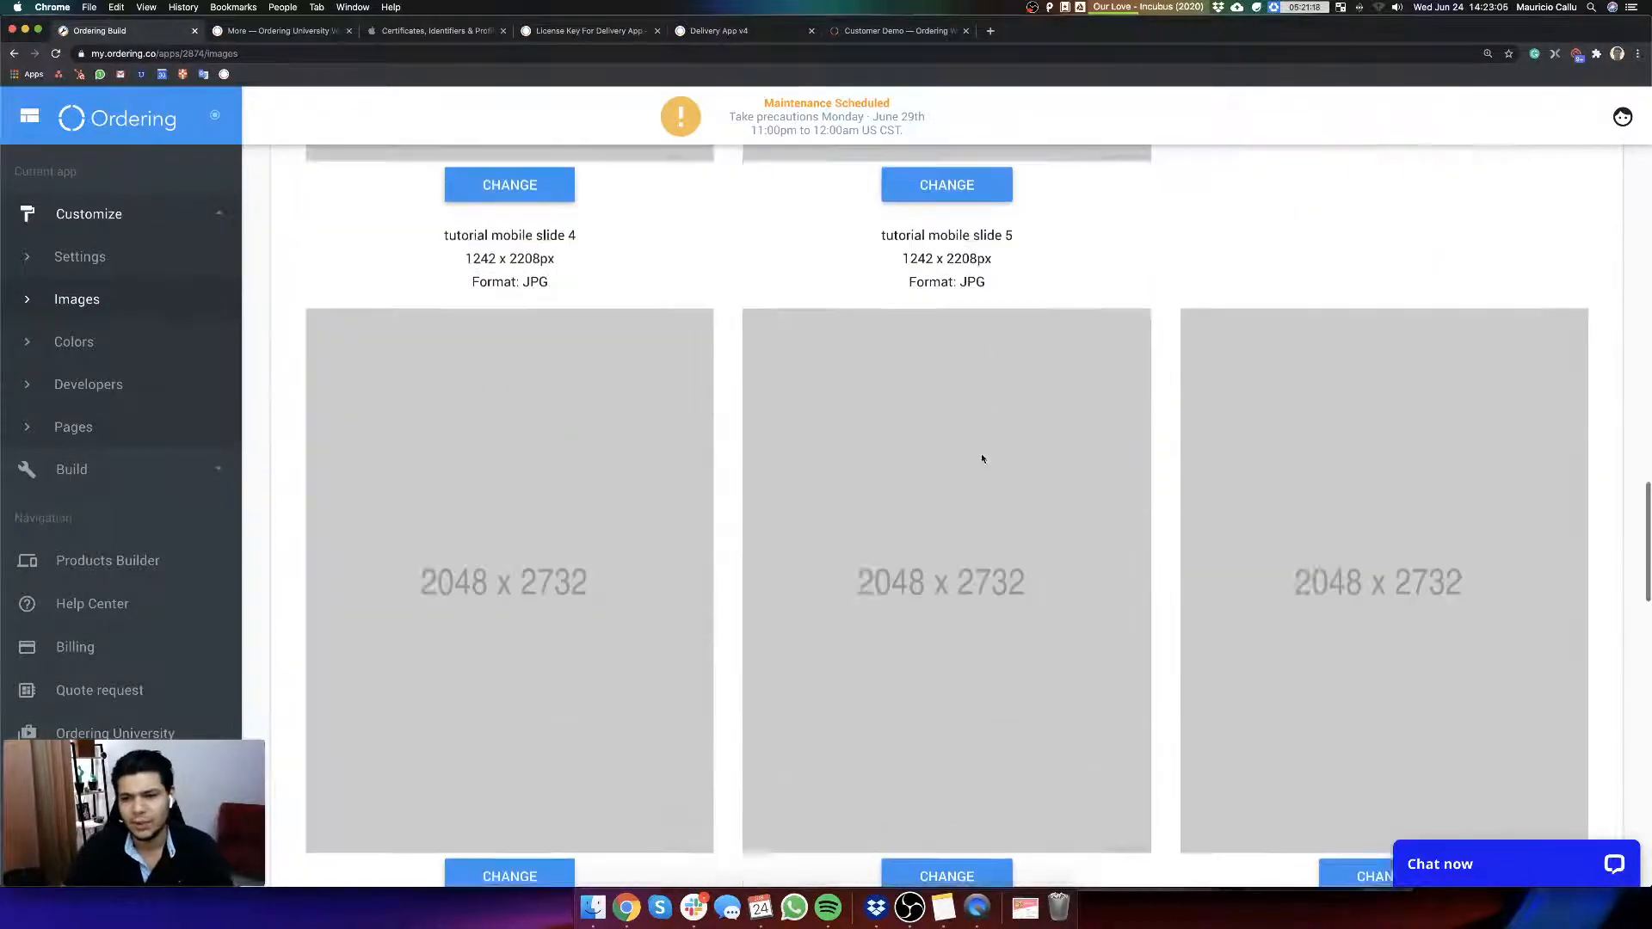
scroll(901, 511, down, 8)
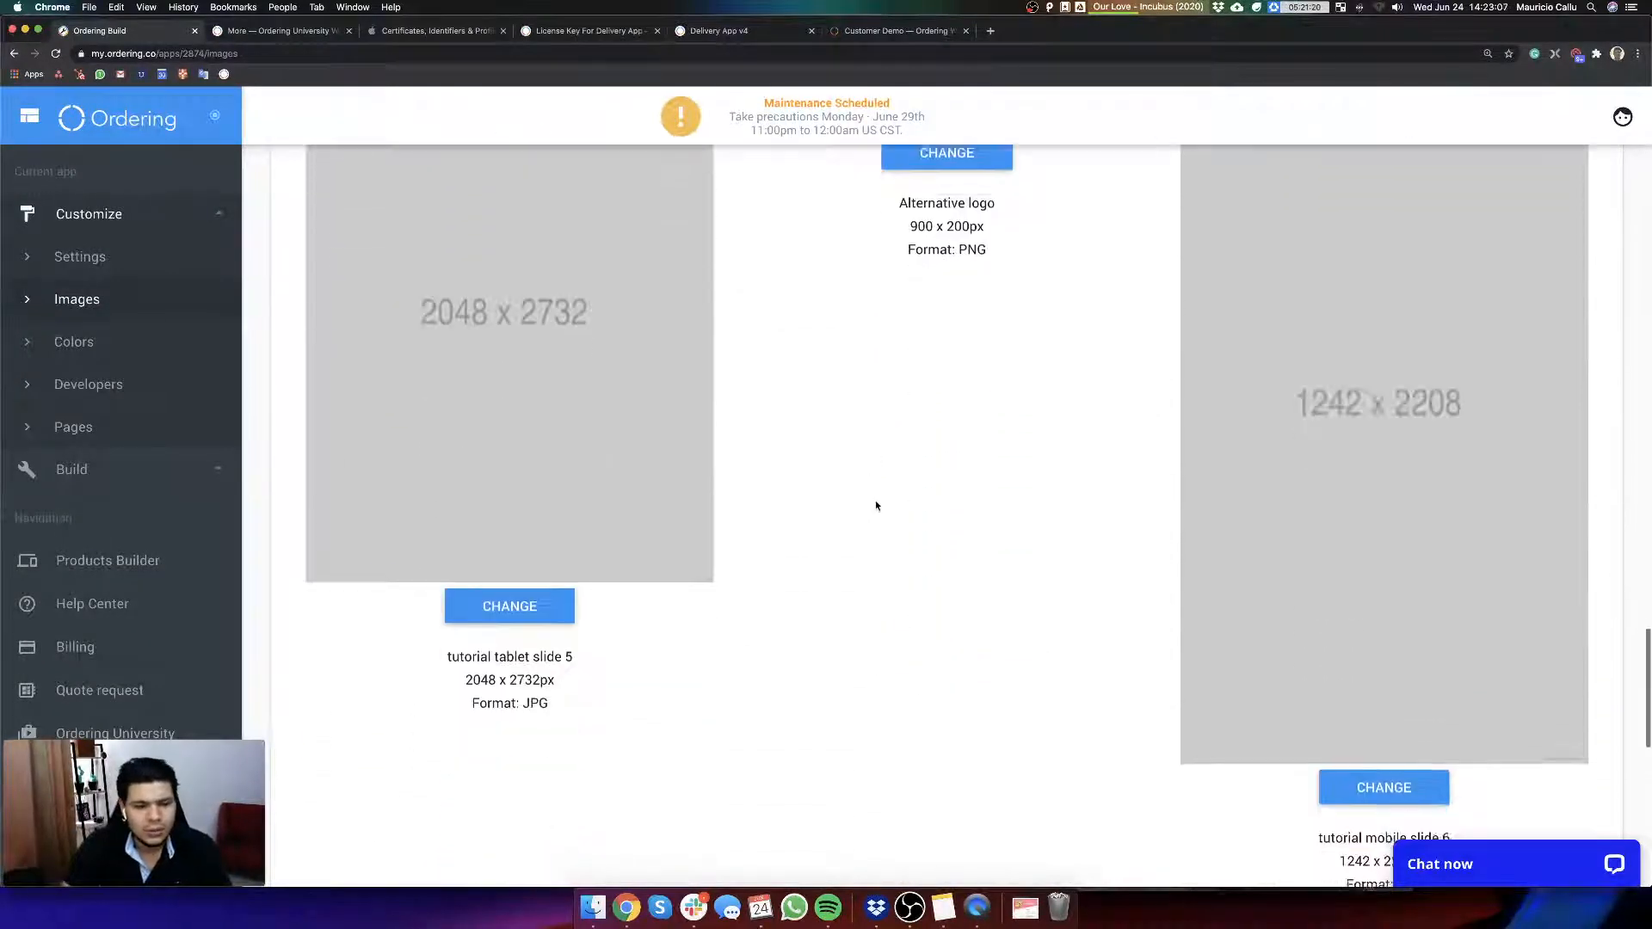
scroll(870, 511, down, 10)
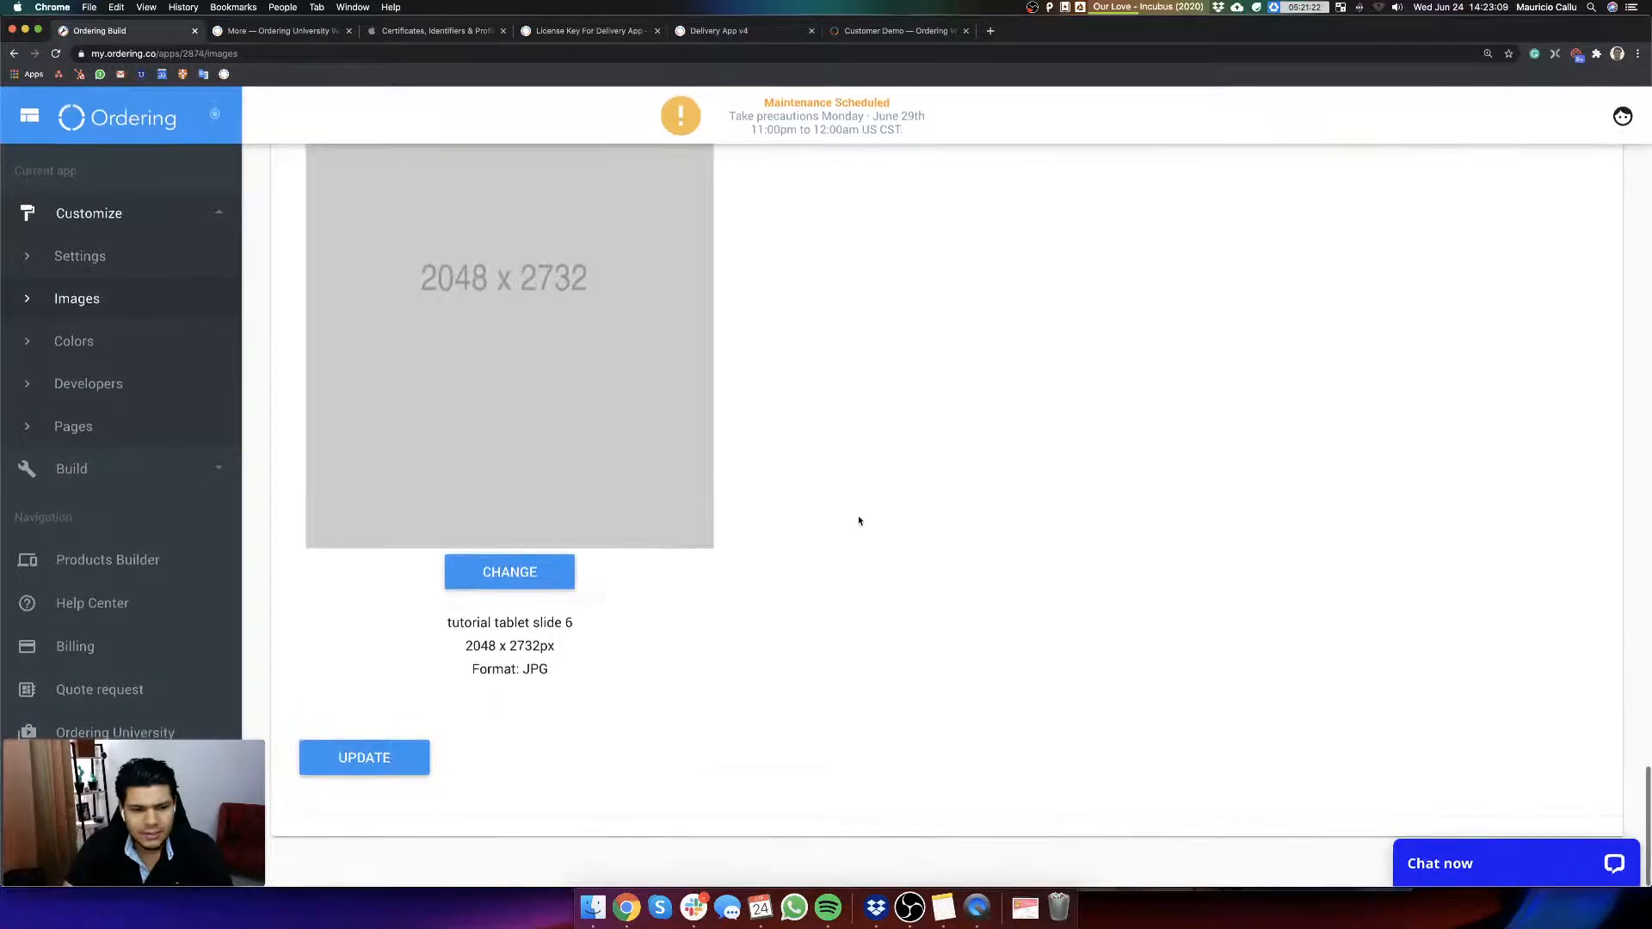
scroll(859, 521, up, 8)
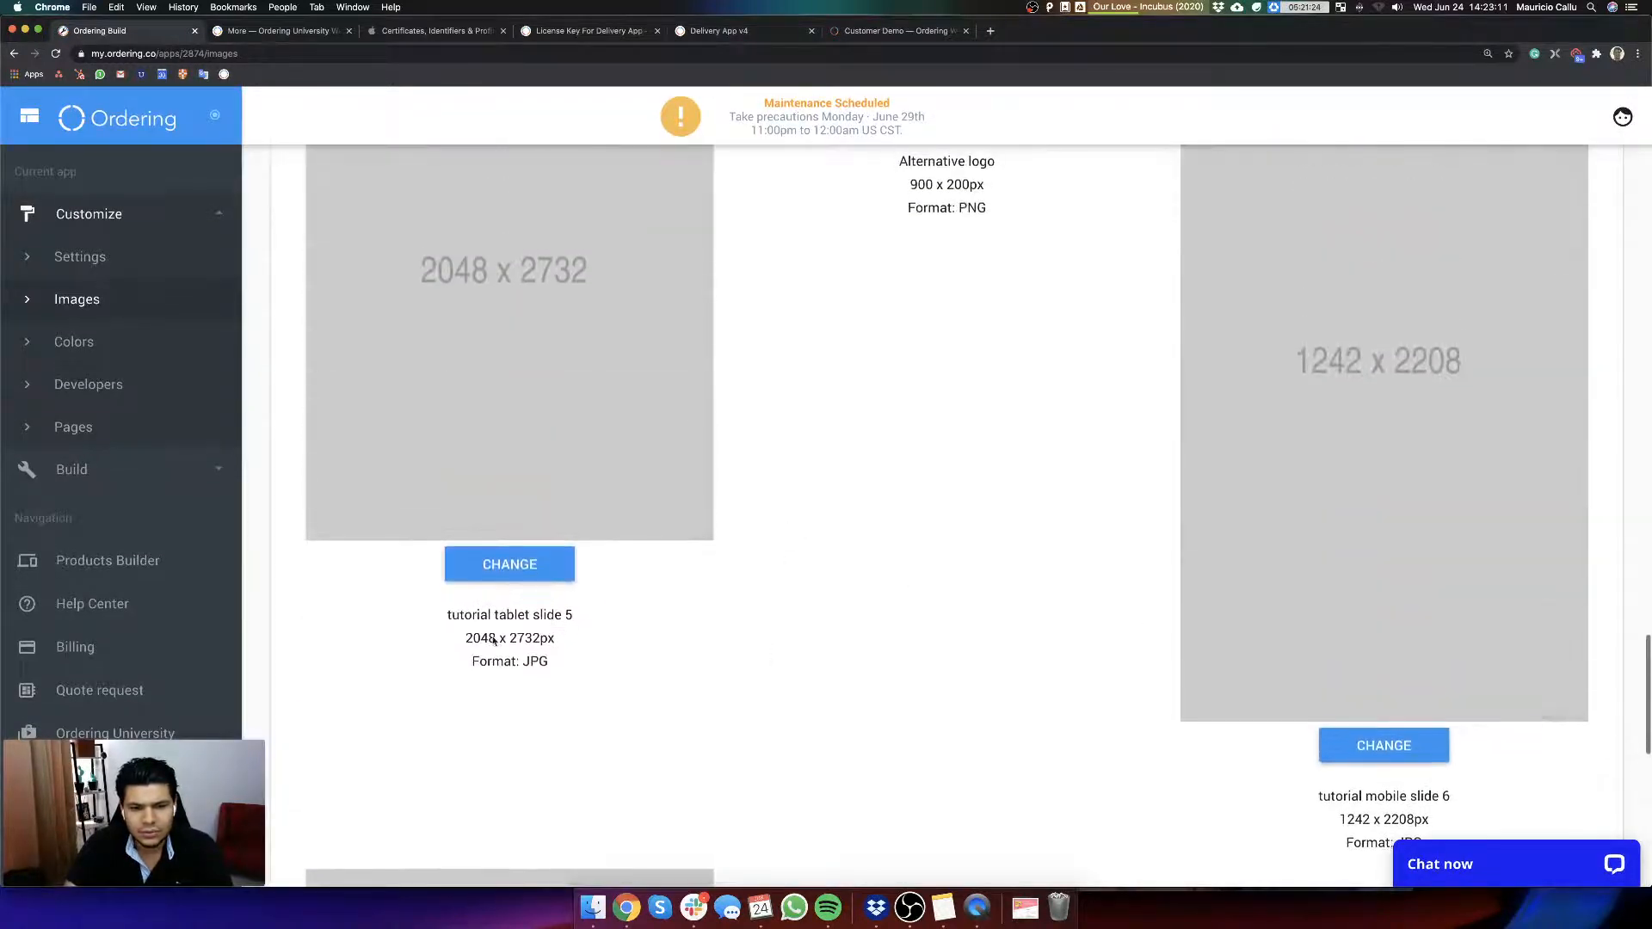
drag(449, 613, 627, 624)
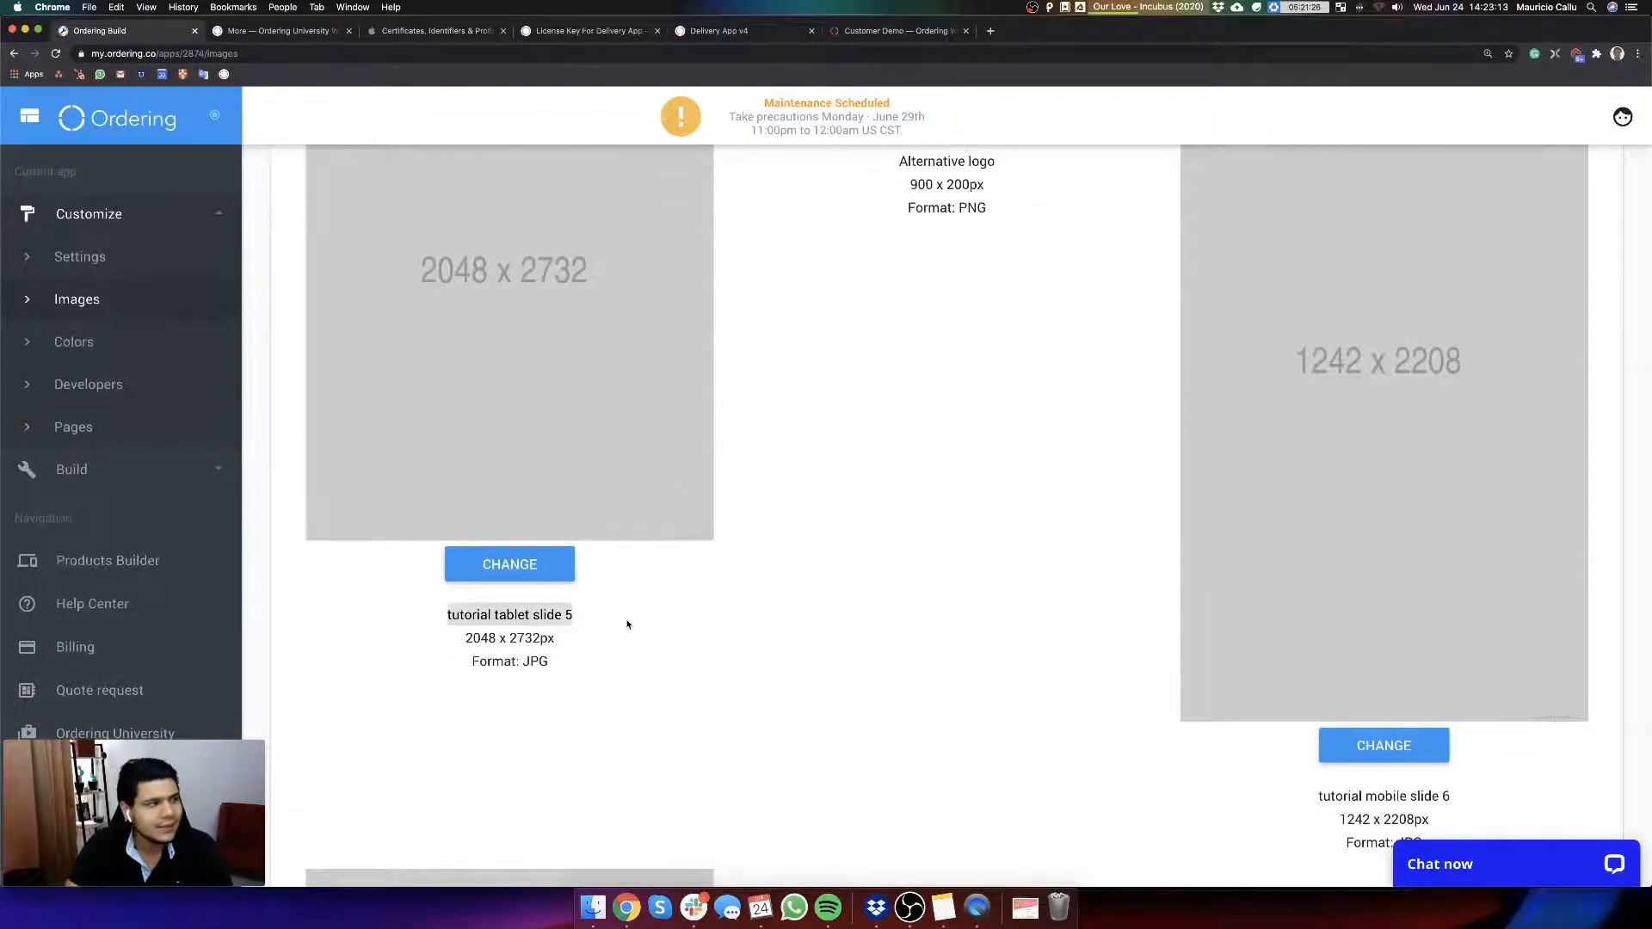
click(571, 614)
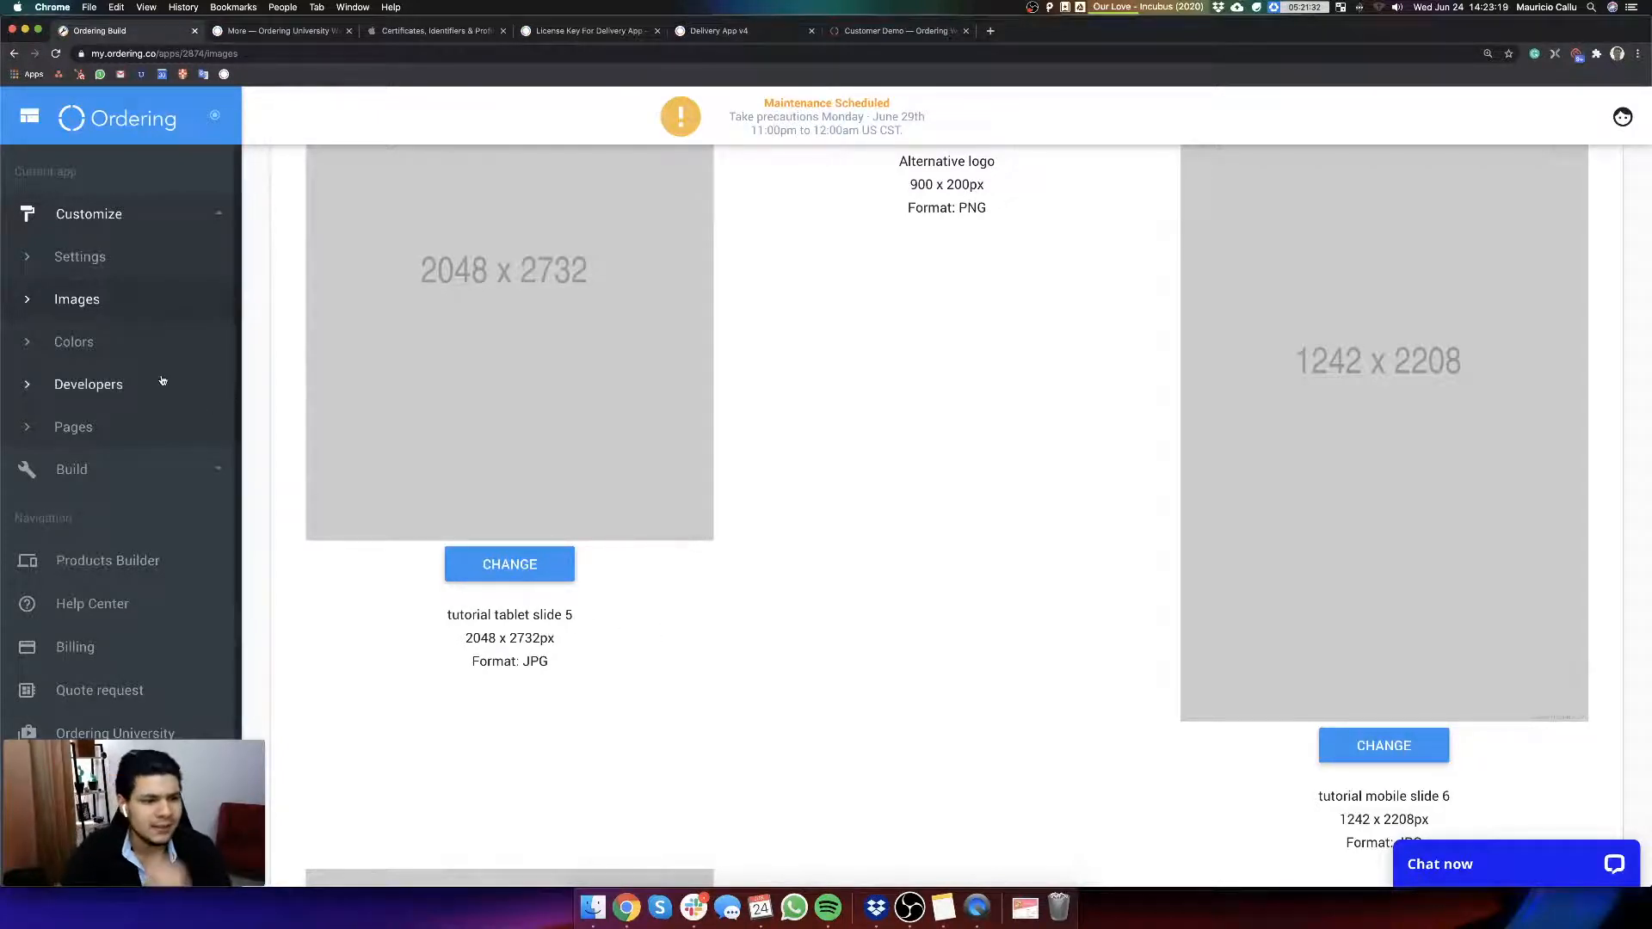
Step: Open the app's Colors customization page and place the narrowed browser and the phone mirror window side by side
click(131, 334)
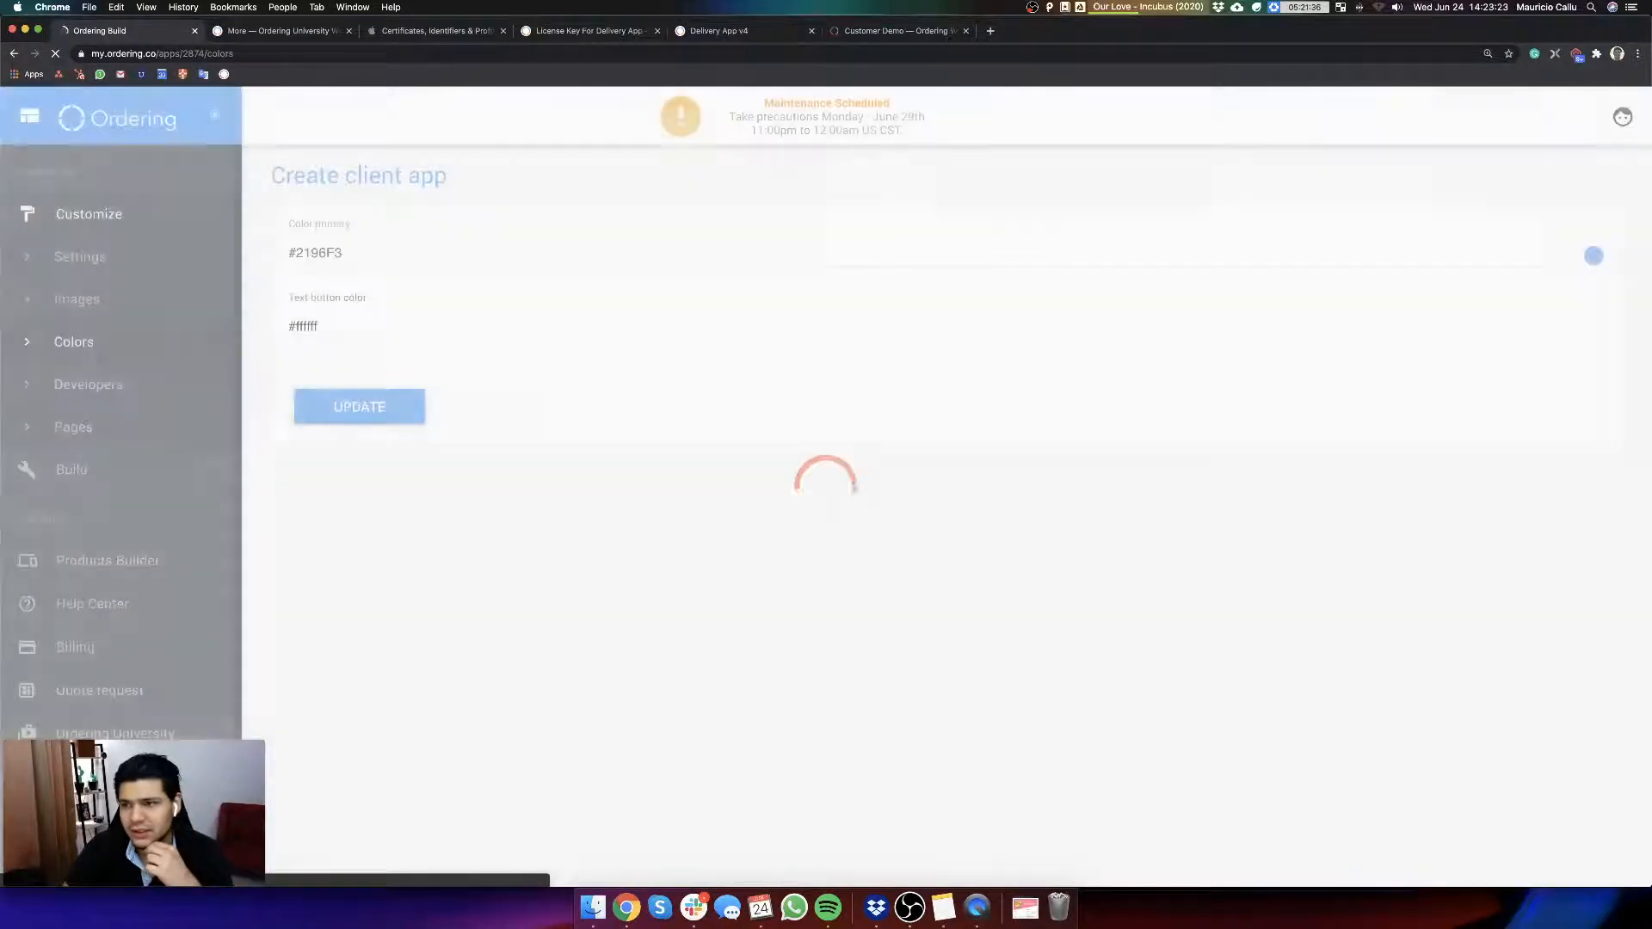
drag(1650, 16, 1041, 12)
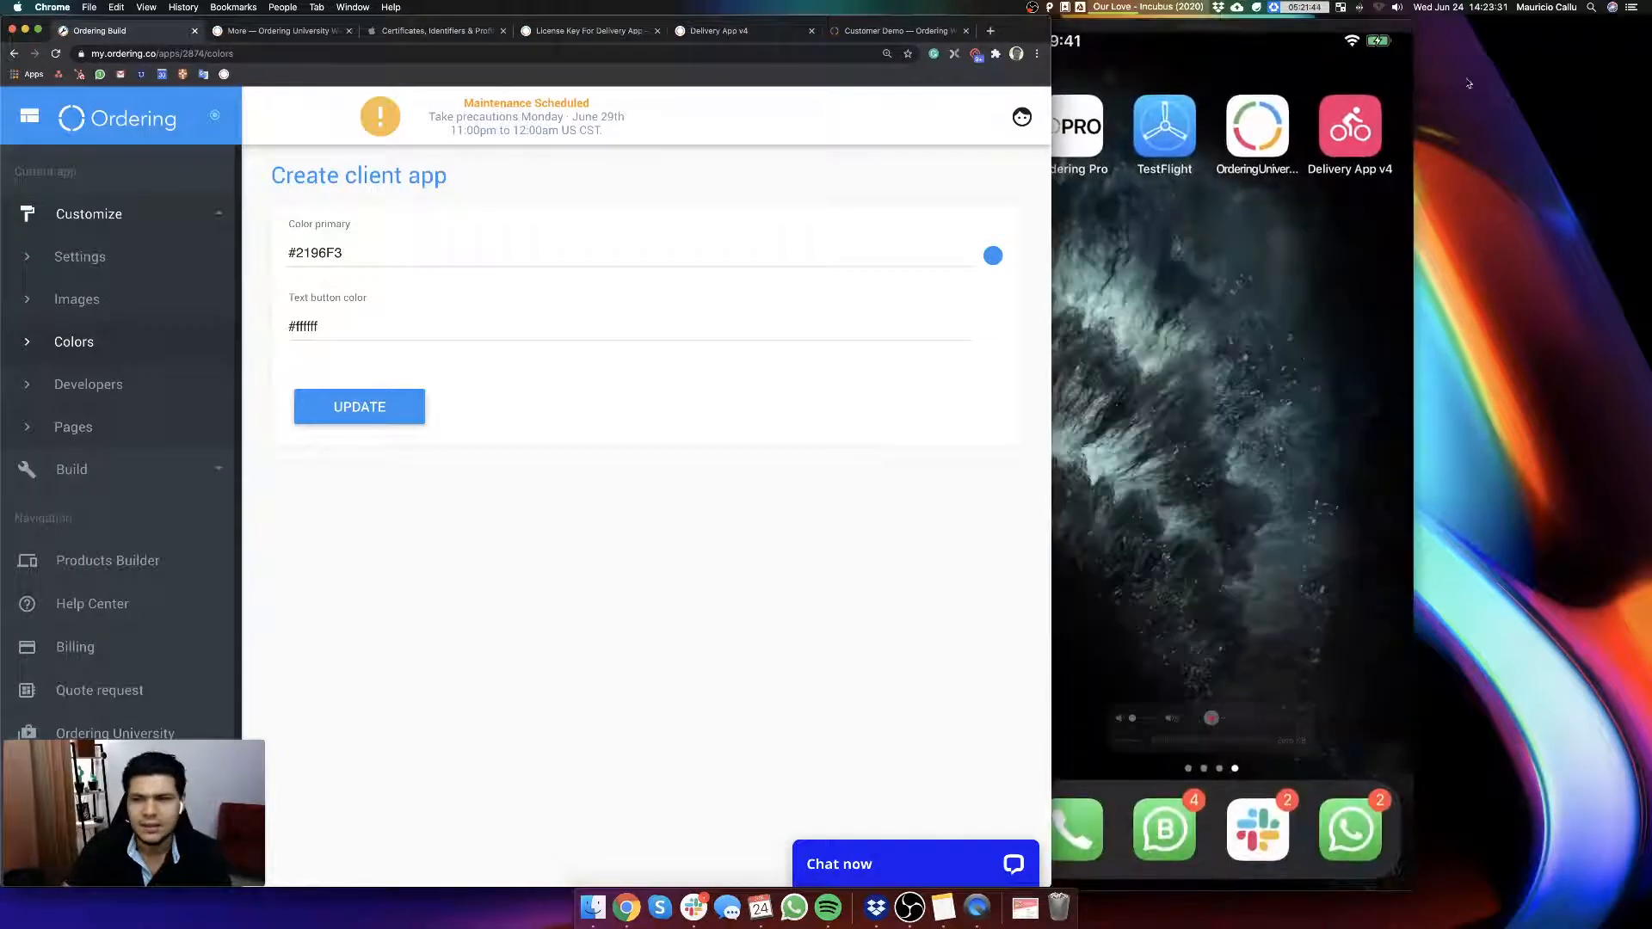
drag(1258, 27, 1404, 27)
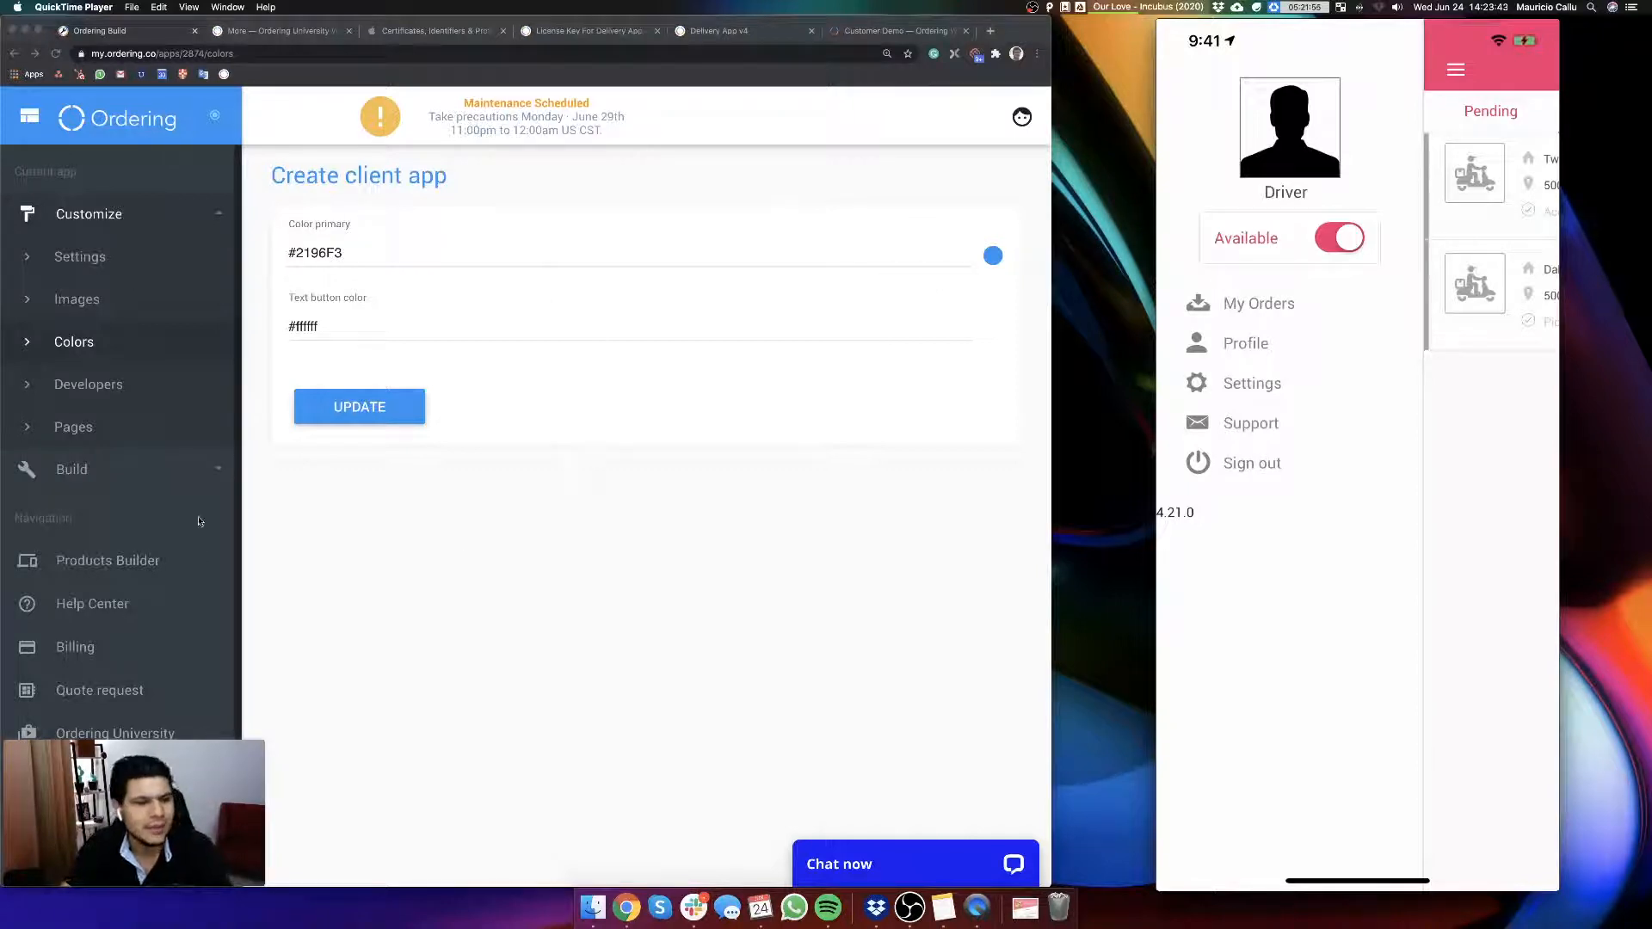
Step: Review the editable template files on the Developers page, then open the custom Pages section
click(105, 384)
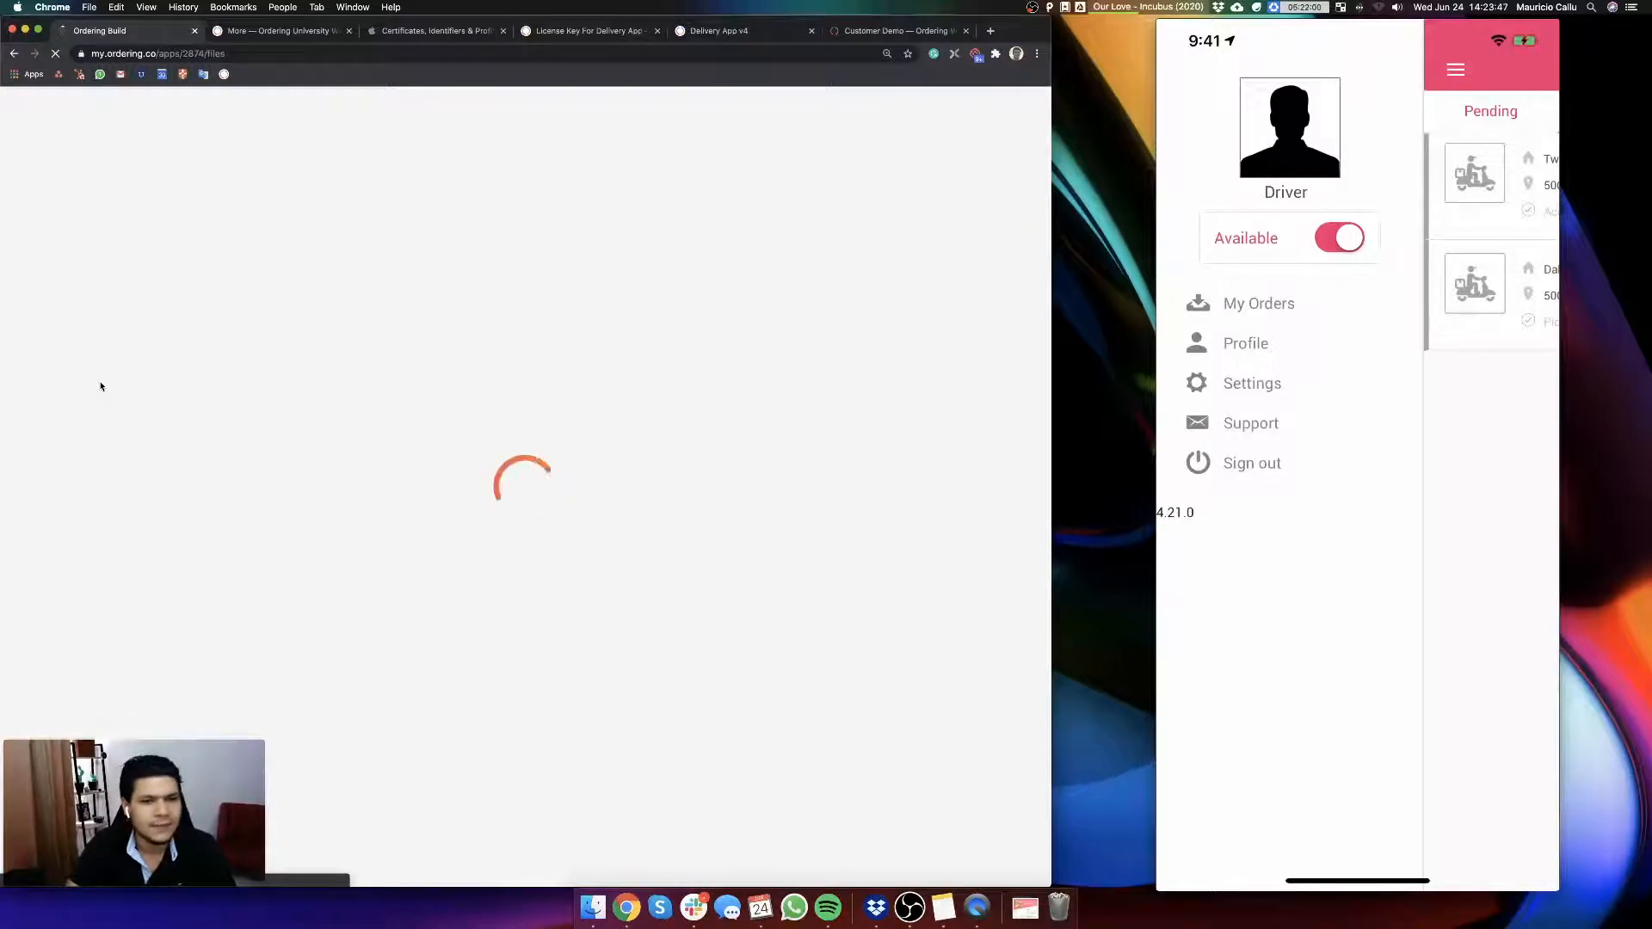
scroll(707, 592, down, 3)
scroll(707, 592, down, 10)
scroll(707, 592, up, 15)
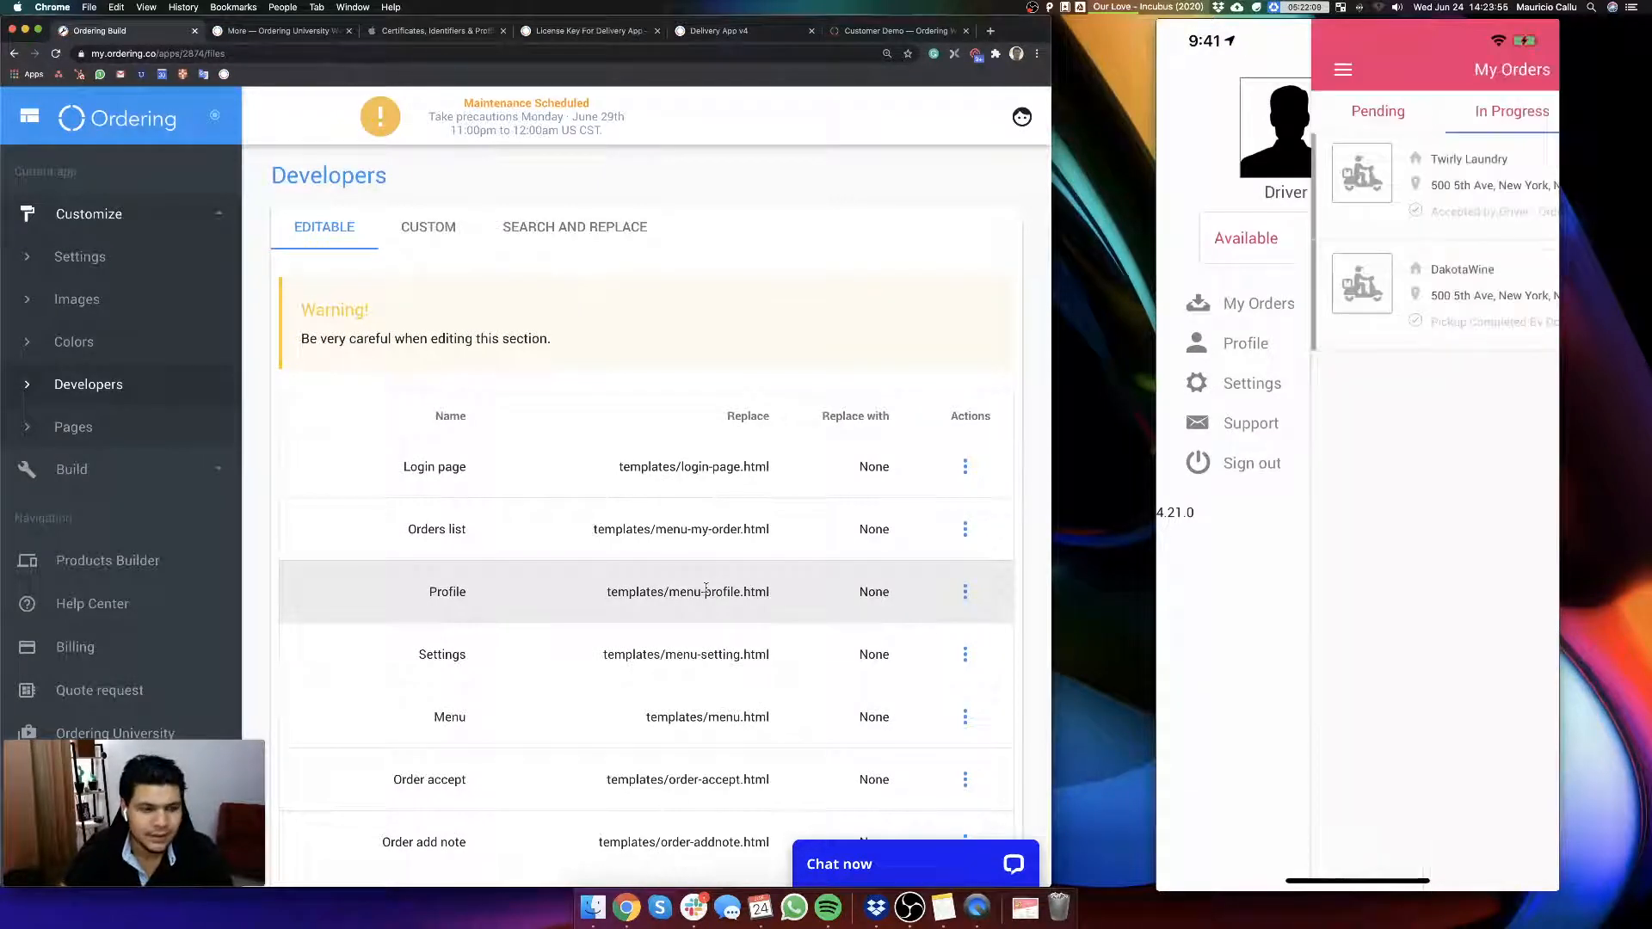
click(94, 430)
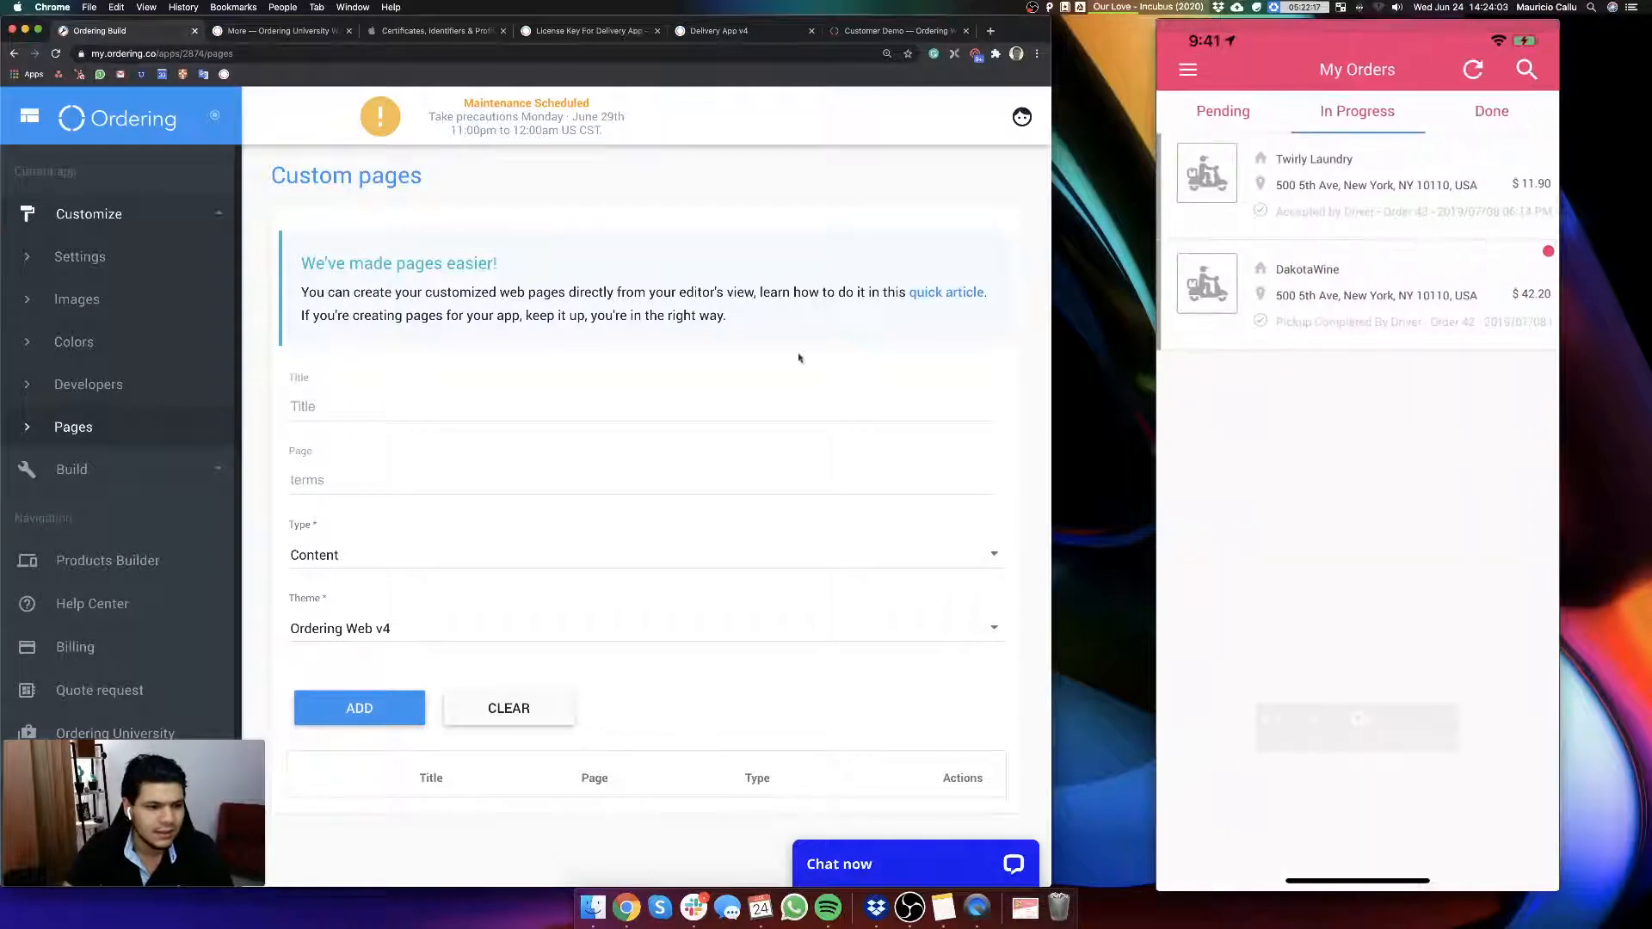
Step: Open the Keys store in the Build section and review the Apple ID credentials, 2-Factor Authentication and certificate options
click(100, 469)
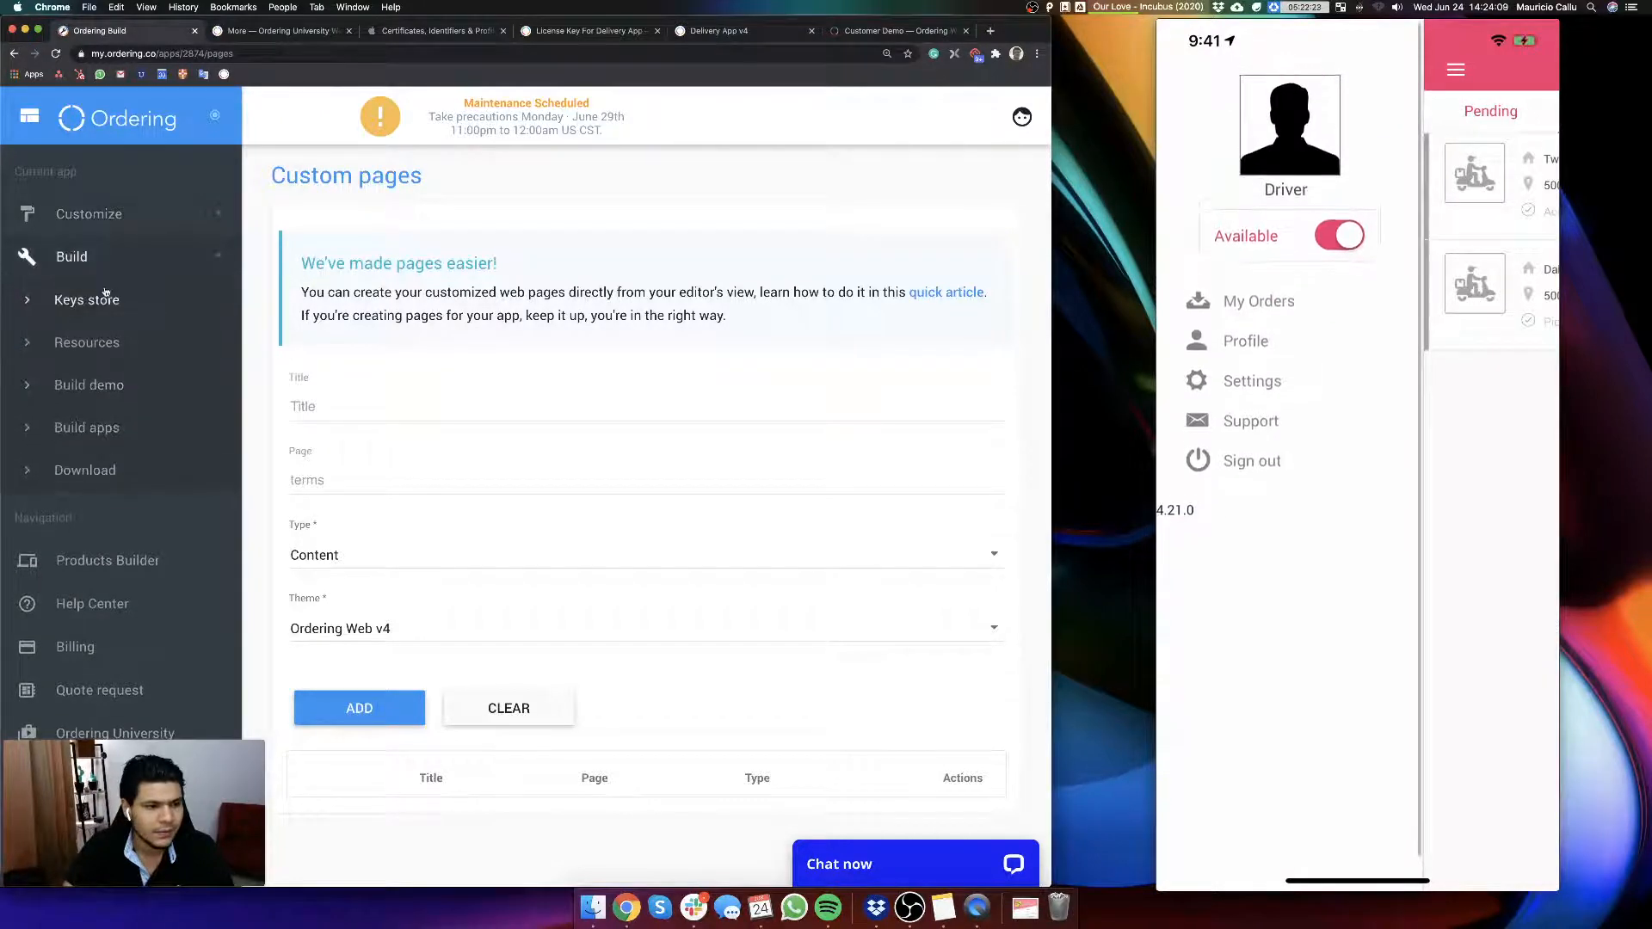
click(103, 301)
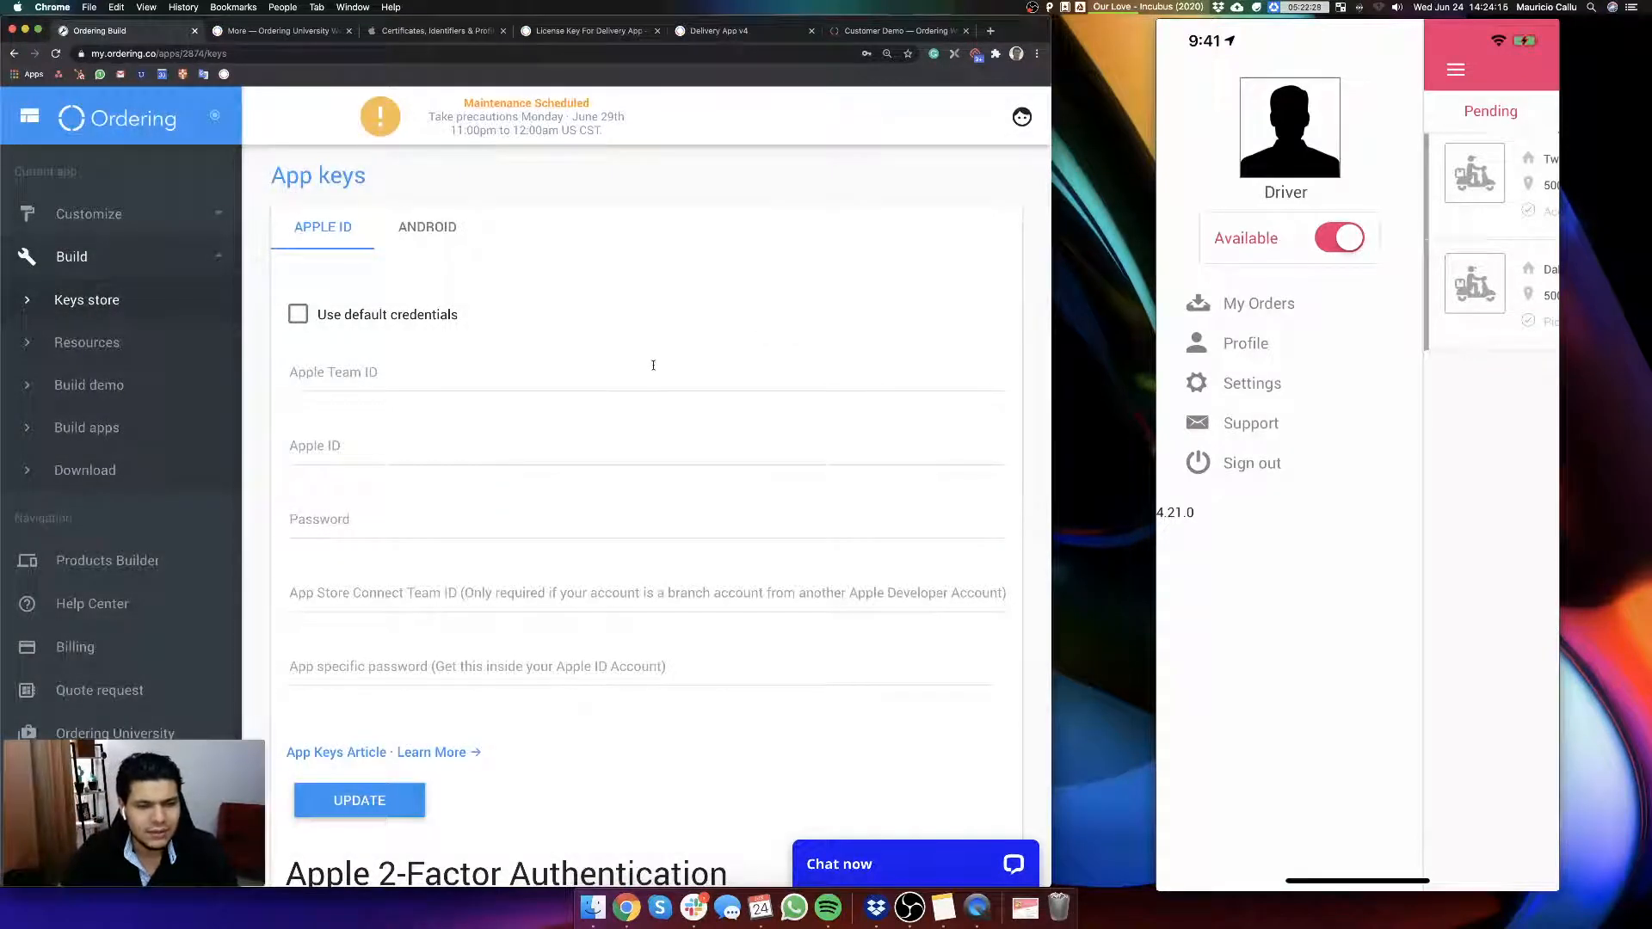
scroll(652, 404, down, 5)
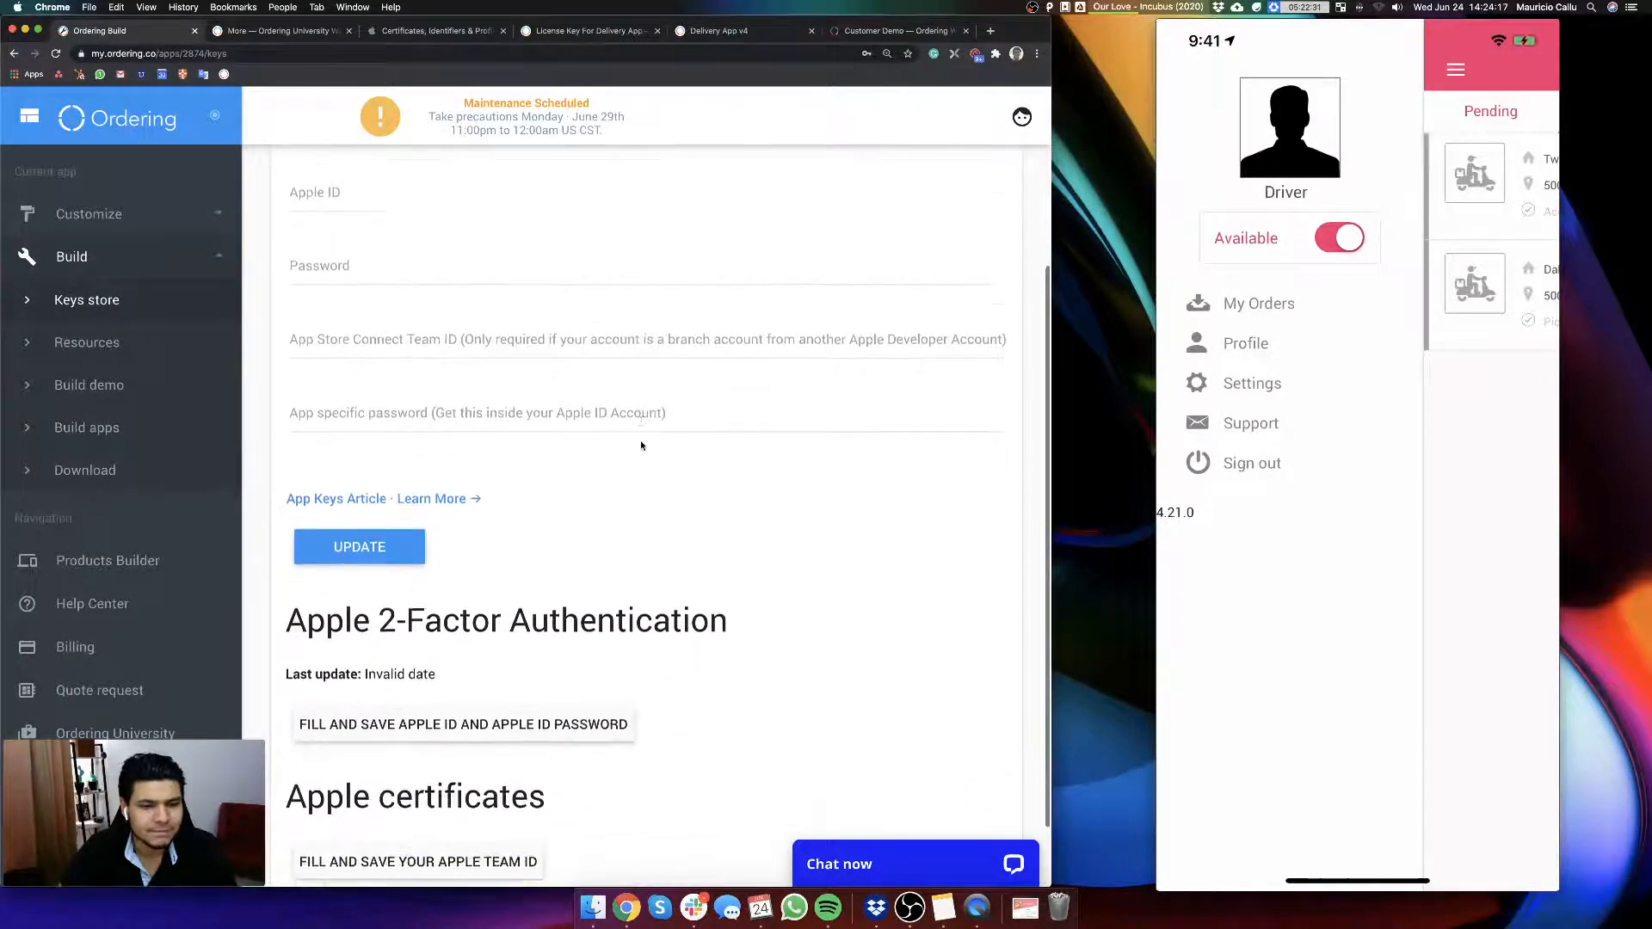
scroll(626, 439, up, 1)
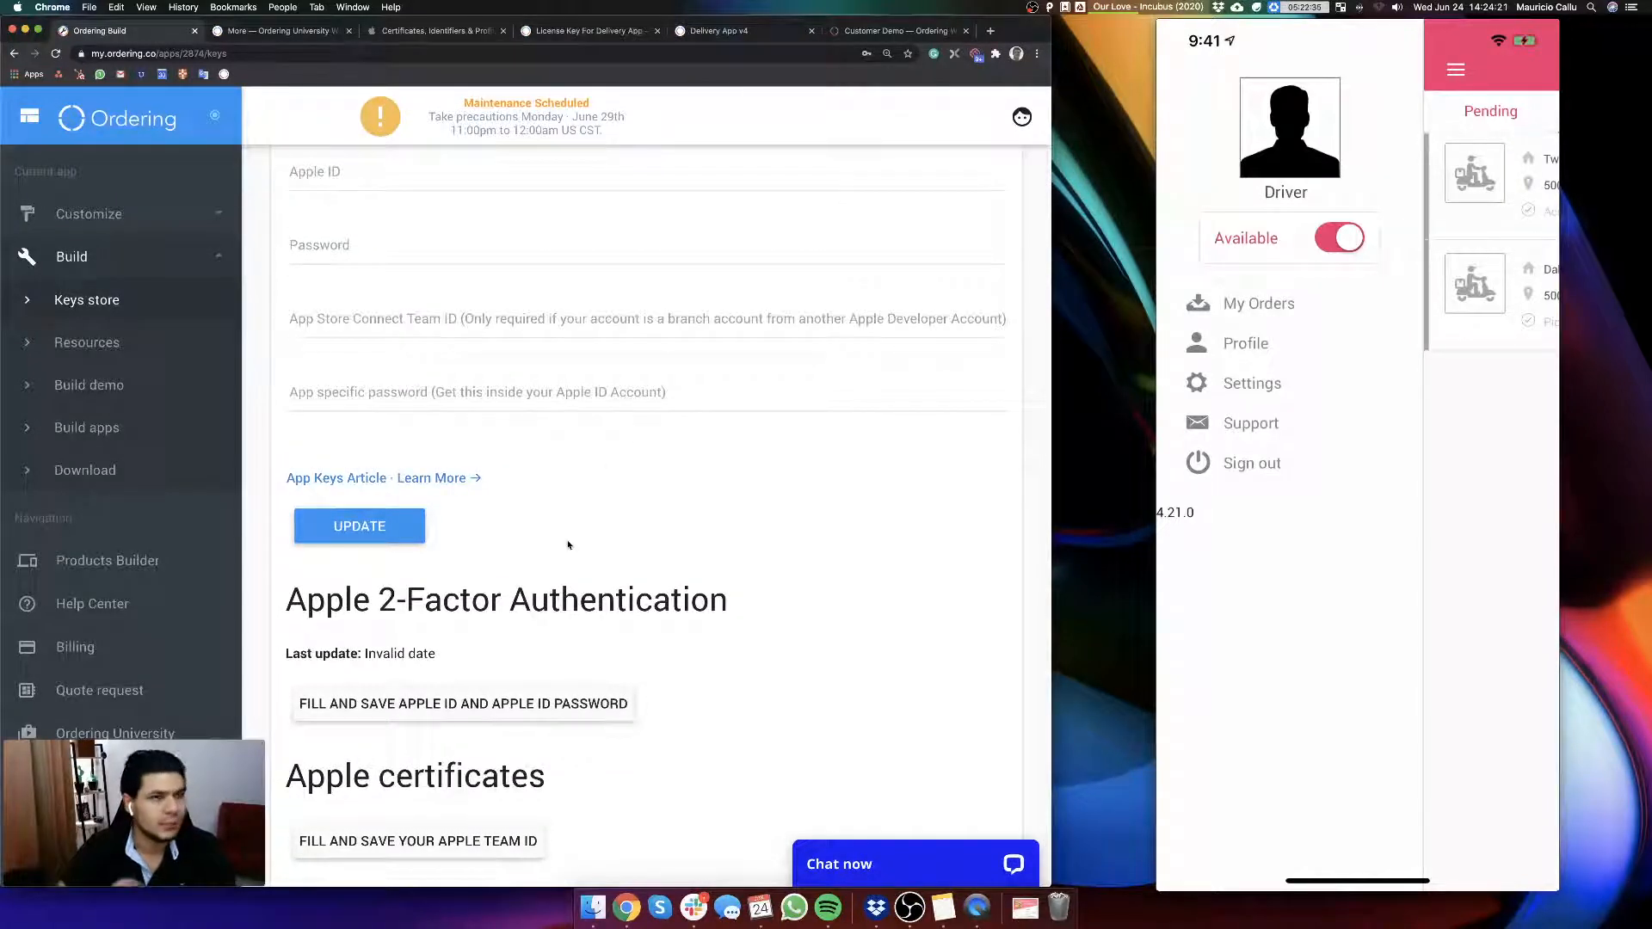
scroll(567, 545, up, 4)
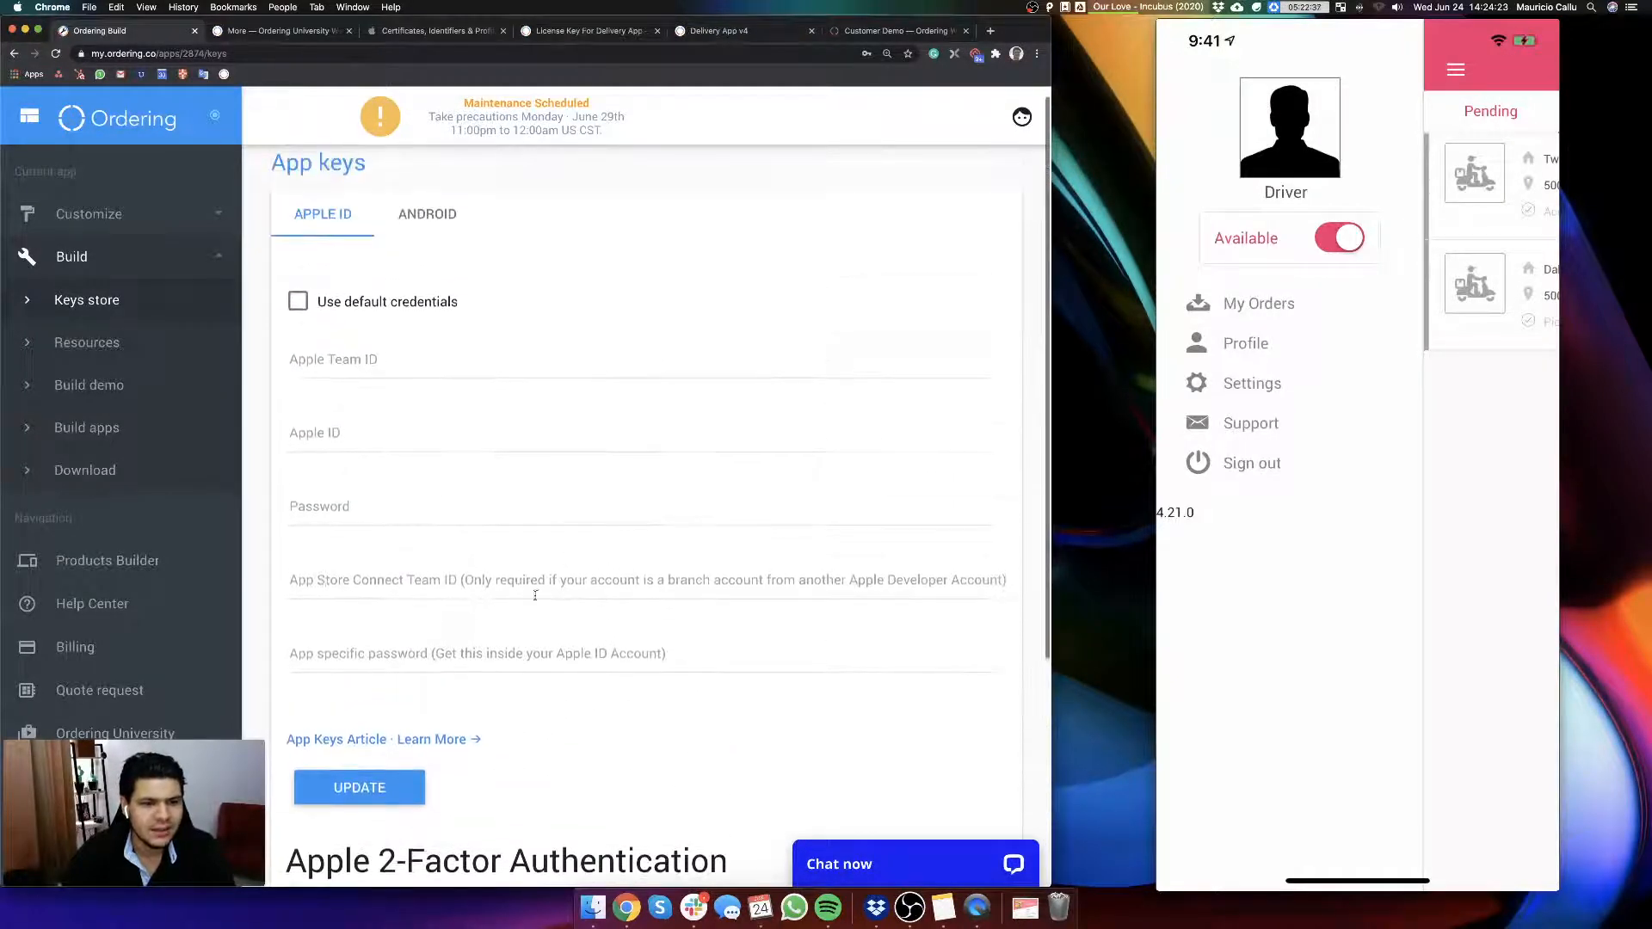
Step: Look at the Android app keys, return to the Apple ID keys, and open the app Resources page
click(472, 218)
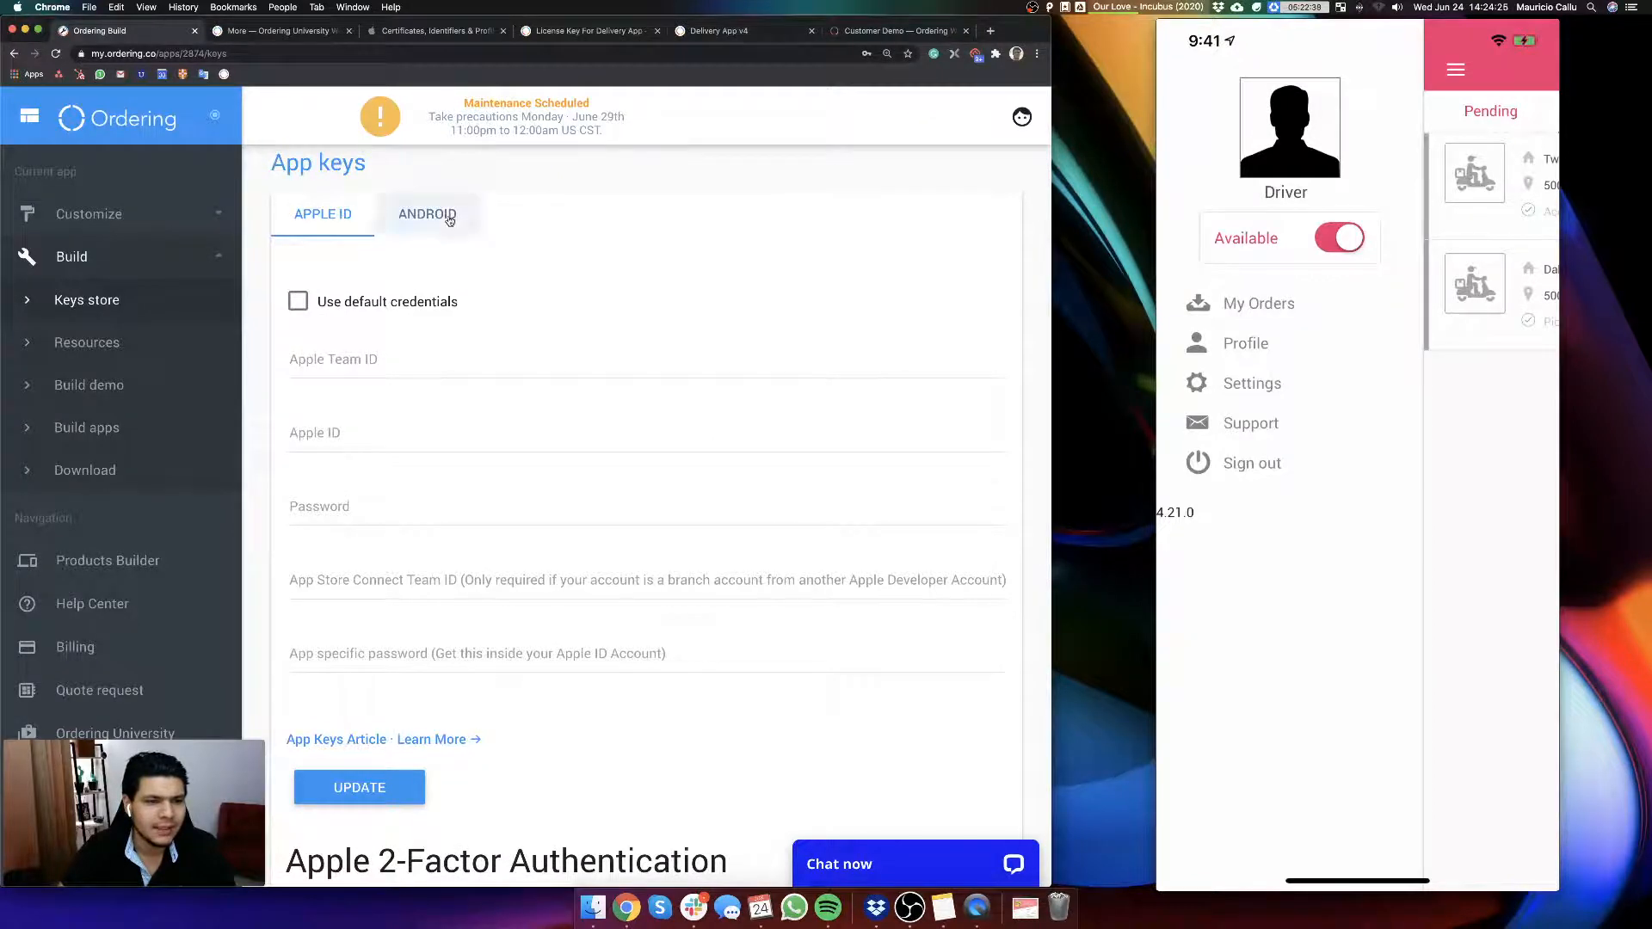
click(345, 224)
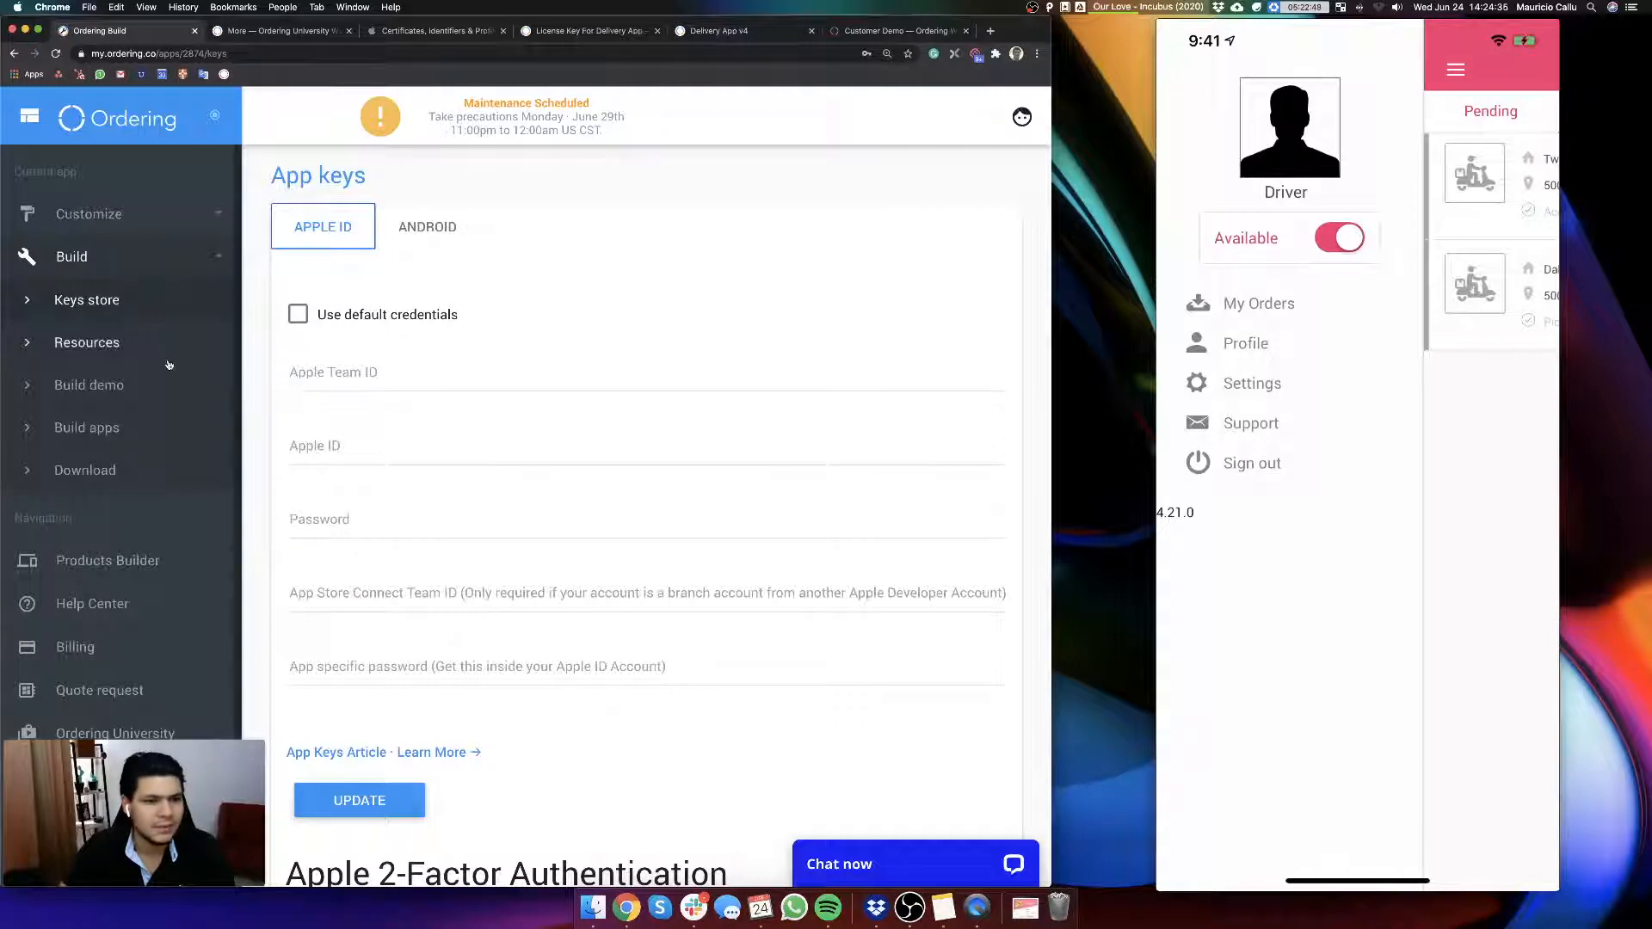
click(91, 345)
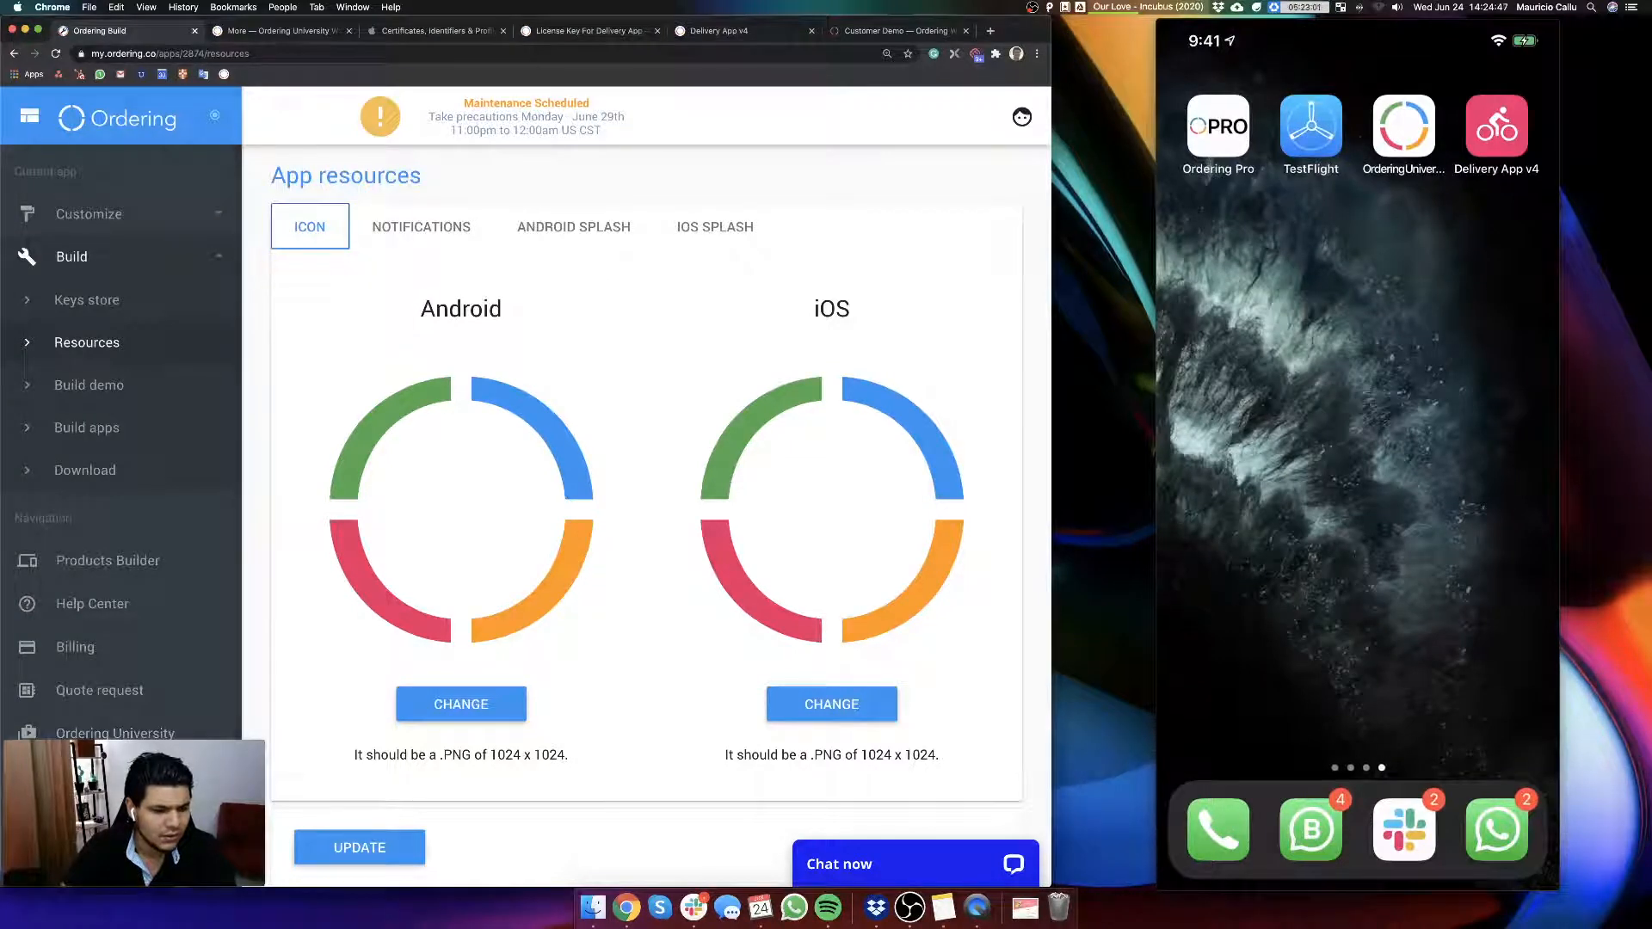
click(89, 777)
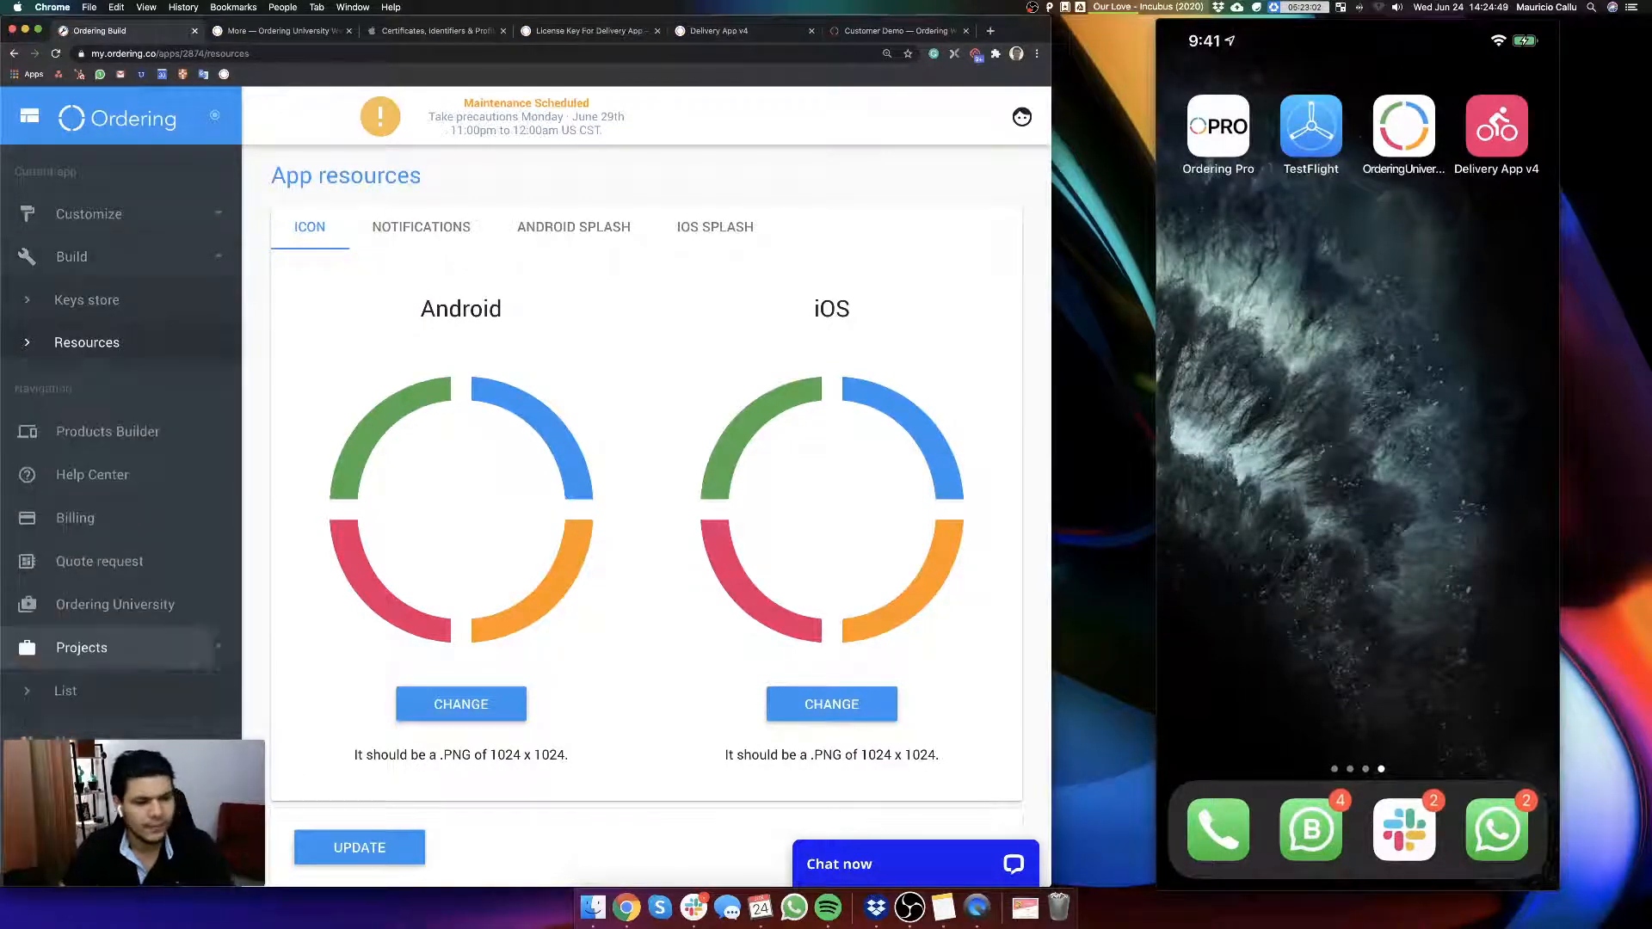
click(68, 613)
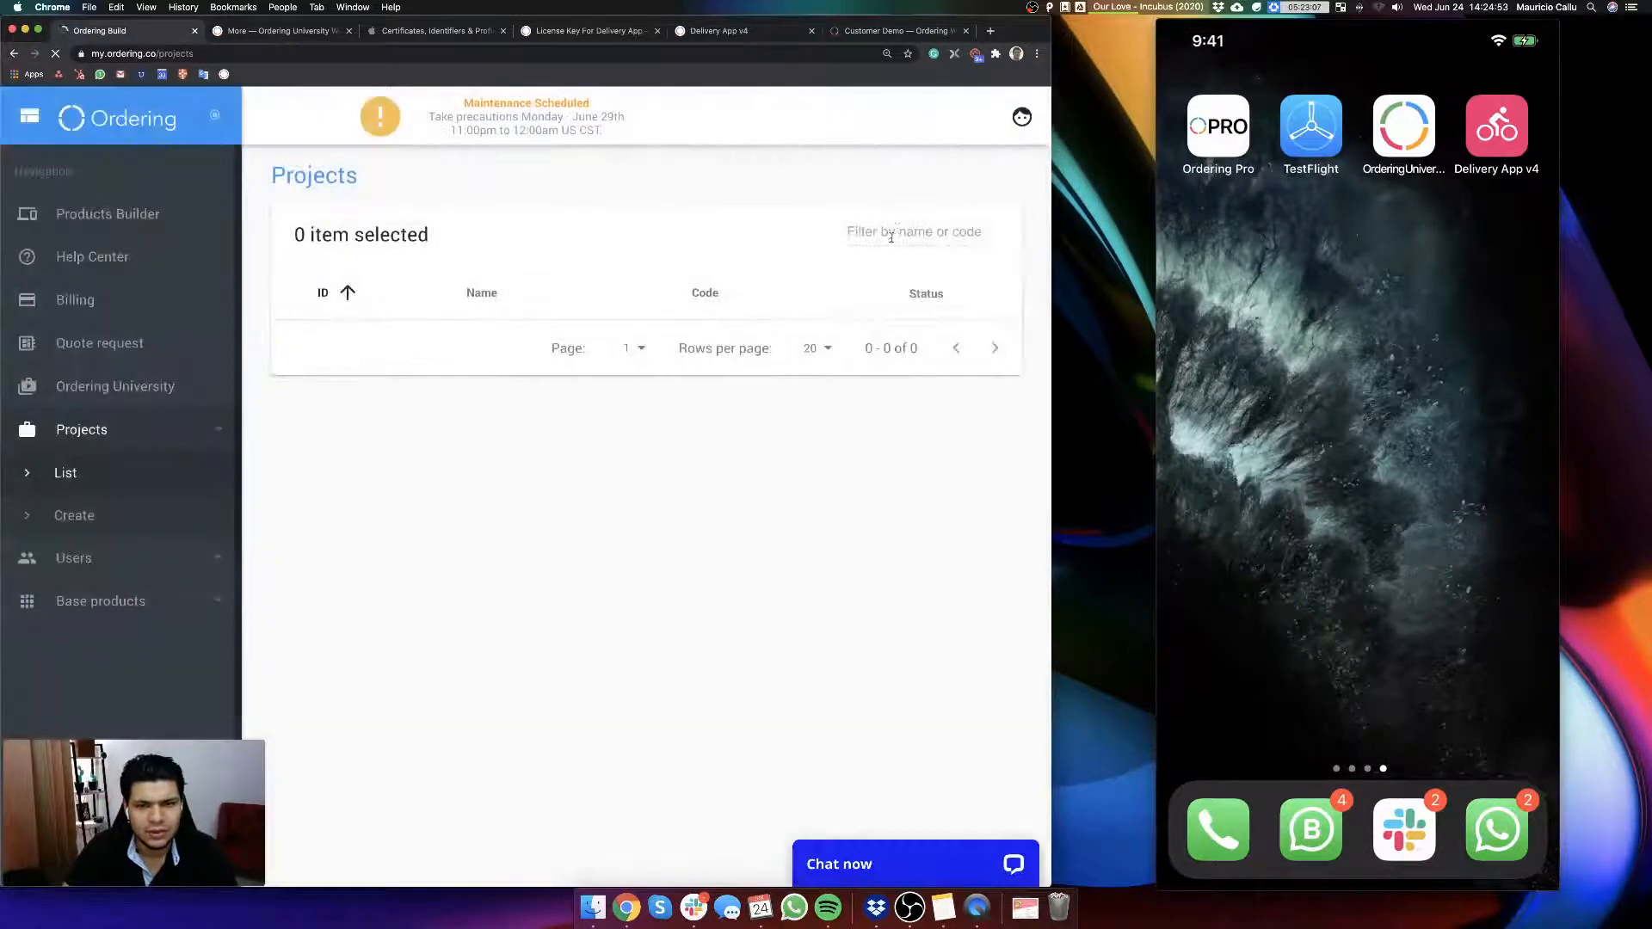
click(895, 232)
text(admin)
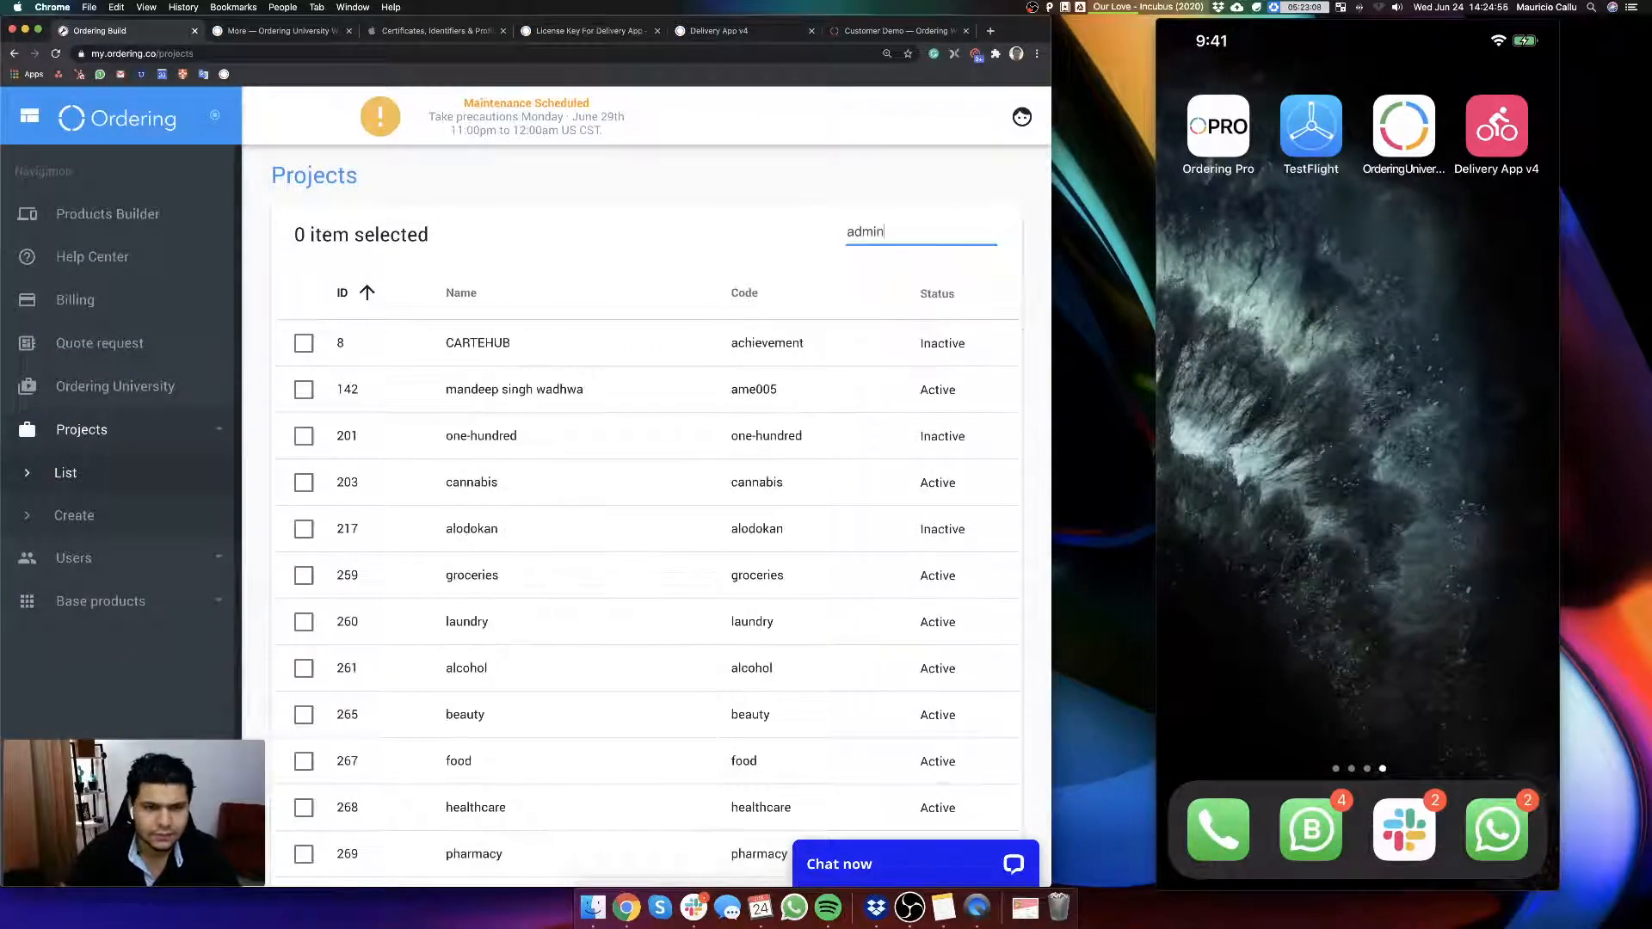
key(BackSpace)
key(BackSpace)
key(BackSpace)
key(BackSpace)
key(BackSpace)
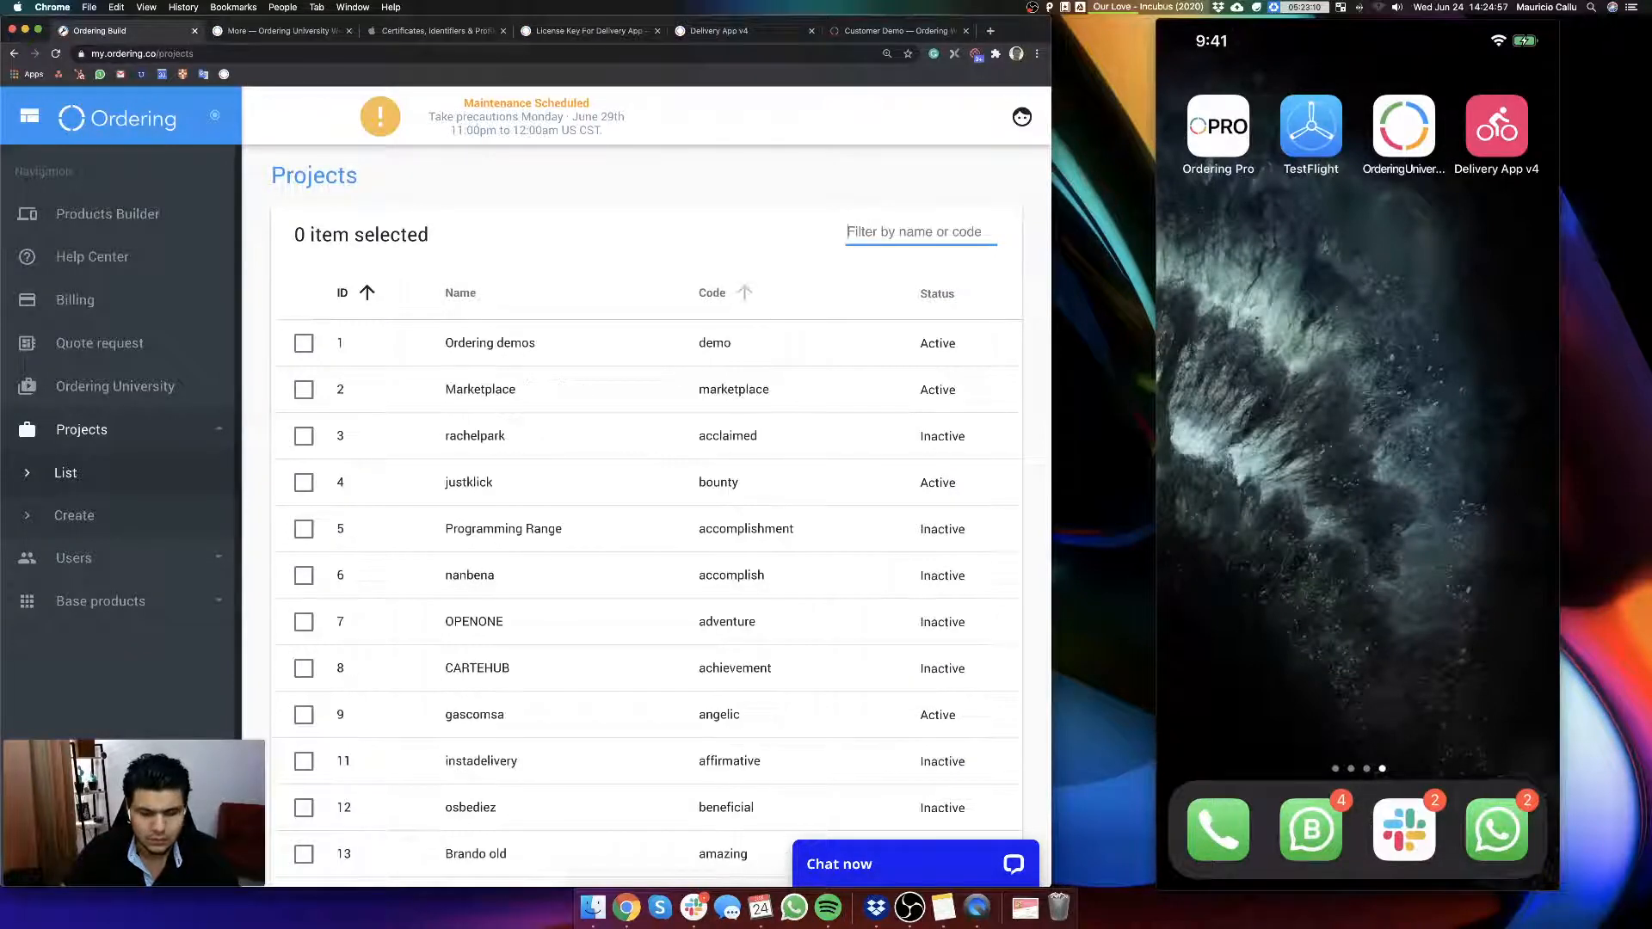
Step: Open the Users list, filter it by "ad" and log in as the Ordering admin account
click(78, 558)
click(71, 516)
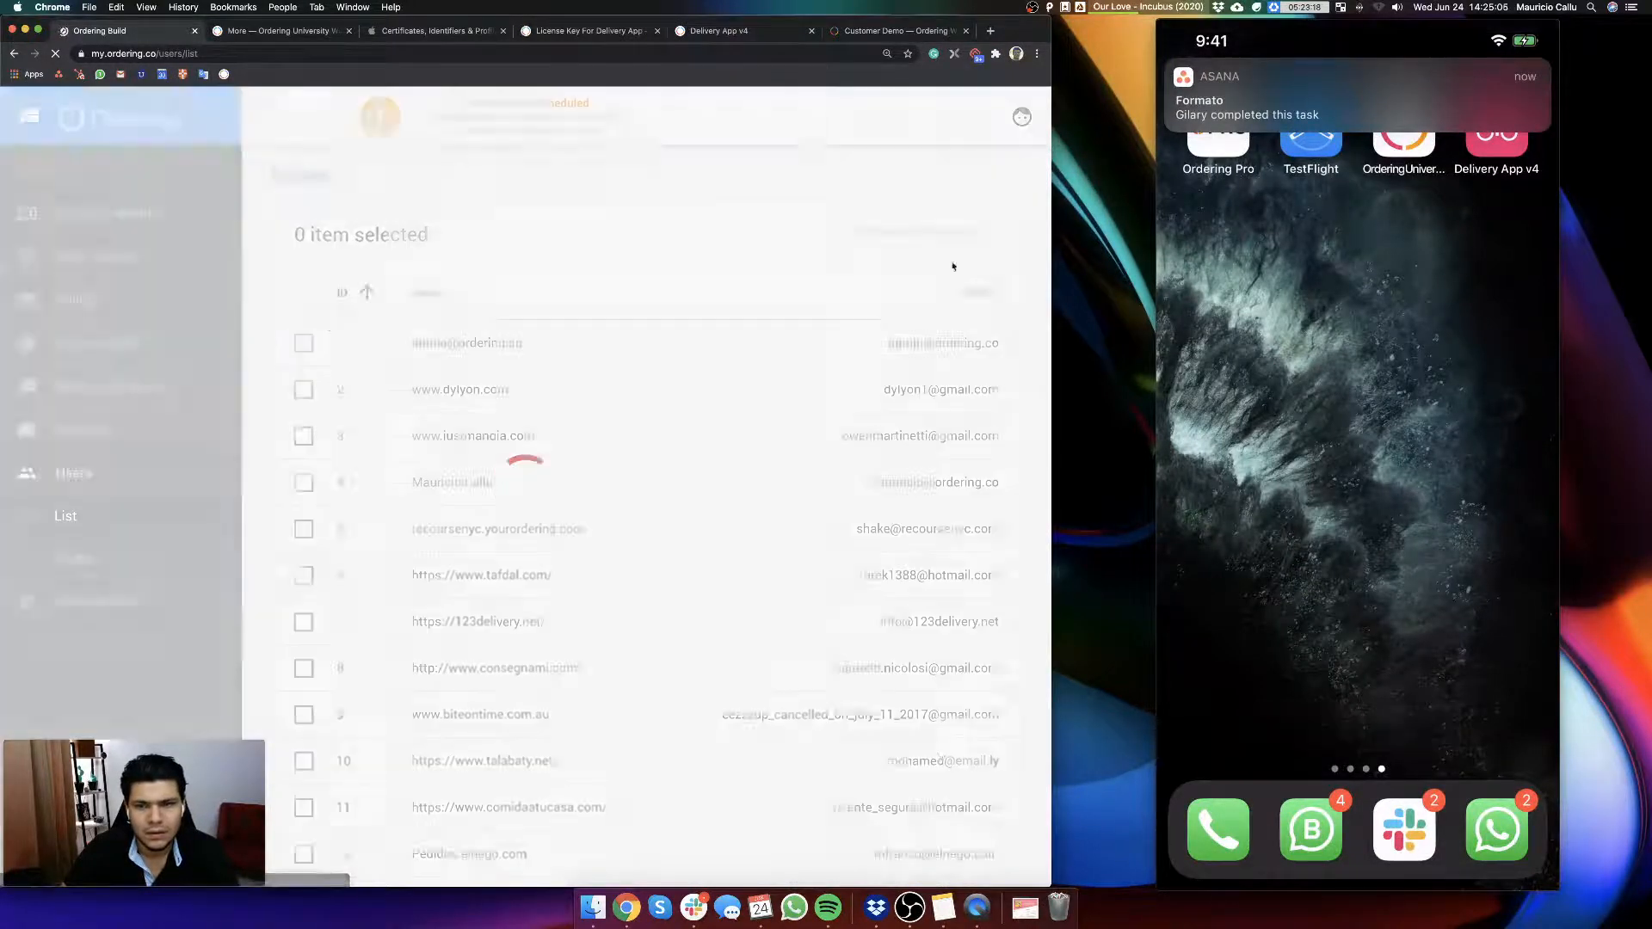
click(918, 223)
text(ad)
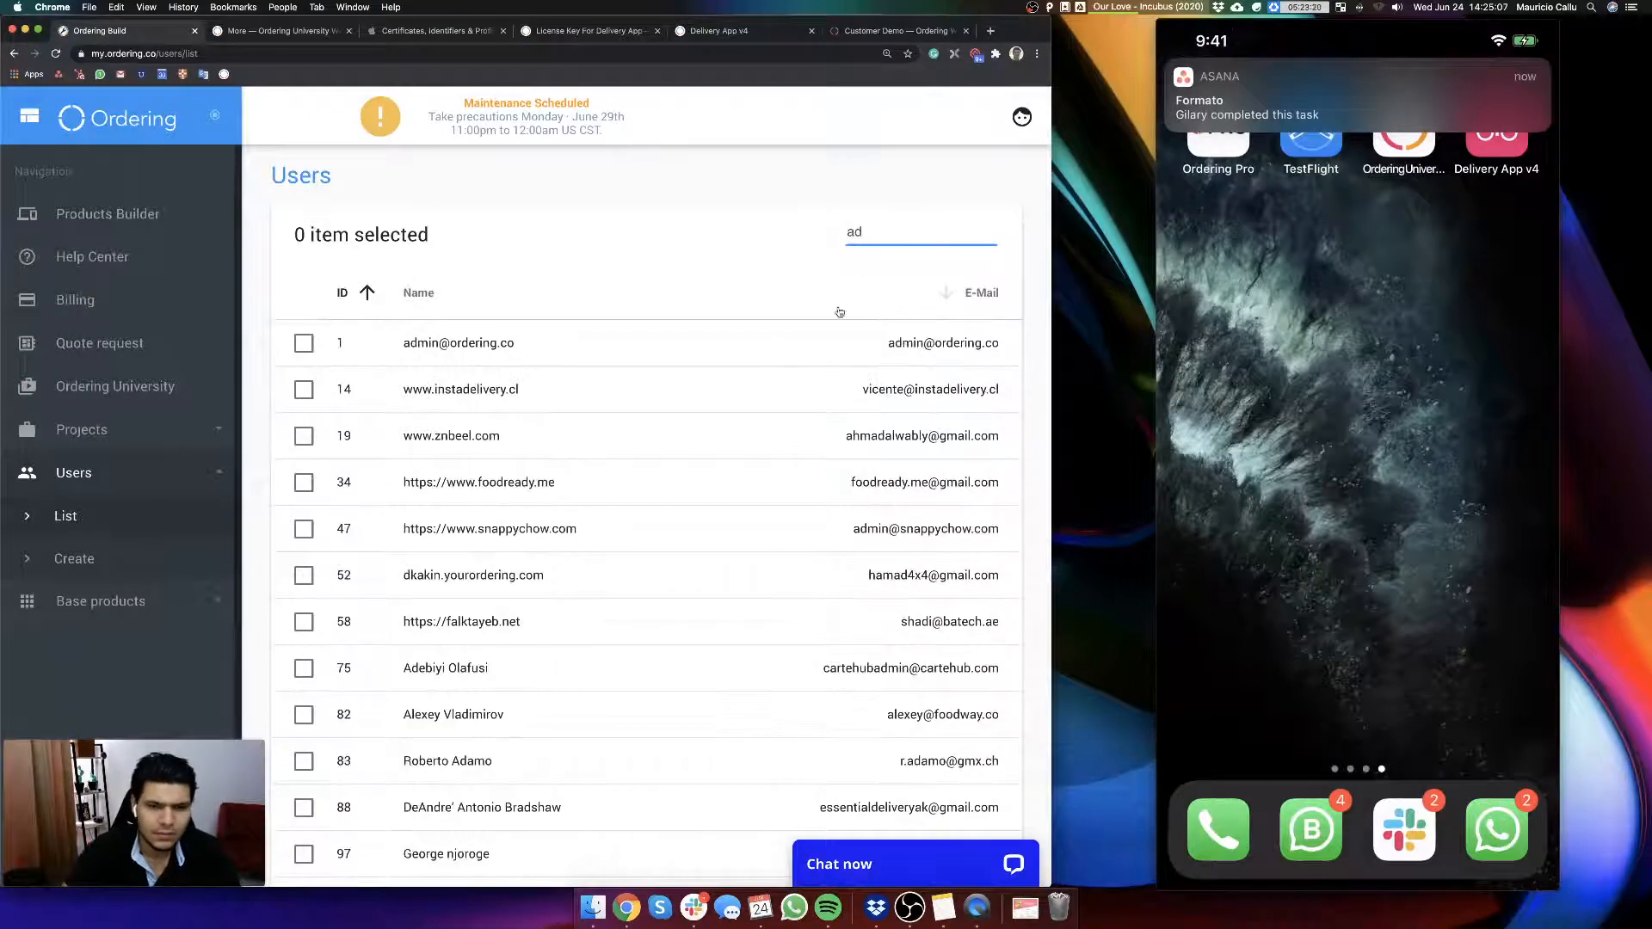
click(860, 343)
click(987, 234)
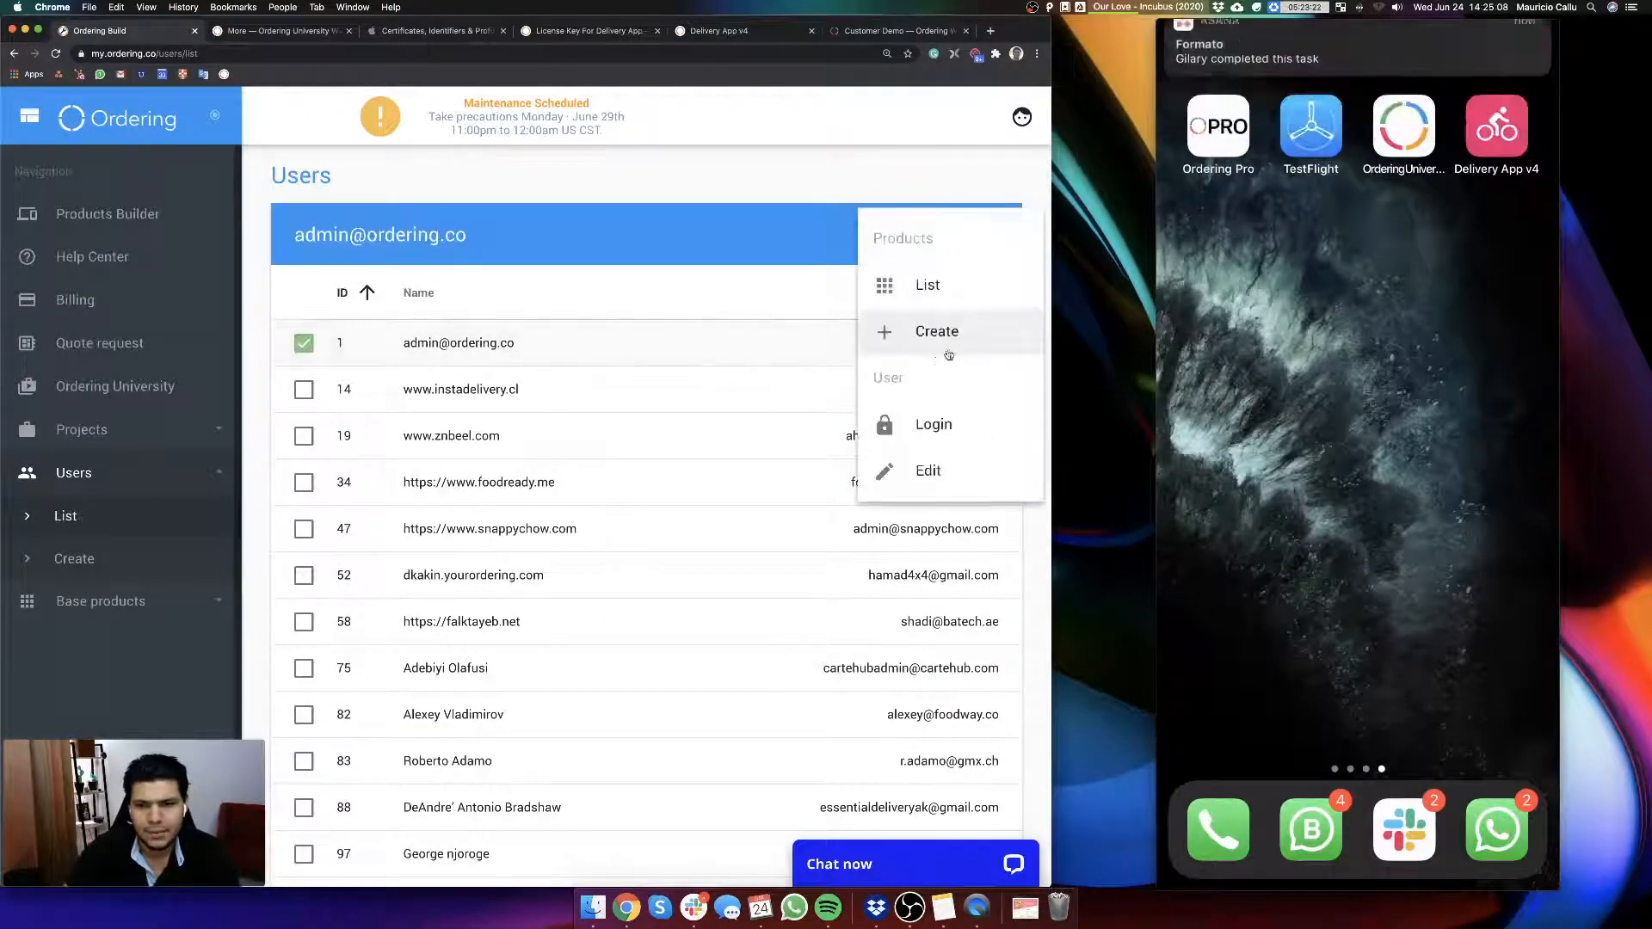
click(940, 416)
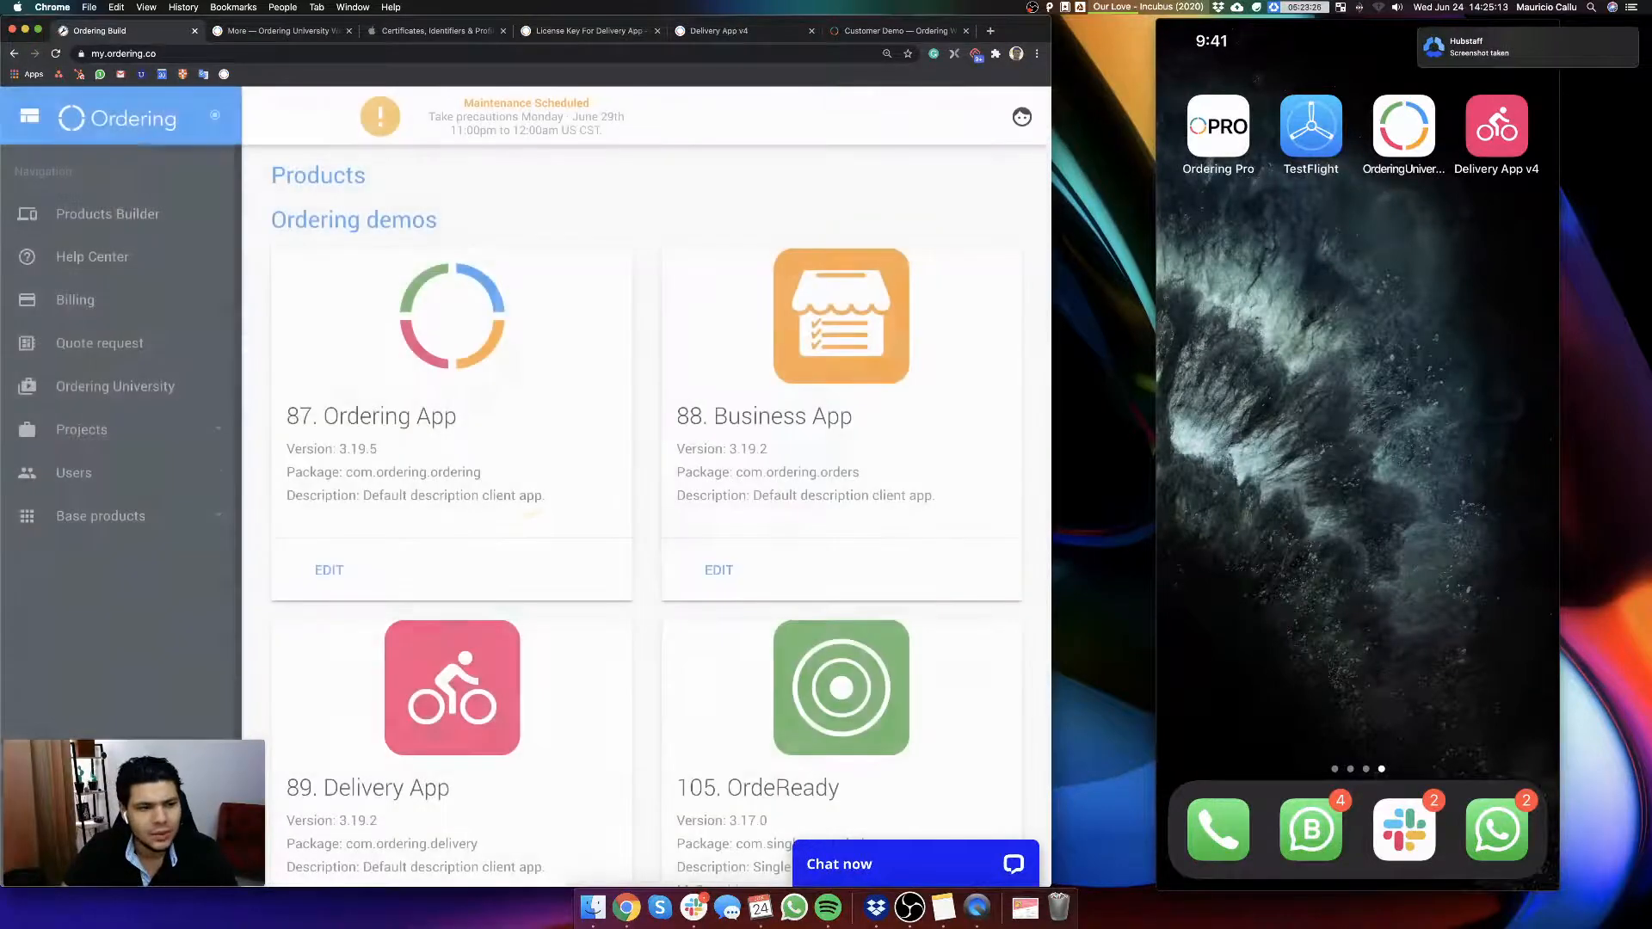
Step: Find Delivery App v4 with package com.ordering.deliveryv4 in the products list and open it for editing
scroll(416, 665, down, 20)
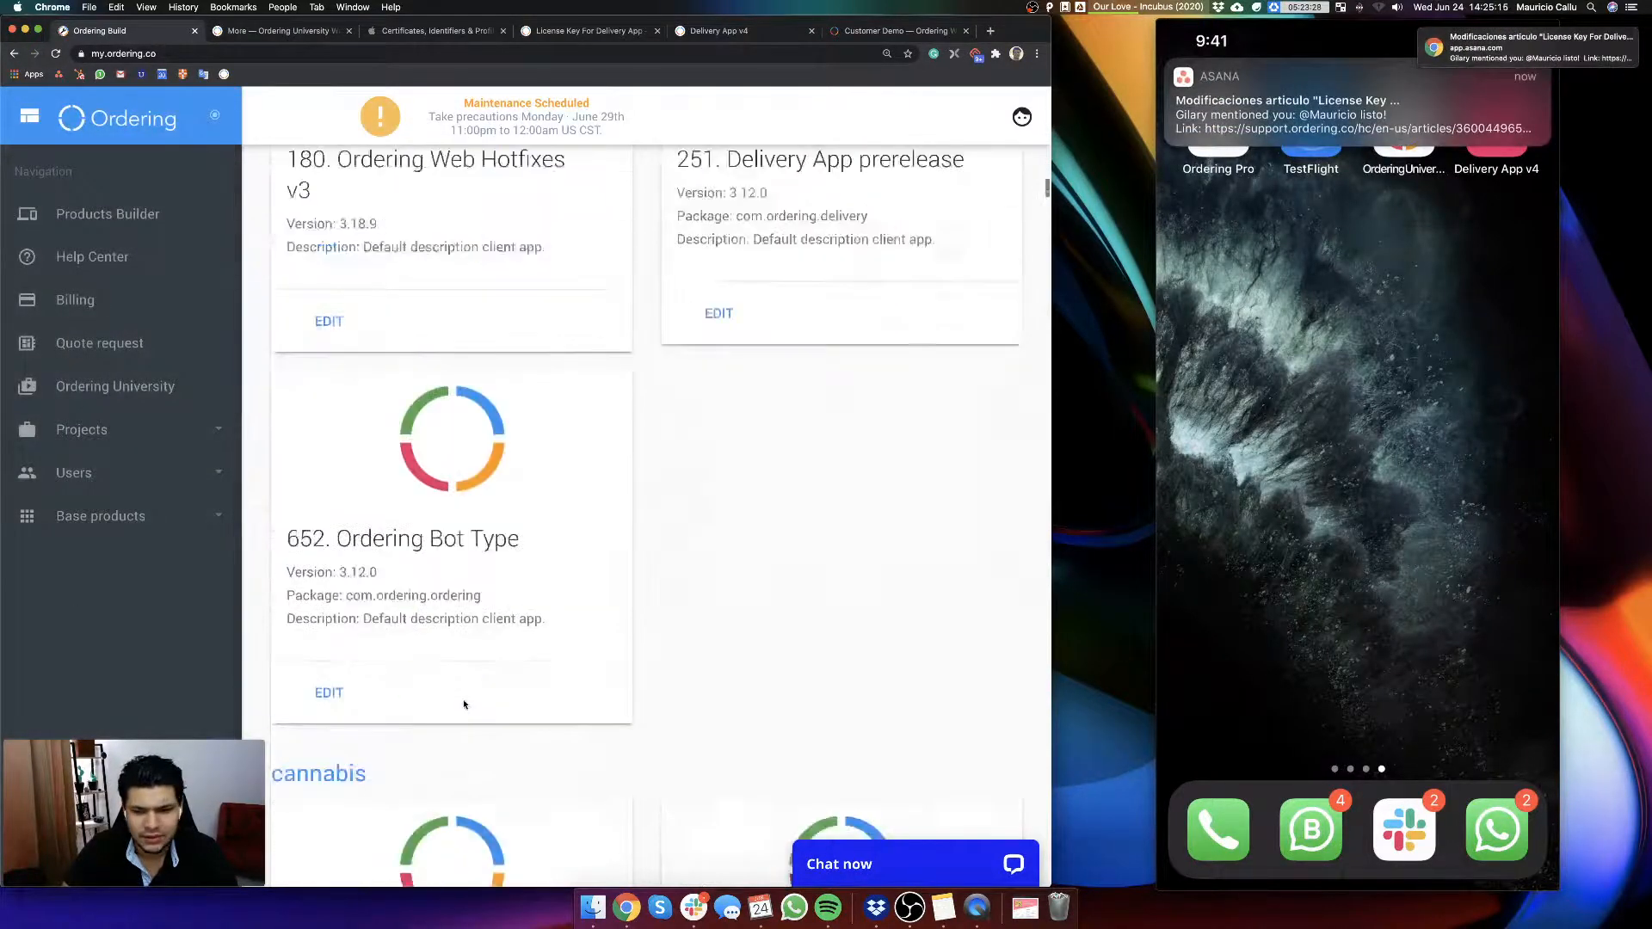
scroll(465, 705, down, 20)
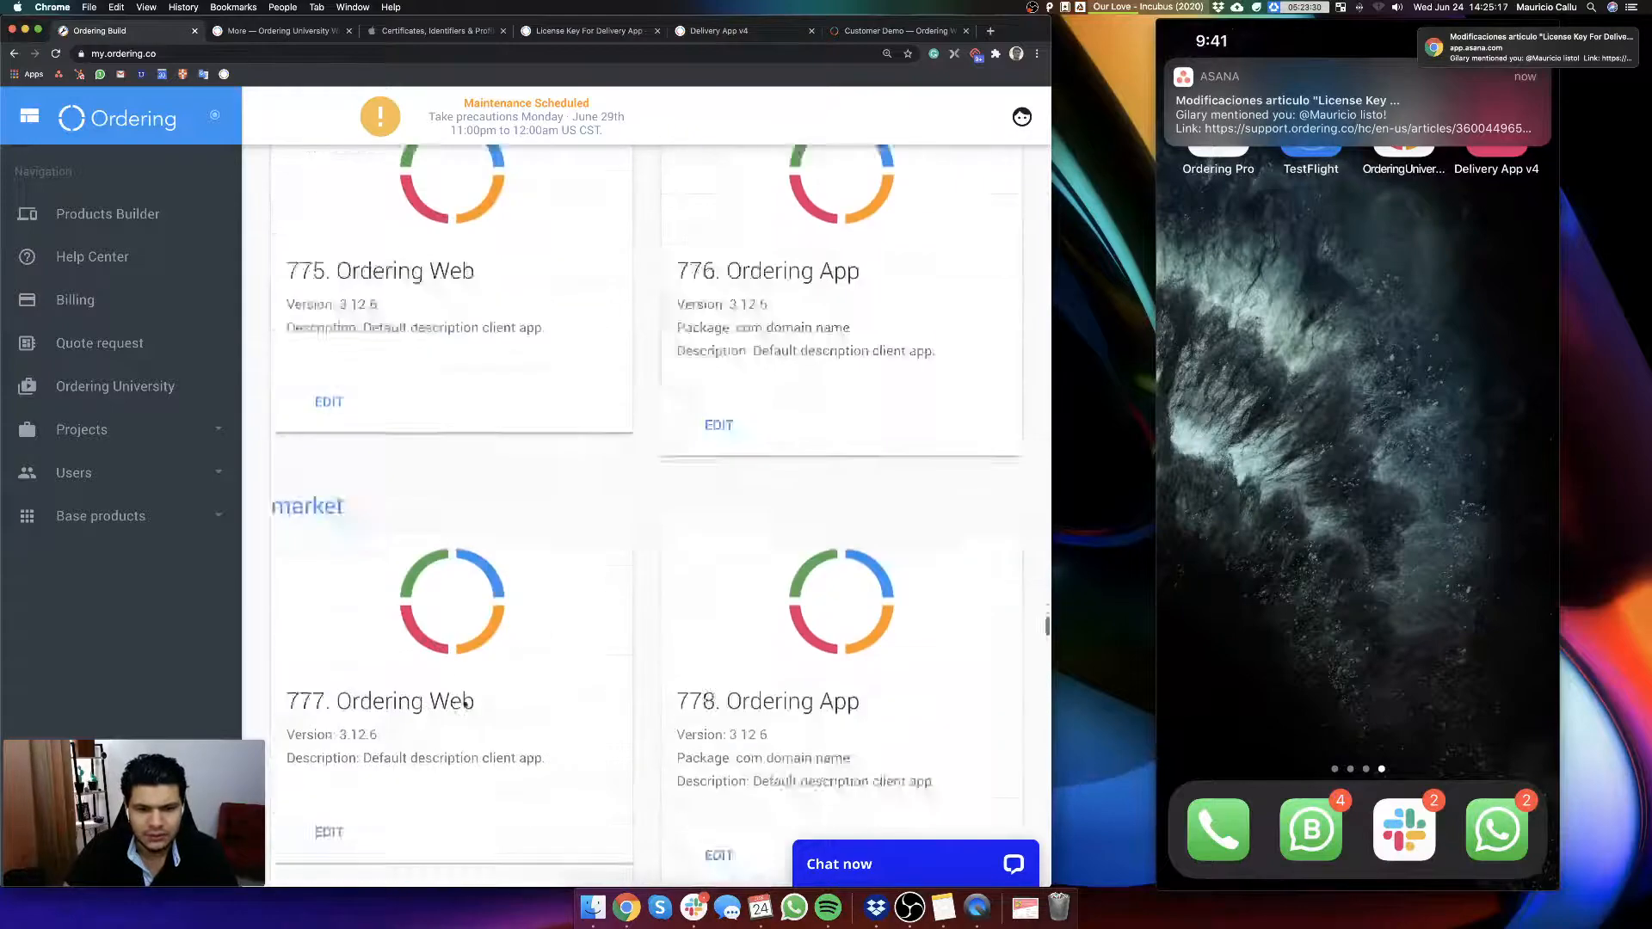
scroll(465, 705, down, 10)
scroll(473, 701, up, 8)
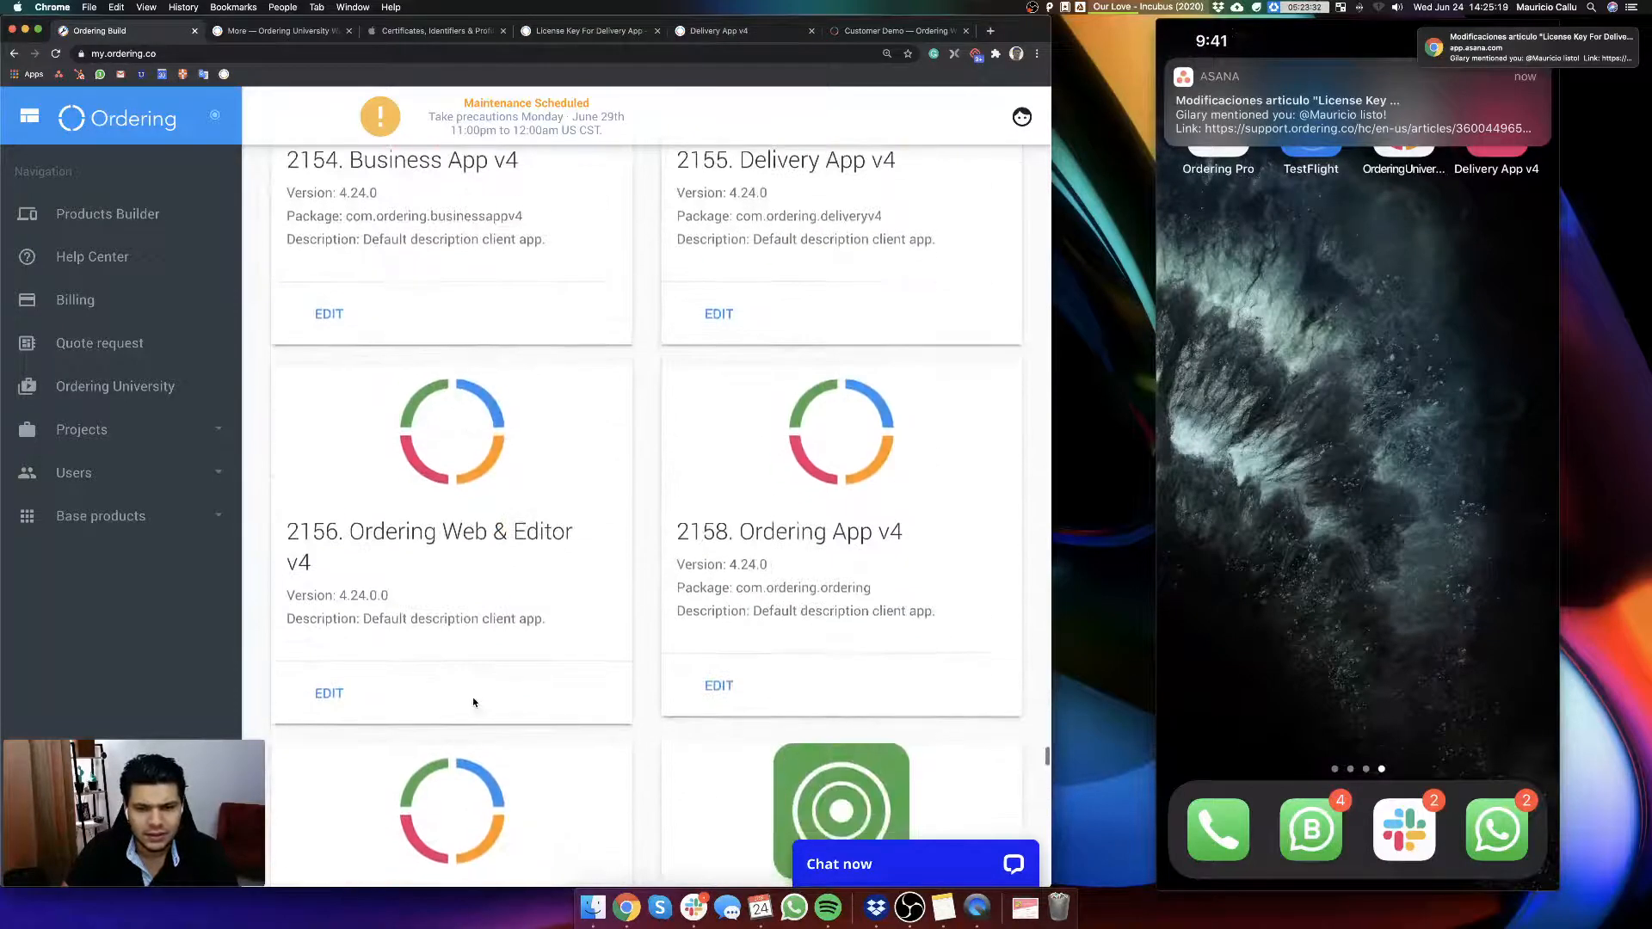
scroll(714, 620, up, 2)
click(718, 641)
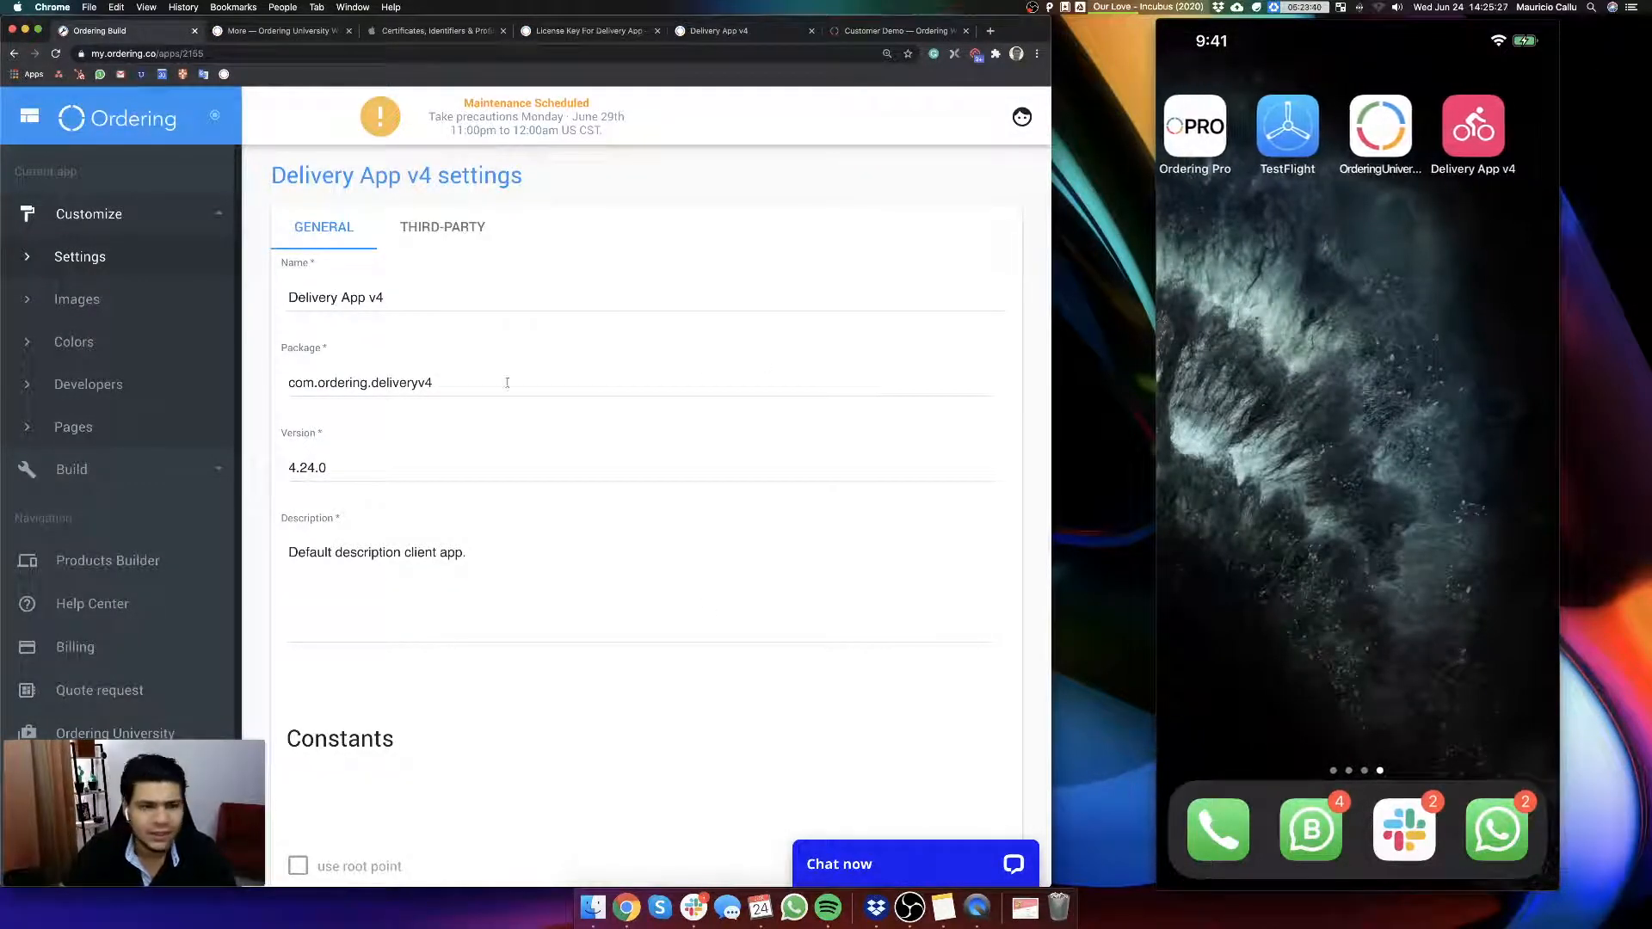
Step: Open the app Resources in the Build section and review the icon, notification and Android splash images
click(90, 469)
click(87, 342)
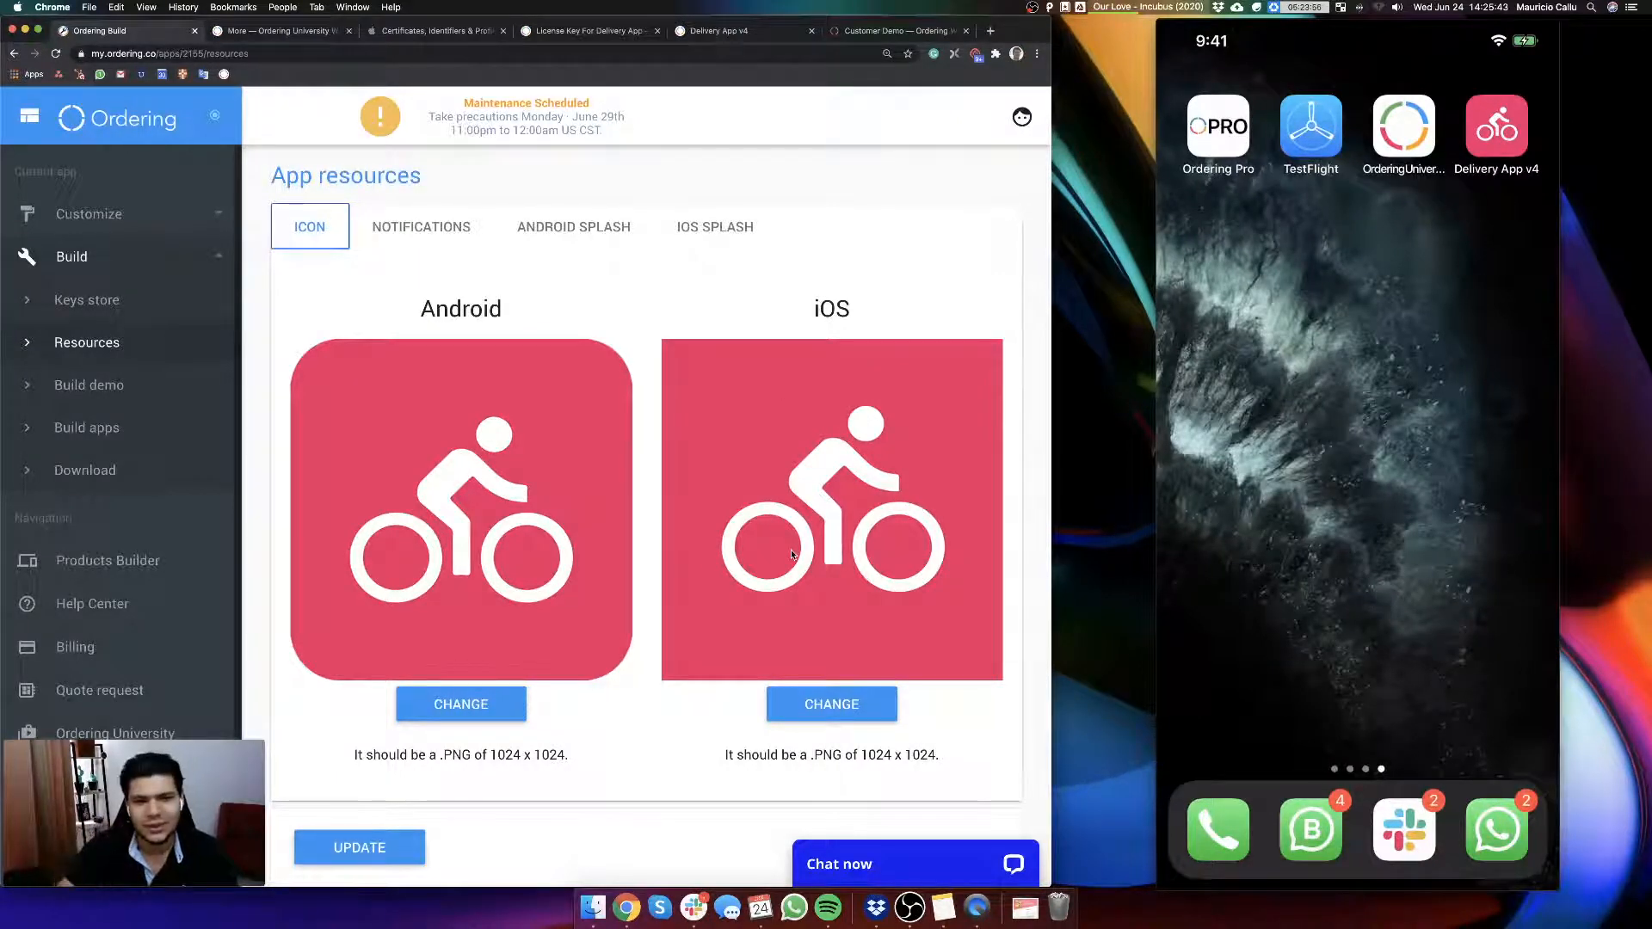
click(437, 226)
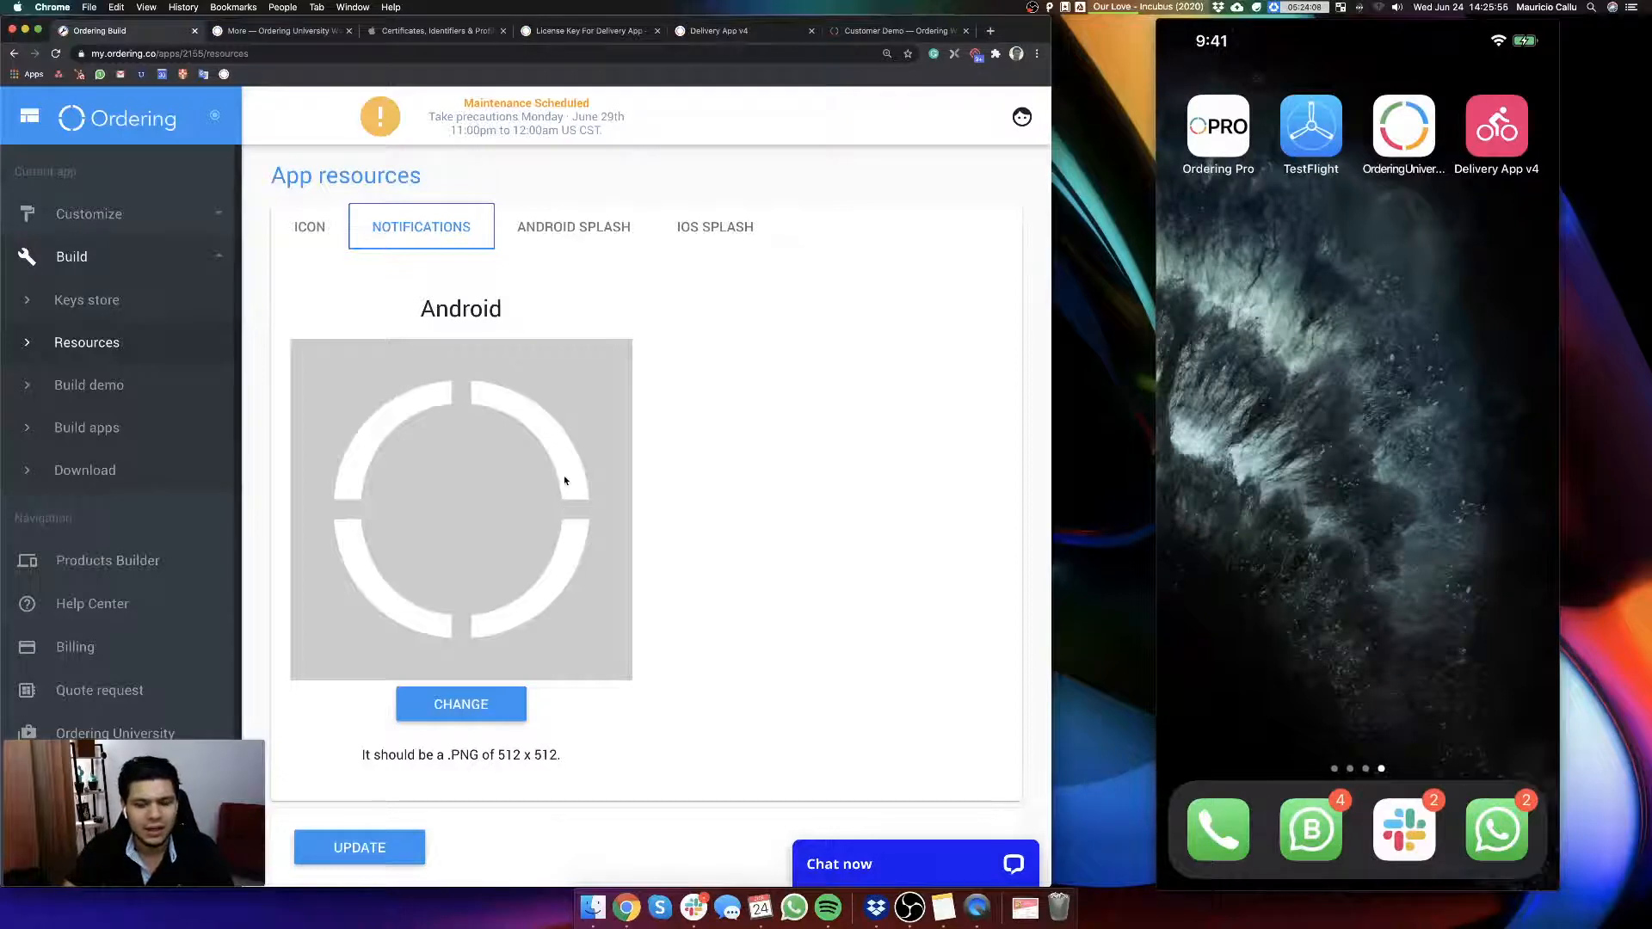
click(560, 231)
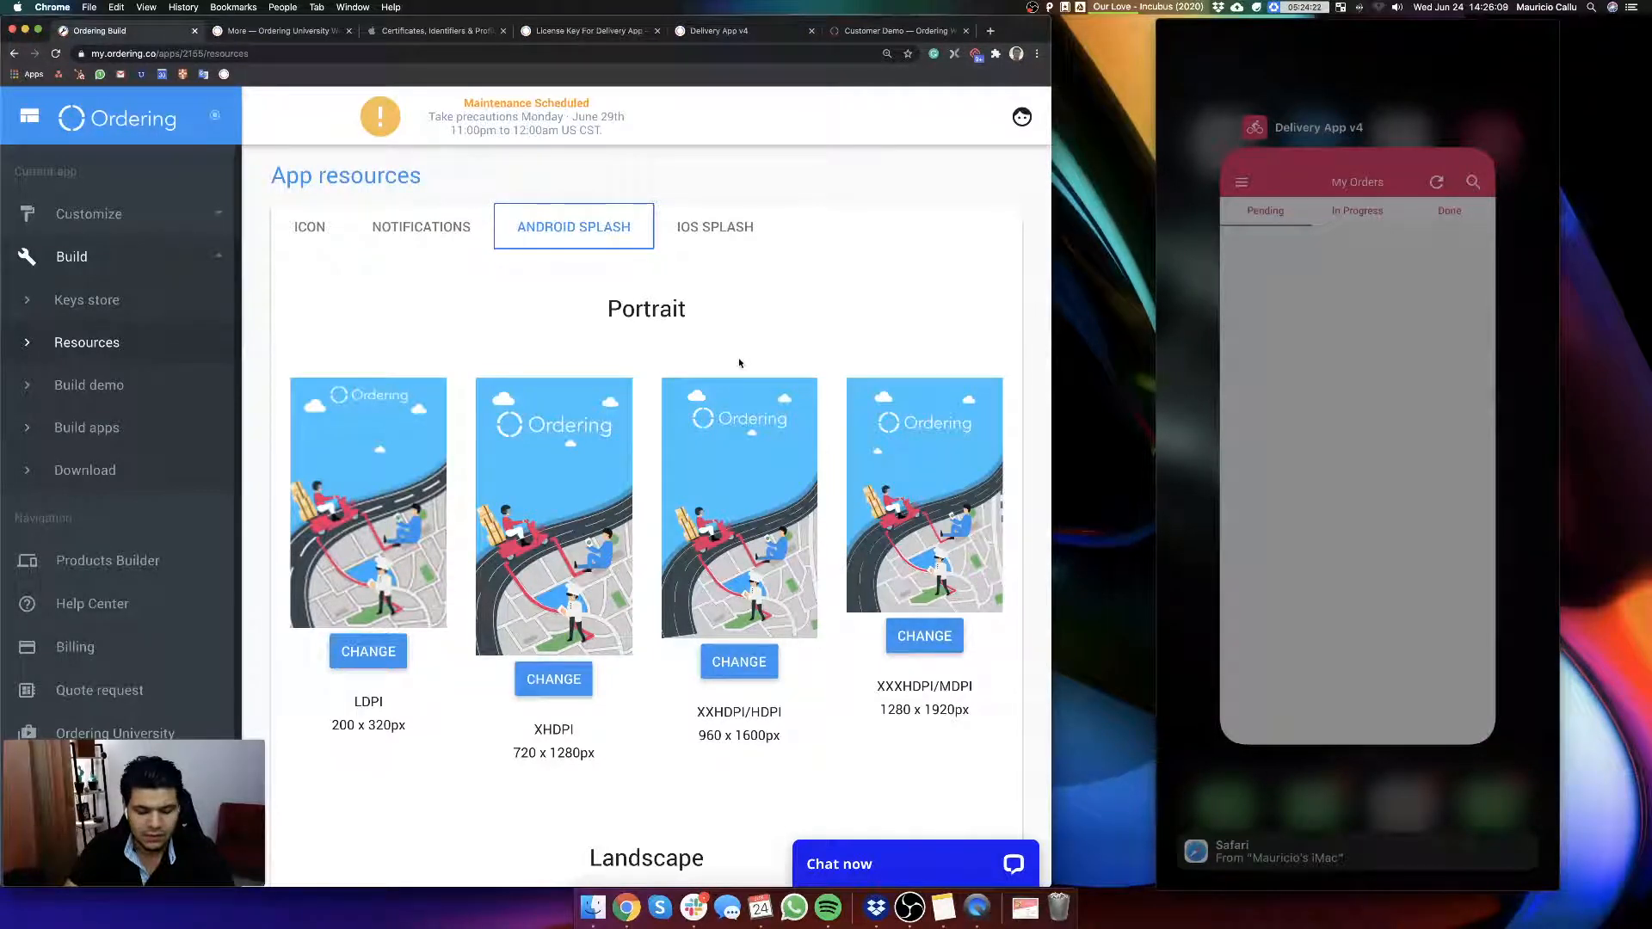
Step: Review the iOS splash images in portrait, landscape and Any formats, and compare them with the launched Delivery App v4
click(736, 229)
scroll(694, 524, down, 10)
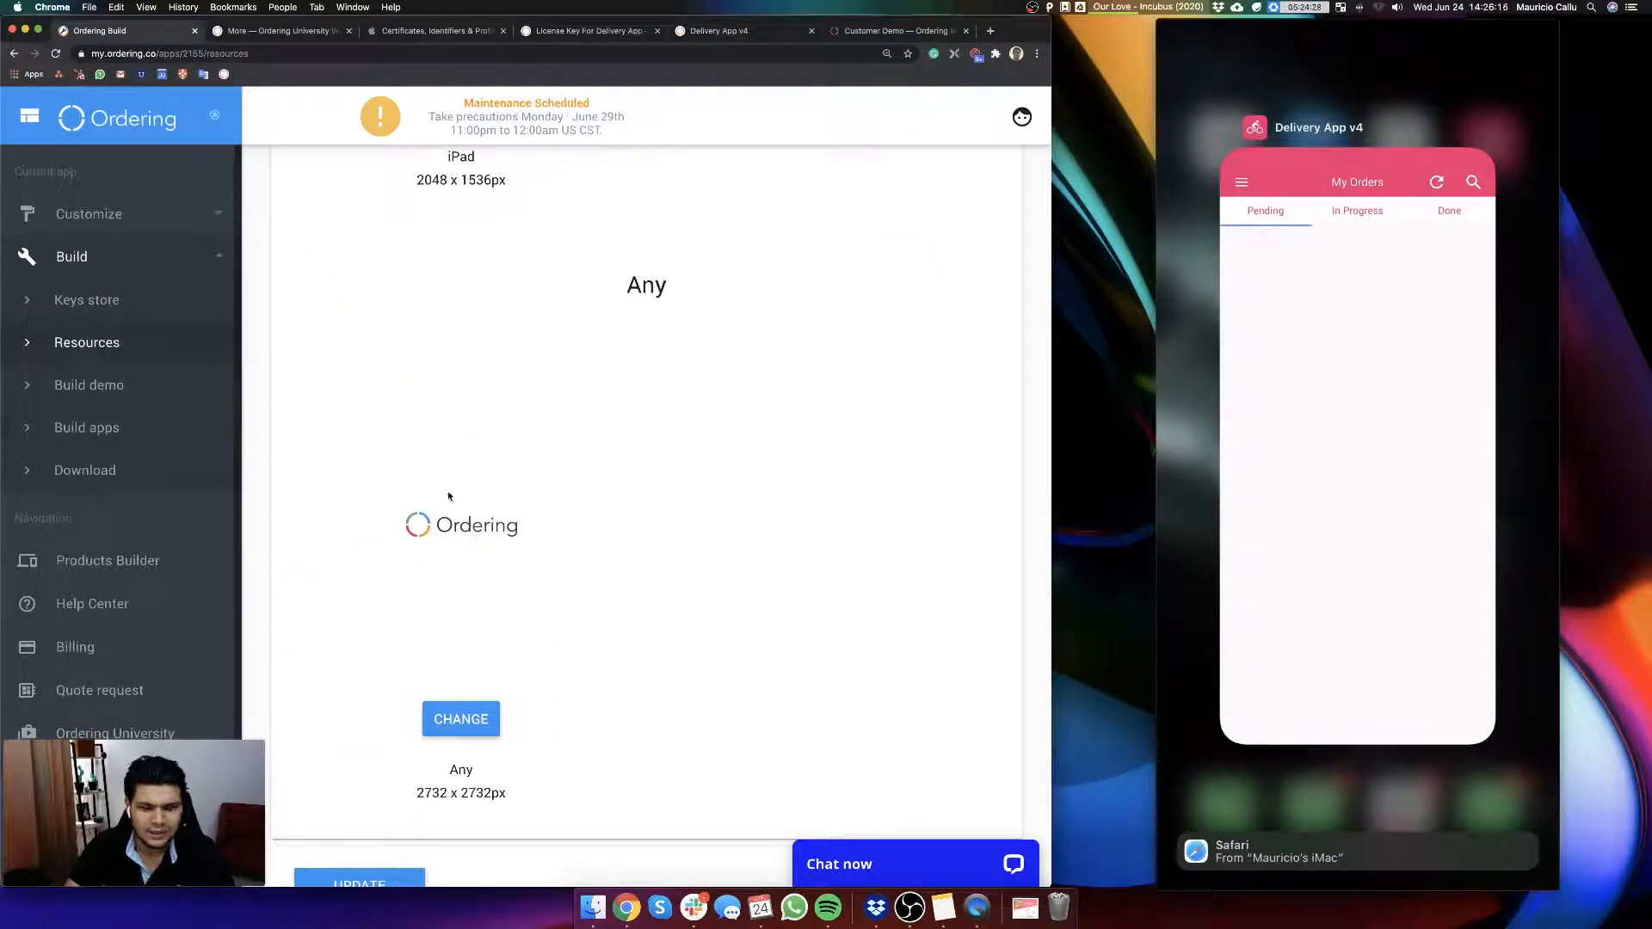
scroll(448, 497, up, 10)
scroll(705, 586, down, 2)
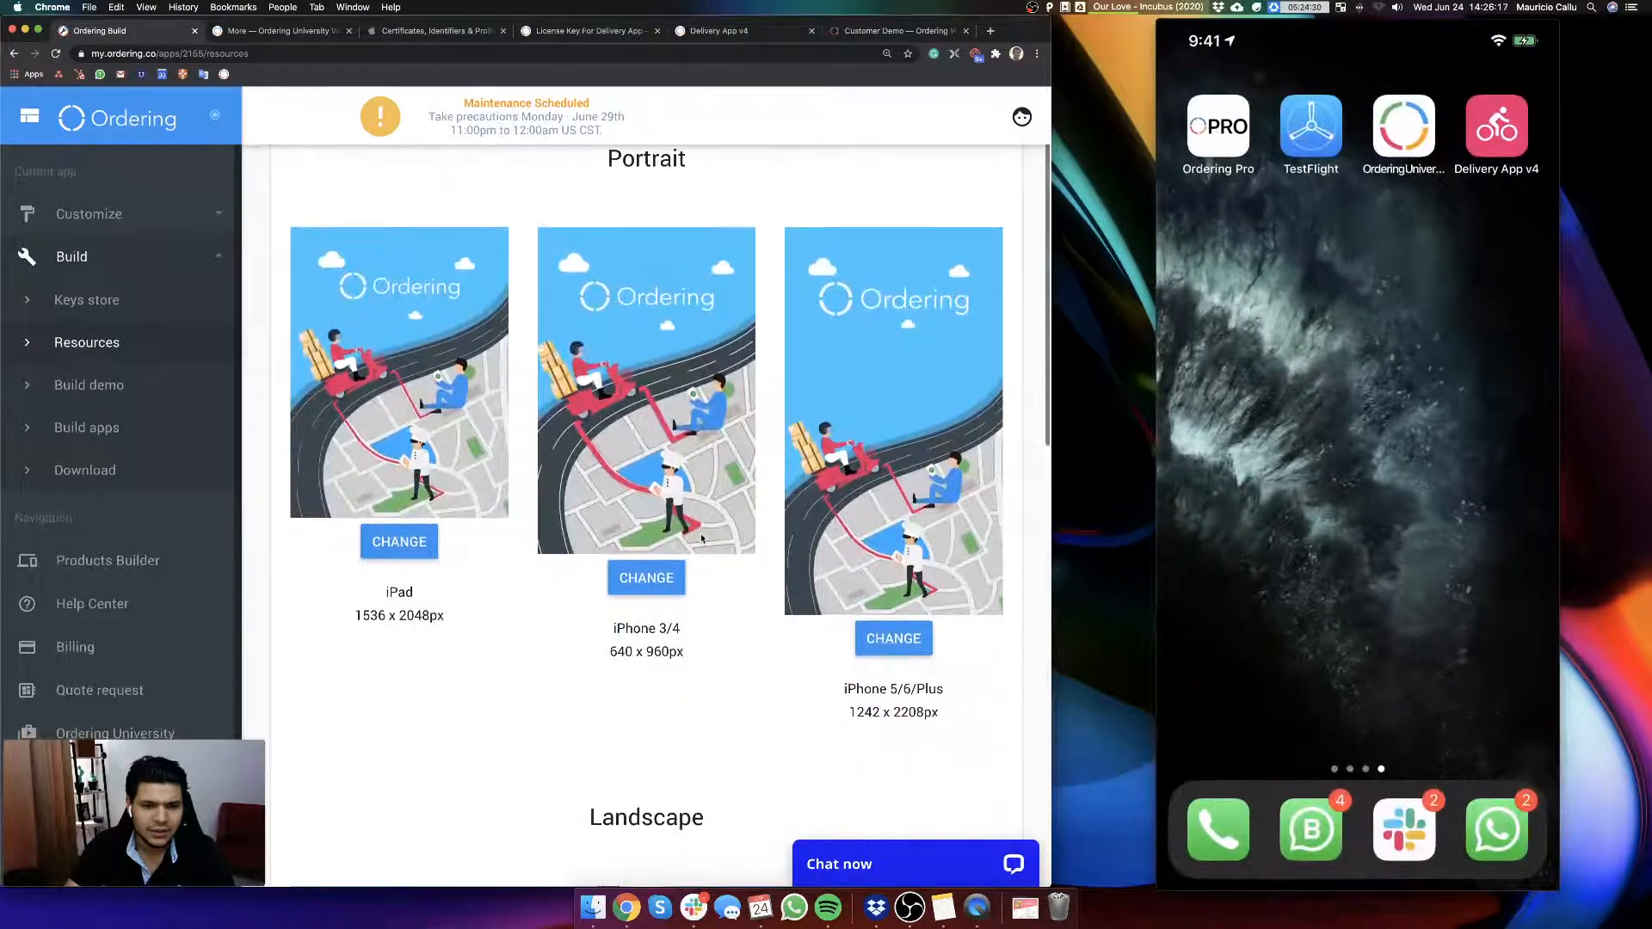
scroll(705, 584, down, 9)
scroll(732, 430, up, 3)
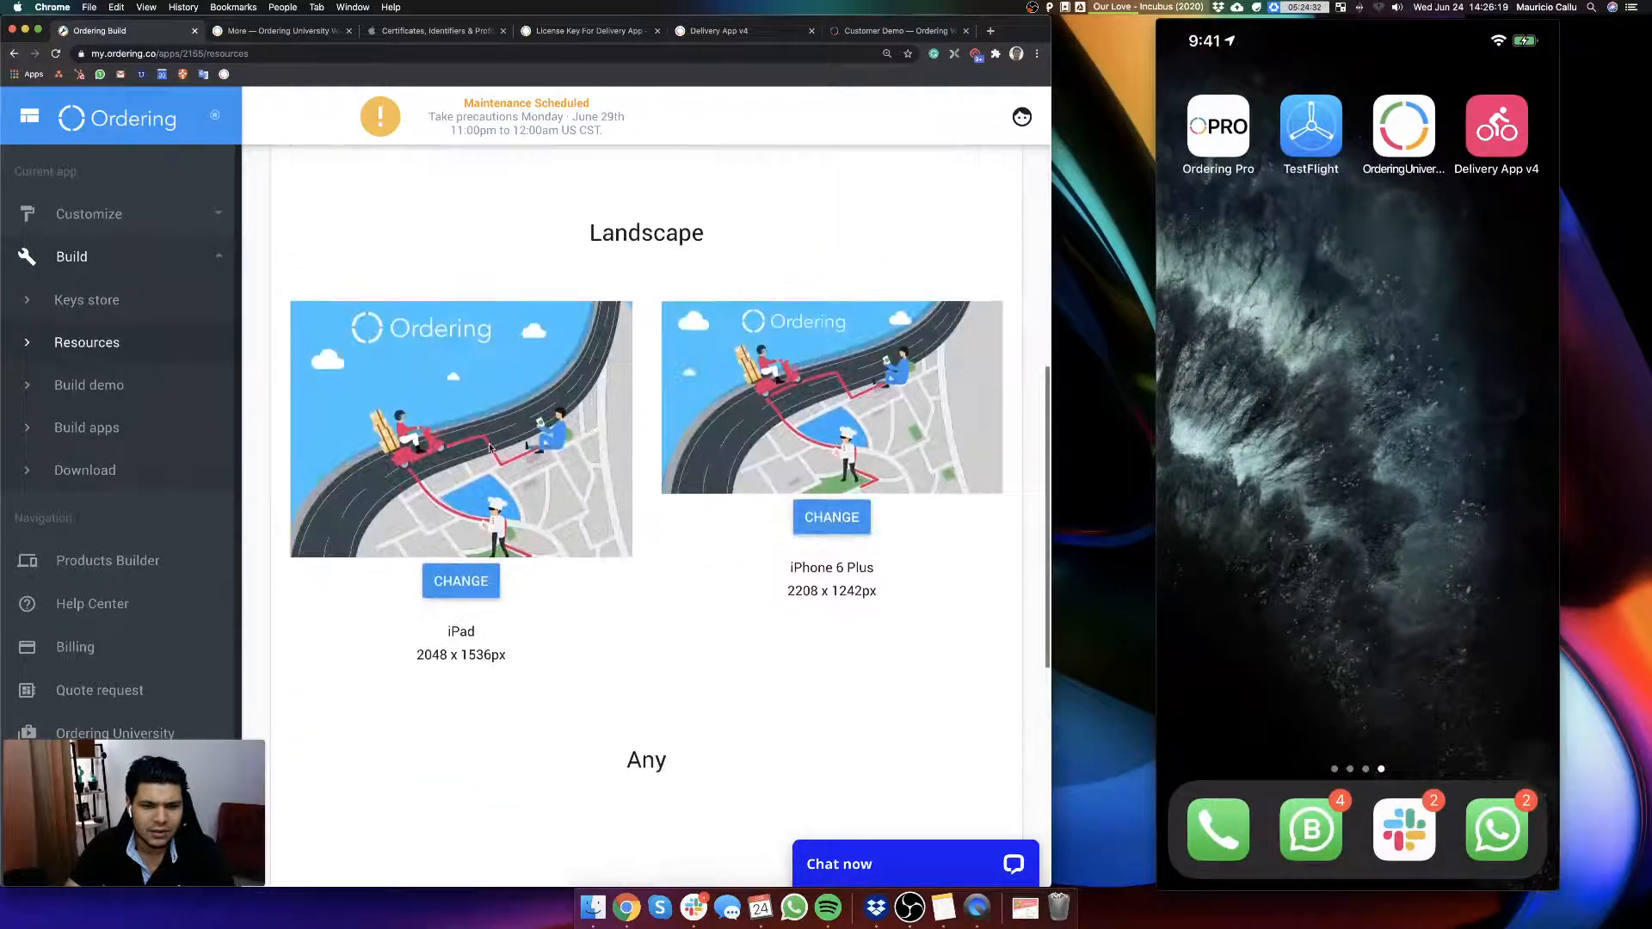
scroll(552, 481, up, 5)
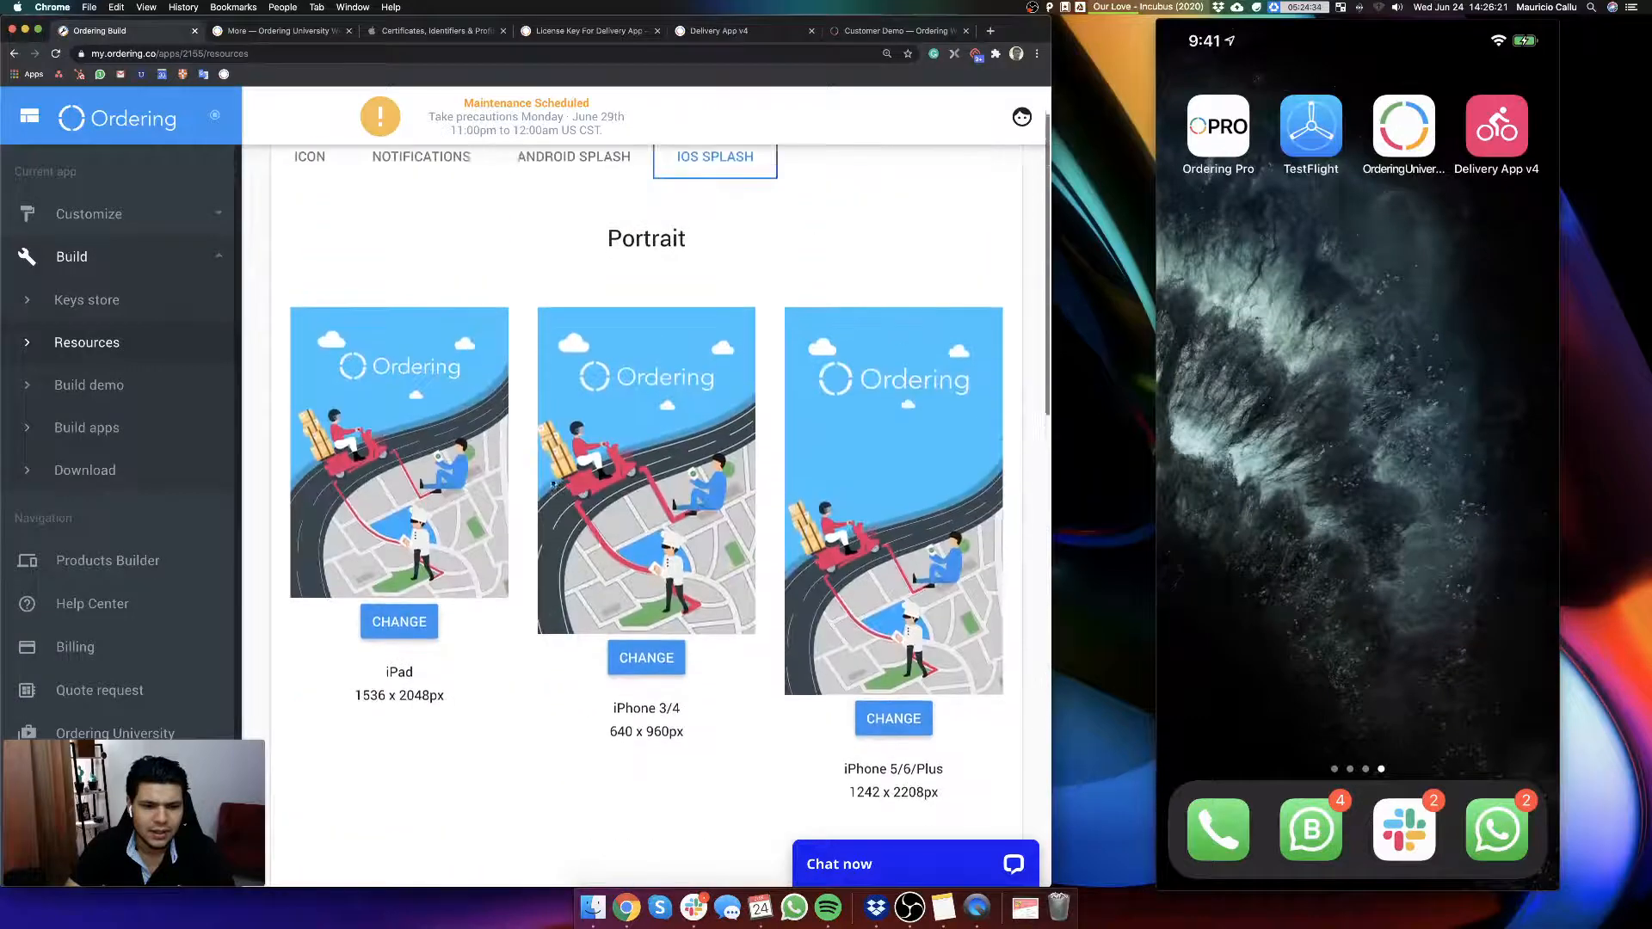
scroll(741, 592, down, 8)
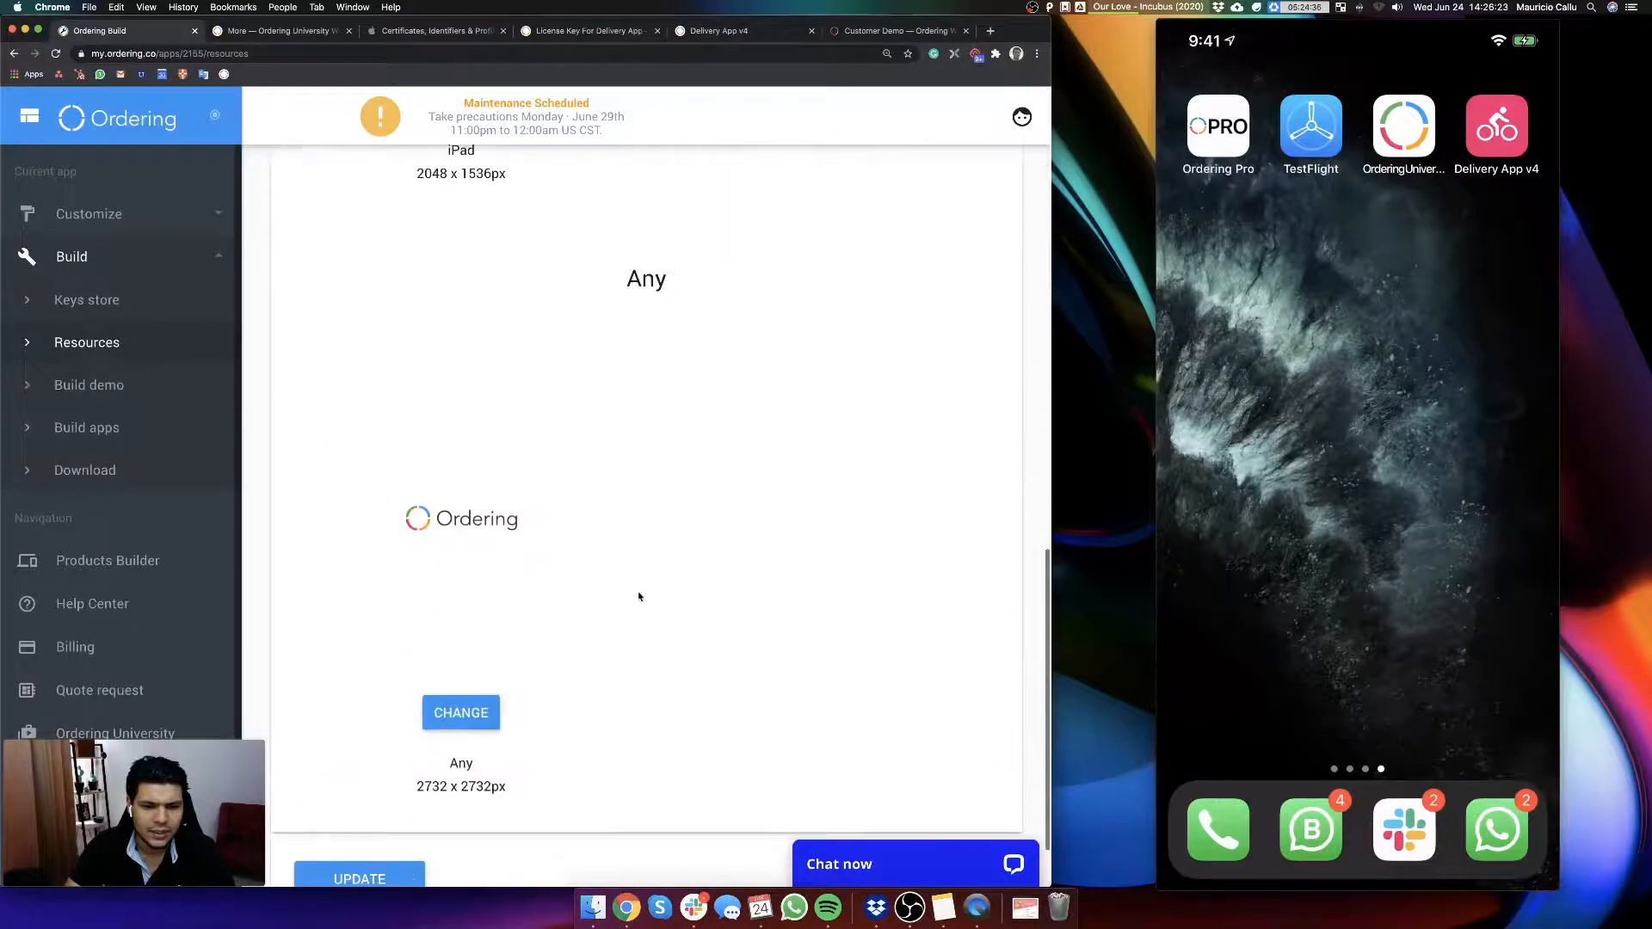
scroll(641, 594, up, 4)
scroll(638, 595, up, 5)
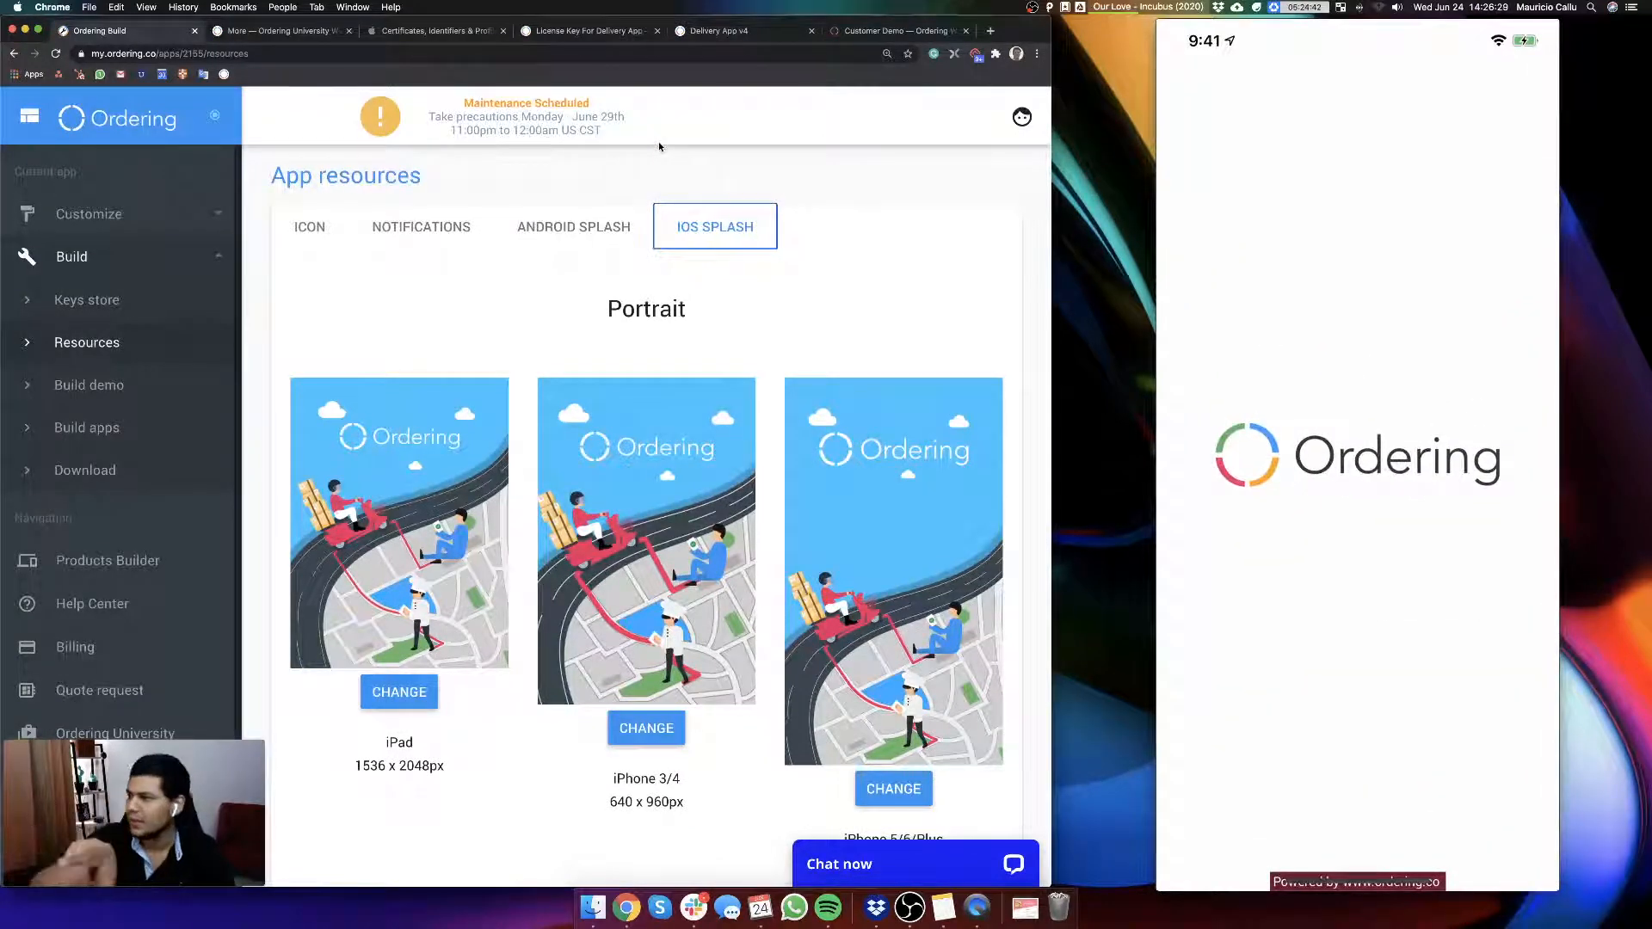
mouse_move(1490, 210)
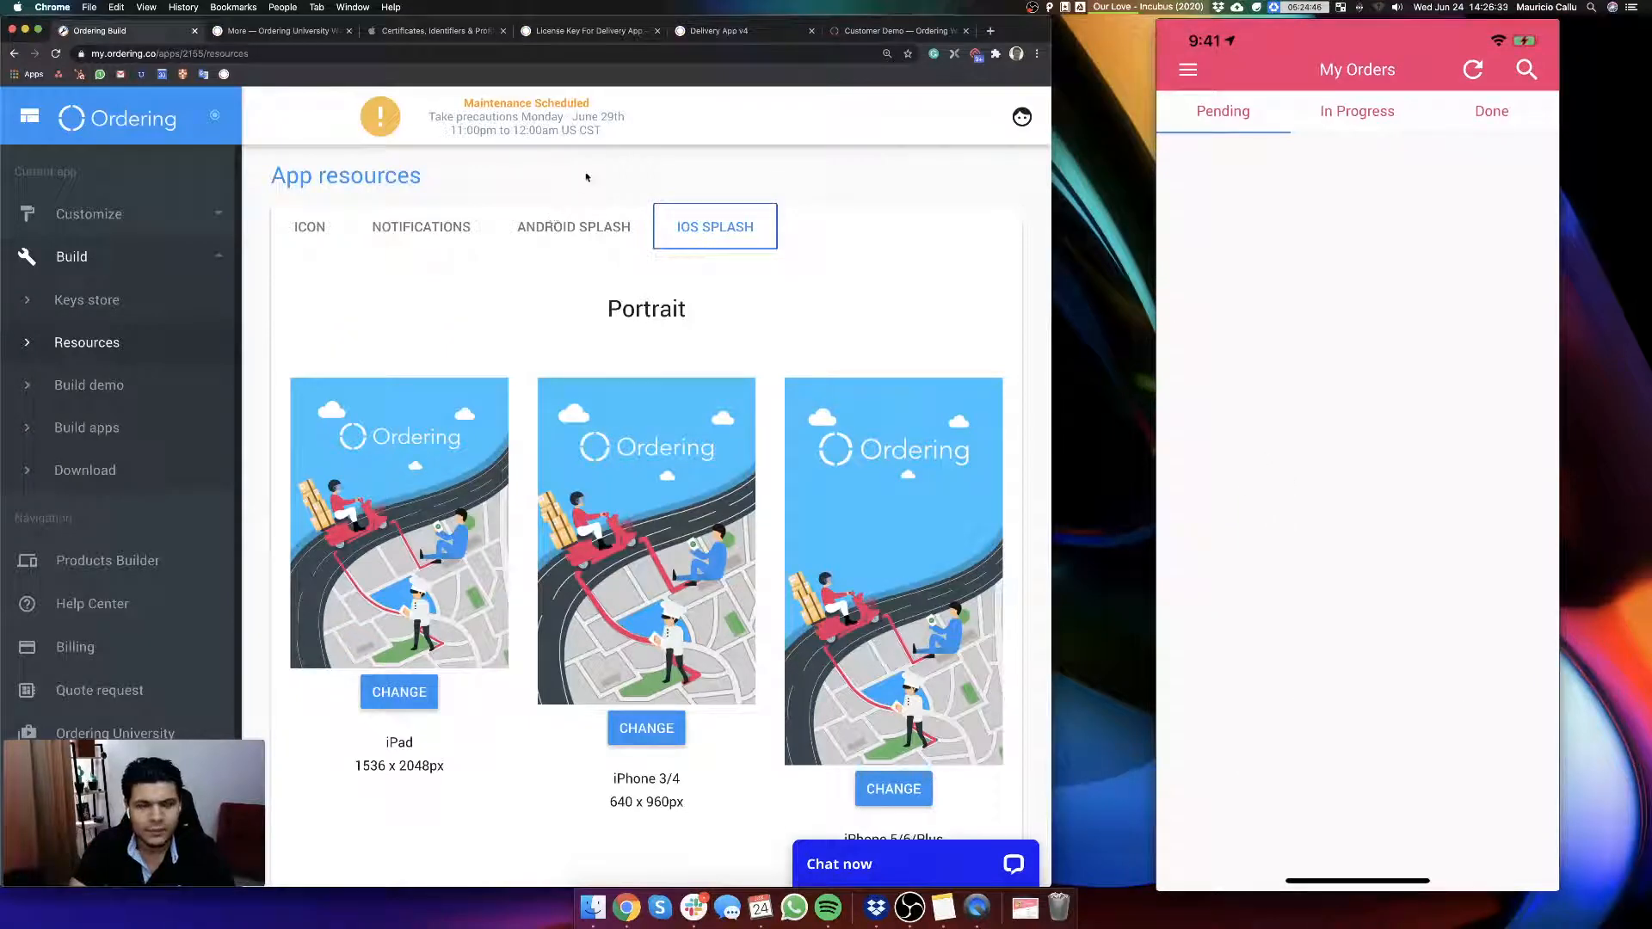
Step: Review the Build demo staging details, then examine the Android and iOS build options on the Build apps page in a widened window
click(106, 384)
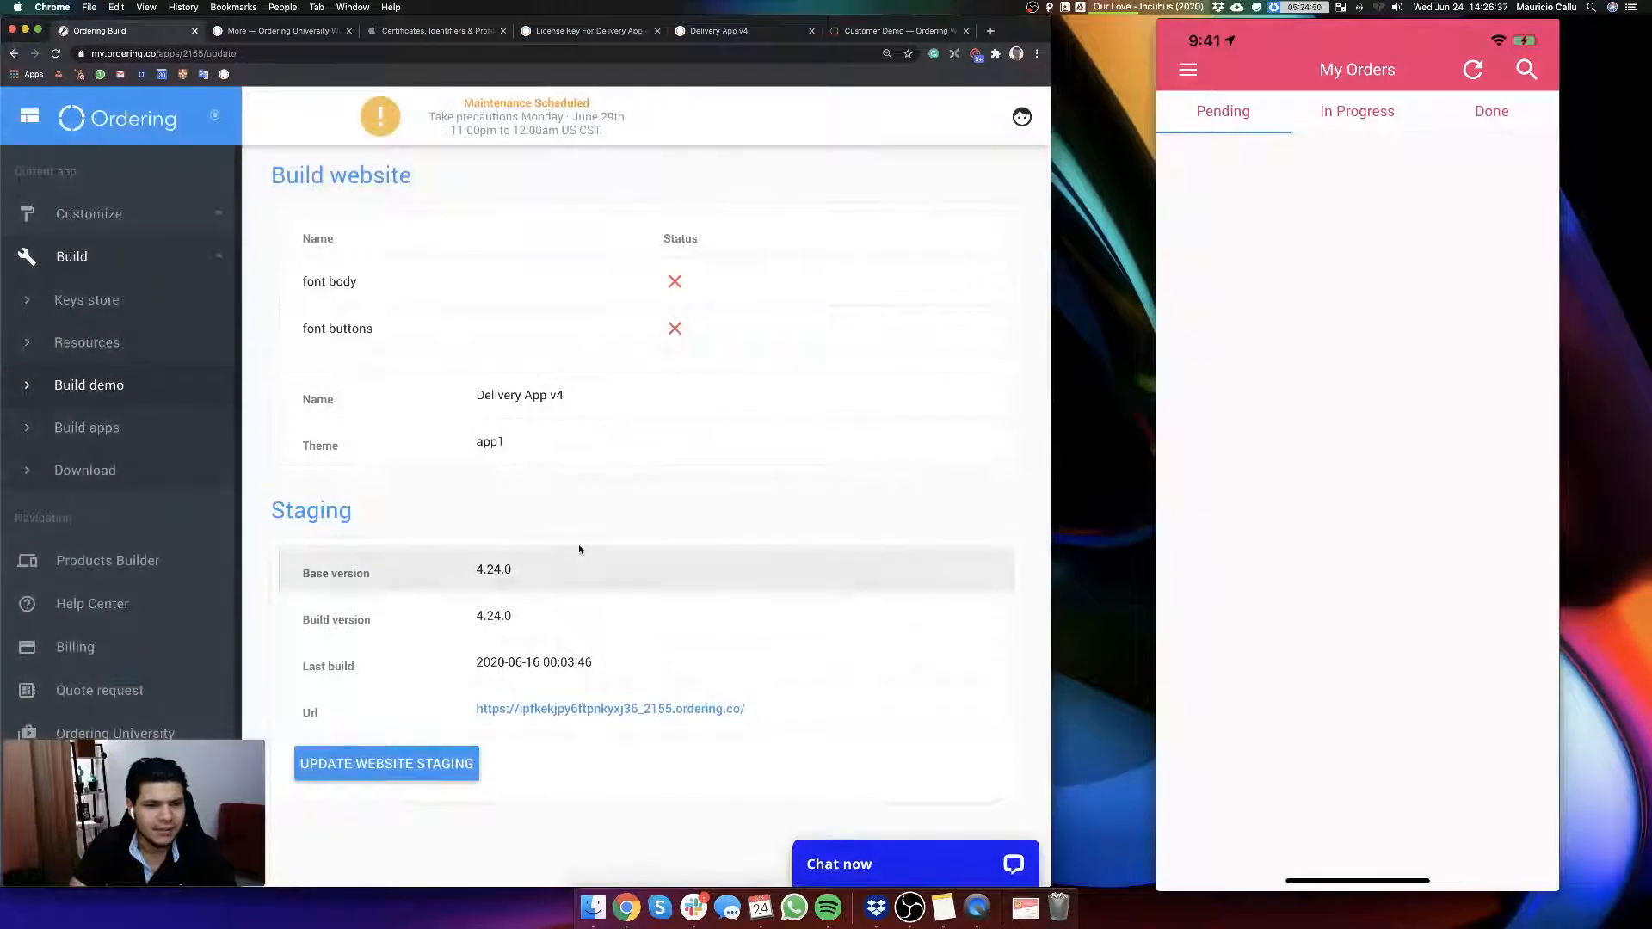
scroll(534, 732, down, 3)
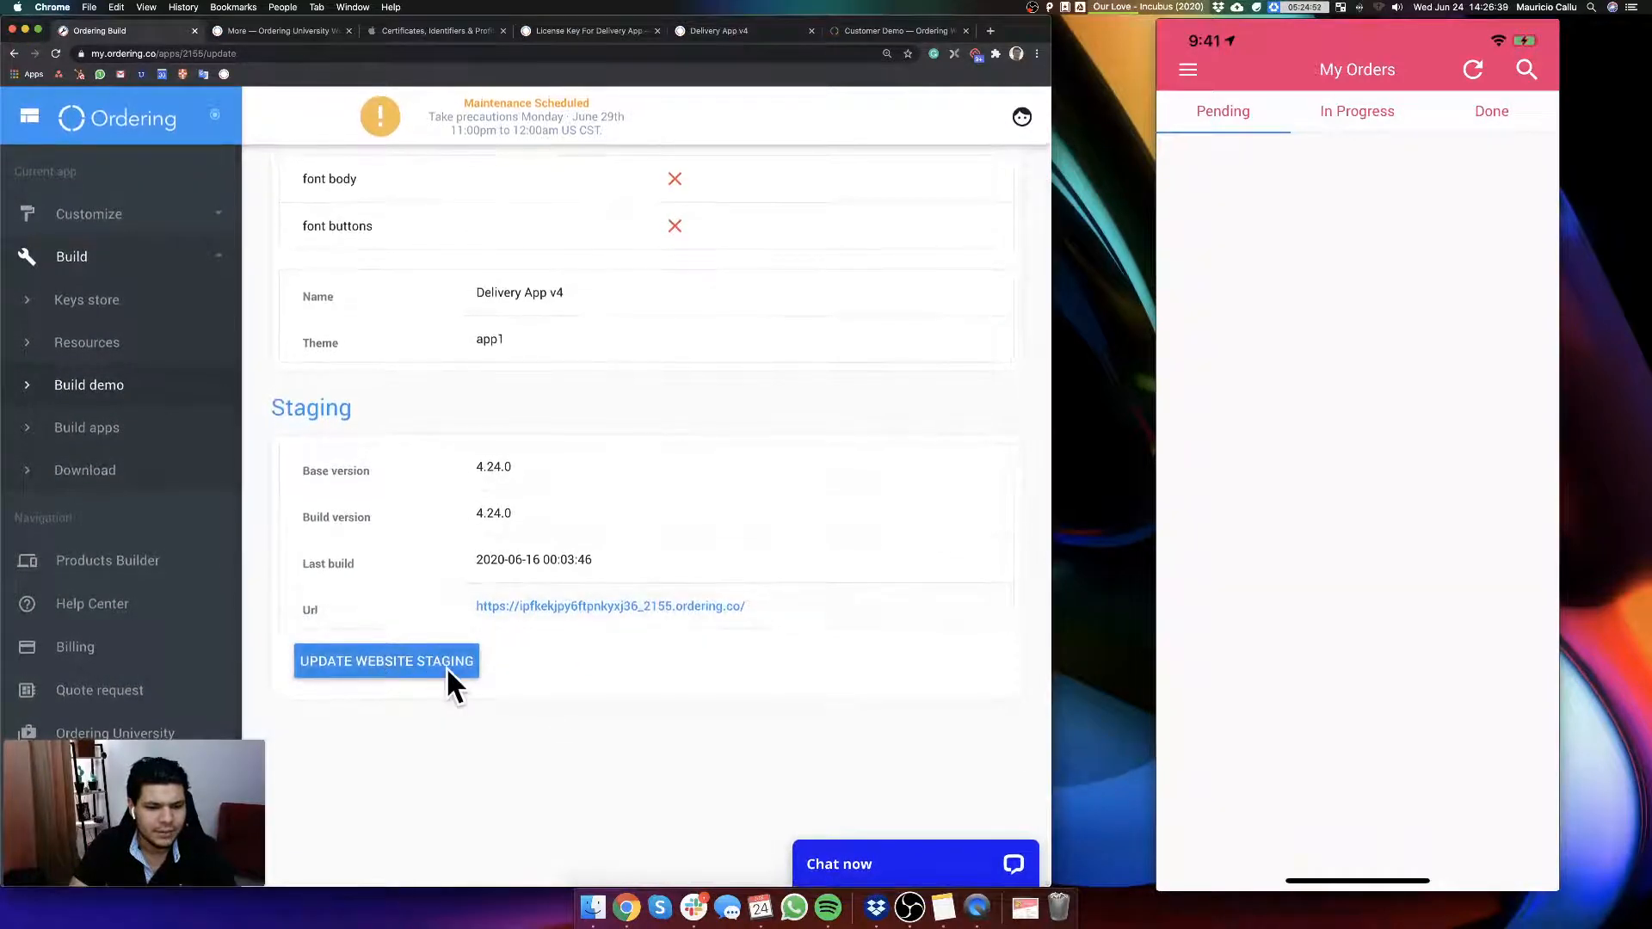
click(110, 426)
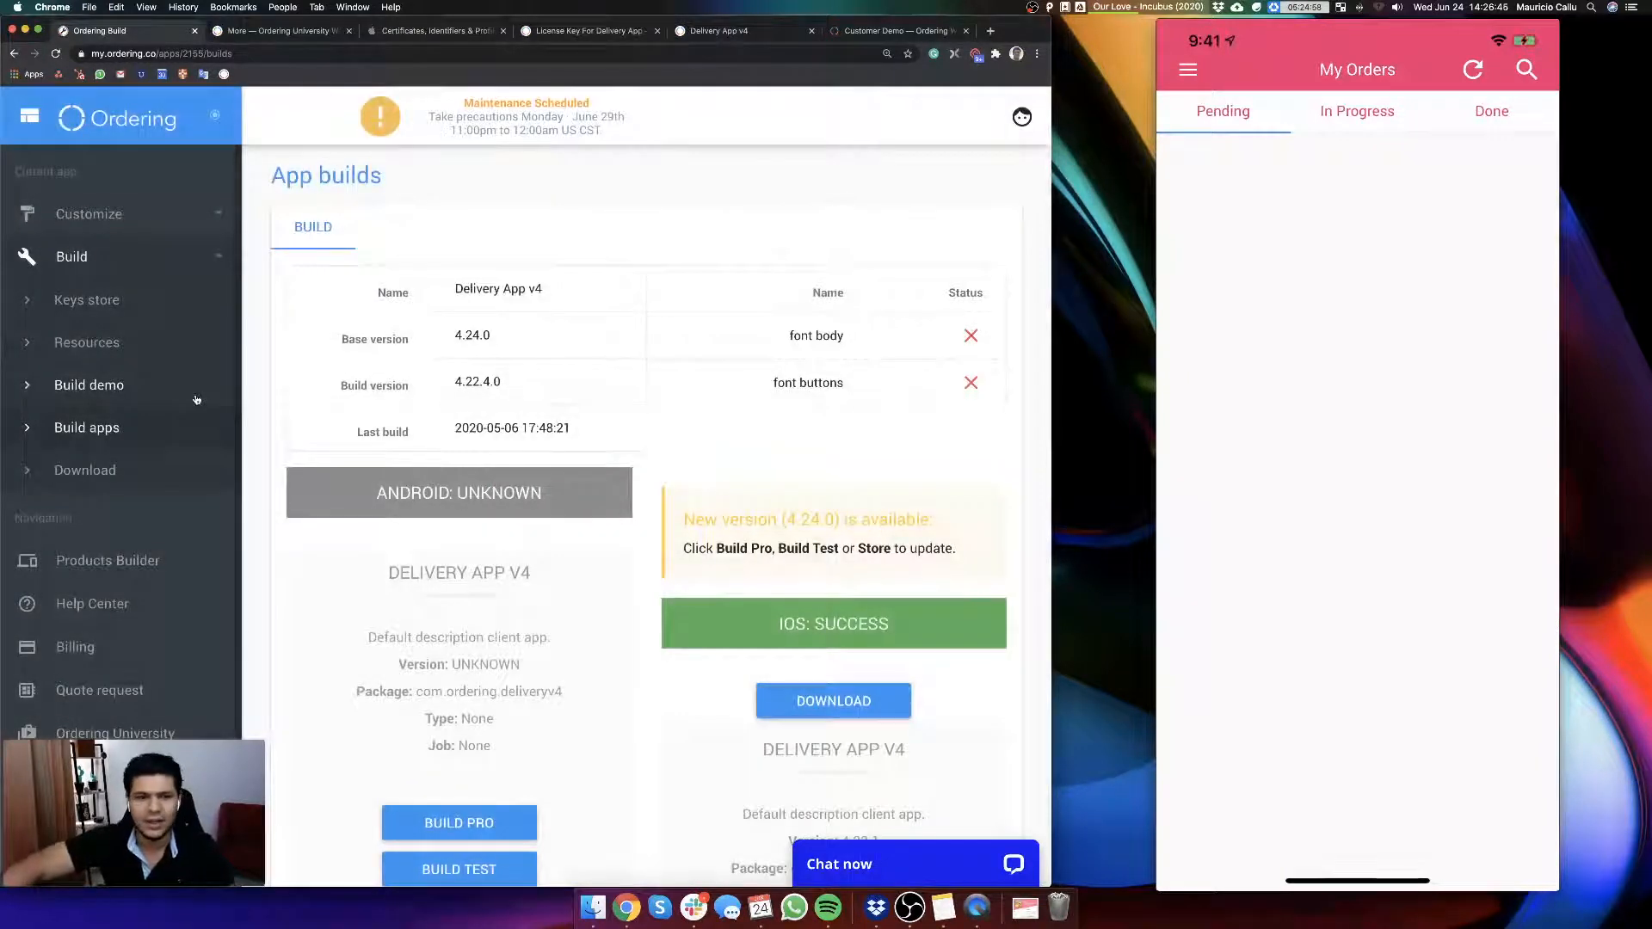
mouse_move(1036, 25)
mouse_down()
mouse_move(1042, 79)
mouse_move(1050, 1)
mouse_up()
scroll(830, 456, down, 5)
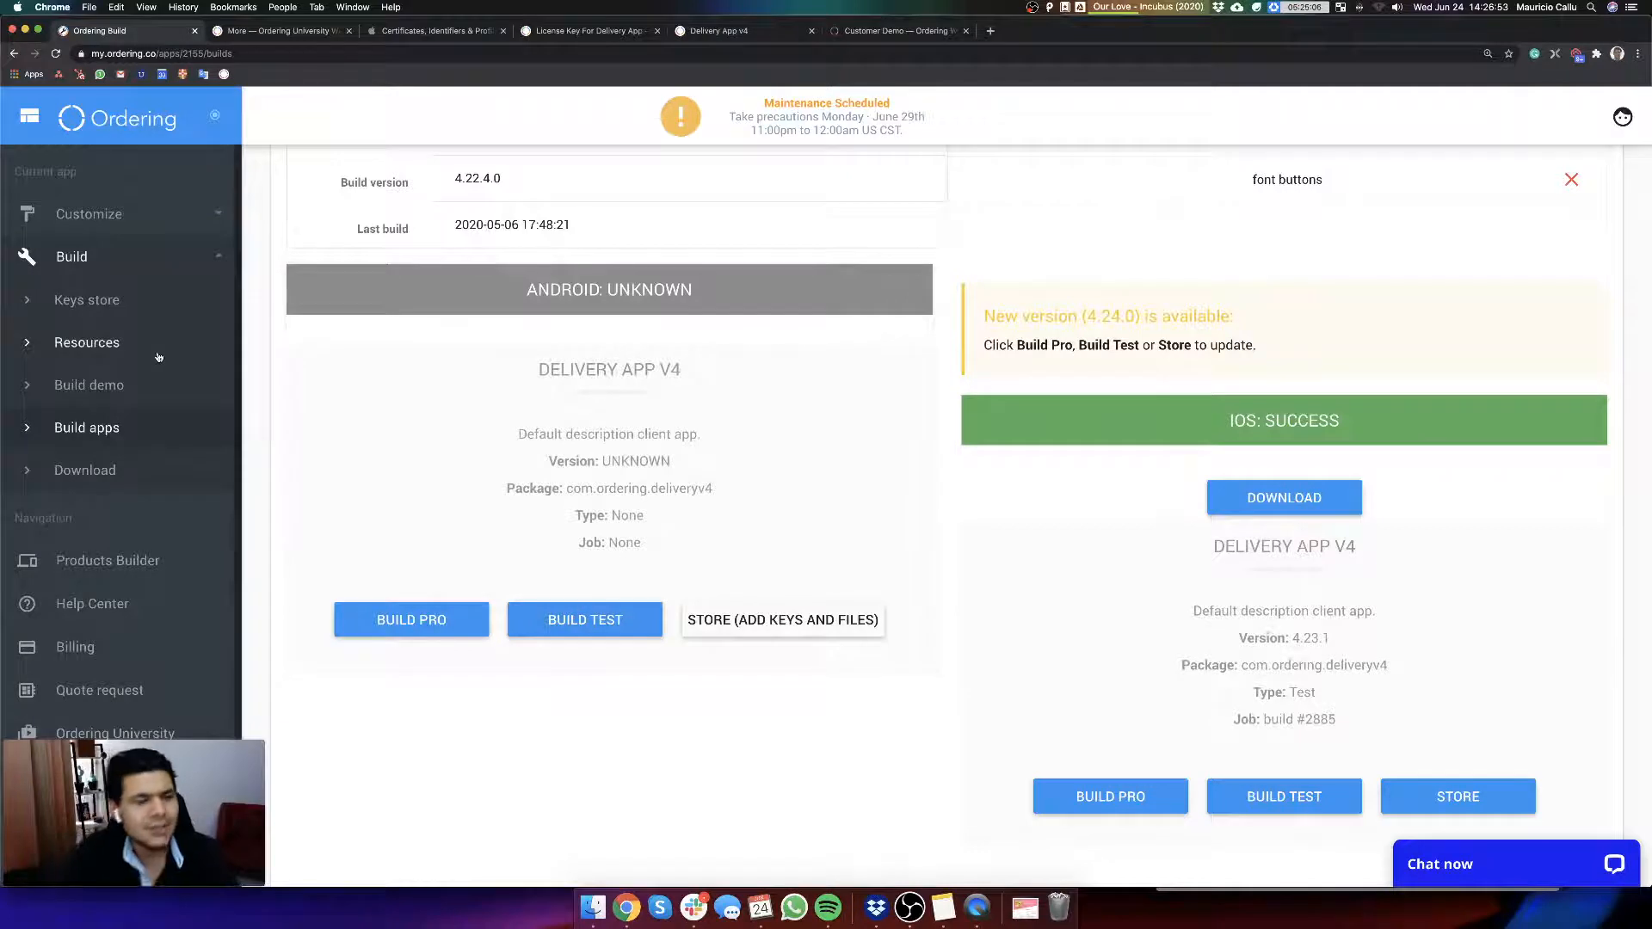
Step: Check the Apple ID keys in the Keys store, return to the Build apps page and dismiss the Dropbox notification
click(132, 309)
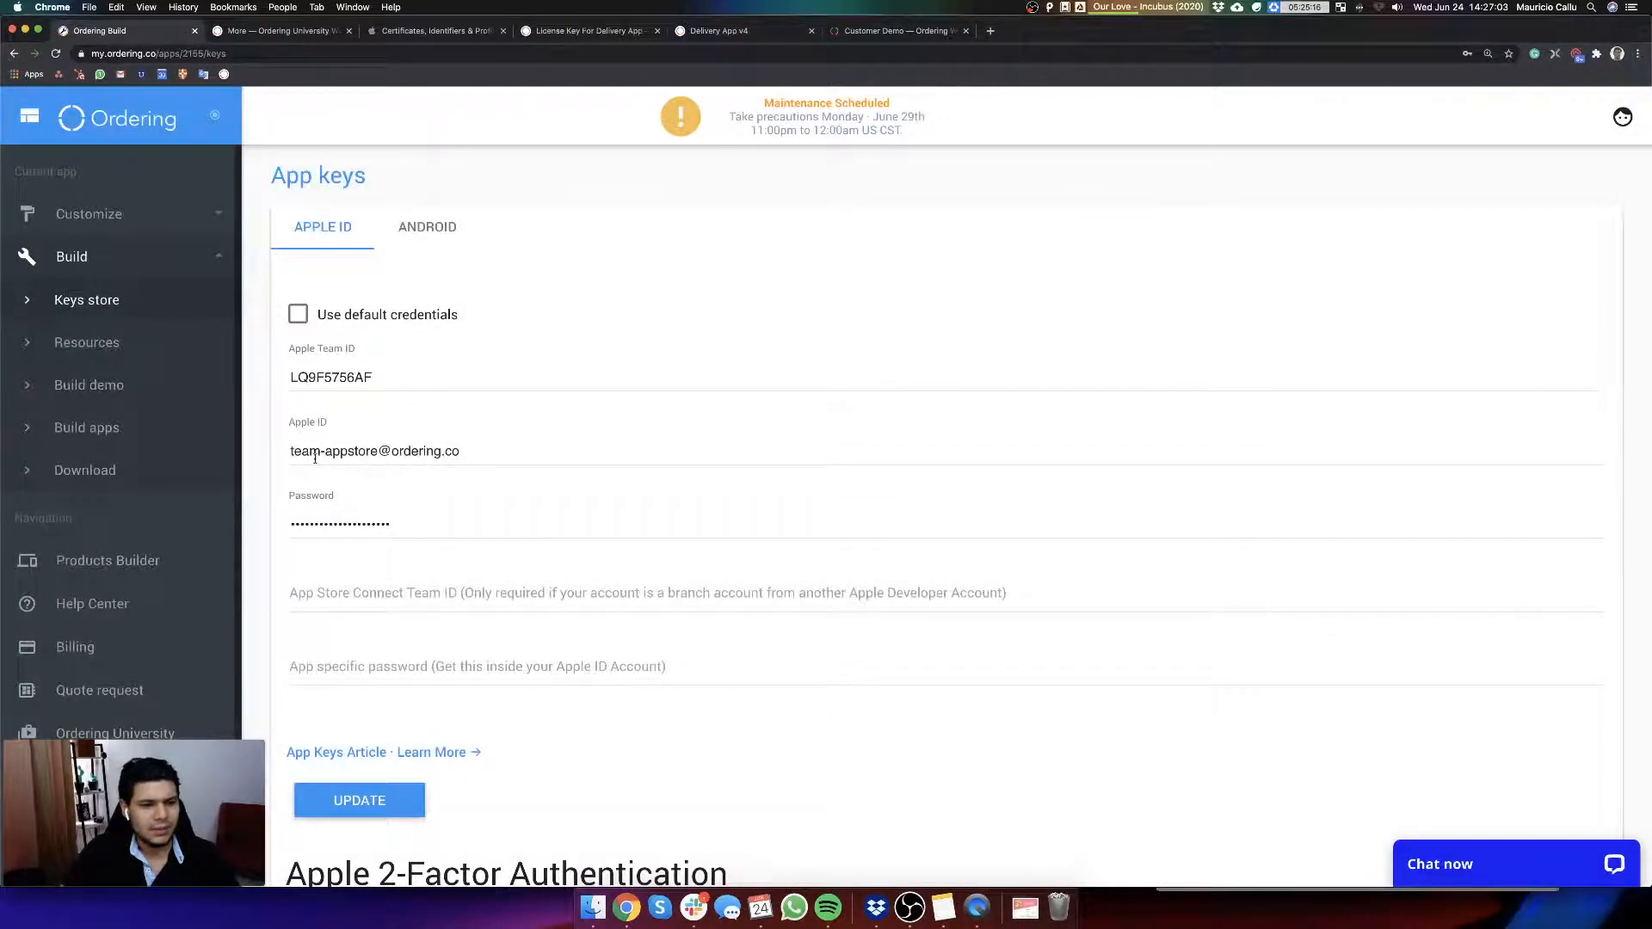
click(95, 428)
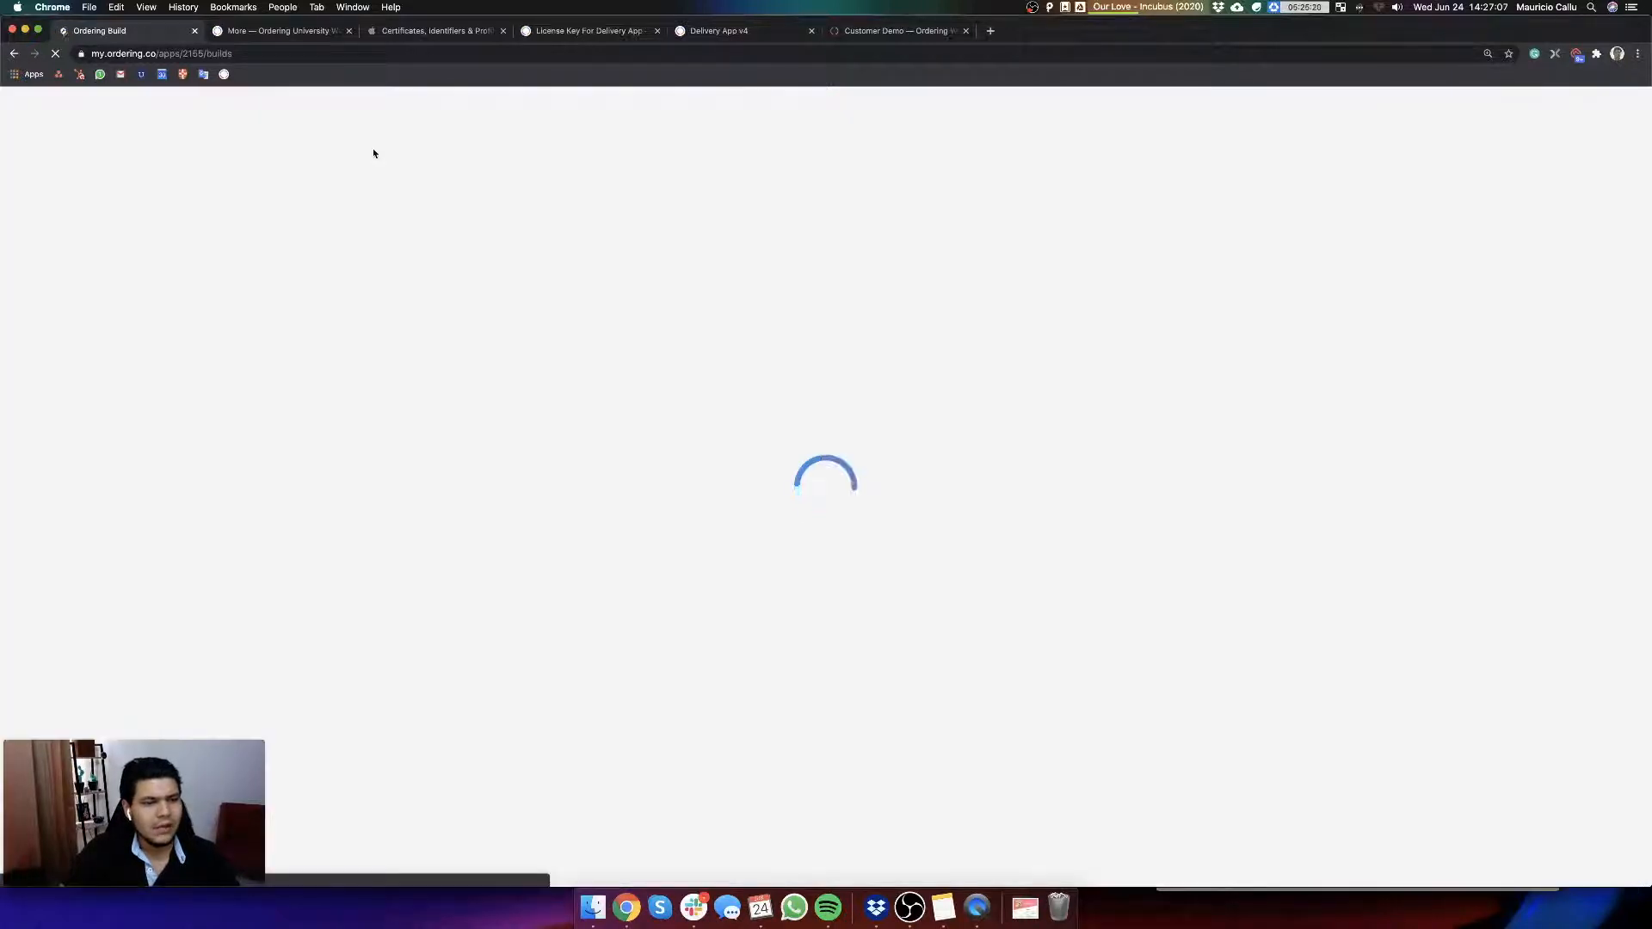
scroll(1109, 445, down, 3)
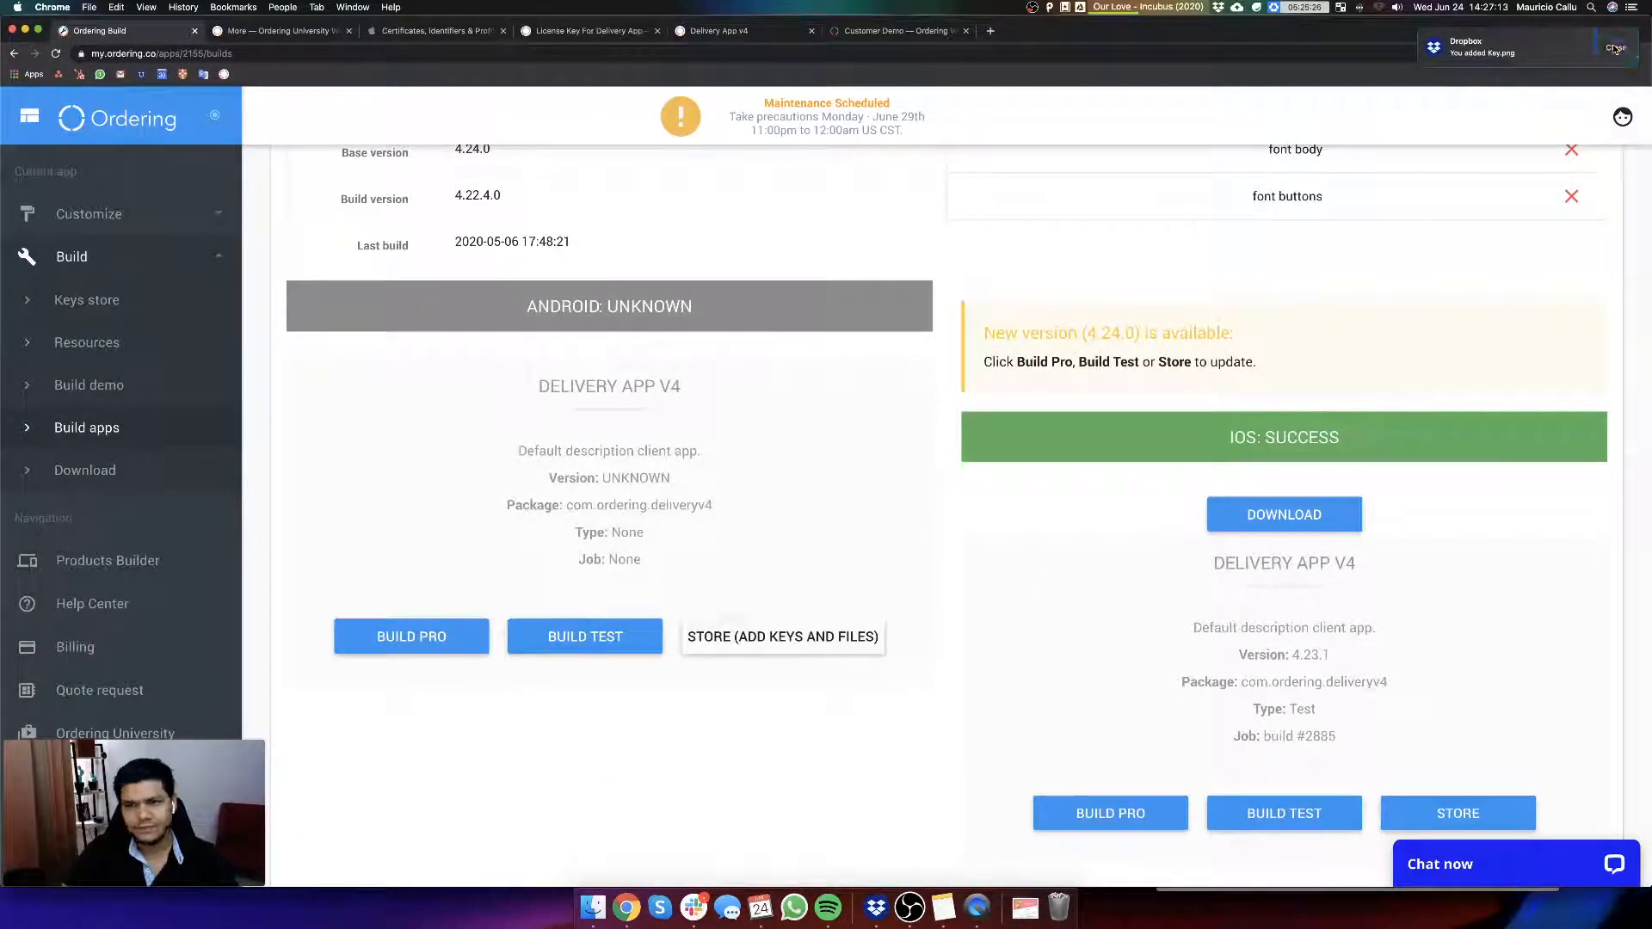
click(1615, 49)
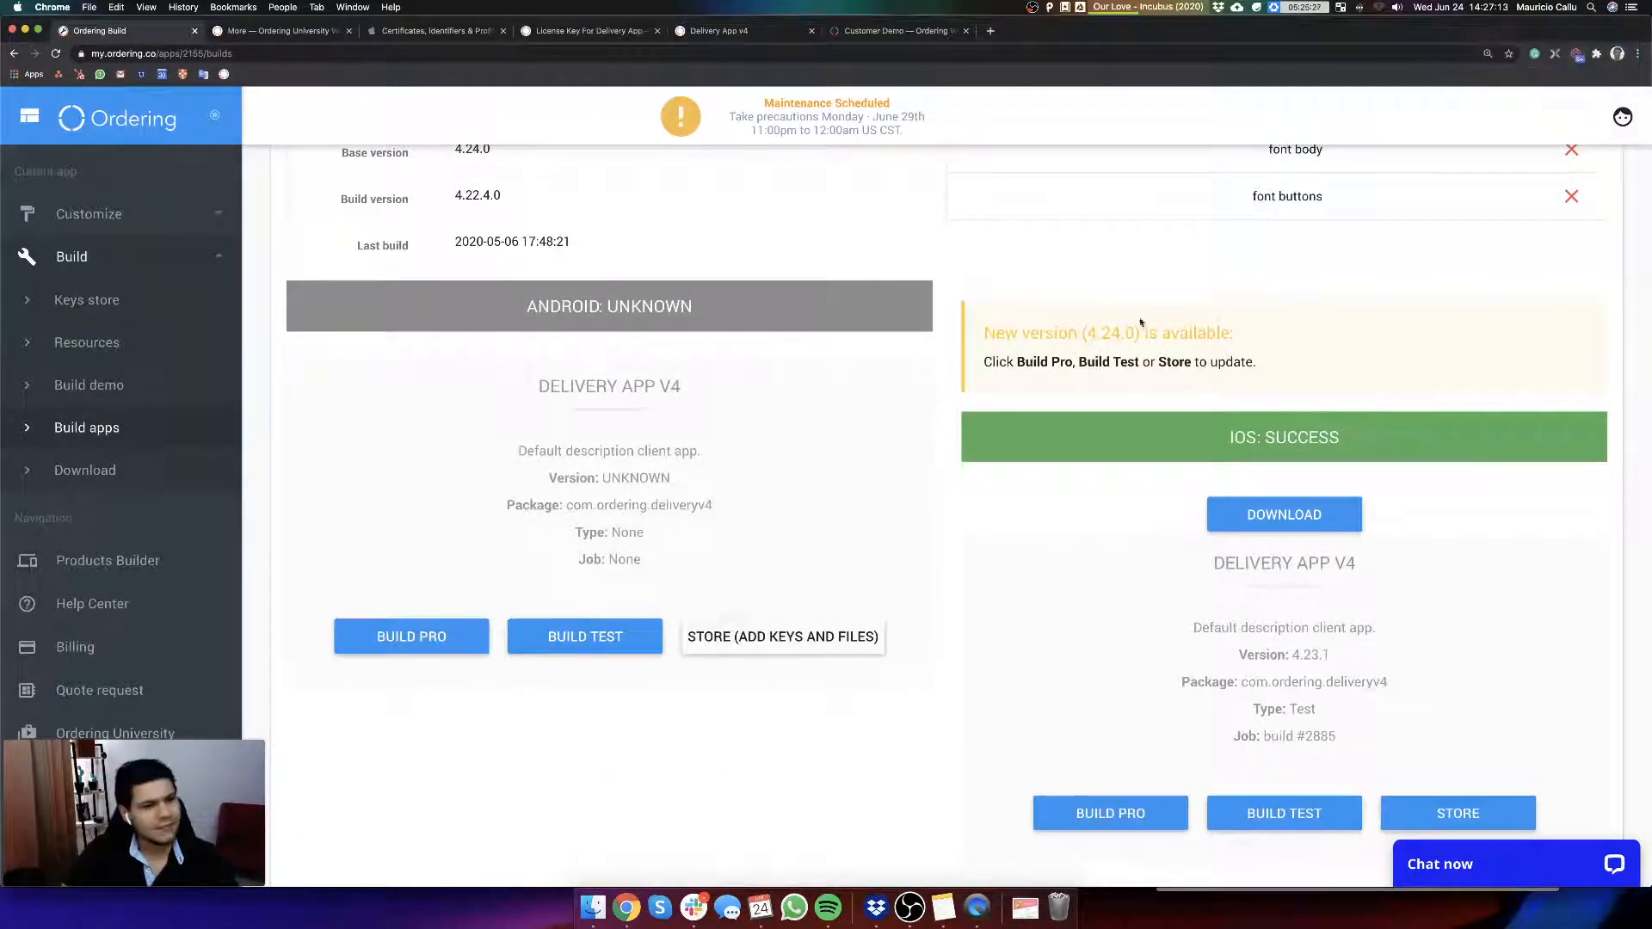
Step: Look through the open push notification, Apple identifier and license key pages, and close the Delivery App v4 demo page
click(294, 38)
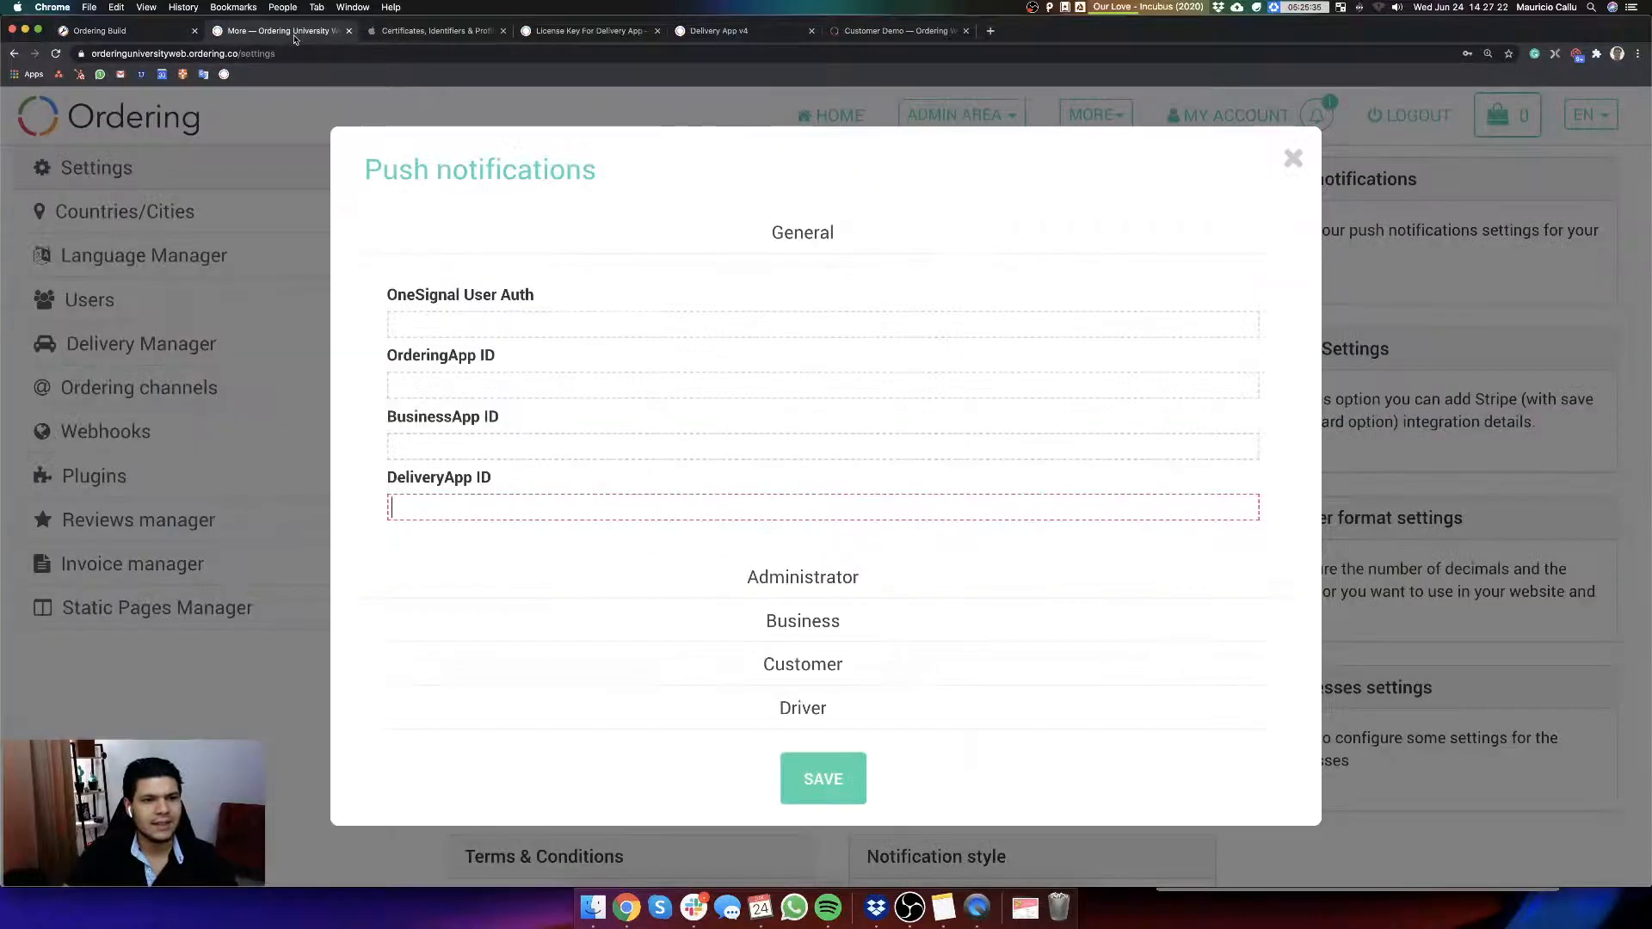
click(432, 41)
click(560, 40)
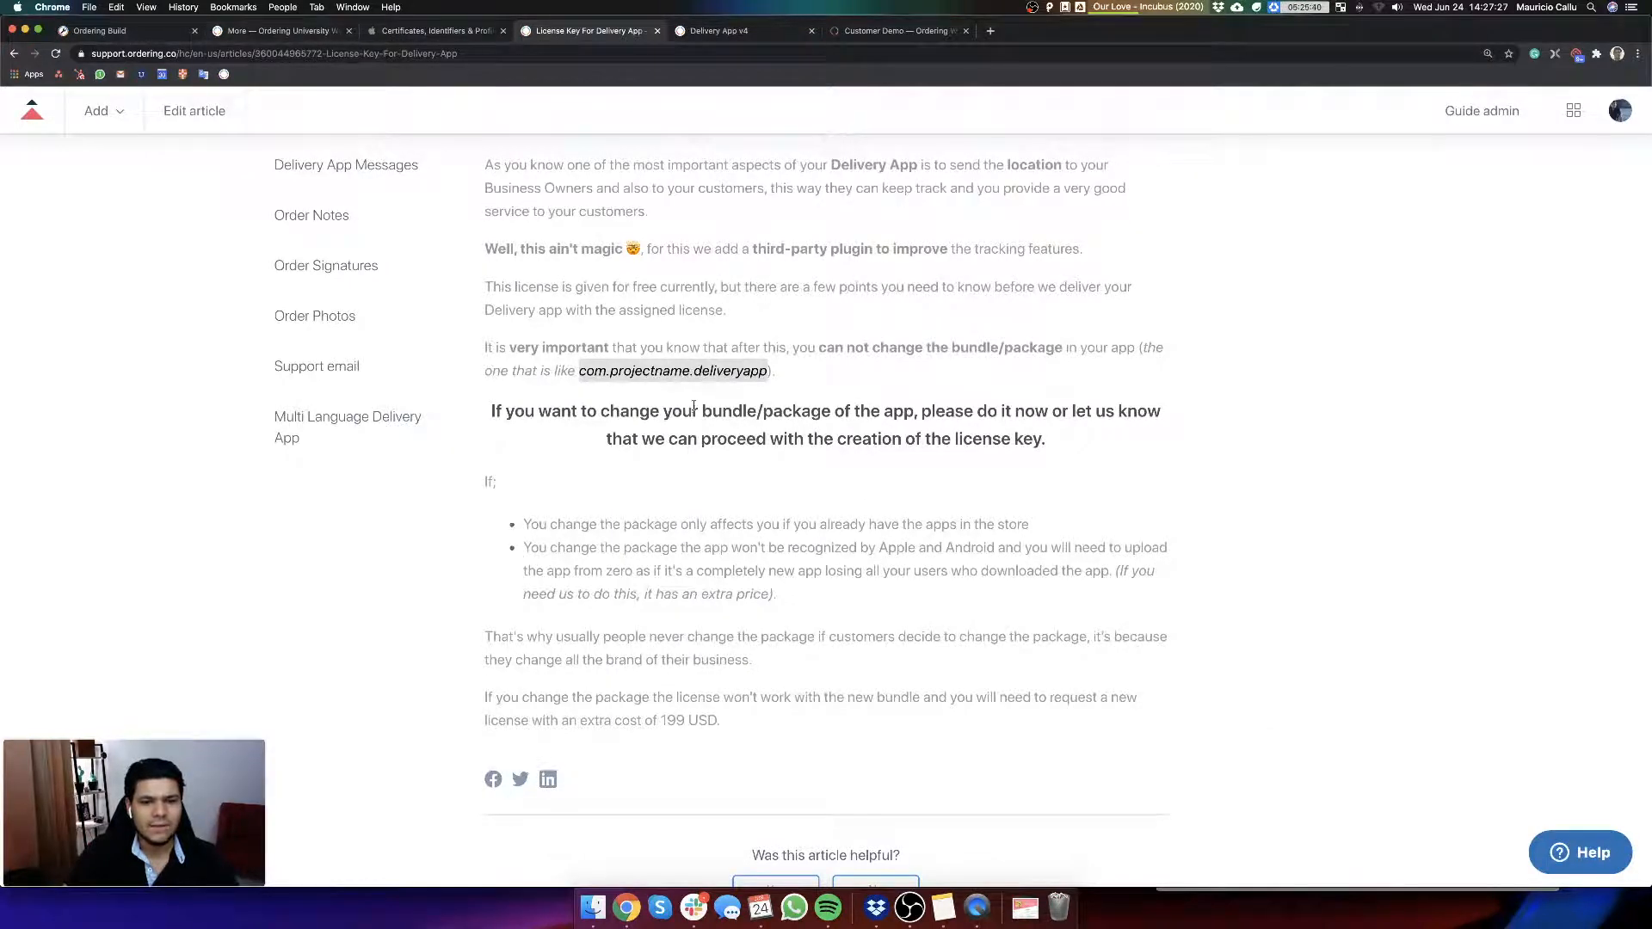
scroll(691, 407, up, 5)
click(742, 31)
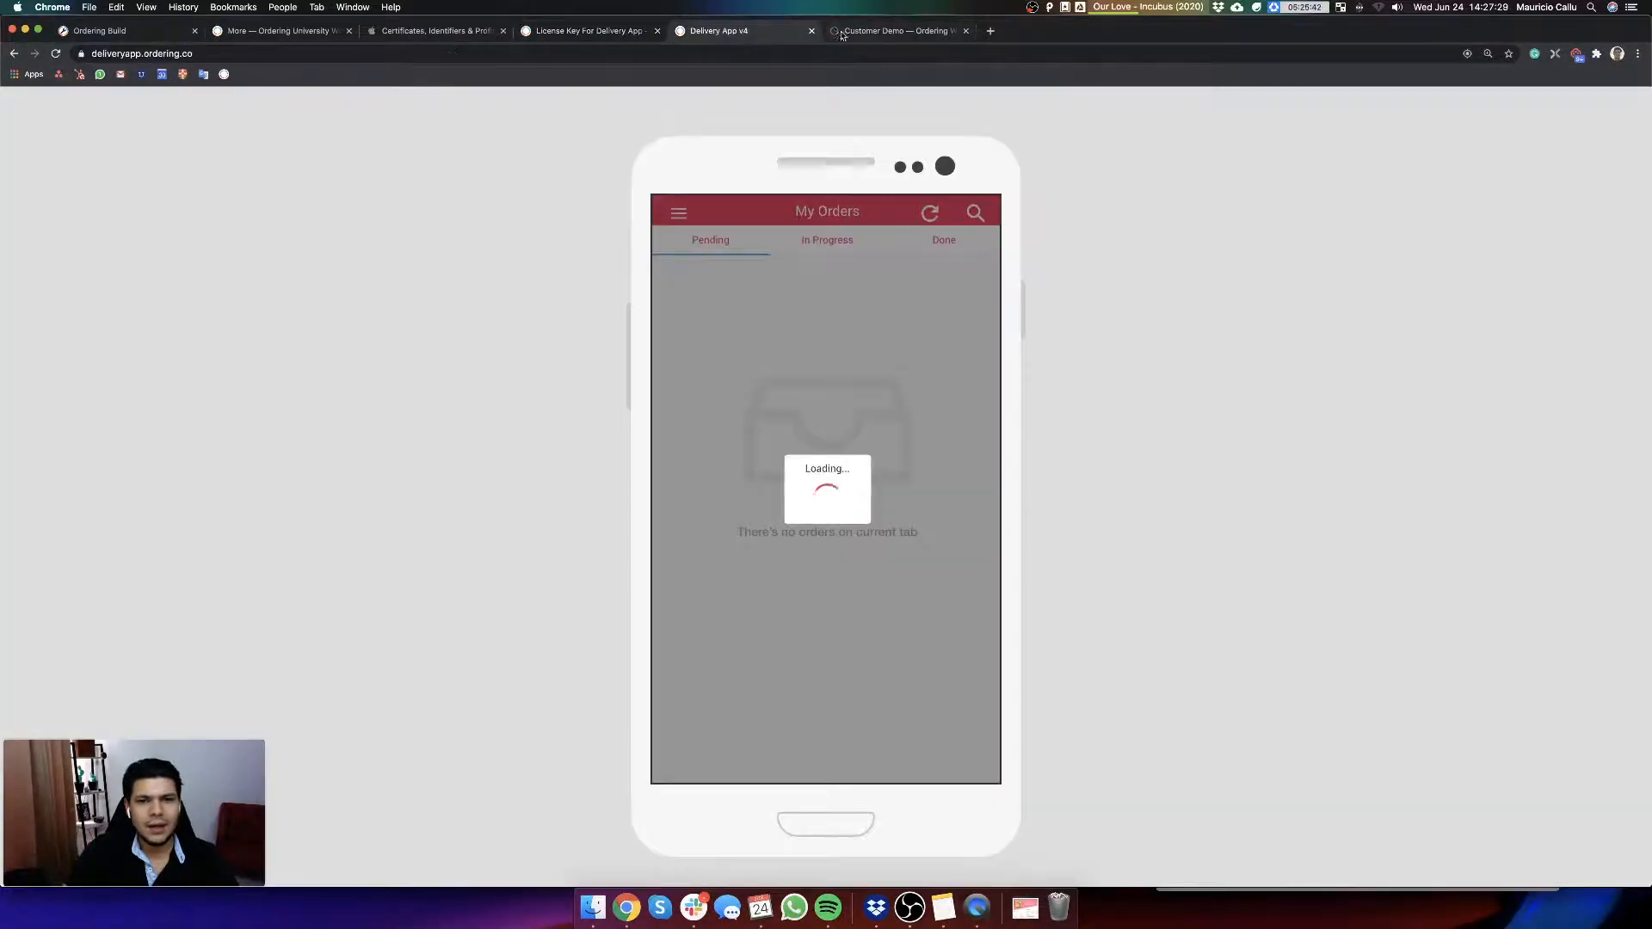
click(811, 31)
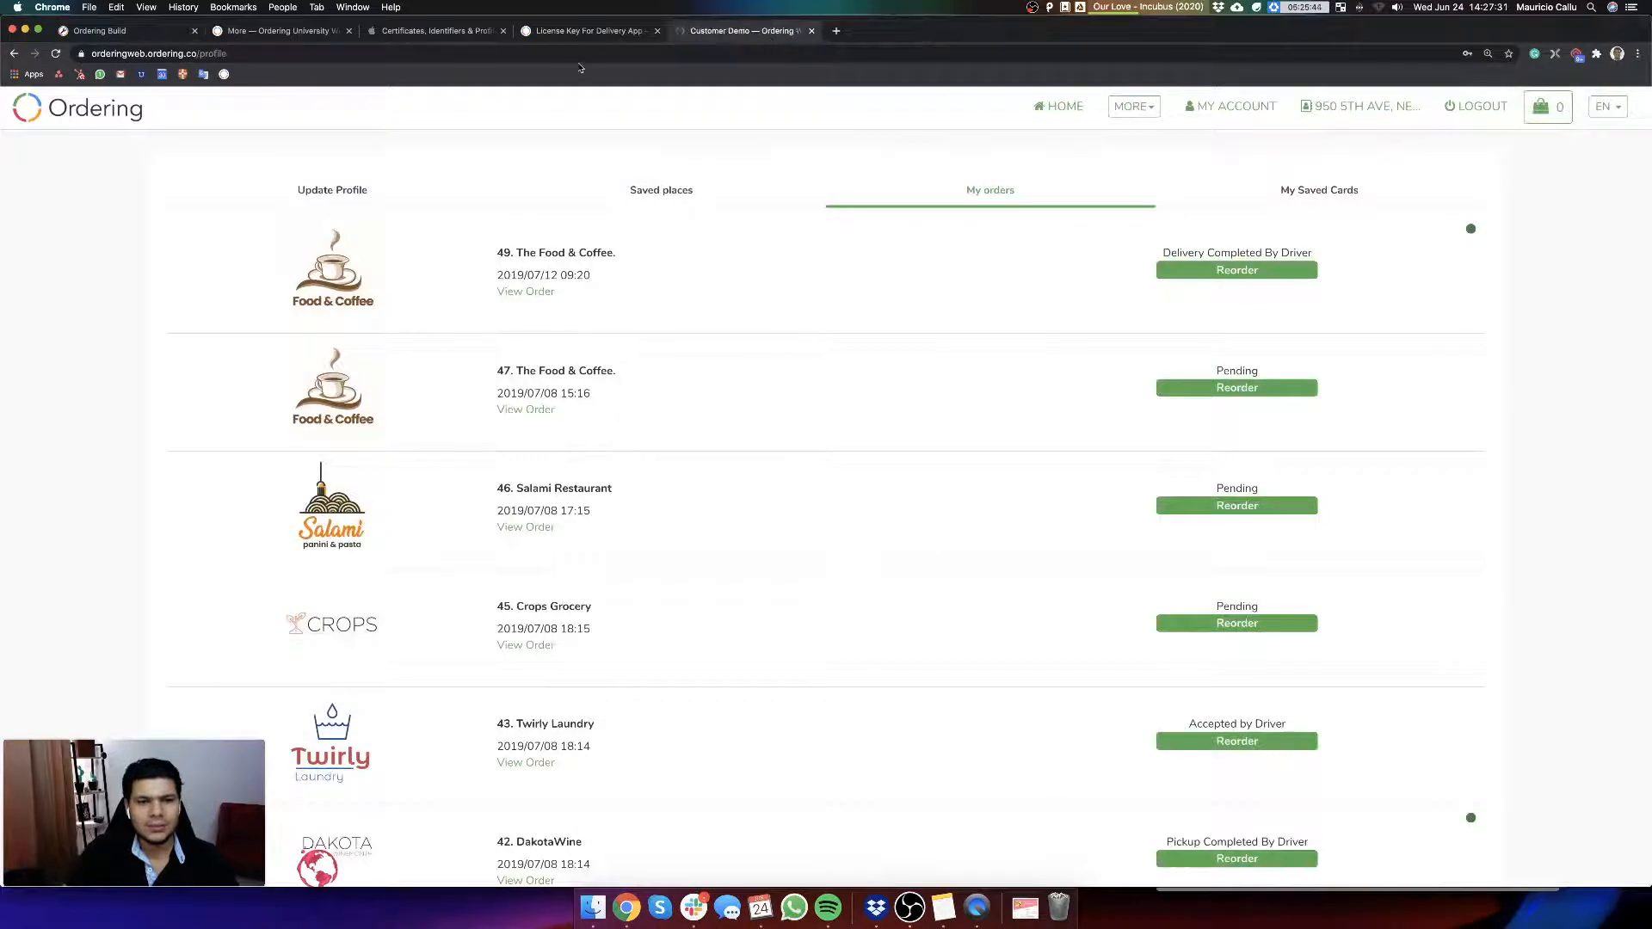
Step: Load itunesconnect.apple.com in place of the Apple Certificates, Identifiers & Profiles page and open My Apps
click(416, 31)
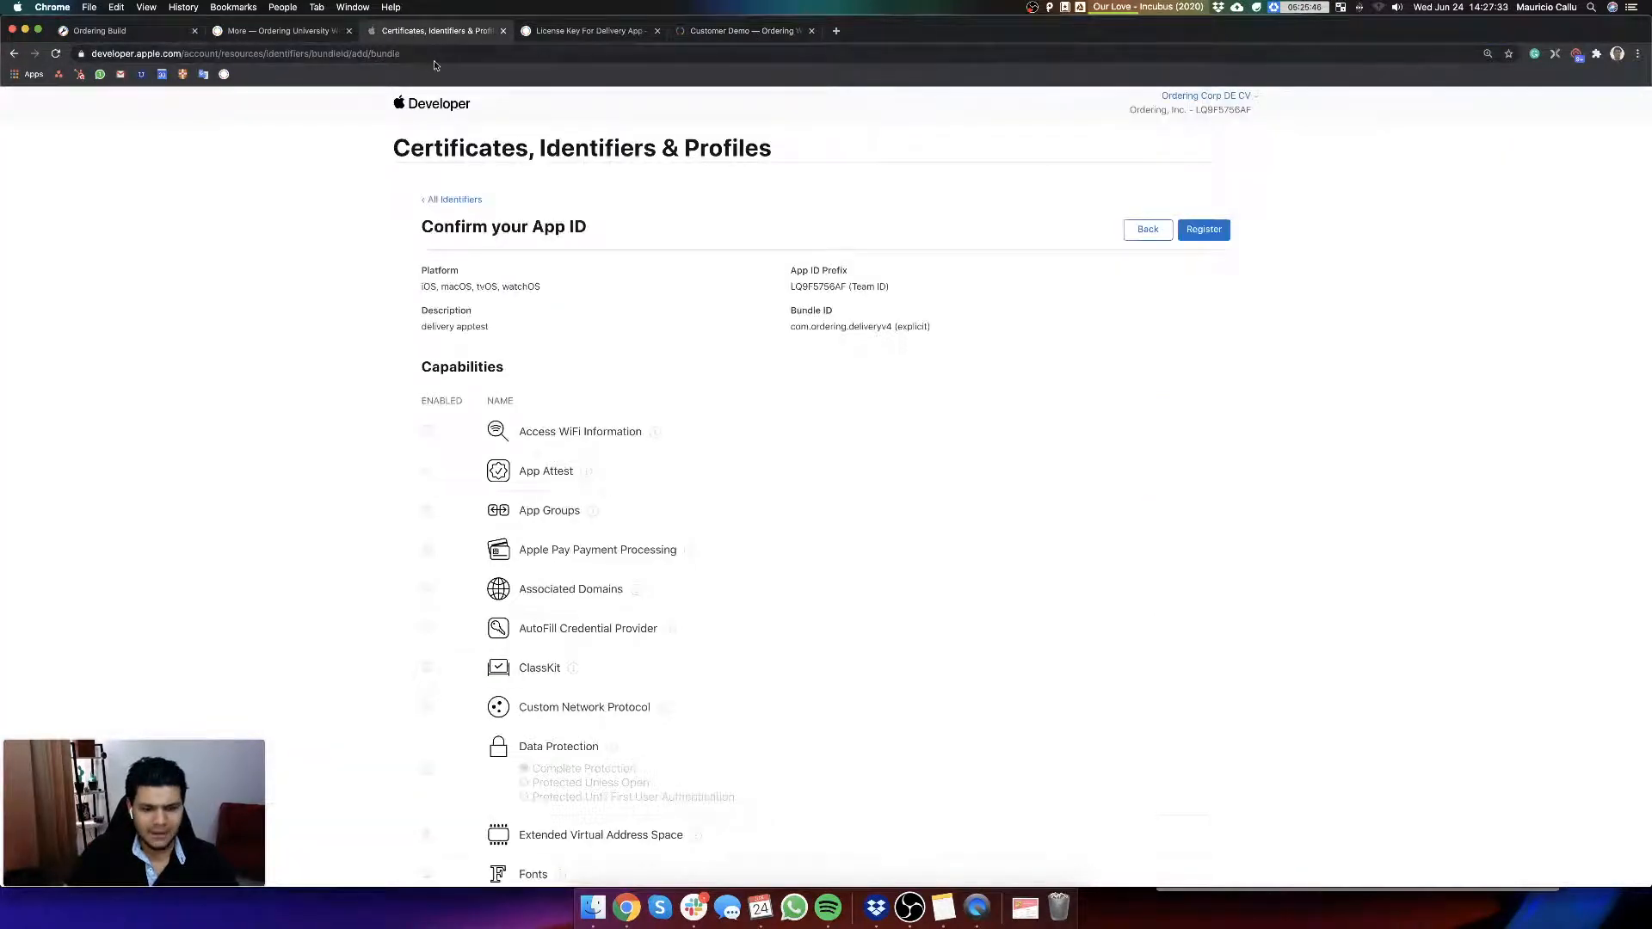
click(435, 53)
text(itunes)
key(Return)
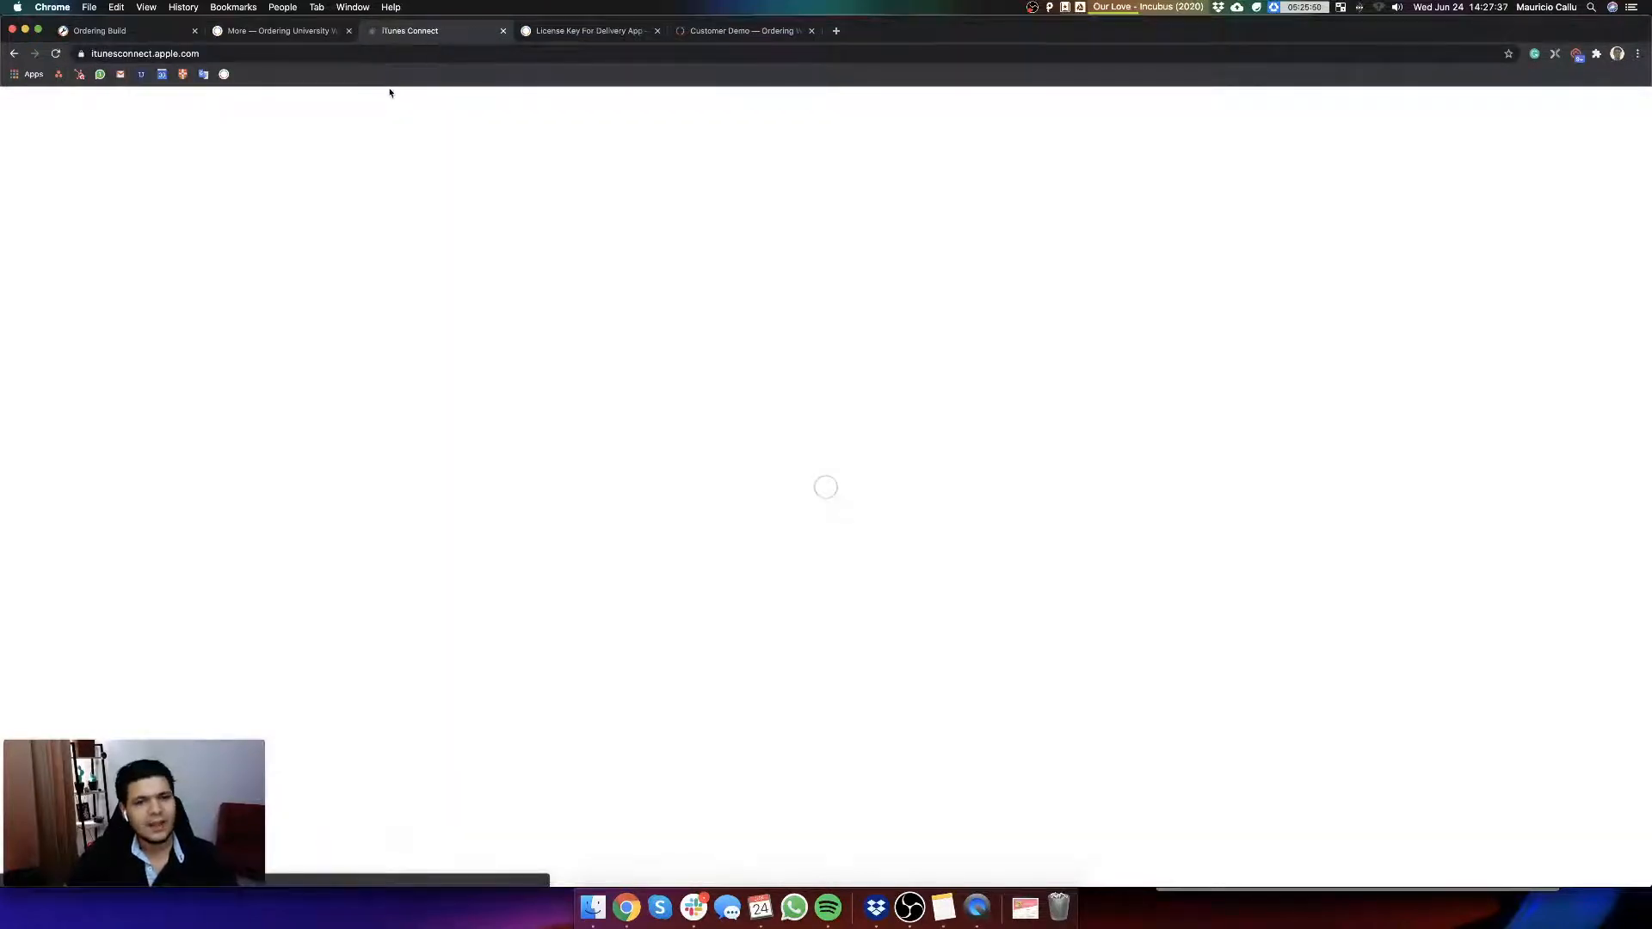
key(super+plus)
key(super+plus)
key(super+plus)
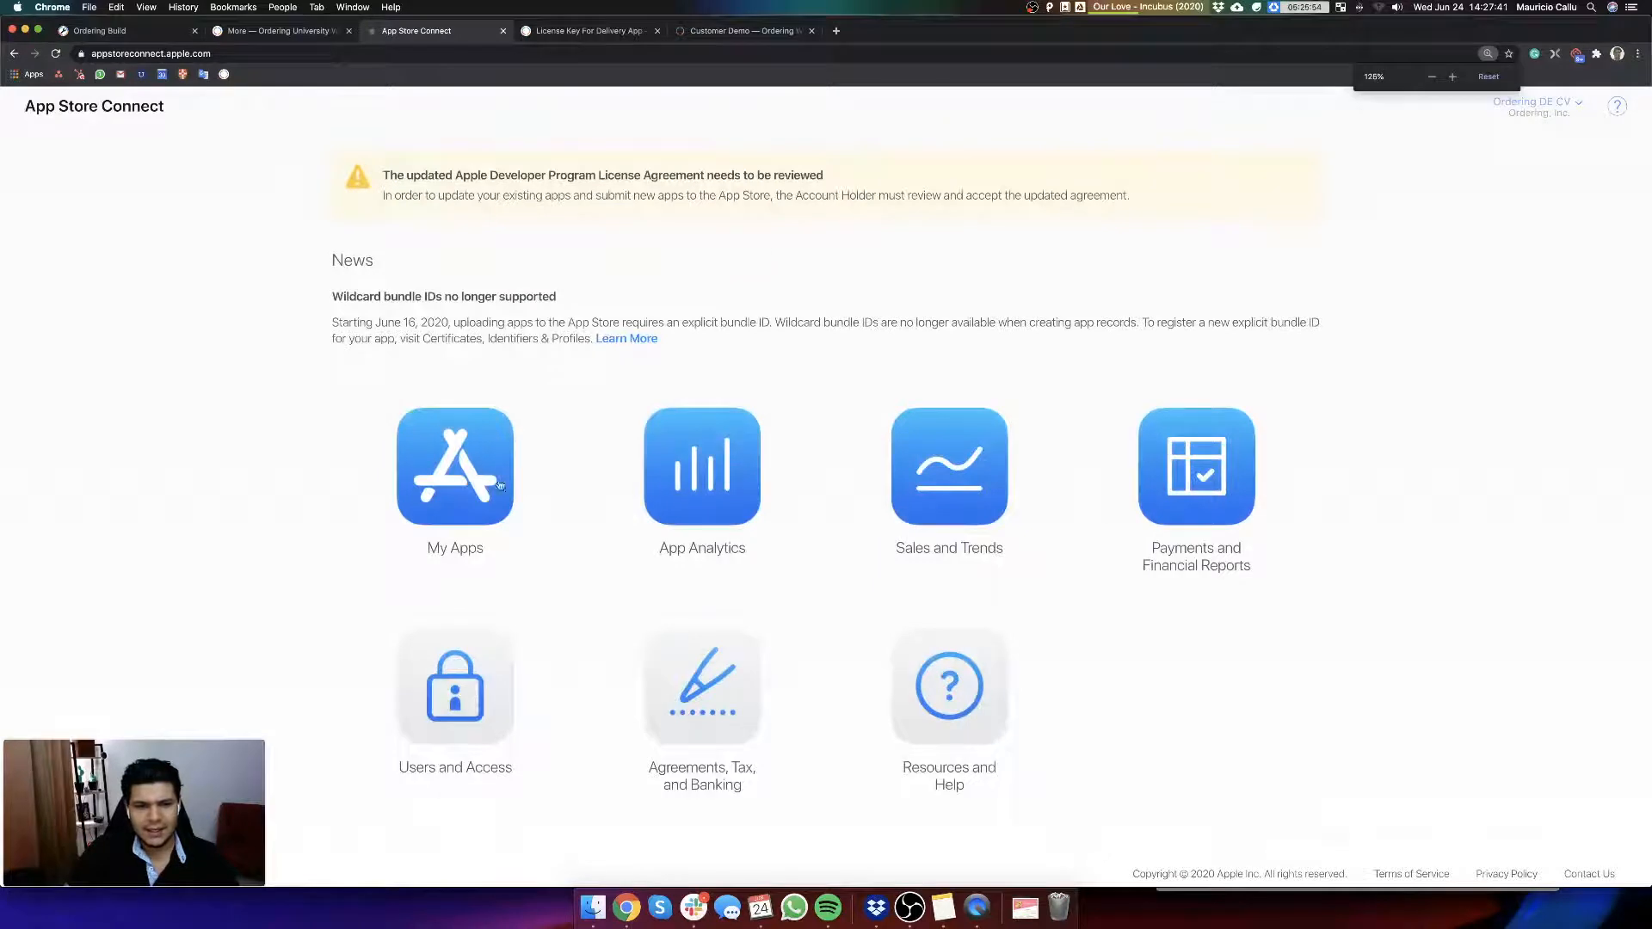
click(465, 454)
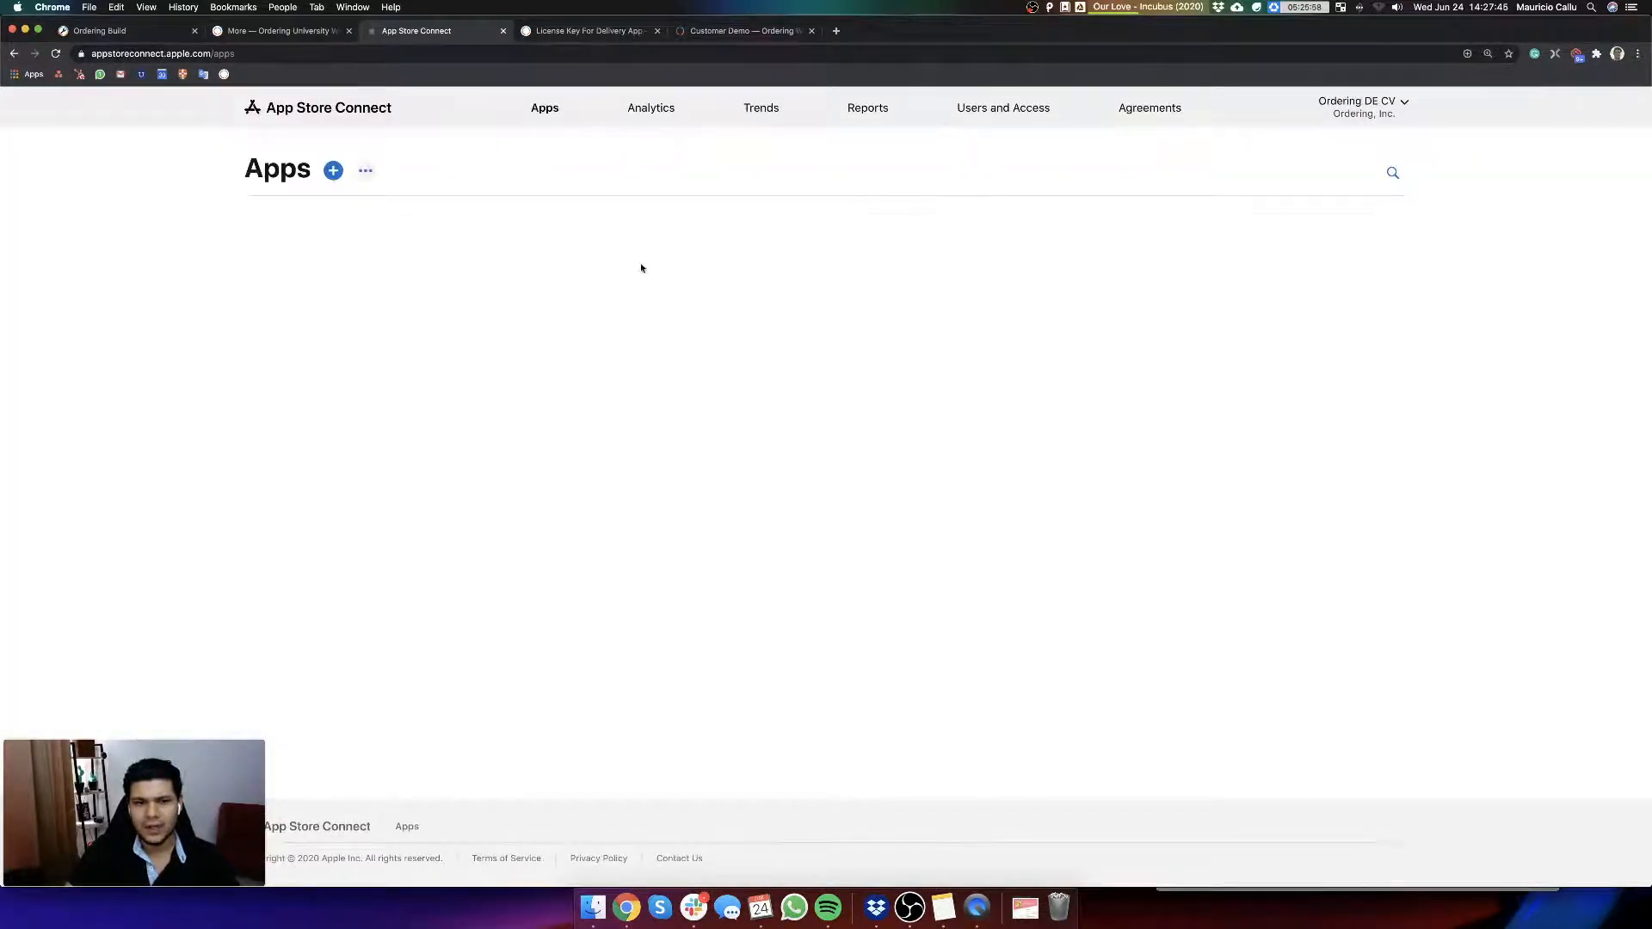
Step: Open Delivery App v4 from the App Store Connect apps and review its App Information, including the Bundle ID
scroll(830, 476, down, 5)
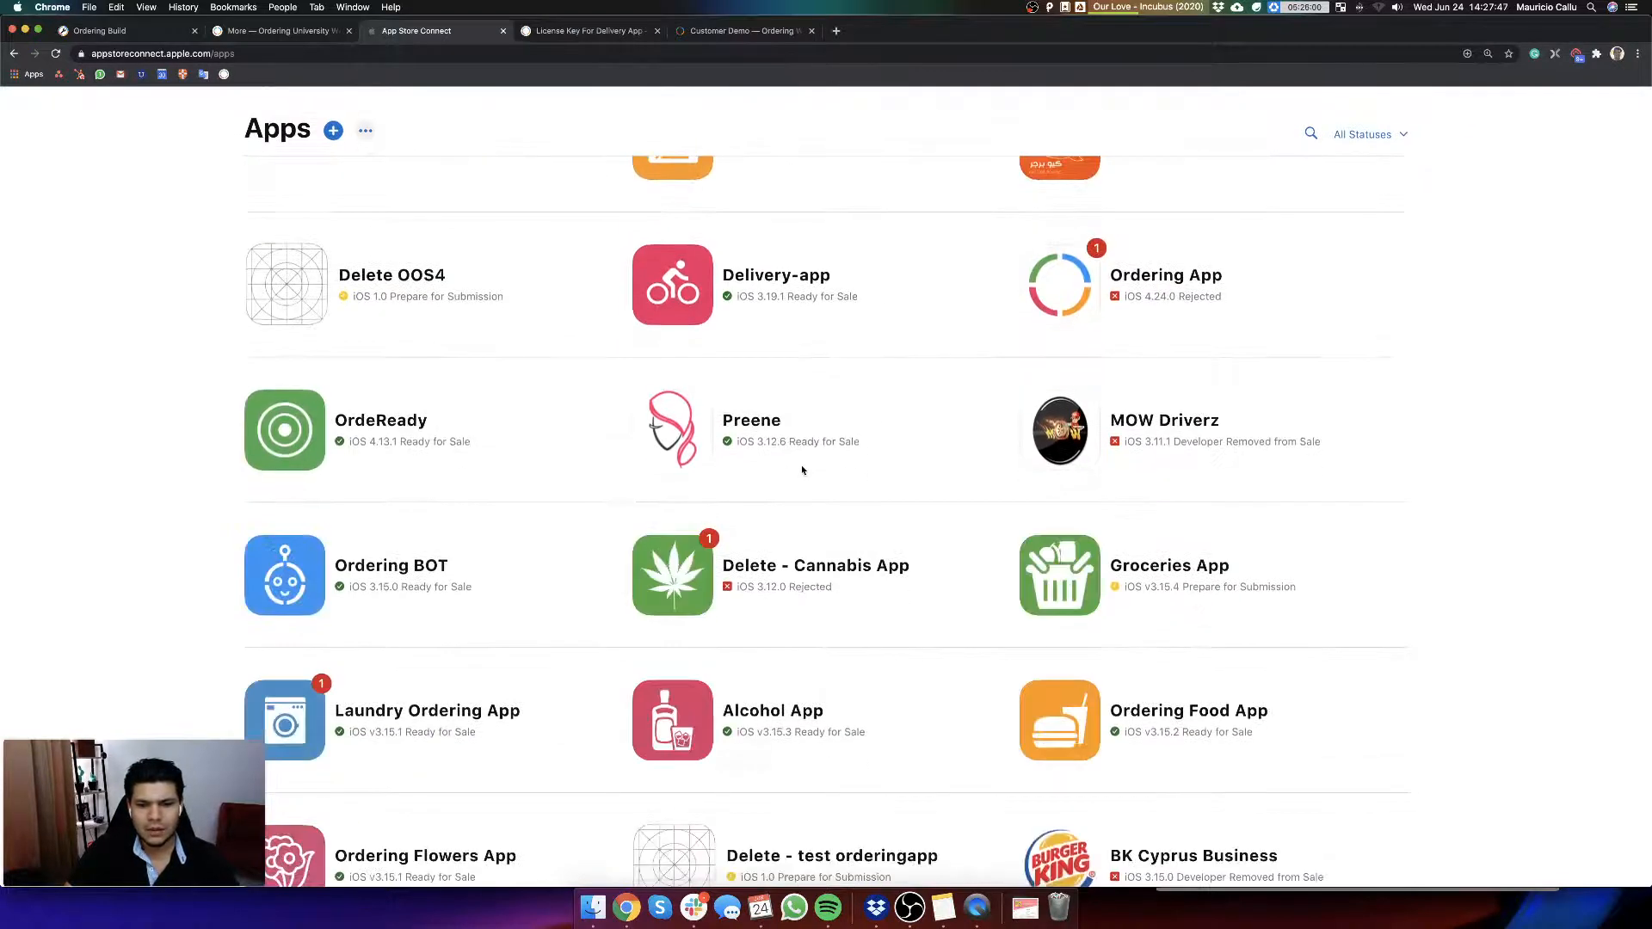
scroll(802, 469, down, 10)
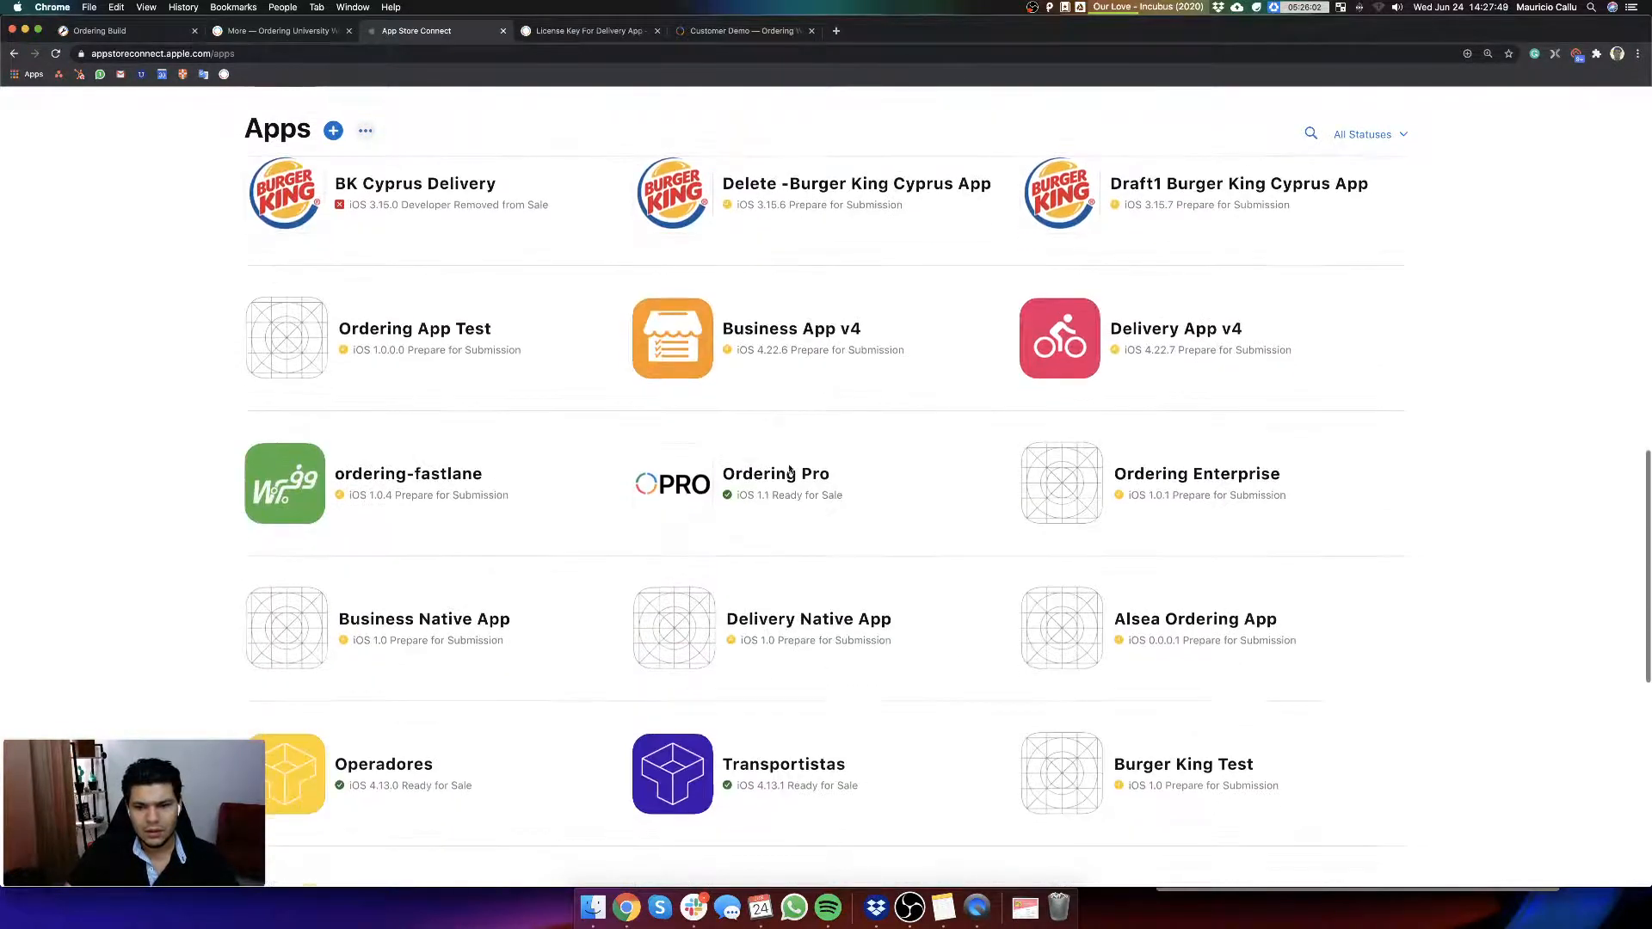
click(1063, 349)
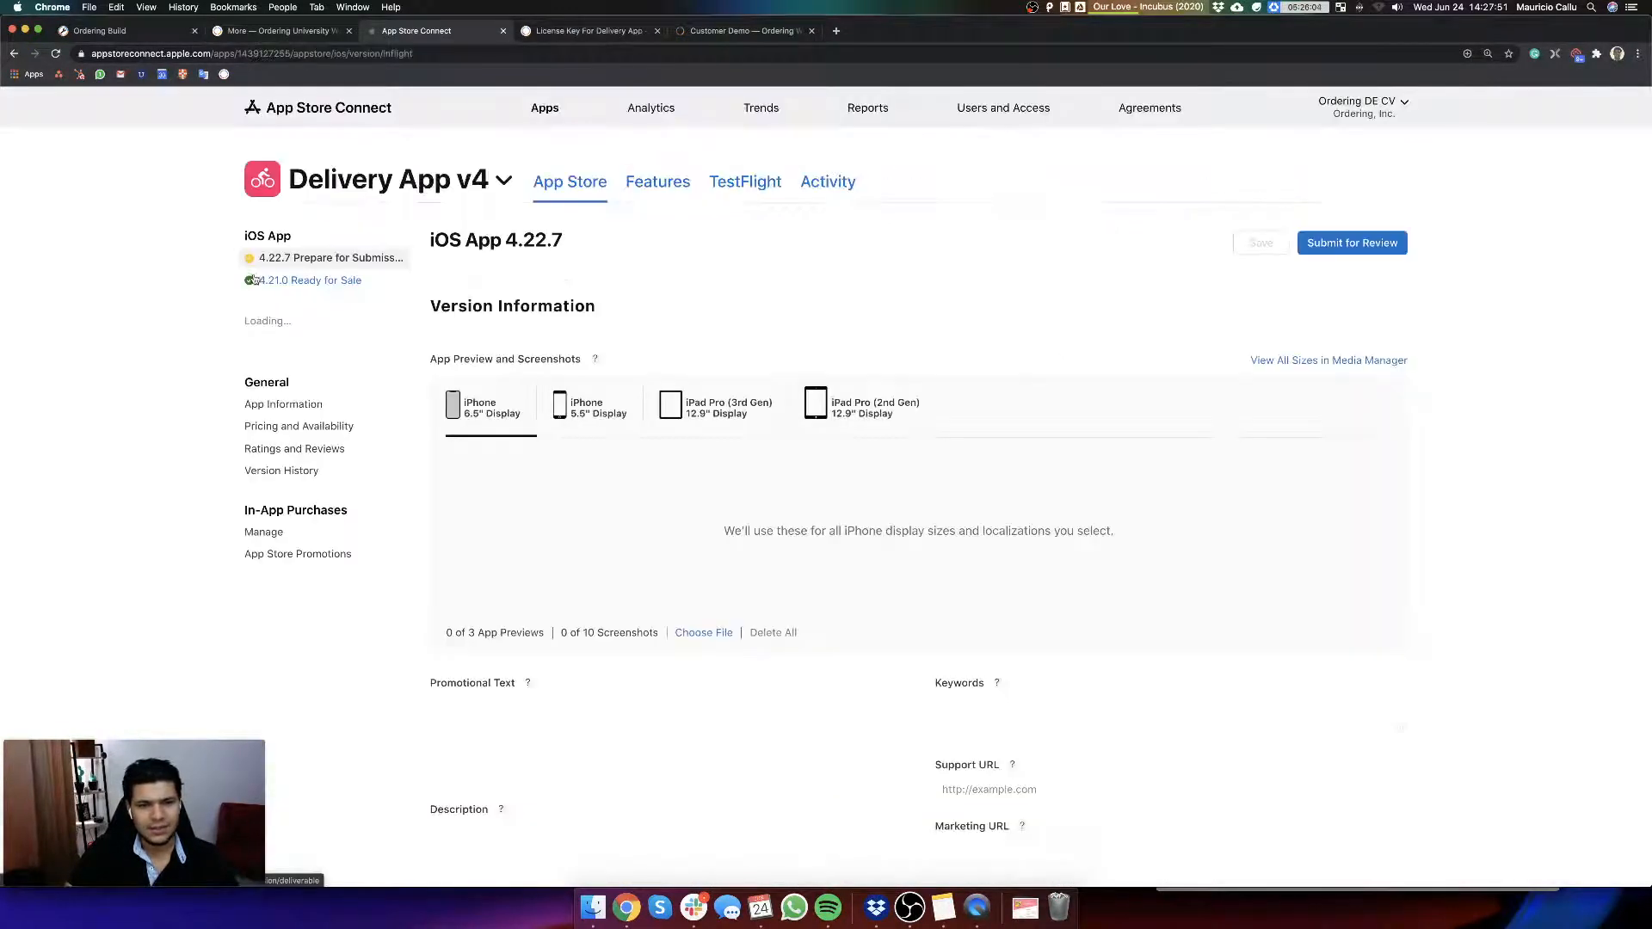
click(292, 406)
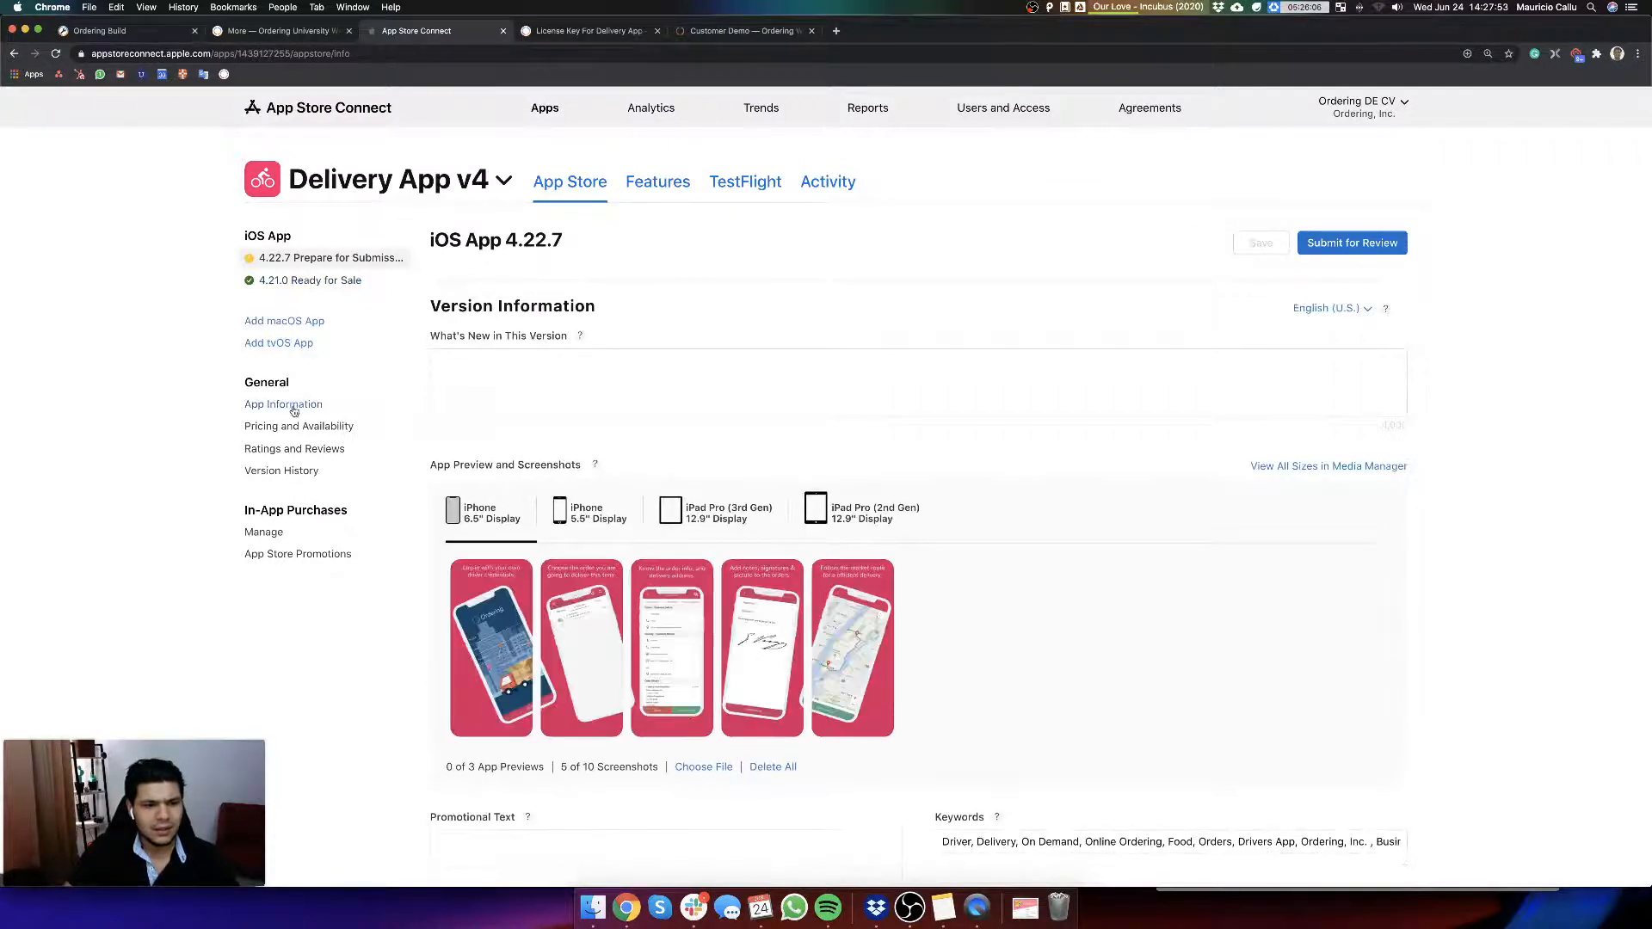
scroll(779, 392, down, 2)
scroll(779, 393, up, 2)
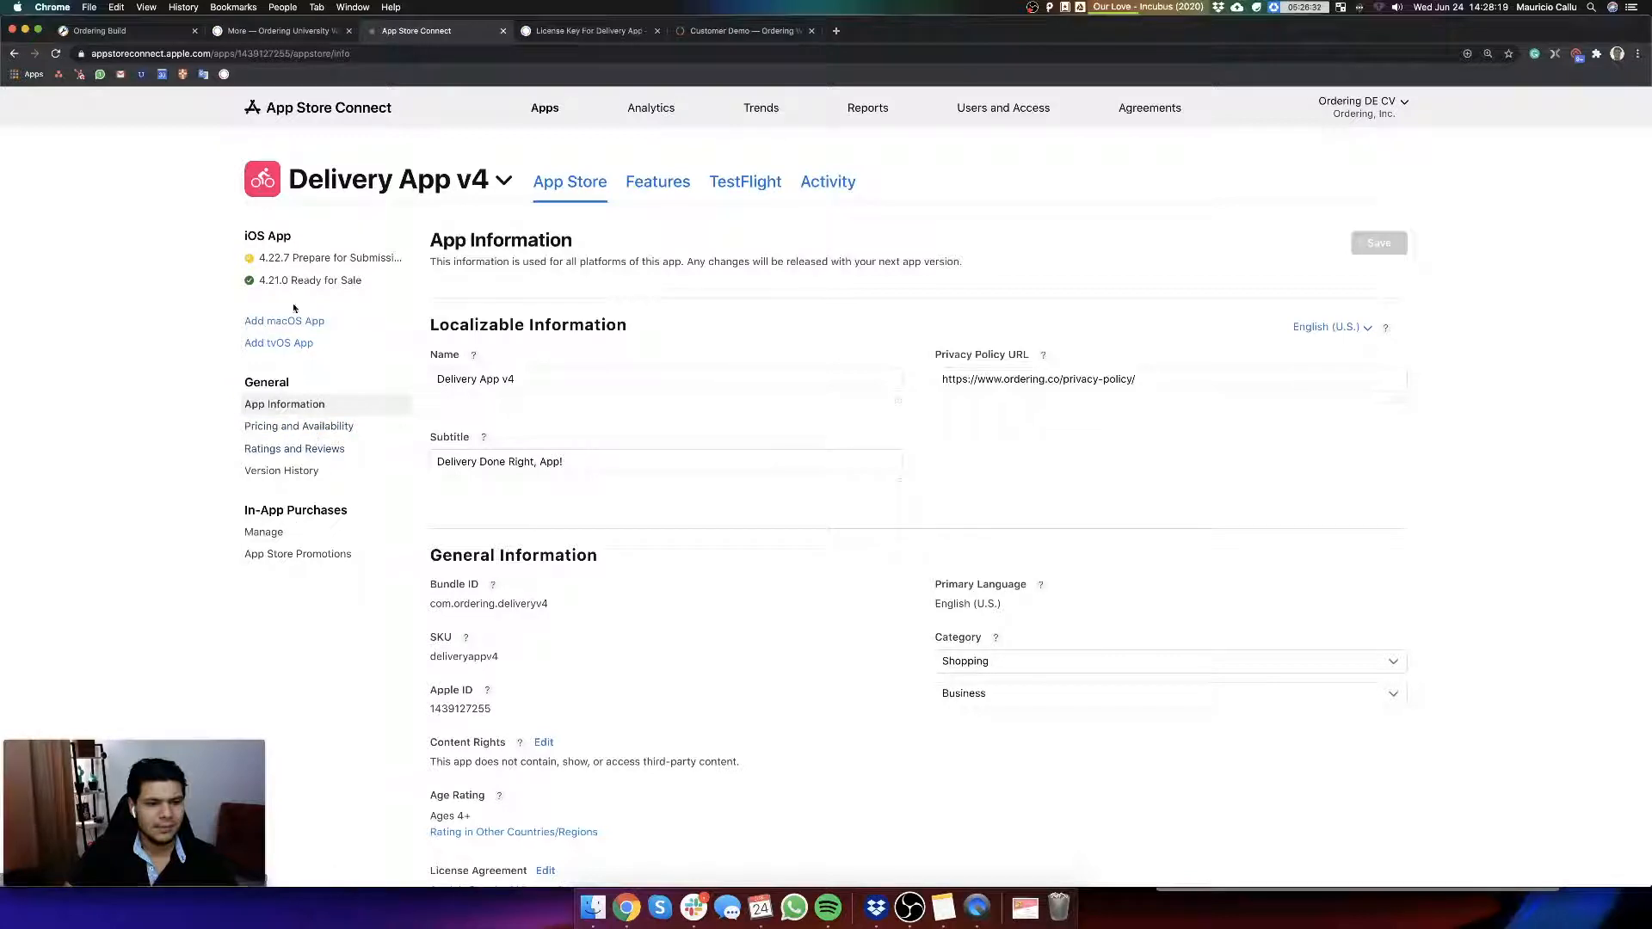
Step: Look over the iOS 4.21.0 Ready for Sale version and open the app's App Information page in a separate tab
click(305, 277)
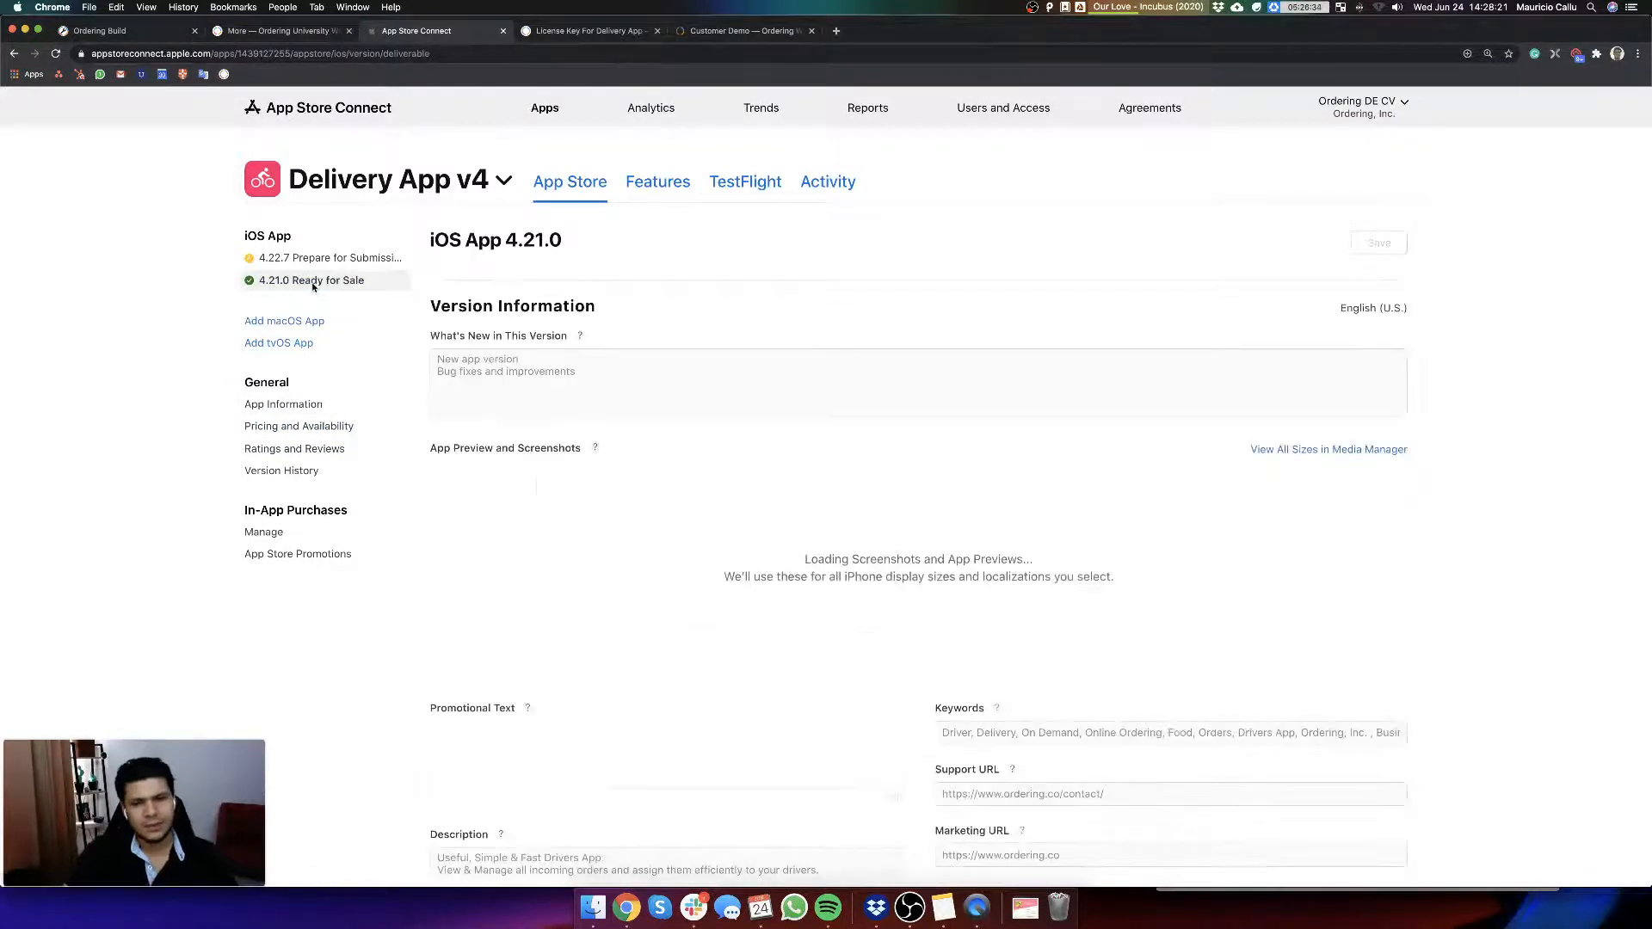
scroll(984, 555, down, 3)
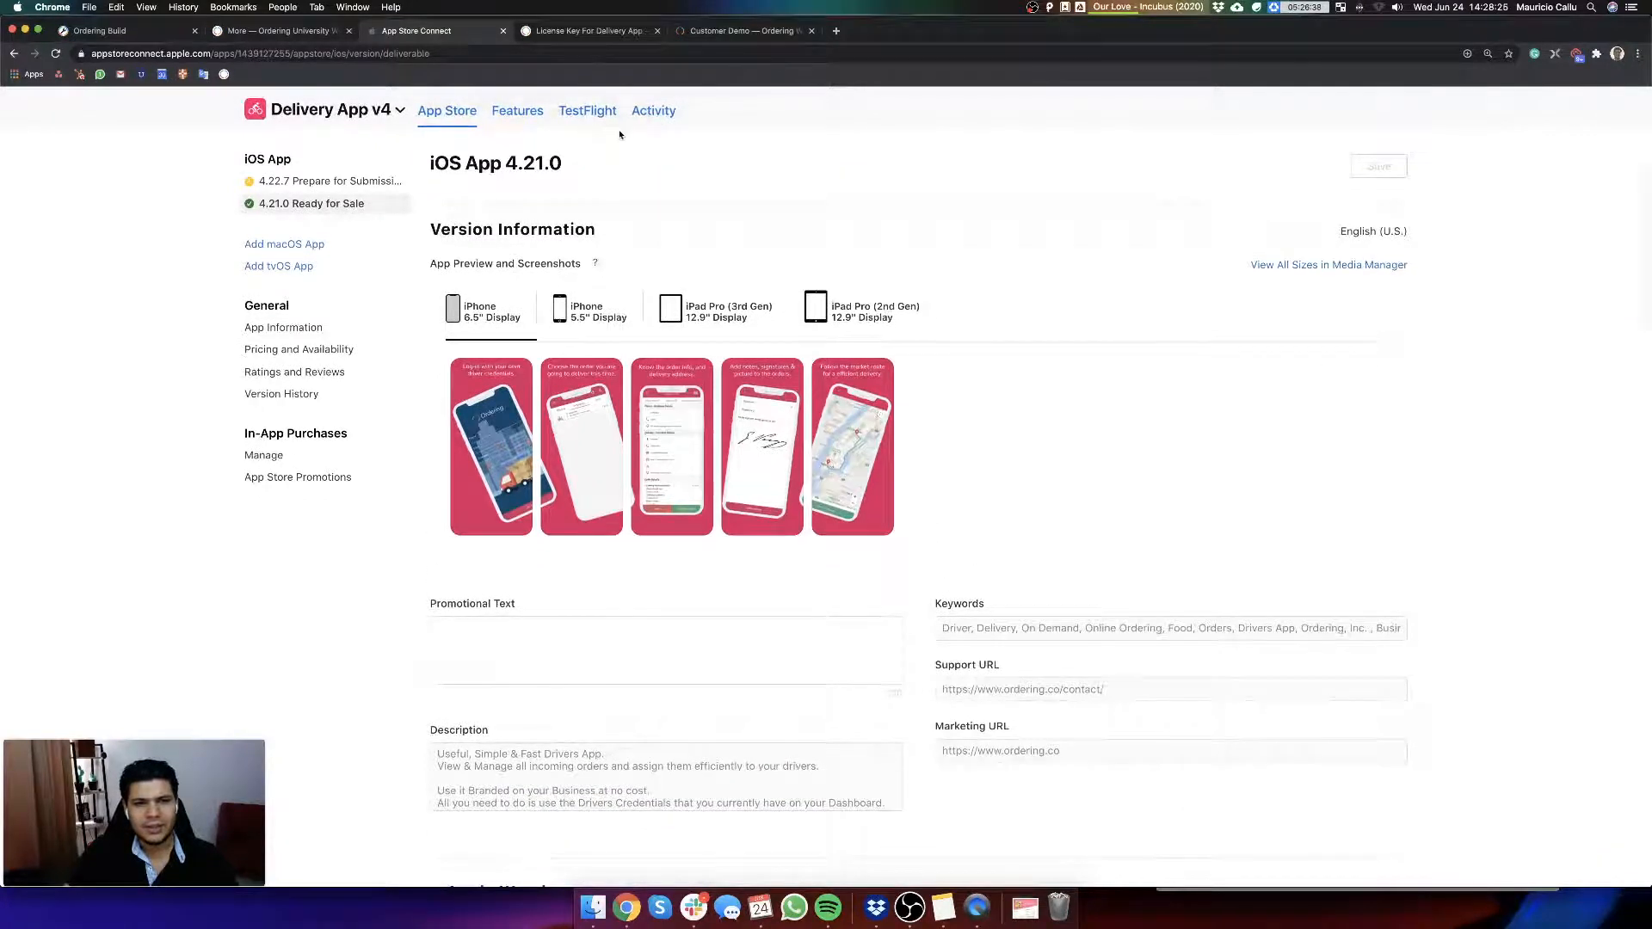
super+click(293, 329)
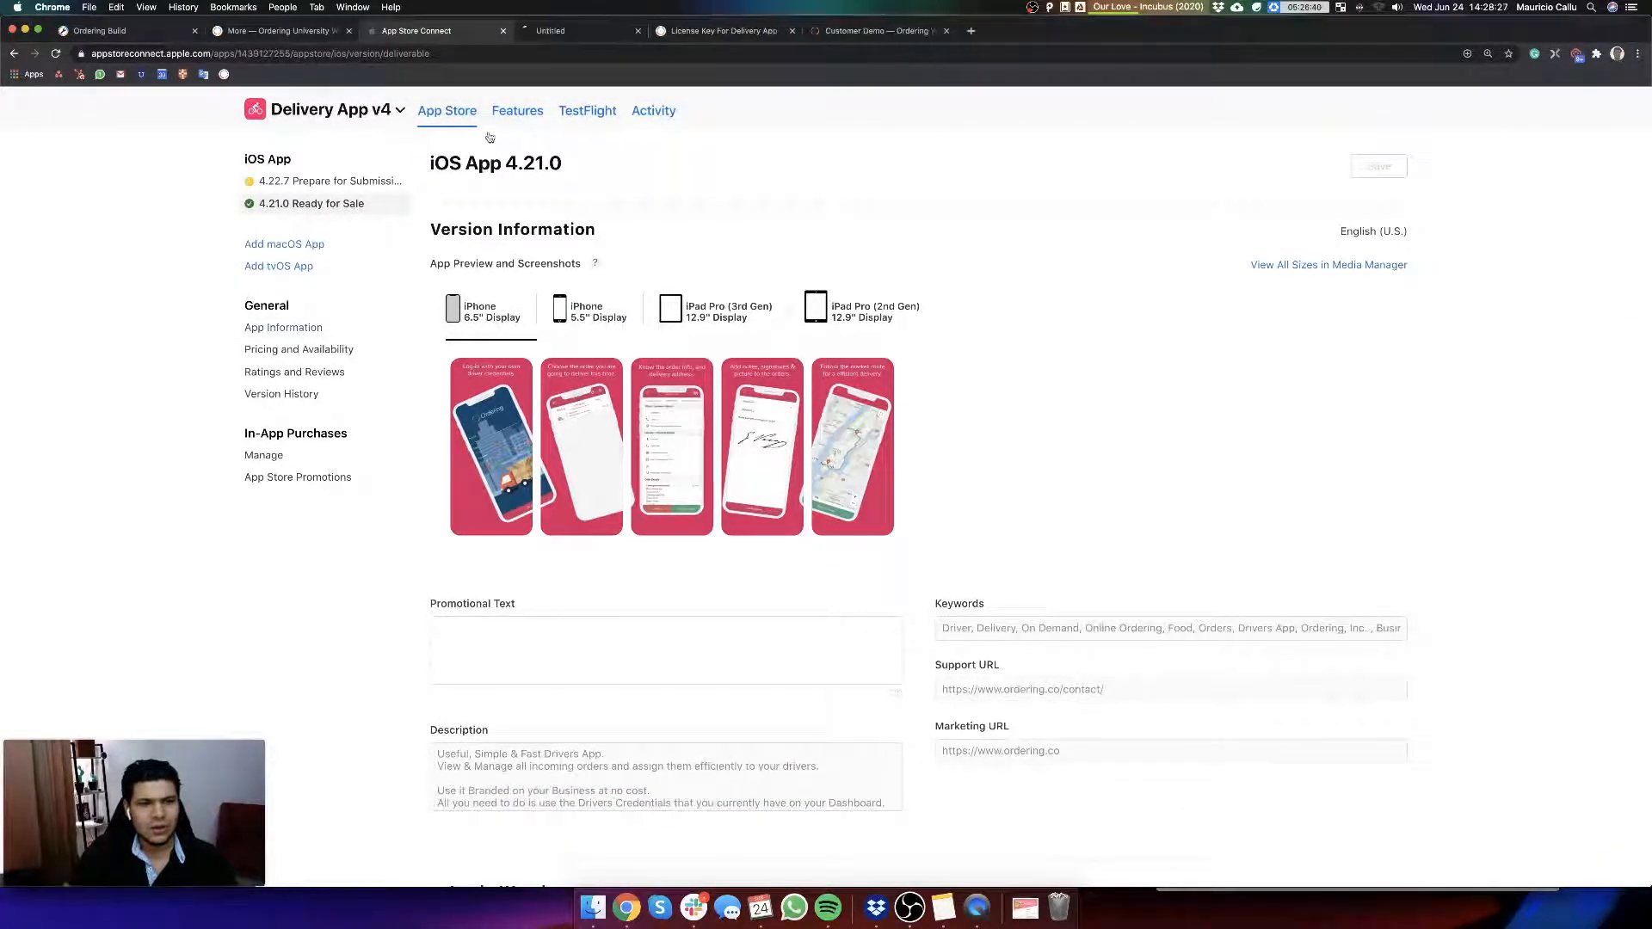
click(570, 32)
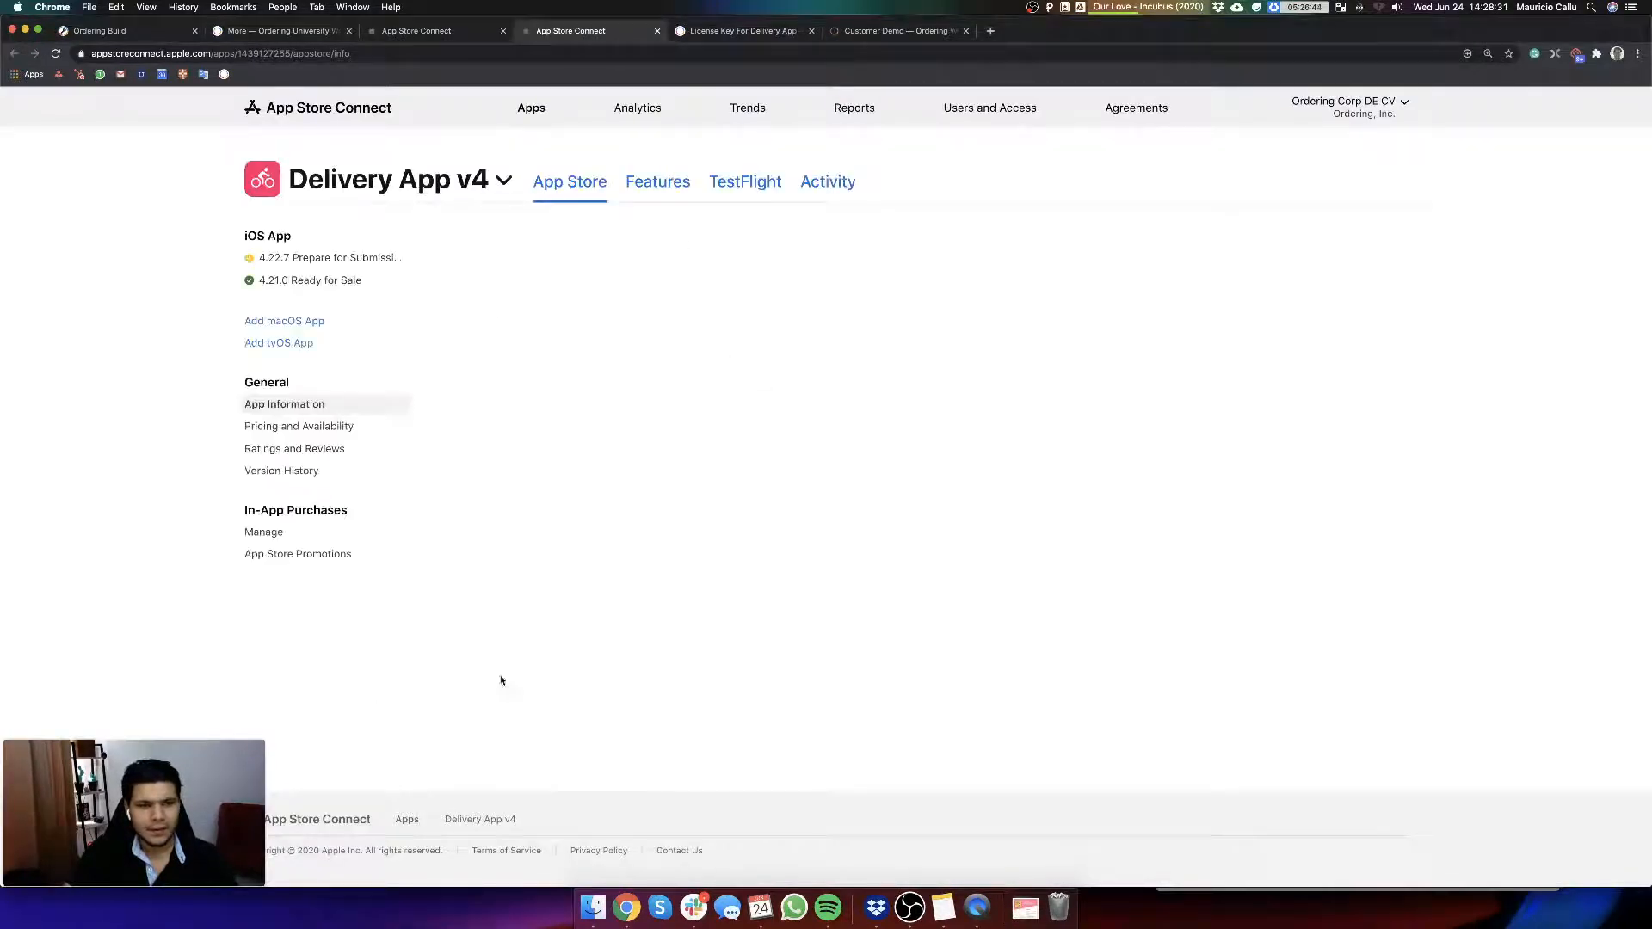
Step: Open Delivery App v4's public App Store listing from Additional Information, place its tab beside the version page's tab, and review the listing
scroll(520, 867, down, 5)
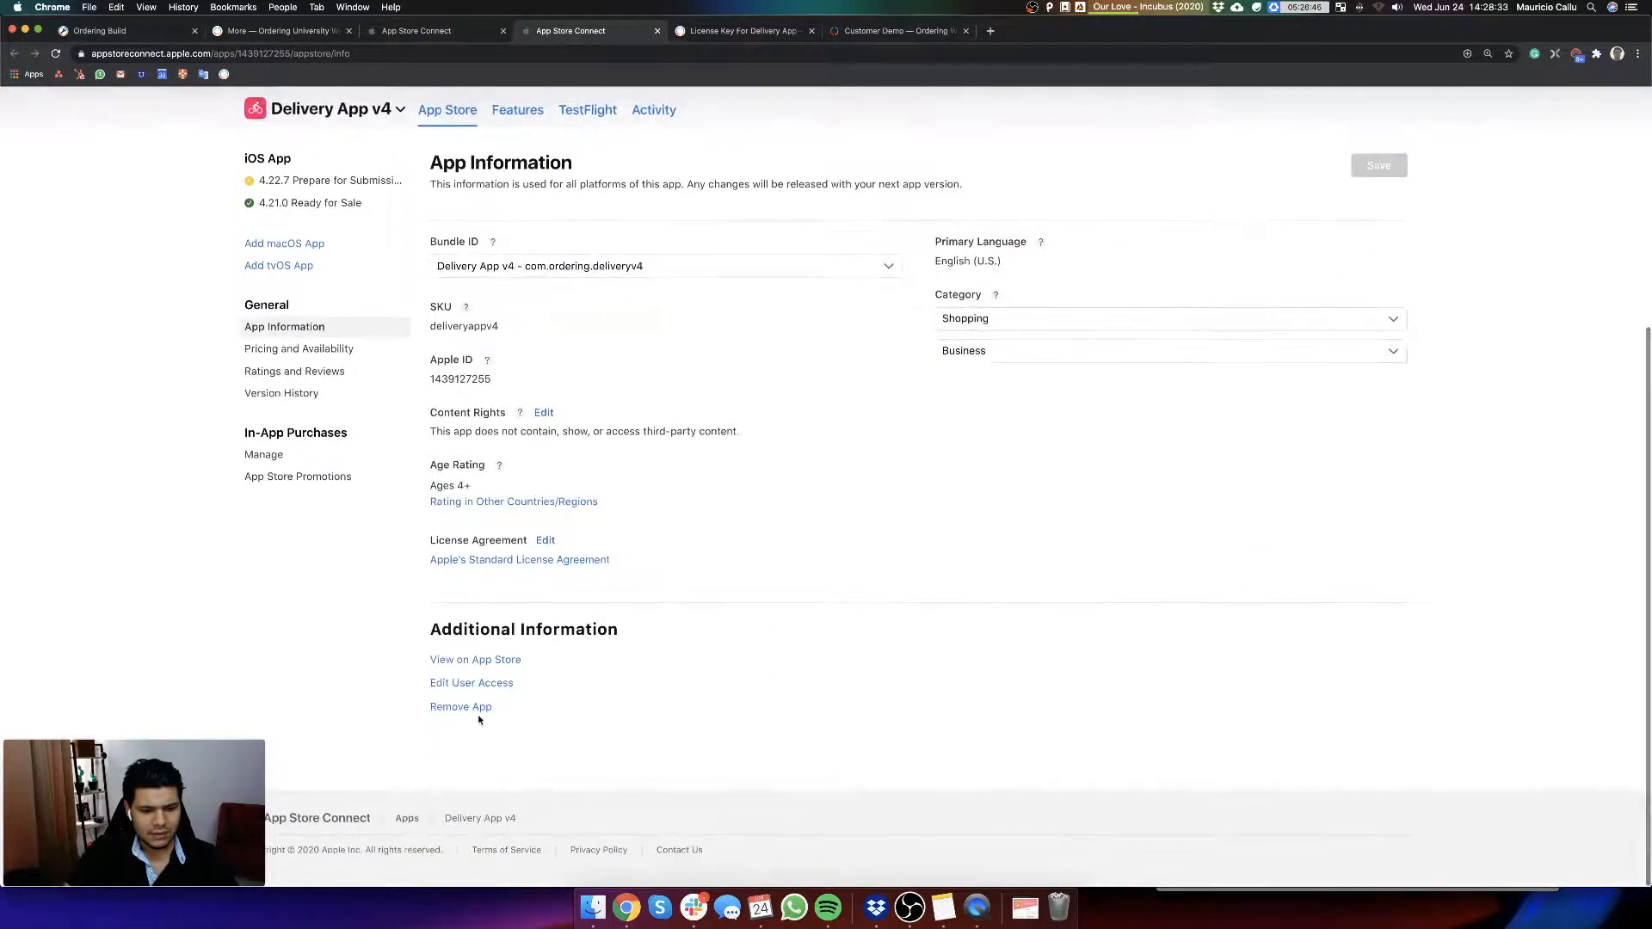
click(468, 666)
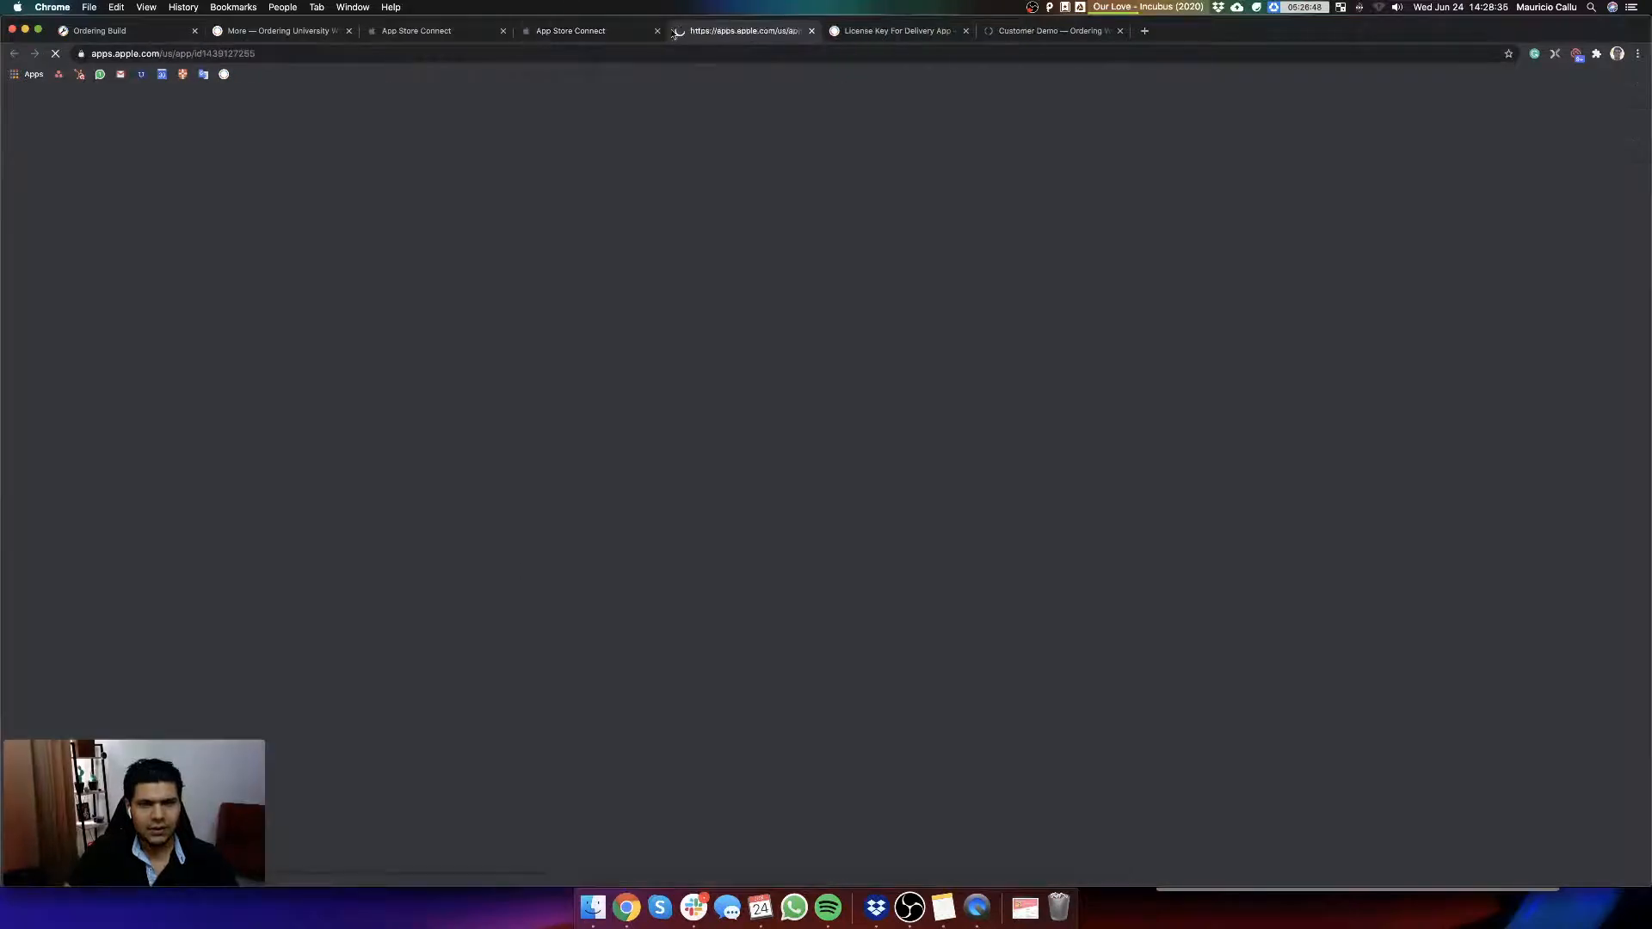
drag(704, 35, 550, 33)
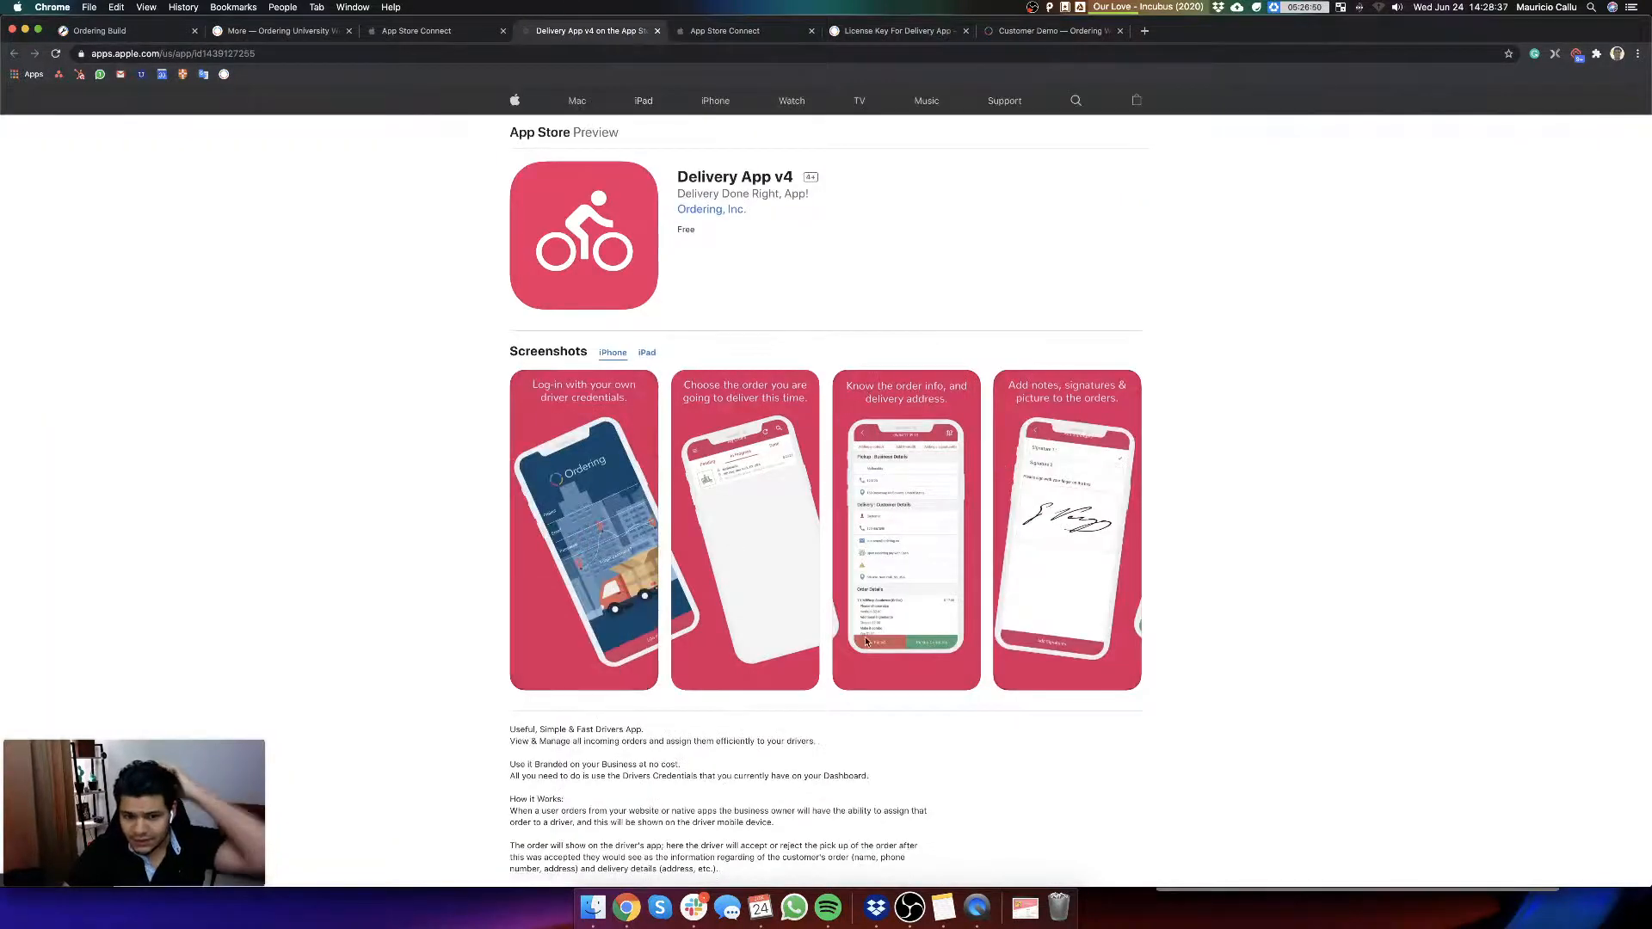
scroll(865, 642, down, 3)
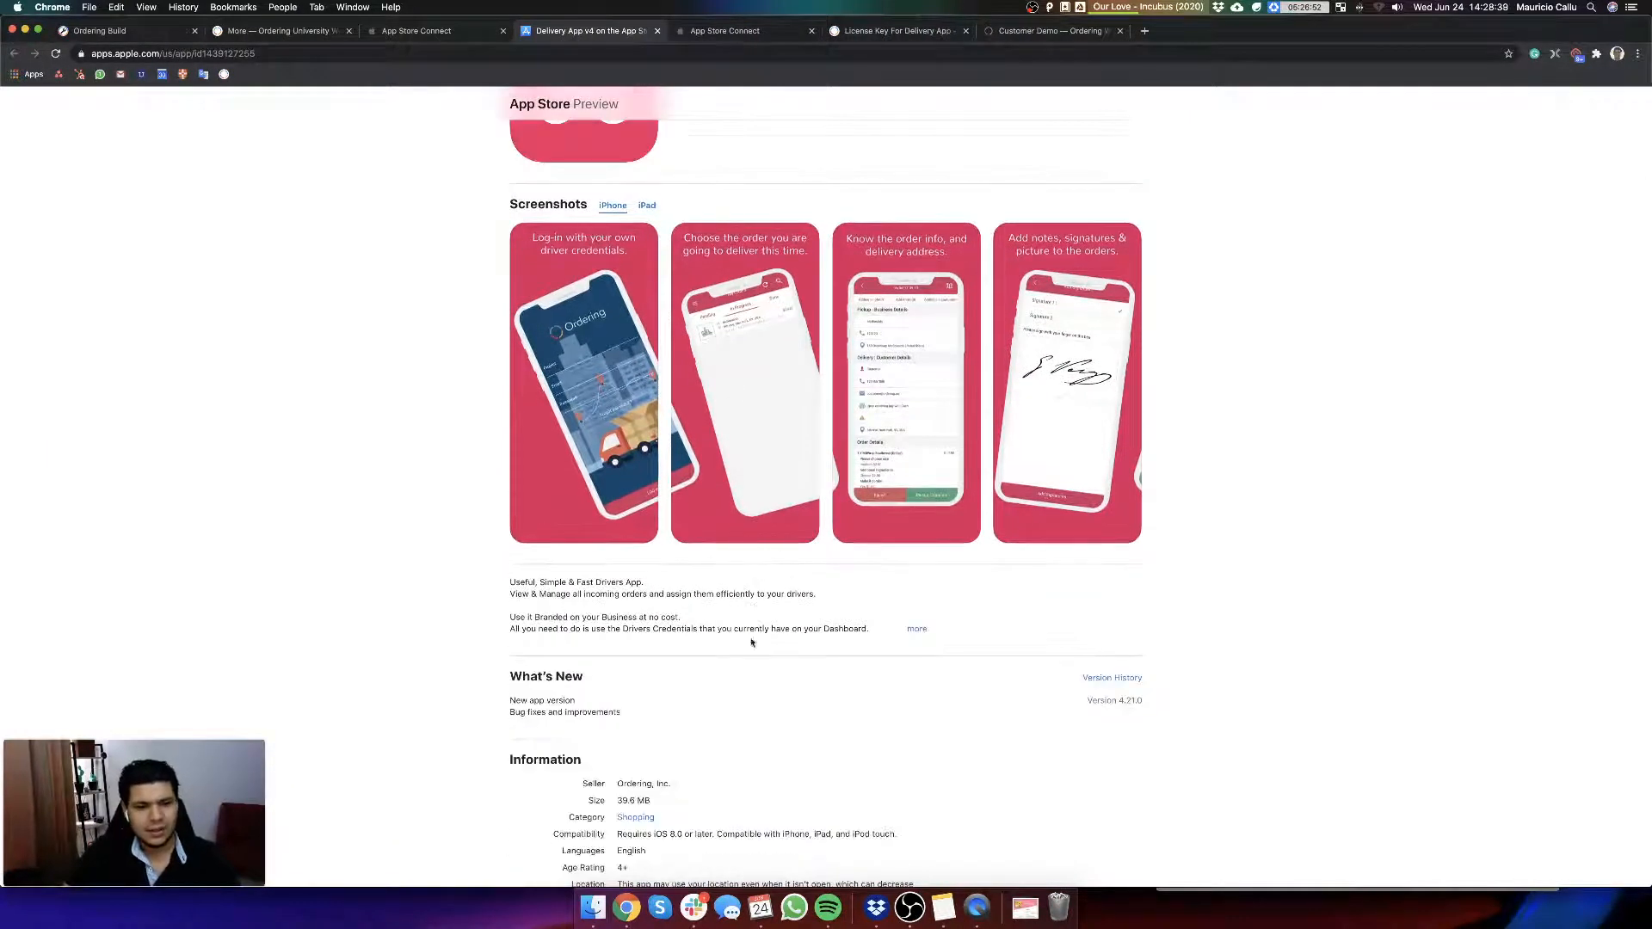
scroll(753, 606, up, 4)
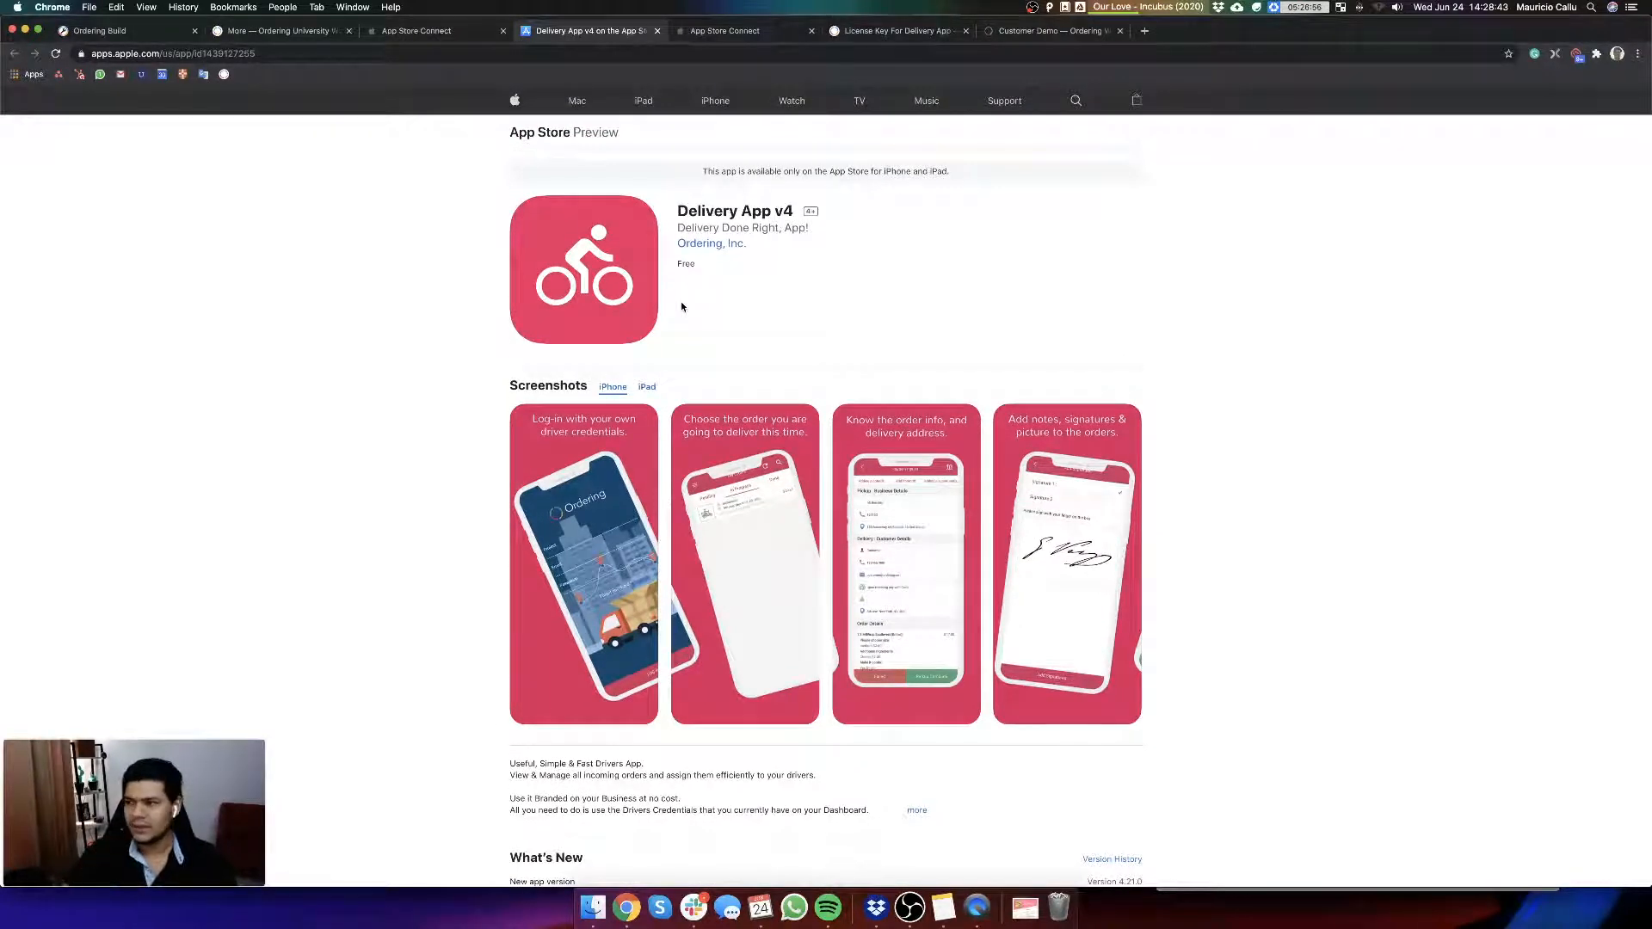
Step: Review version 4.21.0's screenshots for the iPhone 5.5" and both iPad Pro displays, plus its description, keywords, URLs and build
click(408, 32)
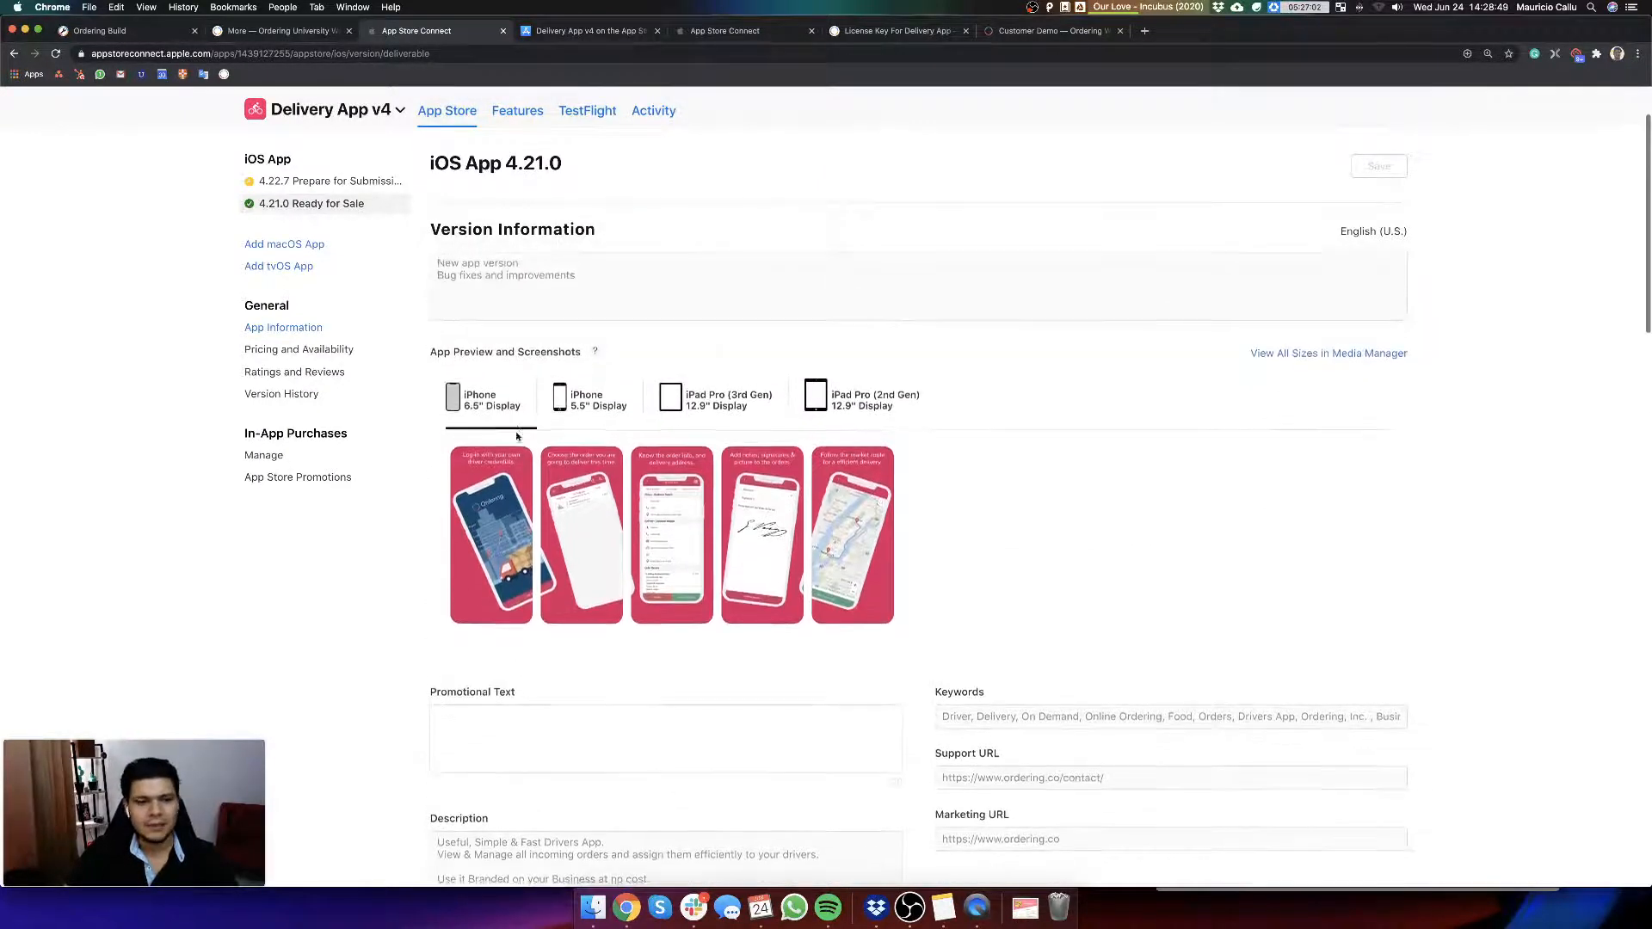
click(590, 402)
click(706, 405)
click(882, 406)
scroll(898, 640, down, 3)
scroll(897, 640, down, 1)
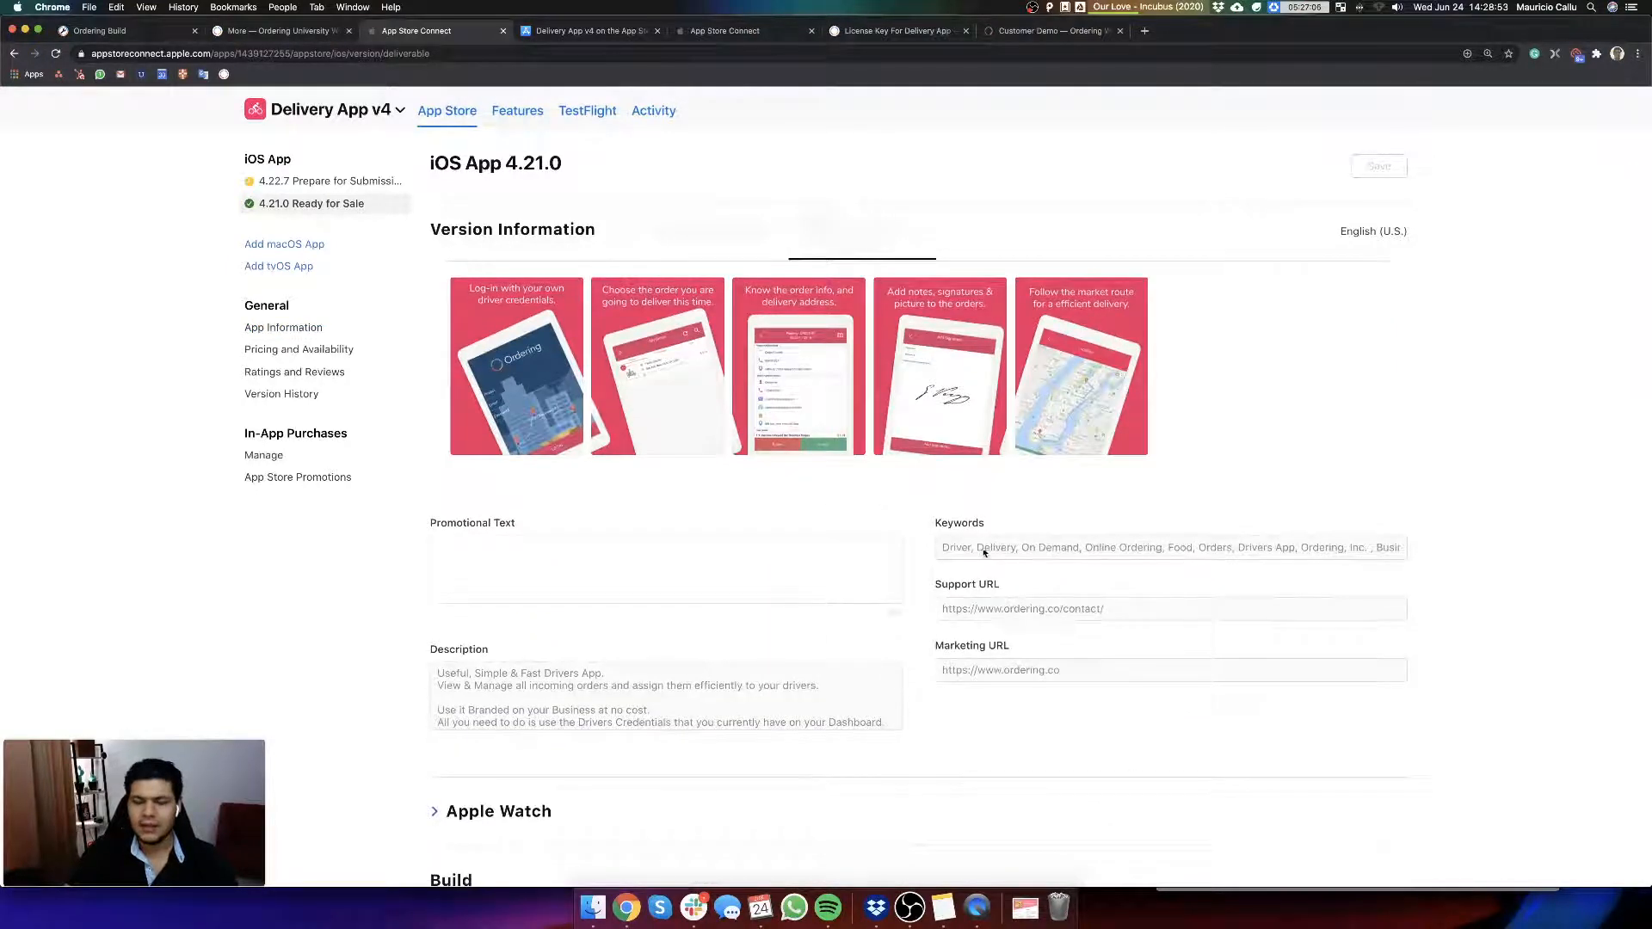
scroll(1130, 543, down, 4)
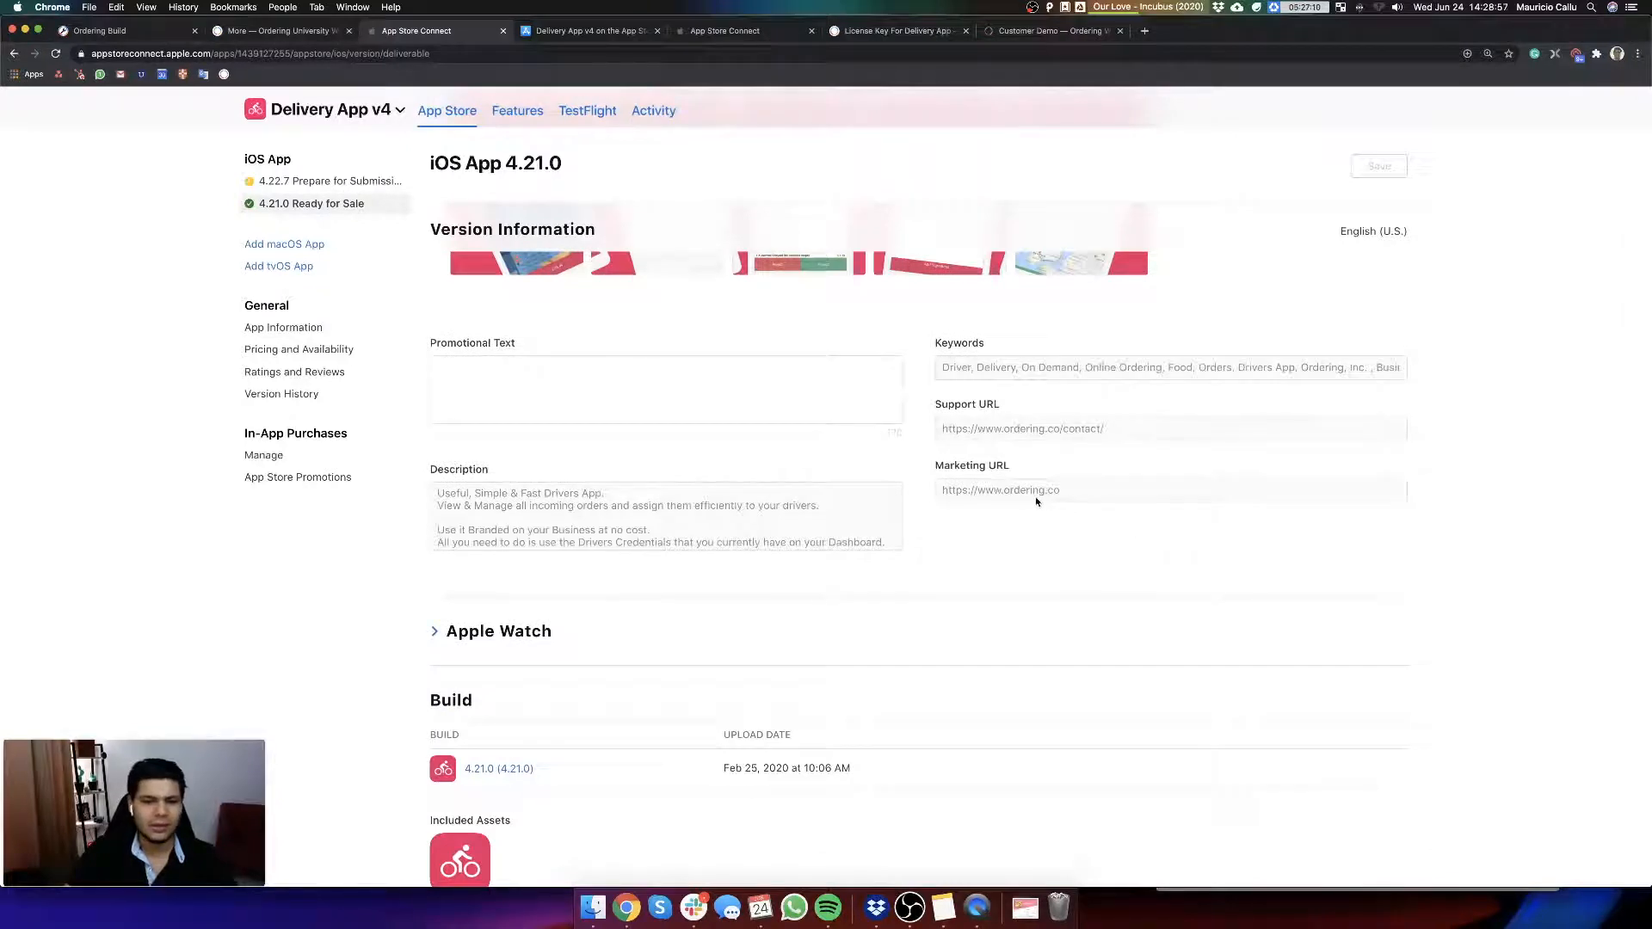
scroll(956, 544, down, 5)
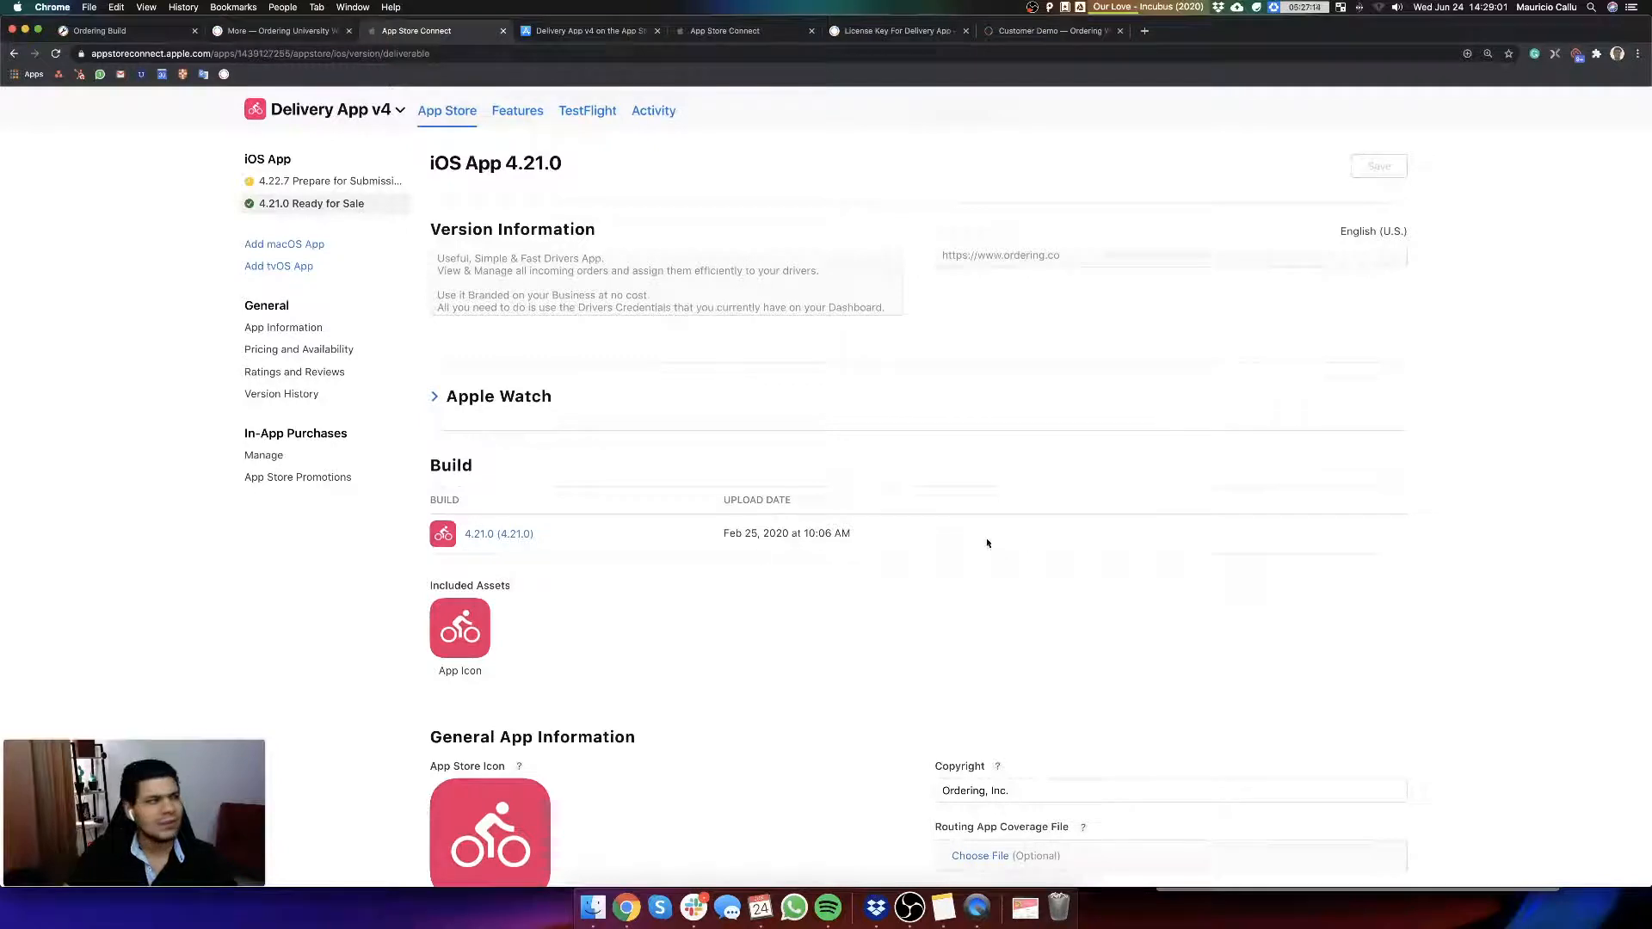
Step: Check the iOS build on the Ordering Build apps page, and return to version 4.21.0 to review its General App Information
click(141, 35)
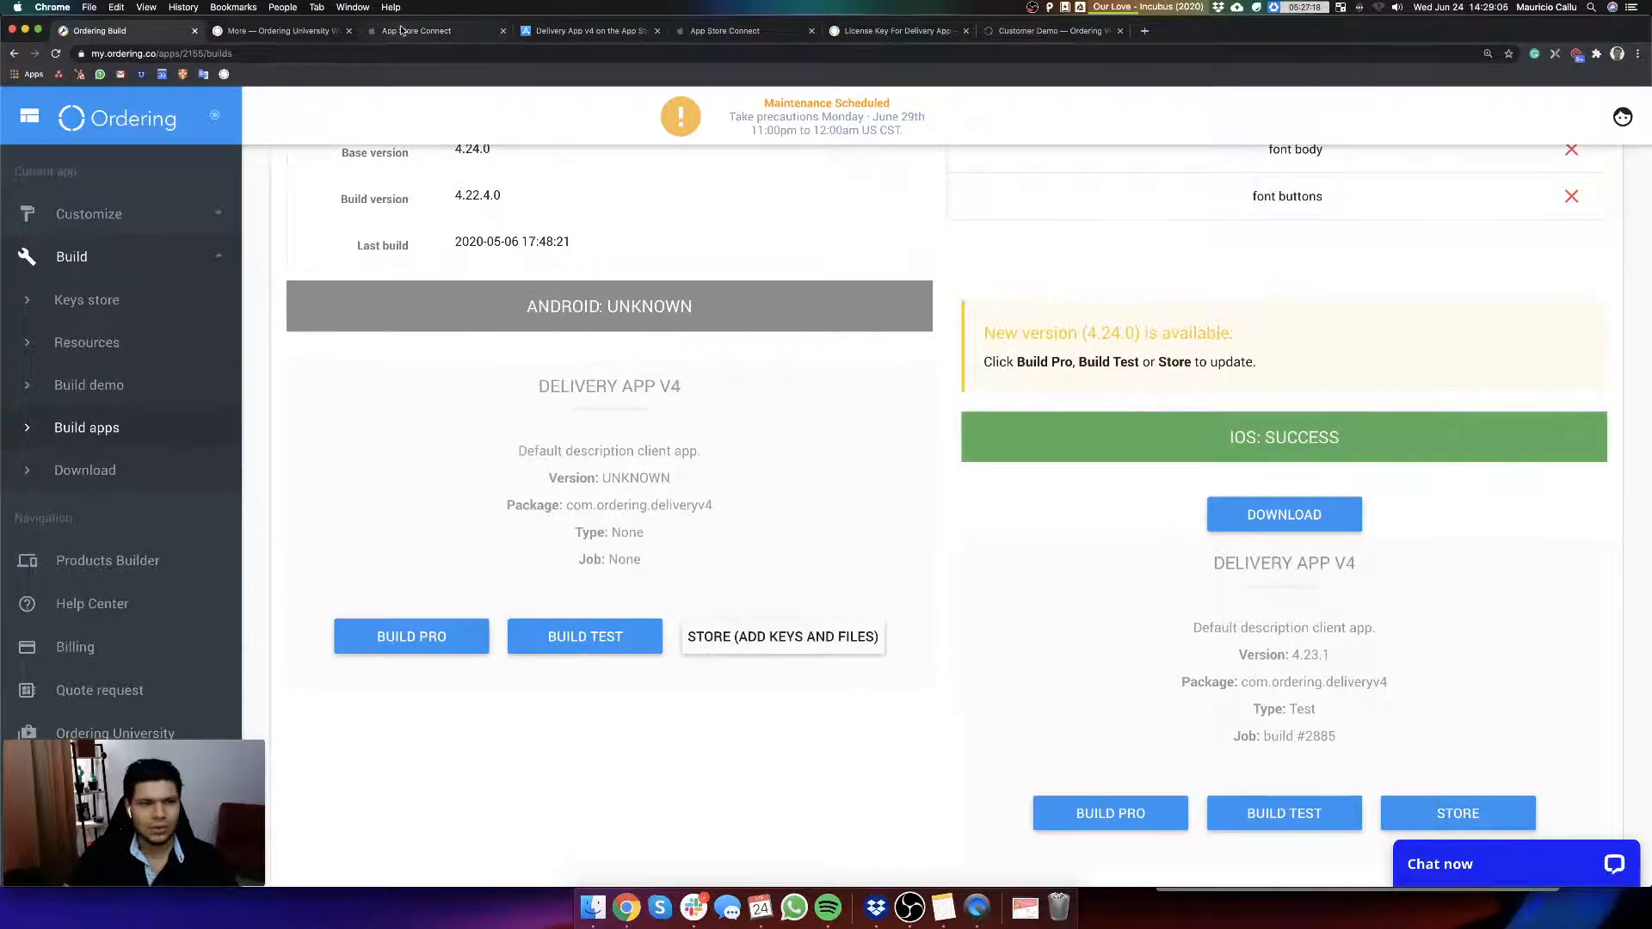
click(452, 32)
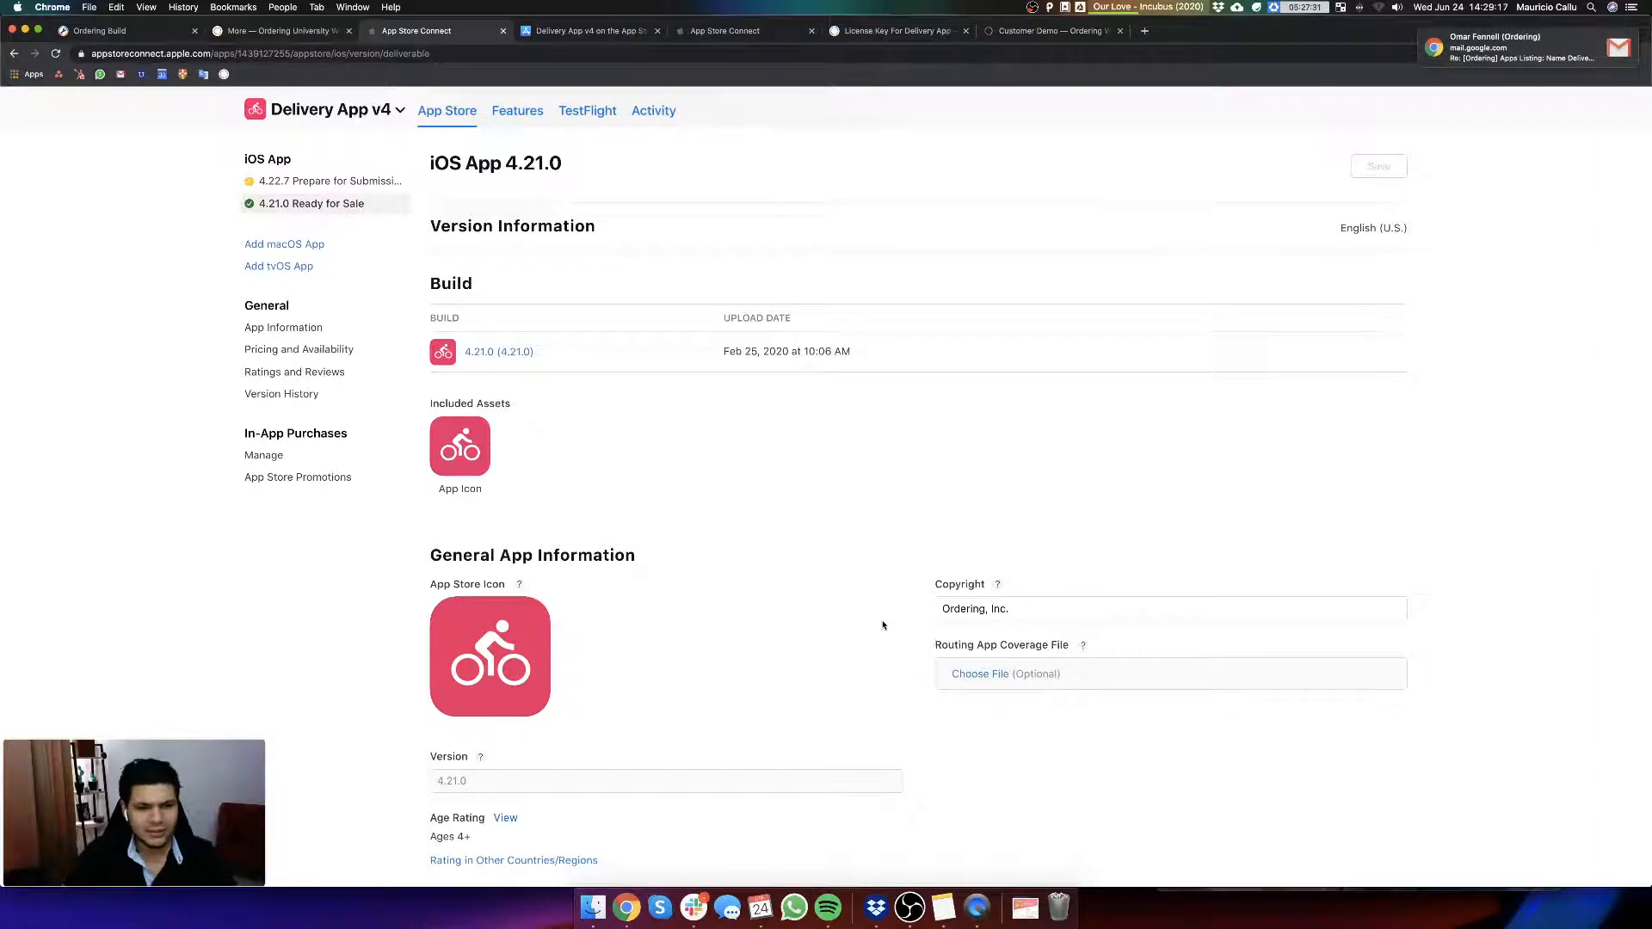
scroll(882, 613, down, 2)
scroll(760, 598, down, 3)
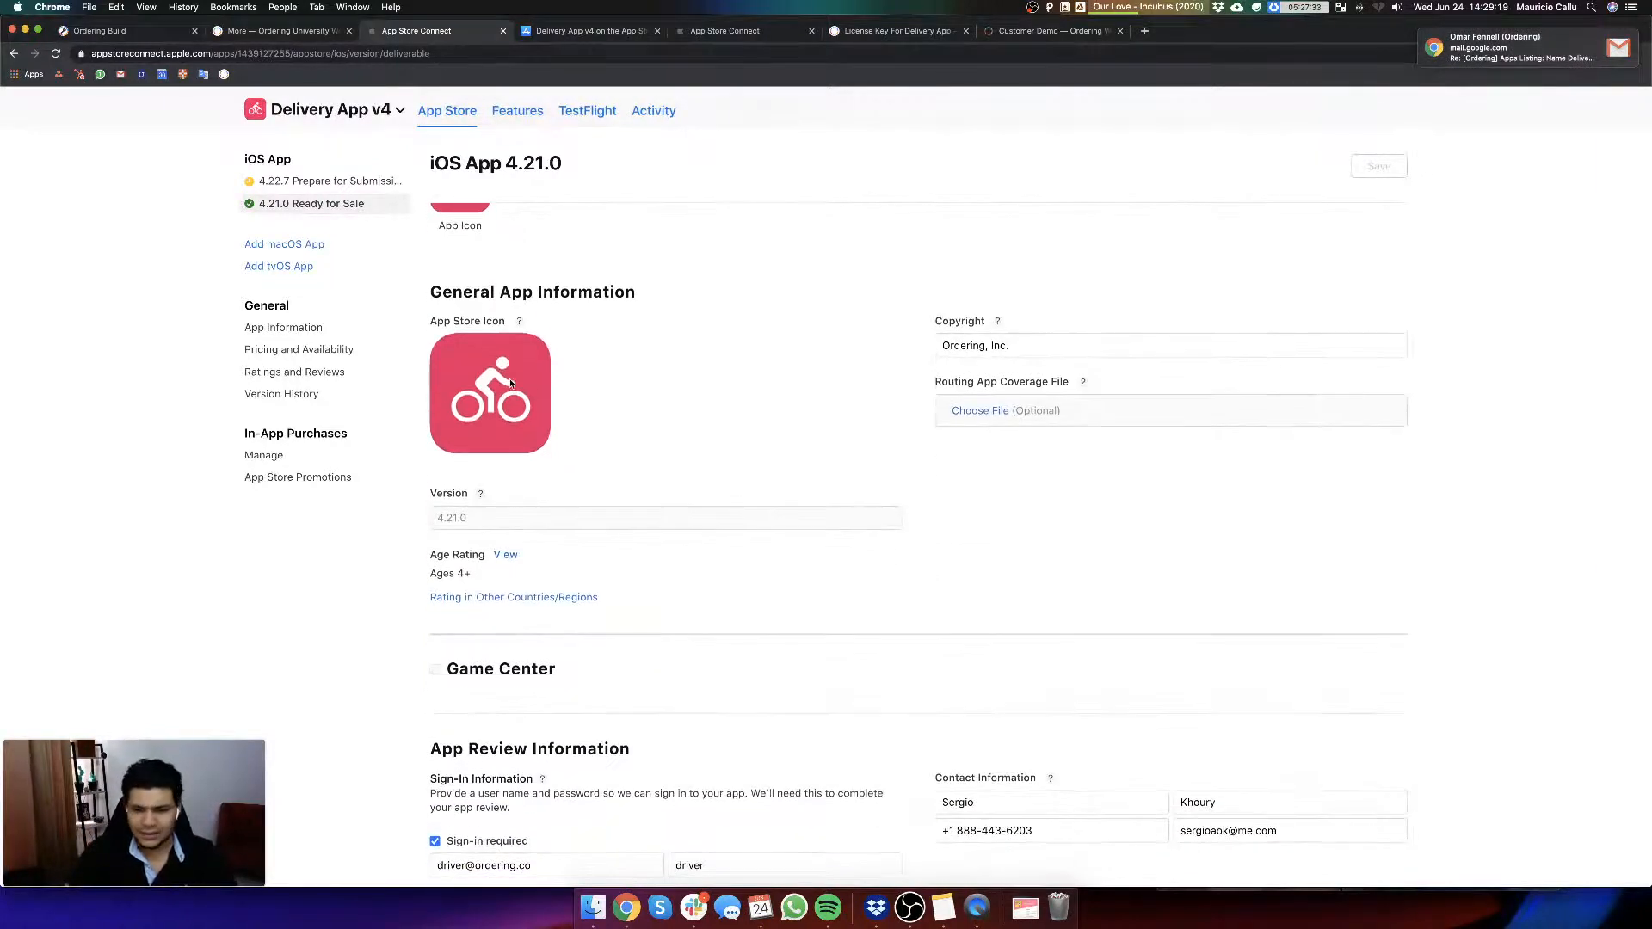
scroll(653, 538, down, 2)
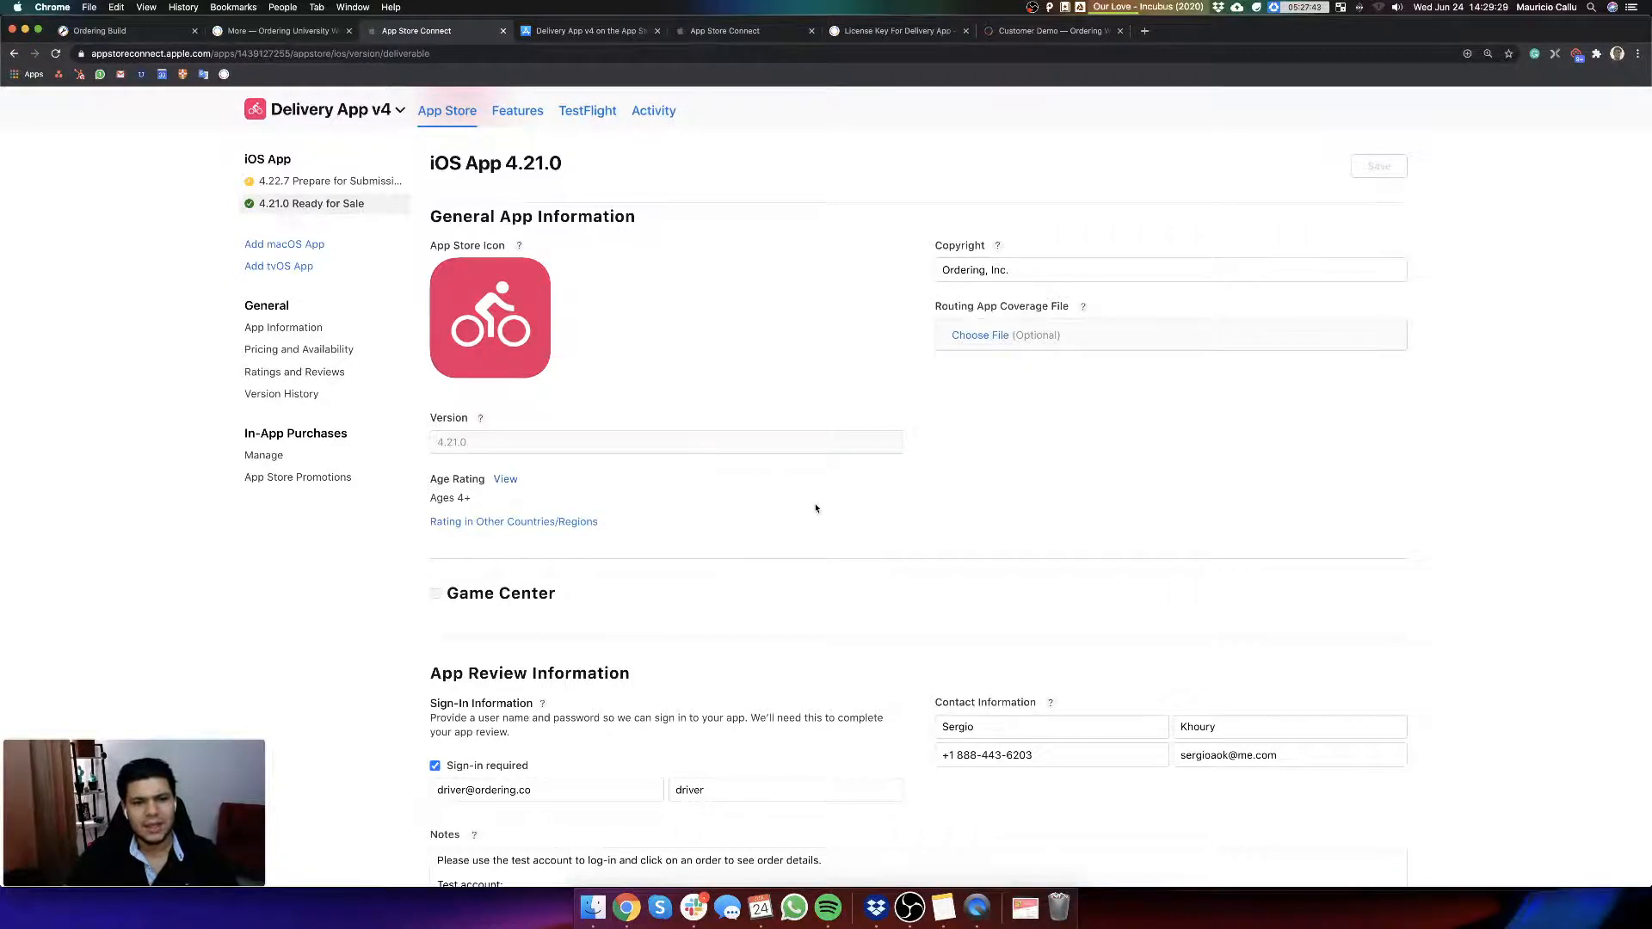
scroll(818, 510, down, 3)
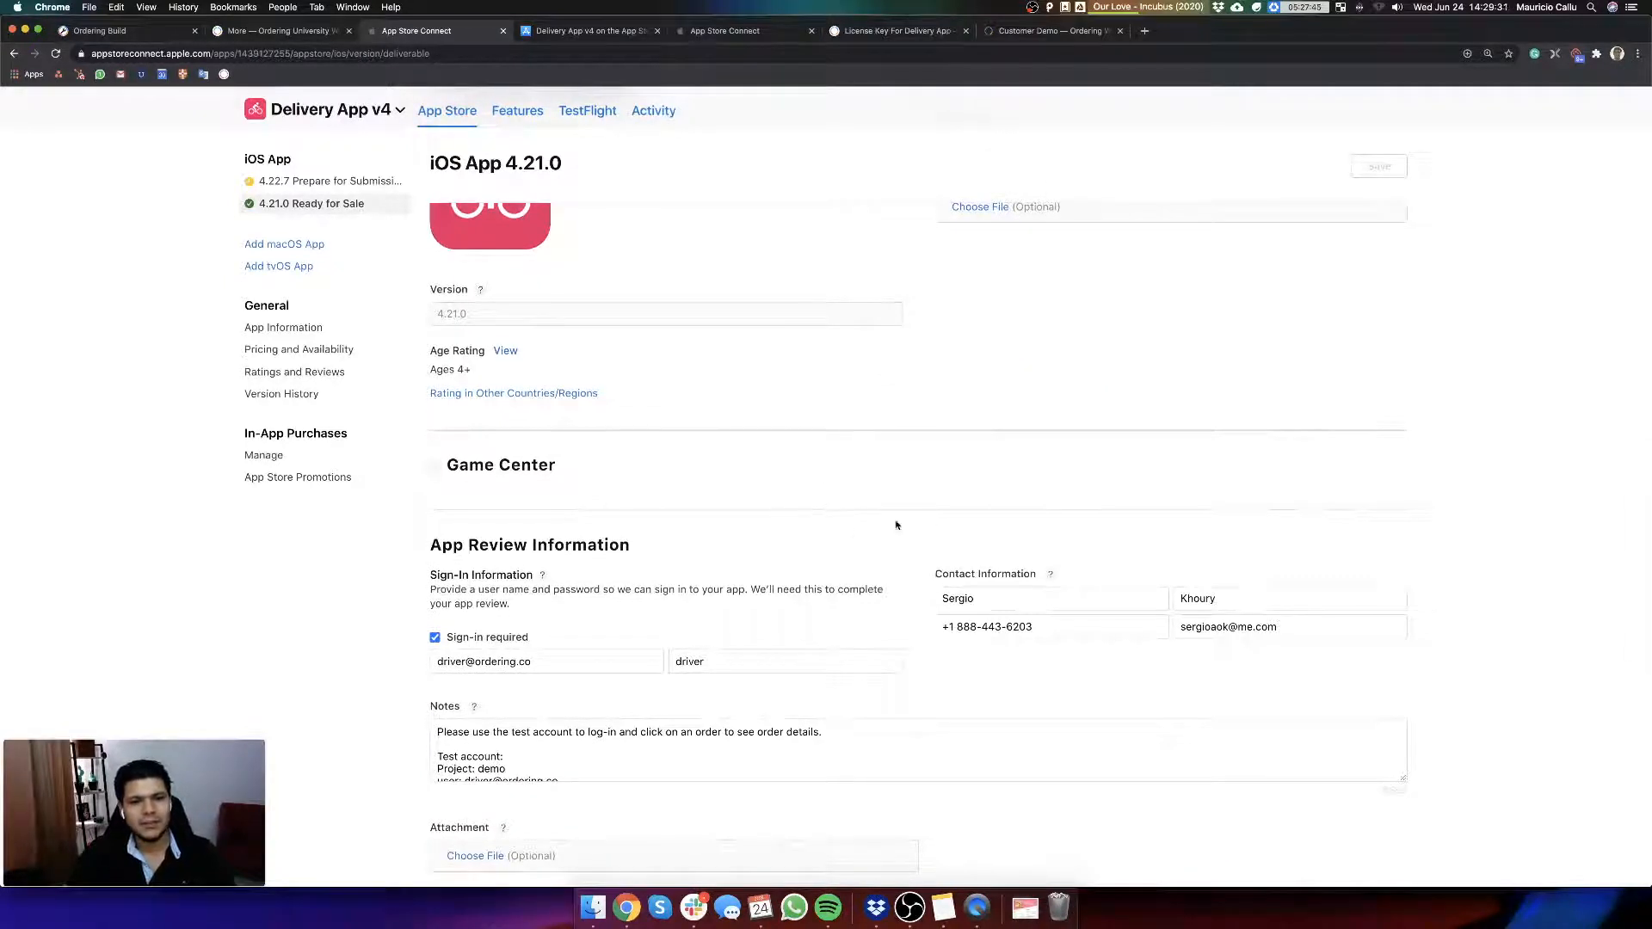
Step: Enlarge the App Review Information notes field and examine the sign-in details, contact information and test account instructions
scroll(917, 623, down, 3)
scroll(916, 623, up, 2)
scroll(912, 624, down, 3)
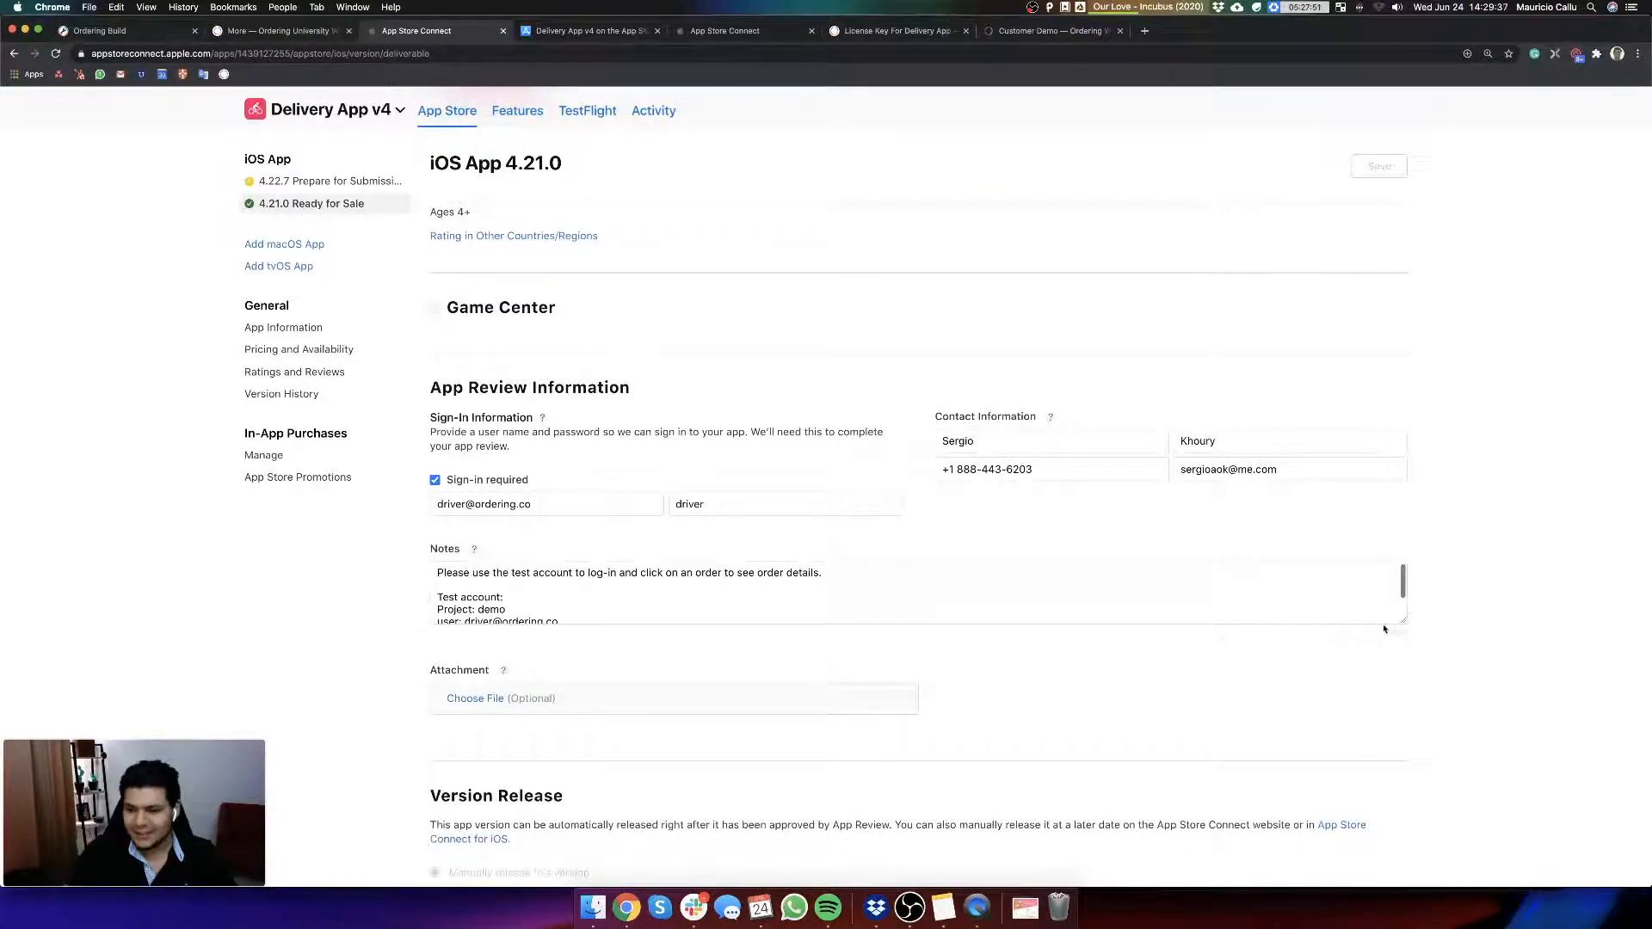
drag(1401, 622, 1403, 743)
scroll(1215, 610, down, 2)
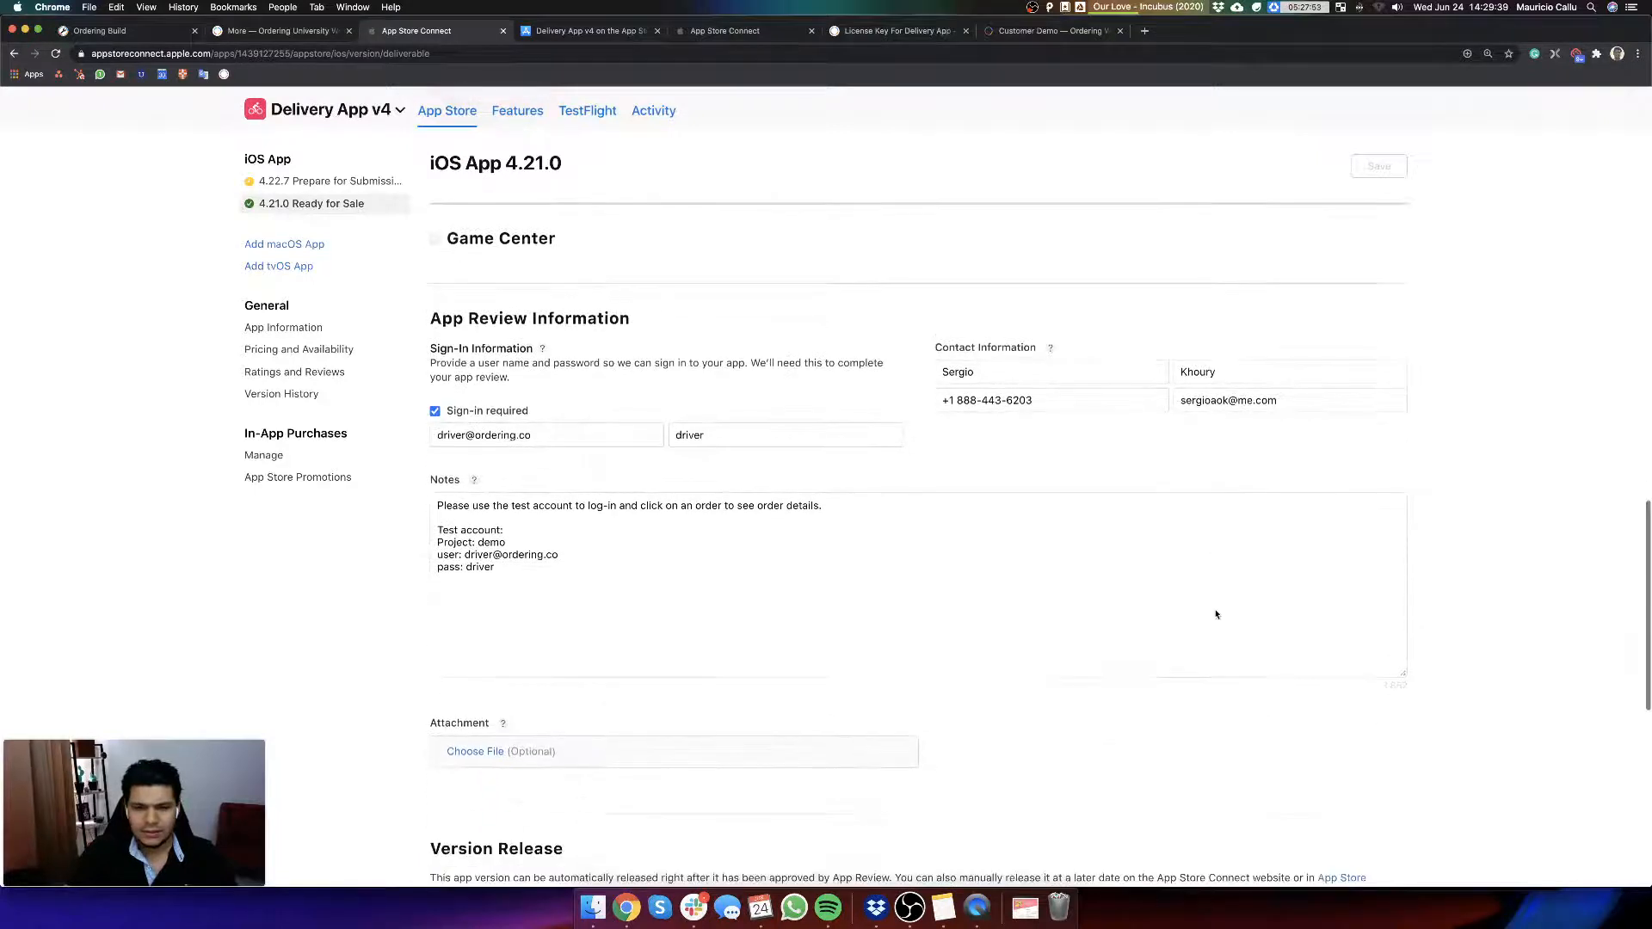
key(super+equal)
key(super+equal)
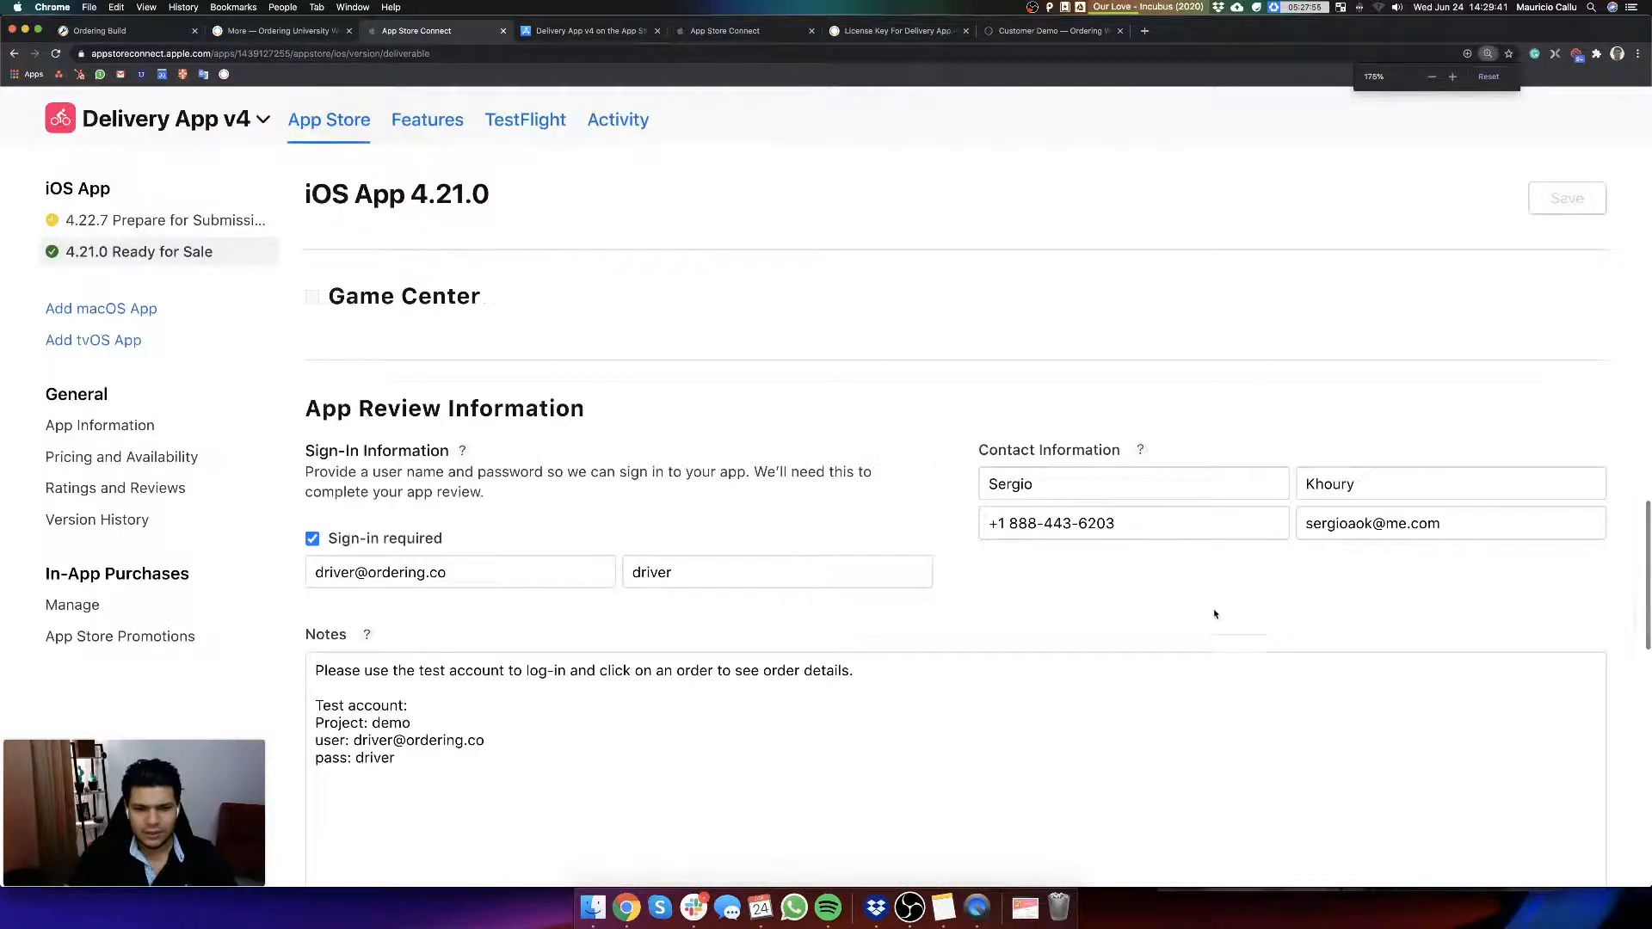
scroll(1267, 571, down, 3)
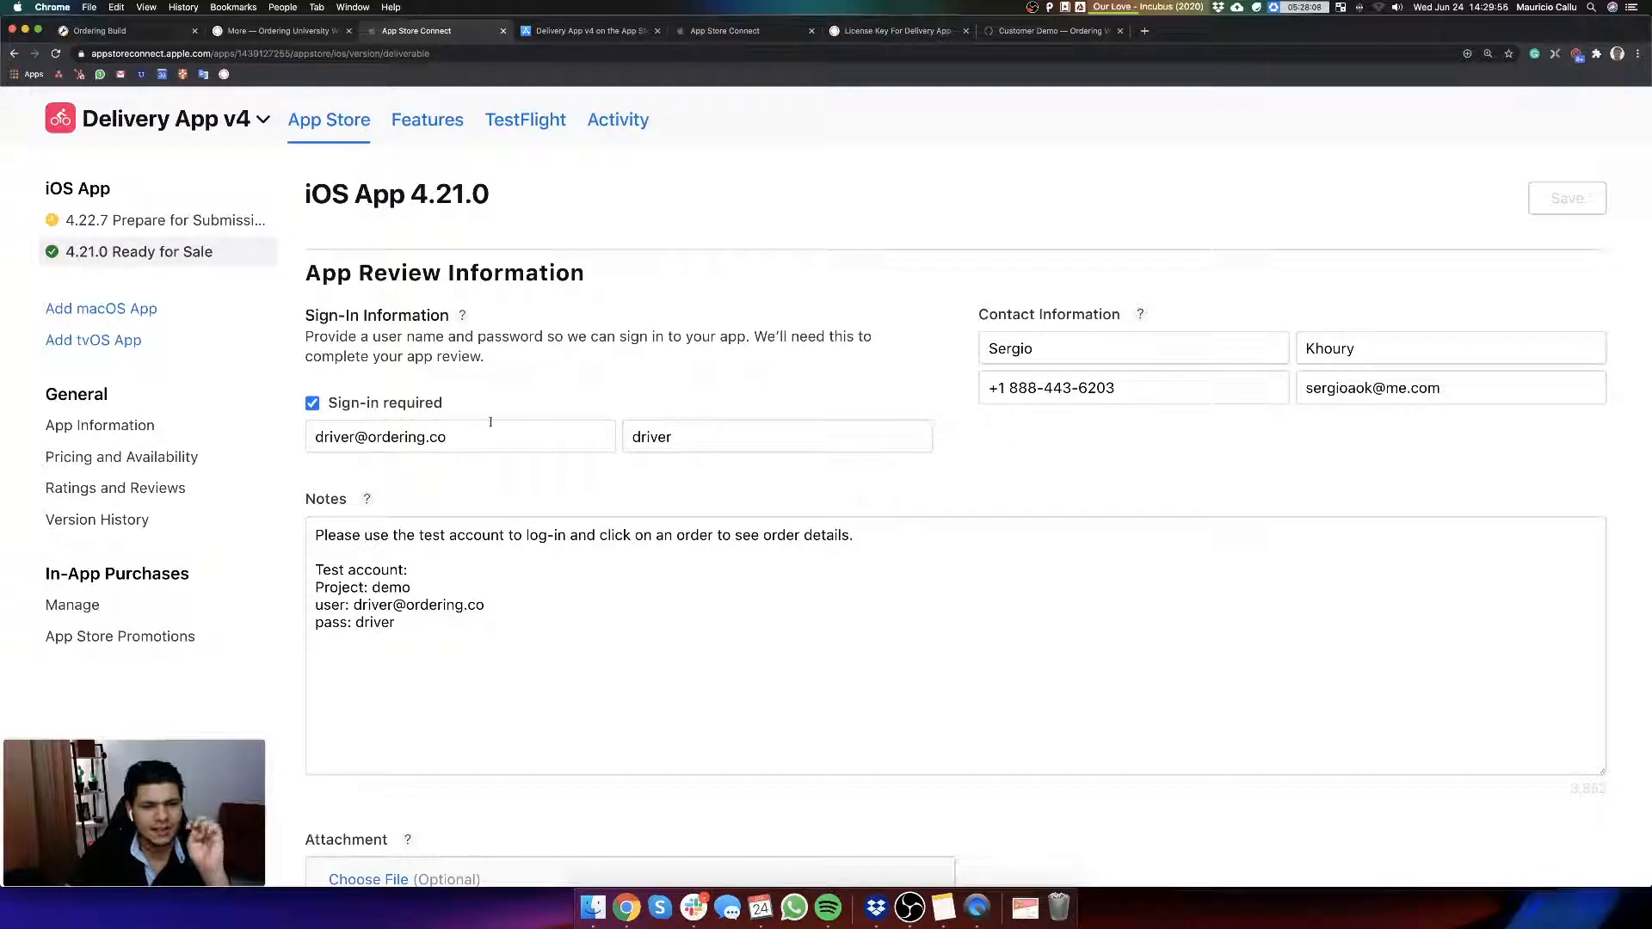
scroll(479, 424, down, 3)
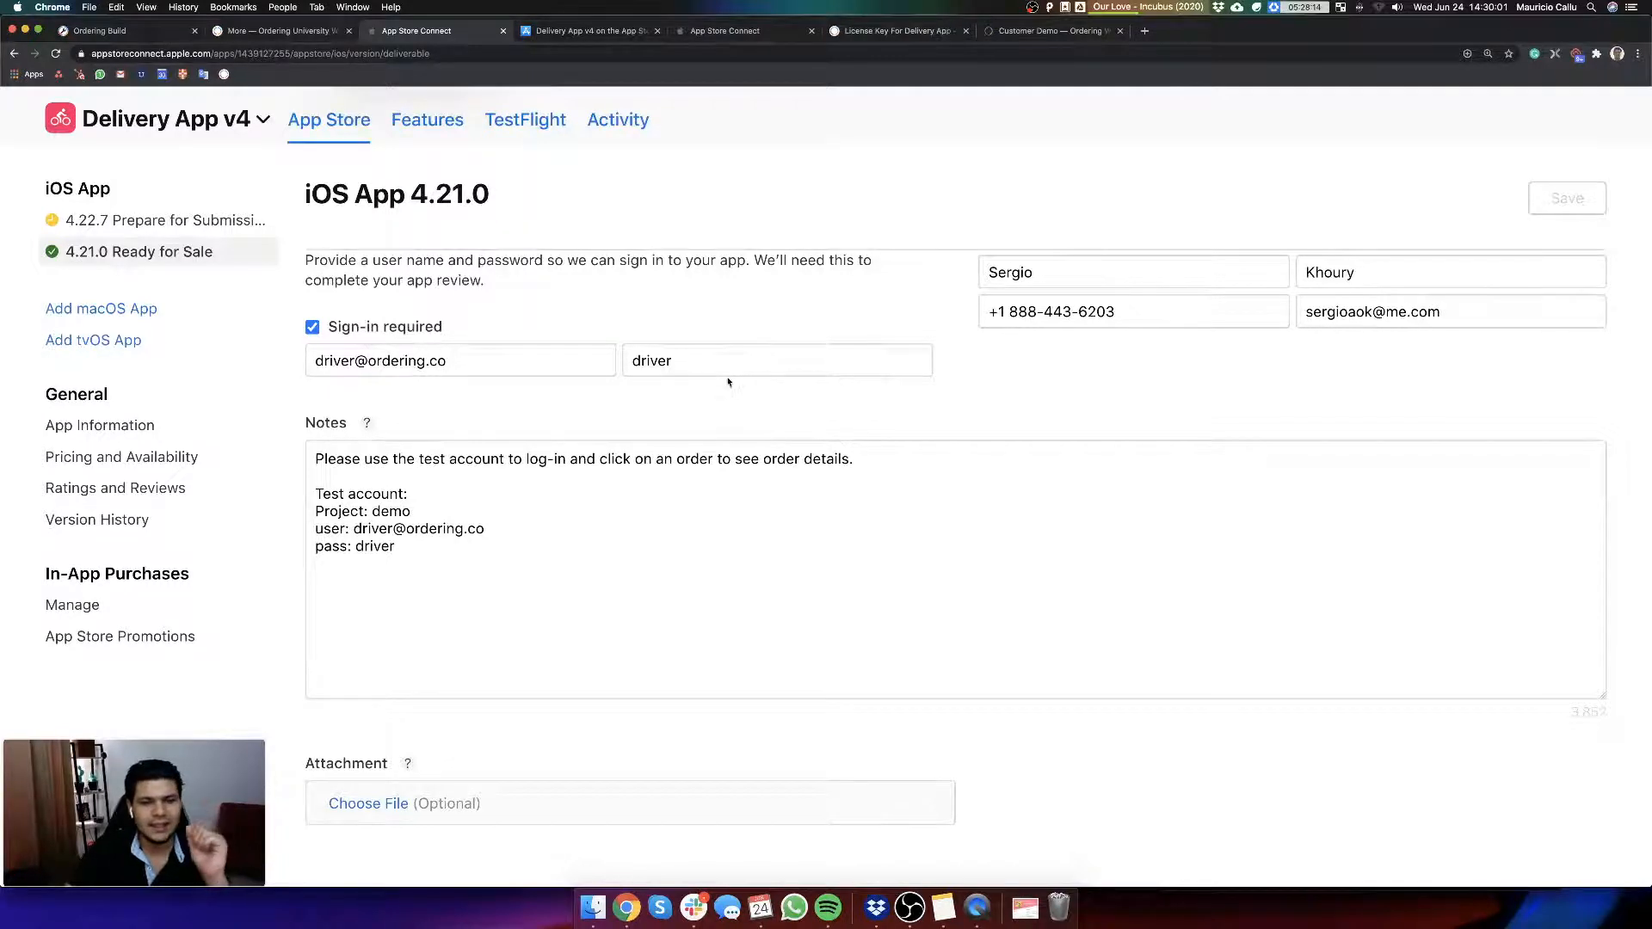
scroll(574, 525, down, 1)
click(565, 528)
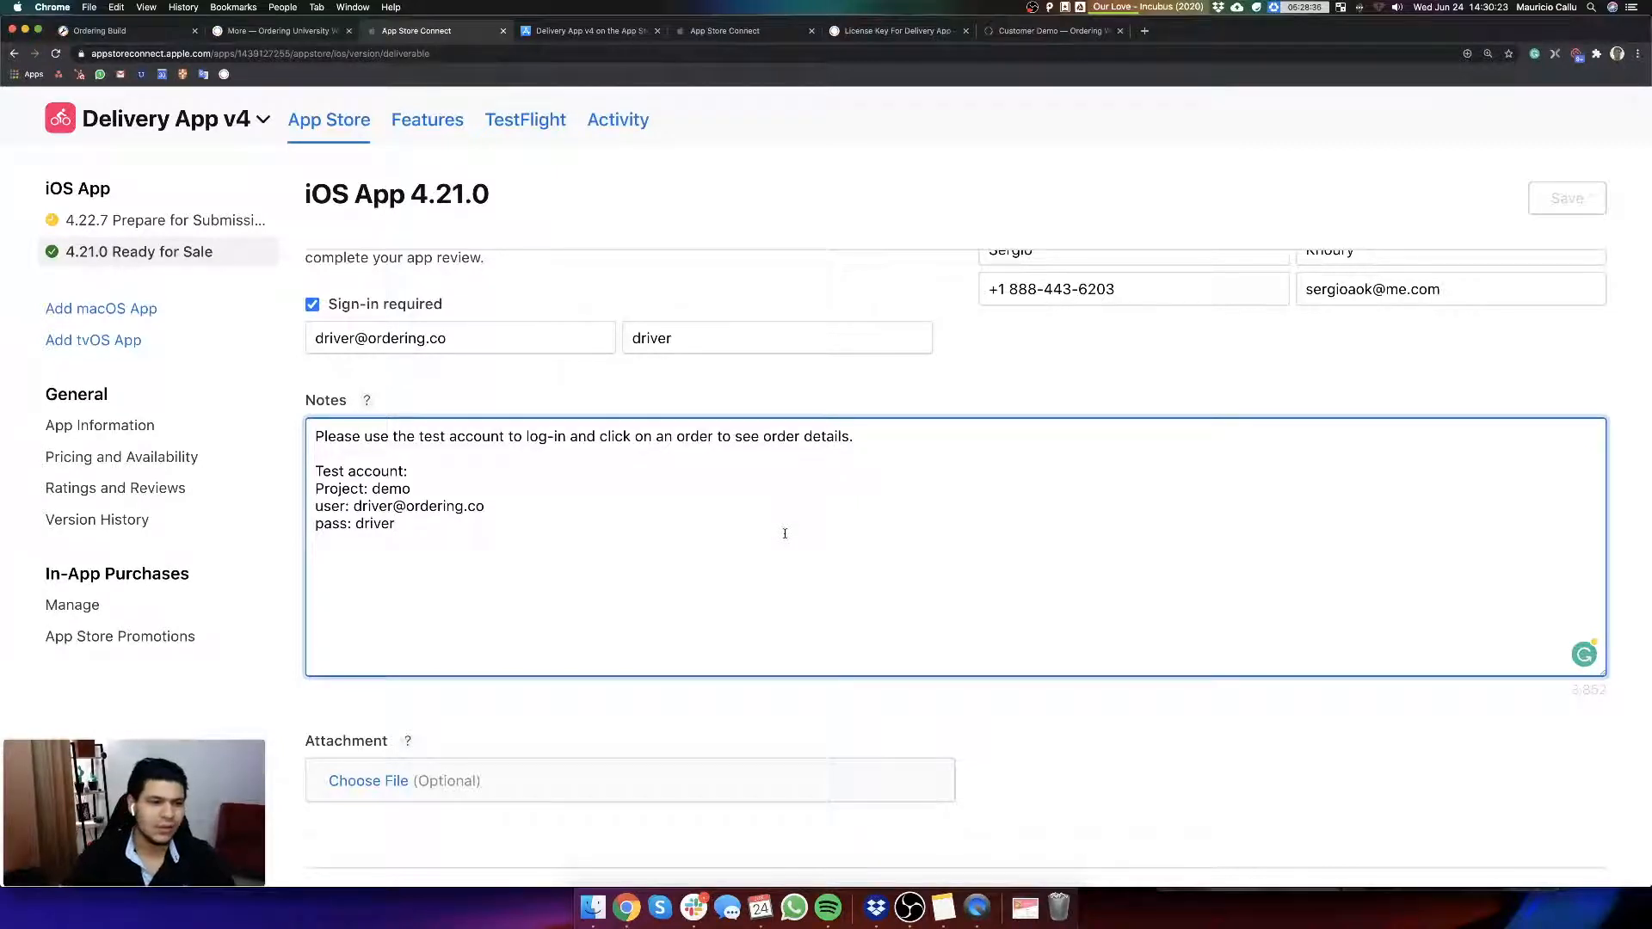
Step: Examine the Attachment, Version Release, Reset iOS Summary Rating and Advertising Identifier sections of version 4.21.0, rechecking the review notes
scroll(785, 534, down, 10)
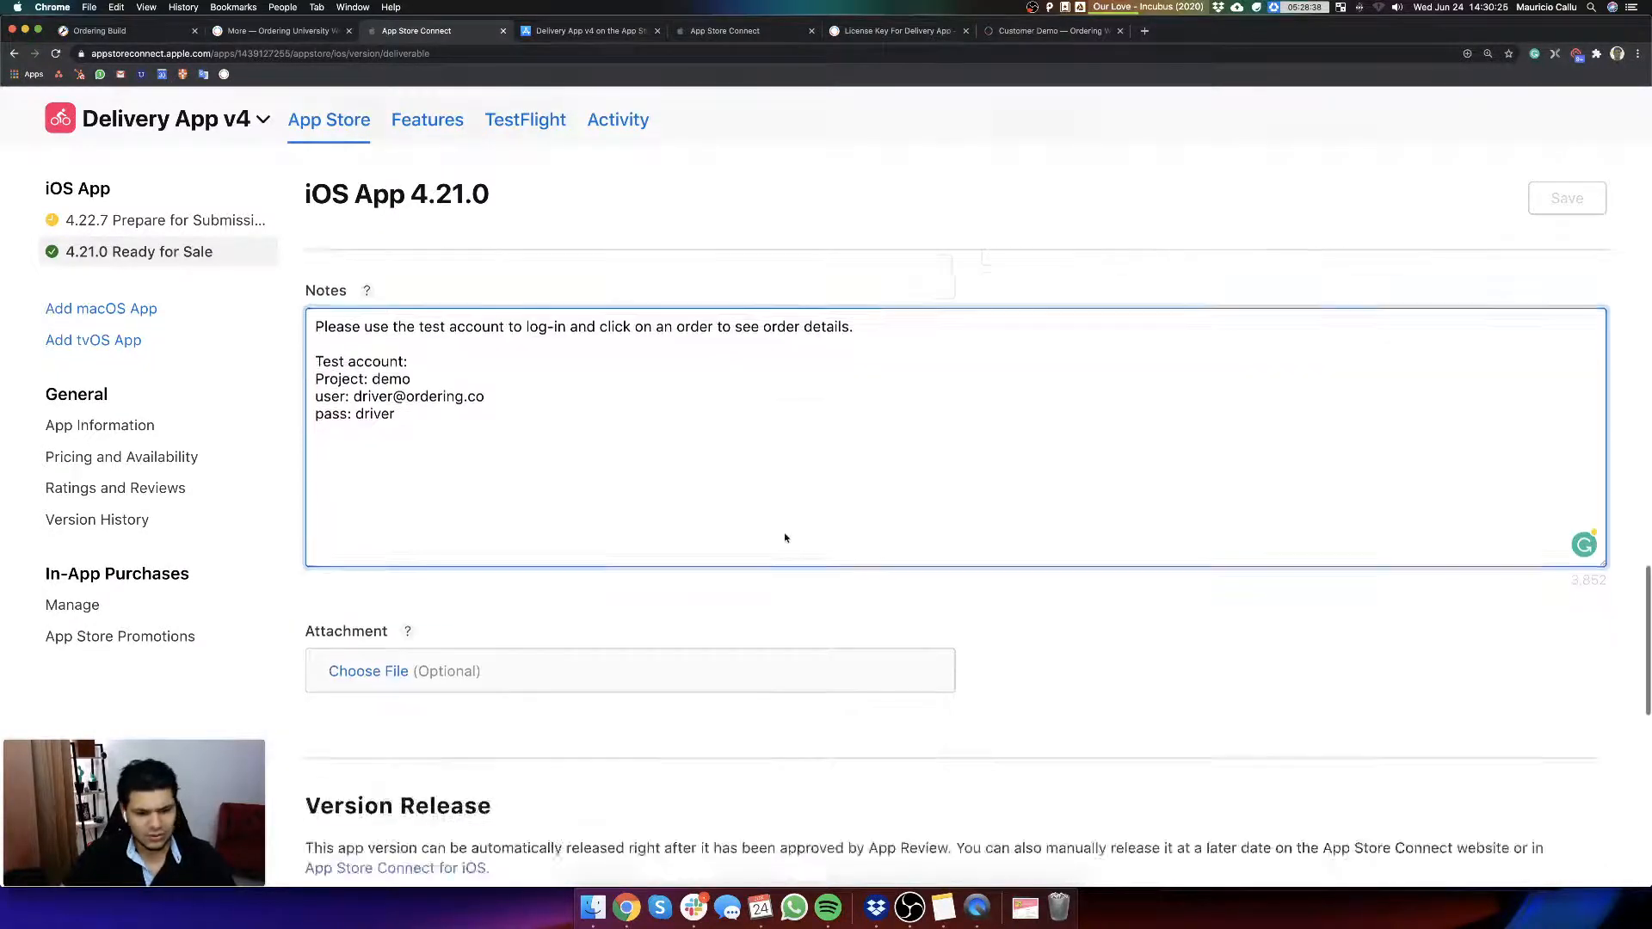
scroll(862, 589, down, 3)
scroll(866, 608, up, 12)
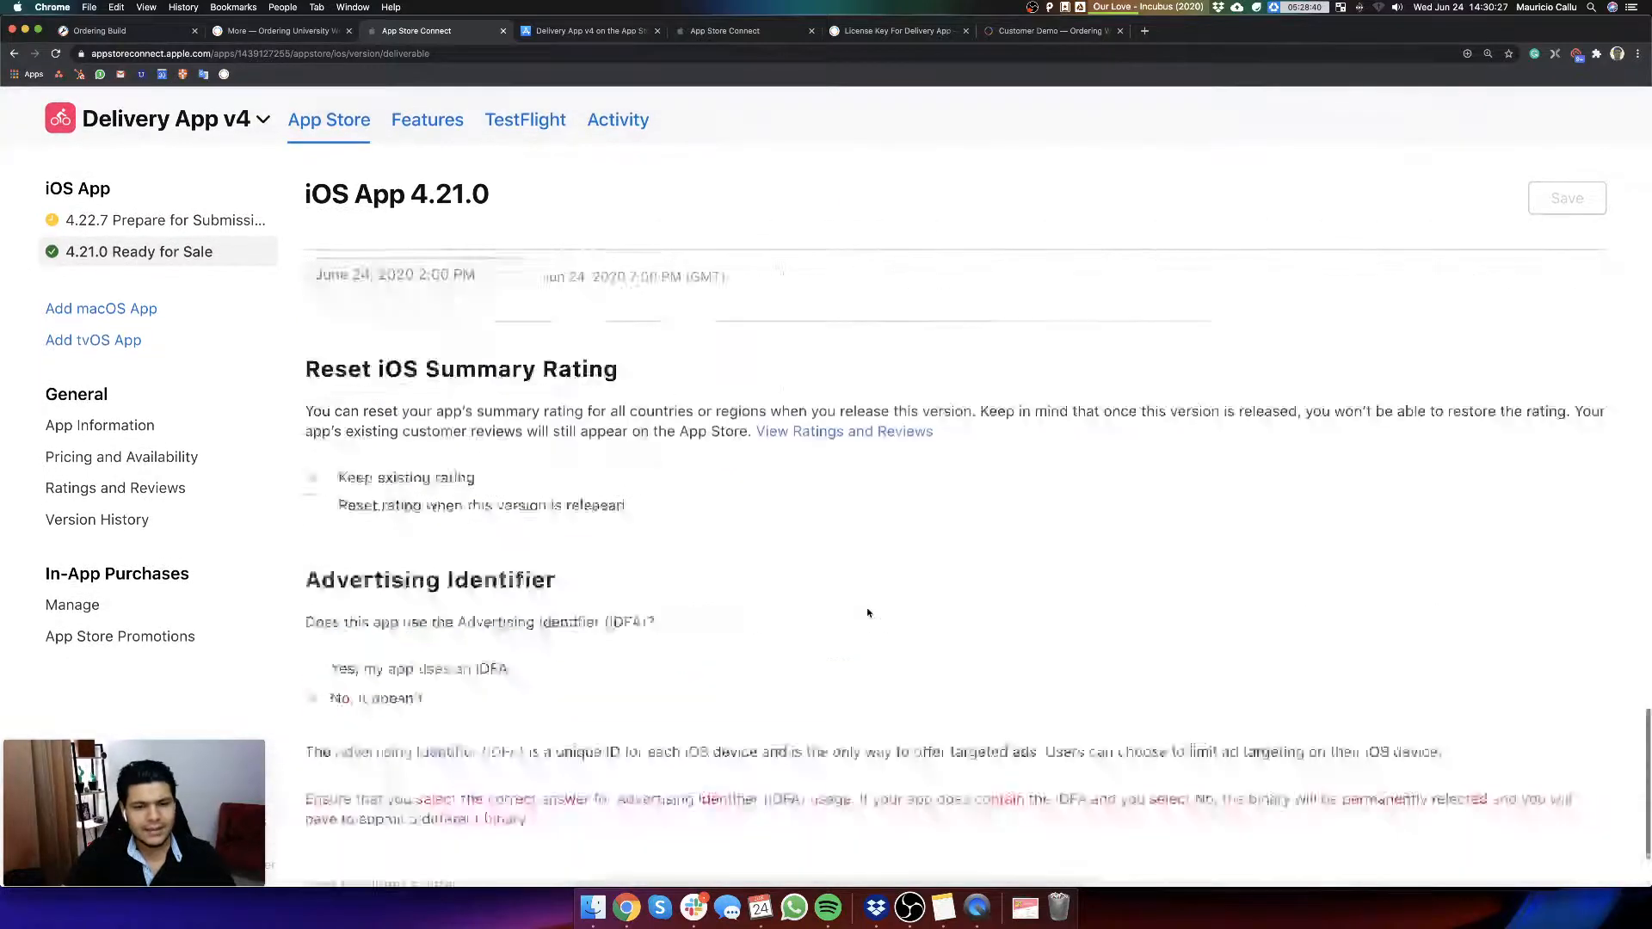
scroll(870, 614, up, 5)
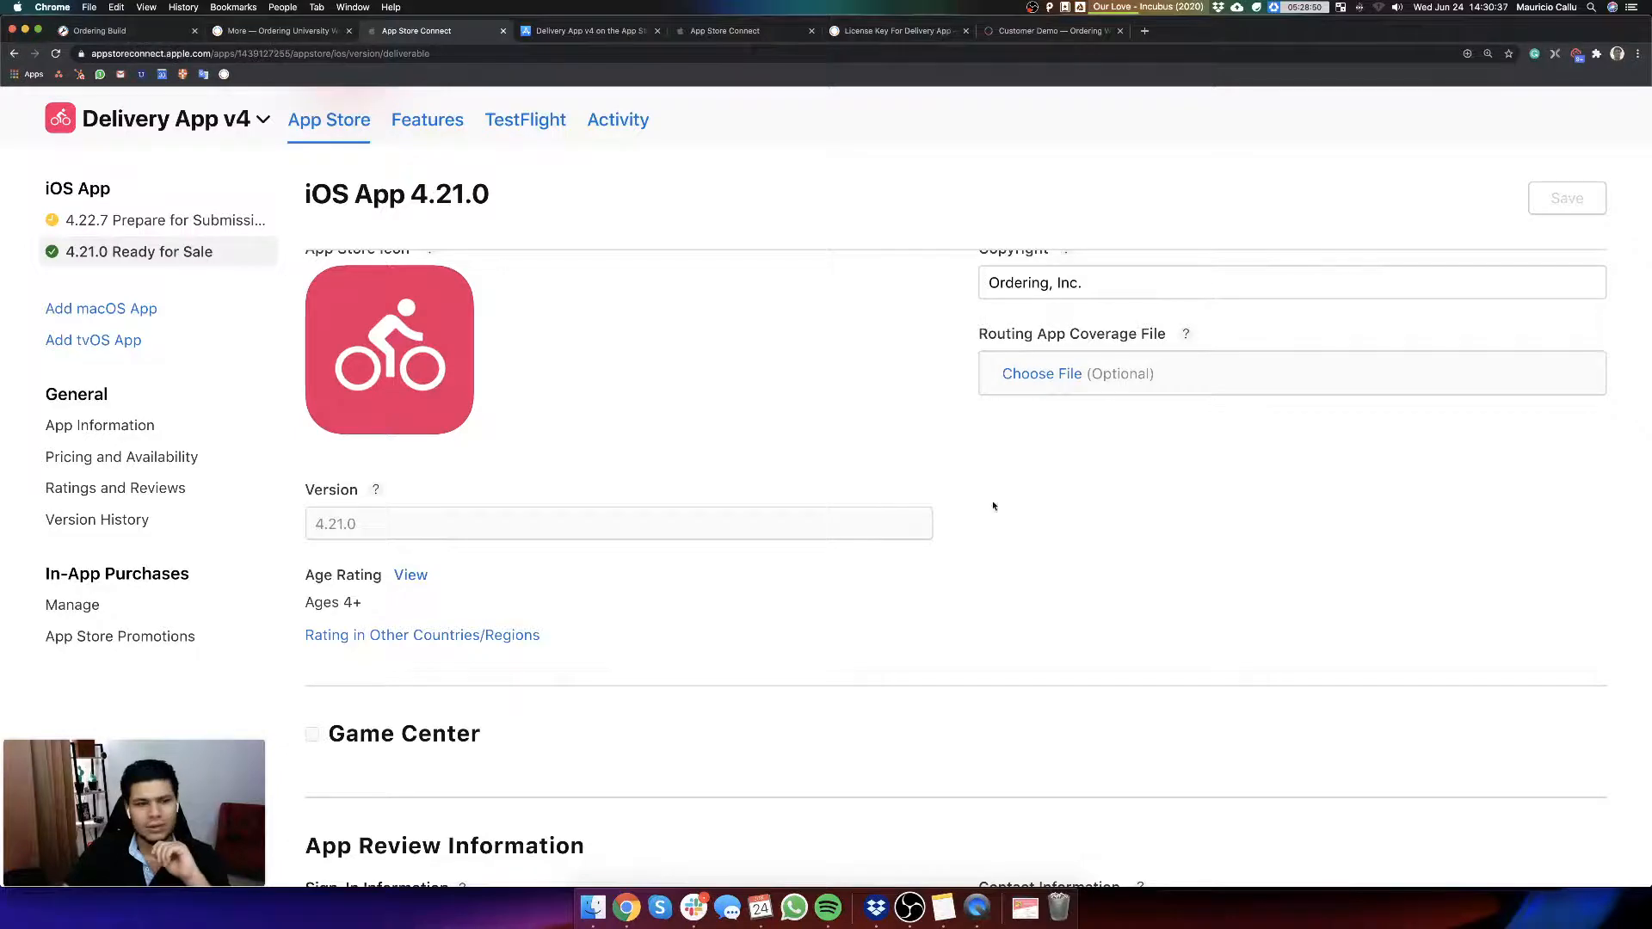
scroll(947, 474, down, 5)
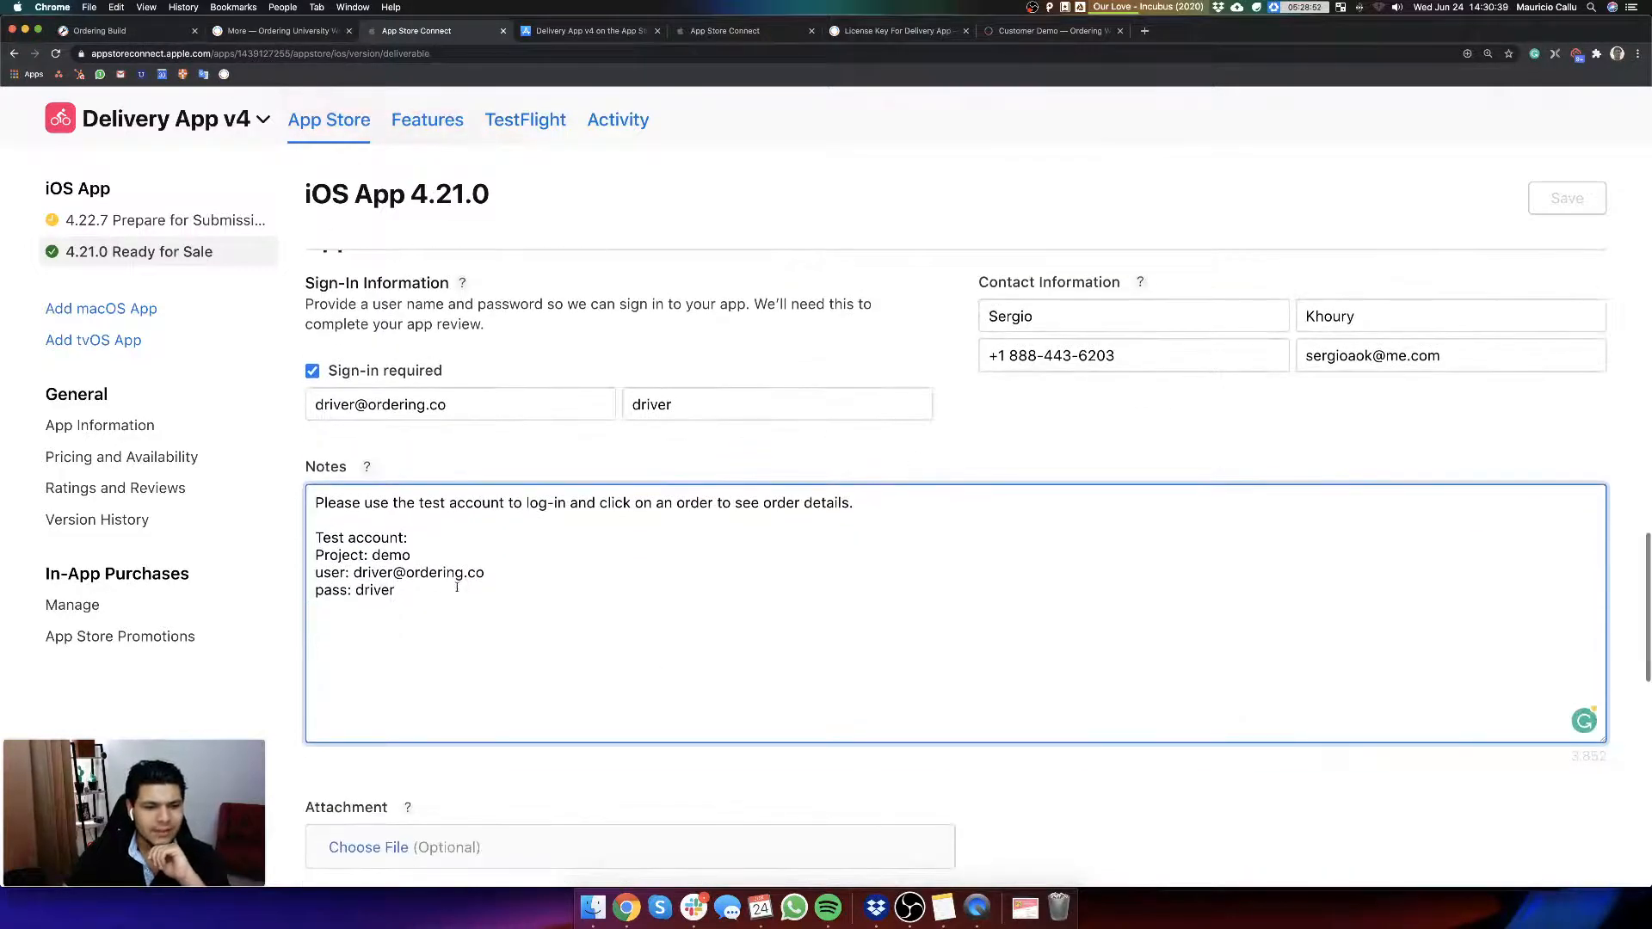
scroll(482, 688, down, 2)
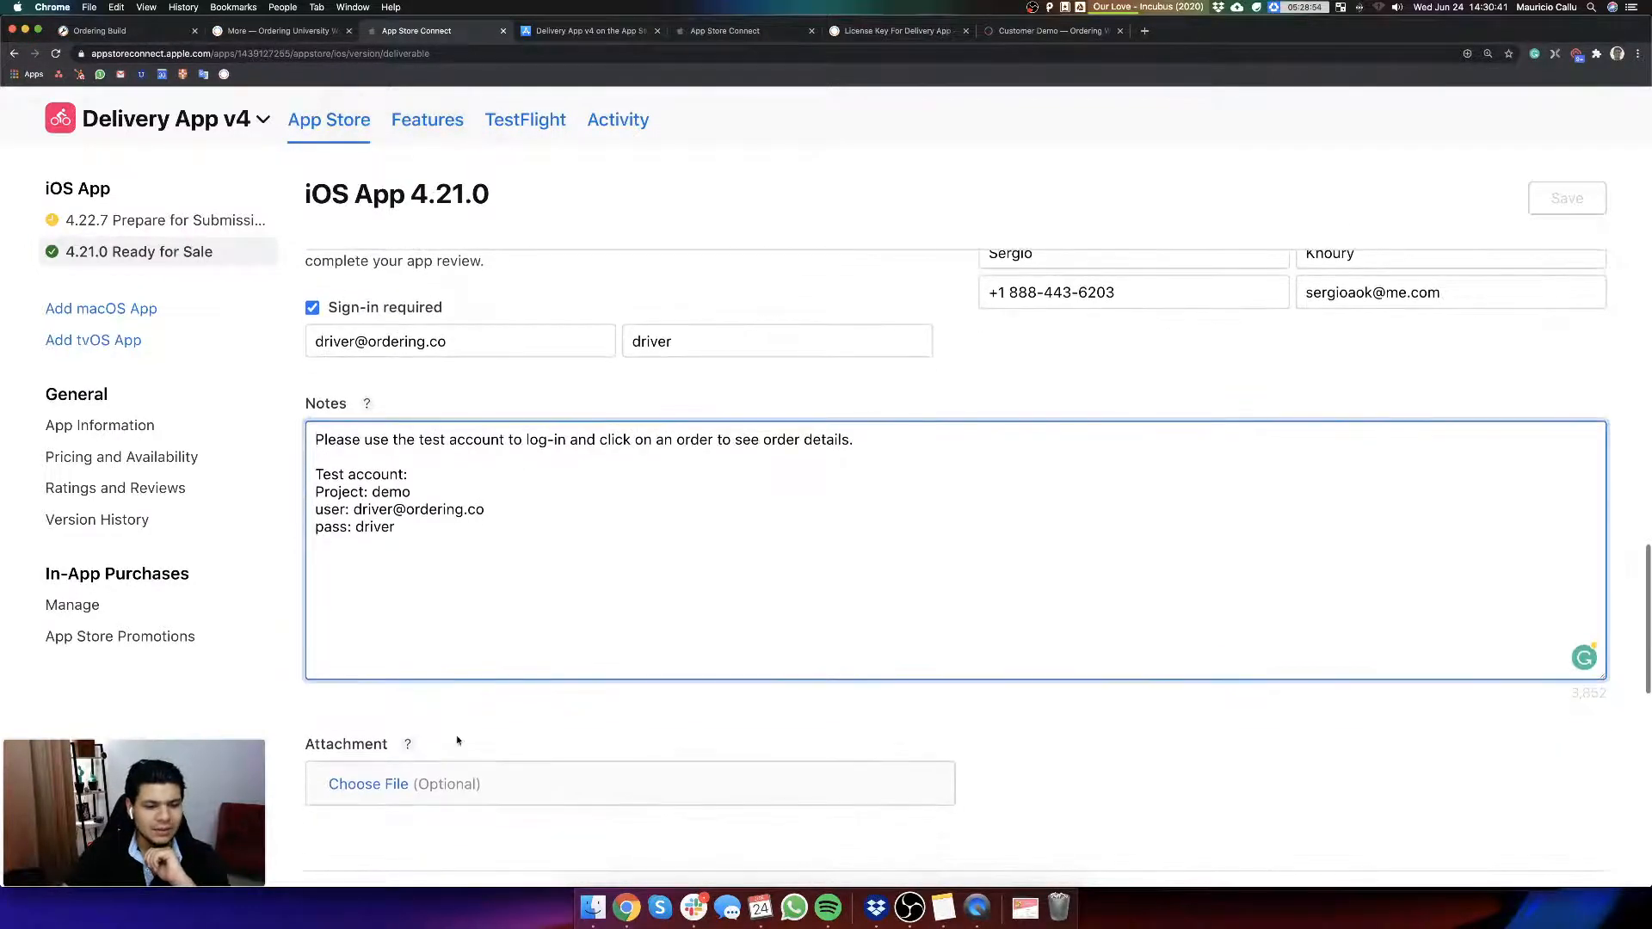
scroll(404, 706, down, 5)
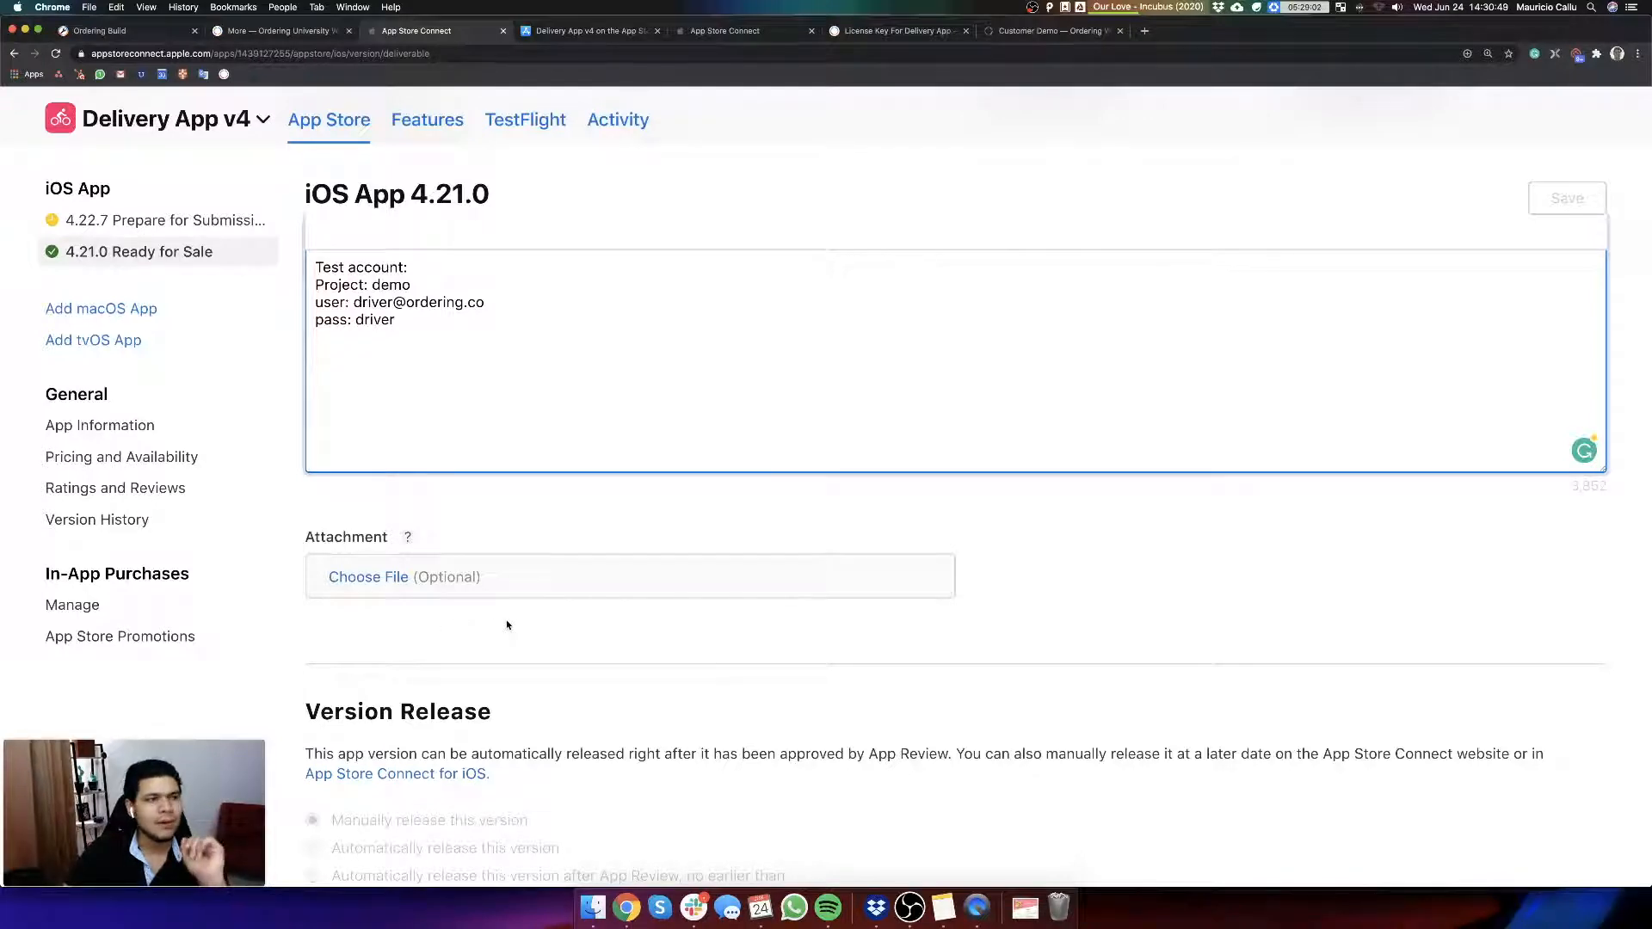
scroll(832, 608, down, 10)
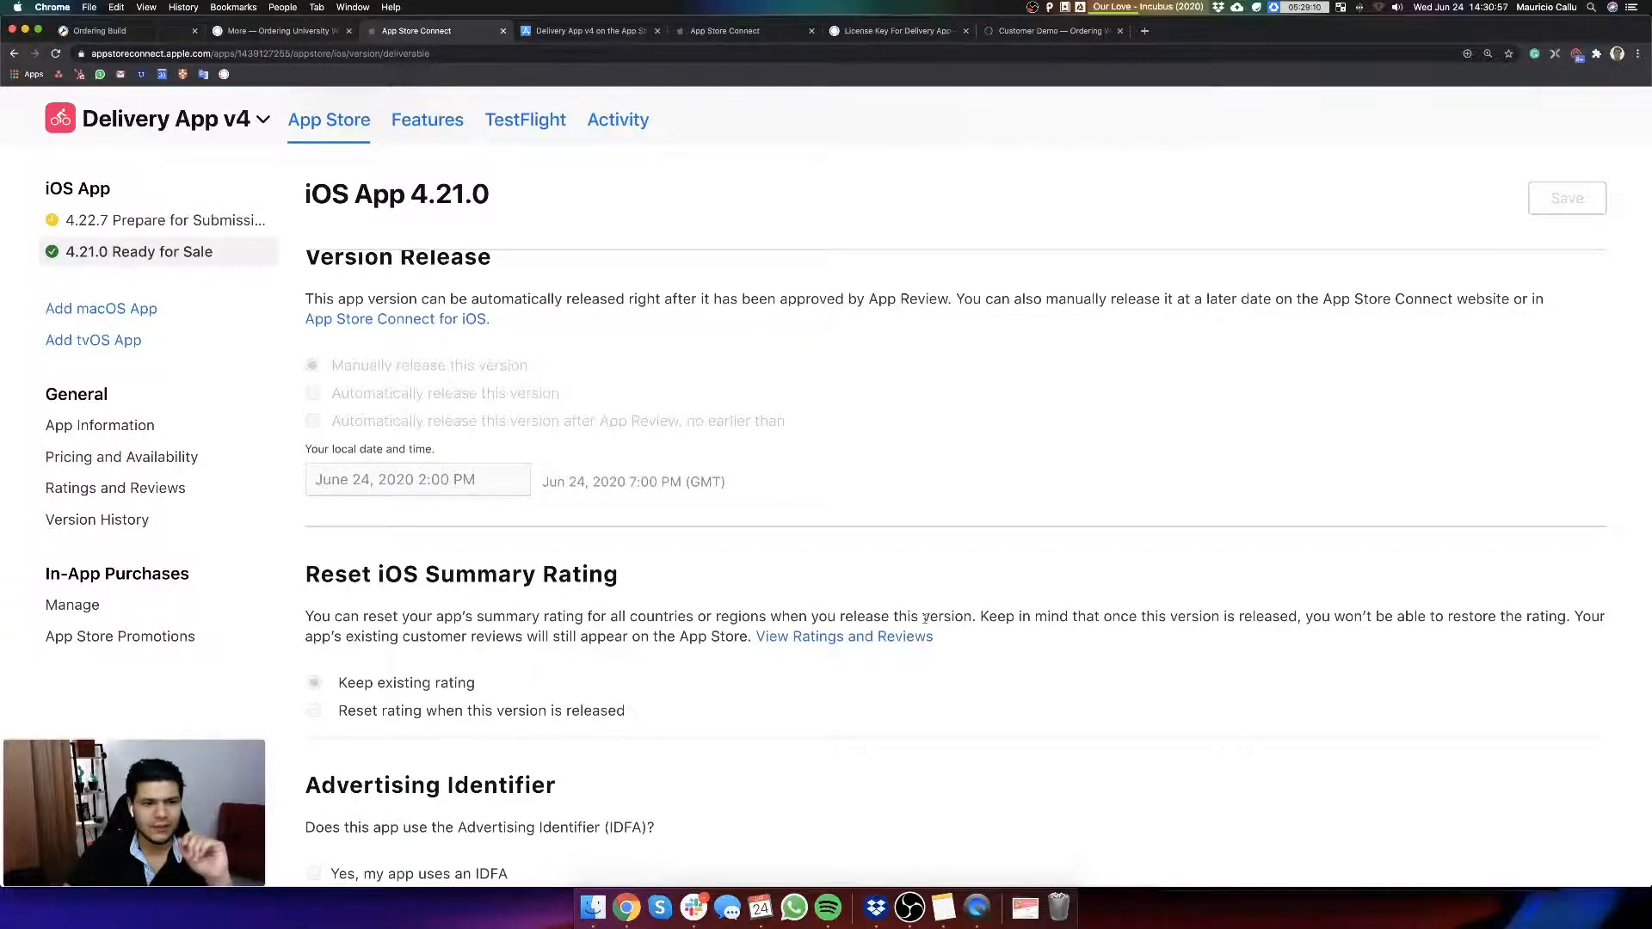
scroll(806, 485, up, 15)
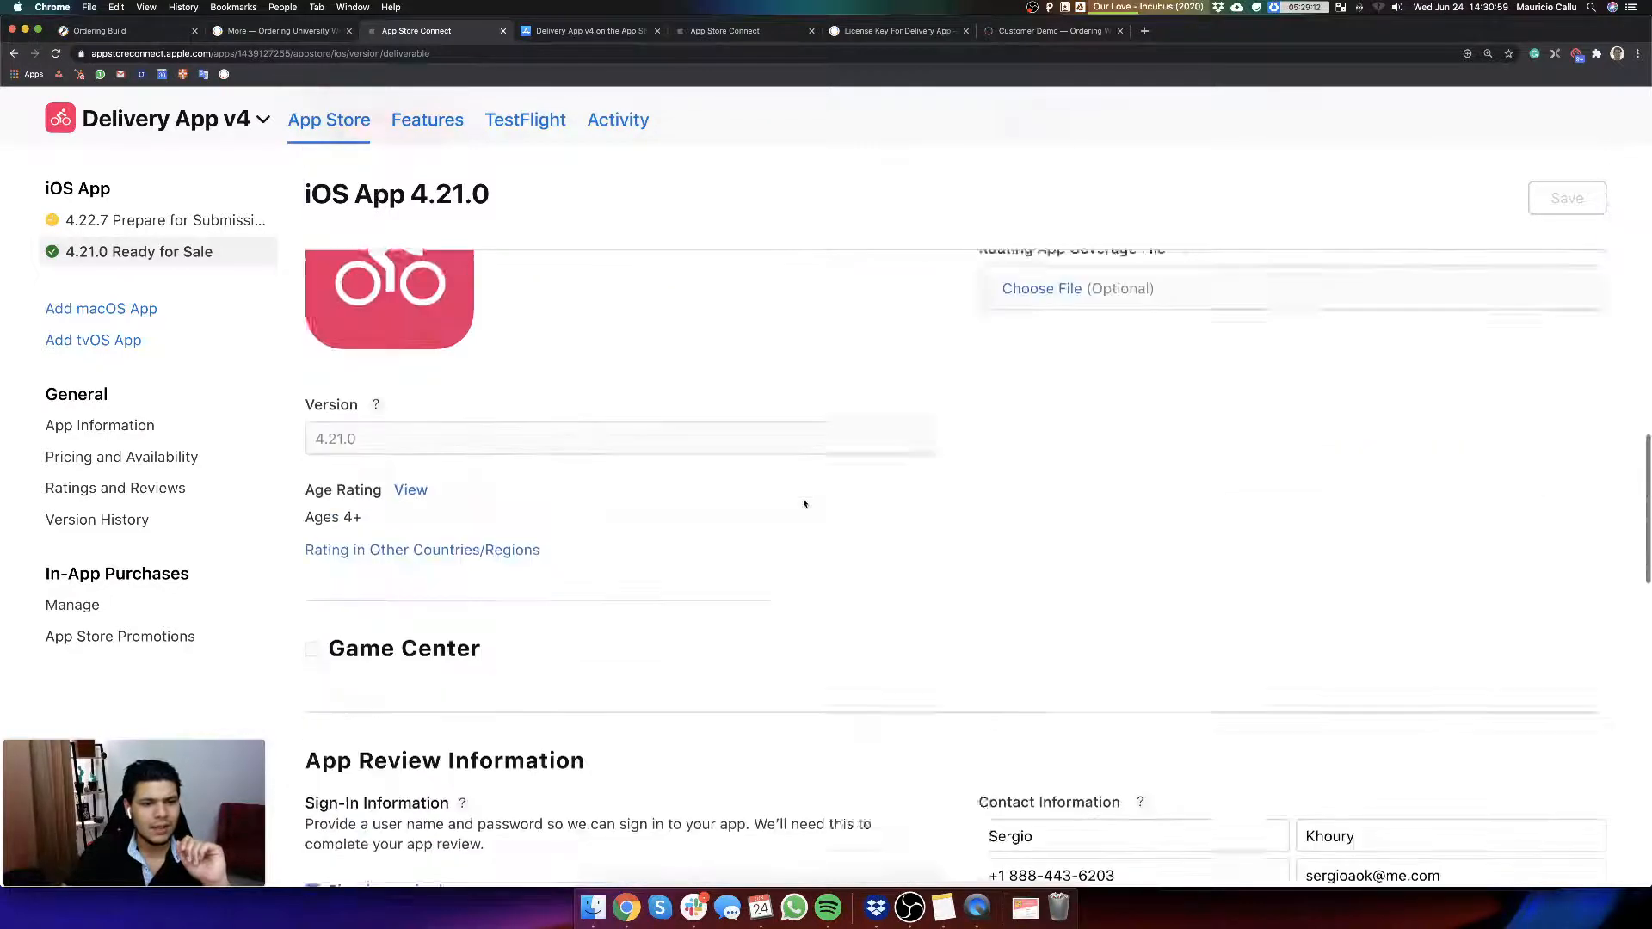
Step: Check the open Push notifications settings and return to the Delivery App v4 App Store listing
click(289, 32)
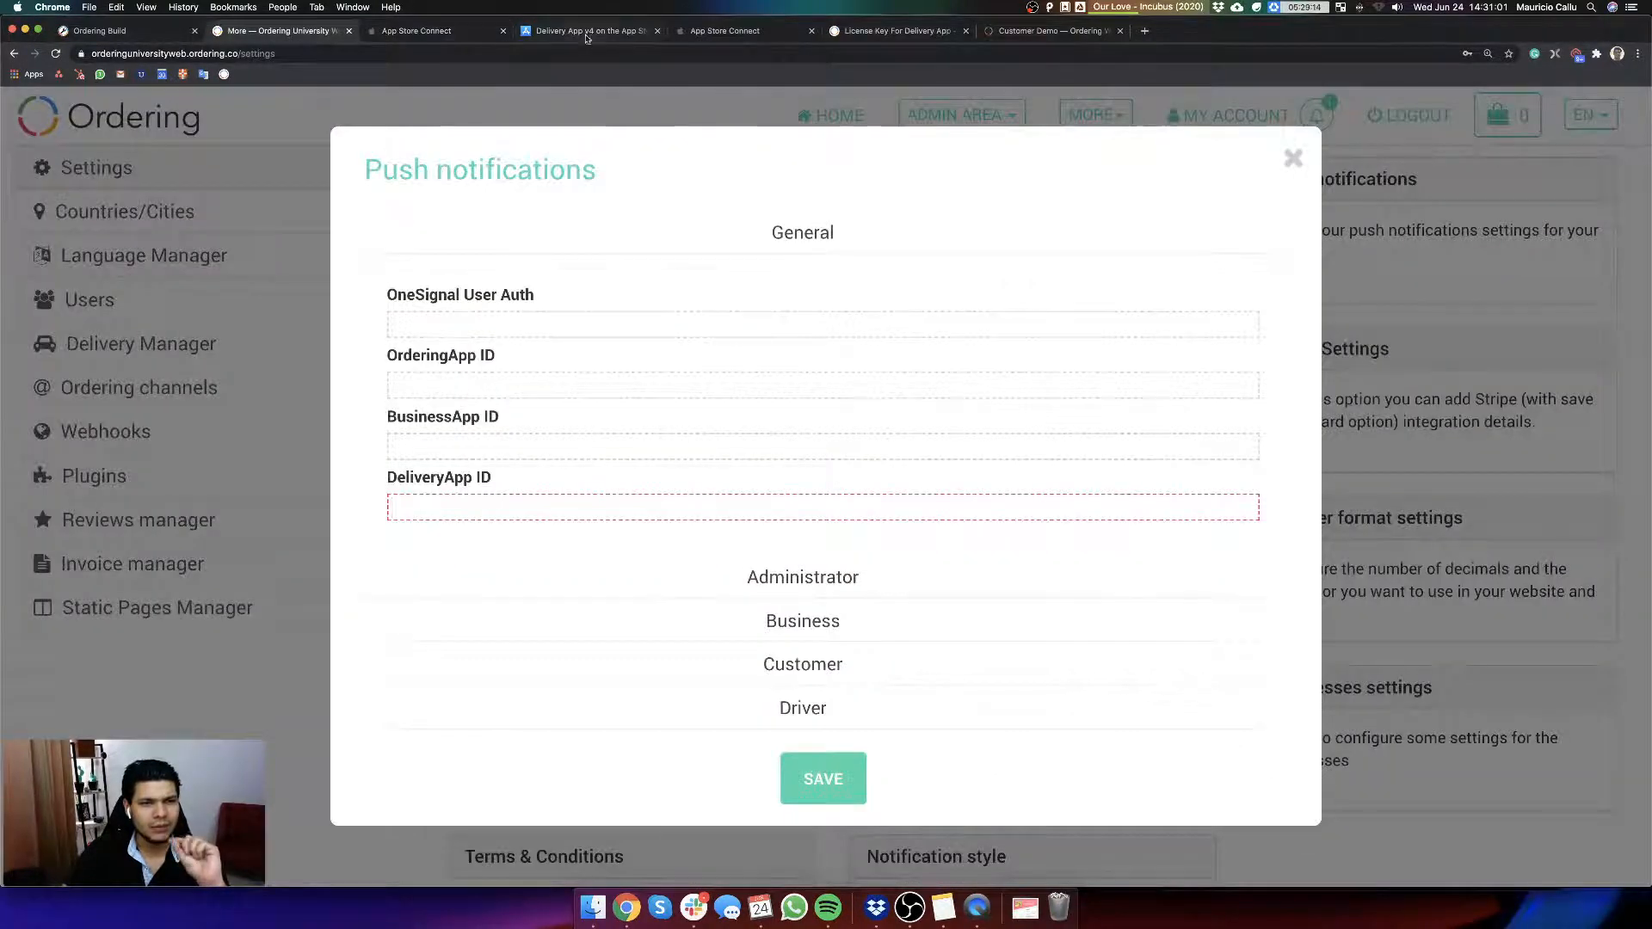
click(525, 34)
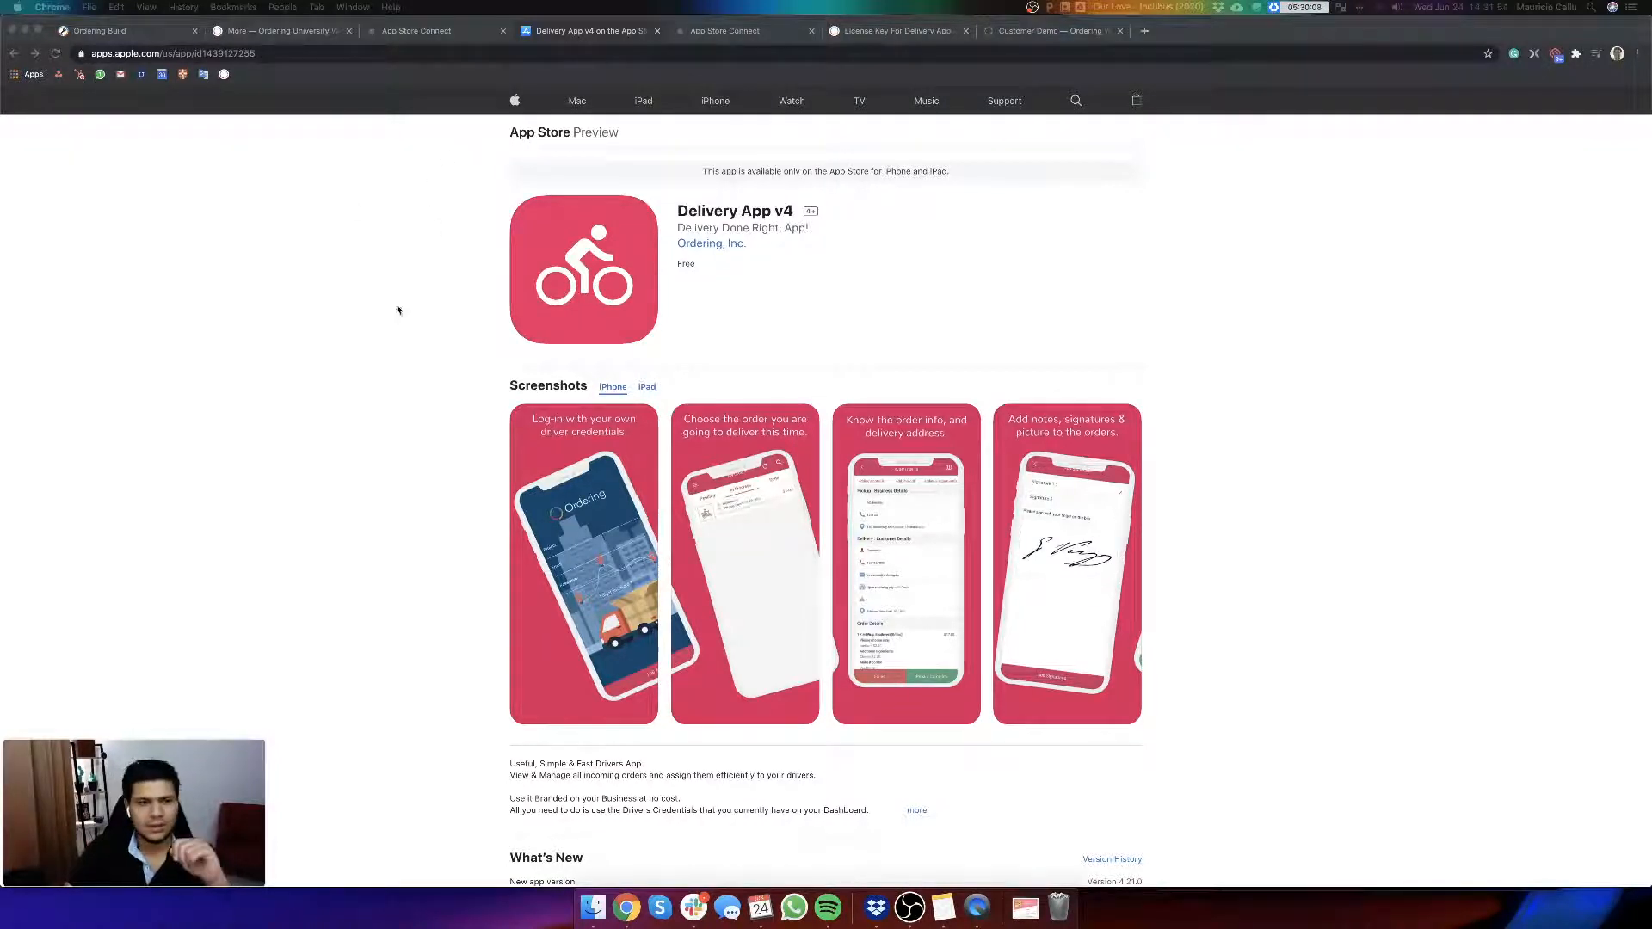
click(442, 335)
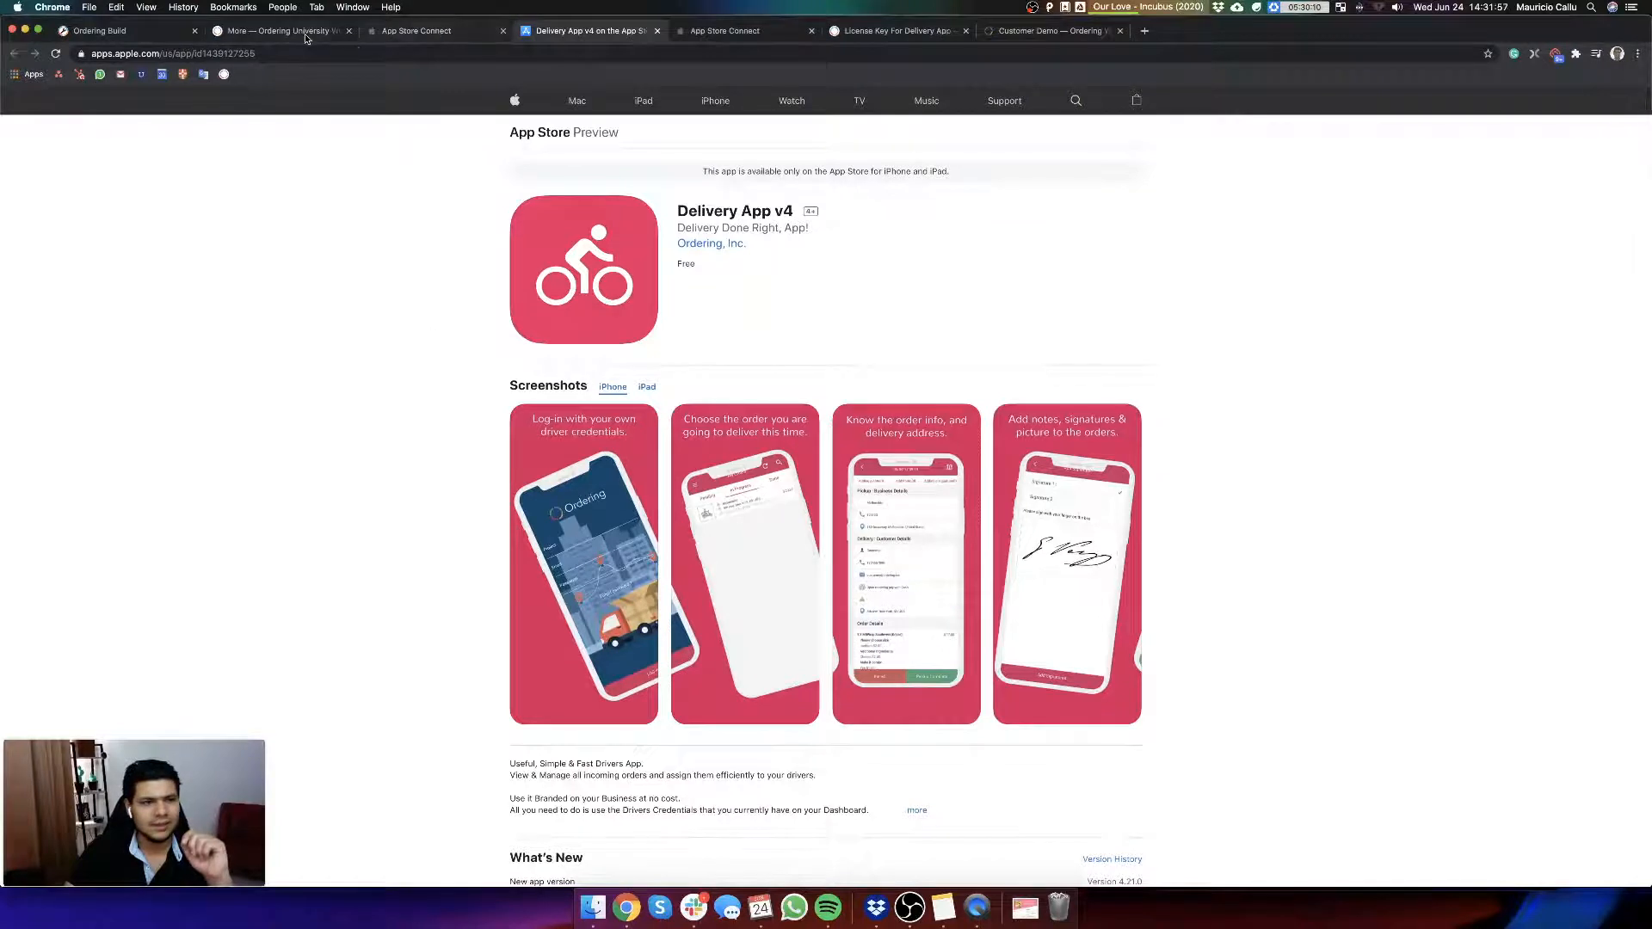
Step: Check the License Key For Delivery App article and the App Store listing, ending on the App Information page for Delivery App v4
click(917, 33)
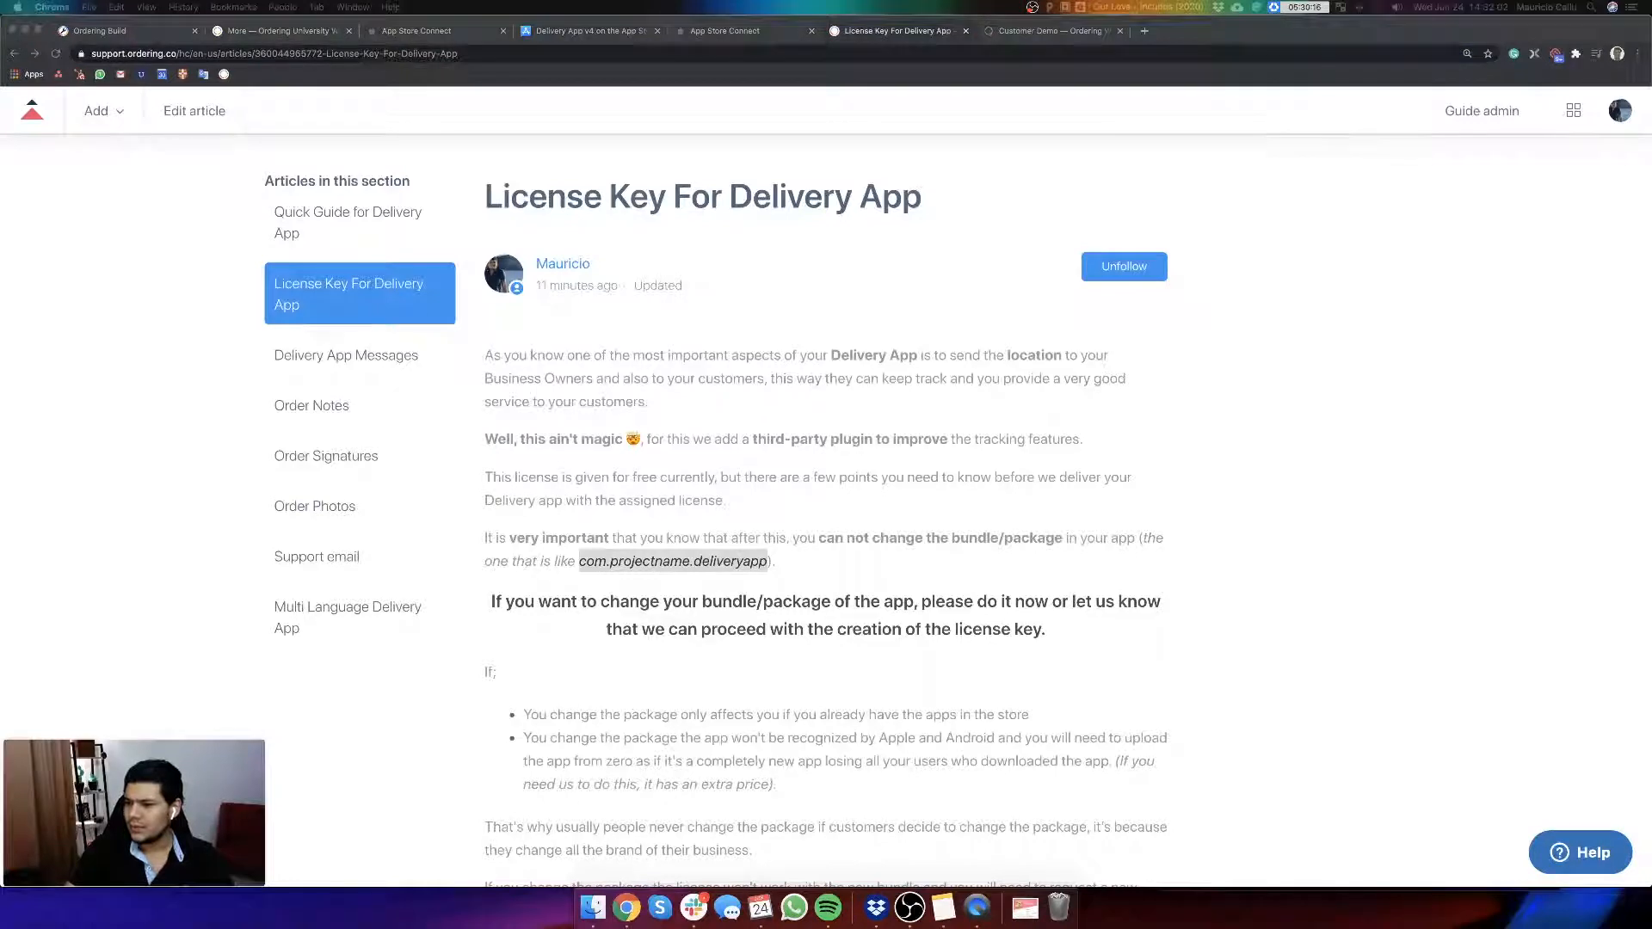
click(592, 31)
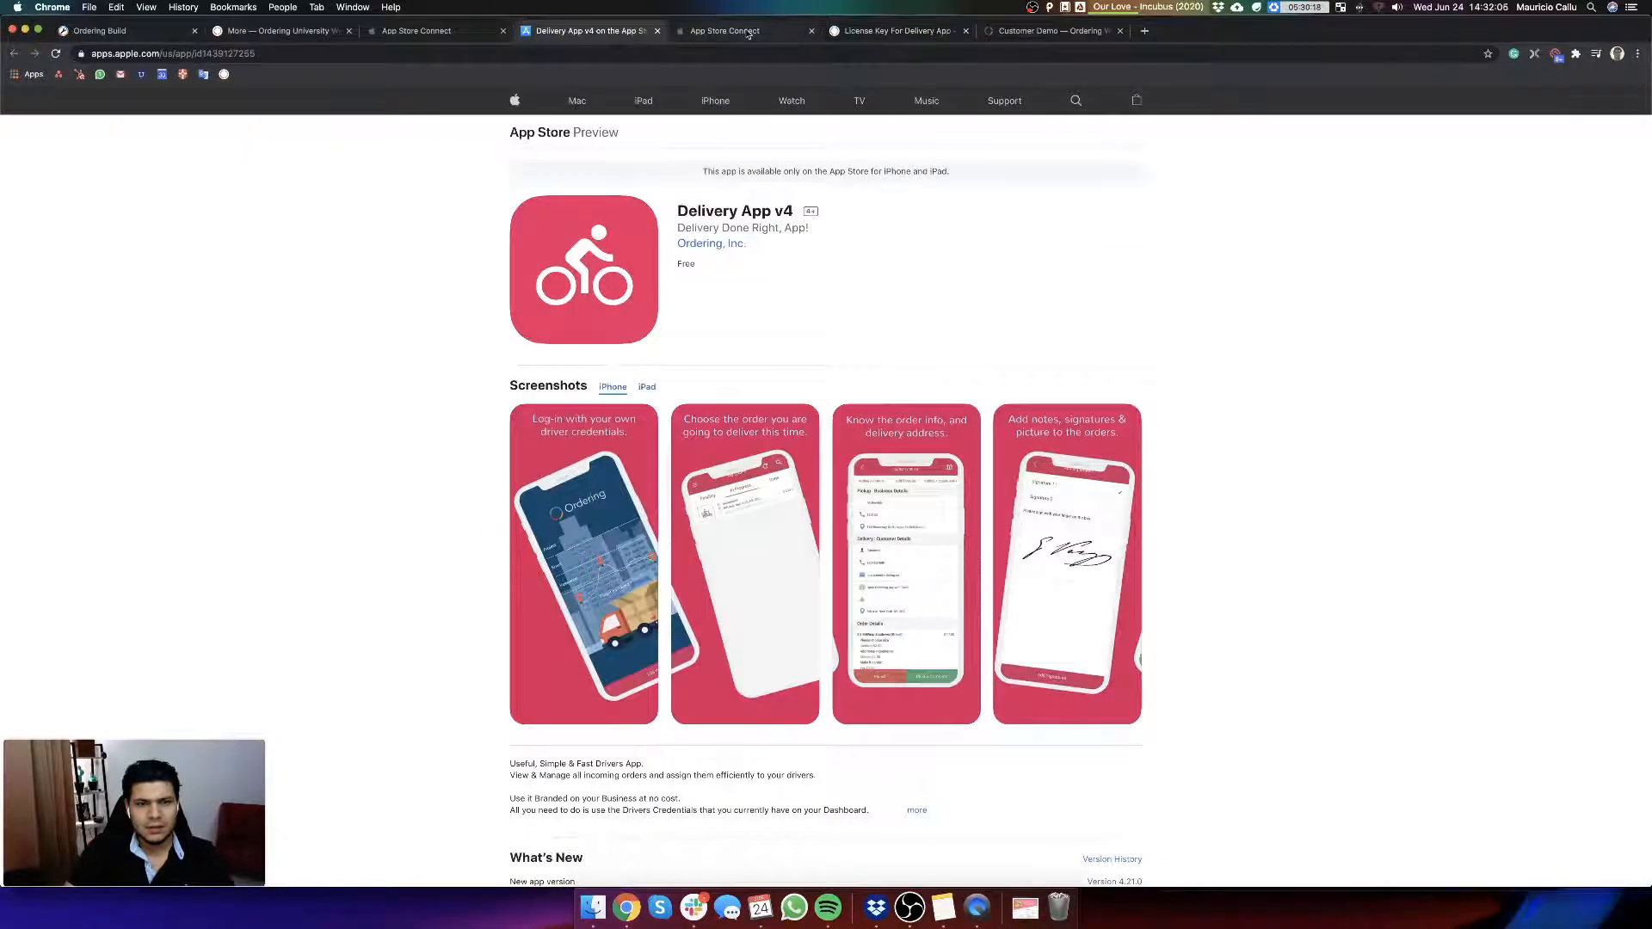
click(740, 31)
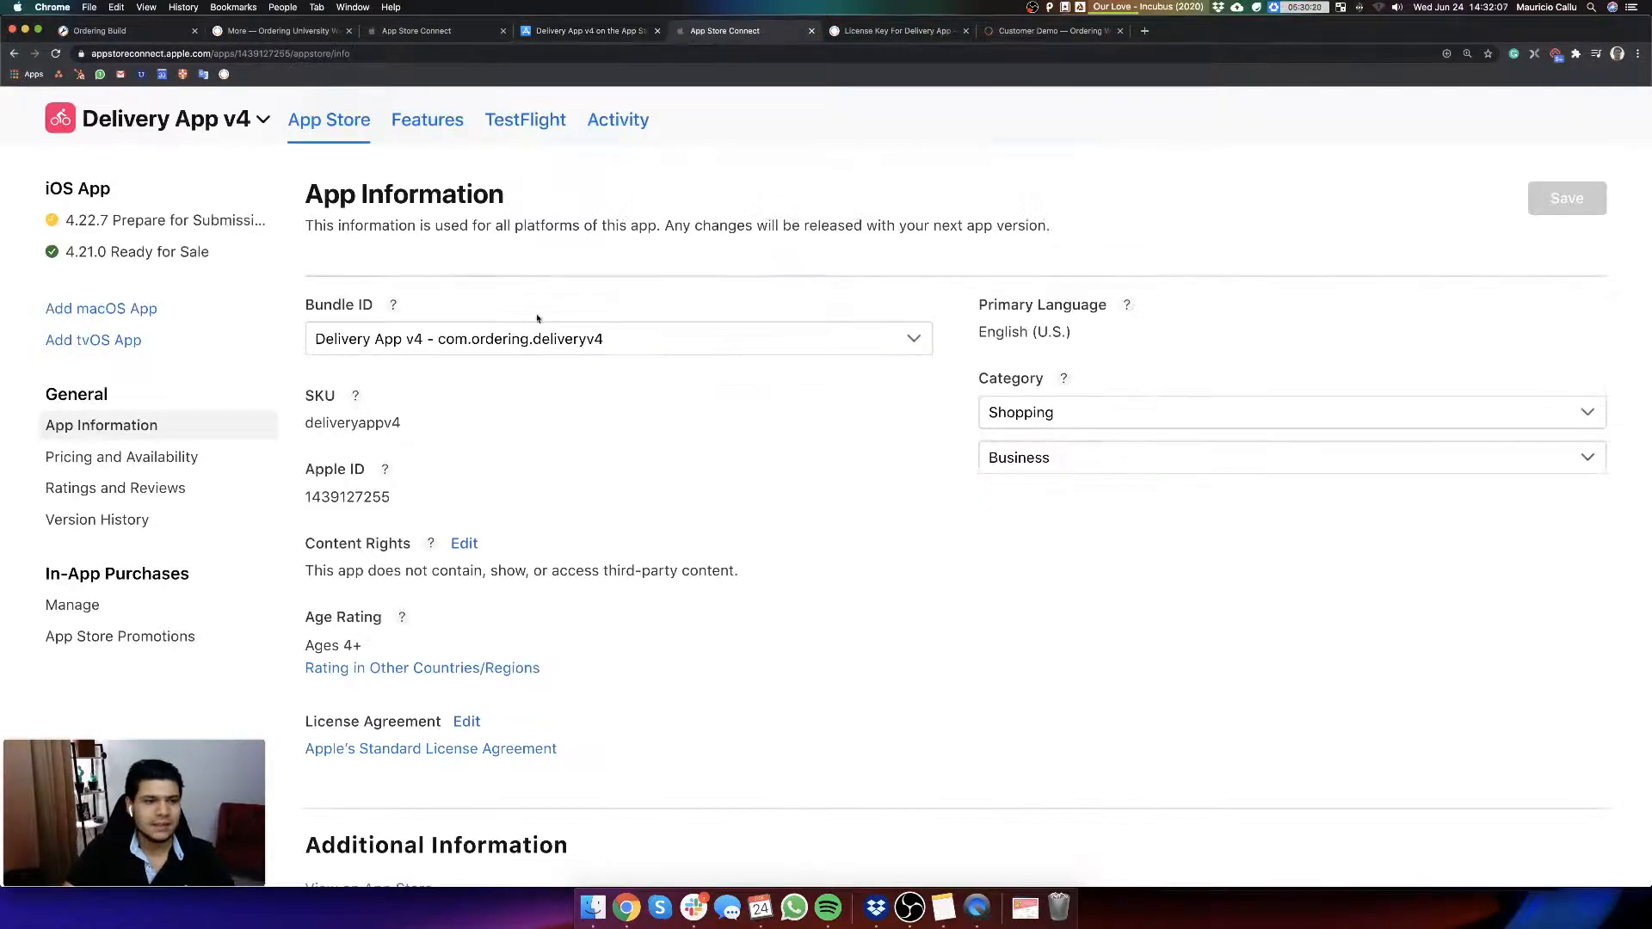
Step: Return to the Ordering App builds page and review the version details and build options of Delivery App v4
click(121, 31)
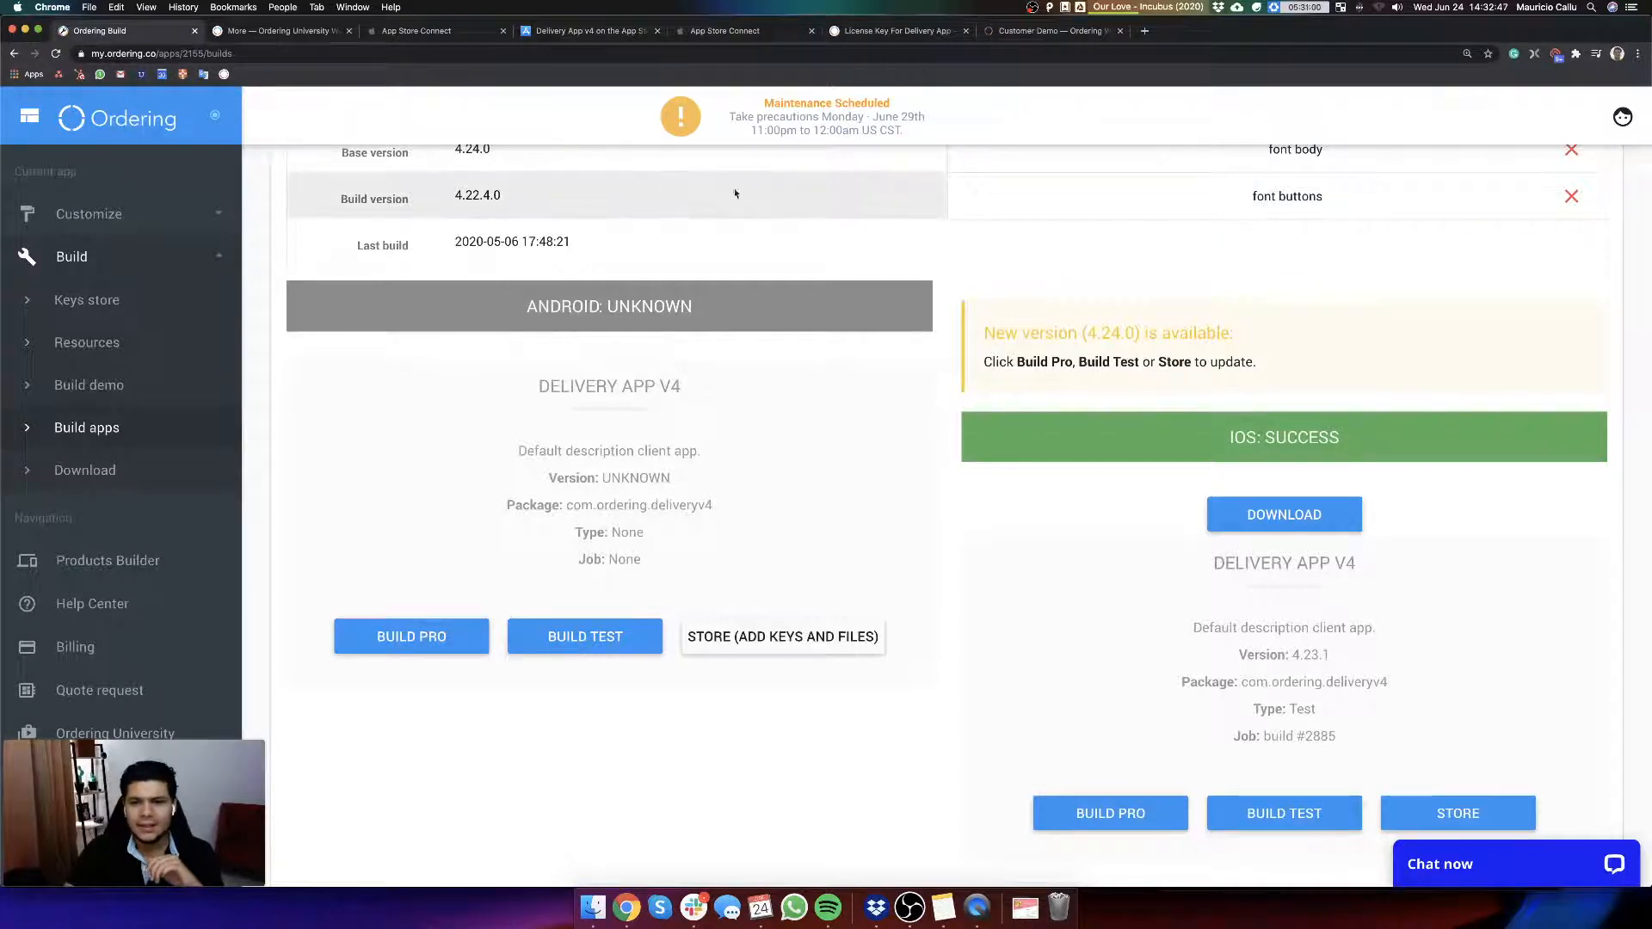
scroll(860, 478, up, 3)
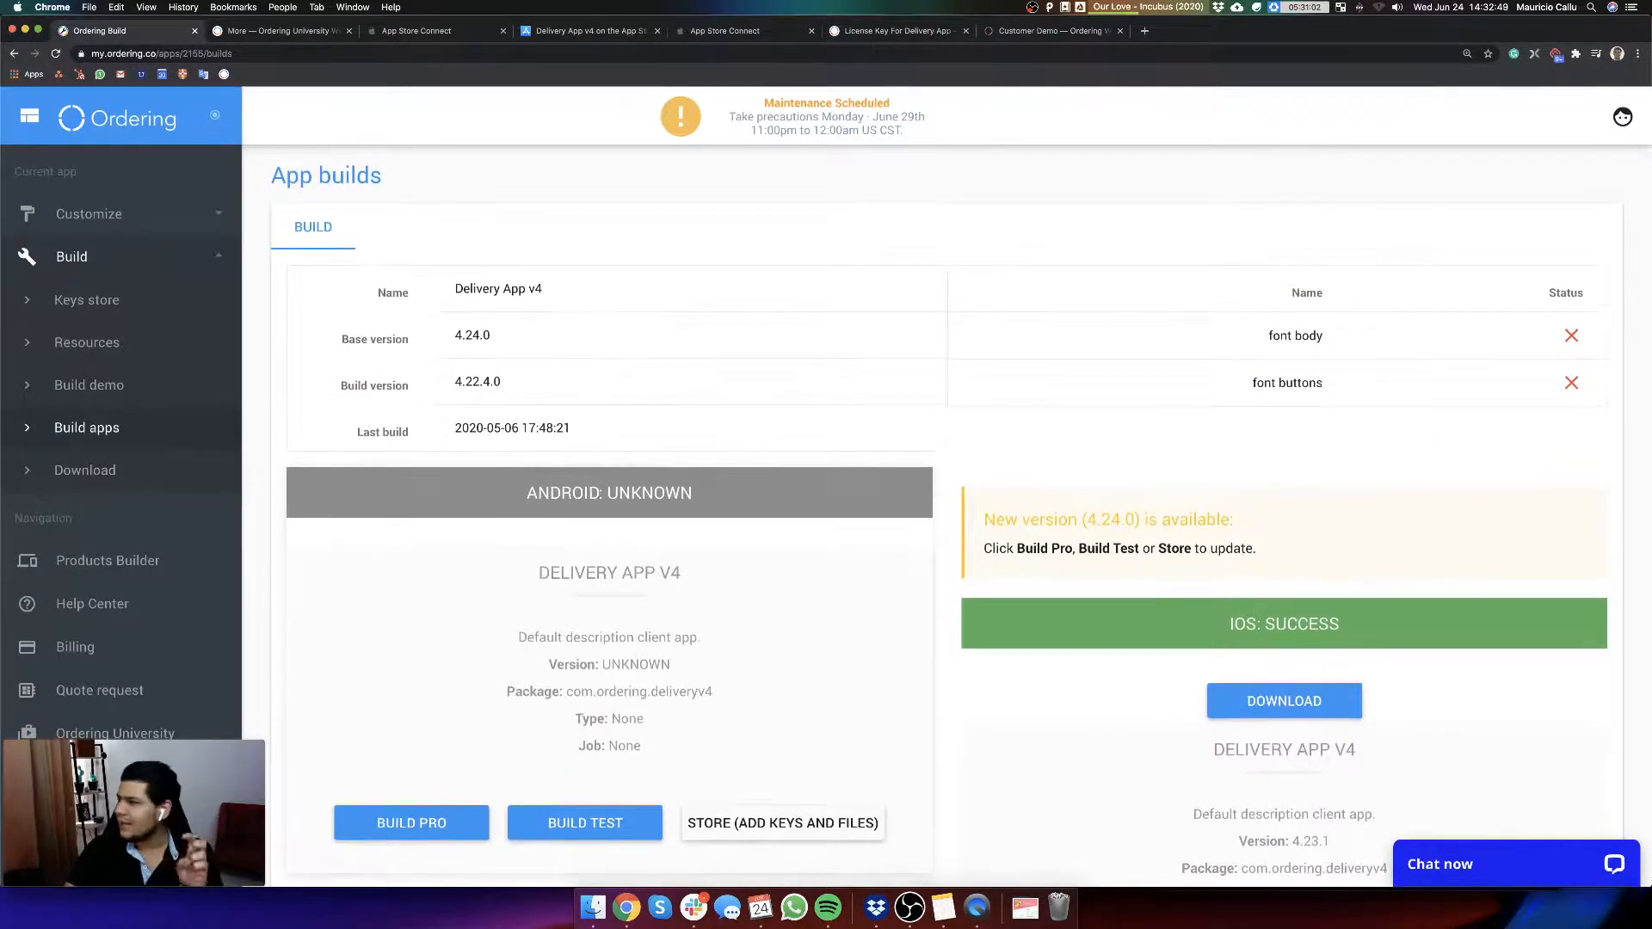
click(1651, 482)
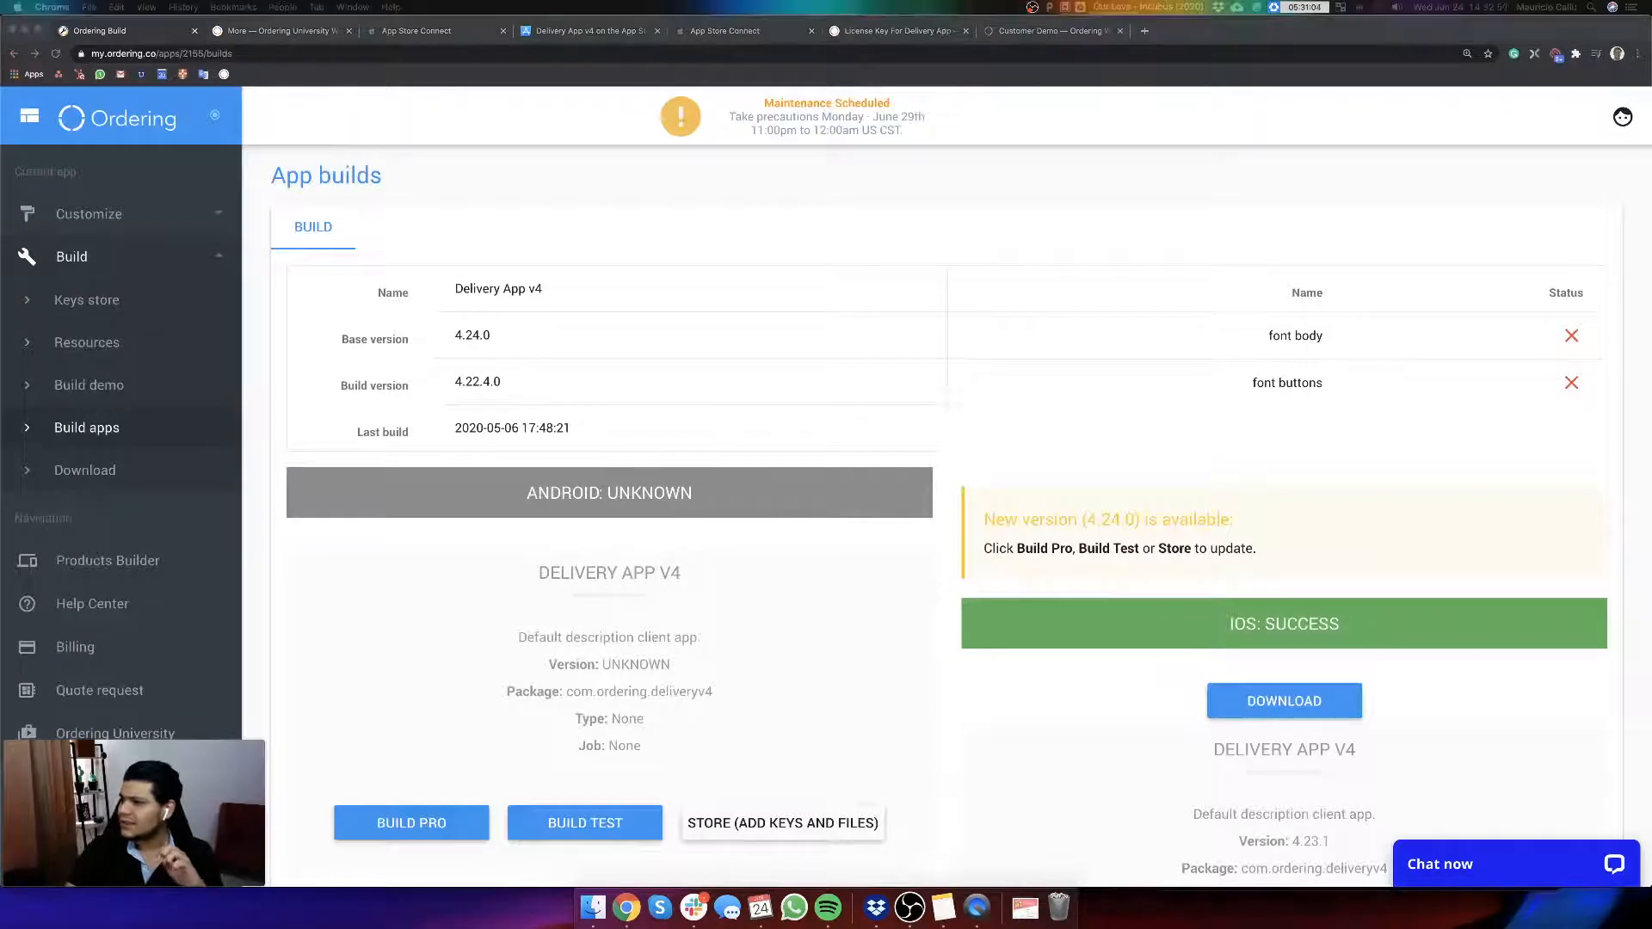